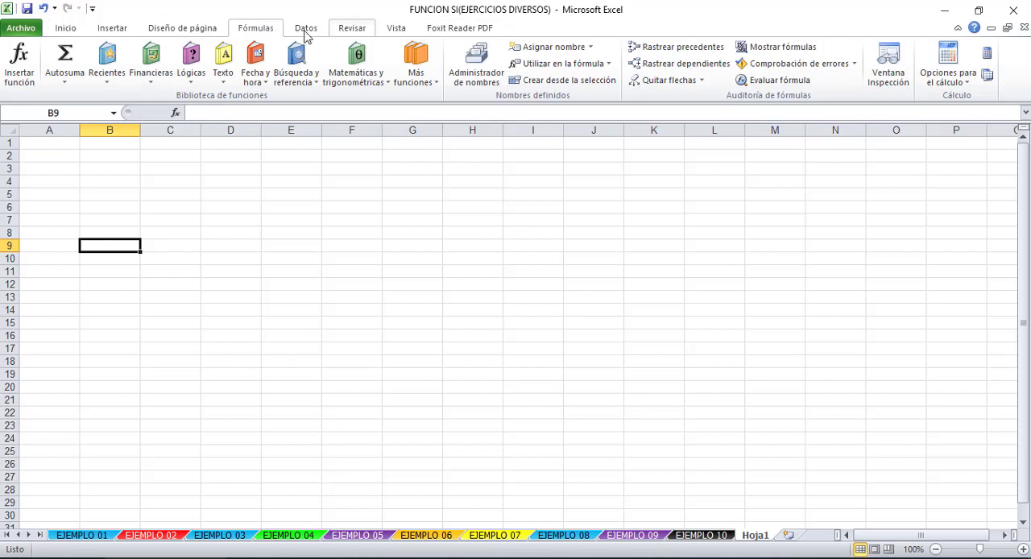
# - Check the description of the SI function among the logical functions
pyautogui.click(191, 63)
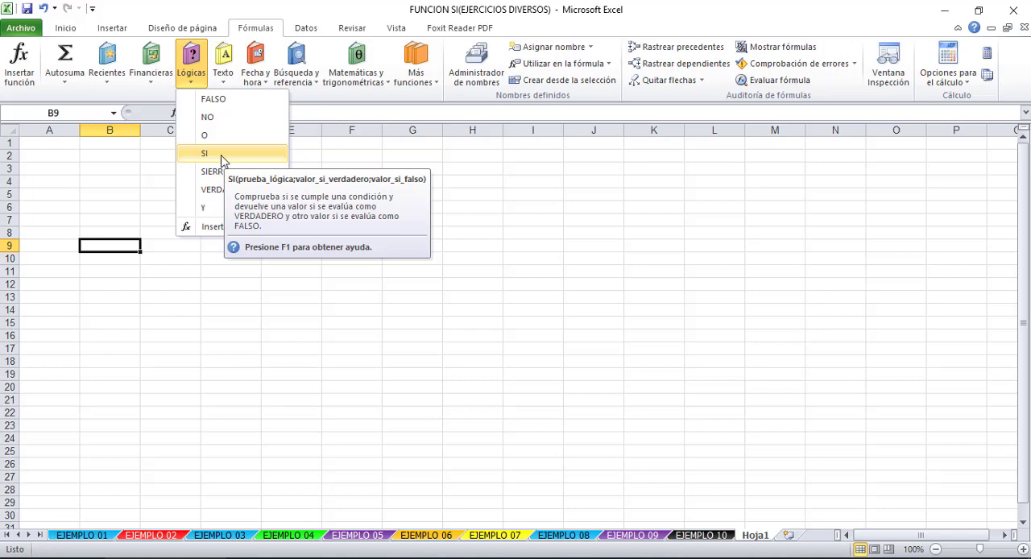
pyautogui.click(121, 221)
pyautogui.click(153, 190)
pyautogui.click(163, 181)
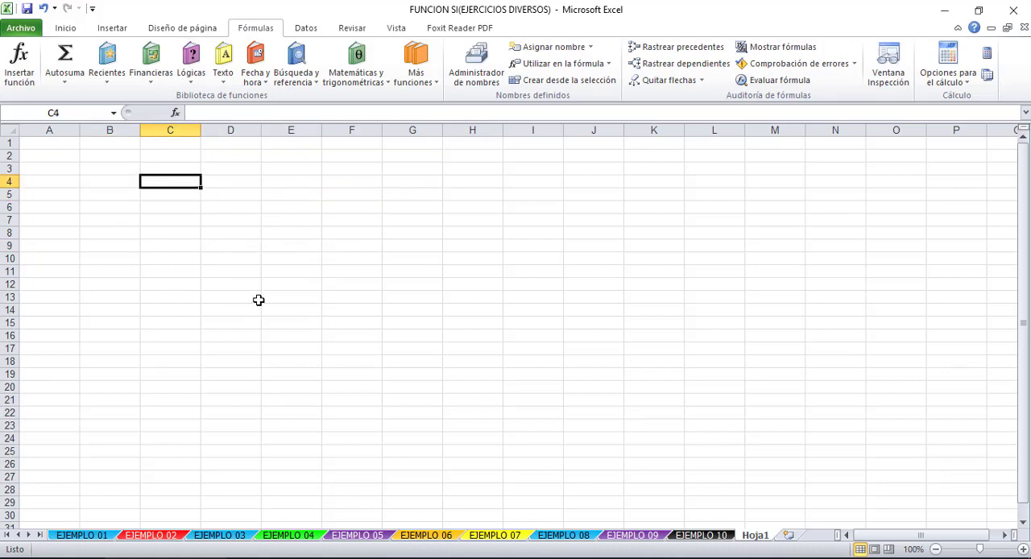
# - Enter the headings Numeros in cell A1 and >20 in cell B1
pyautogui.scroll(3, 239, 258)
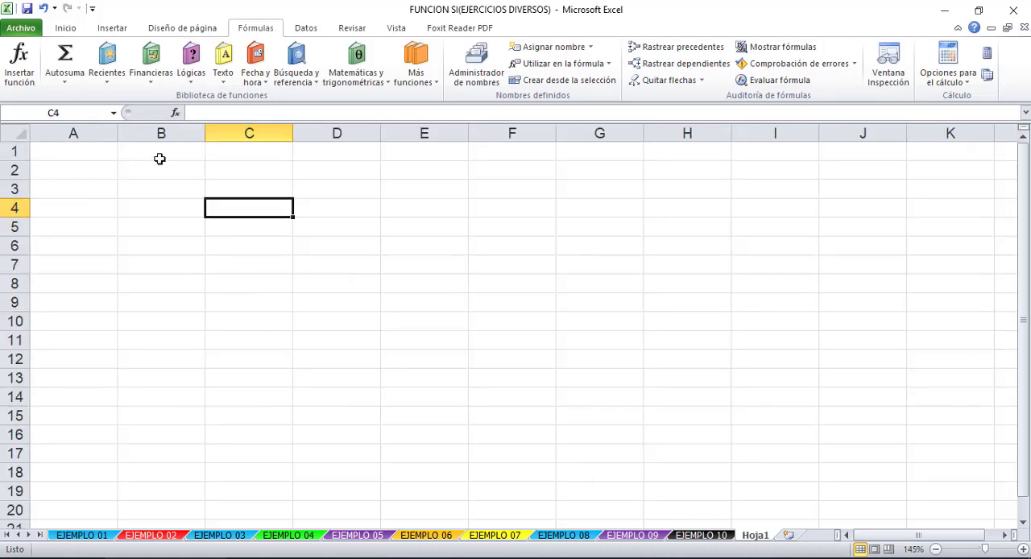
pyautogui.click(71, 156)
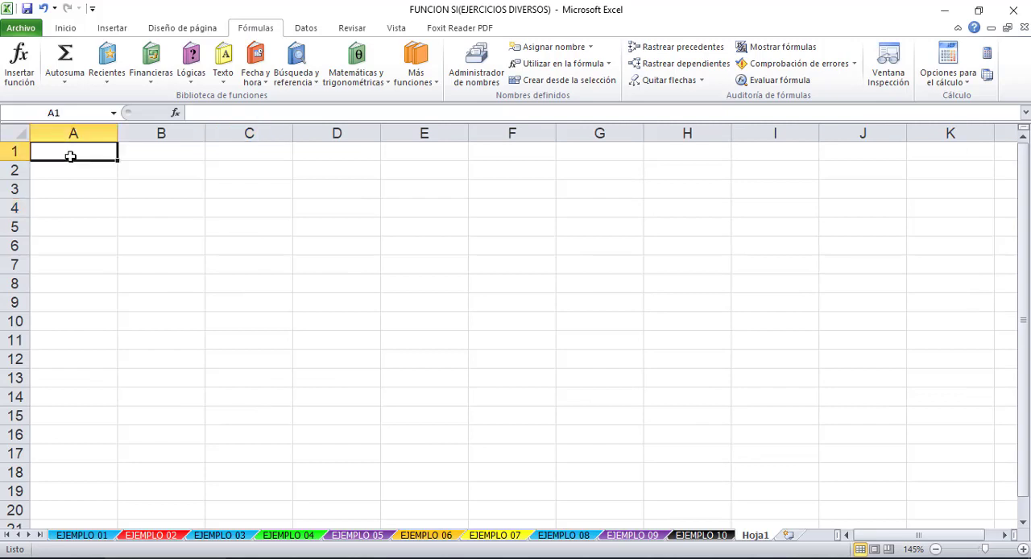
pyautogui.click(174, 155)
pyautogui.click(167, 175)
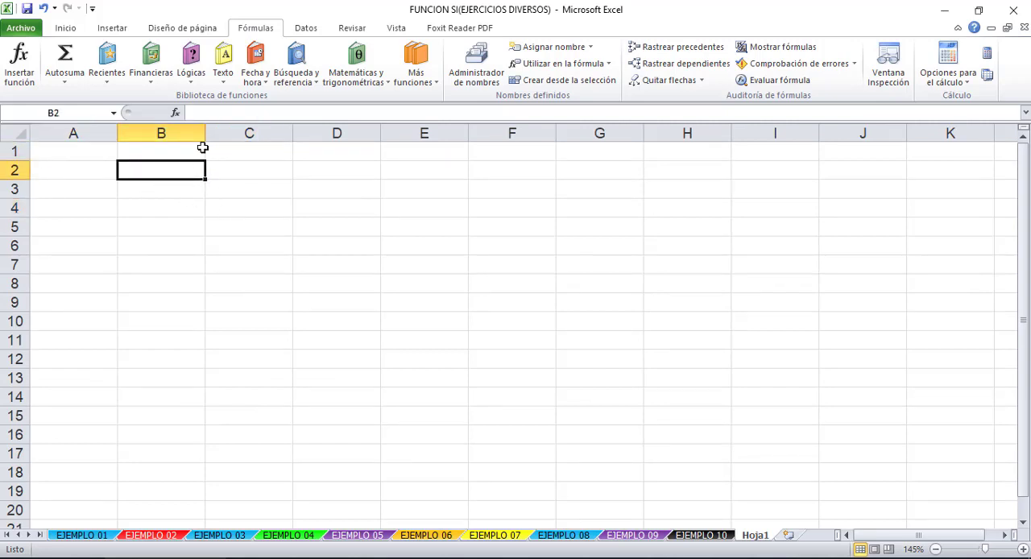
pyautogui.click(90, 148)
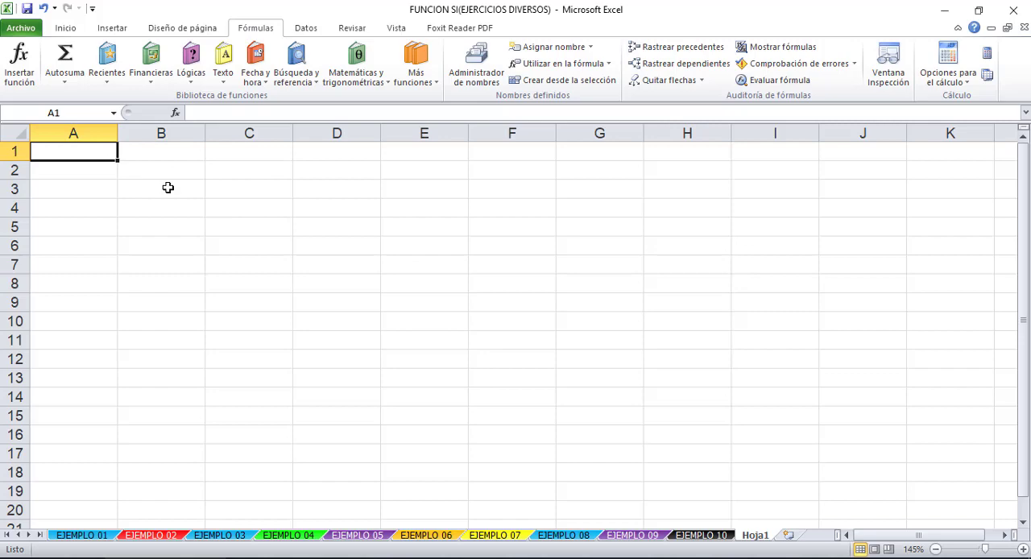
pyautogui.write('Numeros')
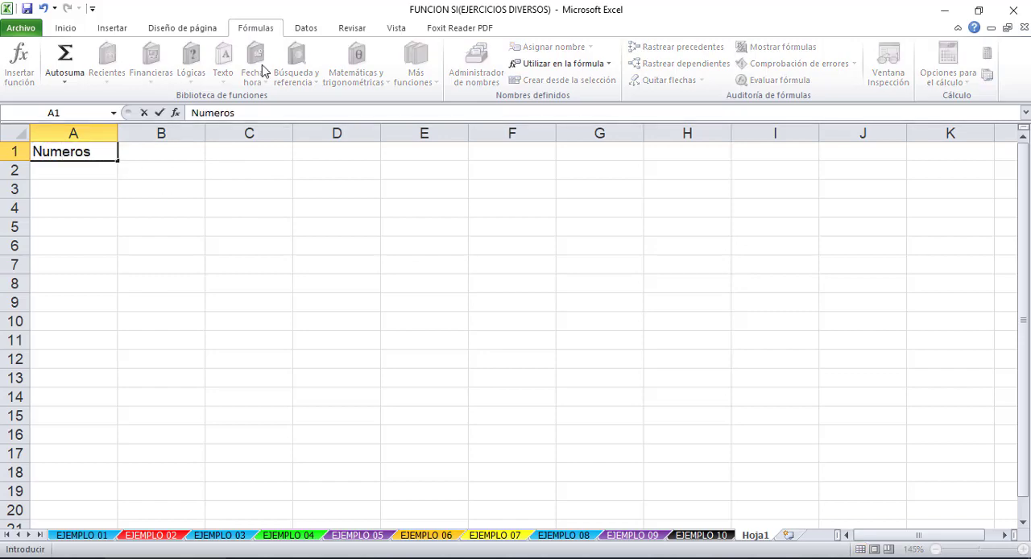
pyautogui.click(142, 153)
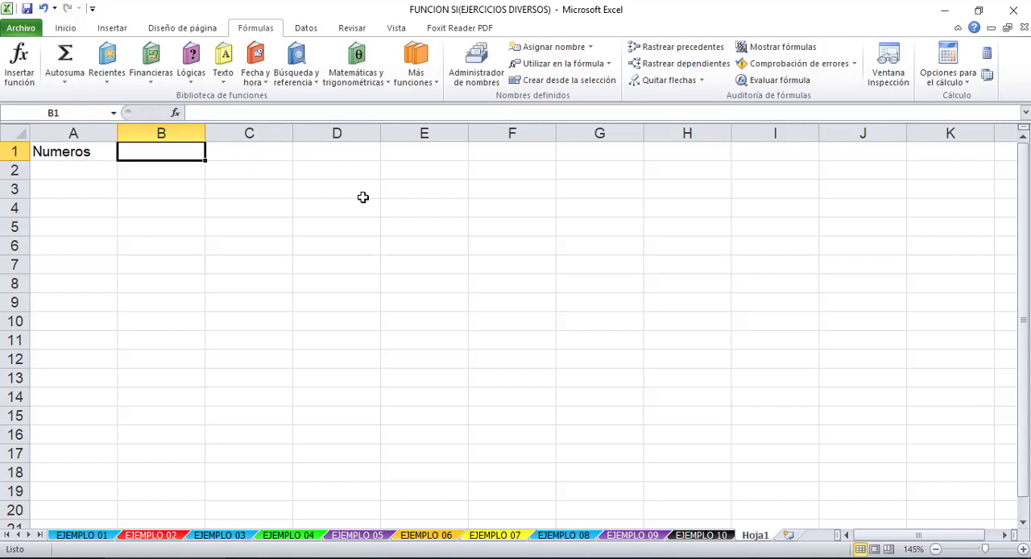
pyautogui.write('>')
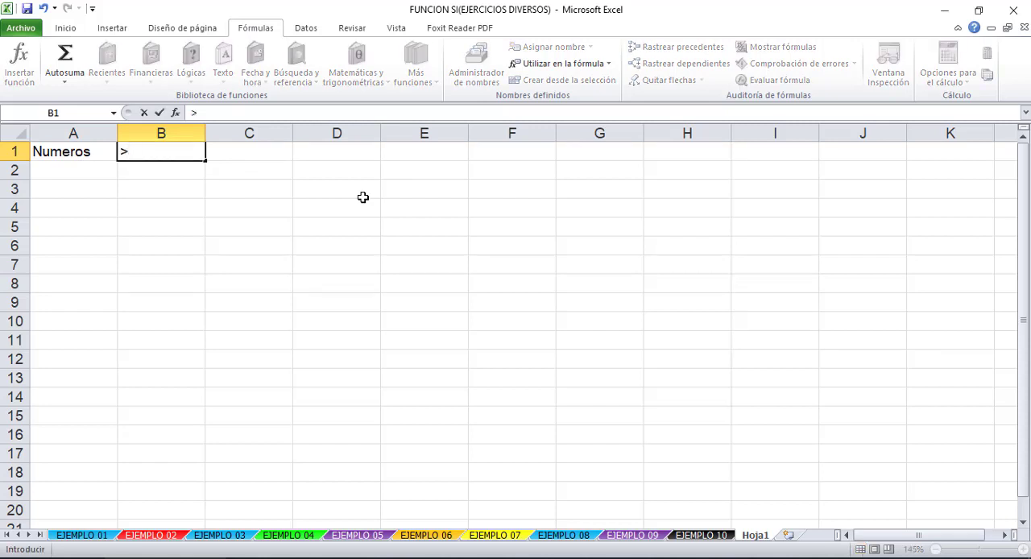
pyautogui.write('20')
pyautogui.press('Return')
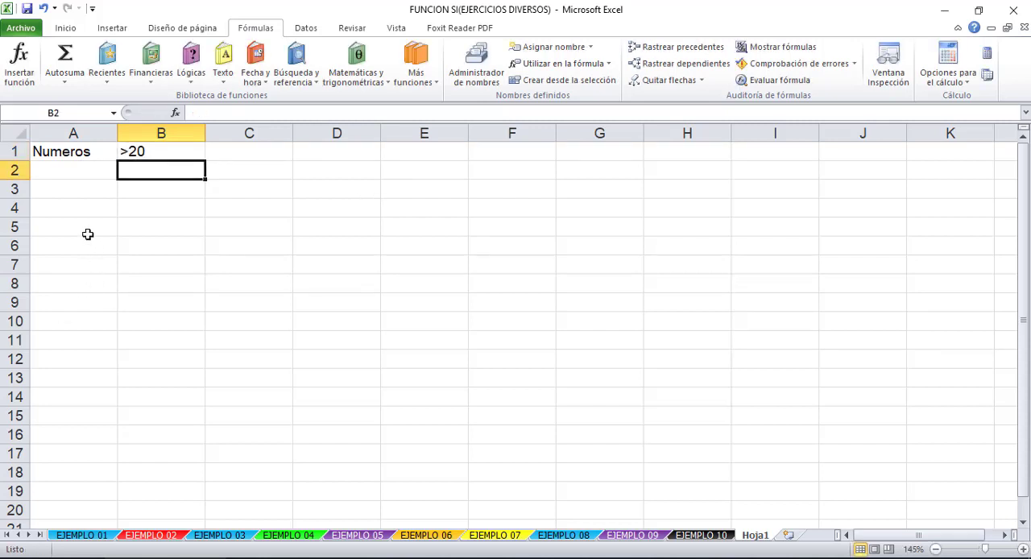
# - Begin an SI formula in cell B2 with the logical test A2>20
pyautogui.click(87, 170)
pyautogui.click(184, 169)
pyautogui.write('=')
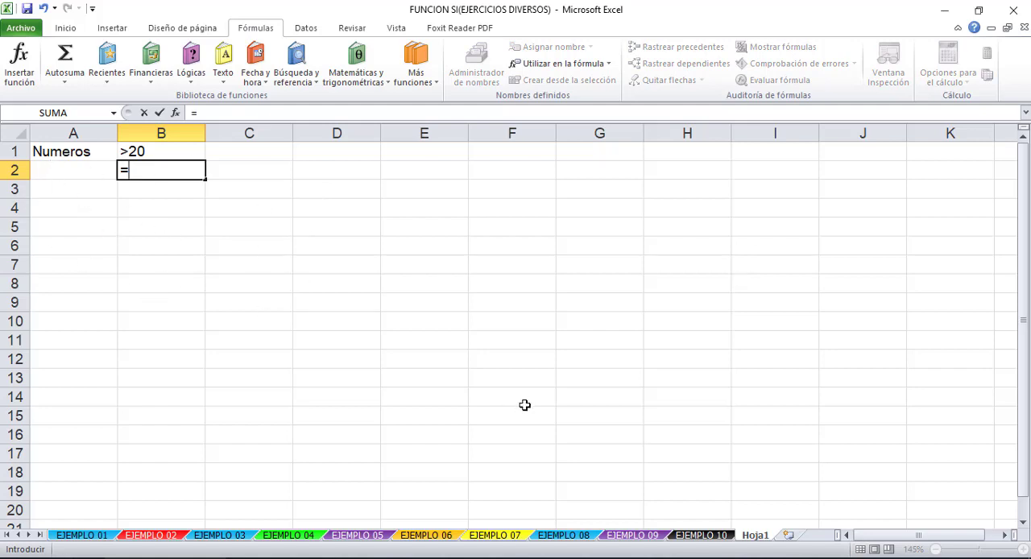
pyautogui.write('SI')
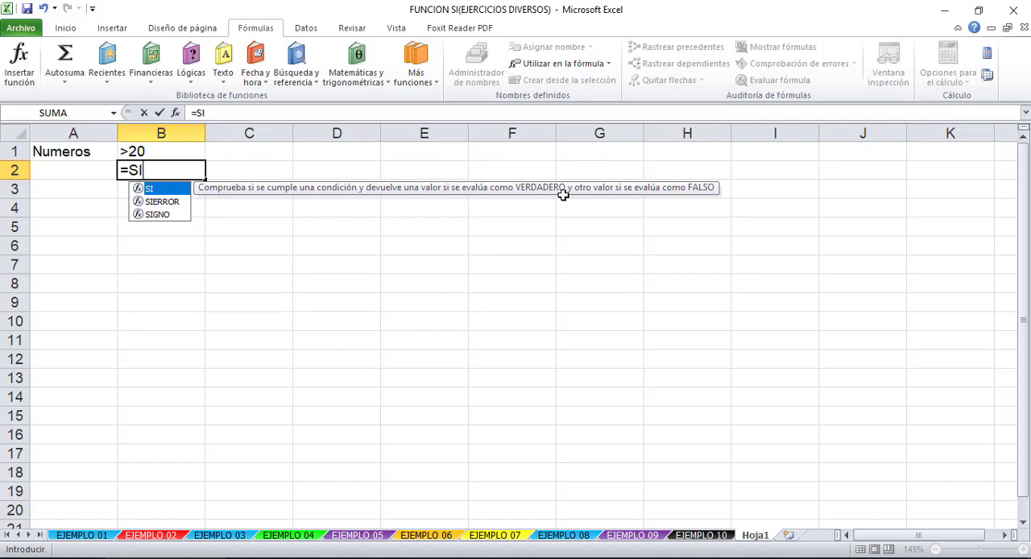
pyautogui.doubleClick(160, 191)
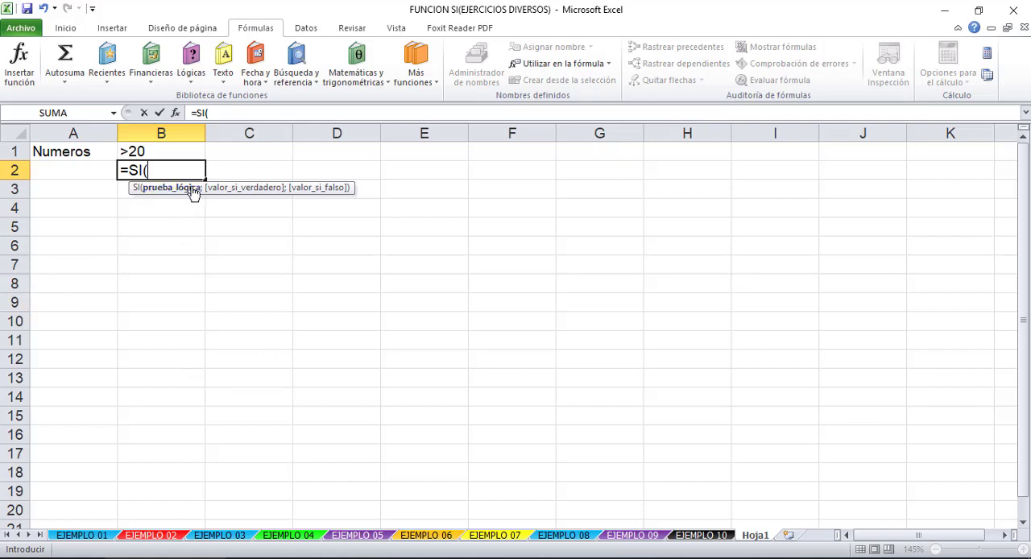
pyautogui.click(76, 173)
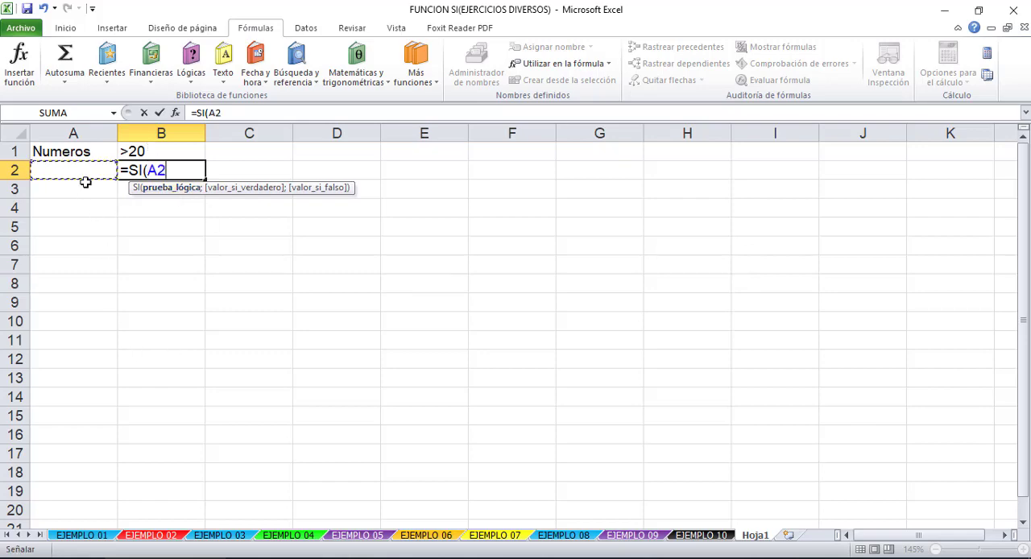
pyautogui.write('>20')
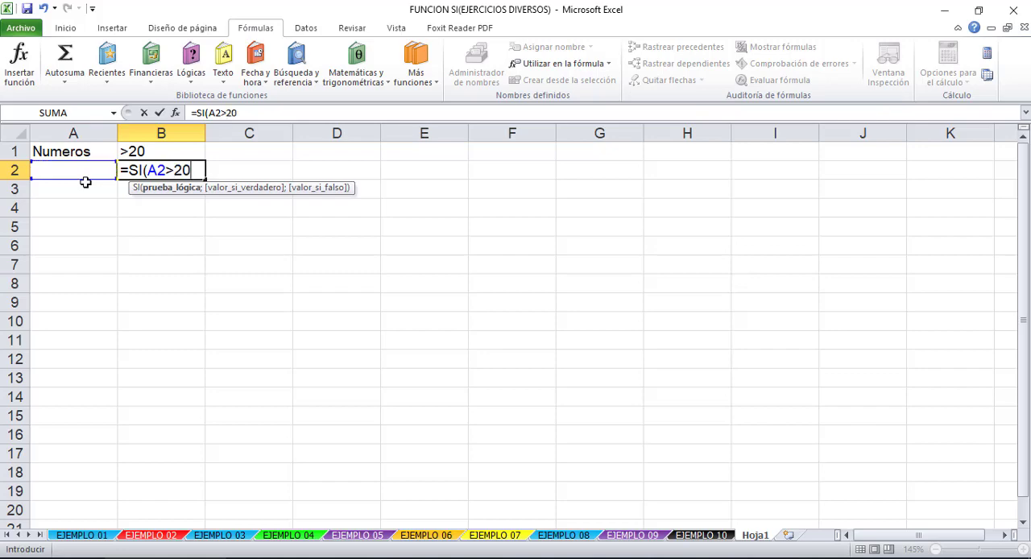
pyautogui.write(';')
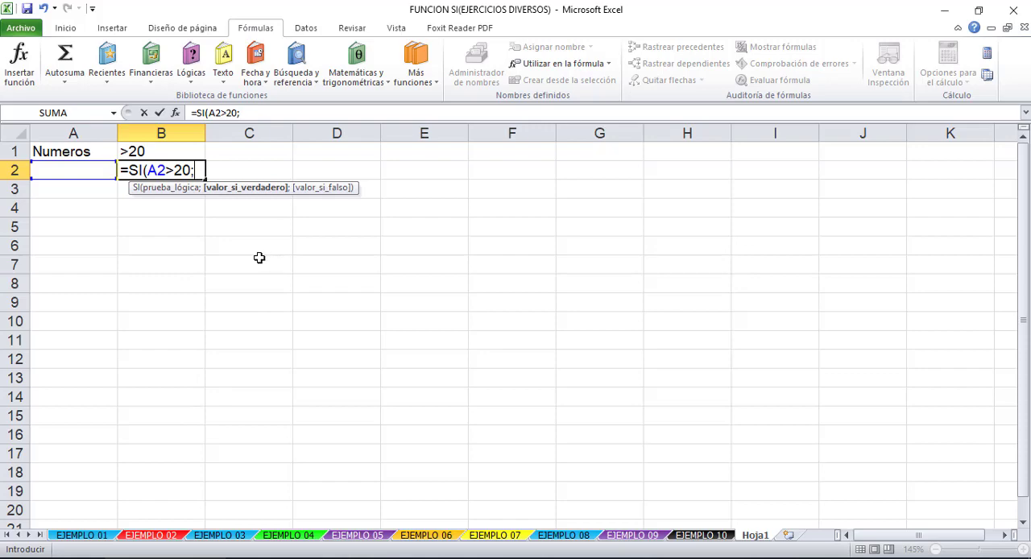
# - Add "Es mayor" as the value if true in B2's SI formula and open the text for the false value
pyautogui.write('"Es mayor"')
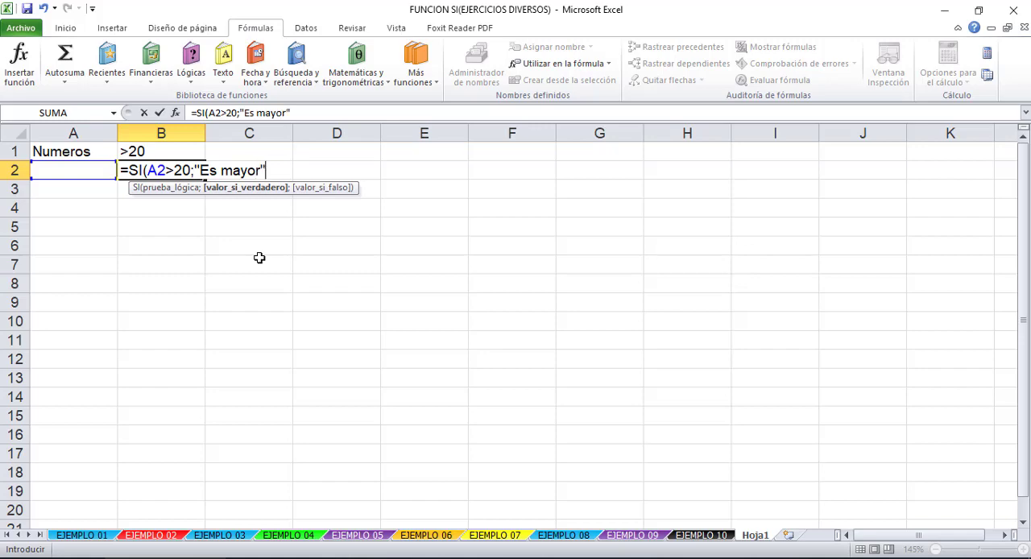
pyautogui.write(';')
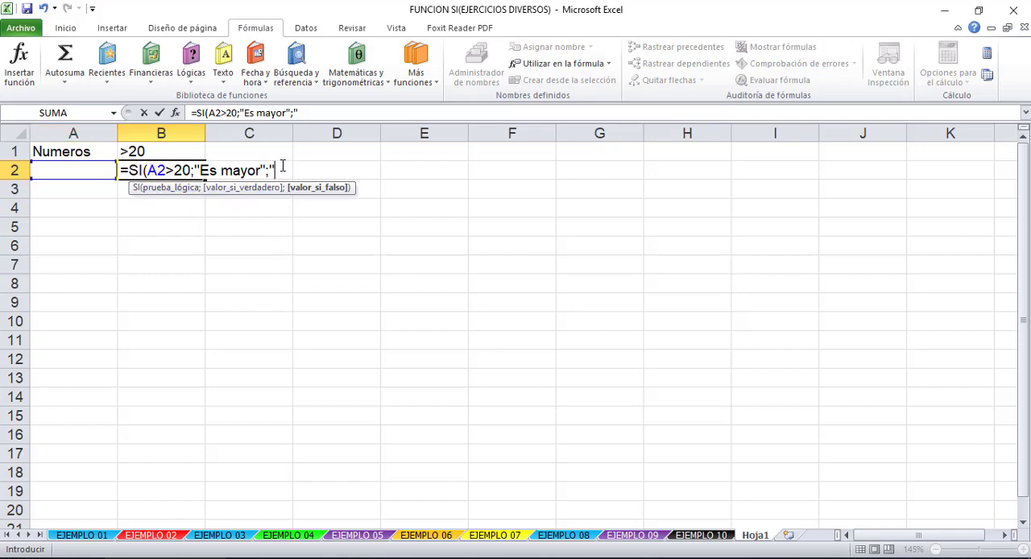
pyautogui.moveTo(185, 171); pyautogui.dragTo(146, 170)
pyautogui.click(174, 171)
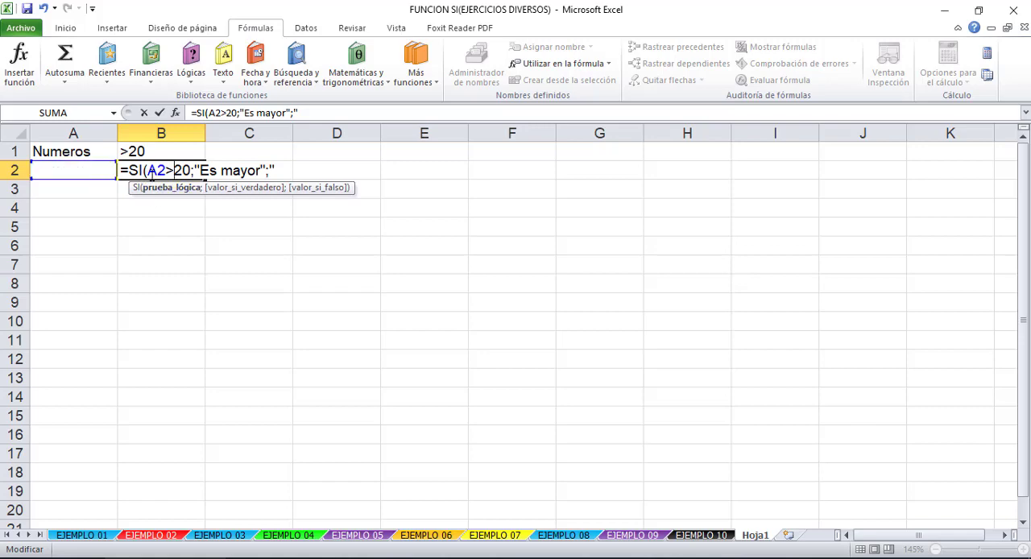
pyautogui.click(284, 170)
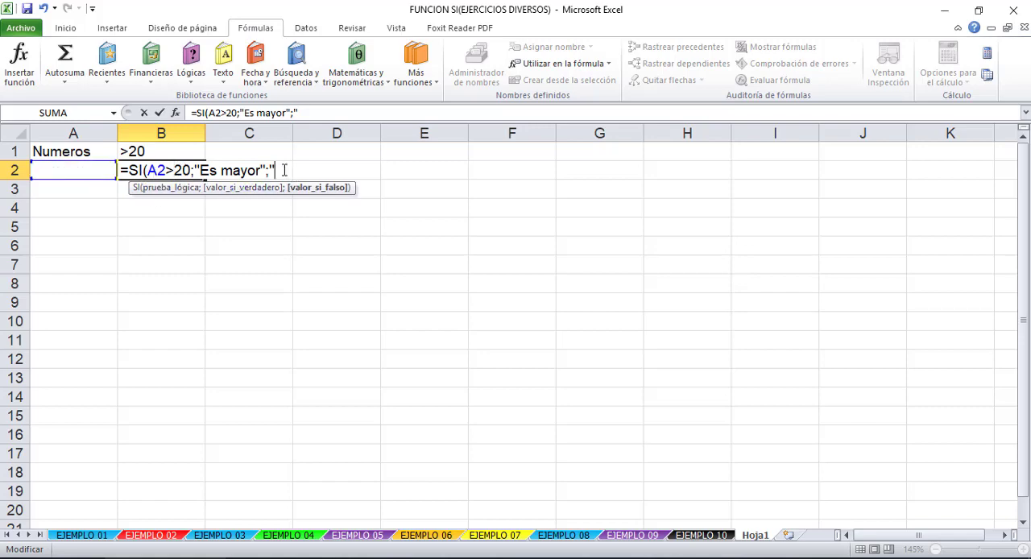
# - Complete B2's SI formula with "Es menor" as the value if false
pyautogui.write('Es me')
pyautogui.press('BackSpace')
pyautogui.press('BackSpace')
pyautogui.press('BackSpace')
pyautogui.write('meno')
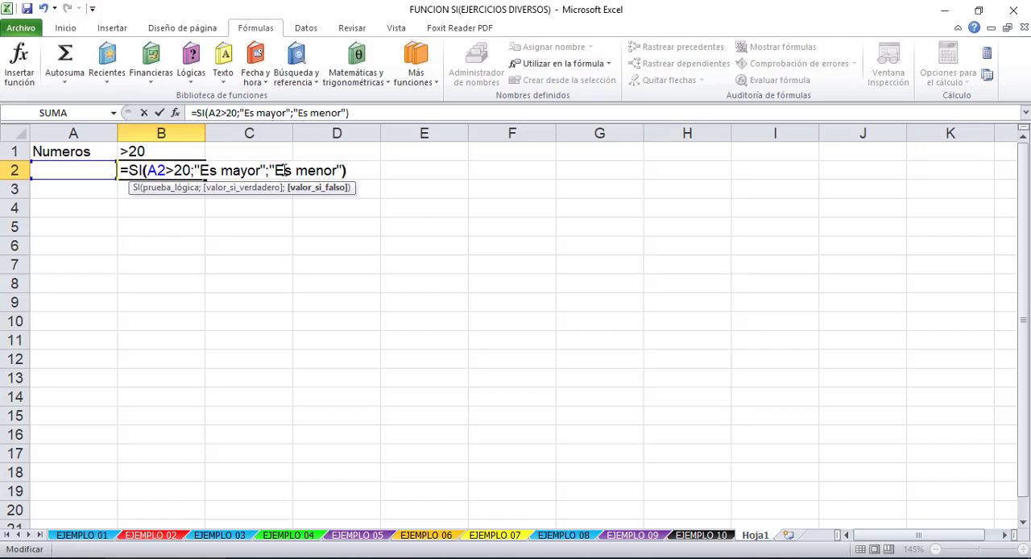
pyautogui.write('r")')
pyautogui.press('Return')
pyautogui.click(161, 171)
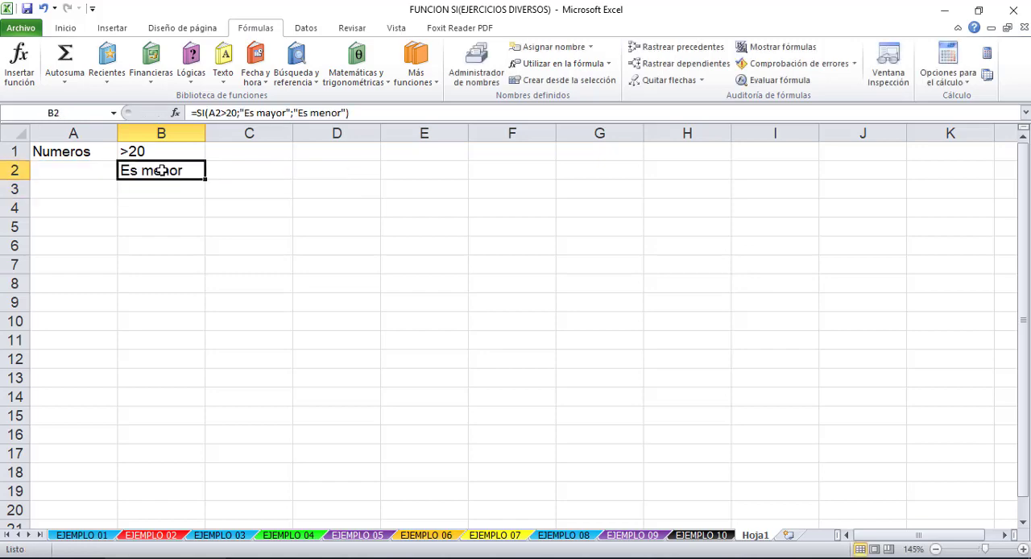
# - Enter 10 in cell A2 to test the SI formula
pyautogui.click(82, 170)
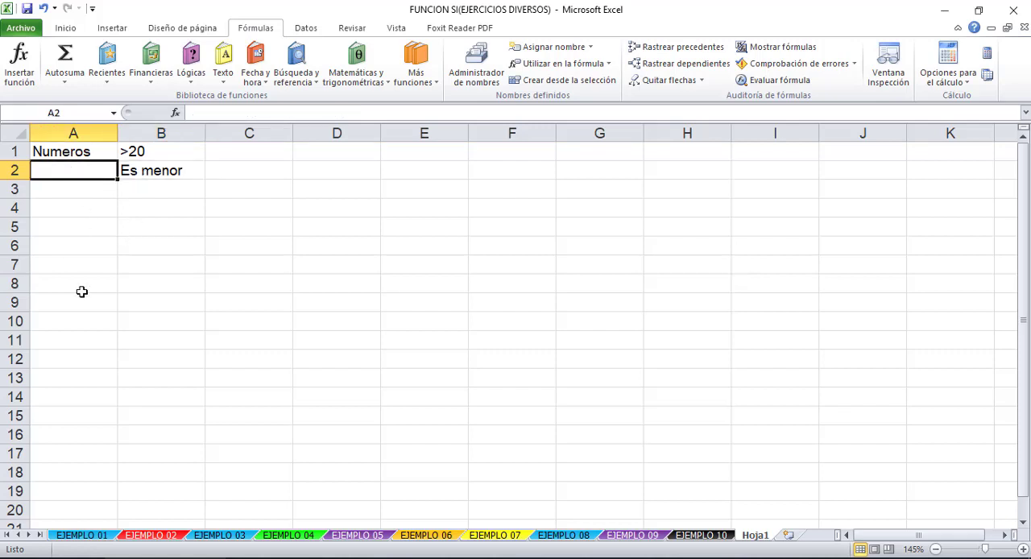
pyautogui.write('10')
pyautogui.press('Return')
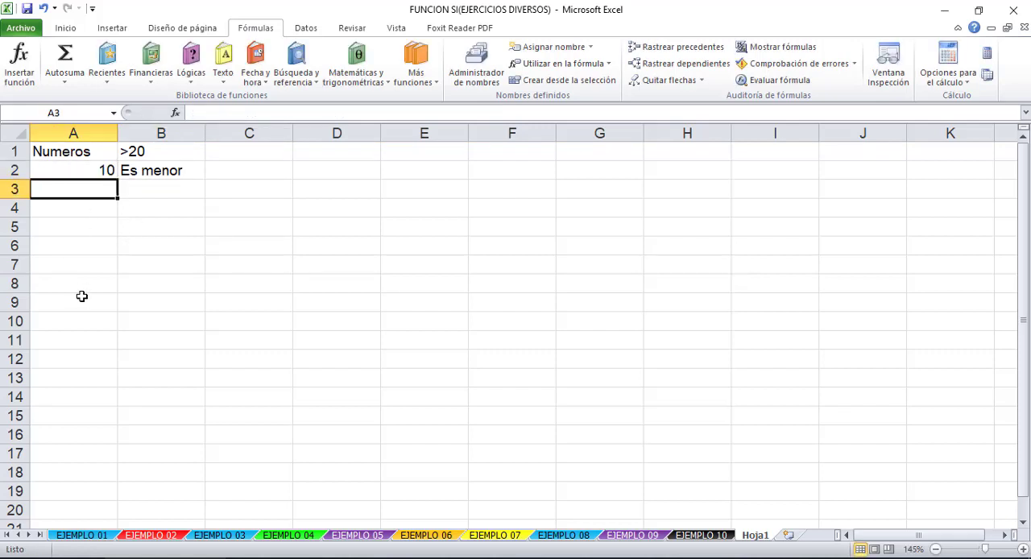
# - Set cell A2 to 20 and check the SI formula's result in B2
pyautogui.click(96, 173)
pyautogui.write('20')
pyautogui.press('Return')
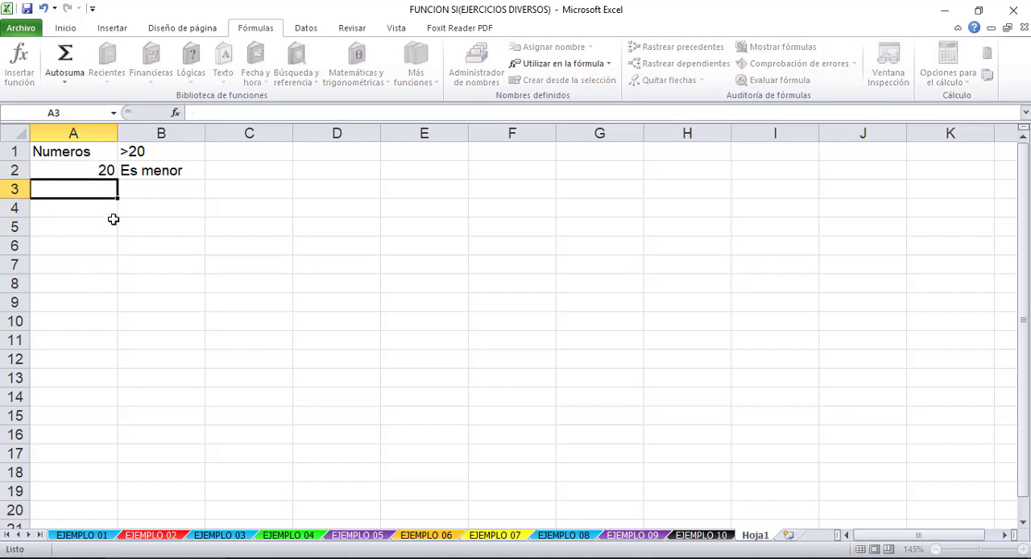
pyautogui.click(155, 172)
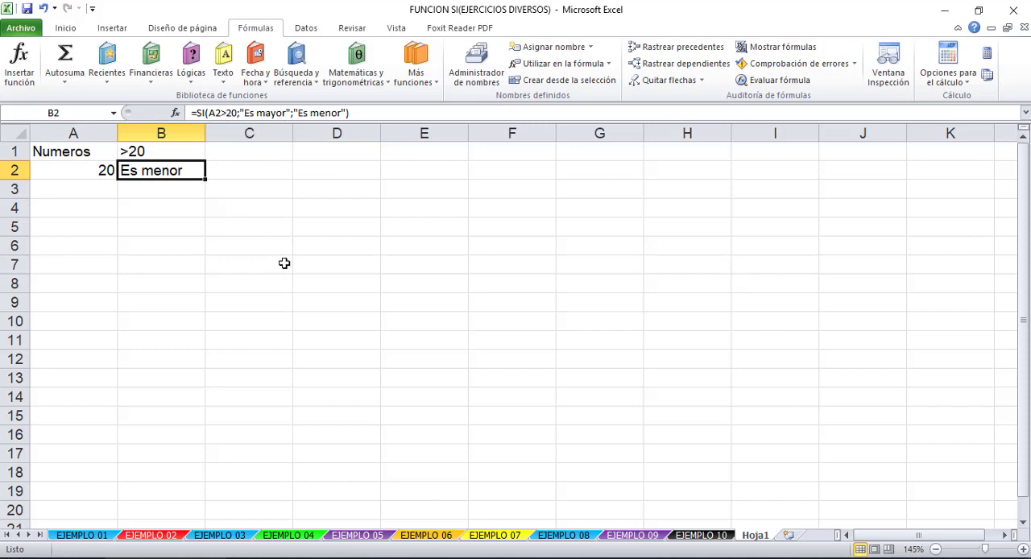
pyautogui.press('Return')
pyautogui.click(101, 175)
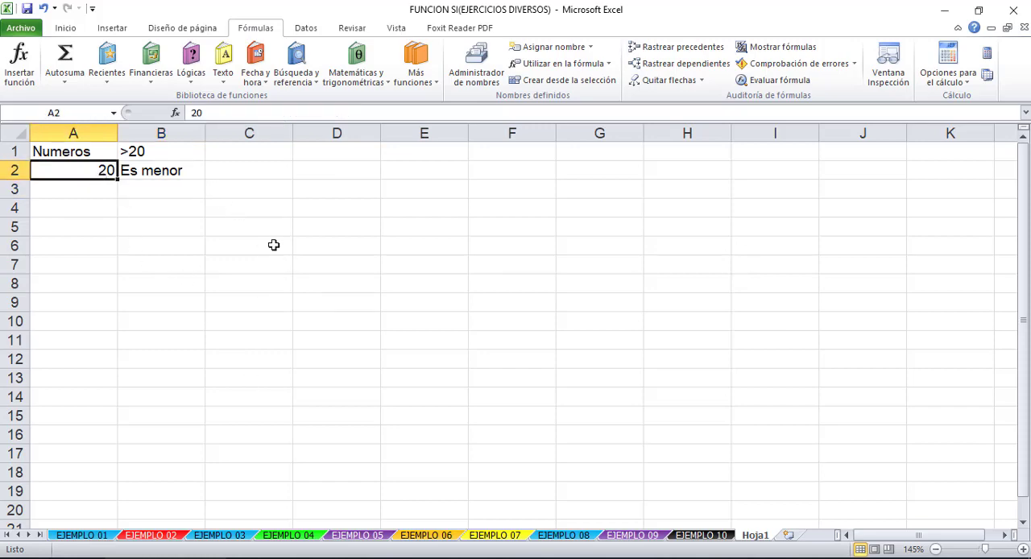
pyautogui.click(157, 166)
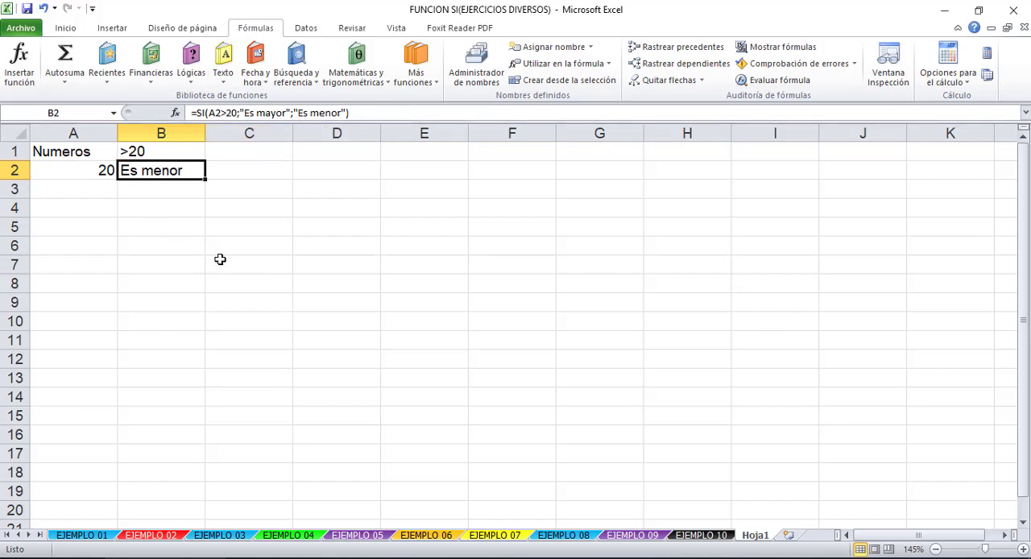
pyautogui.press('Return')
pyautogui.click(151, 169)
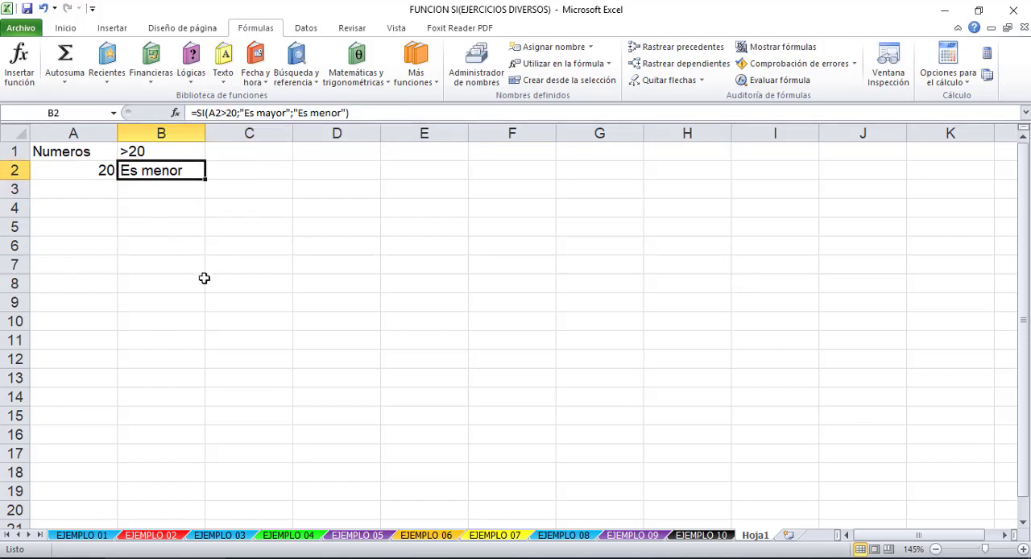
pyautogui.click(184, 197)
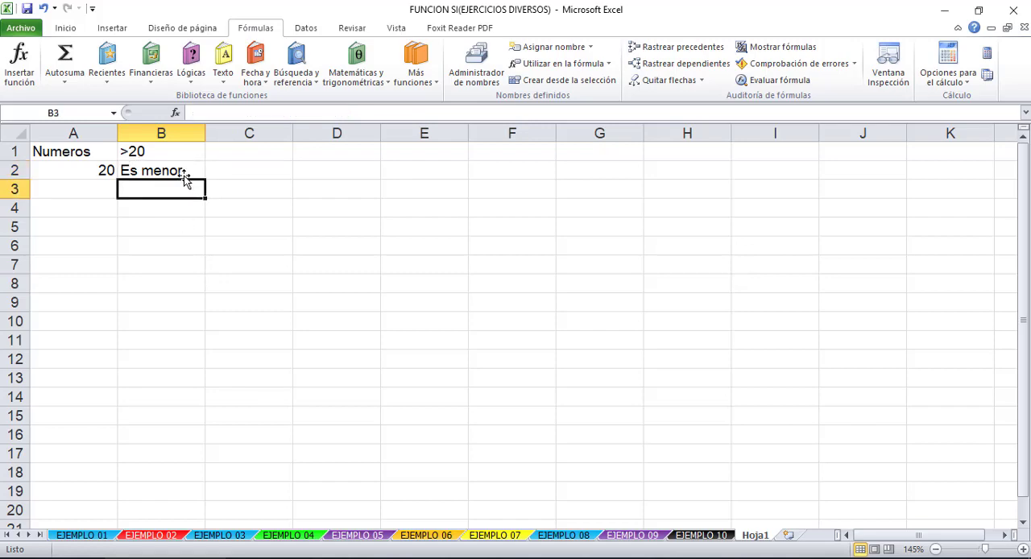
# - Set cell A2 to 21 and review the formula and its result in B2
pyautogui.click(184, 173)
pyautogui.click(113, 158)
pyautogui.click(113, 166)
pyautogui.write('21')
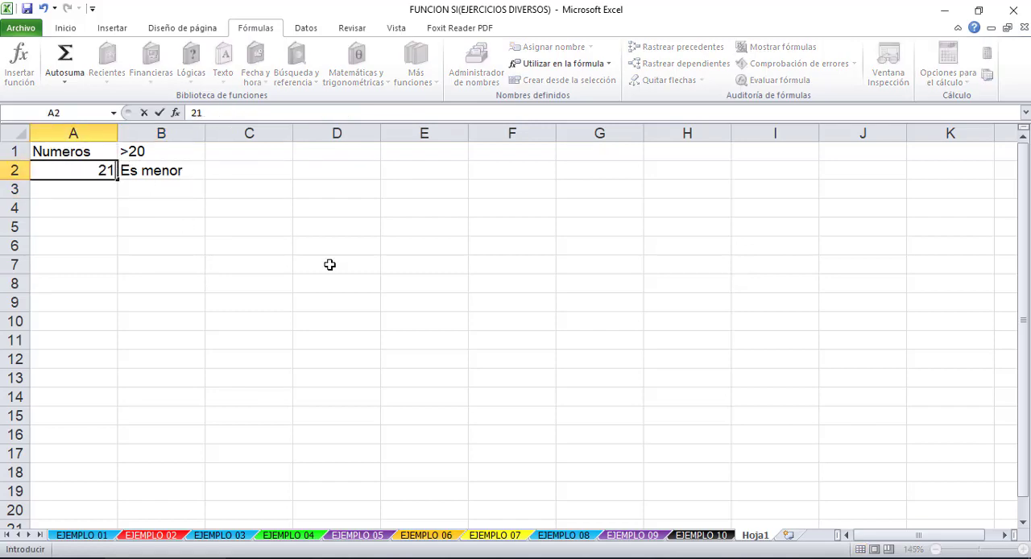
pyautogui.press('Return')
pyautogui.click(153, 173)
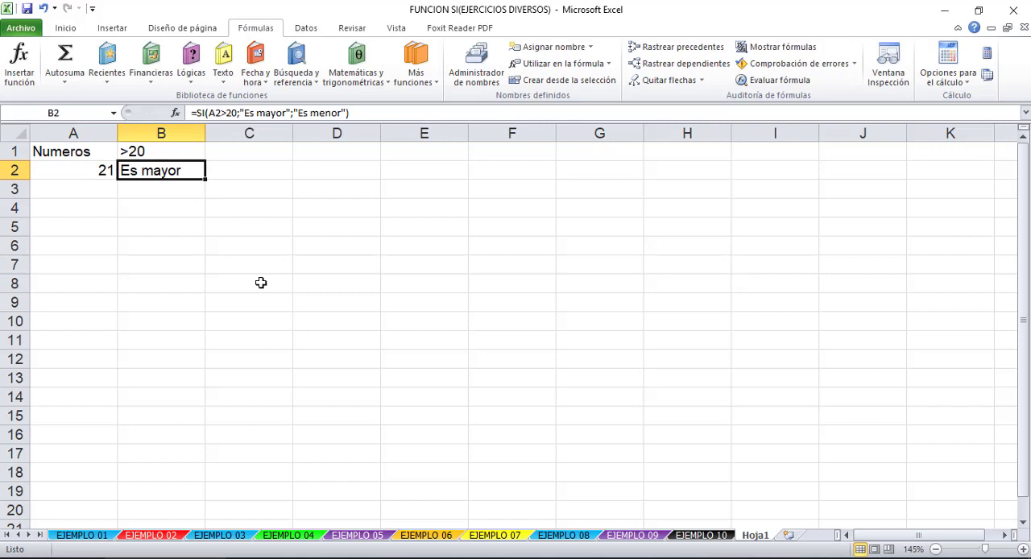
pyautogui.click(107, 172)
pyautogui.click(156, 173)
pyautogui.click(210, 113)
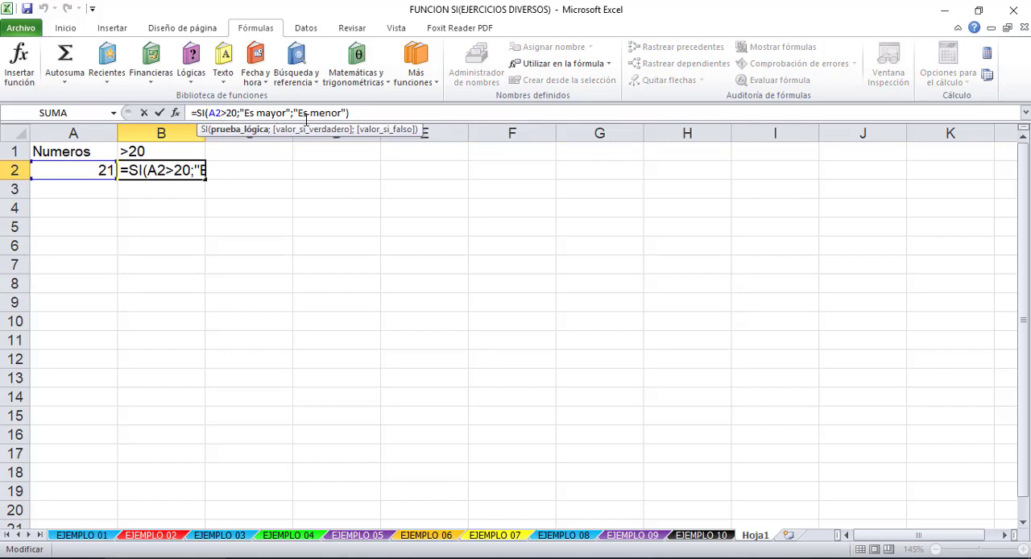
pyautogui.click(90, 180)
pyautogui.press('Escape')
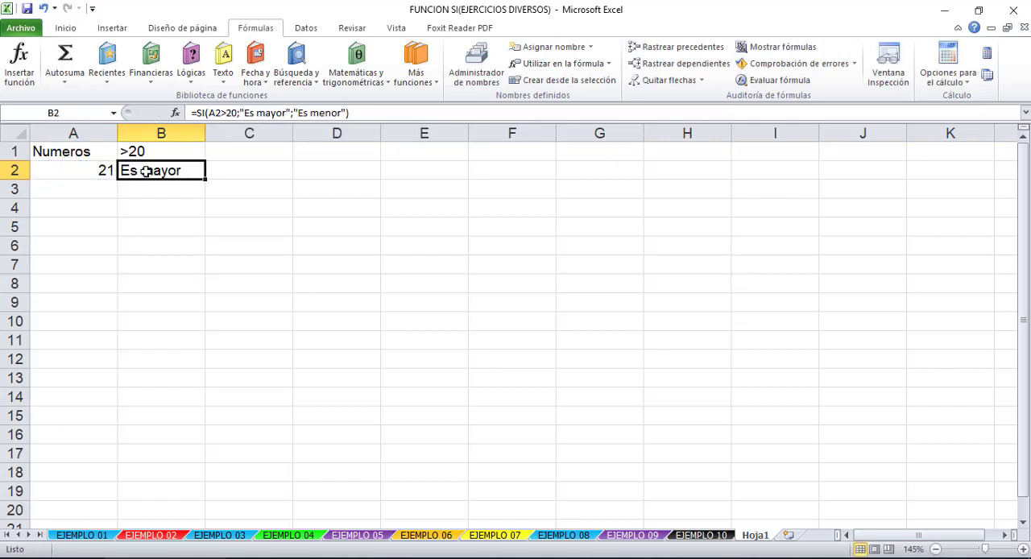
# - Set cell A2 to 19 to test the SI formula with a number below the limit
pyautogui.click(103, 171)
pyautogui.write('19')
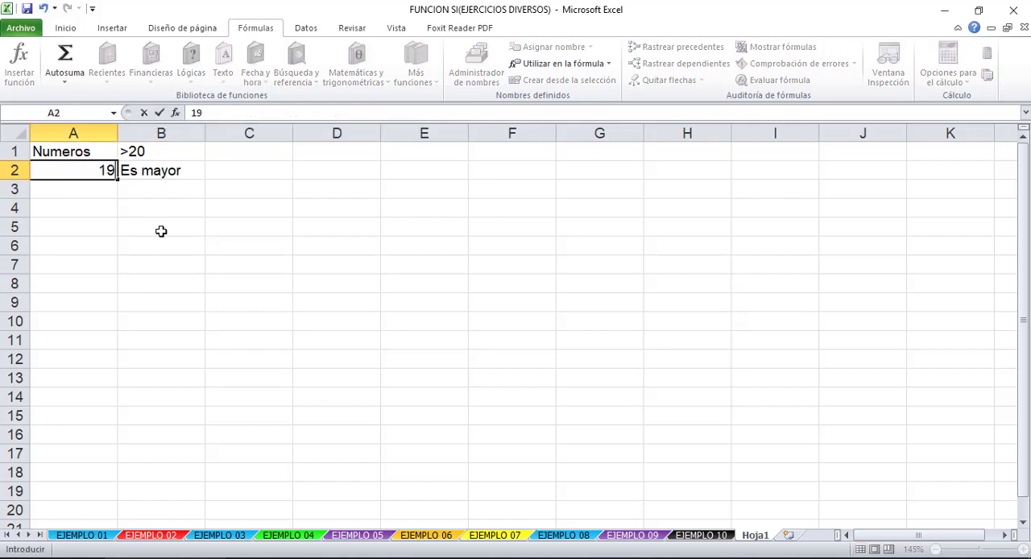
pyautogui.press('Return')
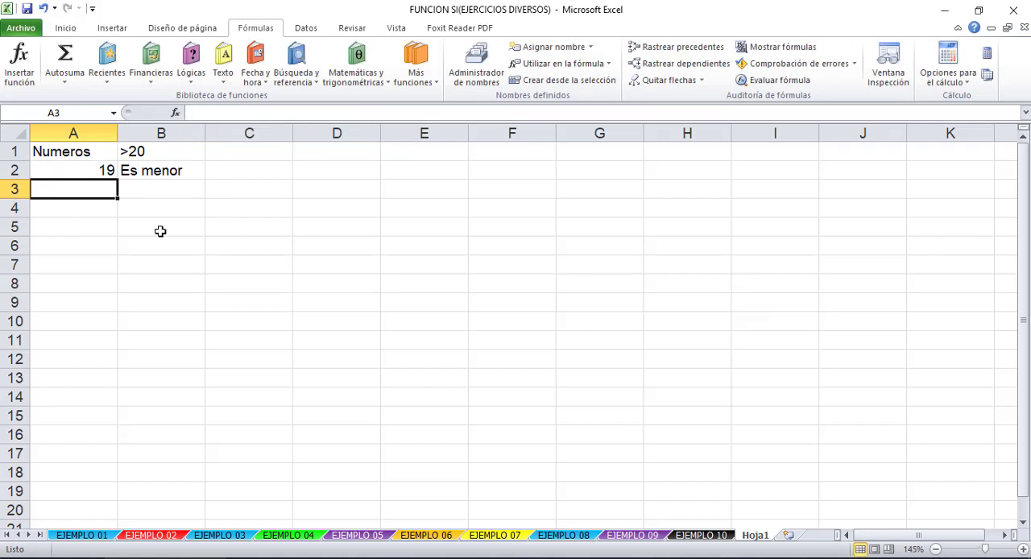
# - Review the SI formula behind the result in cell B2
pyautogui.click(183, 169)
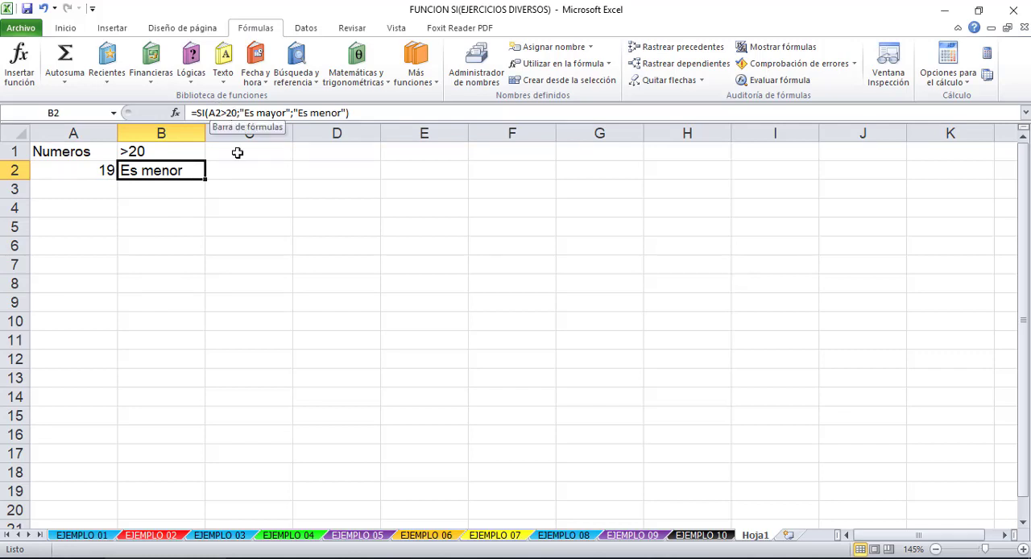
pyautogui.click(172, 193)
pyautogui.click(186, 281)
pyautogui.click(172, 224)
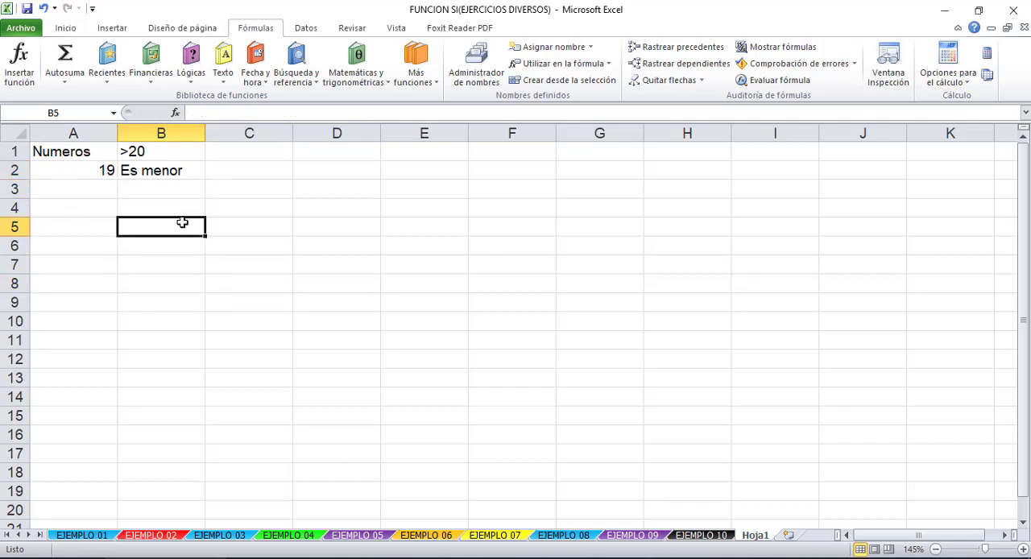
# - Start an SI formula in cell E2 whose logical test checks whether D2 equals "Hola"
pyautogui.click(400, 185)
pyautogui.click(373, 171)
pyautogui.click(407, 170)
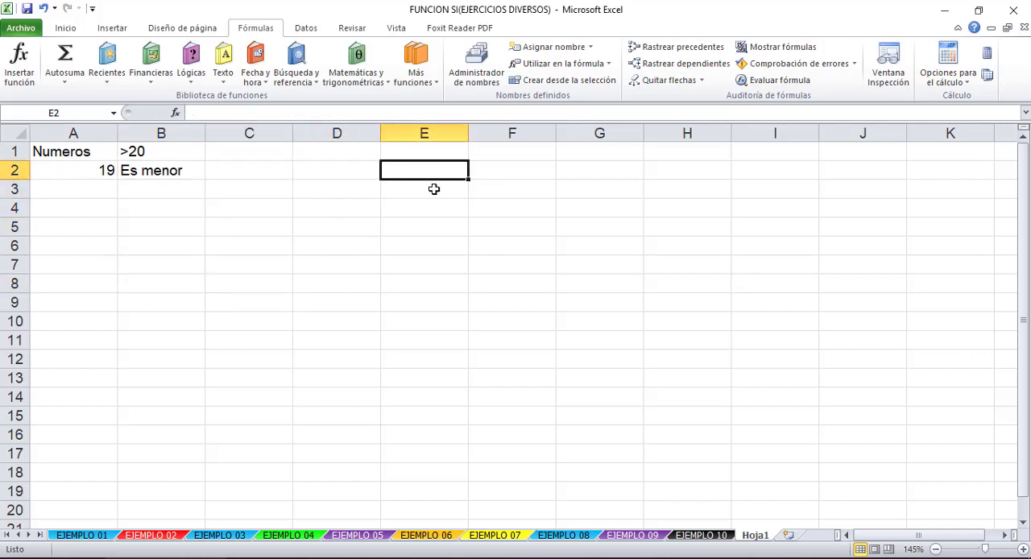
pyautogui.write('=si')
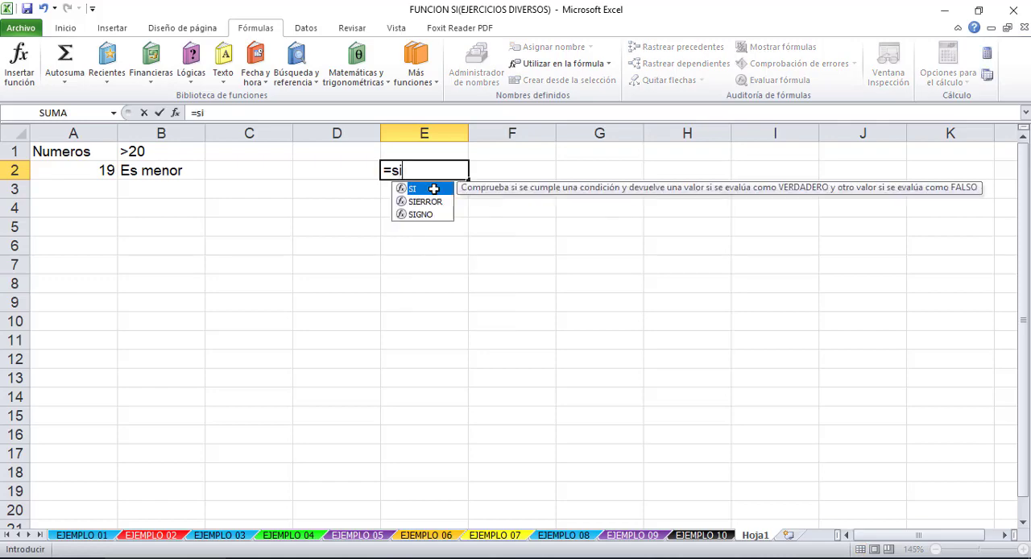
pyautogui.write('(')
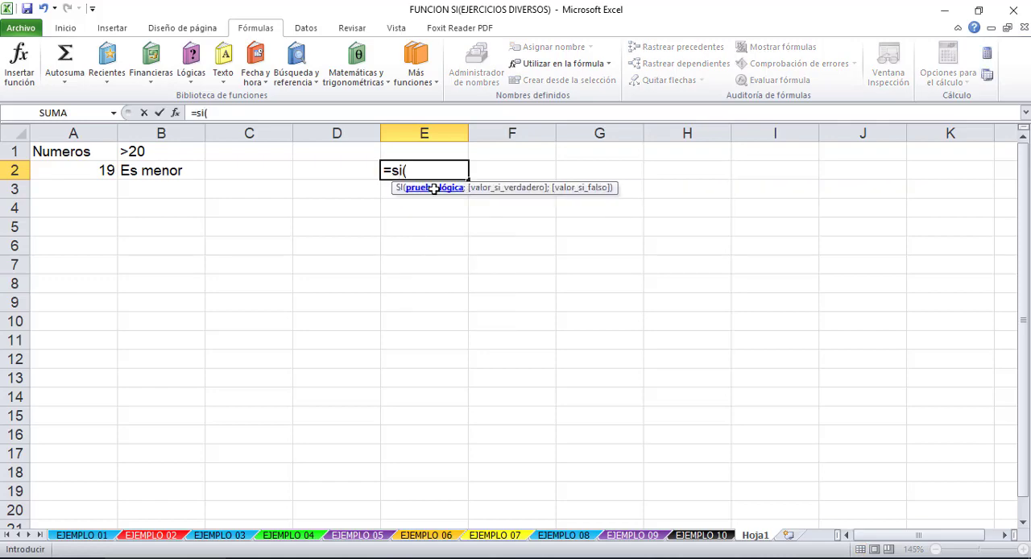
pyautogui.click(312, 171)
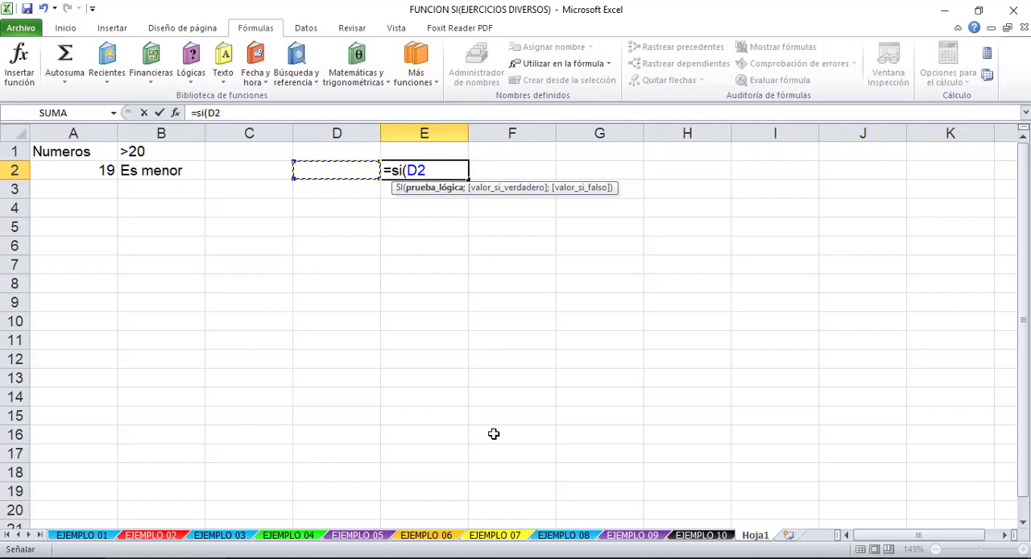
pyautogui.write('=')
pyautogui.write('"Hola')
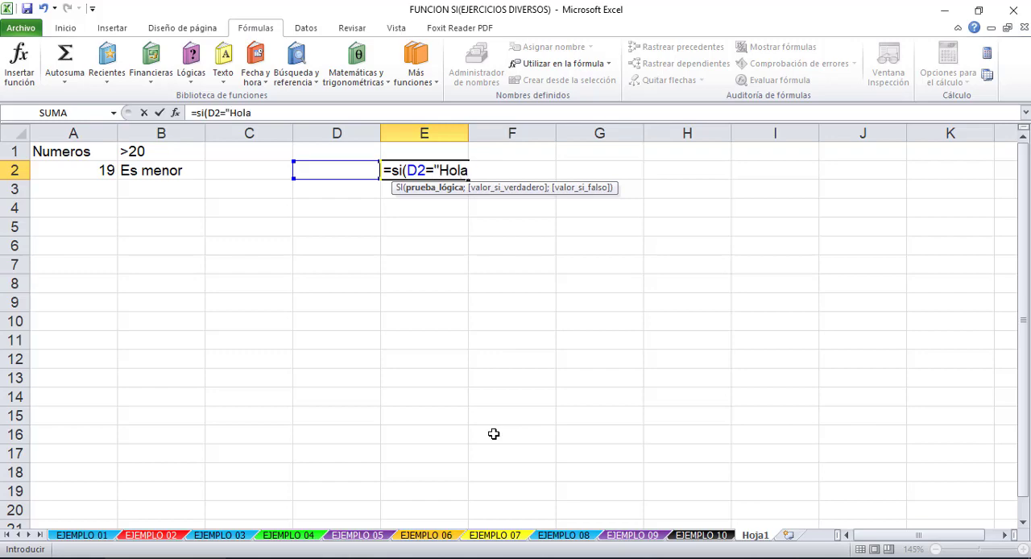
pyautogui.write('";')
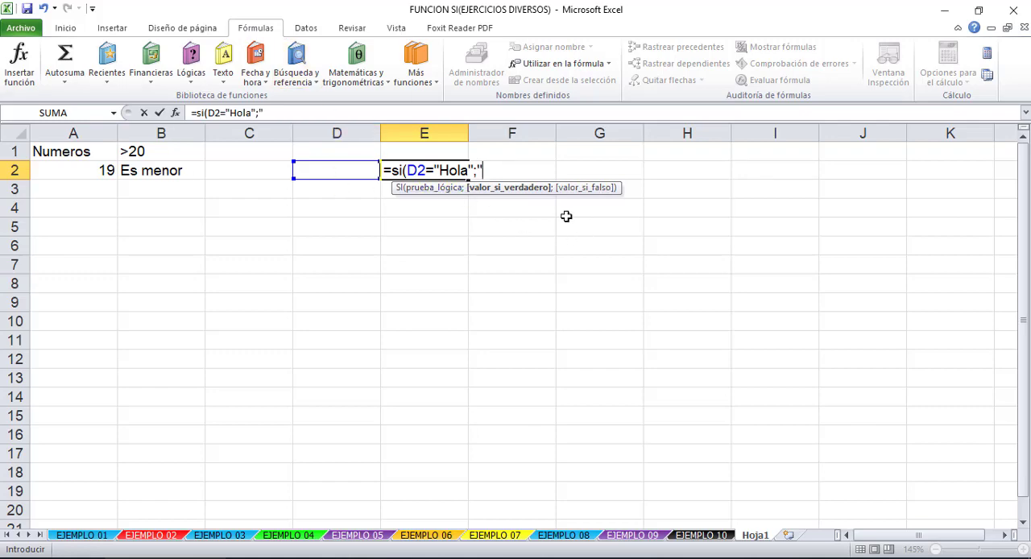
# - Complete the SI formula in E2 with "Chau" as the value if true and "Hola" as the value if false
pyautogui.write('"Chau')
pyautogui.write(';')
pyautogui.write('"H')
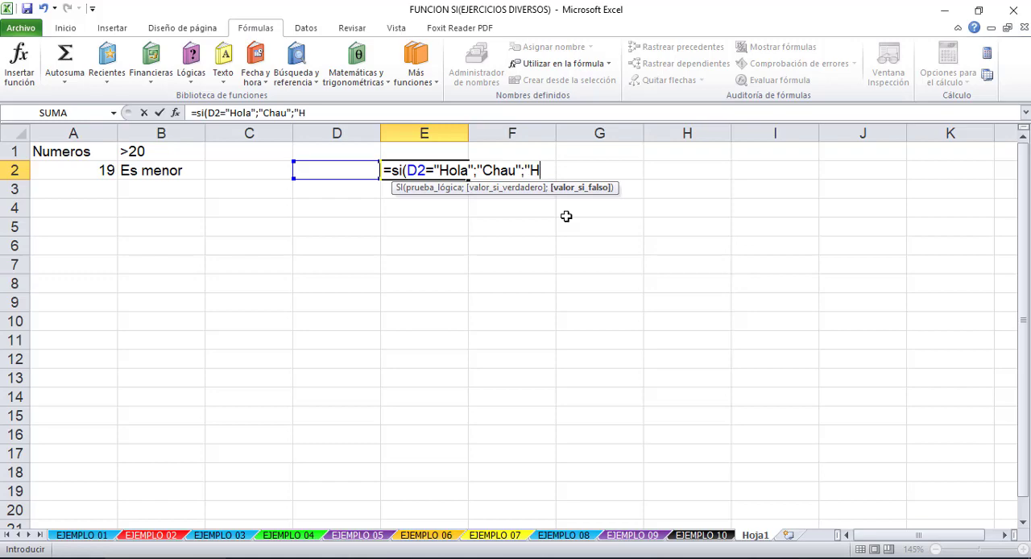
pyautogui.write('Ola")')
pyautogui.press('Return')
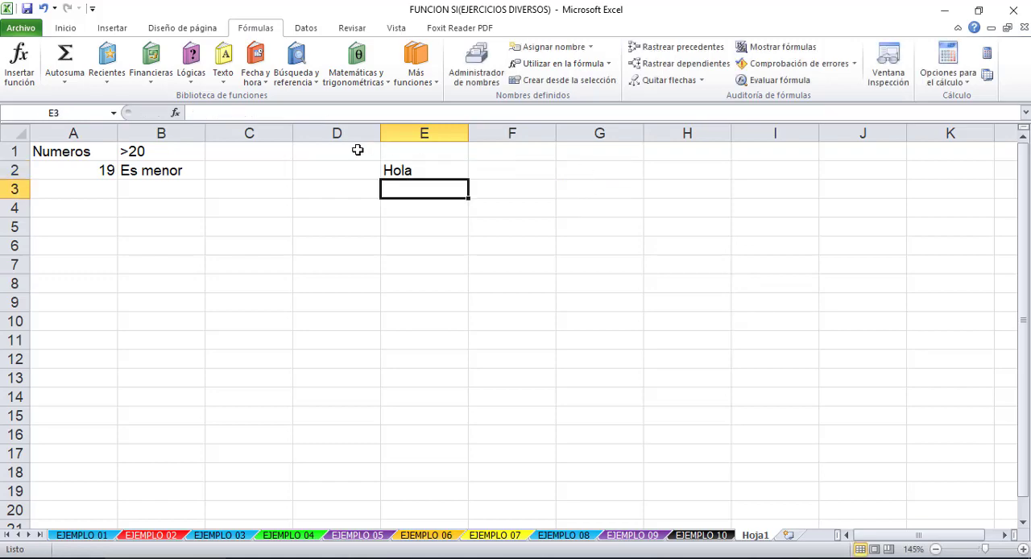
# - Enter 43 in cell D2 to test the SI formula in E2 with a number
pyautogui.click(346, 171)
pyautogui.click(440, 161)
pyautogui.click(359, 172)
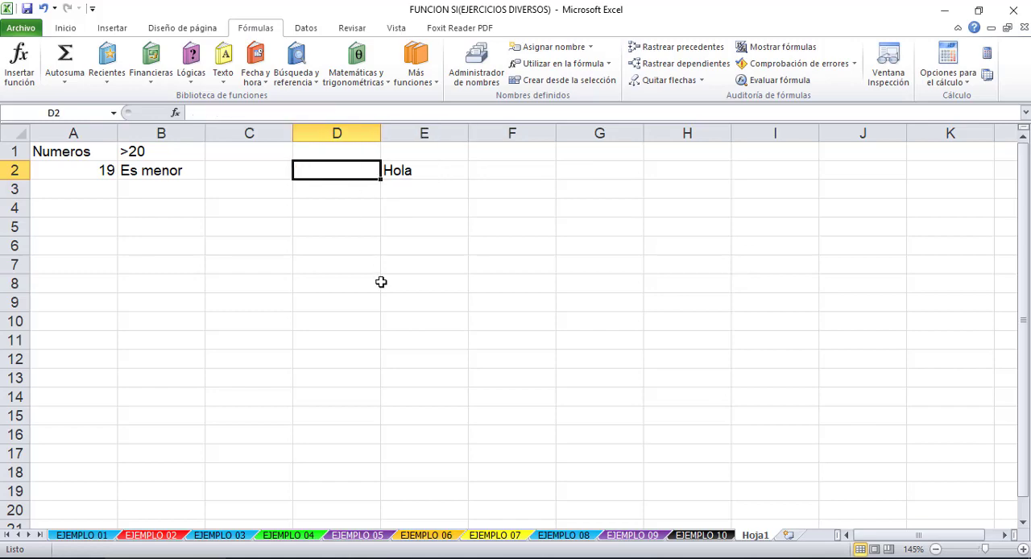
pyautogui.write('43')
pyautogui.press('Return')
# - Change cell D2 to papa to test the SI formula with a different word
pyautogui.press('Up')
pyautogui.write('pa')
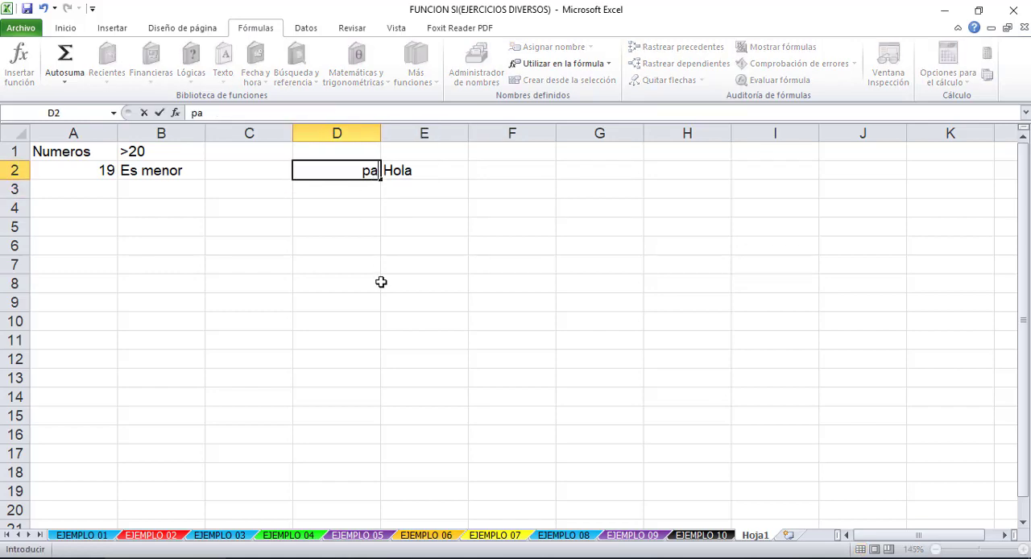
pyautogui.write('pa')
pyautogui.press('Return')
# - Set cell D2 to Hola to meet the SI condition and check the result in E2
pyautogui.press('Up')
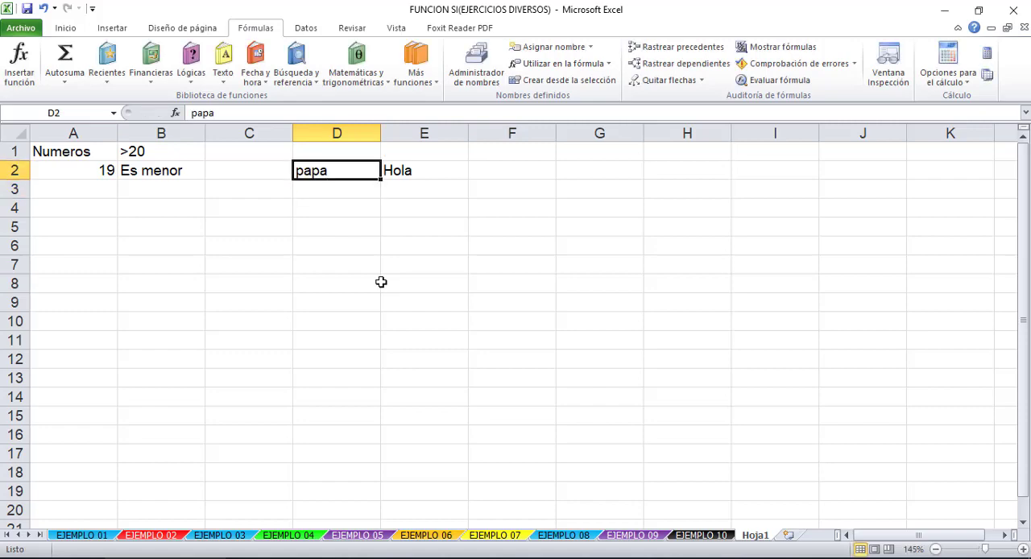
pyautogui.write('Hola')
pyautogui.press('Return')
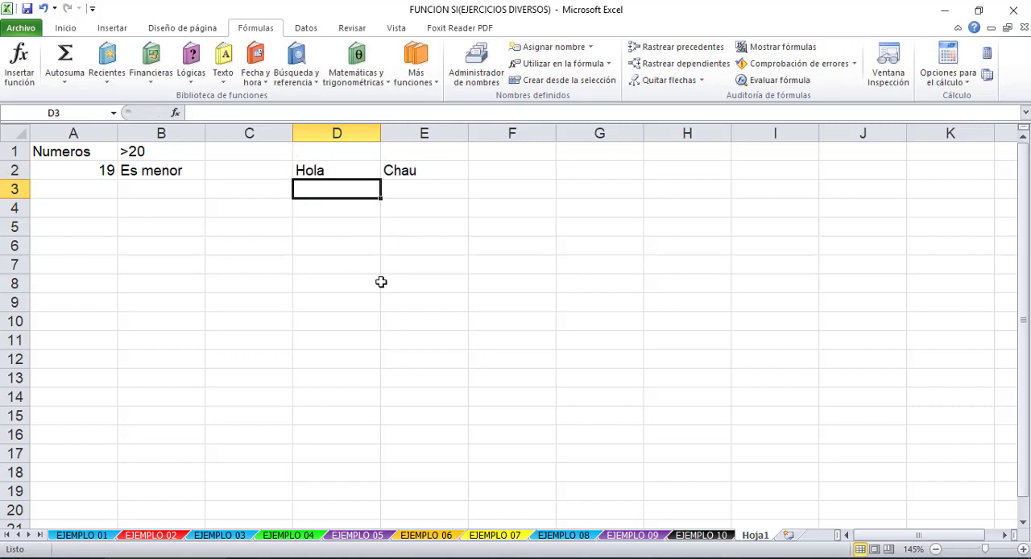
pyautogui.press('Right')
pyautogui.press('Up')
pyautogui.click(369, 219)
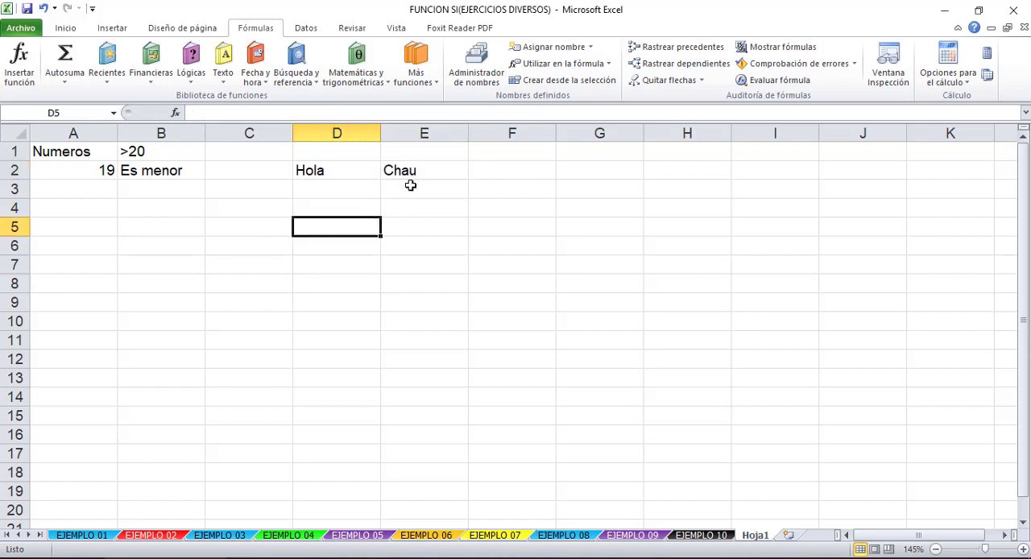
pyautogui.click(412, 170)
pyautogui.click(427, 203)
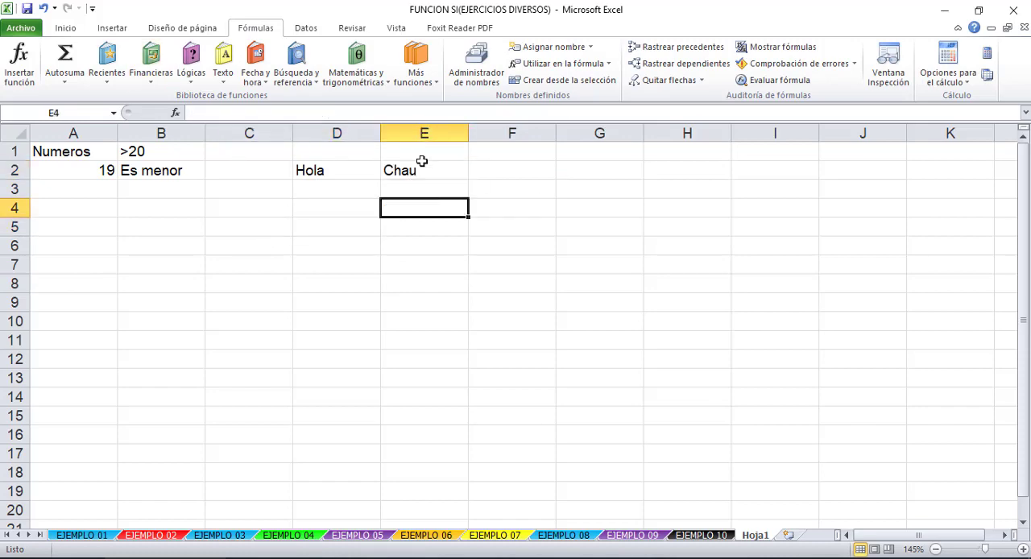
# - Examine the logical test and the value-if-true argument of the SI formula in E2 without changing it
pyautogui.click(421, 165)
pyautogui.doubleClick(438, 170)
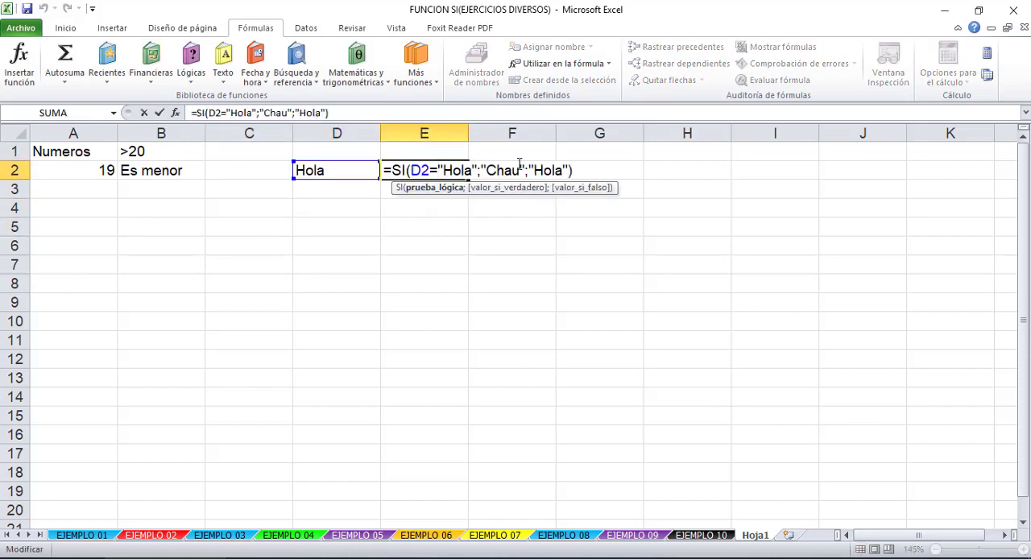
pyautogui.press('Escape')
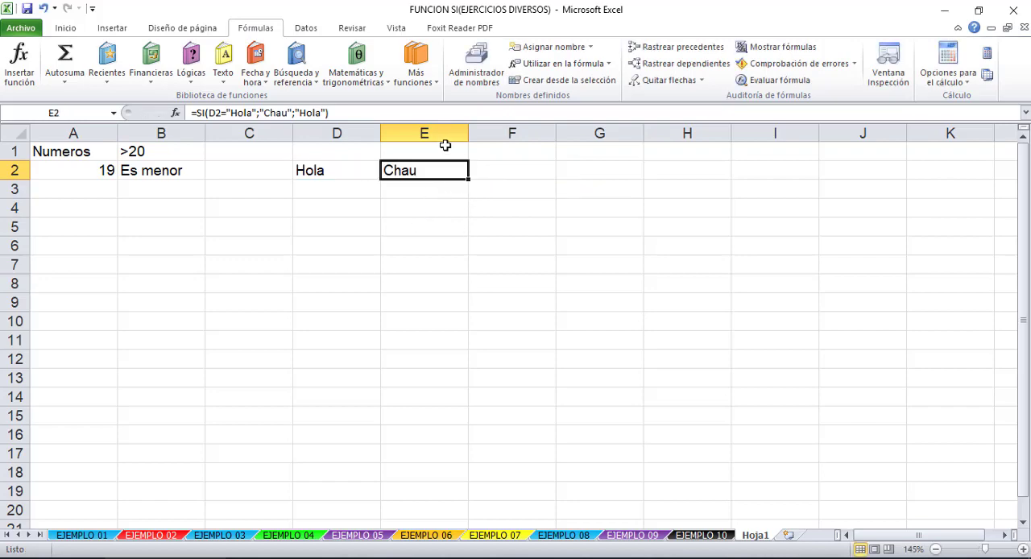
pyautogui.doubleClick(441, 169)
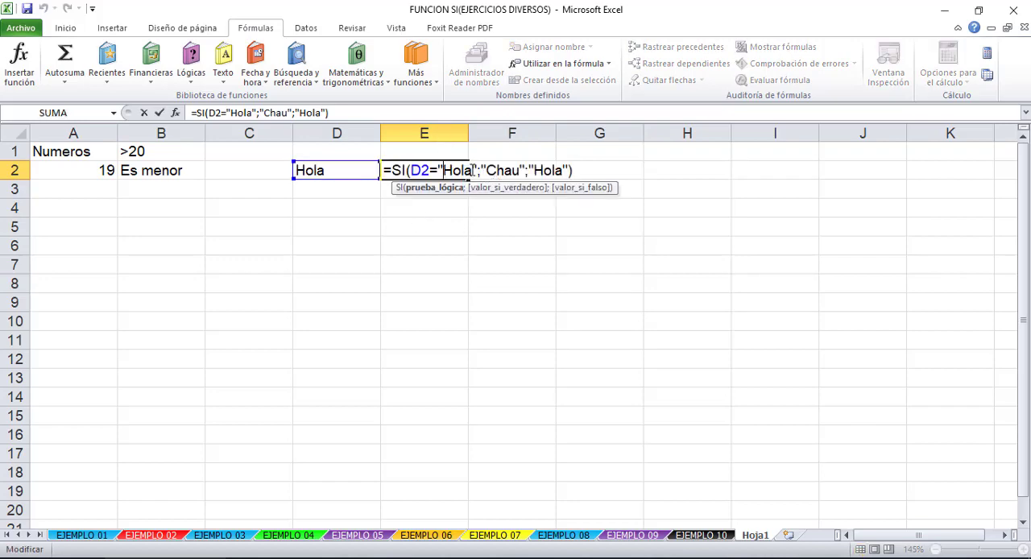
pyautogui.moveTo(472, 170); pyautogui.dragTo(411, 170)
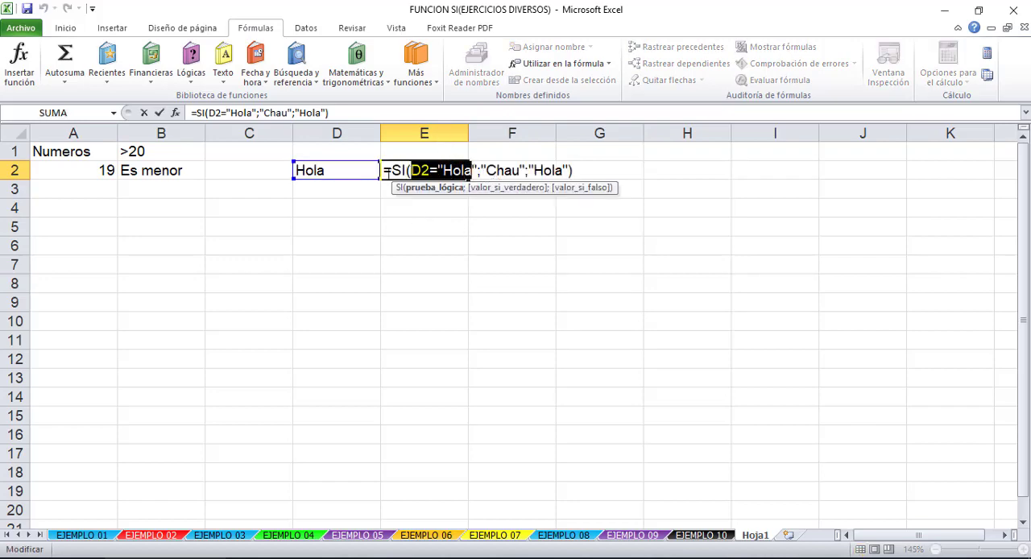
pyautogui.click(463, 170)
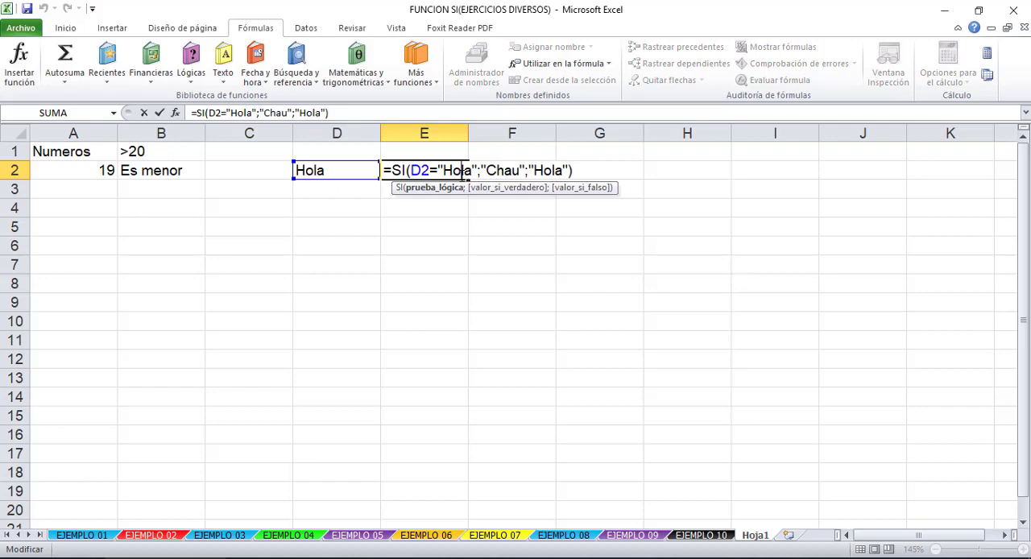
pyautogui.click(517, 171)
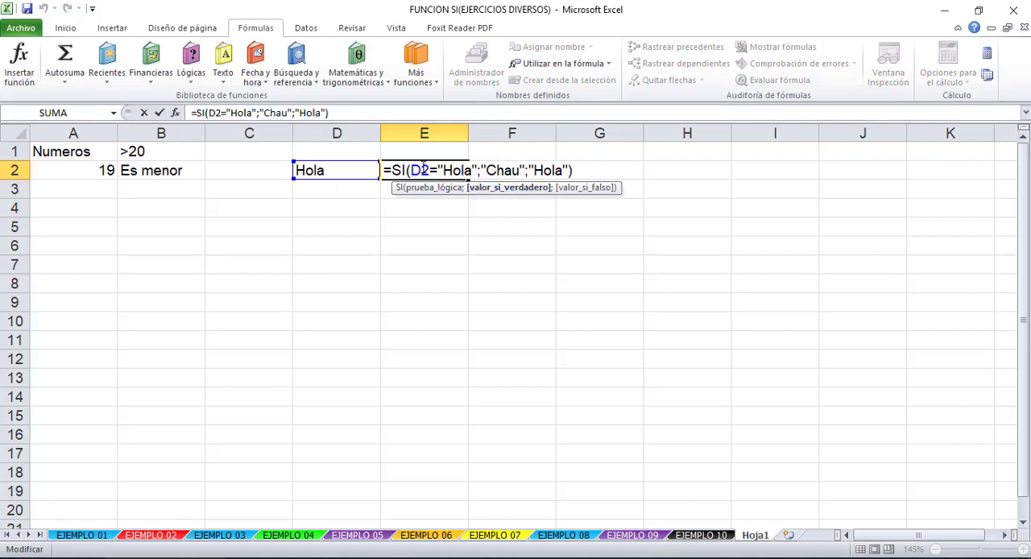
pyautogui.hotkey('ctrl', 'Return')
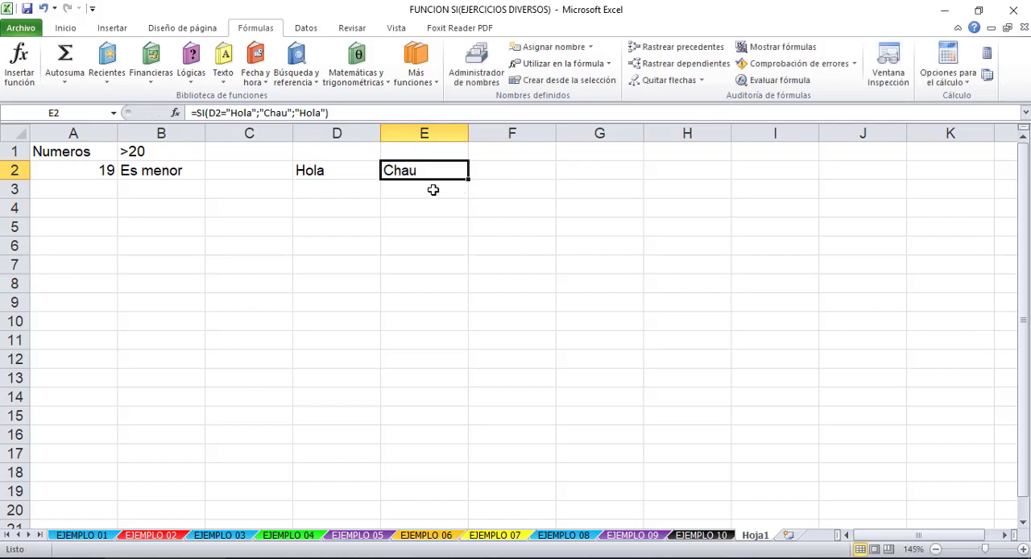
# - Test the SI formula in E2 with sd in cell D2 and with D2 cleared
pyautogui.click(357, 176)
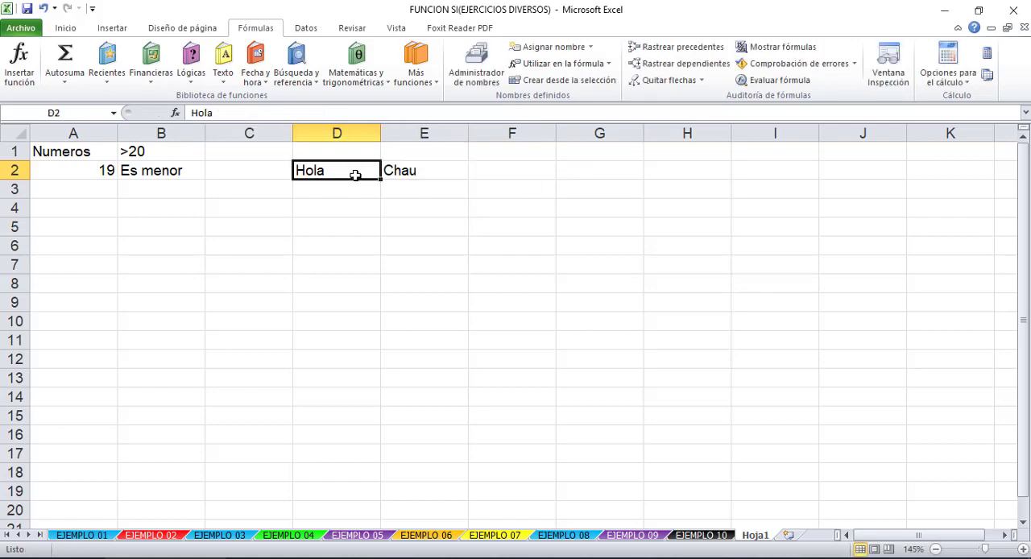
pyautogui.write('sd')
pyautogui.press('Return')
pyautogui.click(352, 175)
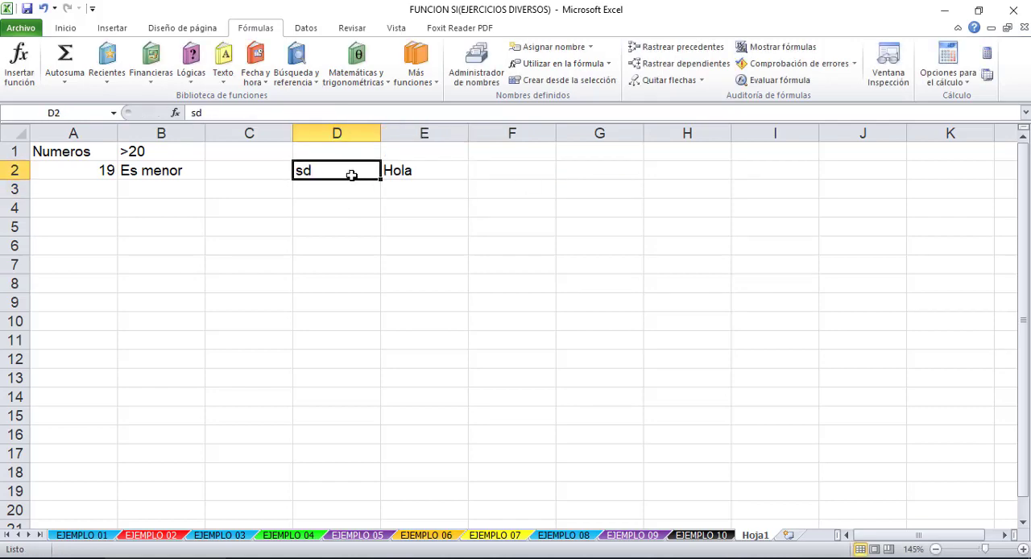
pyautogui.press('Delete')
pyautogui.click(398, 168)
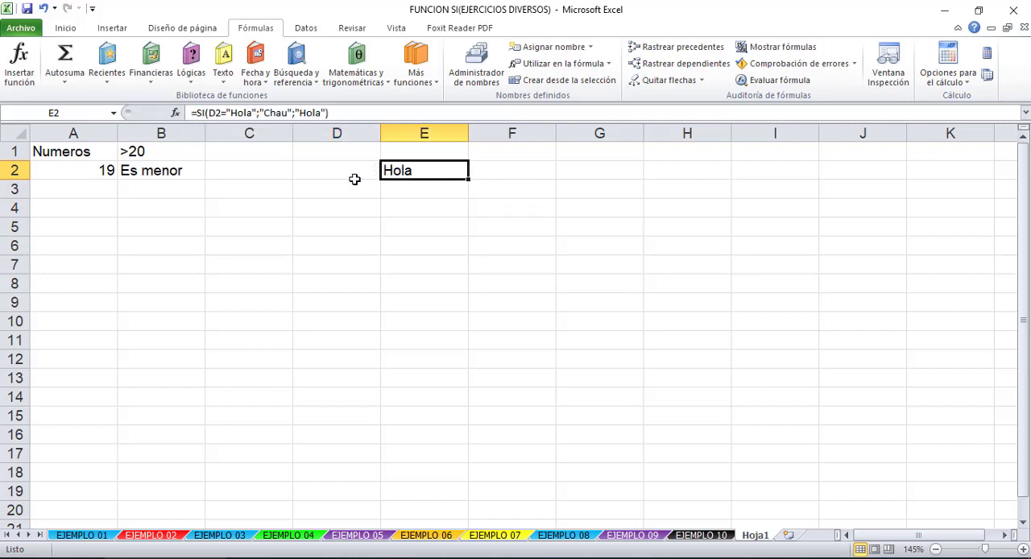
# - Enter Hola in the empty cell D2 to meet the condition of the SI formula
pyautogui.click(338, 169)
pyautogui.write('Hola')
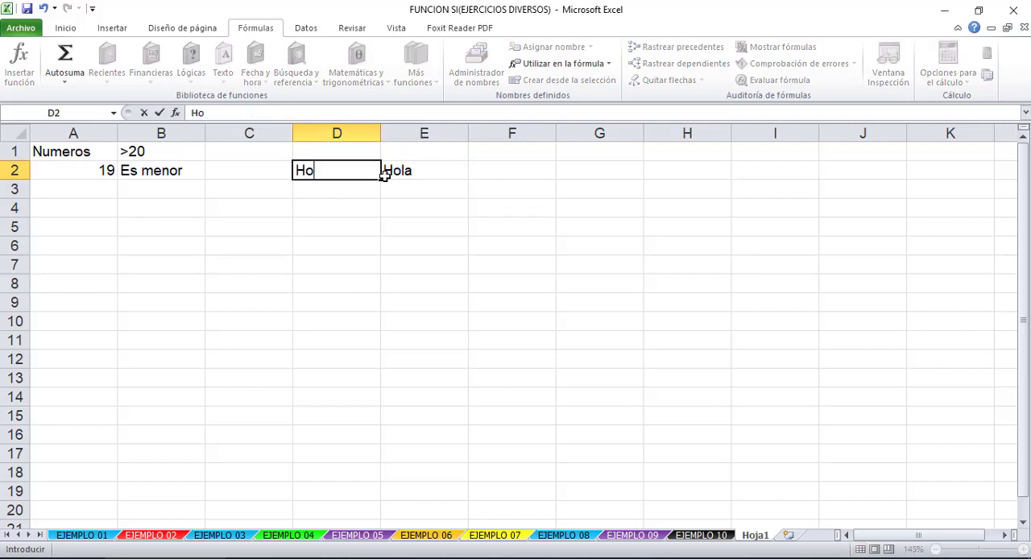
pyautogui.press('Return')
# - Start an SI formula in cell H2 with the logical test G2>500
pyautogui.click(584, 173)
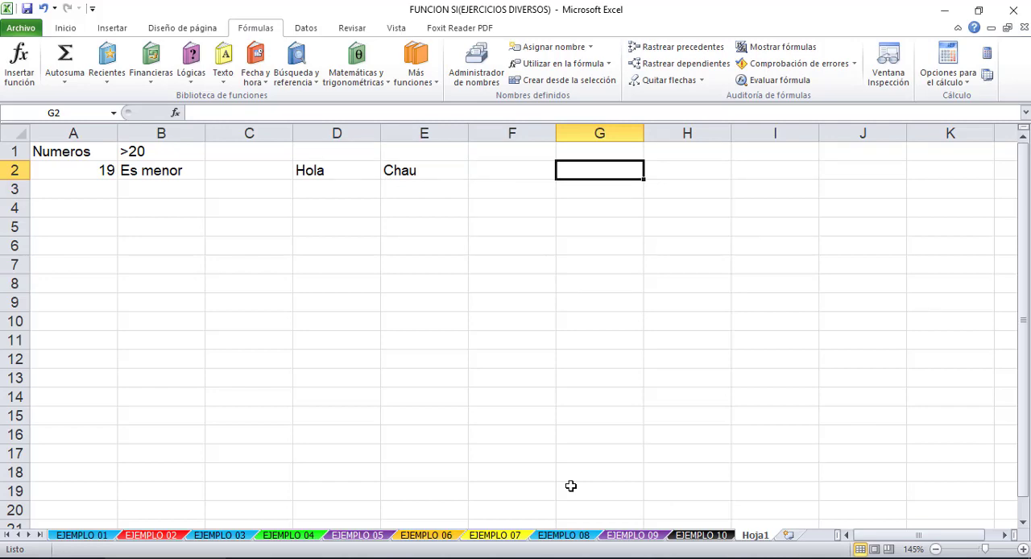
pyautogui.click(681, 172)
pyautogui.write('Si')
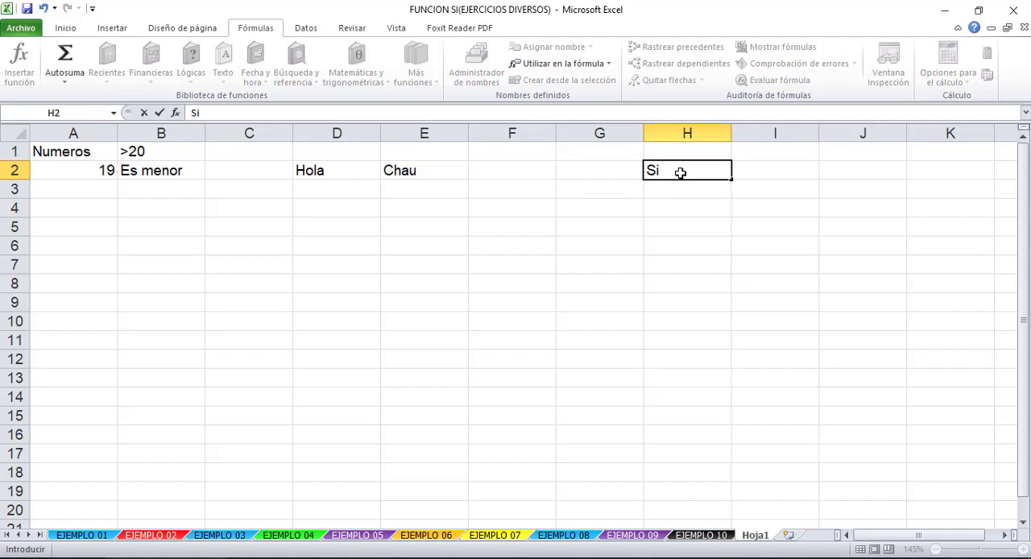
pyautogui.press('BackSpace')
pyautogui.press('BackSpace')
pyautogui.write('=si(')
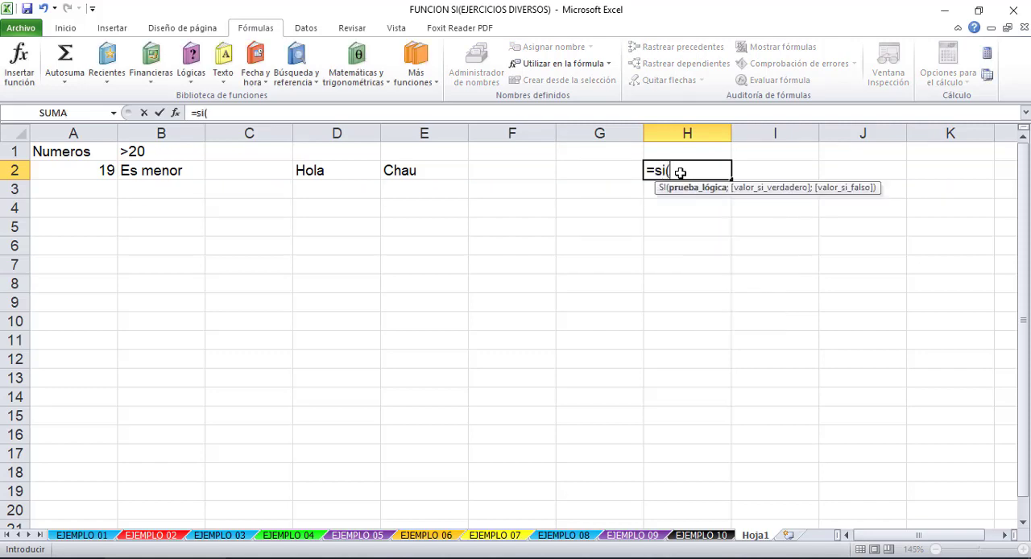
pyautogui.click(581, 162)
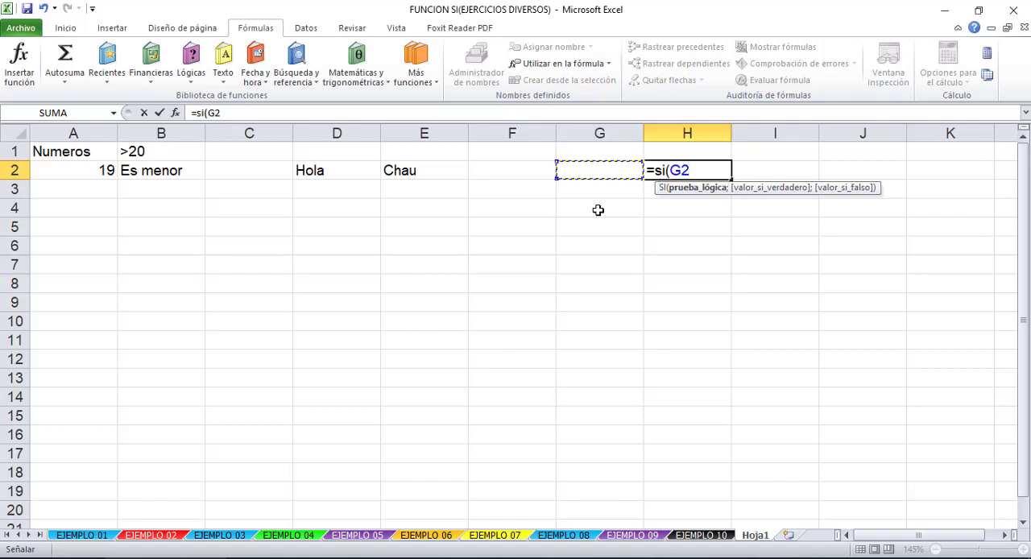
pyautogui.write('>500')
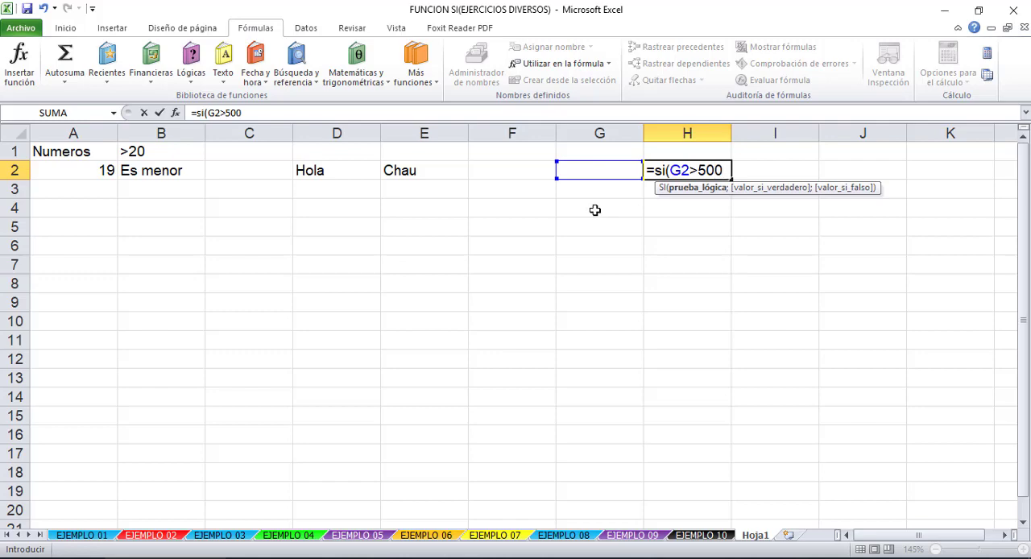
pyautogui.write(';')
# - Complete the SI formula in H2 with F2+450 as the value if true and F2 as the value if false
pyautogui.click(519, 166)
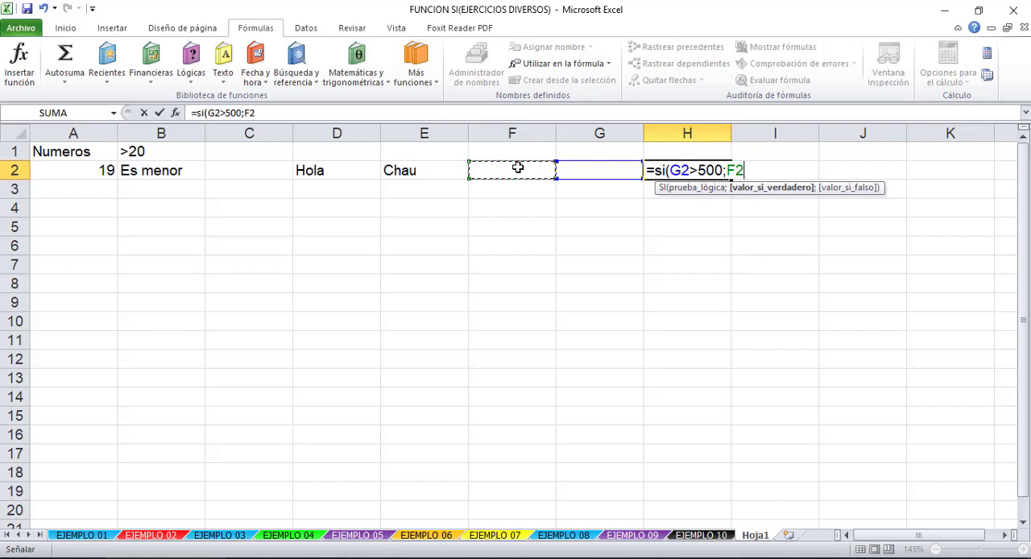
pyautogui.write('+450;')
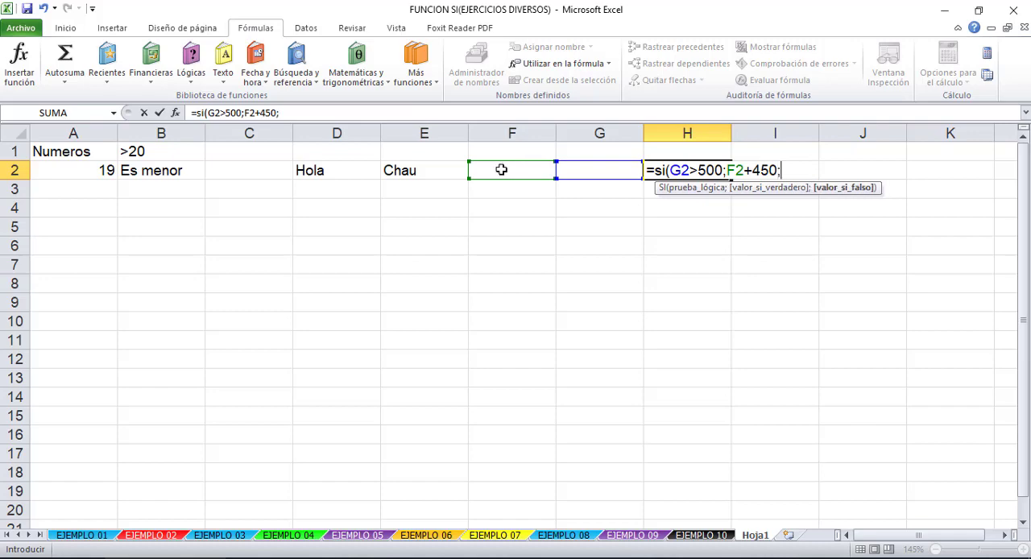
pyautogui.click(522, 170)
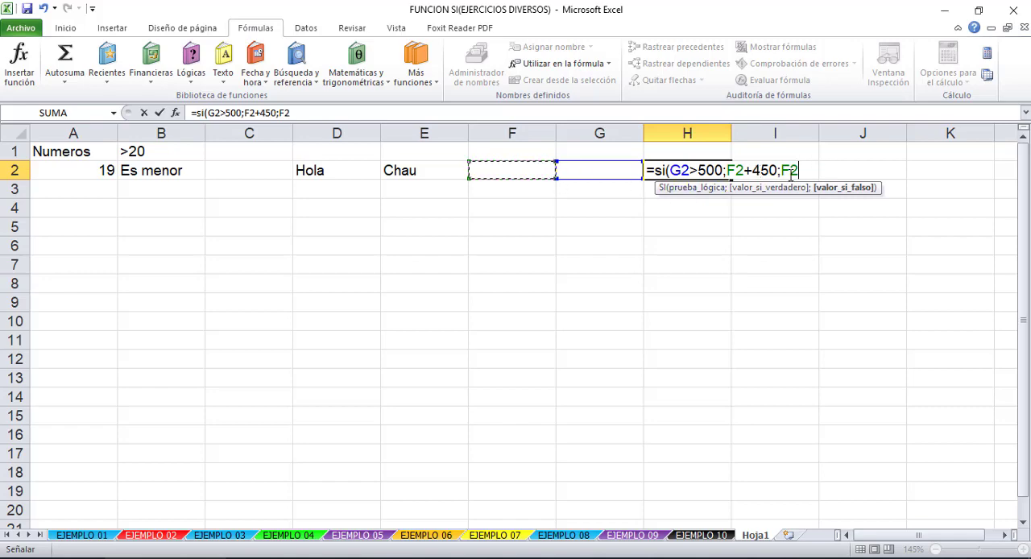
pyautogui.press('Return')
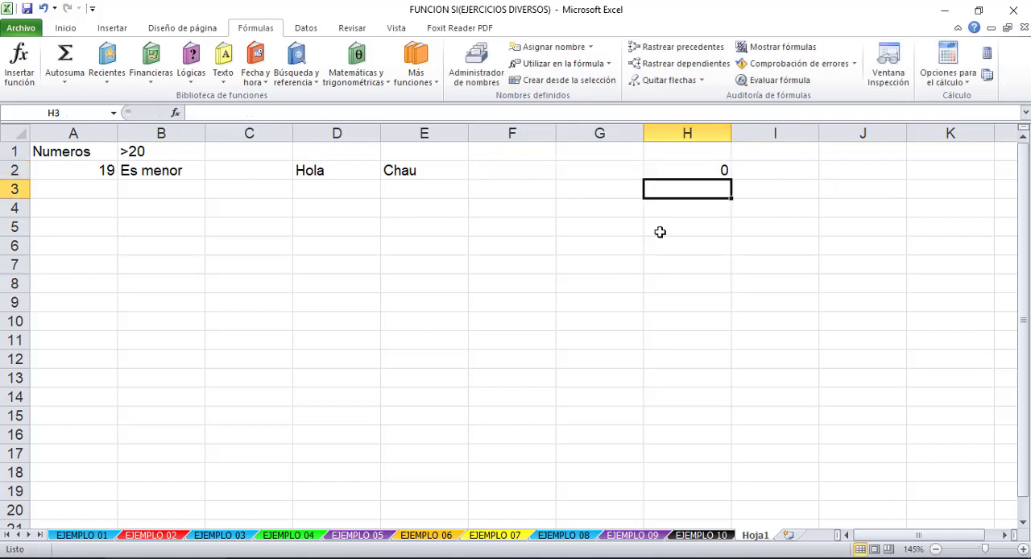
# - Enter 240 in F2 and 501 in G2 to test the SI formula in H2
pyautogui.click(529, 177)
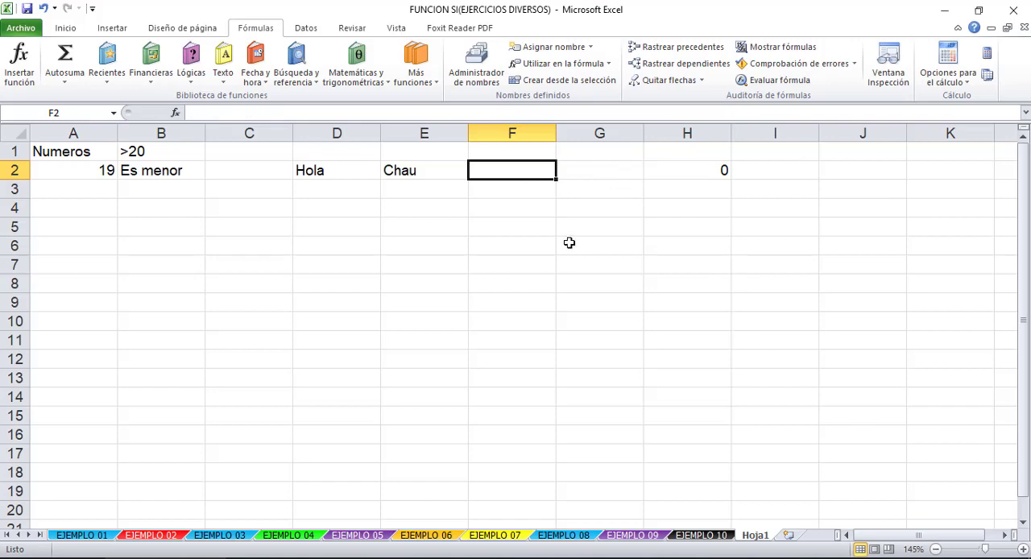
pyautogui.write('240')
pyautogui.press('Return')
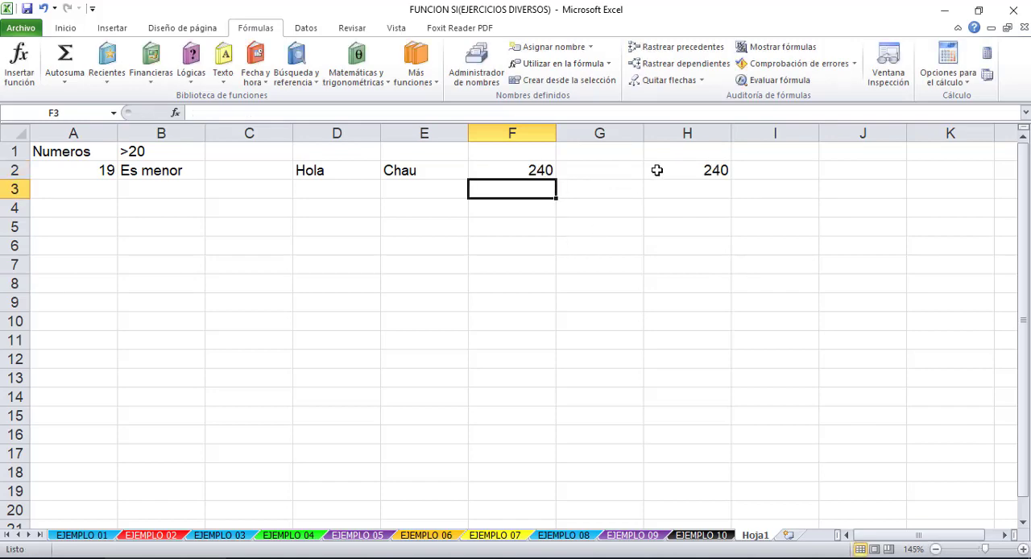
pyautogui.click(693, 174)
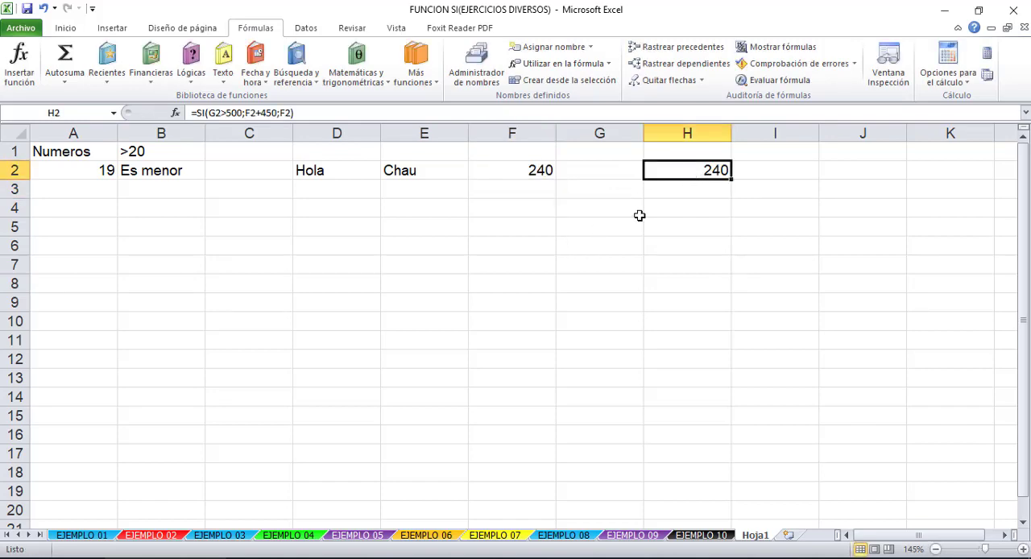
pyautogui.doubleClick(695, 172)
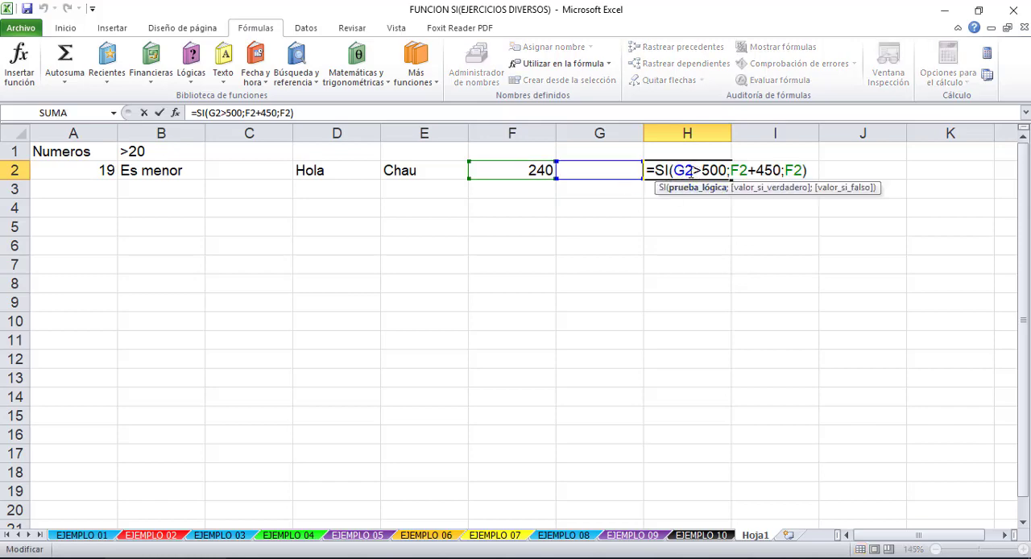
pyautogui.press('Escape')
pyautogui.click(599, 170)
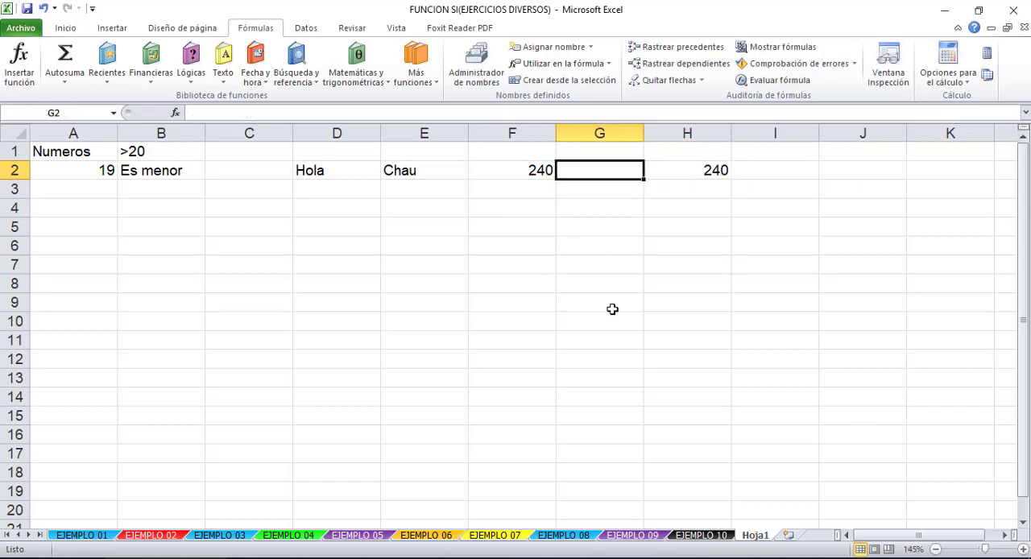
pyautogui.write('501')
pyautogui.press('Return')
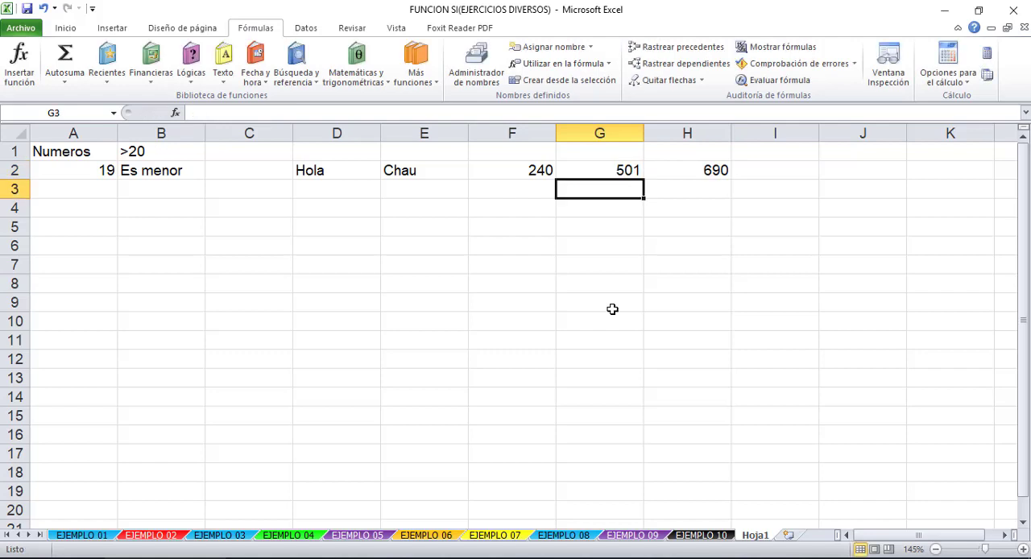
# - Examine the value-if-true argument F2+450 of the SI formula in H2 without changing it
pyautogui.click(674, 166)
pyautogui.doubleClick(673, 166)
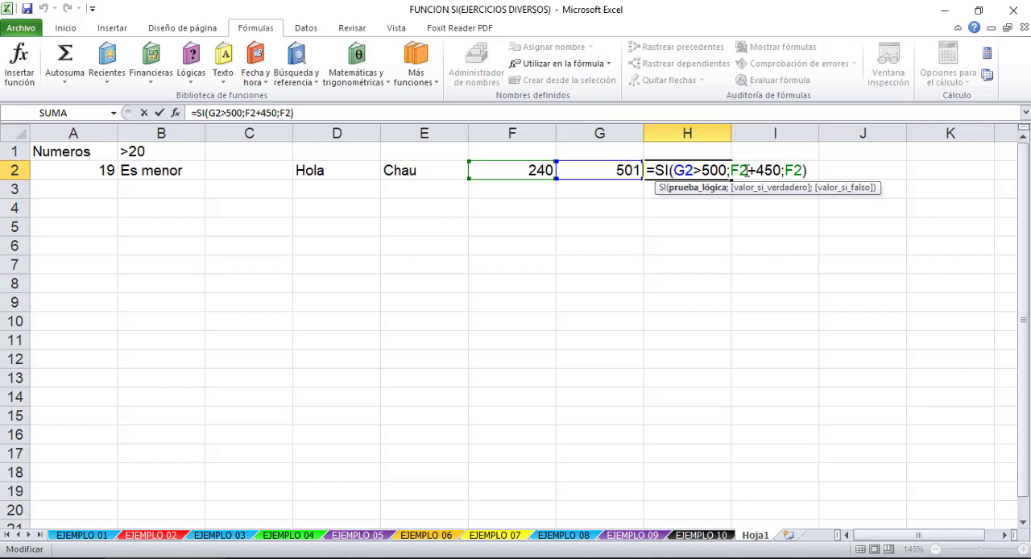
pyautogui.click(748, 170)
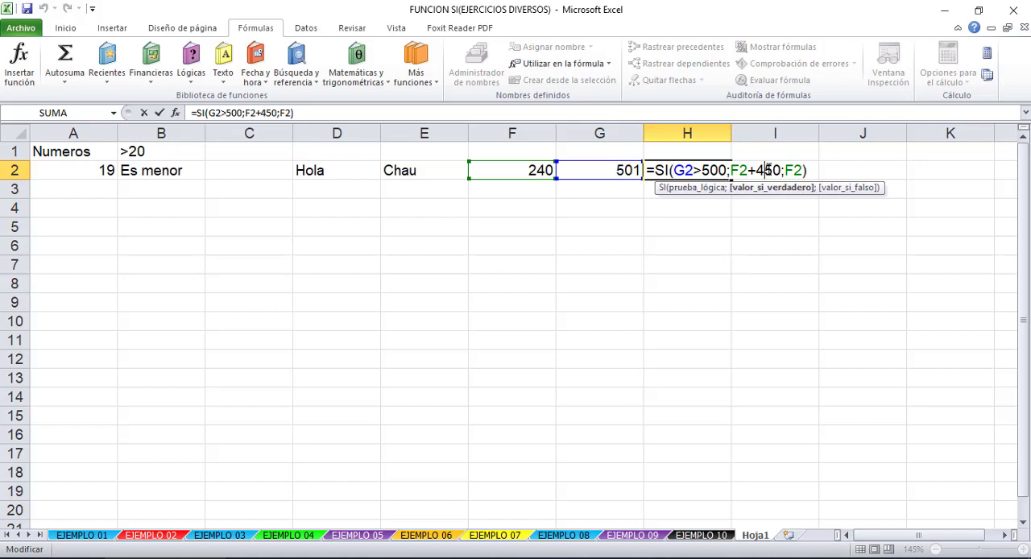
pyautogui.moveTo(781, 173); pyautogui.dragTo(729, 171)
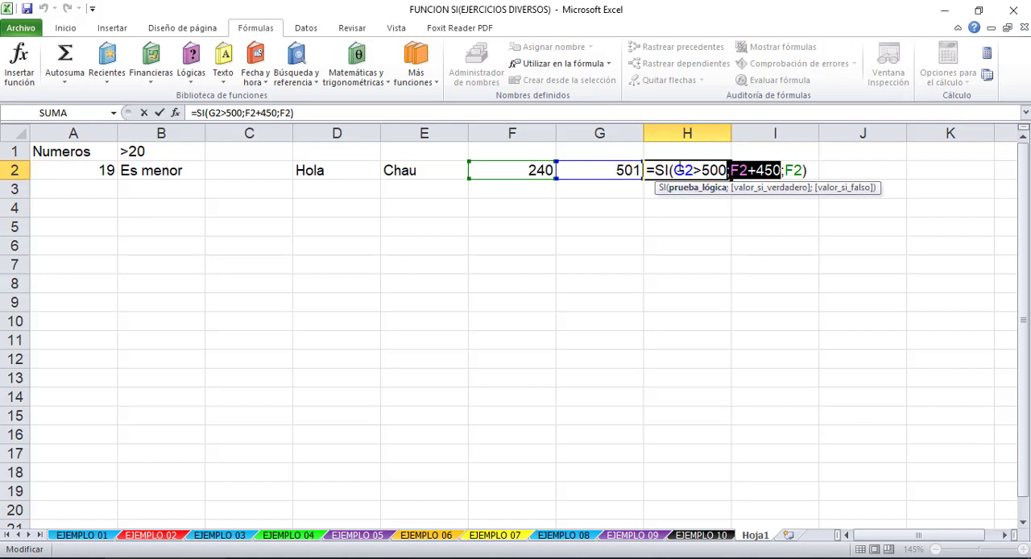
pyautogui.press('Return')
pyautogui.click(690, 167)
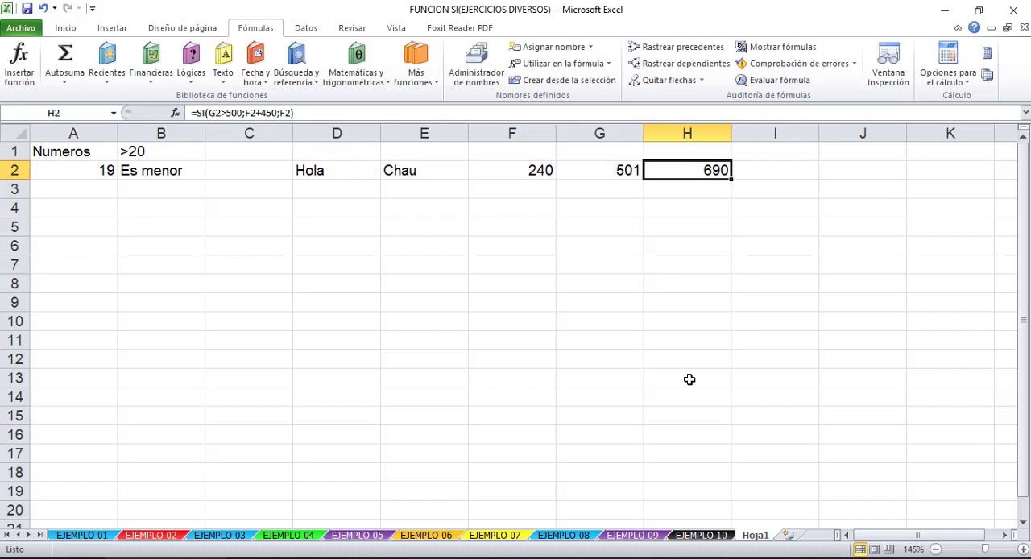
pyautogui.moveTo(519, 169); pyautogui.dragTo(684, 171)
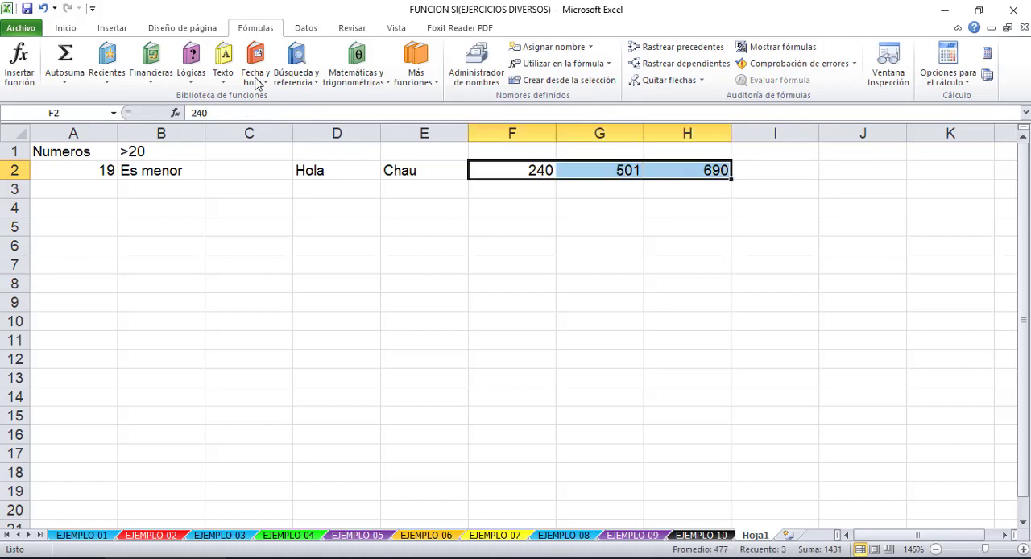
pyautogui.click(314, 303)
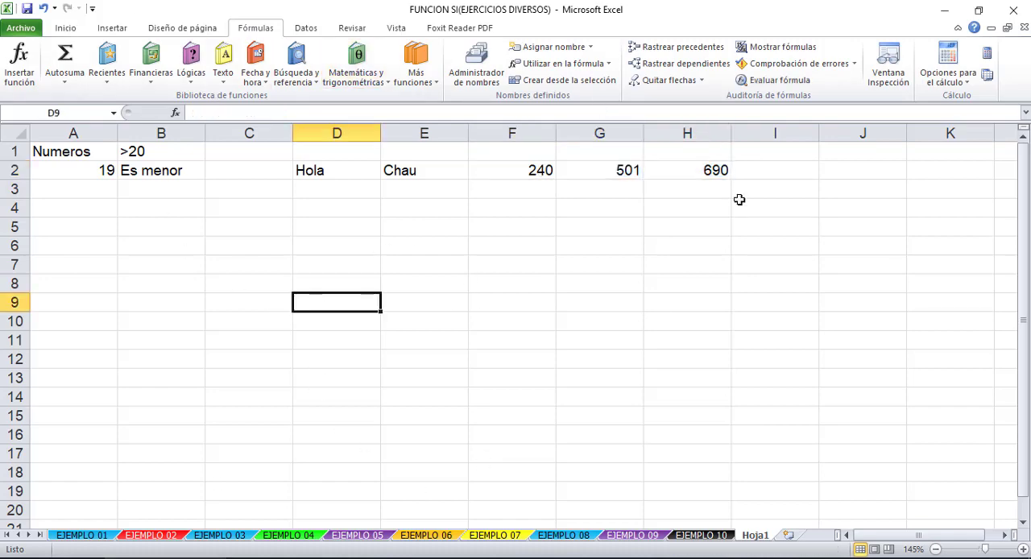
pyautogui.click(179, 233)
pyautogui.click(135, 164)
pyautogui.click(127, 153)
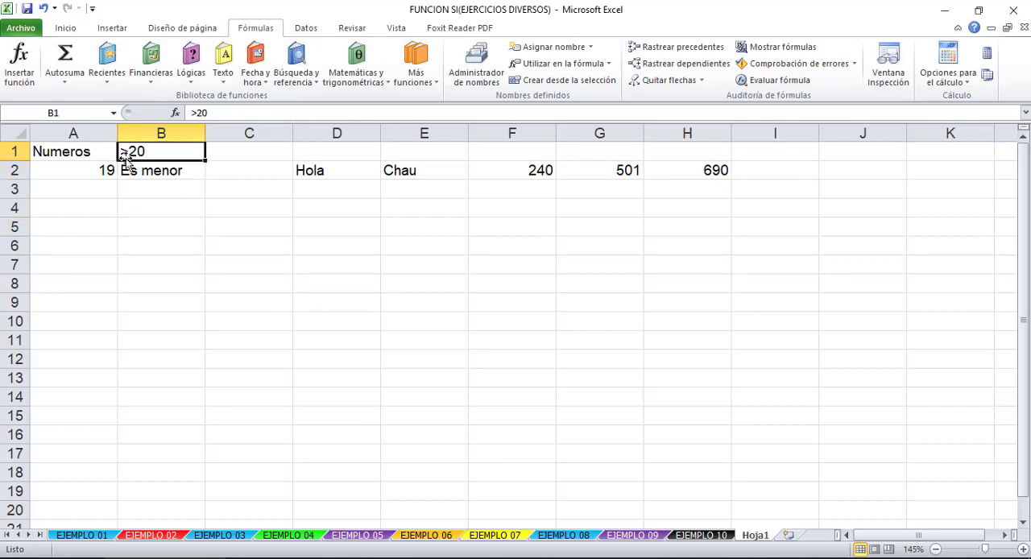
pyautogui.click(94, 167)
pyautogui.click(92, 153)
pyautogui.click(171, 155)
# - Switch to the EJEMPLO 01 sheet and review the SI syntax diagram and the empty CONDICION column
pyautogui.click(82, 537)
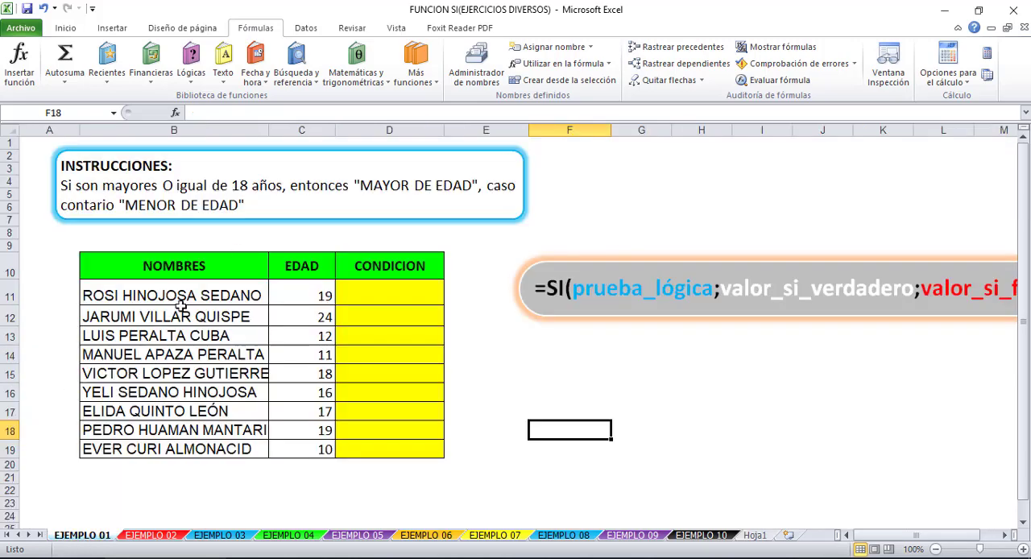
pyautogui.moveTo(925, 537)
pyautogui.mouseDown()
pyautogui.moveTo(944, 548)
pyautogui.moveTo(933, 547)
pyautogui.mouseUp()
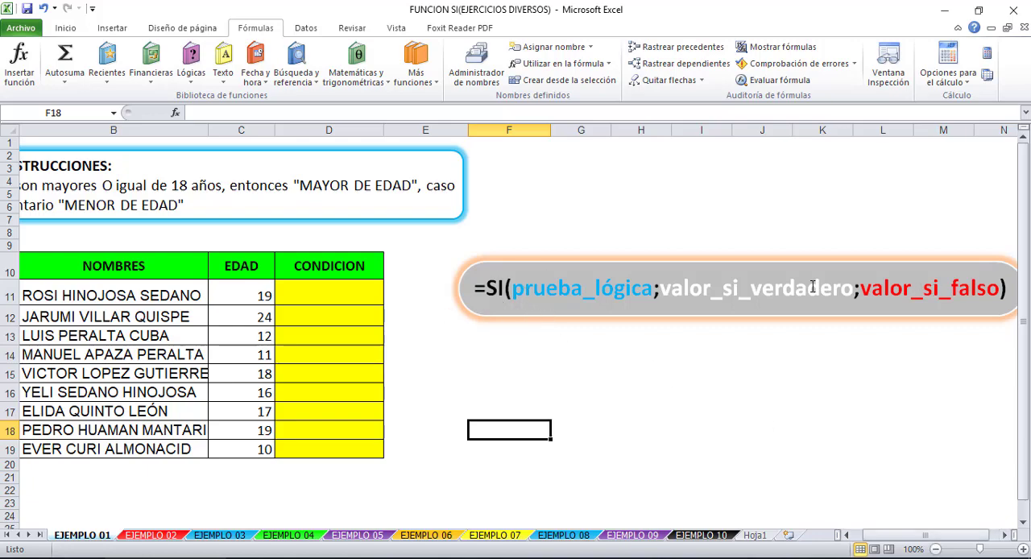
pyautogui.click(546, 297)
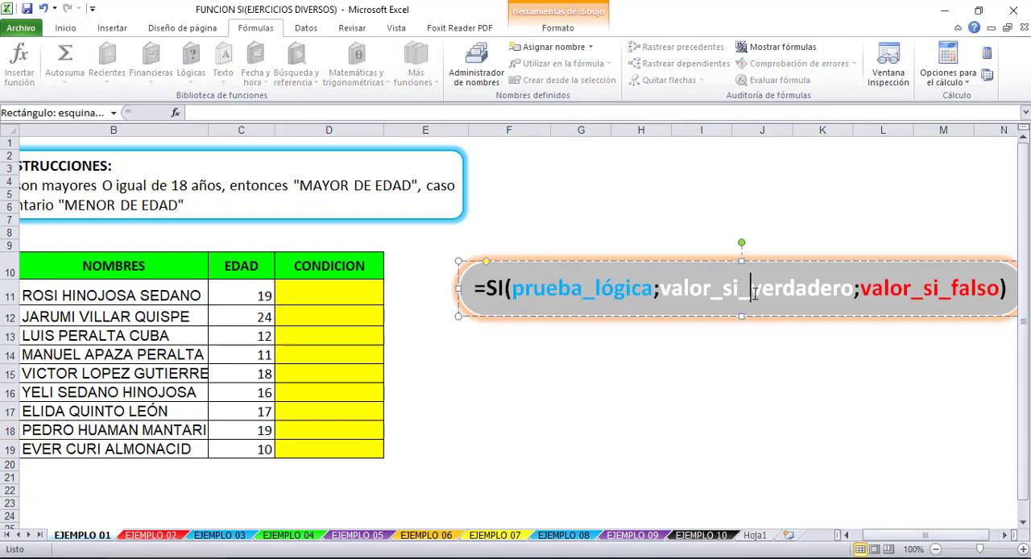
pyautogui.moveTo(926, 544); pyautogui.dragTo(894, 545)
pyautogui.click(808, 477)
pyautogui.click(414, 317)
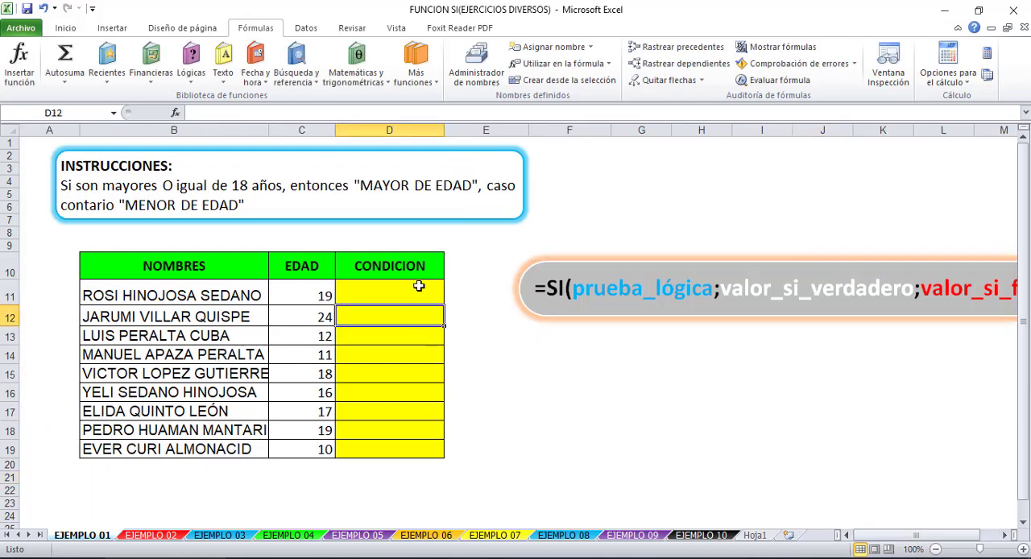
pyautogui.click(419, 285)
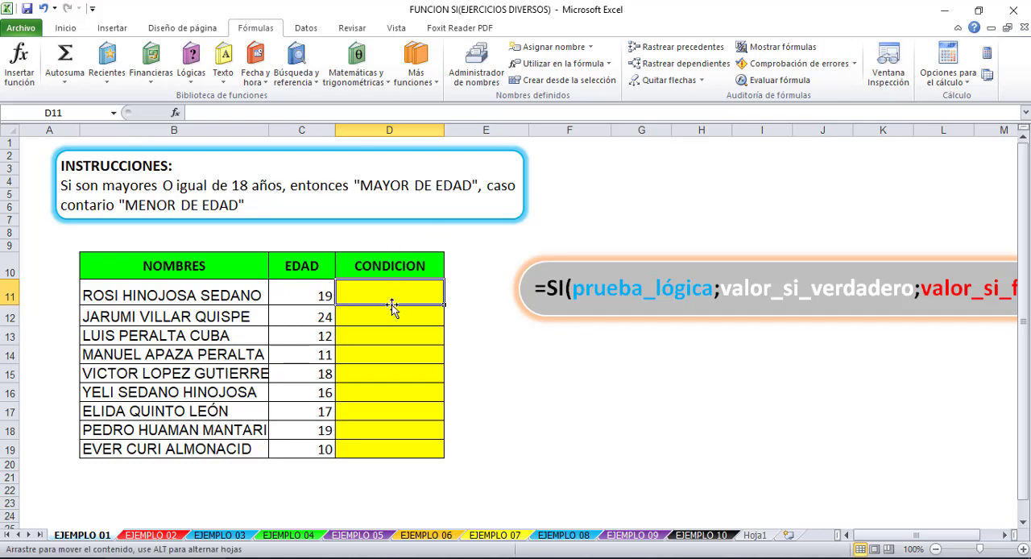
pyautogui.click(398, 332)
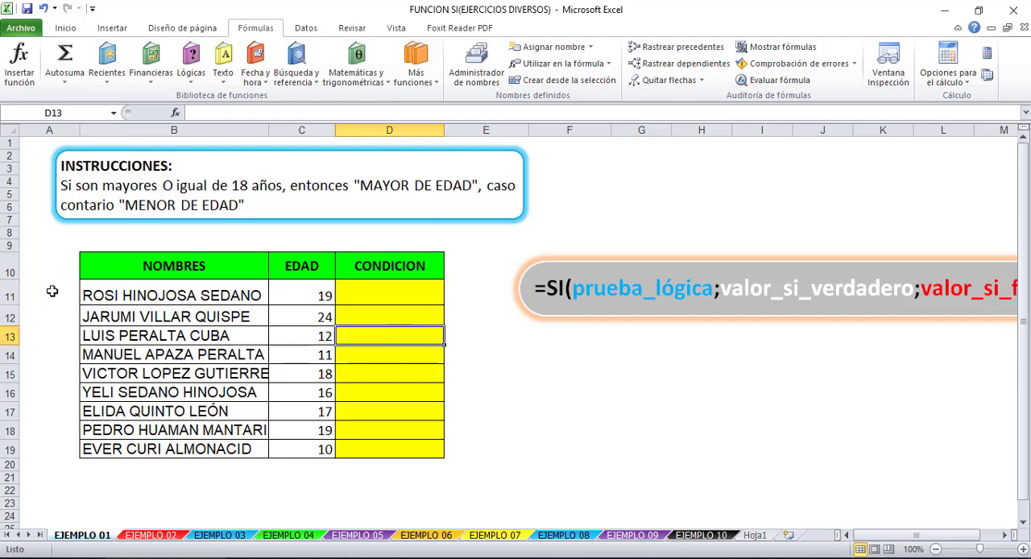
# - Start an SI formula in D11 with the logical test C11>=18
pyautogui.click(389, 295)
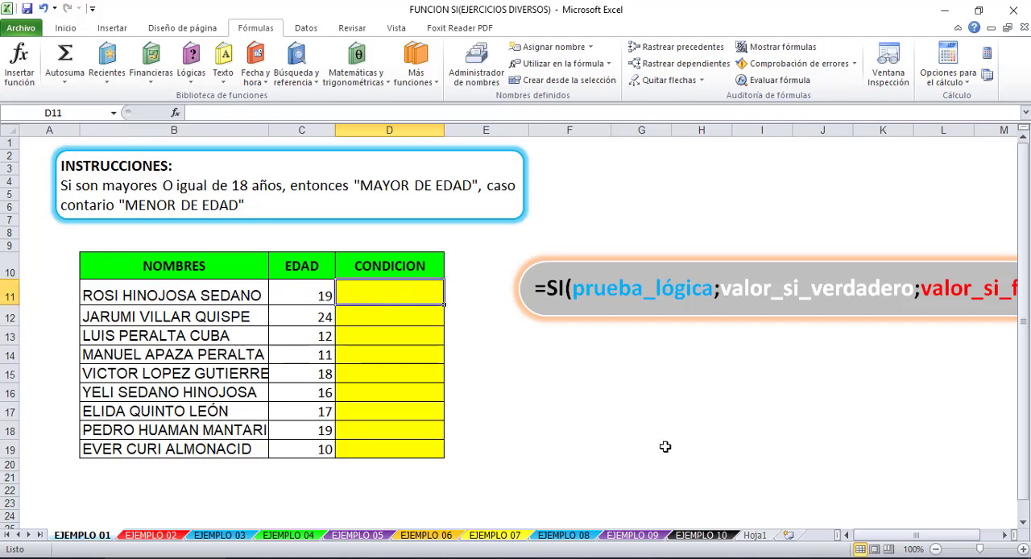
pyautogui.write('=si')
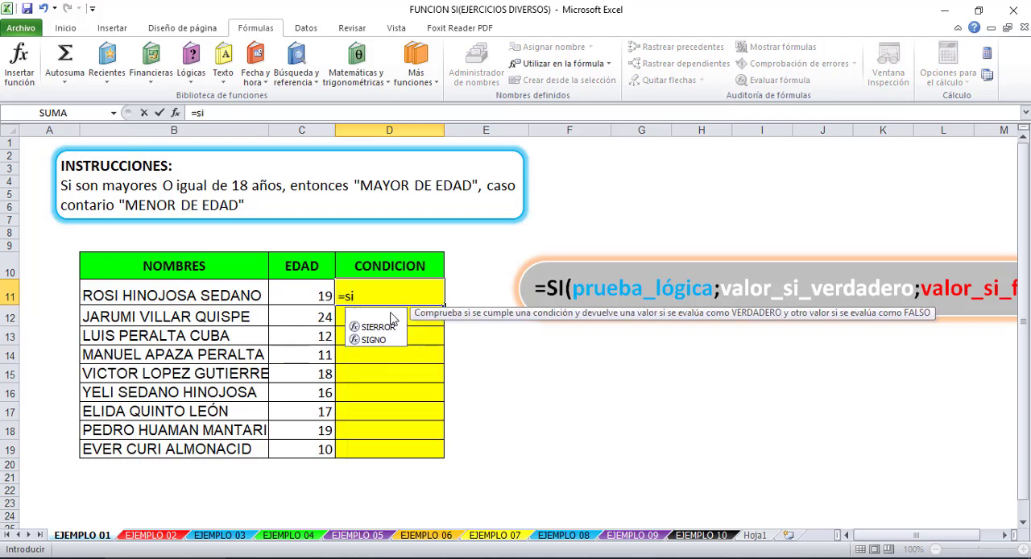
pyautogui.doubleClick(392, 316)
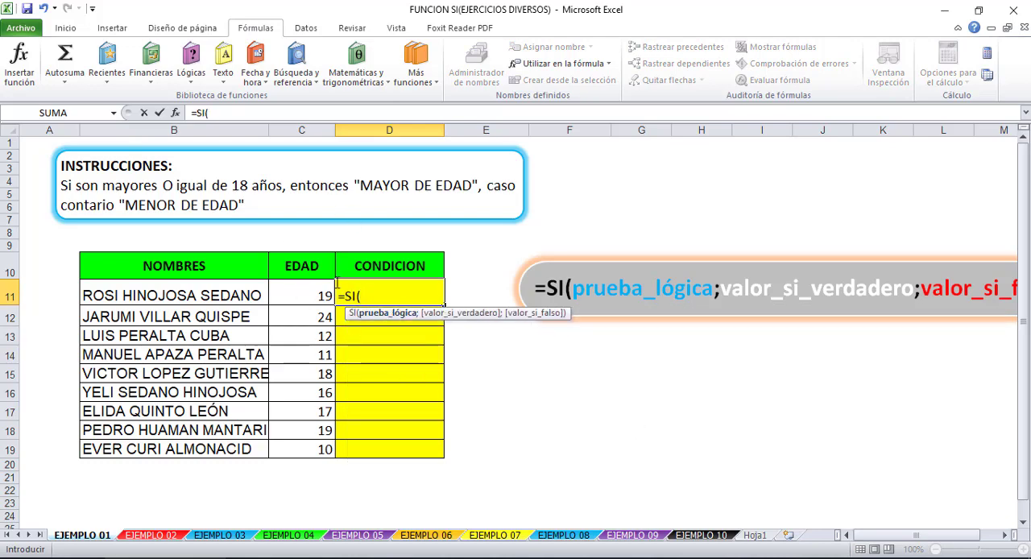
pyautogui.click(304, 292)
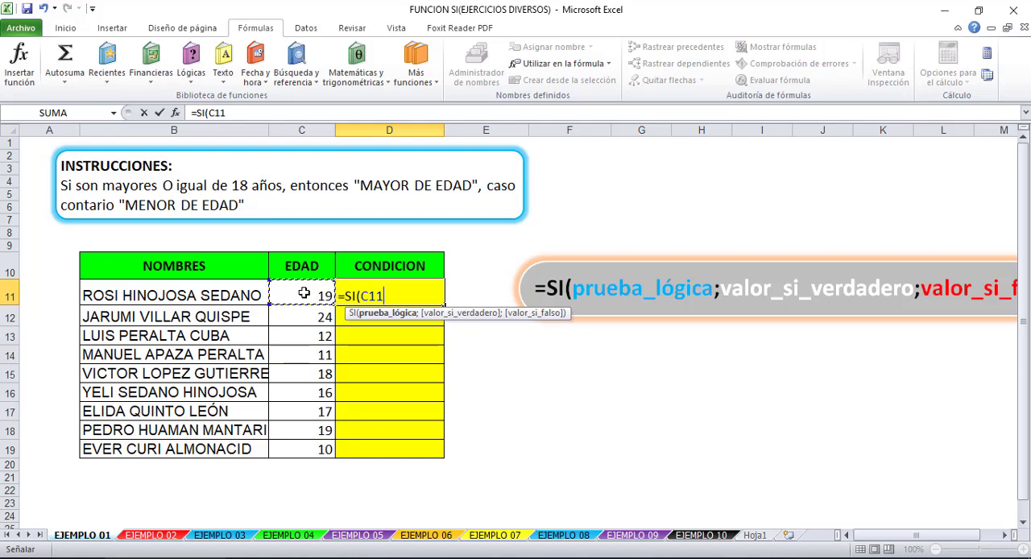
pyautogui.write('>=18')
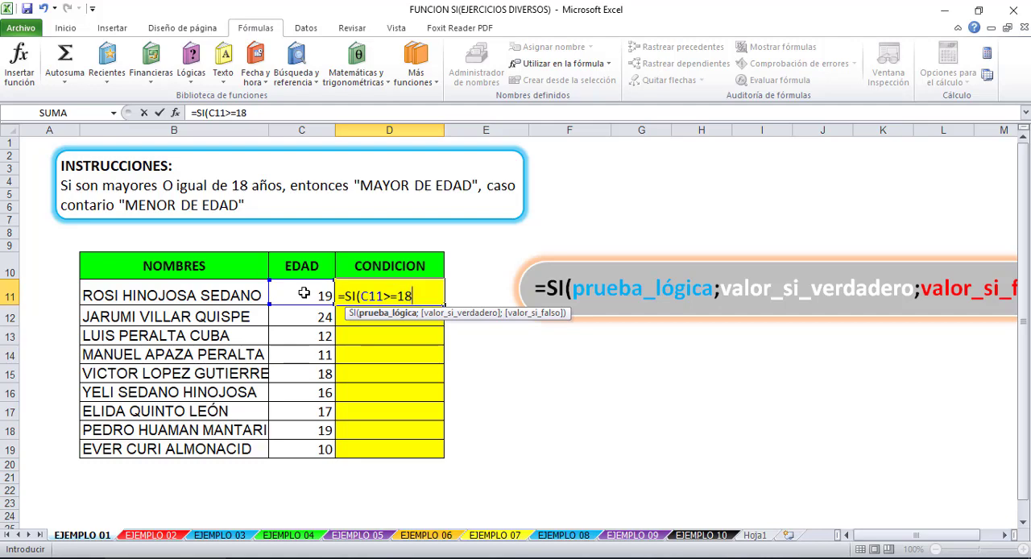
pyautogui.write(';')
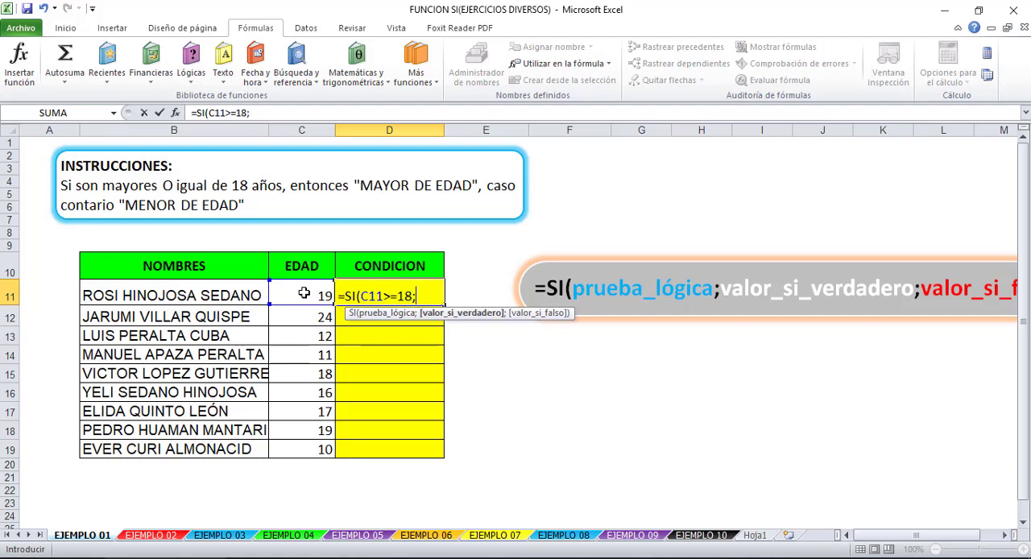
pyautogui.write('"Mayo')
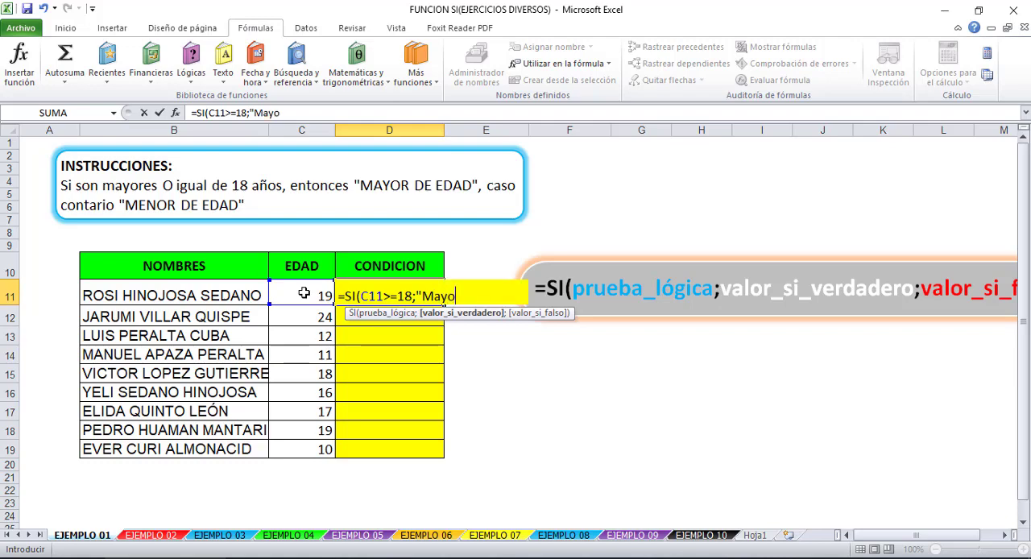
pyautogui.write('r de edad";')
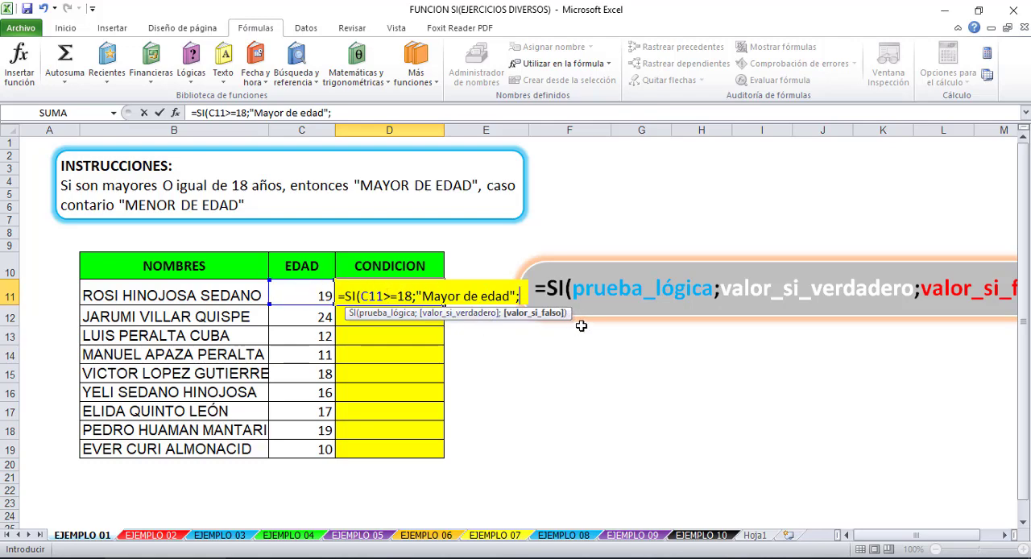
# - Complete the SI formula in D11 with "Mayor de edad" as the value if true and "Menor de edad" as the value if false
pyautogui.write('"Menor de ')
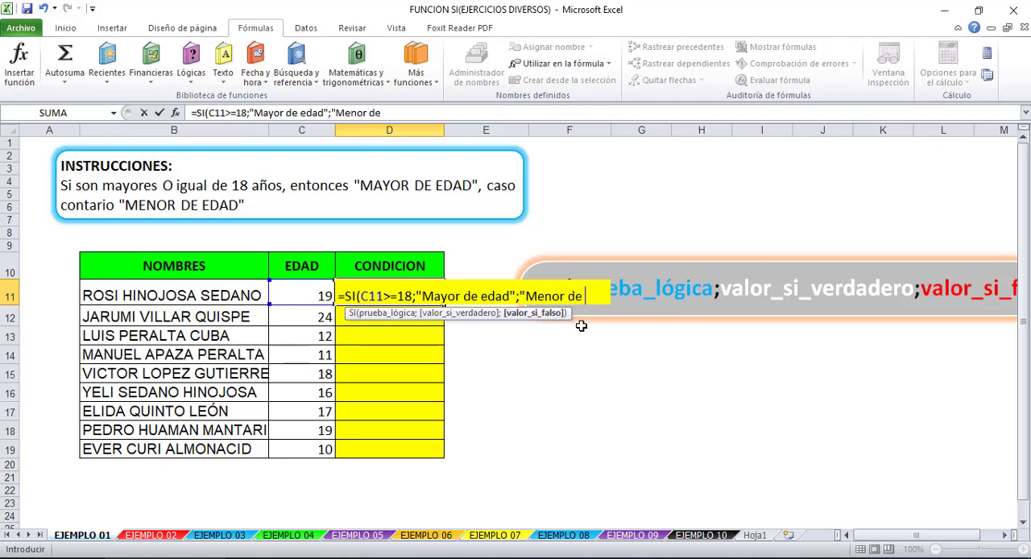
pyautogui.write('edad")')
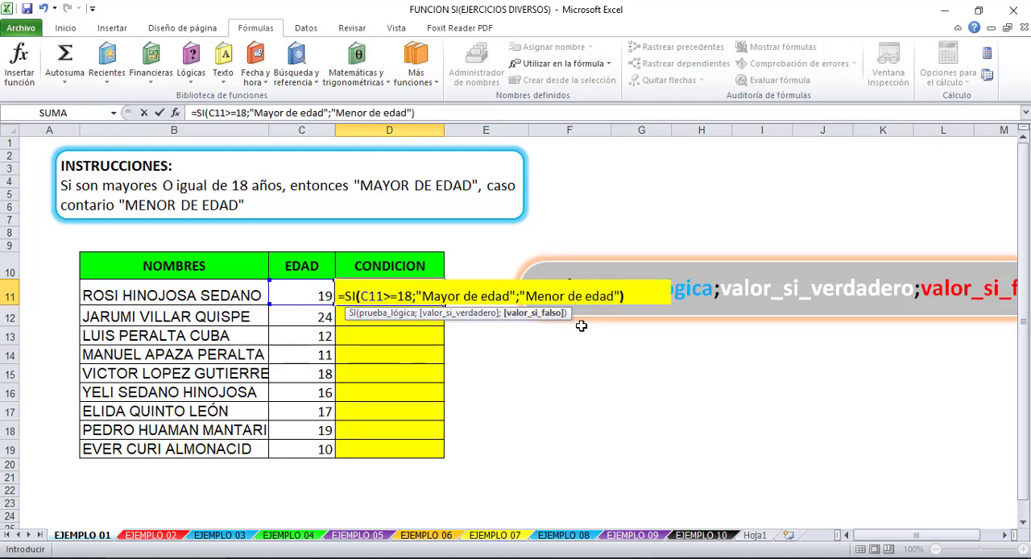
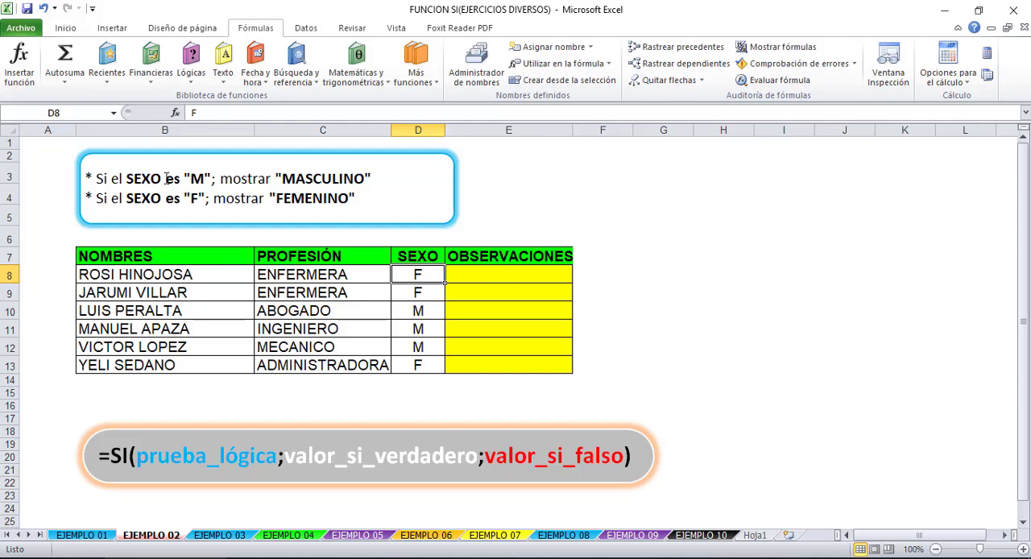
# - Start an SI formula in E8 of the OBSERVACIONES column with the logical test D8="F"
pyautogui.click(518, 273)
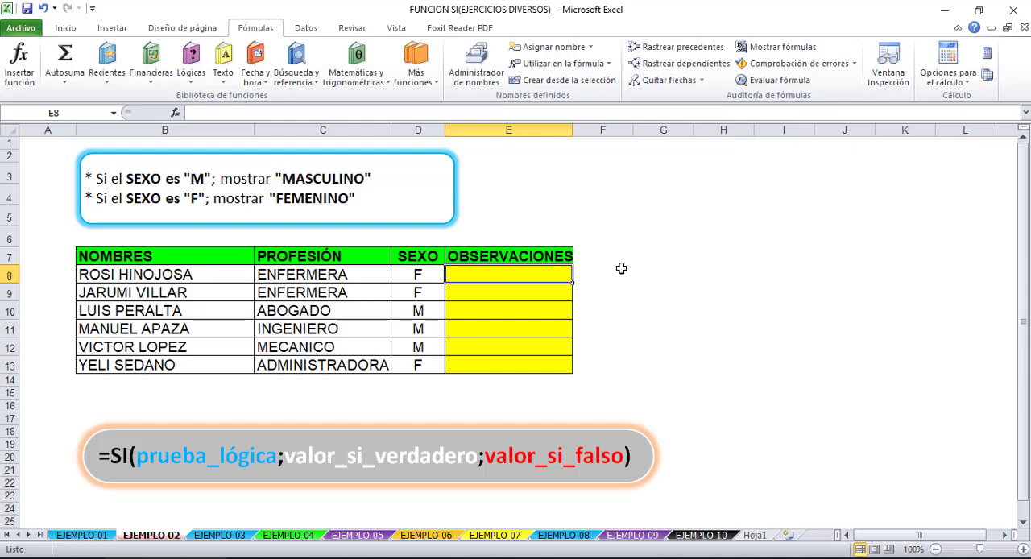
pyautogui.write('=')
pyautogui.press('BackSpace')
pyautogui.write('=')
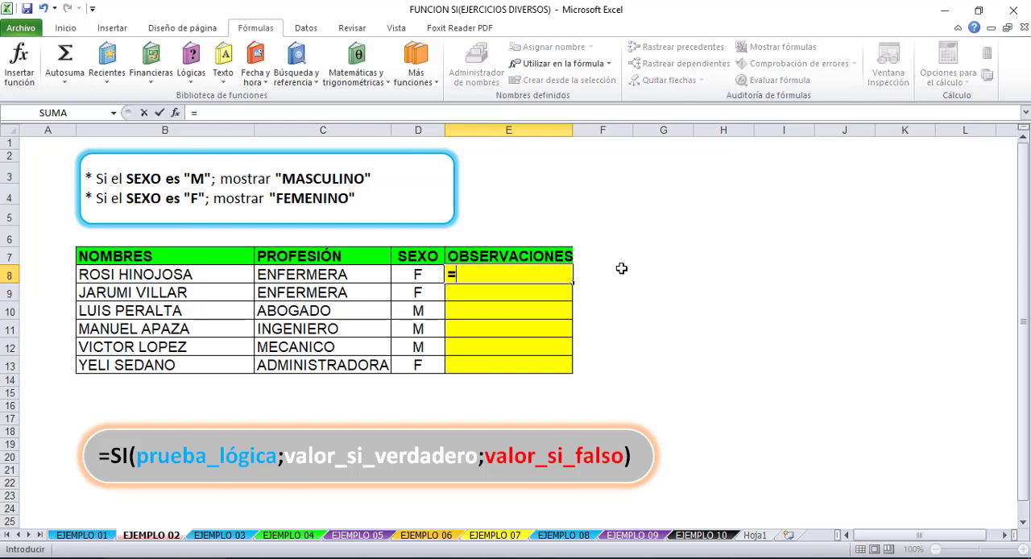
pyautogui.write('SI(')
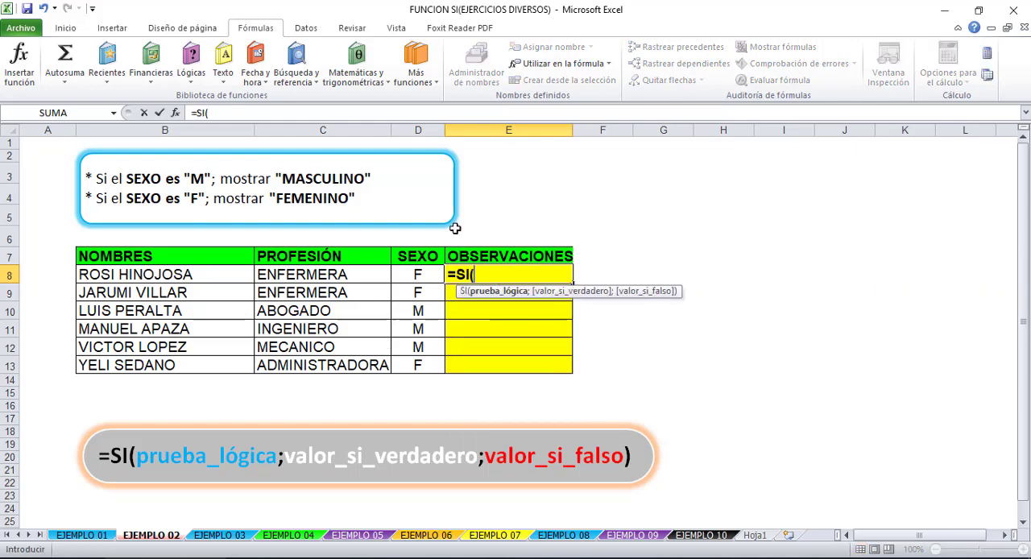
pyautogui.click(395, 277)
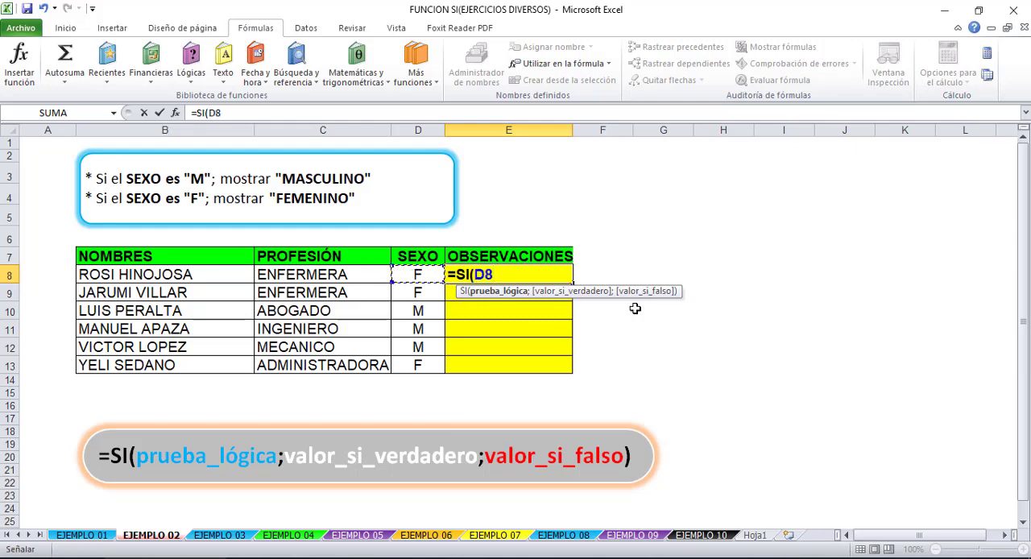
pyautogui.write('="F";')
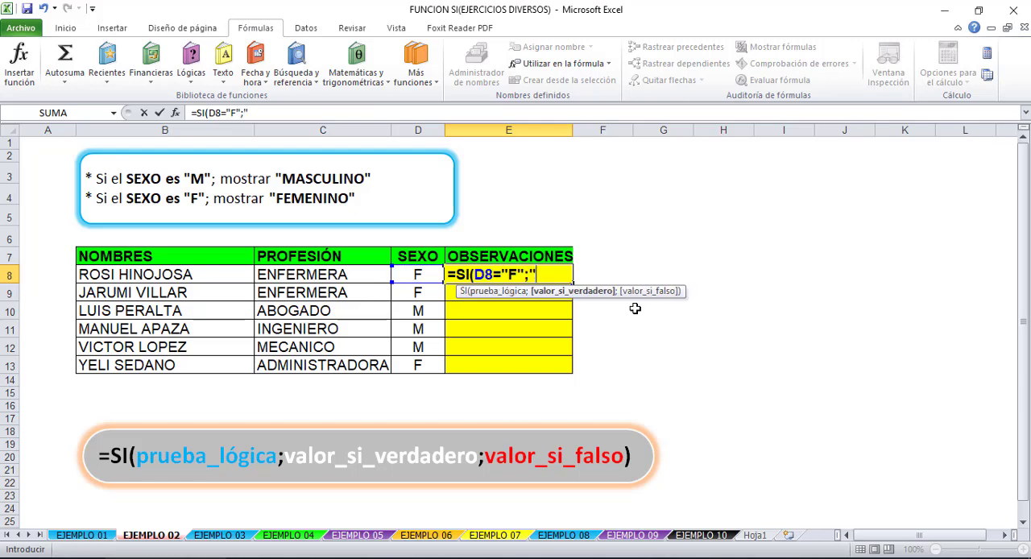
pyautogui.write('"Femenin')
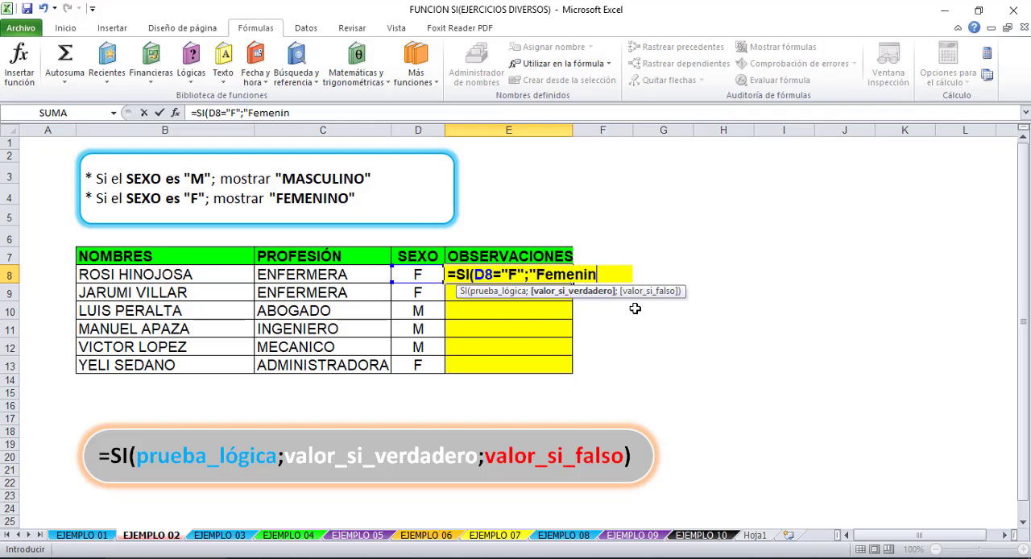
pyautogui.write('o";')
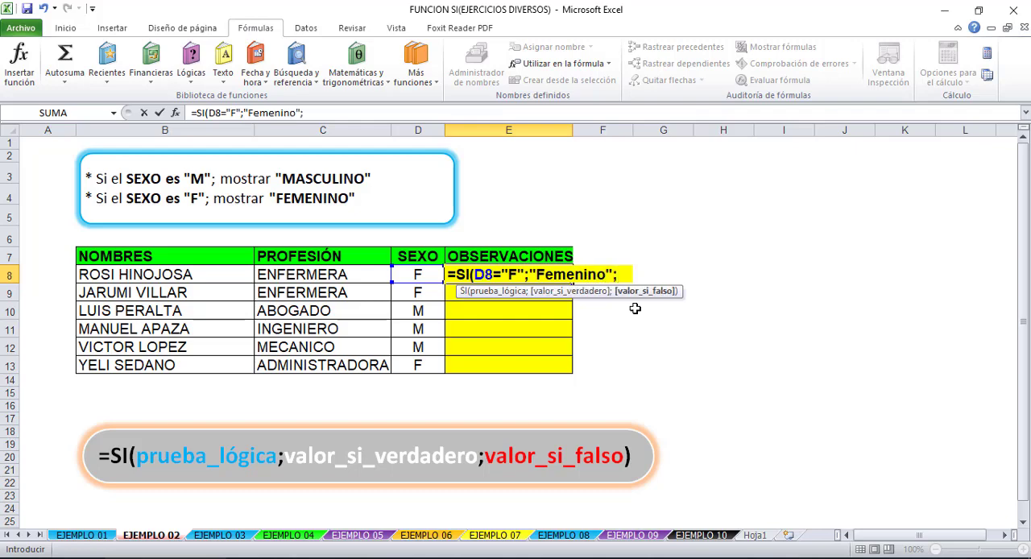
pyautogui.write('Mascul')
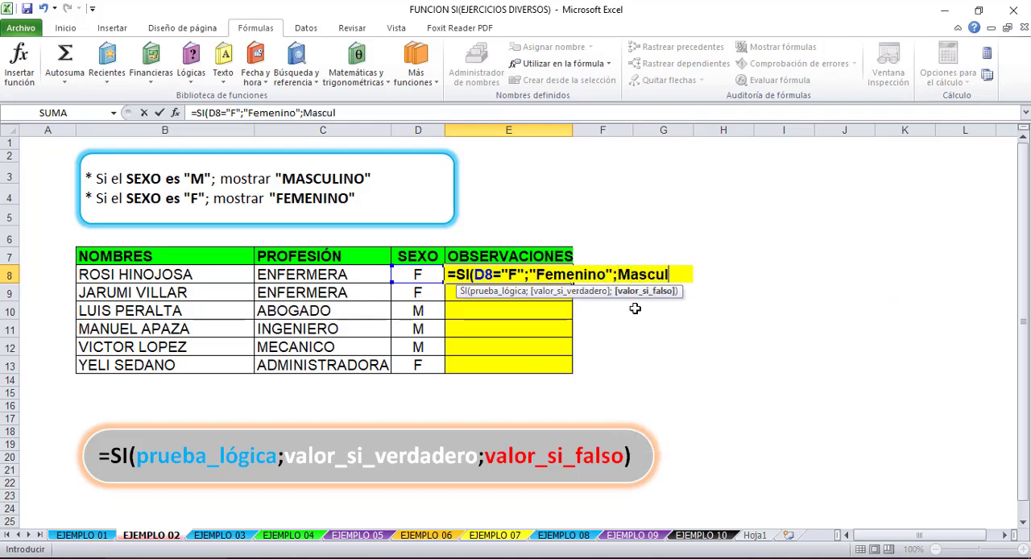
# - Complete the SI formula in E8 with "Femenino" as the value if true and "Masculino" as the value if false
pyautogui.press('BackSpace')
pyautogui.press('BackSpace')
pyautogui.press('BackSpace')
pyautogui.press('BackSpace')
pyautogui.press('BackSpace')
pyautogui.press('BackSpace')
pyautogui.write('"')
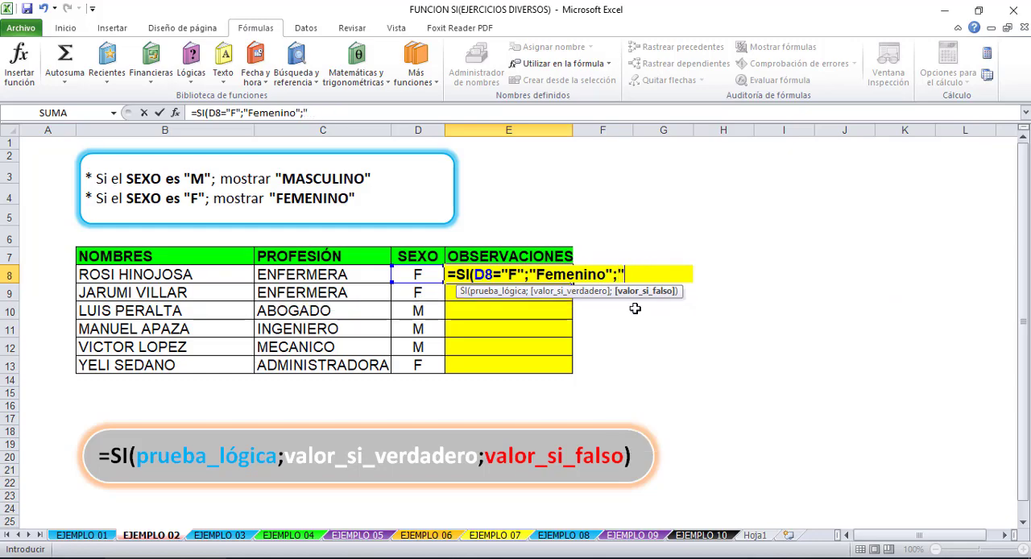
pyautogui.write('Masculino"')
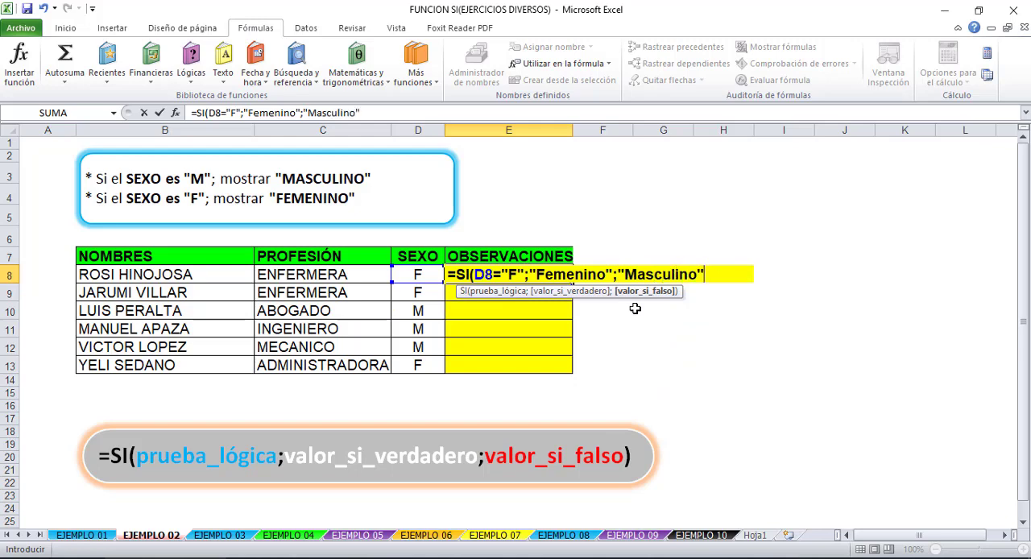
pyautogui.write(')')
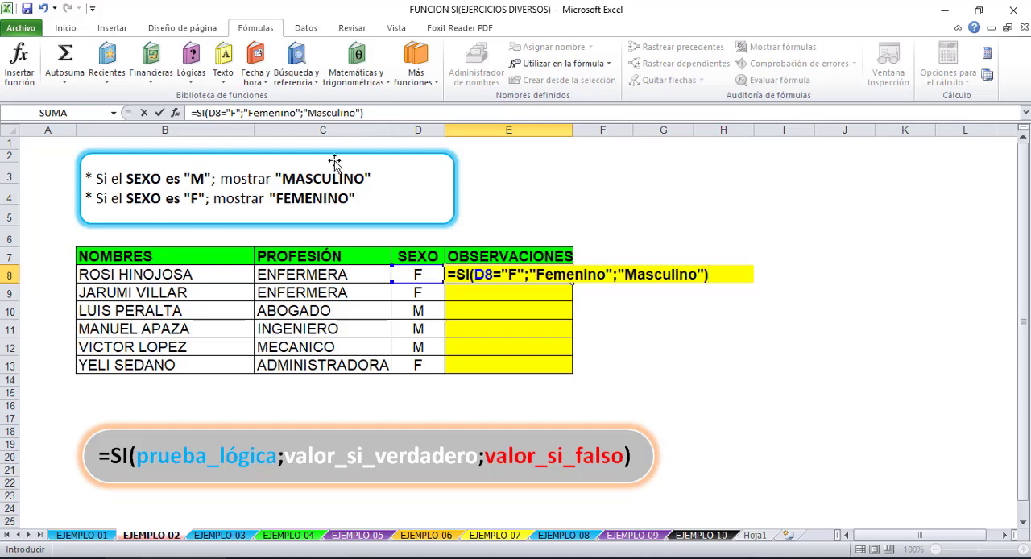
pyautogui.click(516, 276)
pyautogui.click(554, 276)
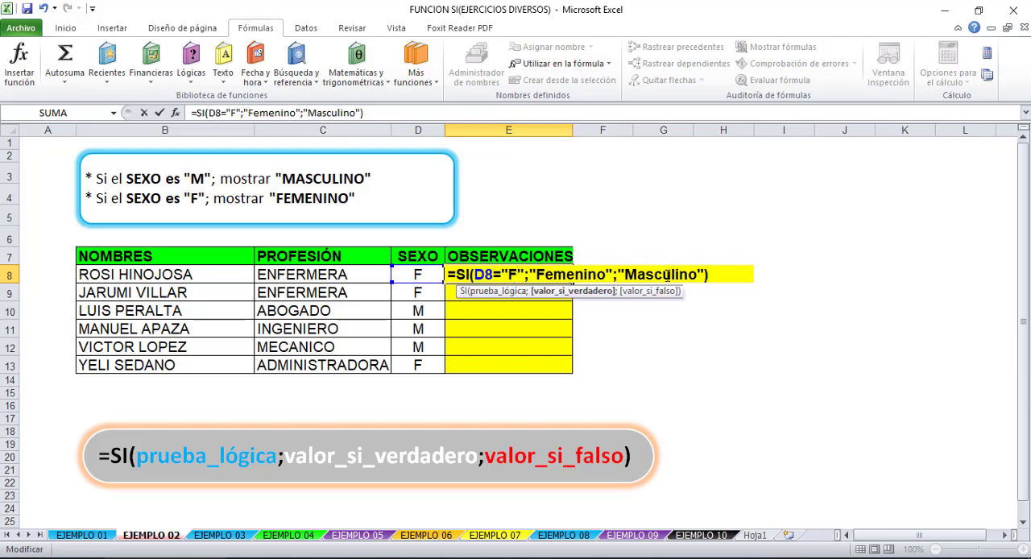
pyautogui.press('Return')
pyautogui.click(537, 275)
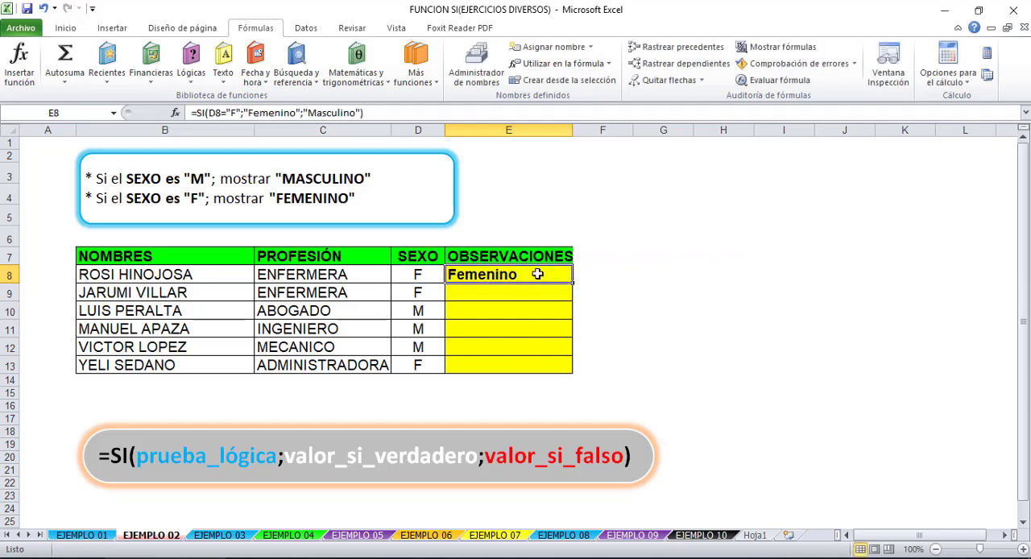
# - Start an alternative SI formula in F8 with the logical test D8="M"
pyautogui.click(603, 275)
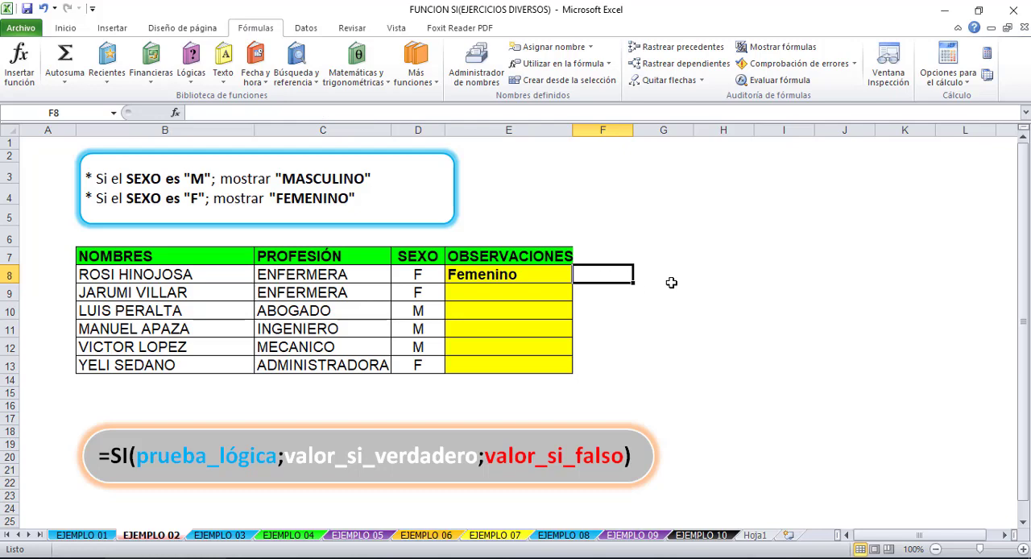
pyautogui.write('=')
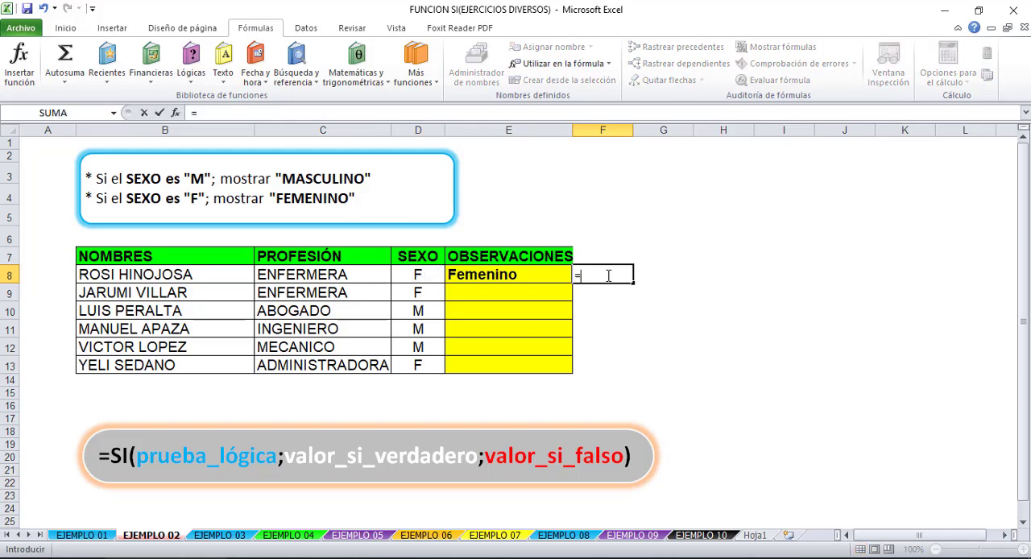
pyautogui.write('si=')
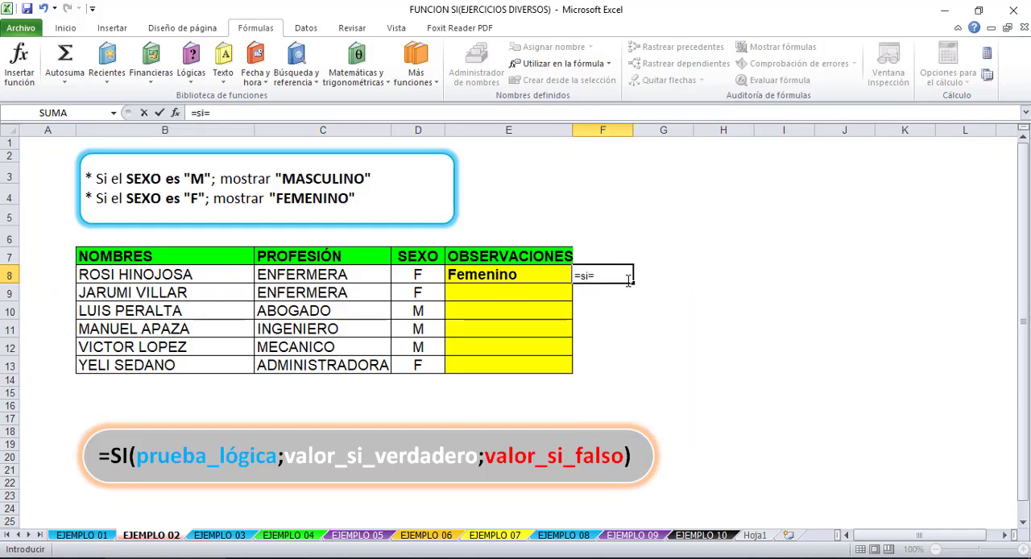
pyautogui.press('BackSpace')
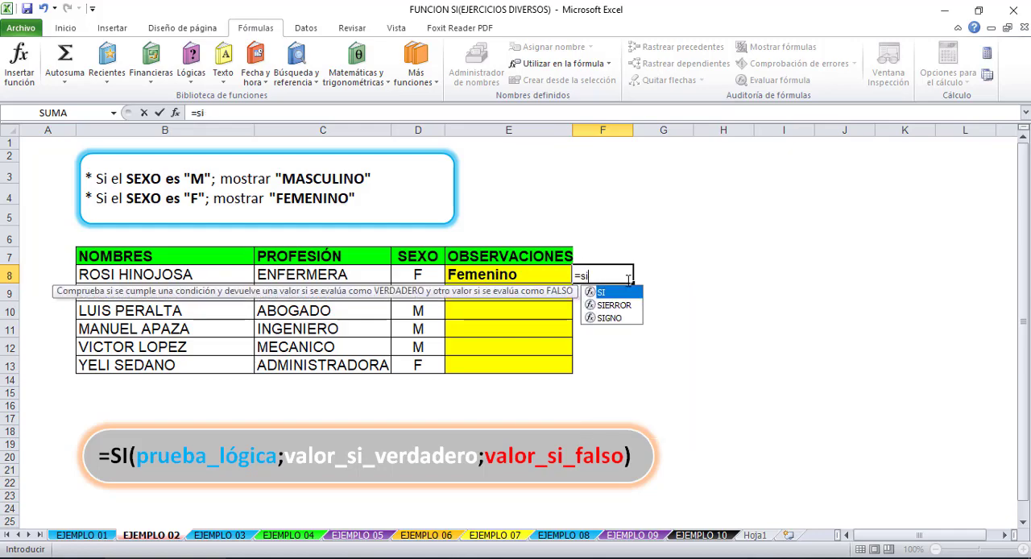
pyautogui.write('(')
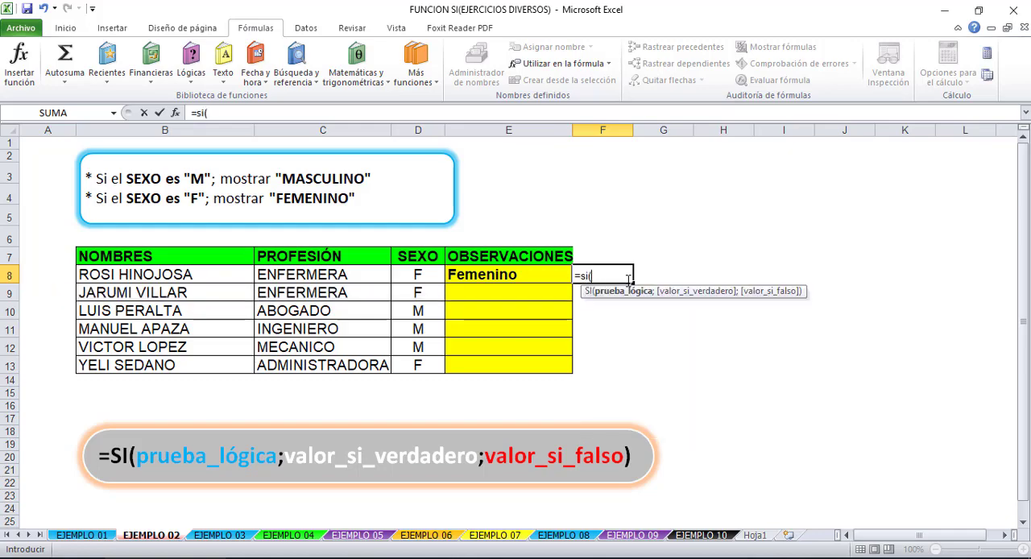
pyautogui.click(412, 272)
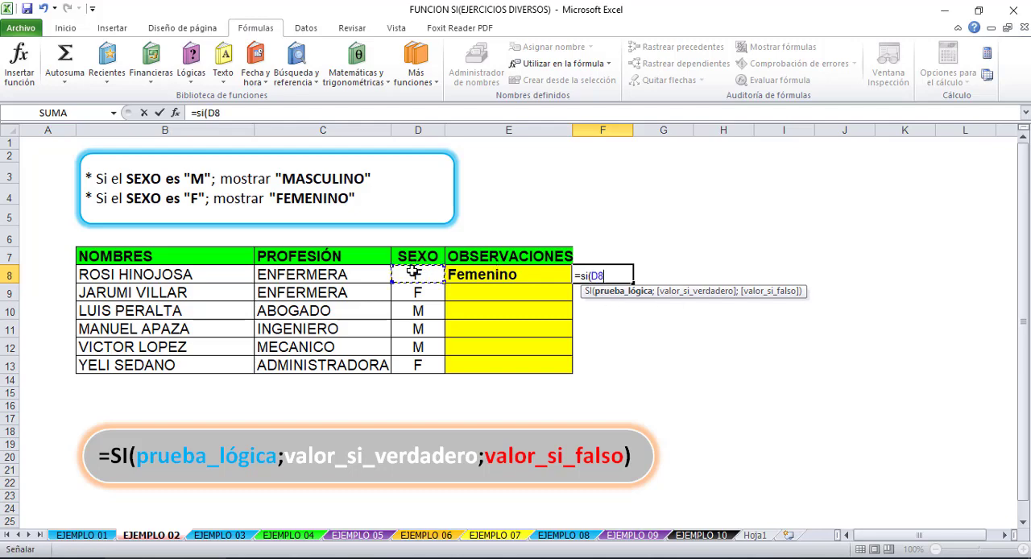
pyautogui.write('="M";')
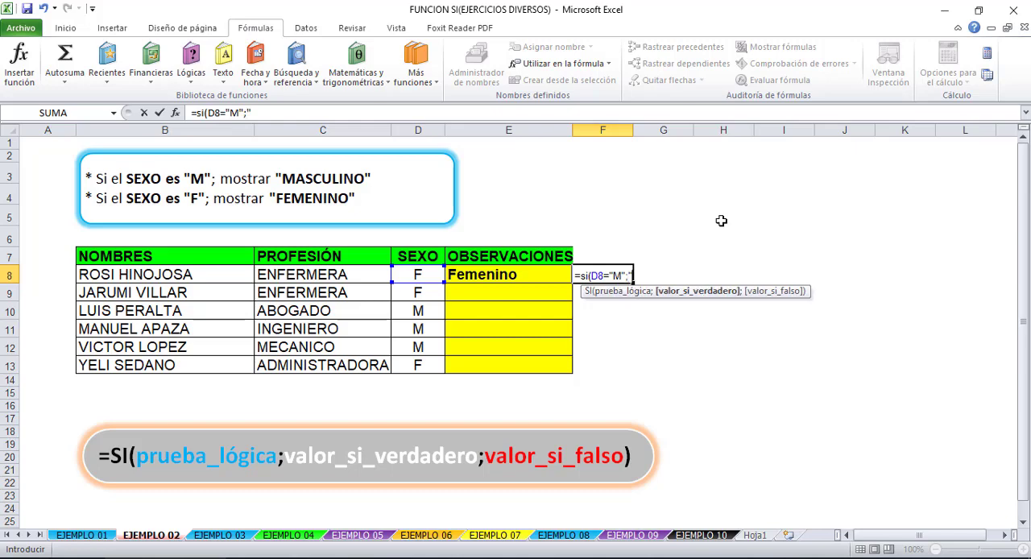
pyautogui.write('"Masculino";')
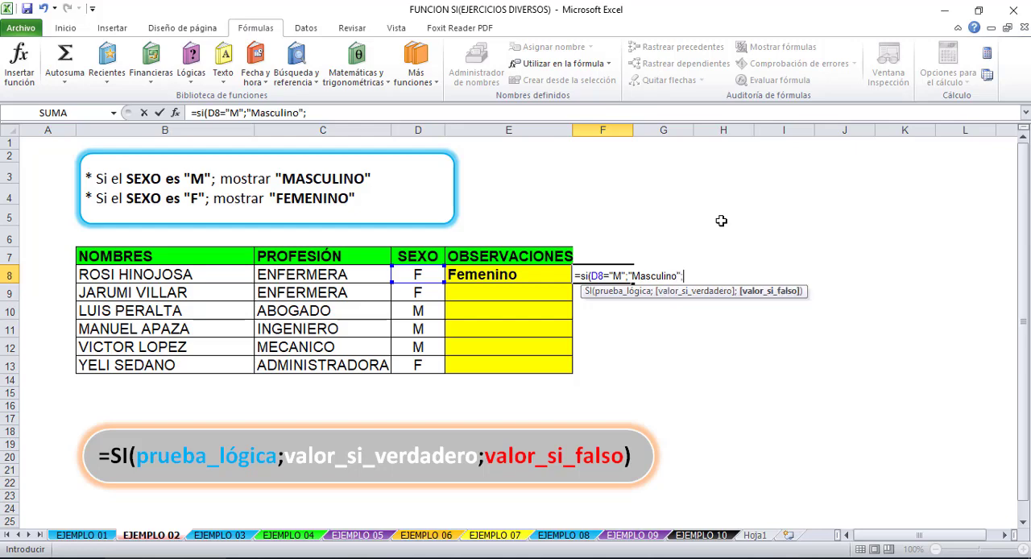
pyautogui.write('"Femenin')
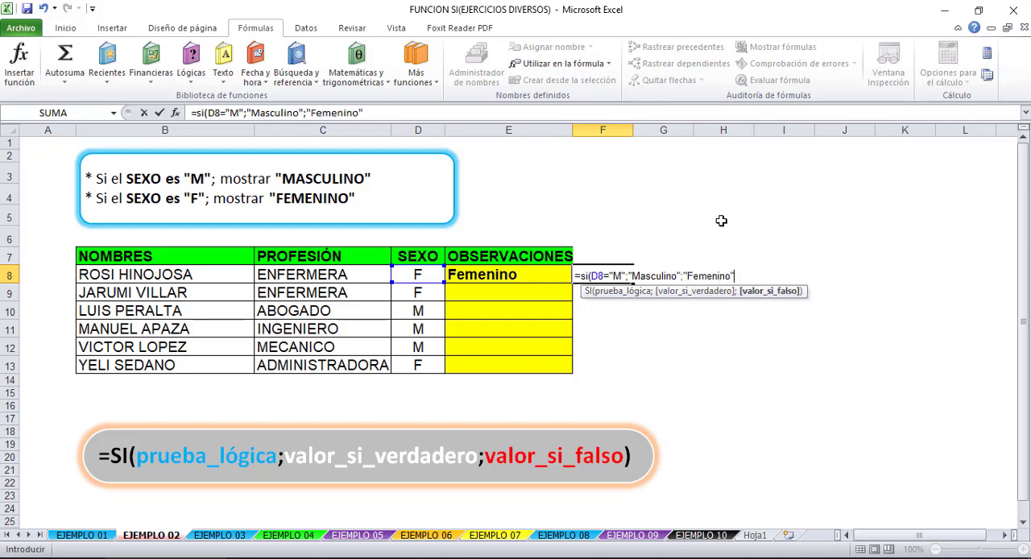
pyautogui.write('o"')
# - Complete the SI formula in F8 with "Masculino" as the value if true and "Femenino" as the value if false
pyautogui.press('Return')
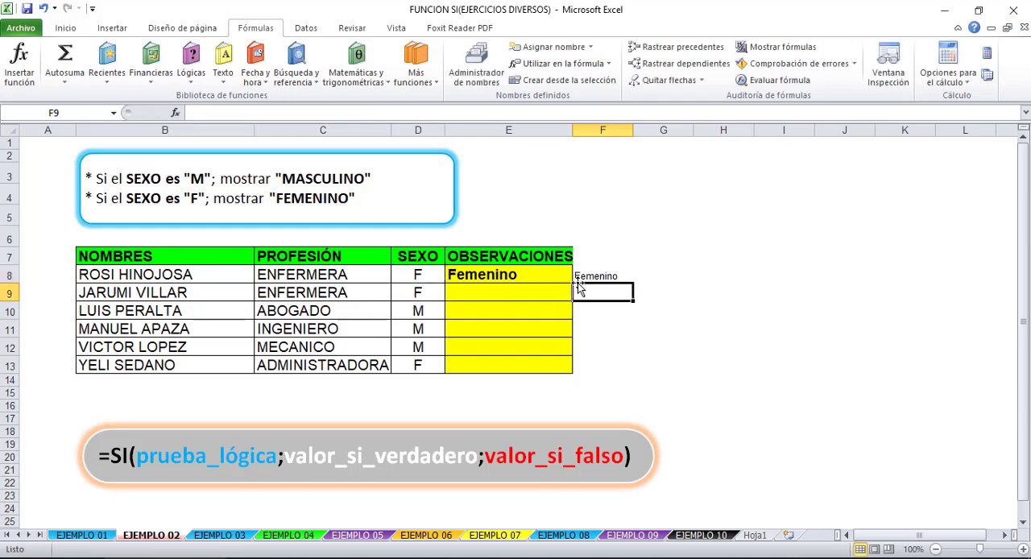
# - Compare the logical test and both result arguments of the SI formulas in E8 and F8 without changing them
pyautogui.click(520, 274)
pyautogui.click(236, 116)
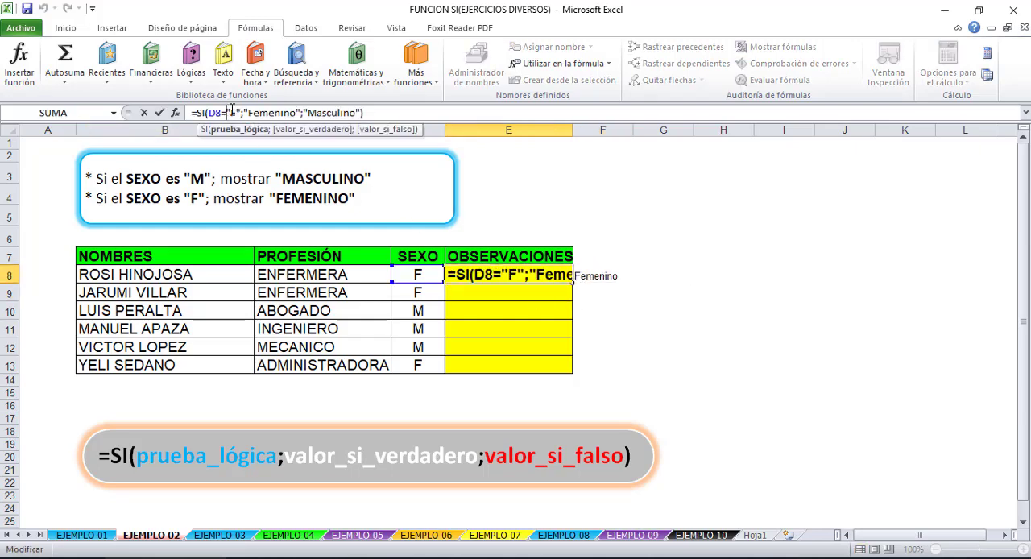
pyautogui.click(277, 113)
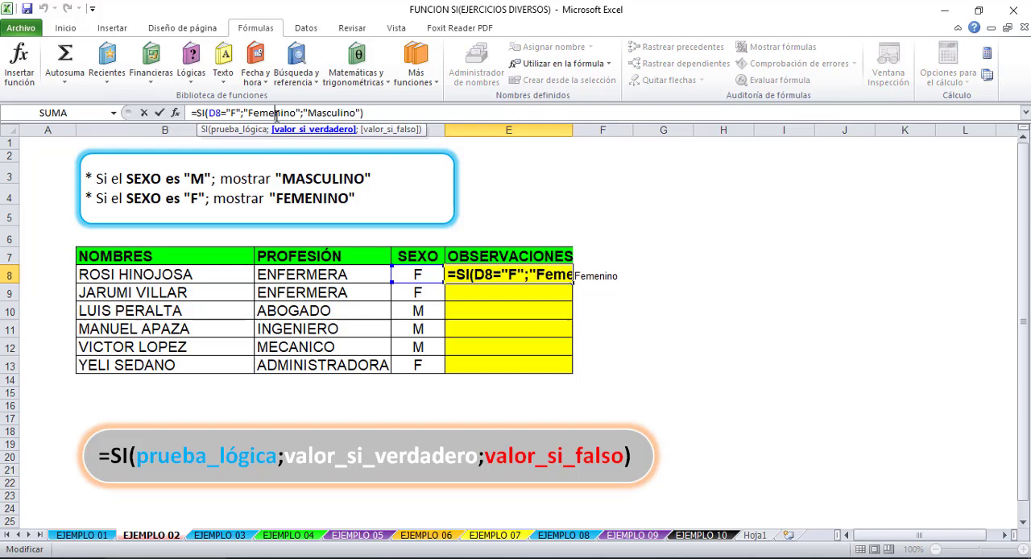
pyautogui.click(325, 113)
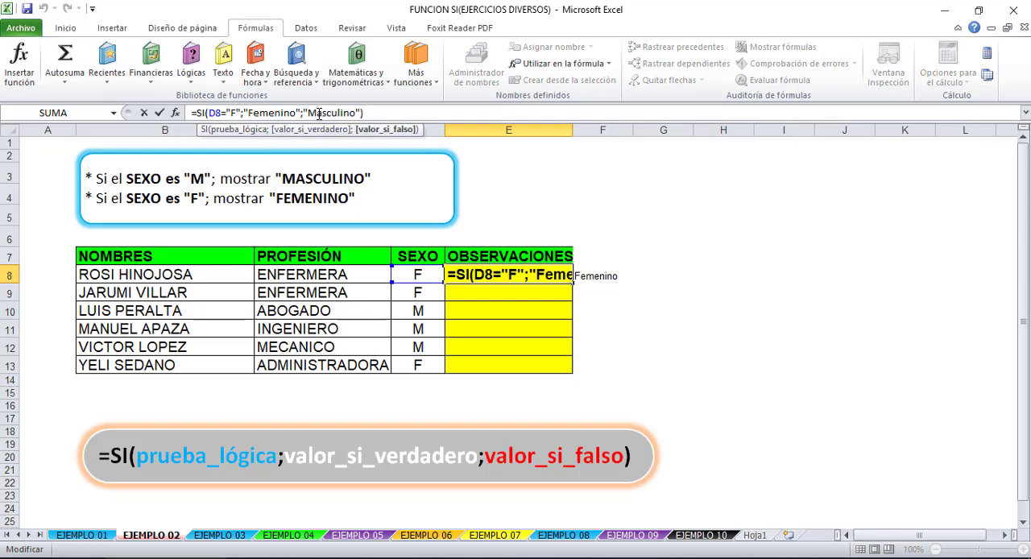
pyautogui.press('Return')
pyautogui.click(605, 272)
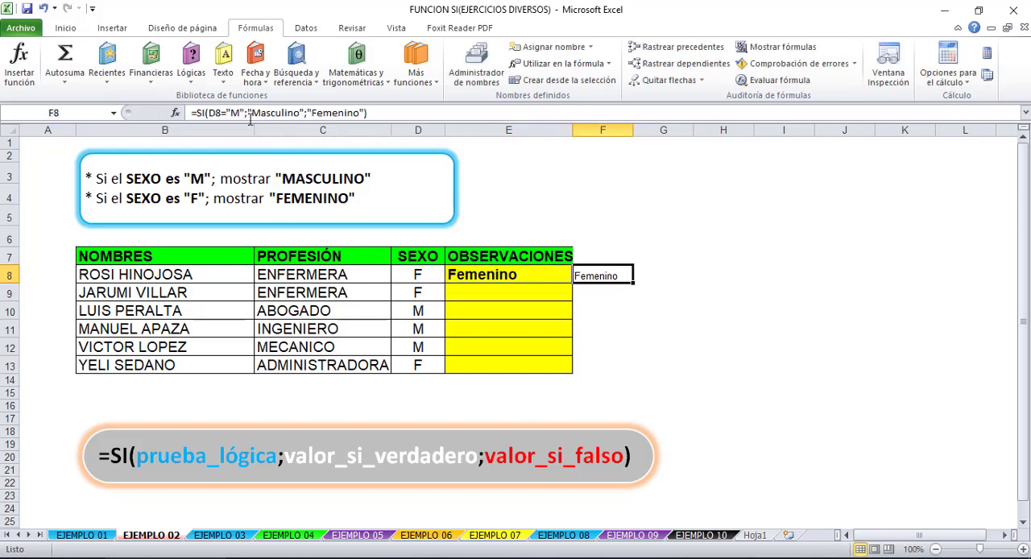
pyautogui.click(239, 112)
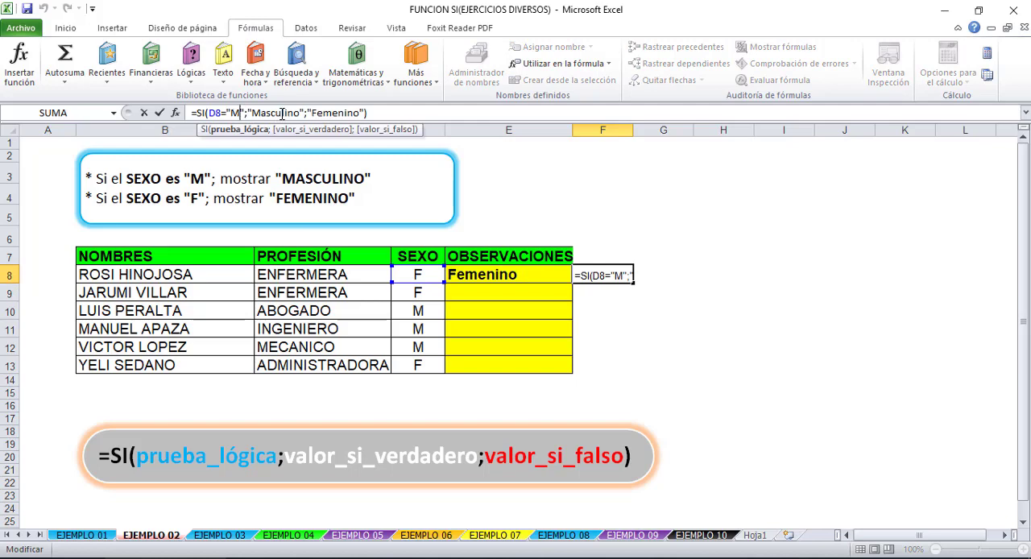
pyautogui.click(280, 113)
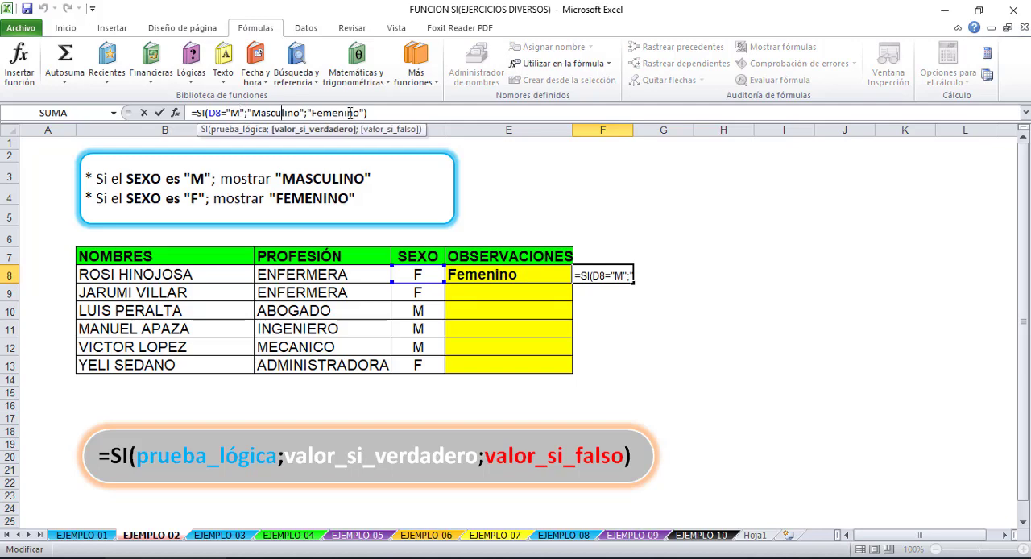
pyautogui.click(349, 112)
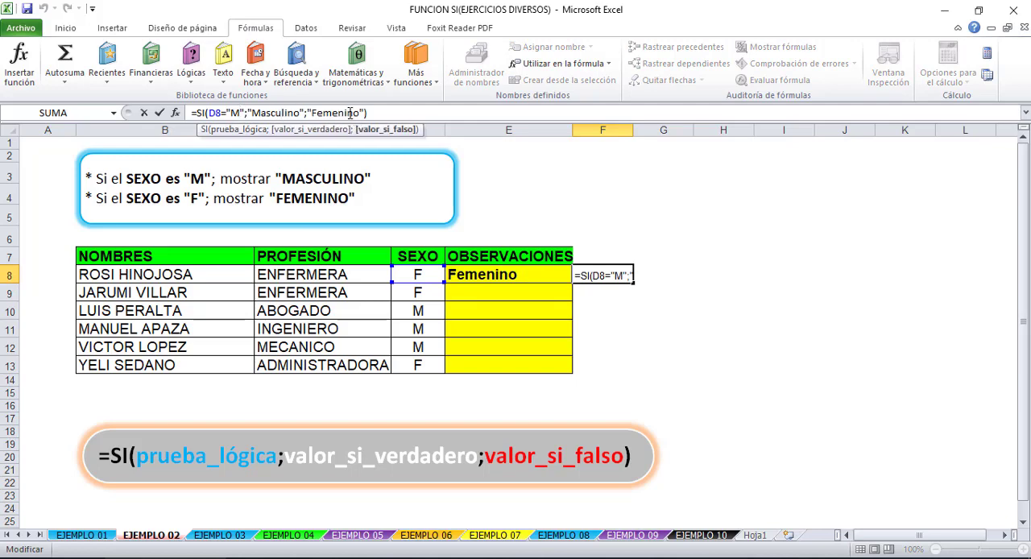
pyautogui.click(591, 290)
pyautogui.click(545, 272)
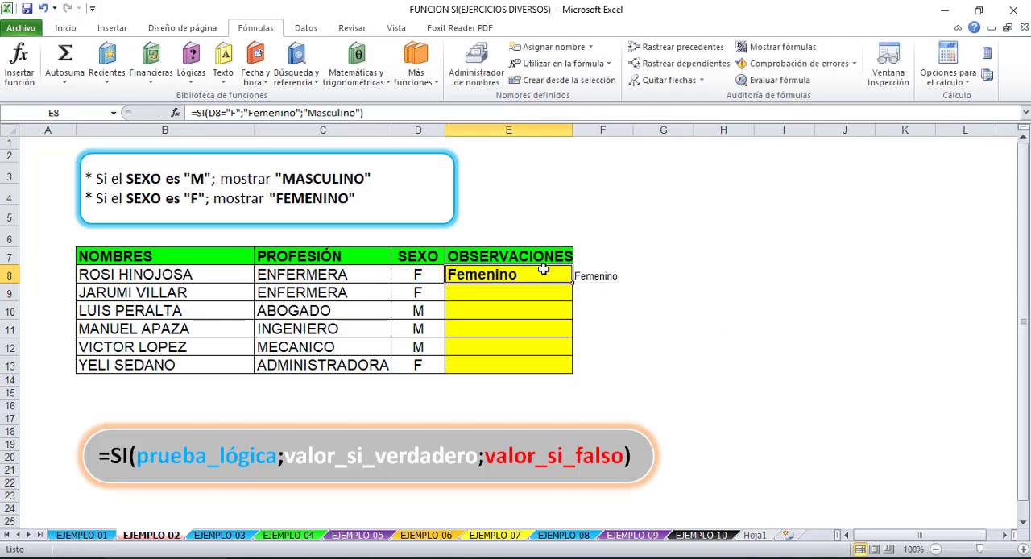
pyautogui.click(594, 274)
# - Fill the SI formula from E8 down the OBSERVACIONES column to E13
pyautogui.click(500, 275)
pyautogui.moveTo(571, 283); pyautogui.dragTo(561, 376)
pyautogui.click(652, 365)
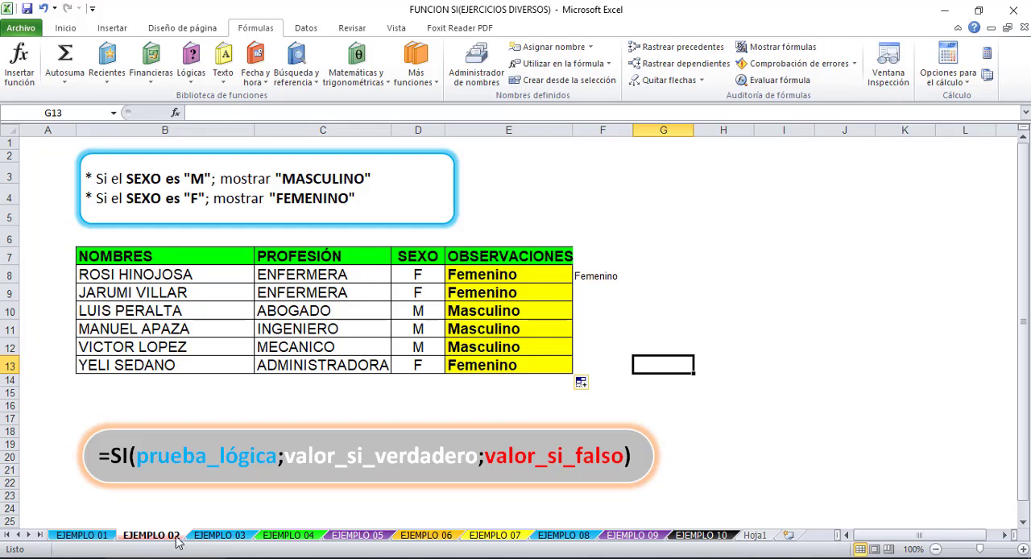
# - Switch to the EJEMPLO 03 sheet and review the PROMEDIO column, the empty ESTADO DEL CURSO column and the APROBADO condition
pyautogui.click(217, 537)
pyautogui.click(493, 372)
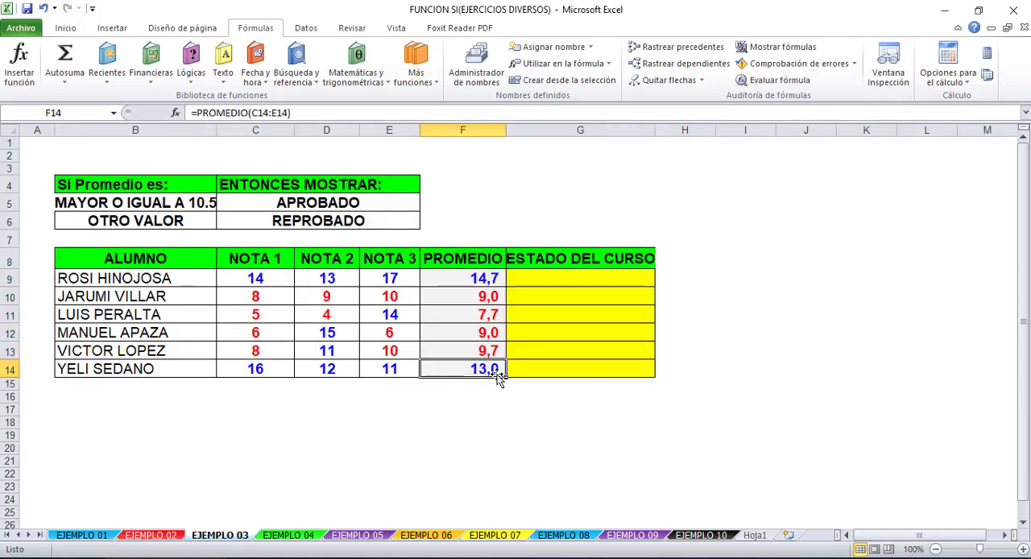
pyautogui.click(573, 279)
pyautogui.click(469, 276)
pyautogui.click(467, 386)
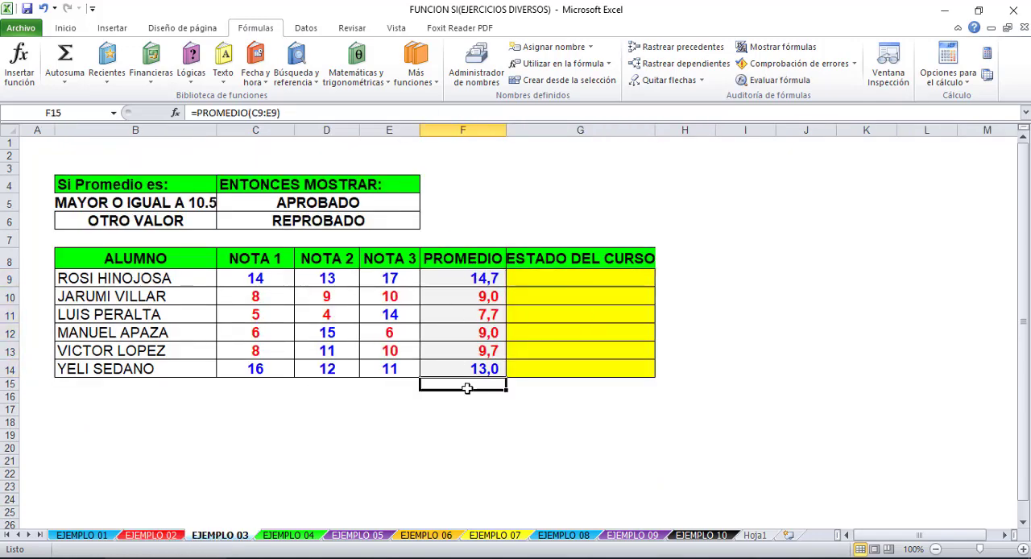
pyautogui.click(121, 203)
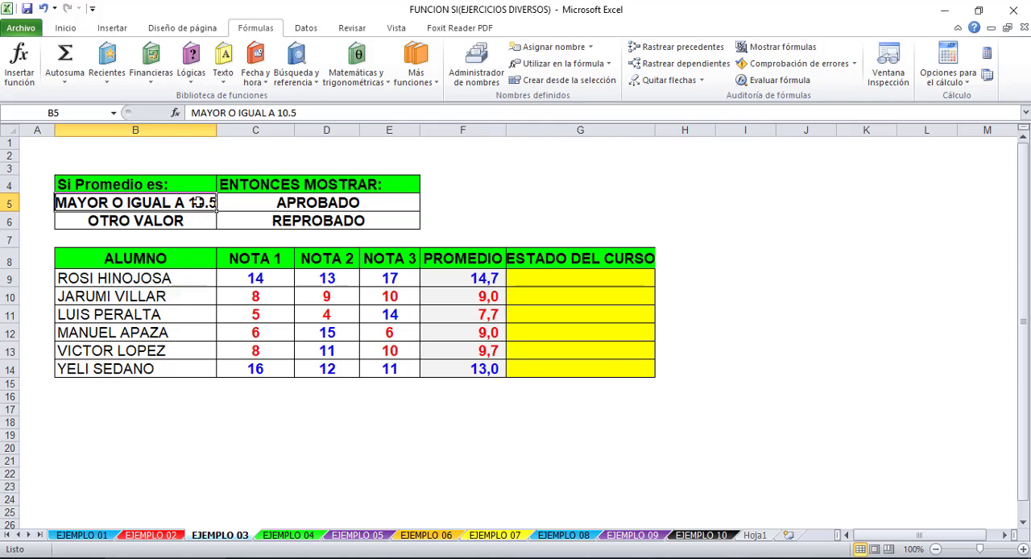
pyautogui.click(283, 207)
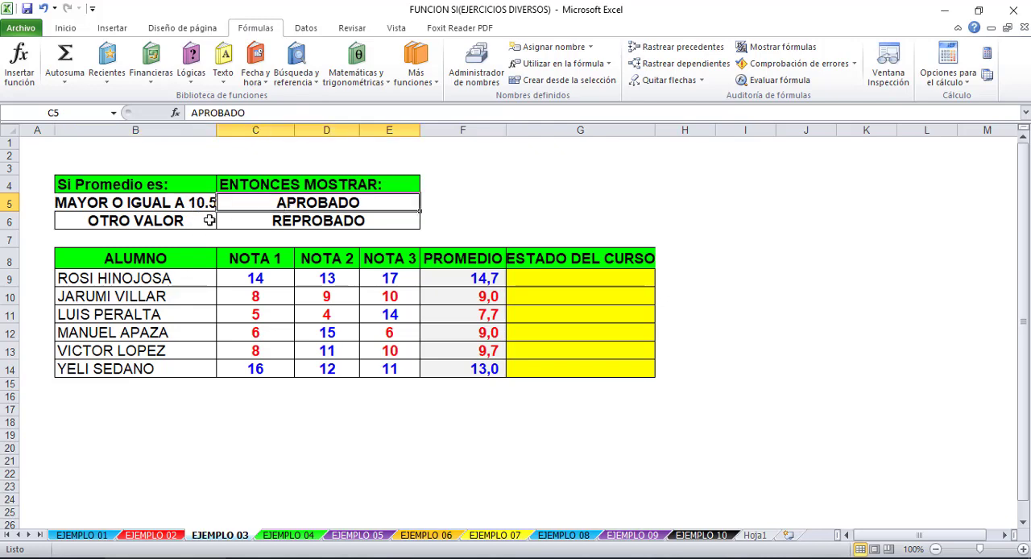
# - Review the OTRO VALOR condition, its REPROBADO result and the first cell of the ESTADO DEL CURSO column
pyautogui.click(162, 221)
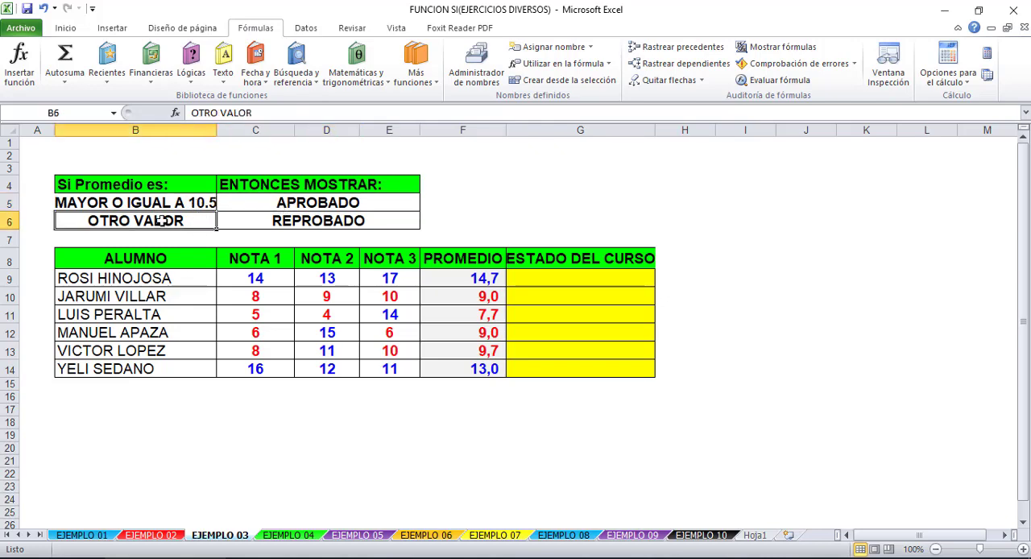
pyautogui.click(316, 226)
pyautogui.click(367, 431)
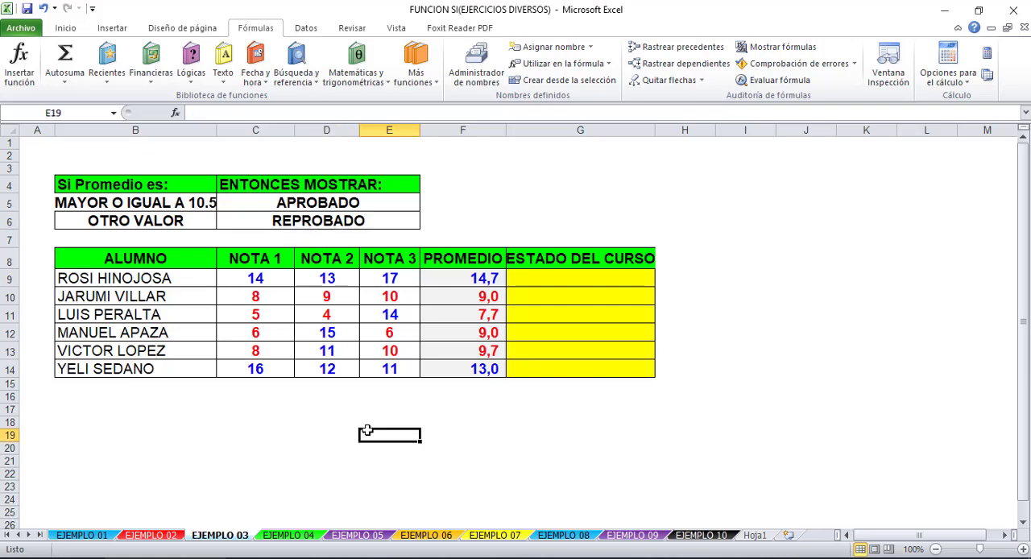
pyautogui.click(533, 287)
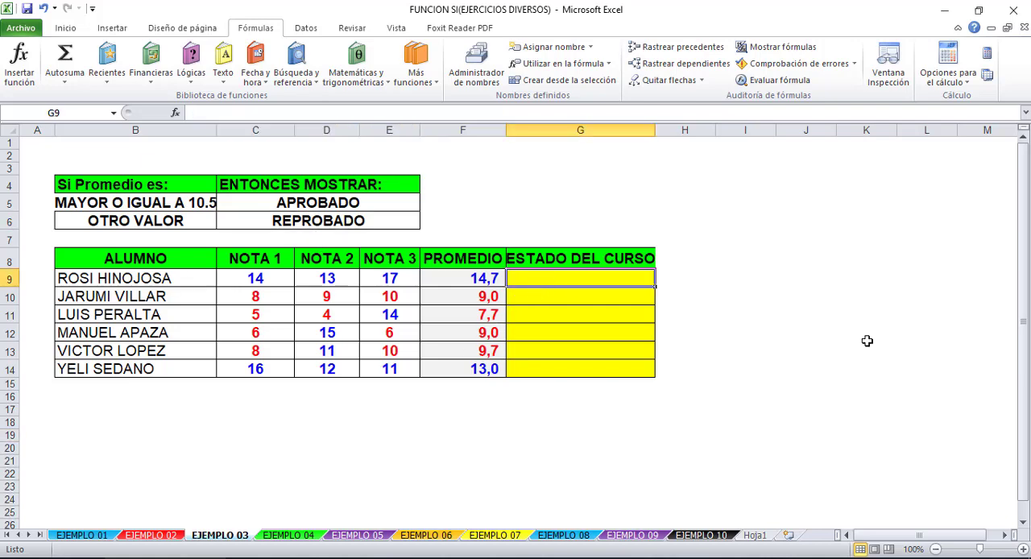
pyautogui.click(460, 130)
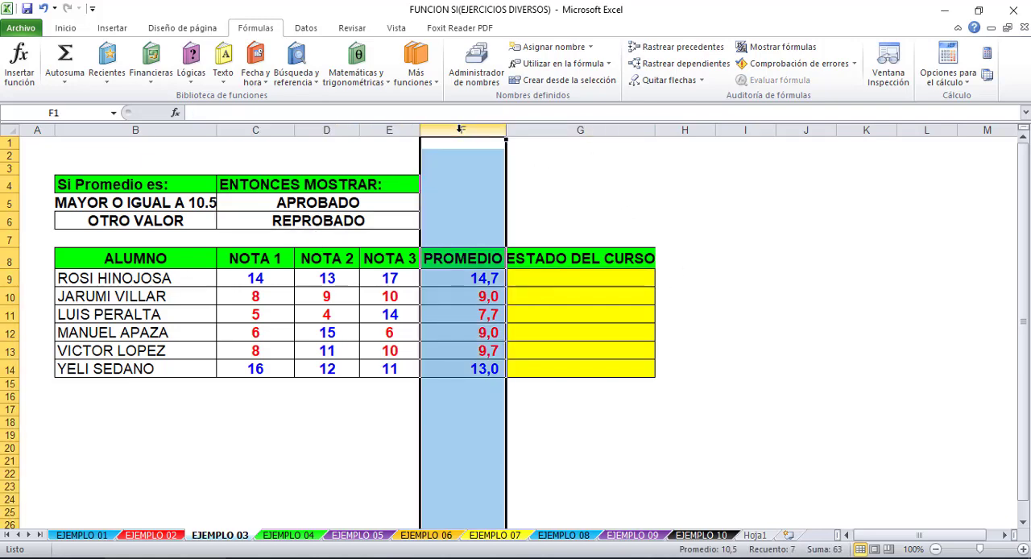
pyautogui.rightClick(473, 129)
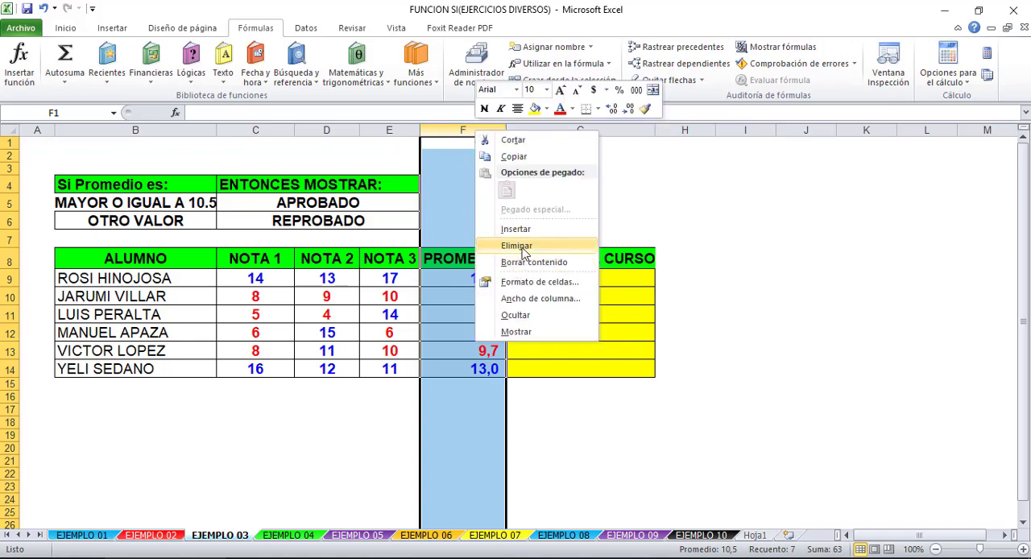
pyautogui.press('Escape')
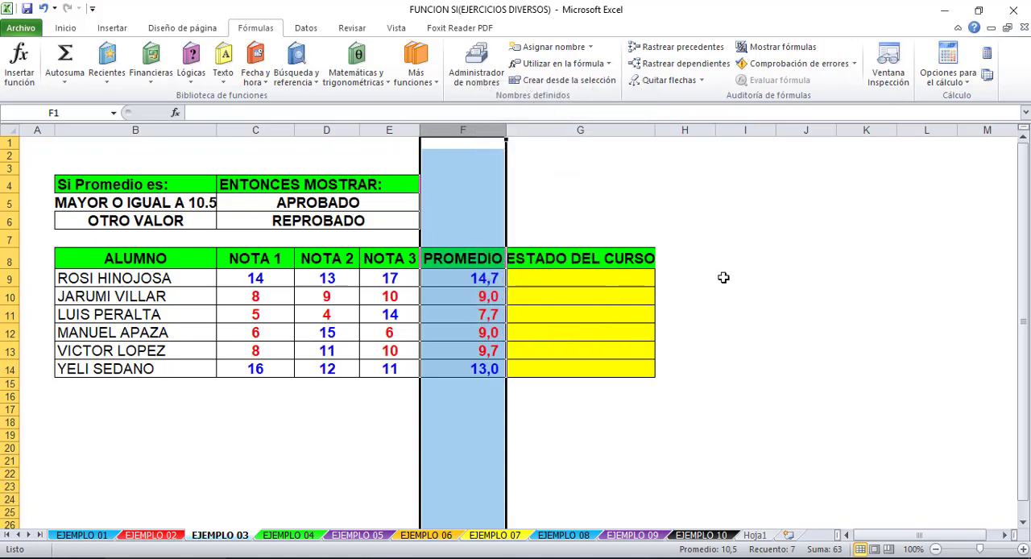
pyautogui.click(694, 278)
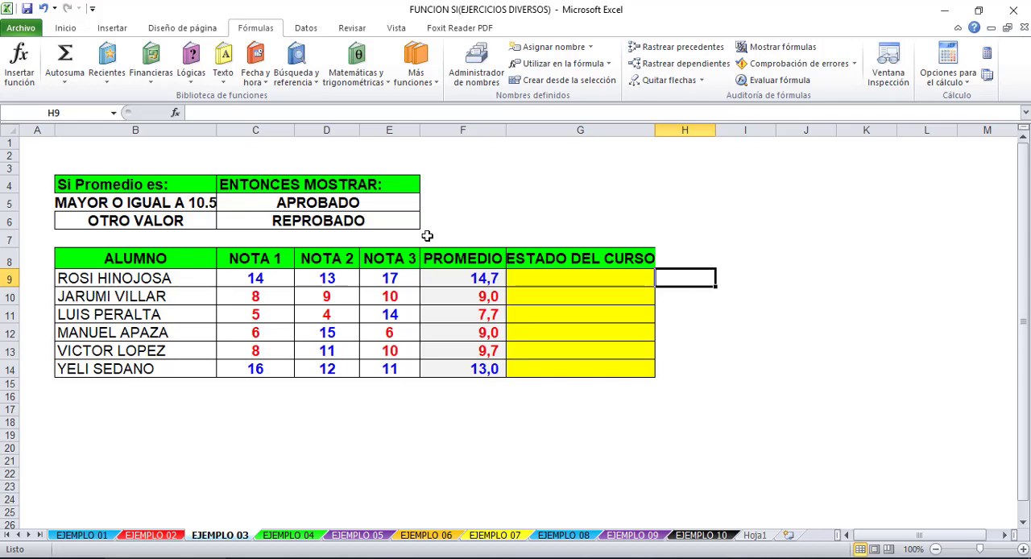
# - Copy the ESTADO DEL CURSO column, header and empty cells G8:G14, into column H and widen that column
pyautogui.moveTo(604, 258); pyautogui.dragTo(618, 371)
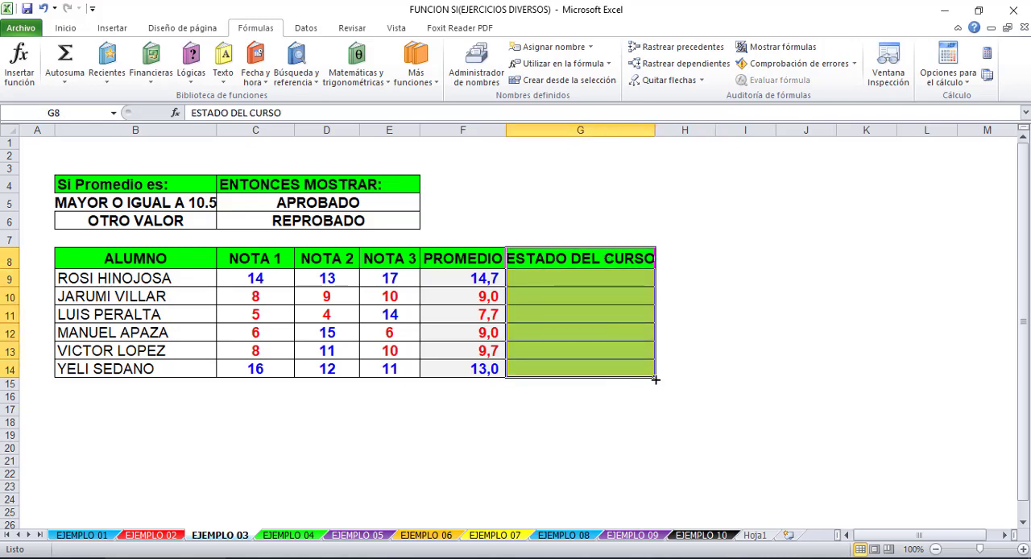
pyautogui.moveTo(818, 378); pyautogui.dragTo(720, 379)
pyautogui.click(745, 202)
pyautogui.moveTo(713, 130); pyautogui.dragTo(887, 131)
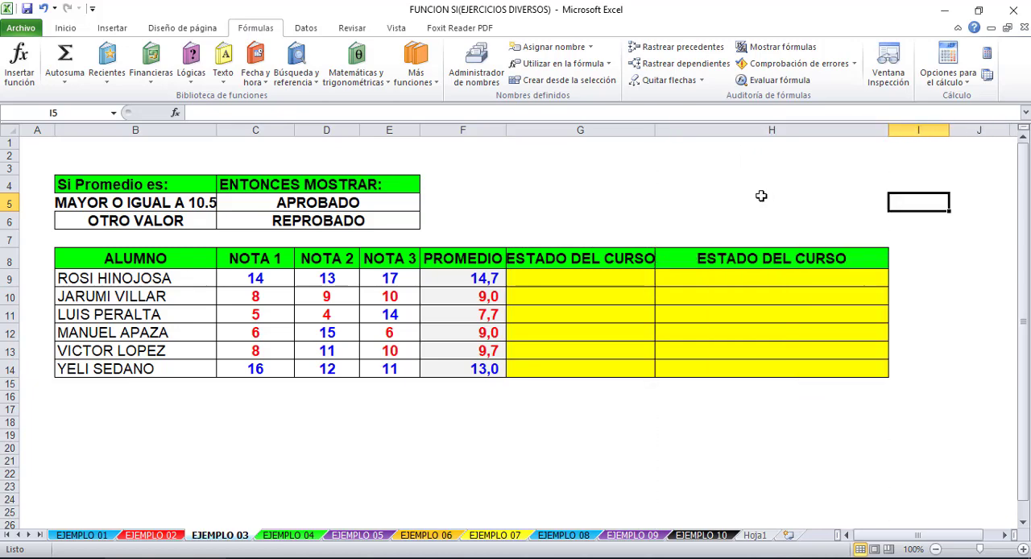
pyautogui.click(772, 202)
# - Start an SI formula in H9 with the logical test PROMEDIO(C9:E9)>=10,5
pyautogui.click(769, 278)
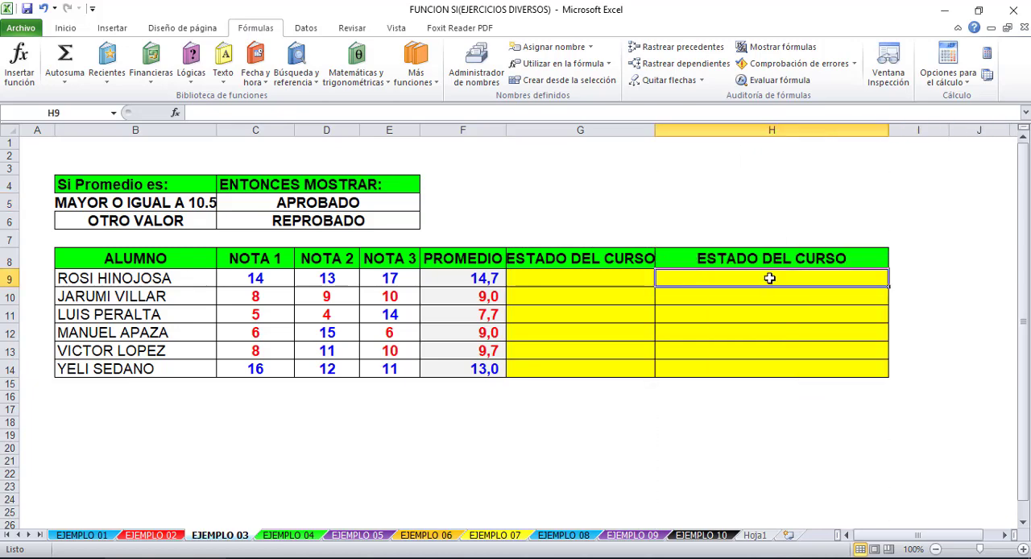
pyautogui.write('=')
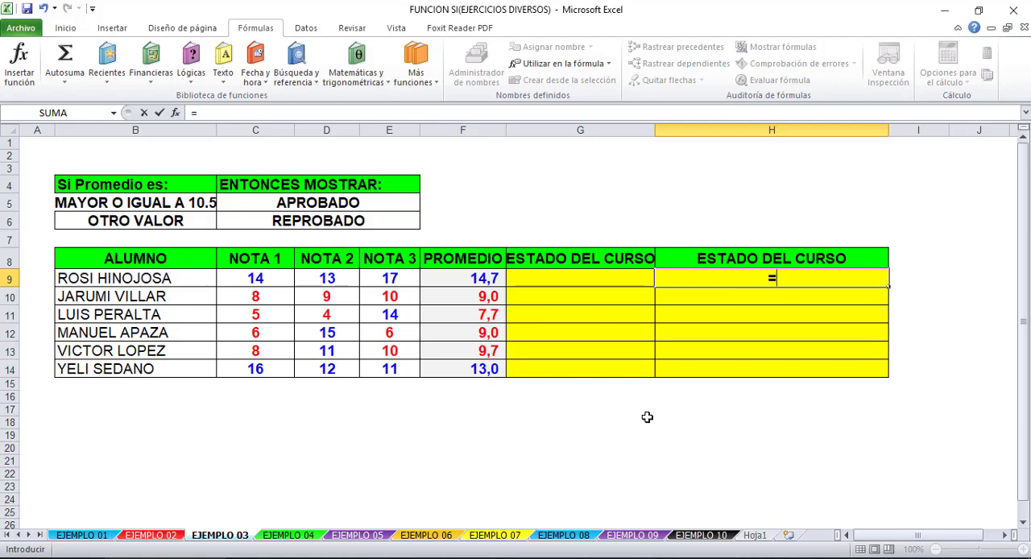
pyautogui.write('SI(')
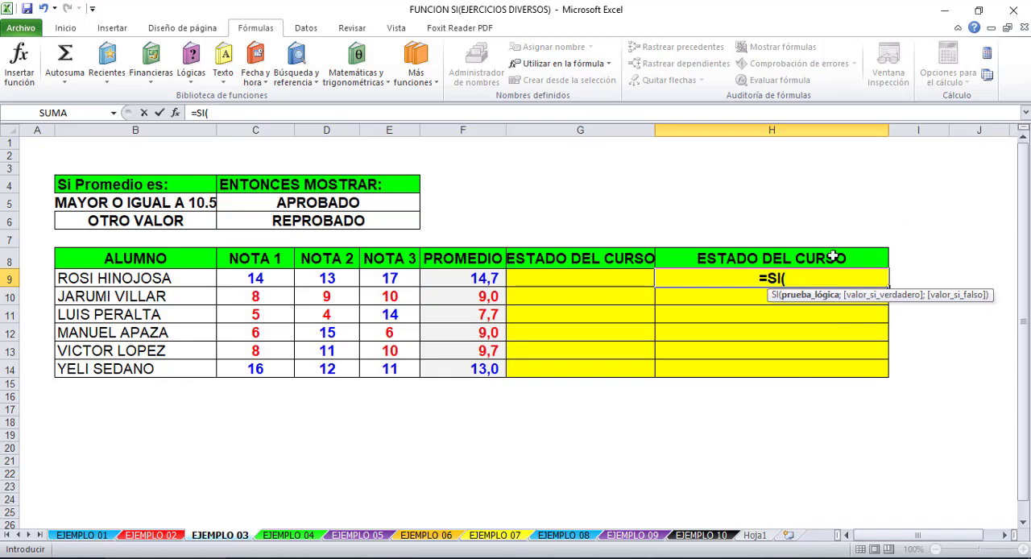
pyautogui.write('p')
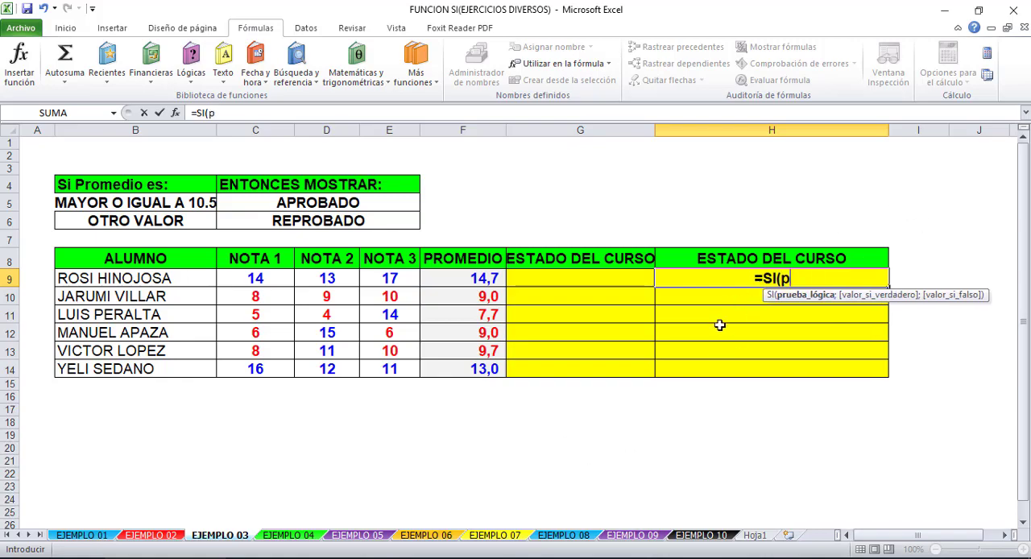
pyautogui.write('romedio')
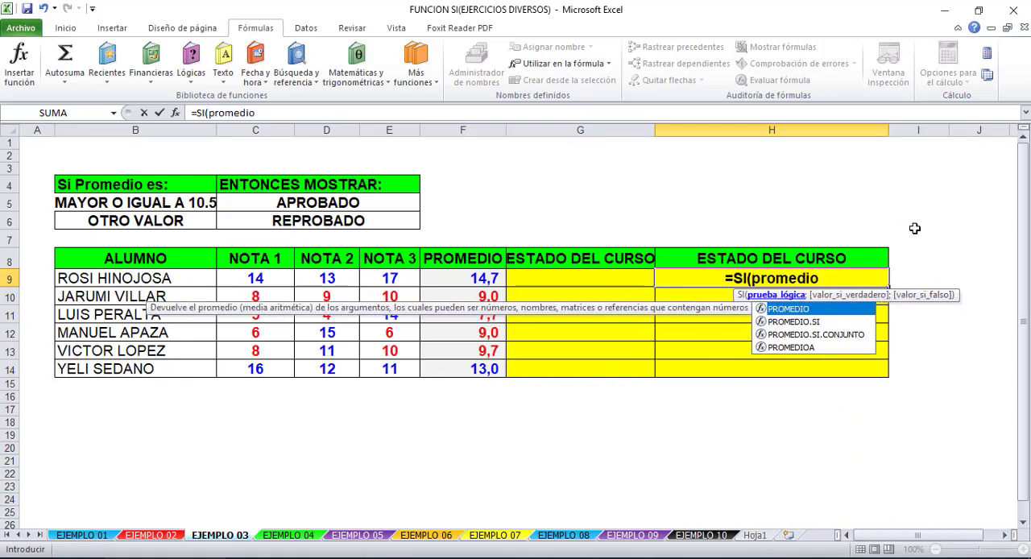
pyautogui.write('(')
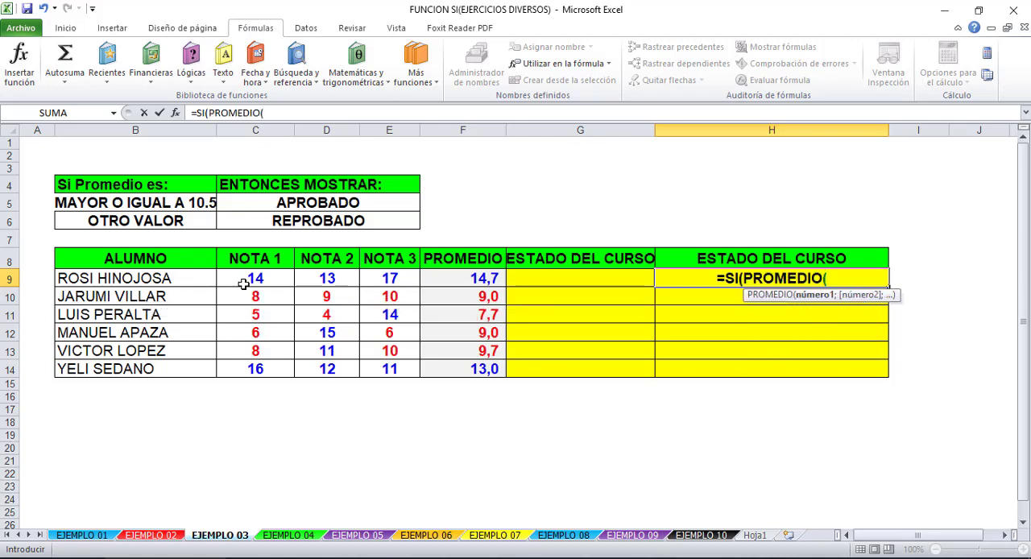
pyautogui.moveTo(243, 282); pyautogui.dragTo(377, 280)
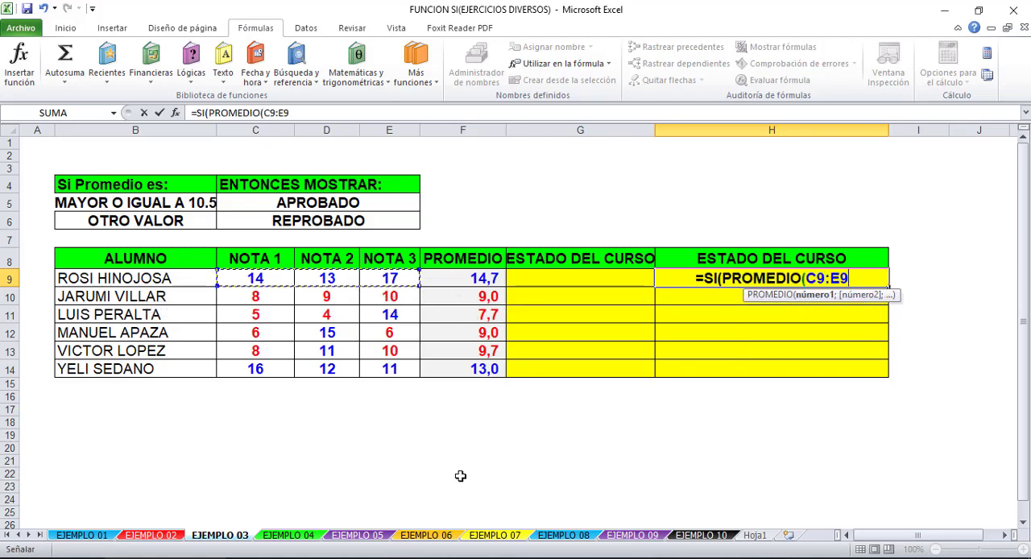
pyautogui.write(')')
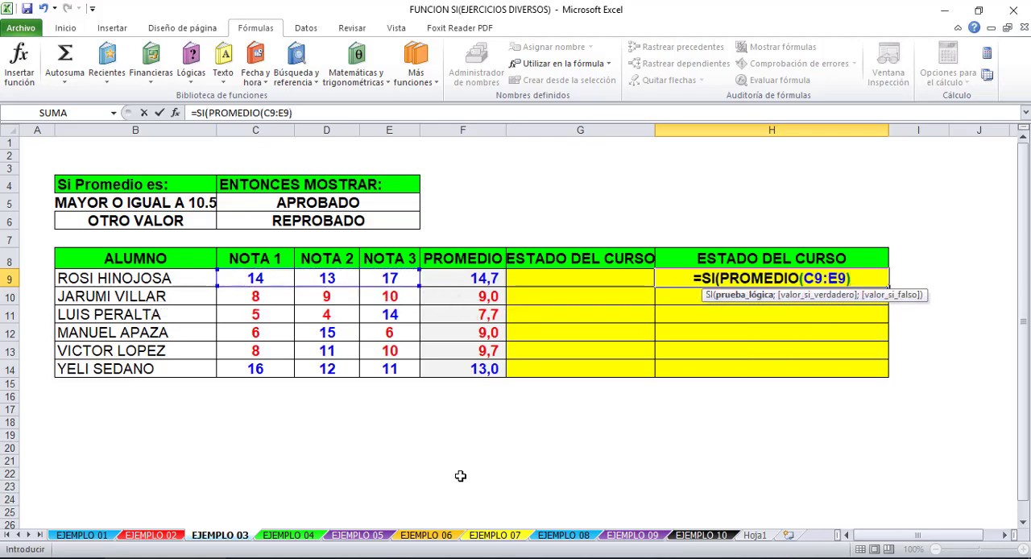
pyautogui.write('>')
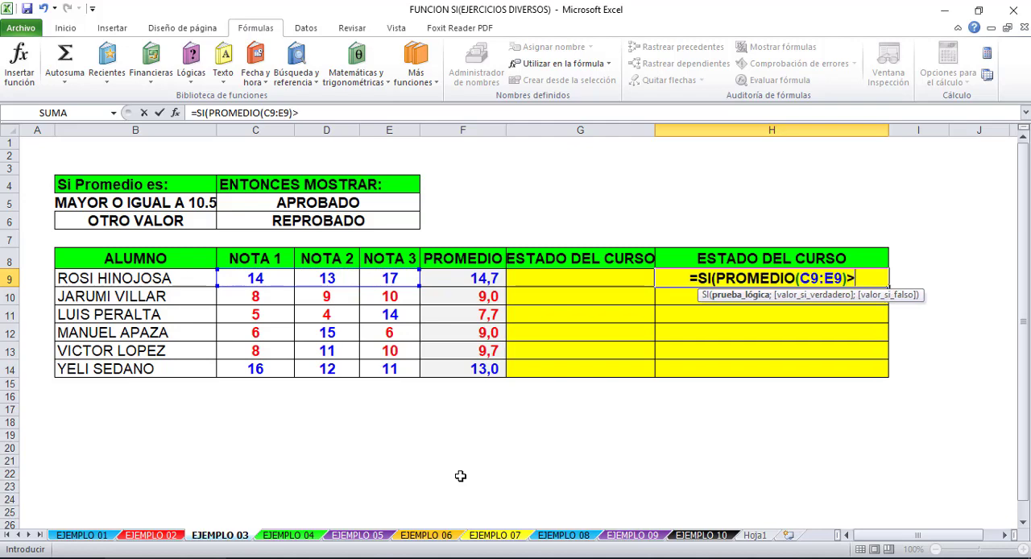
pyautogui.write('=')
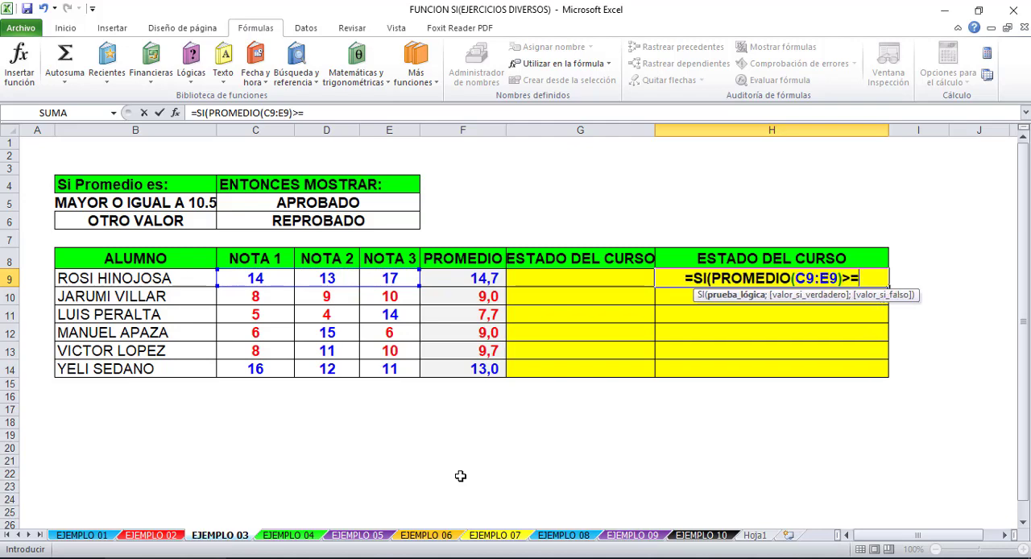
pyautogui.write('10,5')
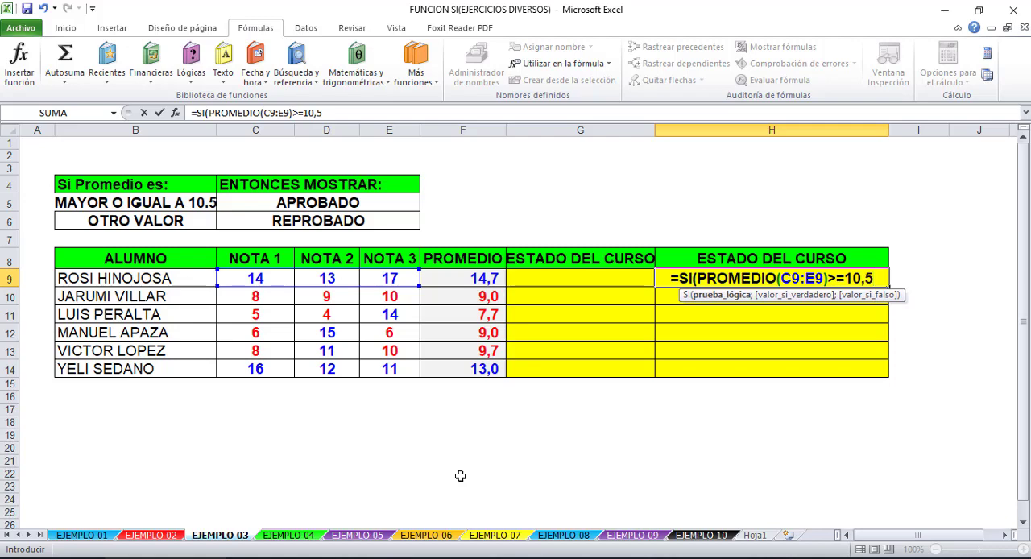
pyautogui.write(';')
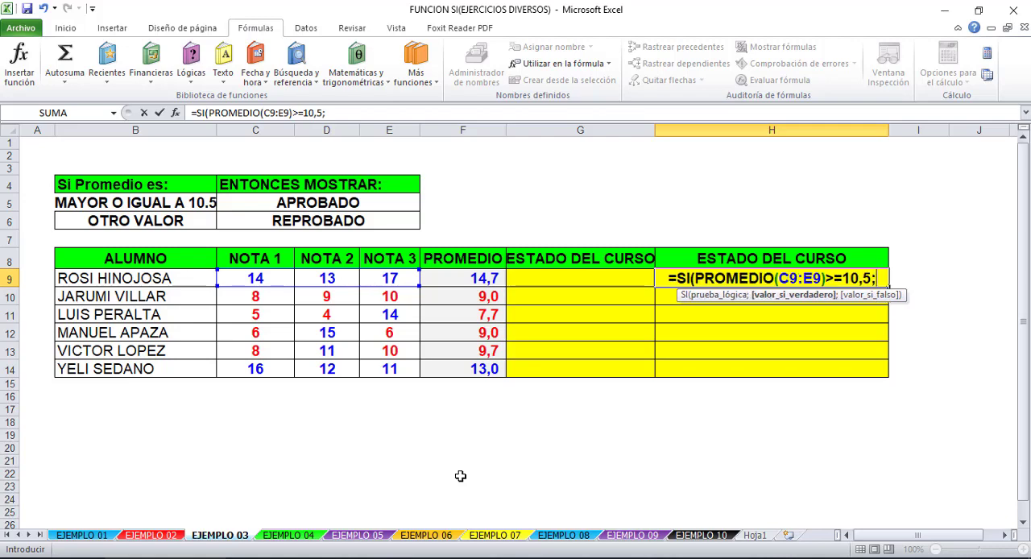
pyautogui.write('"aprob')
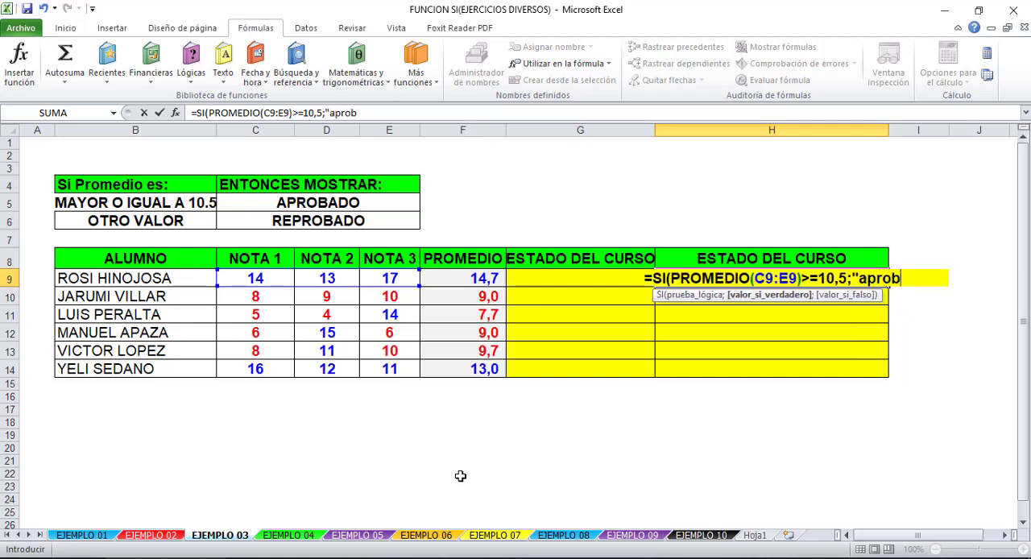
pyautogui.write('ado";')
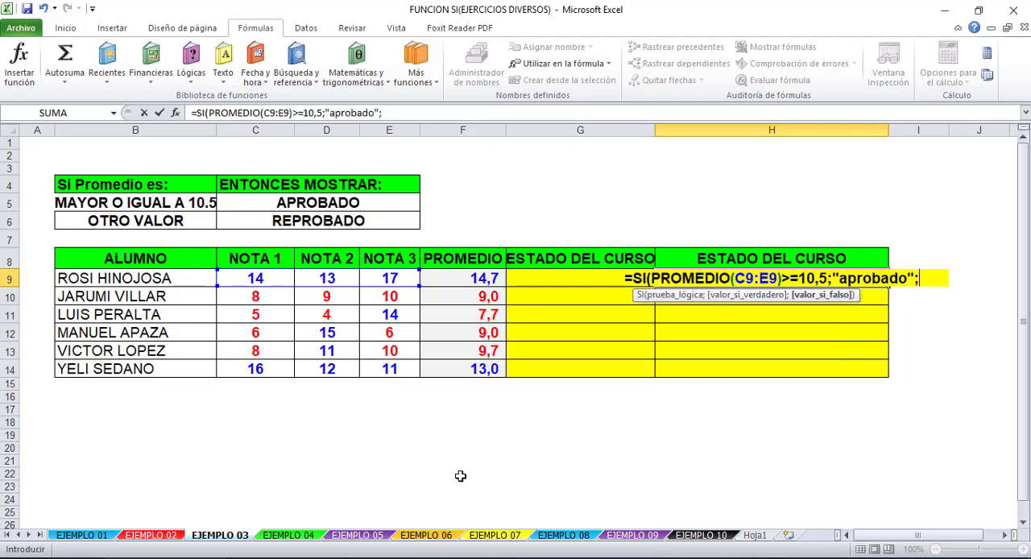
pyautogui.write('"reproba')
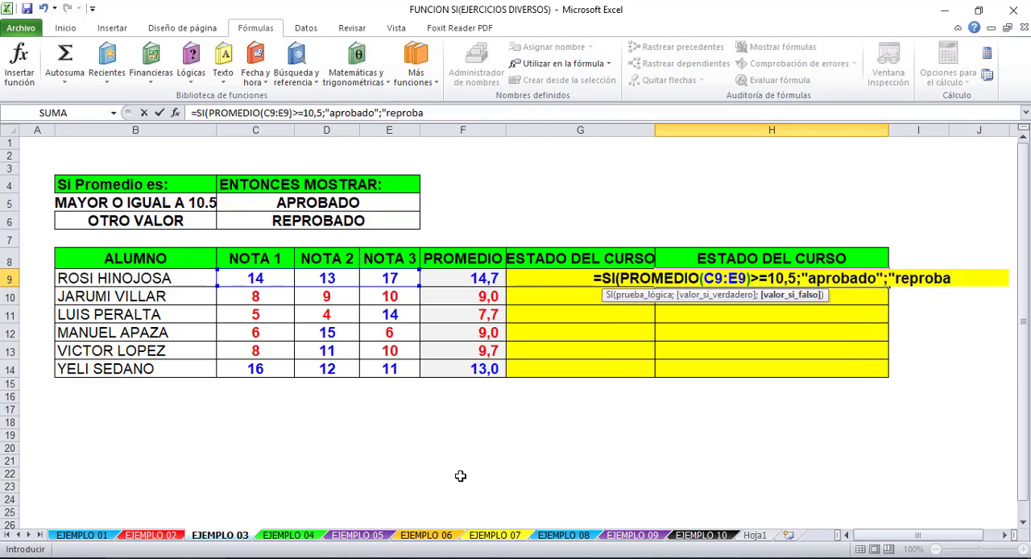
pyautogui.write('do"')
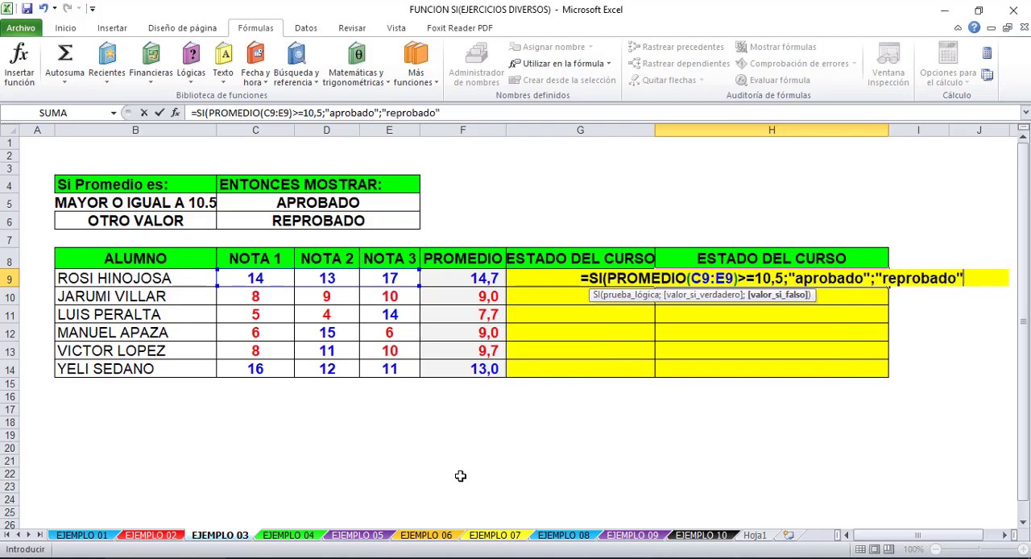
pyautogui.write(')')
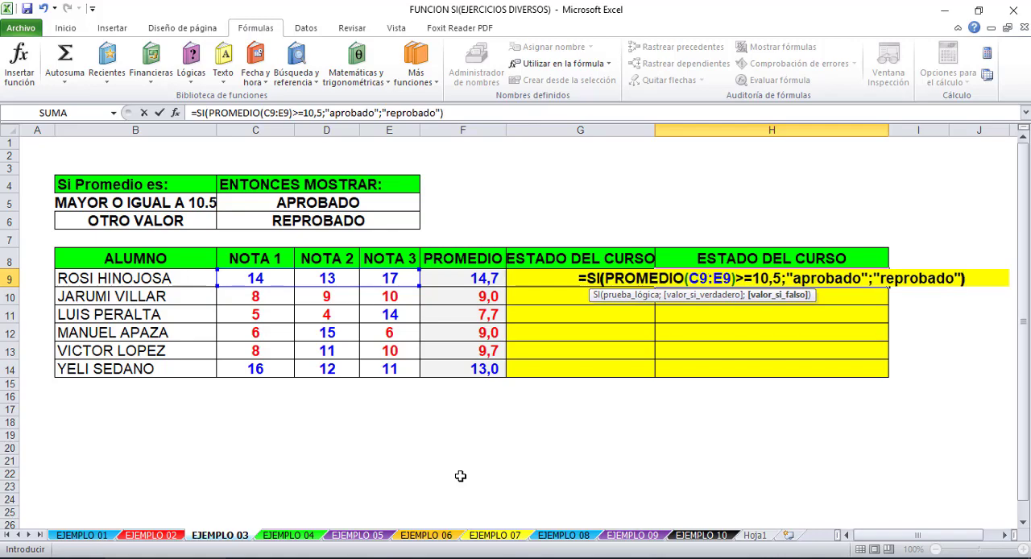
# - Complete the SI formula in H9 with "aprobado" as the value if true and "reprobado" as the value if false
pyautogui.press('Return')
# - Examine the PROMEDIO(C9:E9) function nested in the logical test of the H9 formula
pyautogui.click(783, 278)
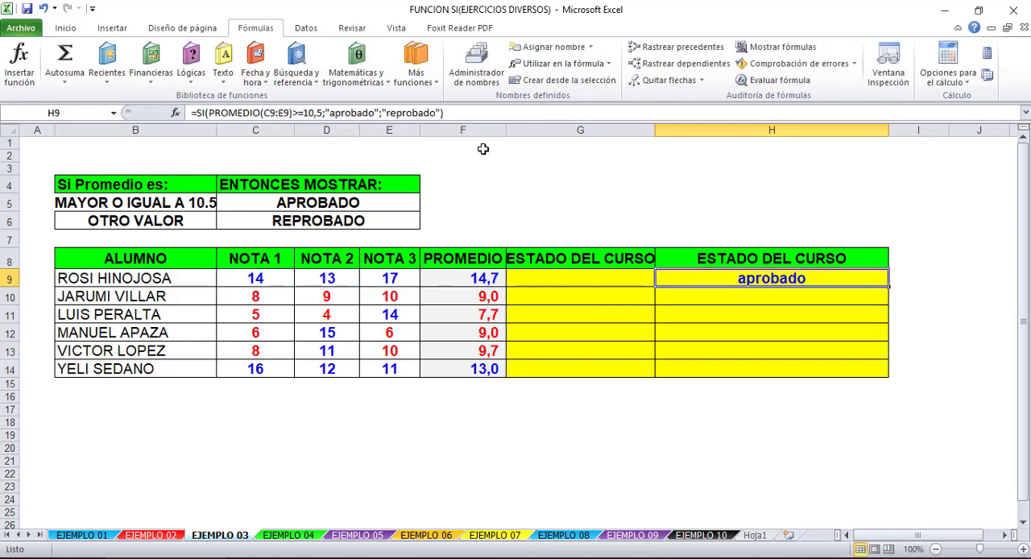
pyautogui.doubleClick(775, 278)
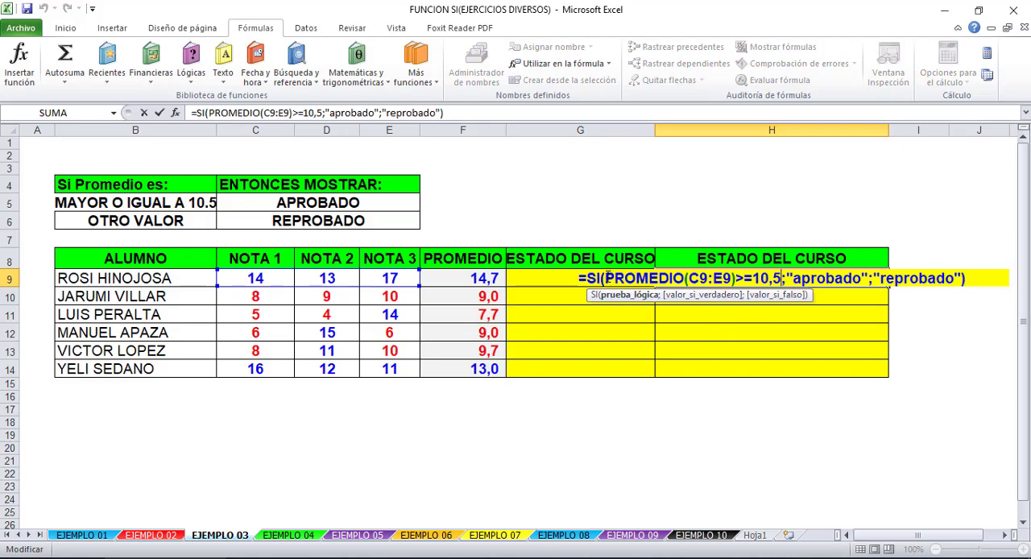
pyautogui.moveTo(606, 278); pyautogui.dragTo(735, 279)
pyautogui.click(701, 278)
pyautogui.click(607, 278)
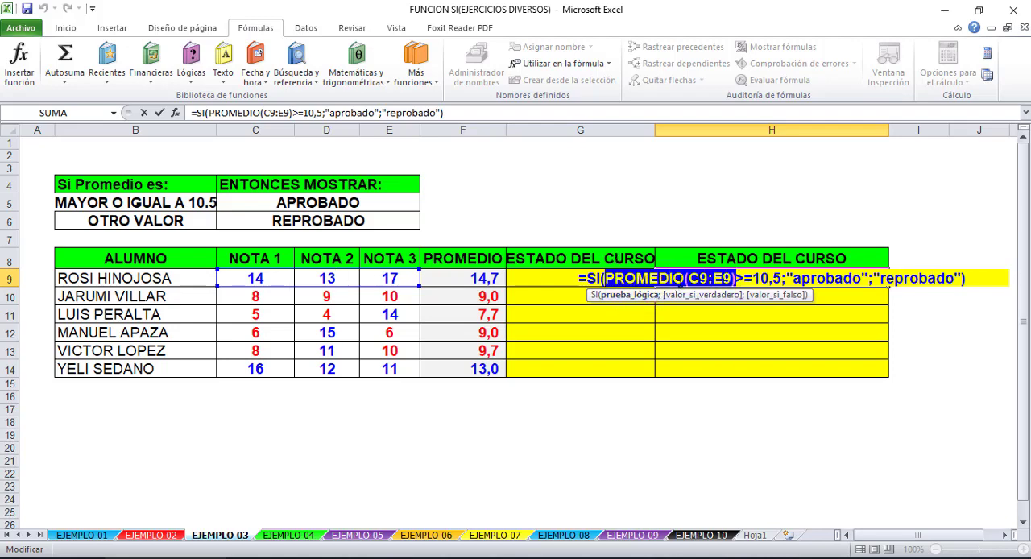
pyautogui.click(615, 274)
pyautogui.moveTo(607, 279); pyautogui.dragTo(734, 278)
pyautogui.click(617, 282)
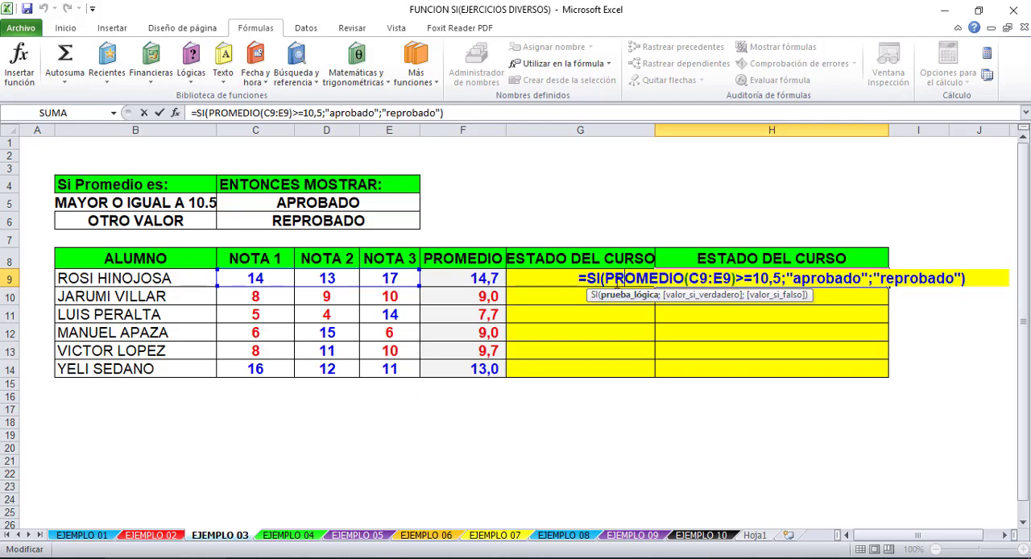
pyautogui.moveTo(604, 278); pyautogui.dragTo(735, 278)
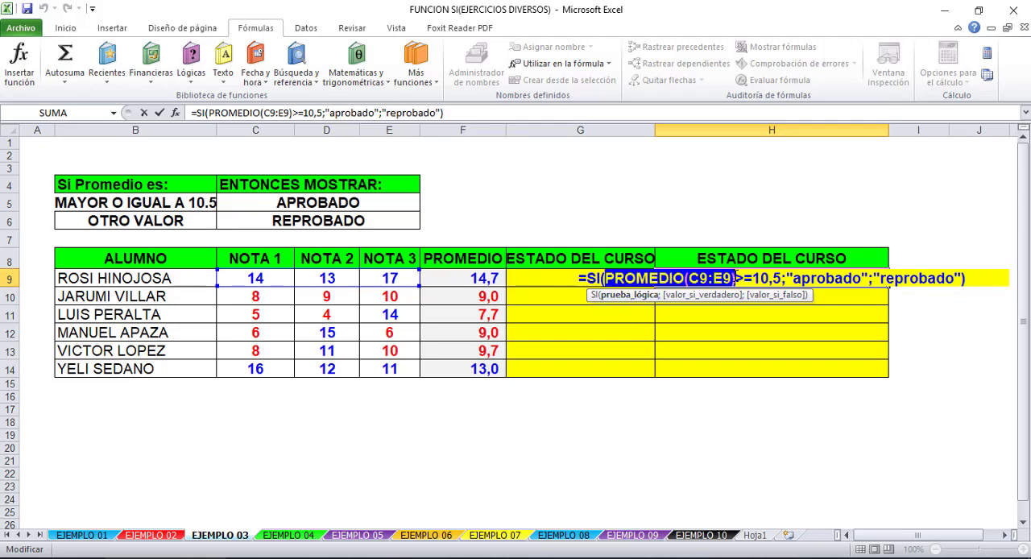
# - Review the logical test, true value and false value in the H9 formula, including the nested PROMEDIO(C9:E9), and enter the formula
pyautogui.click(742, 278)
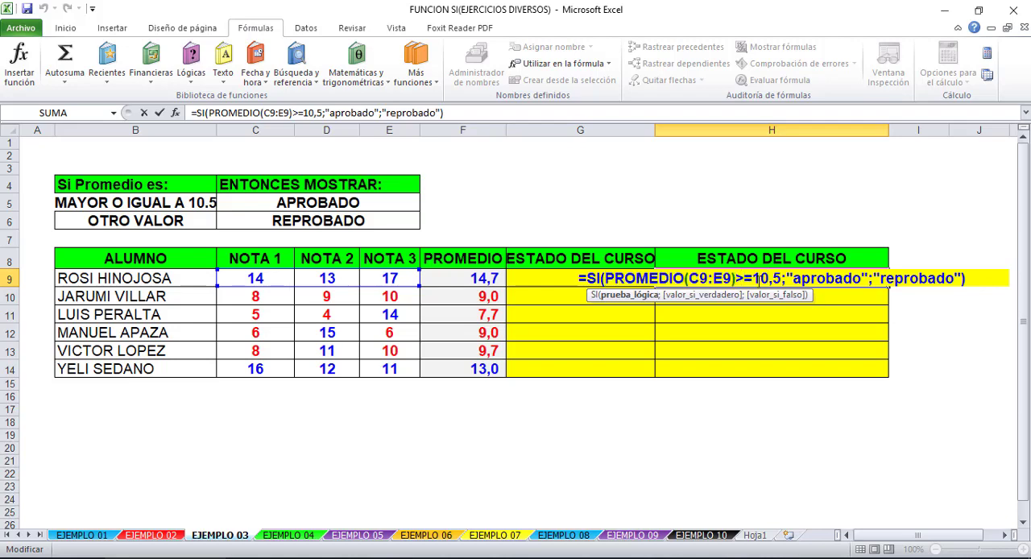
pyautogui.click(828, 279)
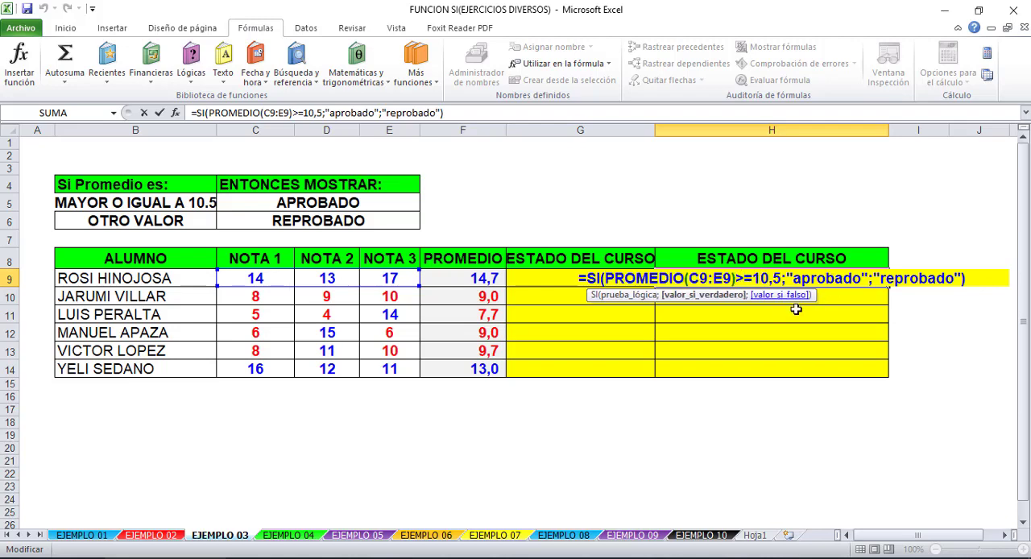
pyautogui.click(935, 279)
pyautogui.click(674, 279)
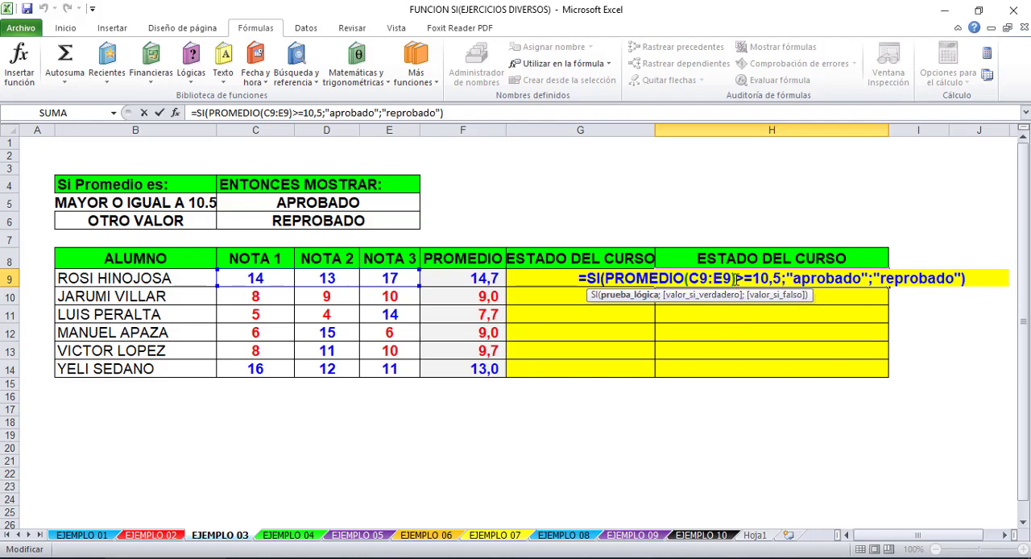
pyautogui.moveTo(735, 279); pyautogui.dragTo(601, 279)
pyautogui.click(699, 279)
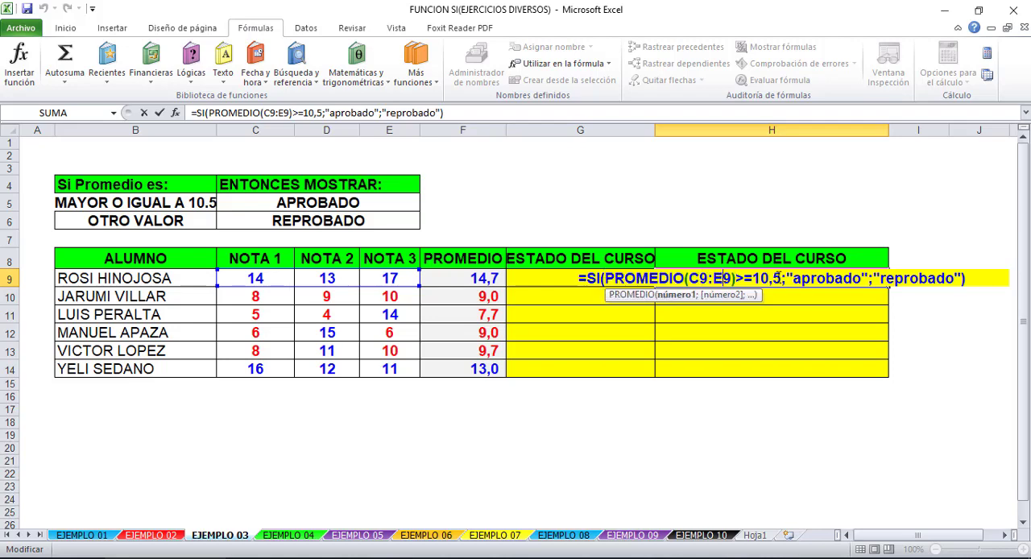
pyautogui.click(760, 278)
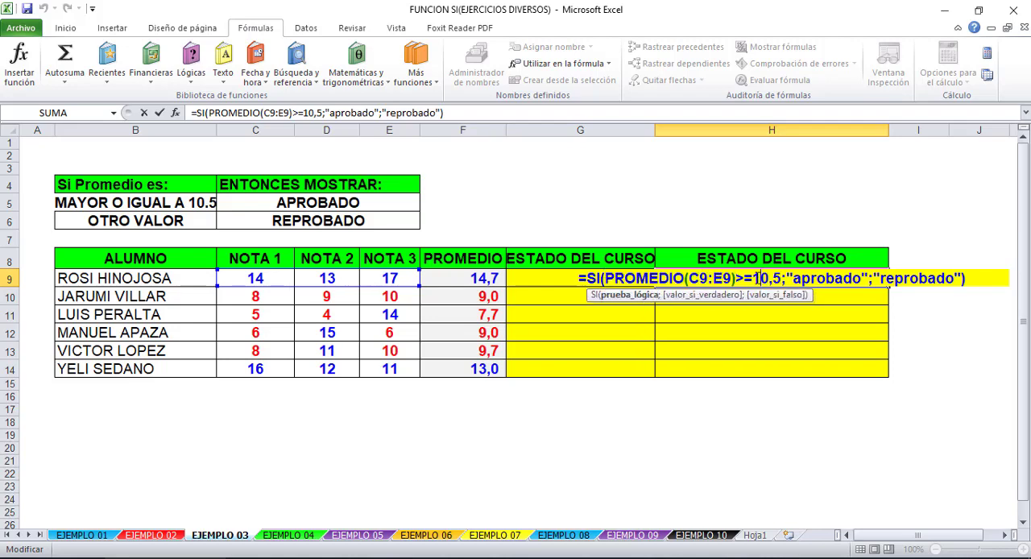
pyautogui.click(930, 277)
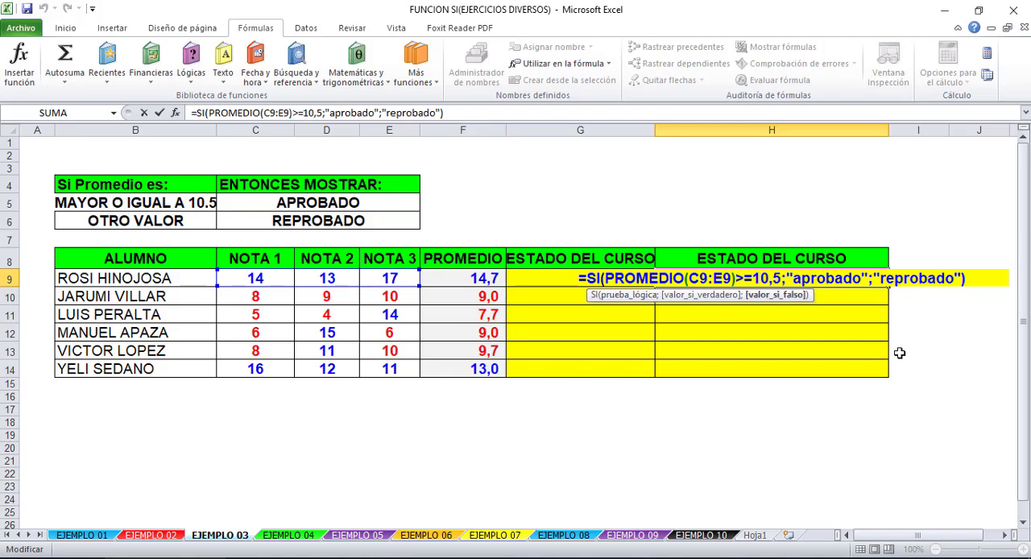
pyautogui.press('Return')
# - Start an SI formula in G9 with the logical test F9>10,5, referencing the PROMEDIO cell
pyautogui.click(604, 274)
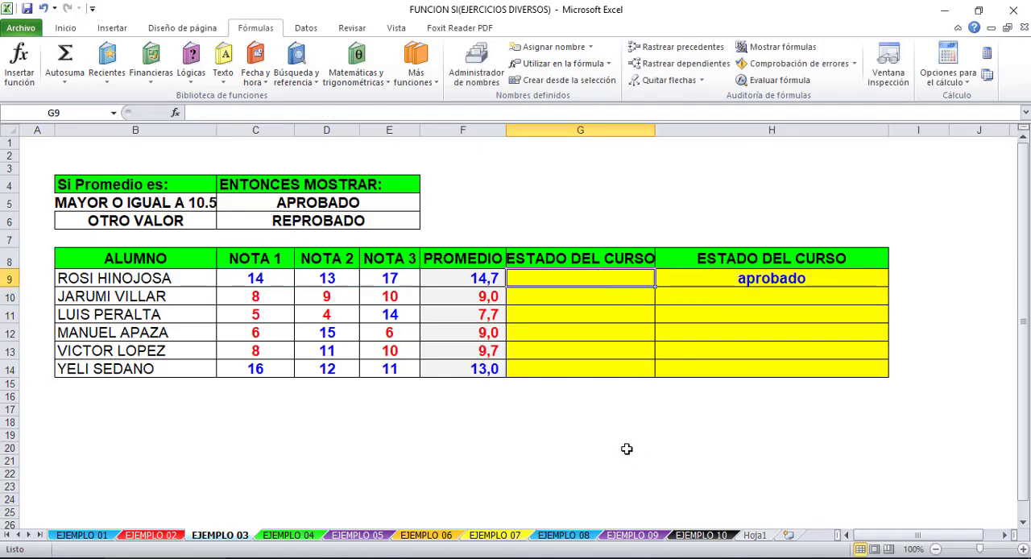
pyautogui.write('=')
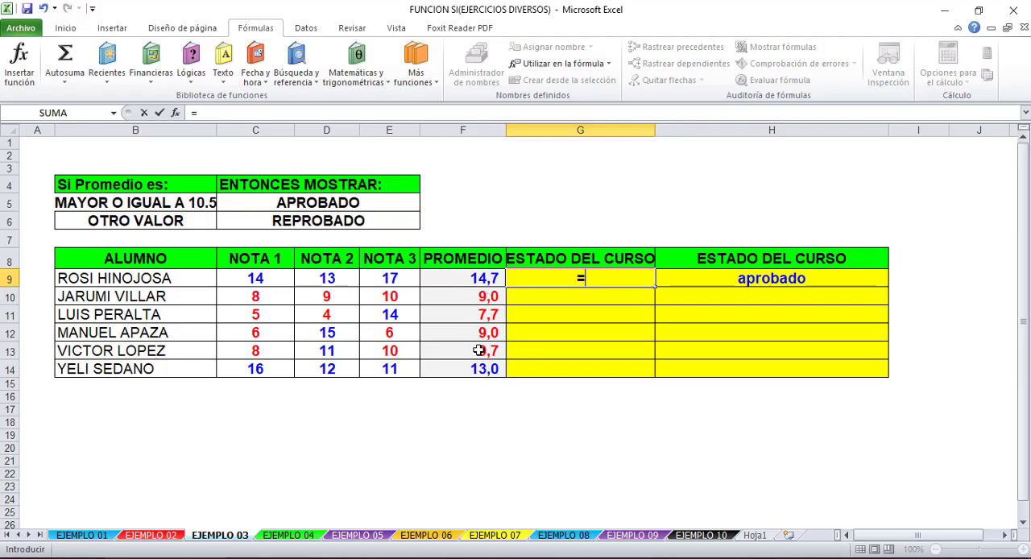
pyautogui.write('si(')
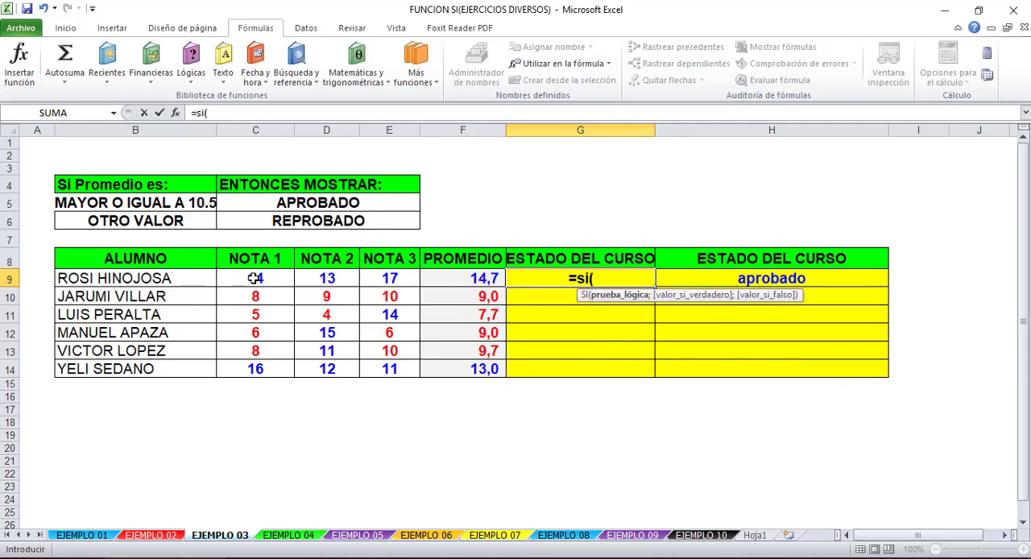
pyautogui.click(491, 278)
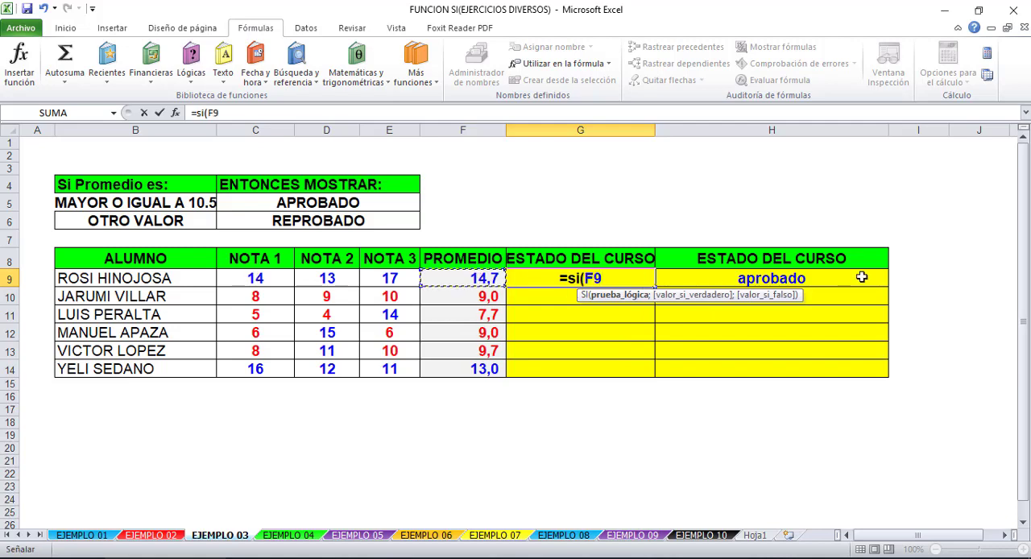
pyautogui.write('>')
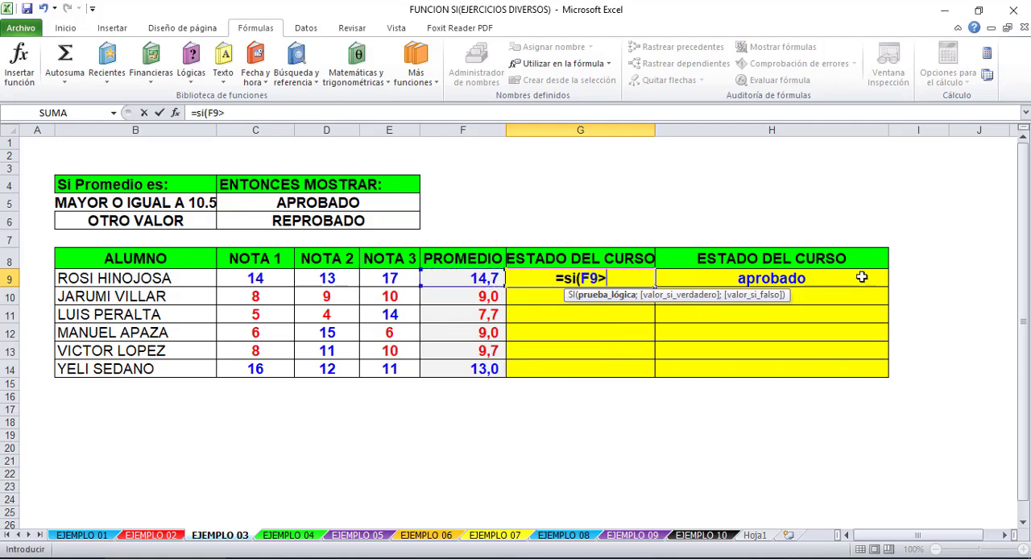
pyautogui.write('10,5')
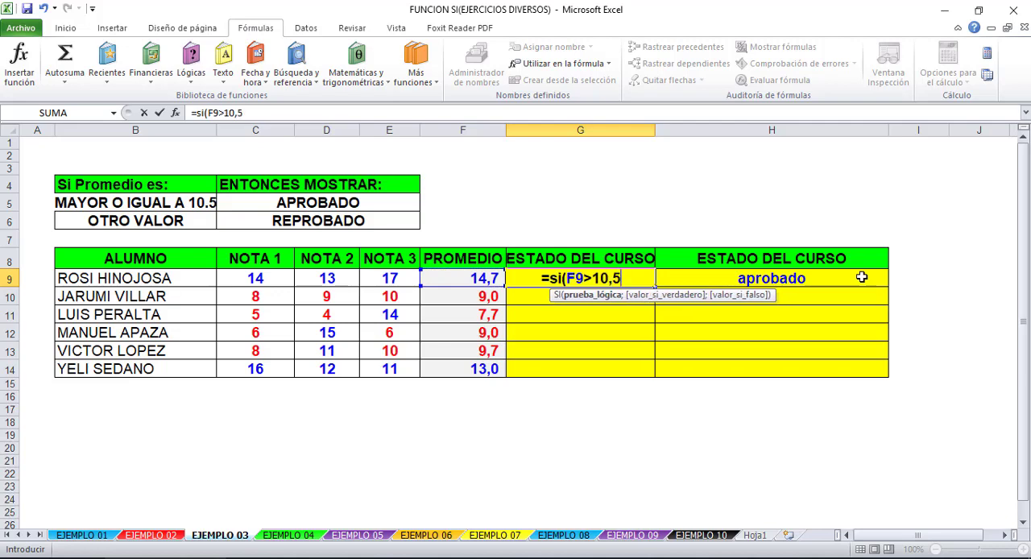
pyautogui.write(';')
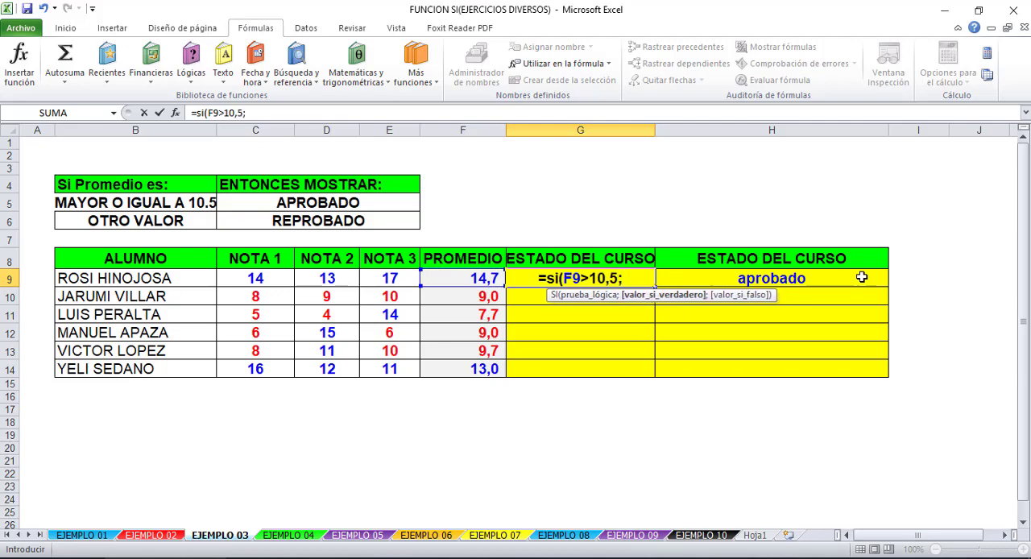
pyautogui.write('"aprobado')
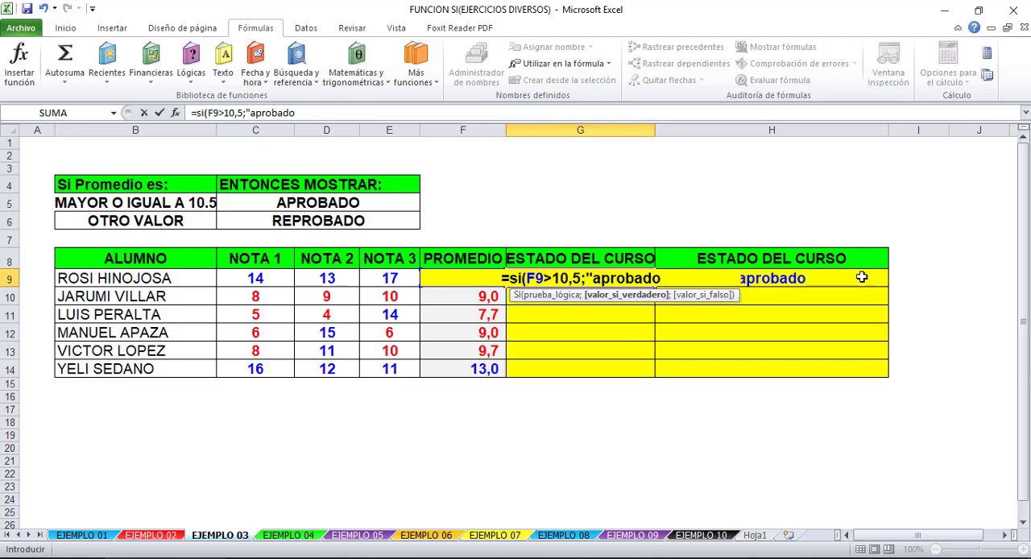
pyautogui.write('";')
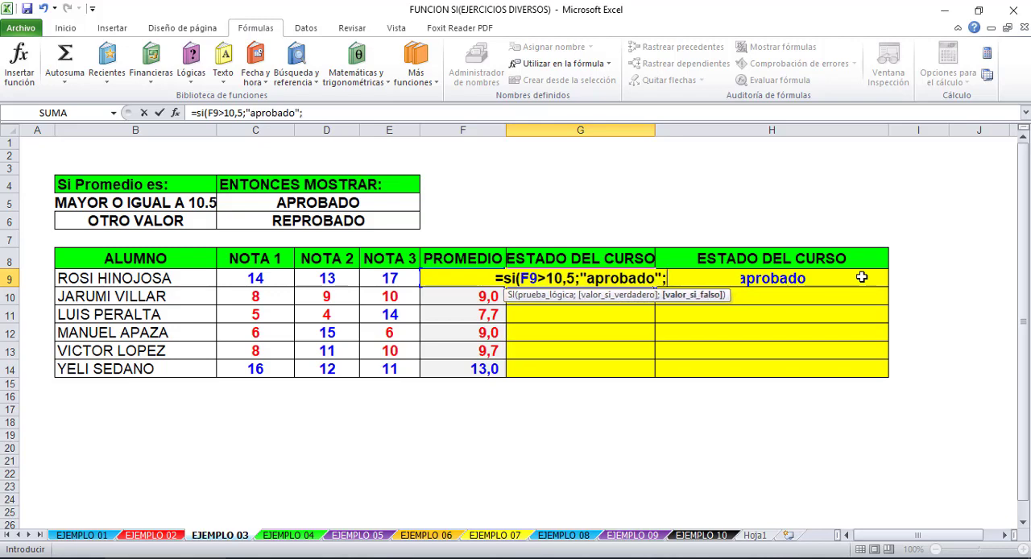
pyautogui.write('"reprobad')
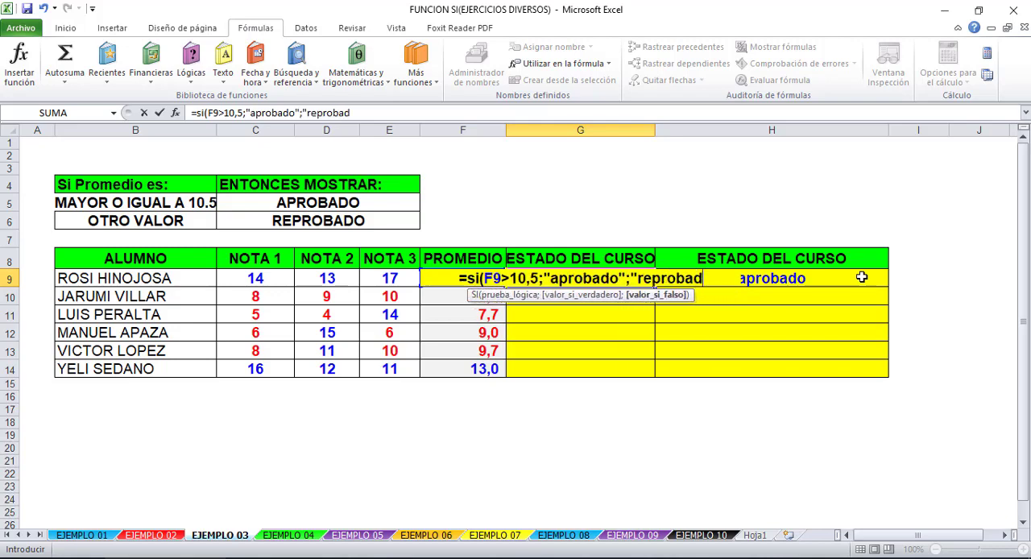
pyautogui.write('o"')
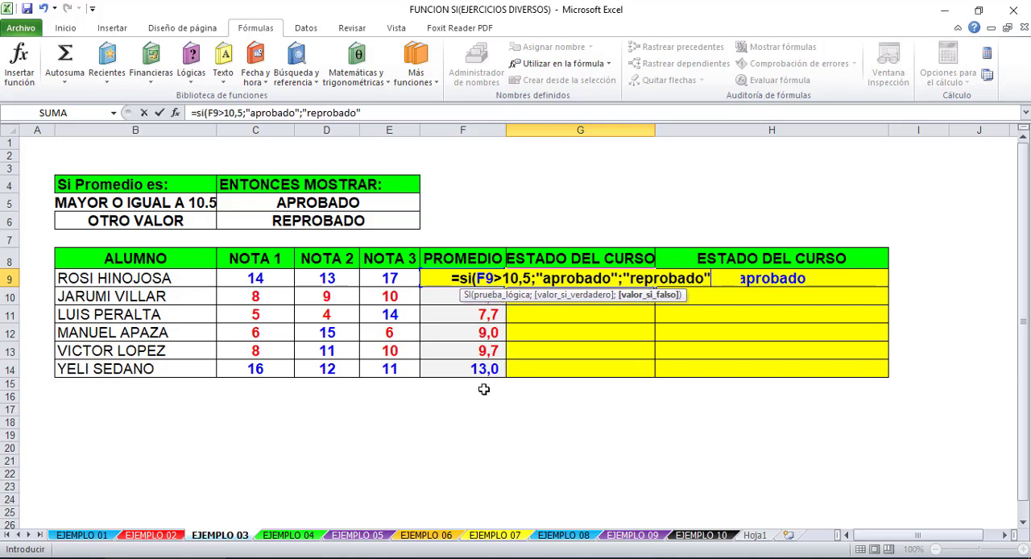
# - Correct the logical test in G9 to F9>=10,5, close the parenthesis and enter the formula
pyautogui.click(502, 277)
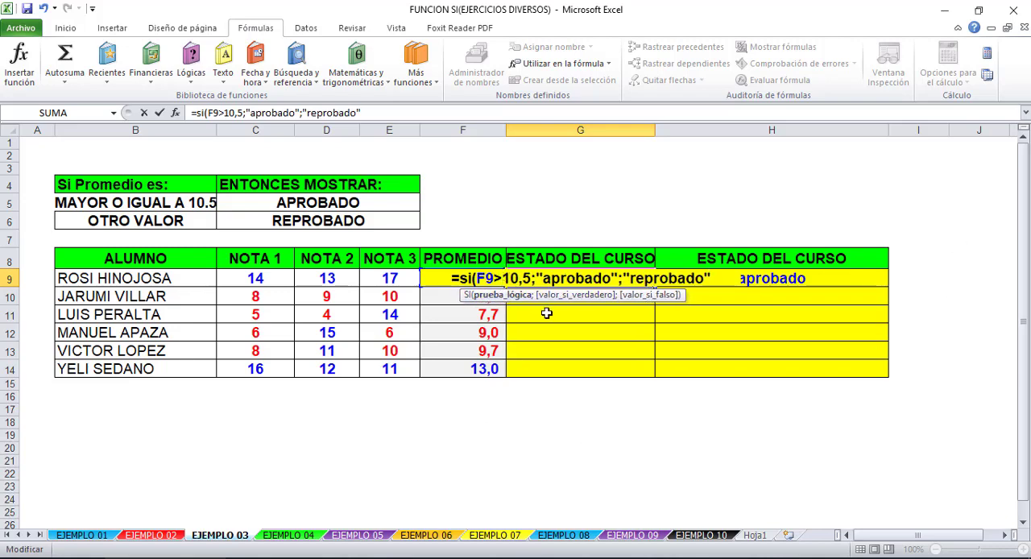
pyautogui.write('=')
pyautogui.click(719, 277)
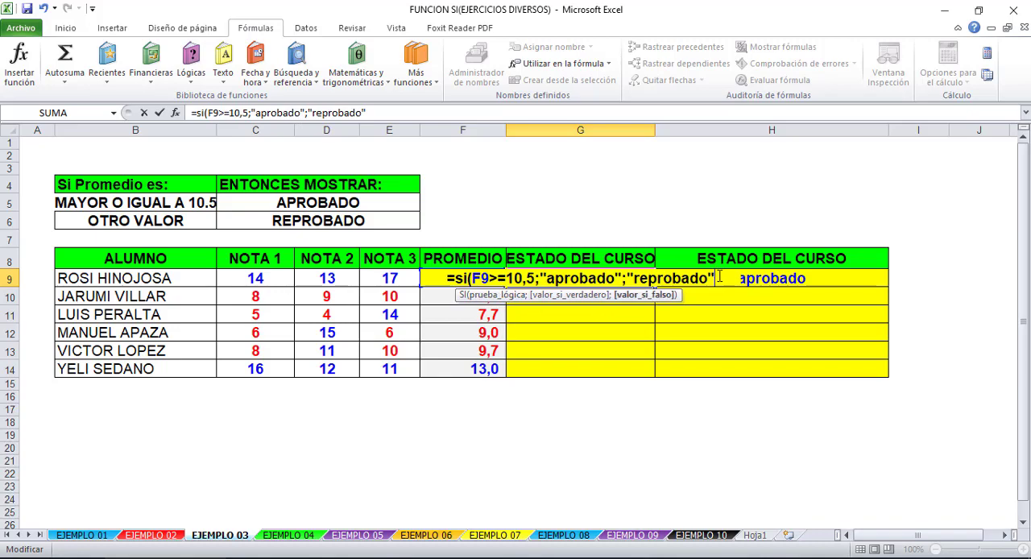
pyautogui.write(')')
pyautogui.press('Return')
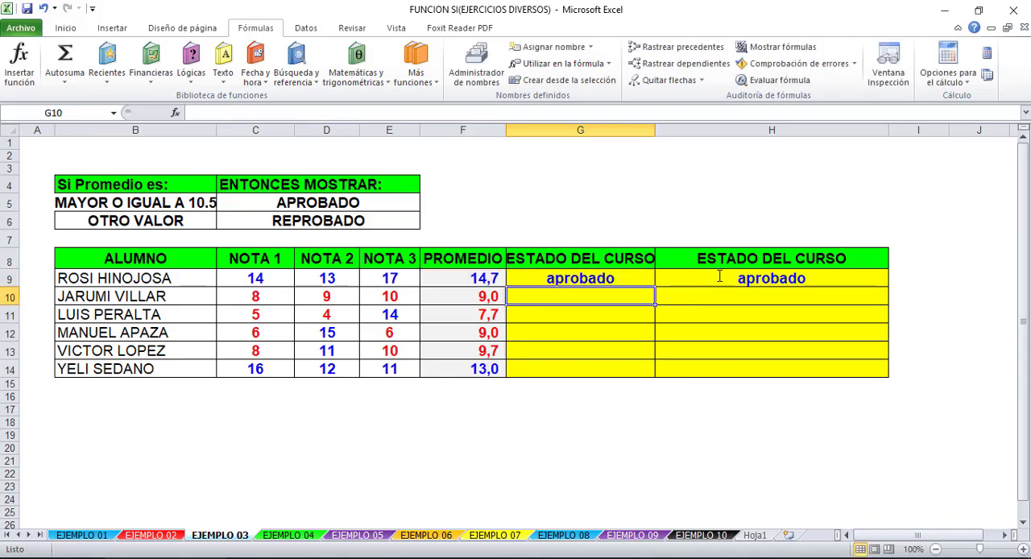
# - Compare the G9 formula, which references F9, with the H9 formula, which nests PROMEDIO(C9:E9), and inspect the average in F9
pyautogui.click(588, 267)
pyautogui.click(594, 275)
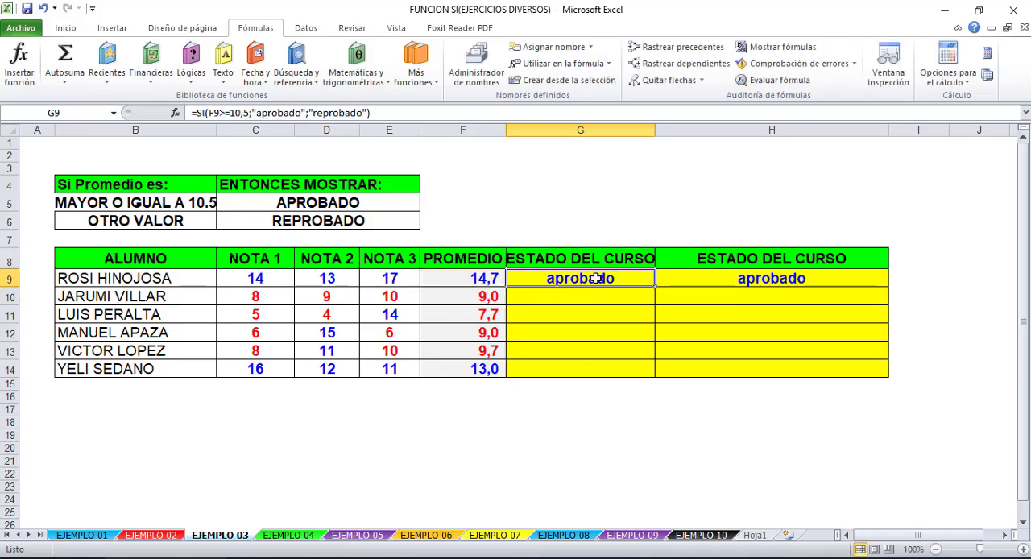
pyautogui.doubleClick(596, 278)
pyautogui.press('Escape')
pyautogui.click(456, 278)
pyautogui.click(793, 277)
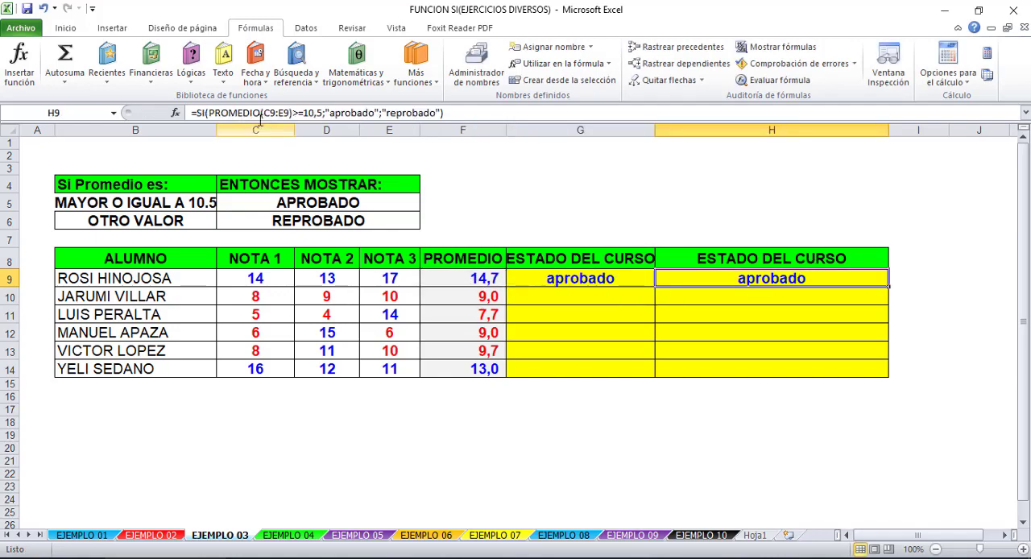
pyautogui.click(474, 131)
pyautogui.click(759, 284)
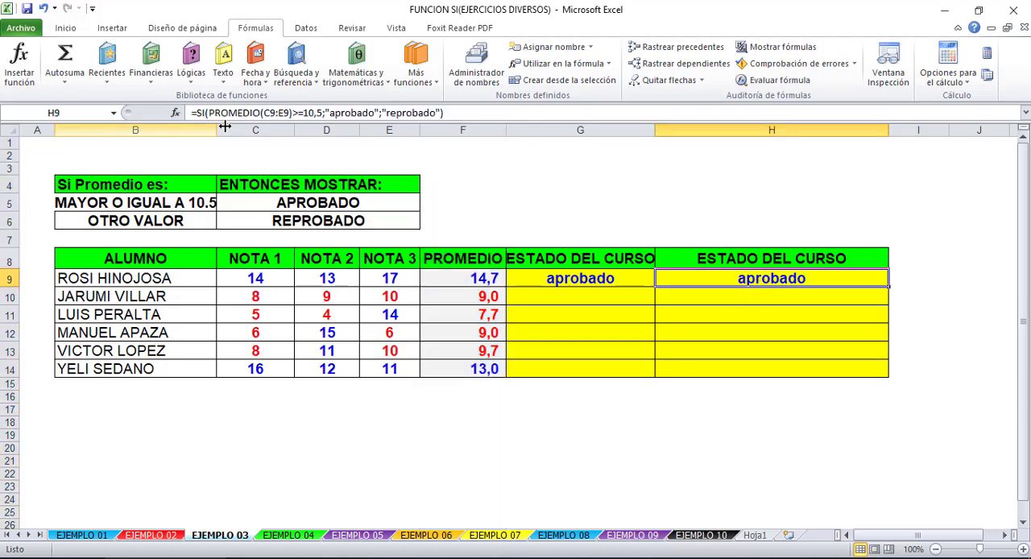
pyautogui.click(477, 285)
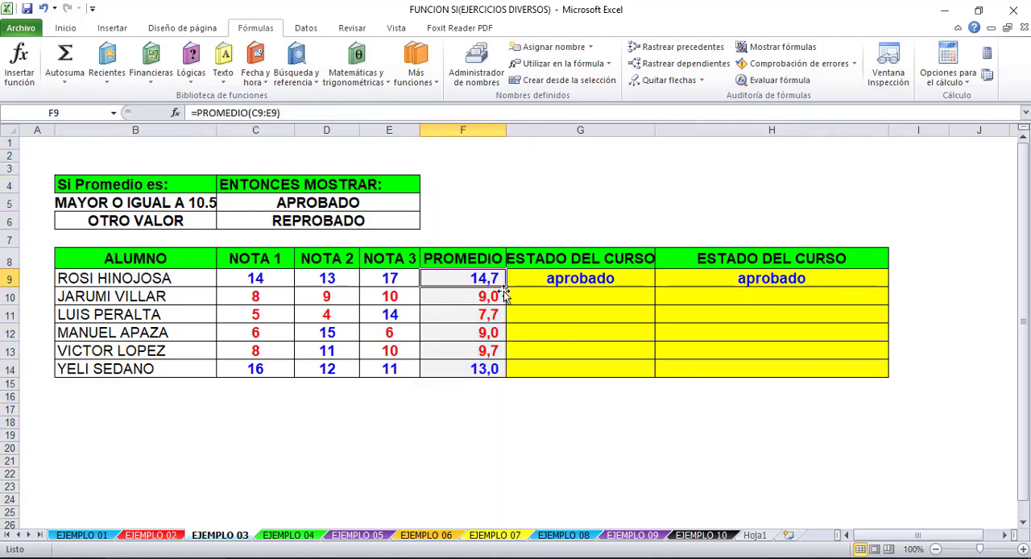
pyautogui.click(762, 282)
pyautogui.moveTo(291, 112); pyautogui.dragTo(209, 113)
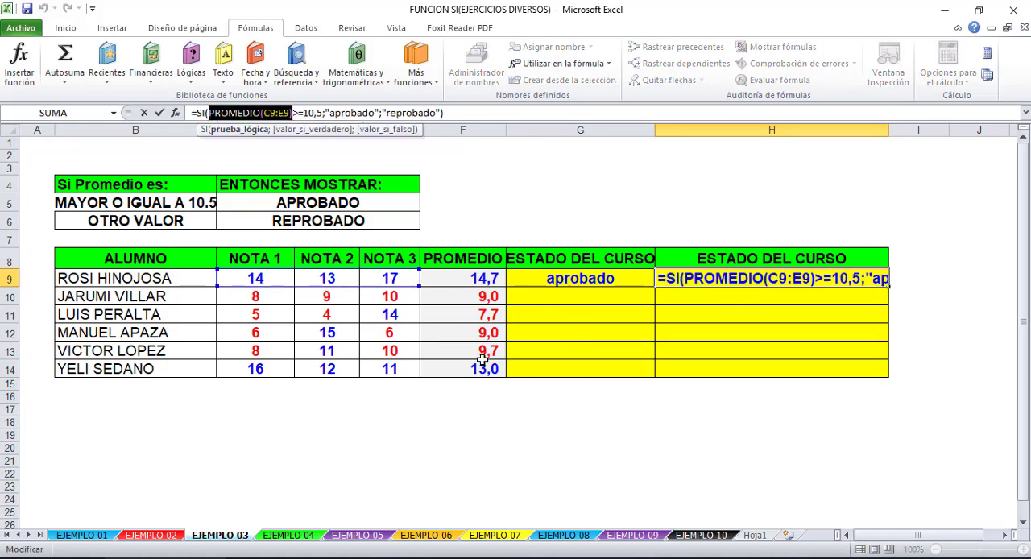
pyautogui.press('Return')
# - Fill the G9 and H9 formulas down through row 14 for all students
pyautogui.click(604, 276)
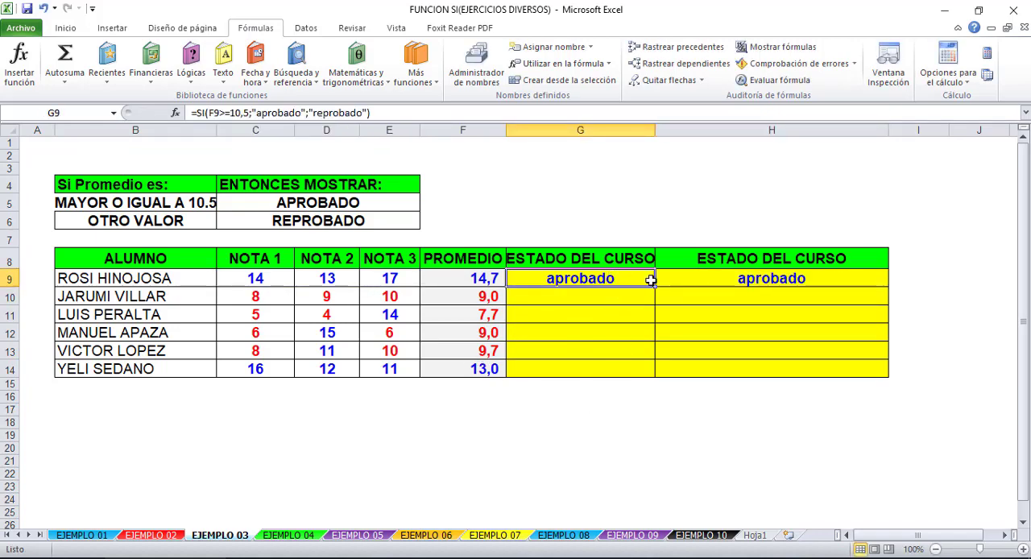
pyautogui.moveTo(654, 290); pyautogui.dragTo(655, 374)
pyautogui.click(854, 284)
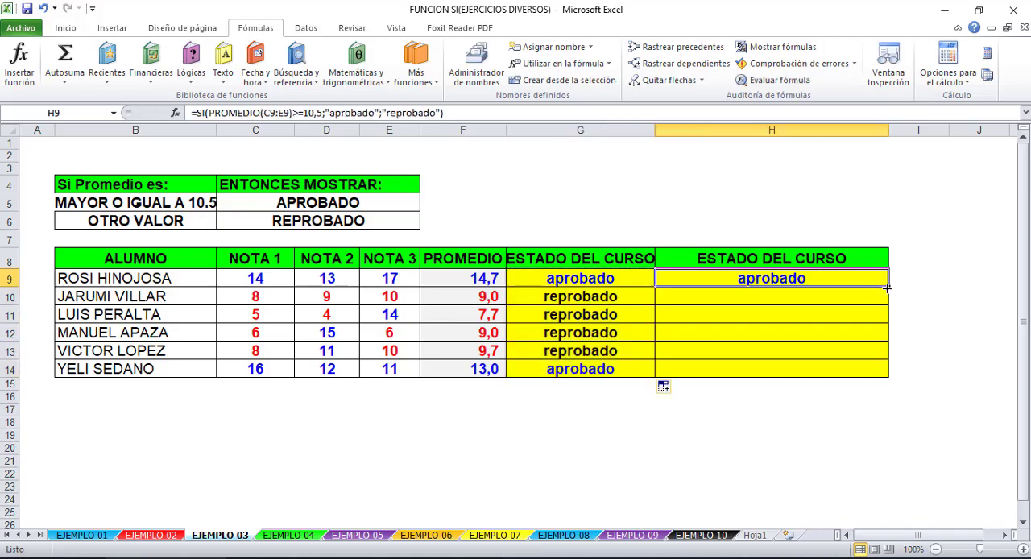
pyautogui.moveTo(888, 287); pyautogui.dragTo(881, 375)
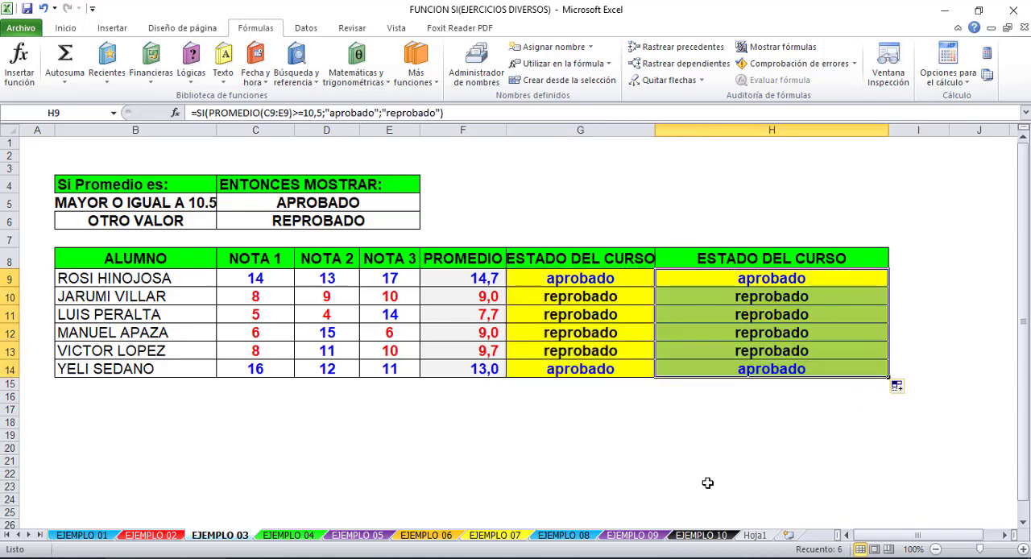
pyautogui.click(707, 484)
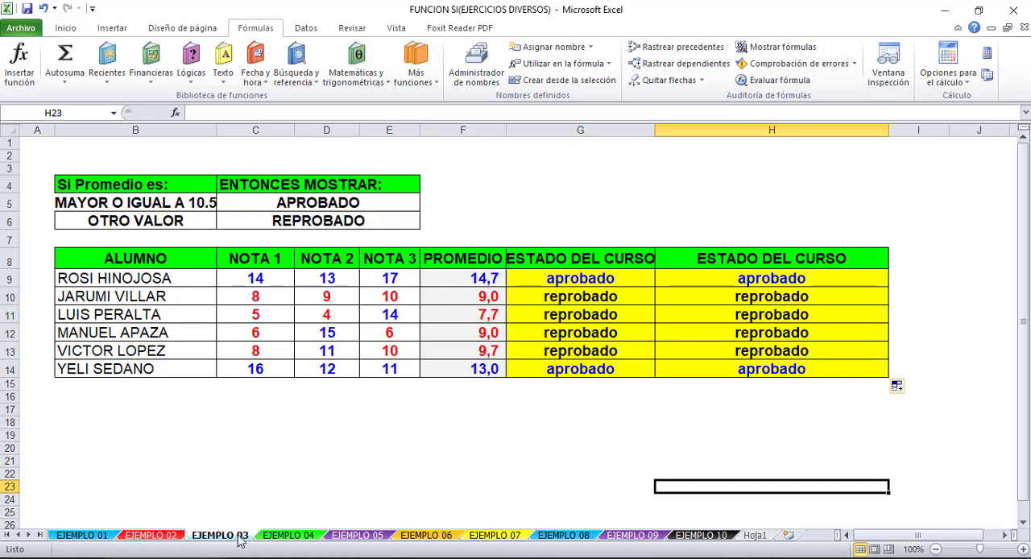
# - Switch to the EJEMPLO 04 sheet and examine the scholarship rules, grade intervals and empty PROCENTAJE DE BECA column
pyautogui.click(298, 538)
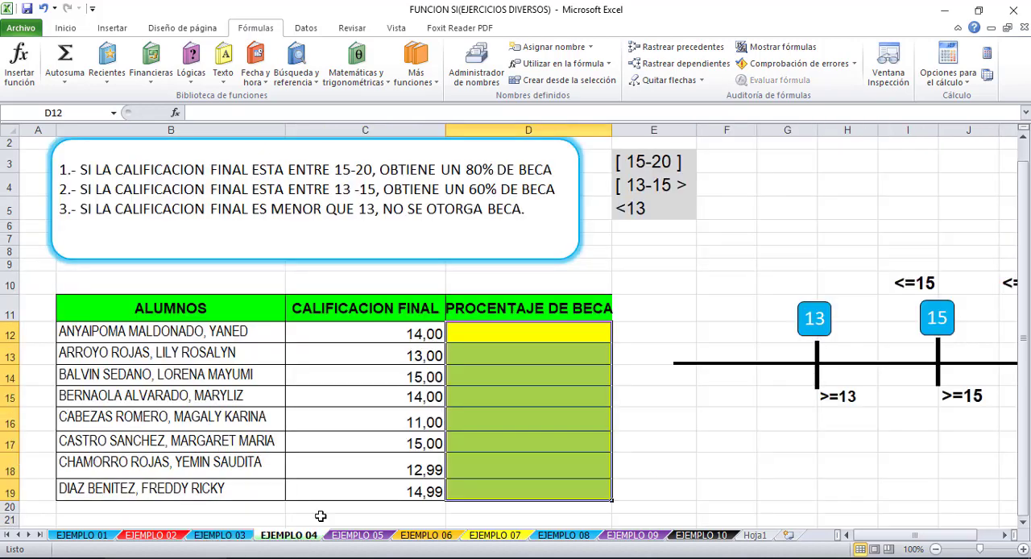
pyautogui.click(658, 394)
pyautogui.scroll(1, 660, 394)
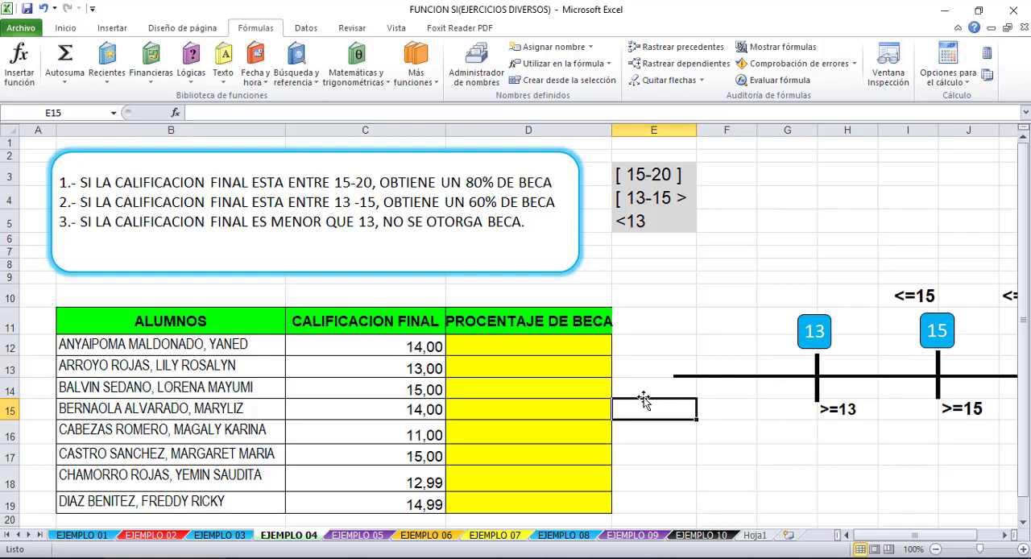
pyautogui.scroll(-4, 649, 408)
pyautogui.scroll(4, 647, 408)
pyautogui.click(559, 350)
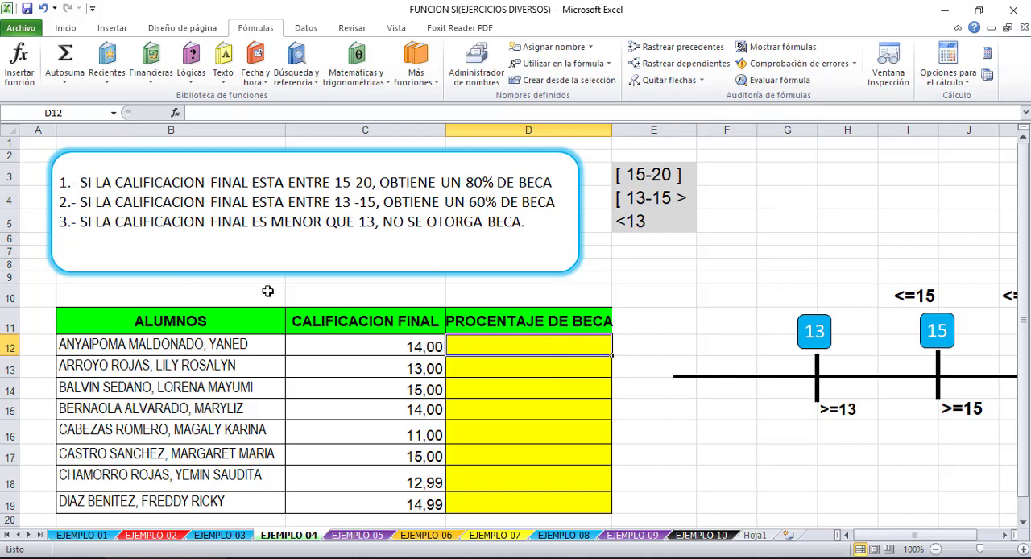
# - Review the SI formulas in G9 of the EJEMPLO 03 sheet and E8 of the EJEMPLO 02 sheet
pyautogui.click(246, 536)
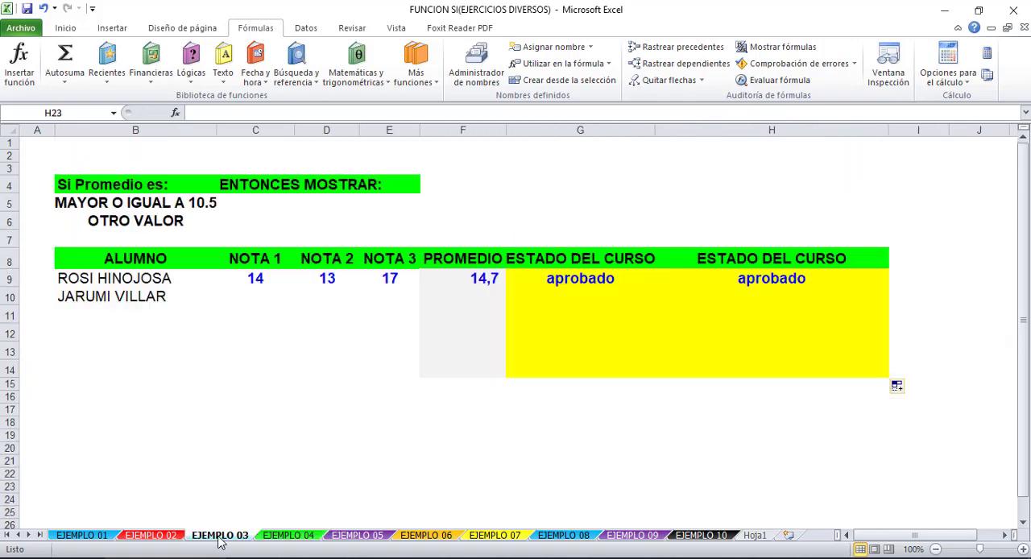
pyautogui.click(564, 280)
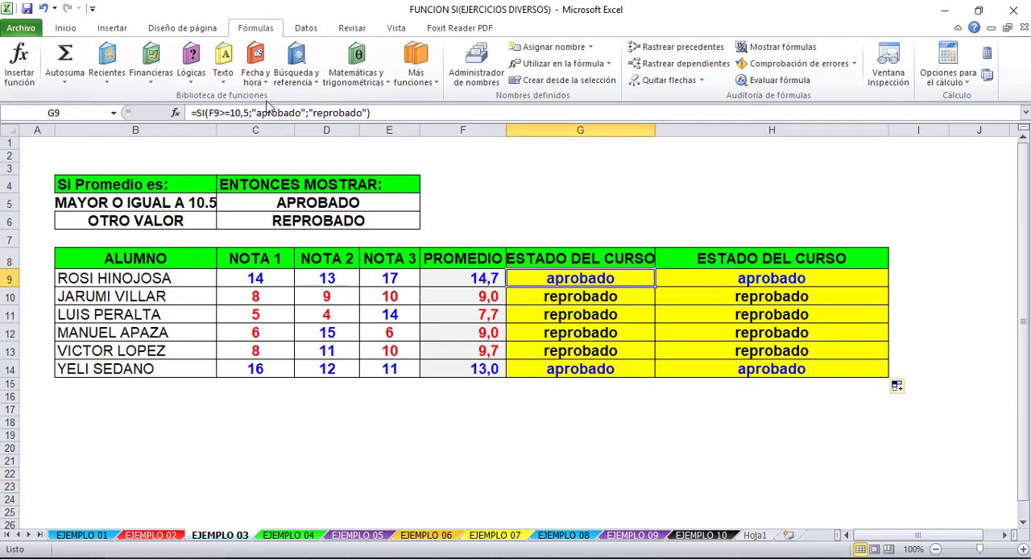
pyautogui.click(271, 113)
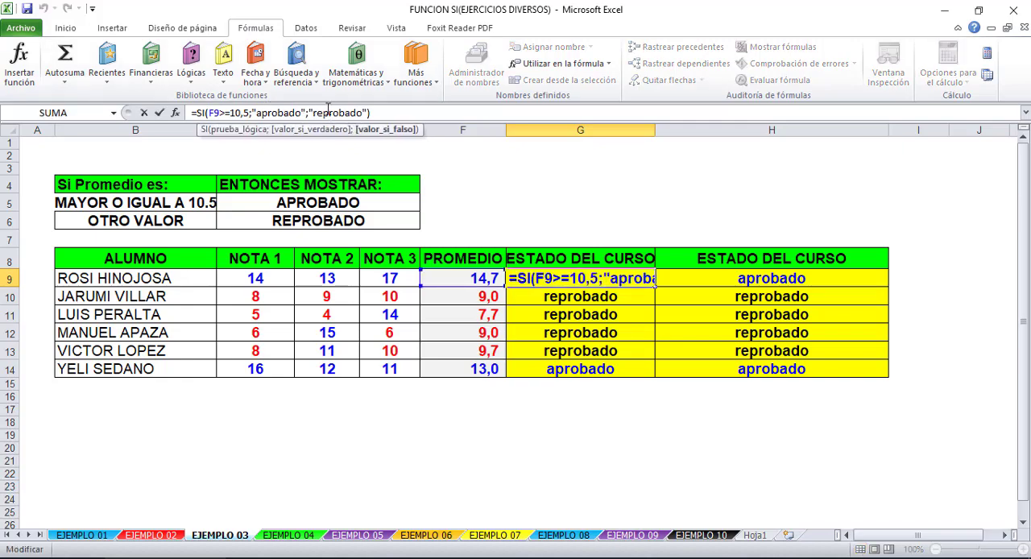
pyautogui.click(277, 114)
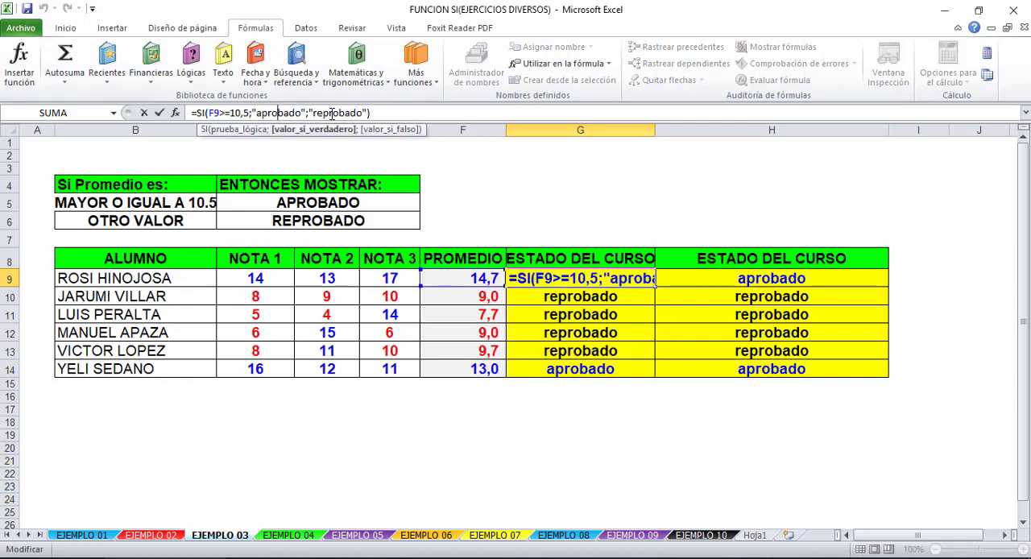
pyautogui.click(314, 113)
pyautogui.click(158, 538)
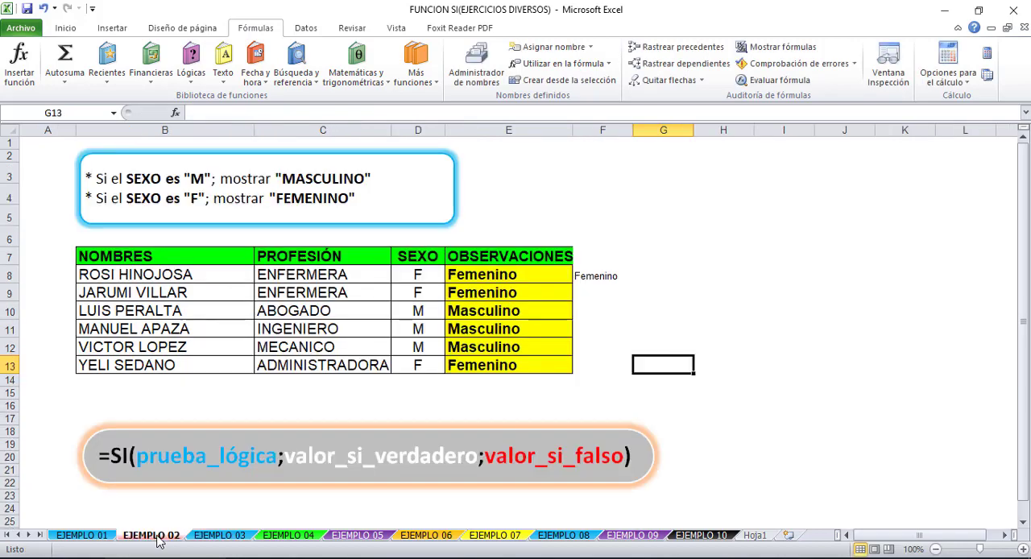
pyautogui.click(512, 273)
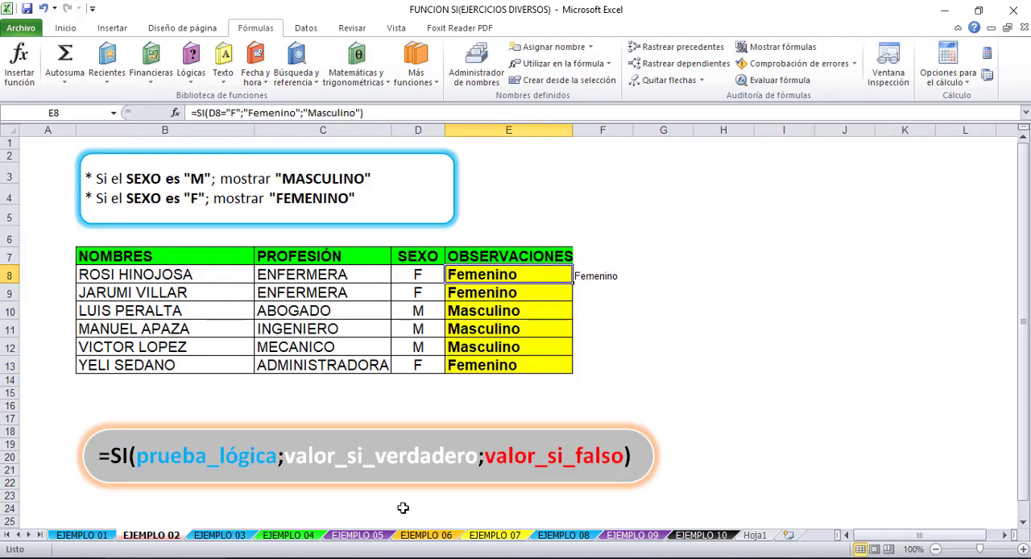
# - Return to the EJEMPLO 04 sheet and examine the scholarship rules, the number line and the PROCENTAJE DE BECA column
pyautogui.click(290, 533)
pyautogui.click(667, 436)
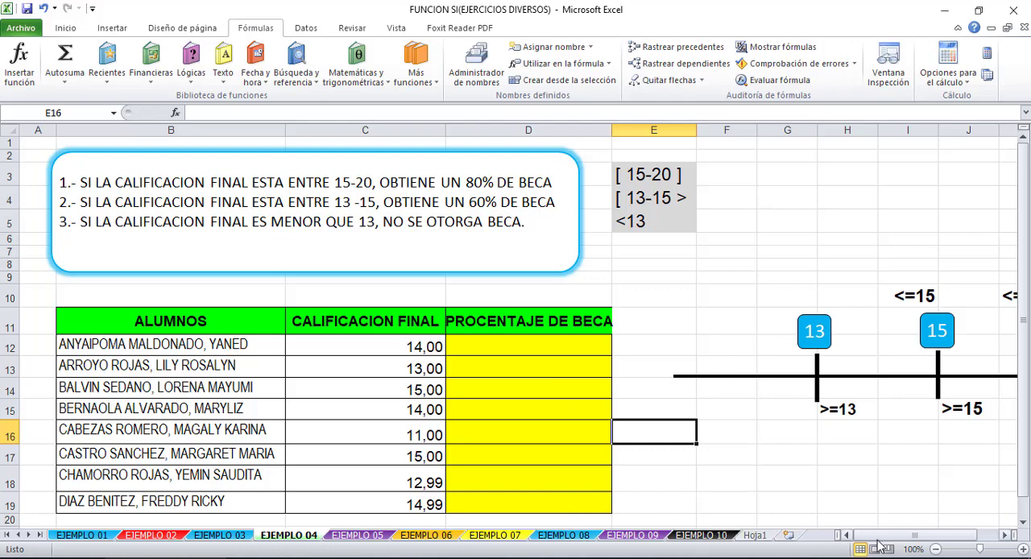
pyautogui.moveTo(878, 537); pyautogui.dragTo(881, 543)
pyautogui.click(712, 334)
pyautogui.click(674, 321)
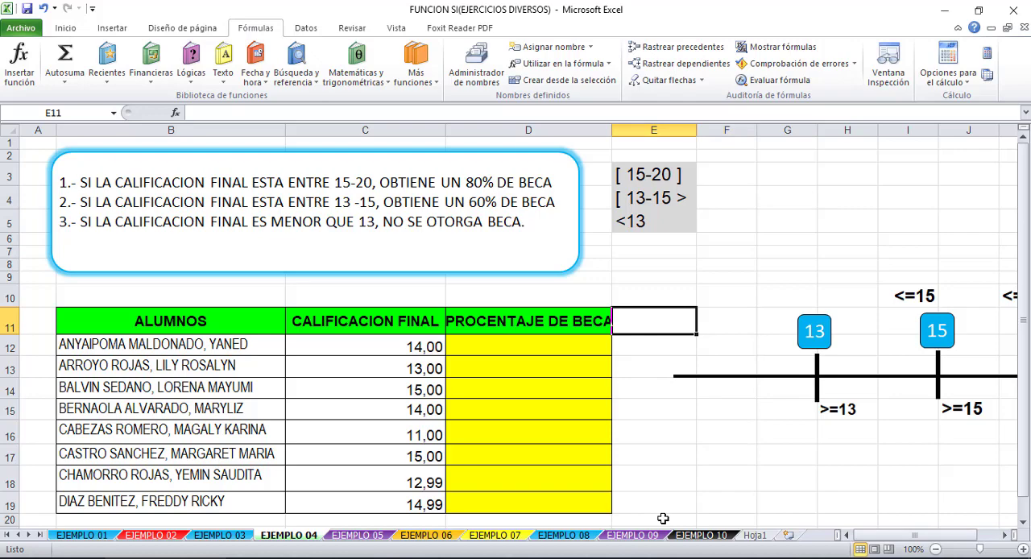
pyautogui.click(715, 256)
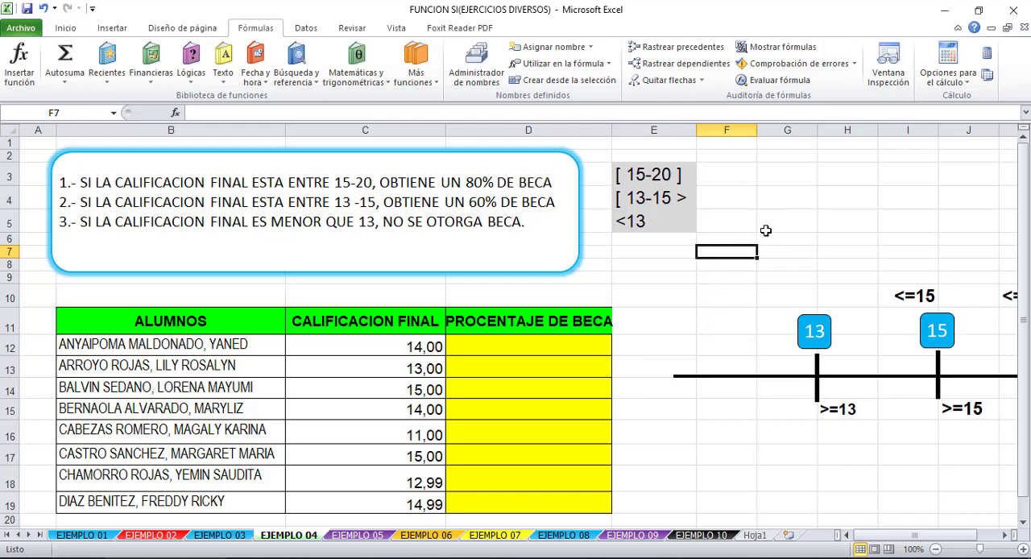
pyautogui.click(716, 430)
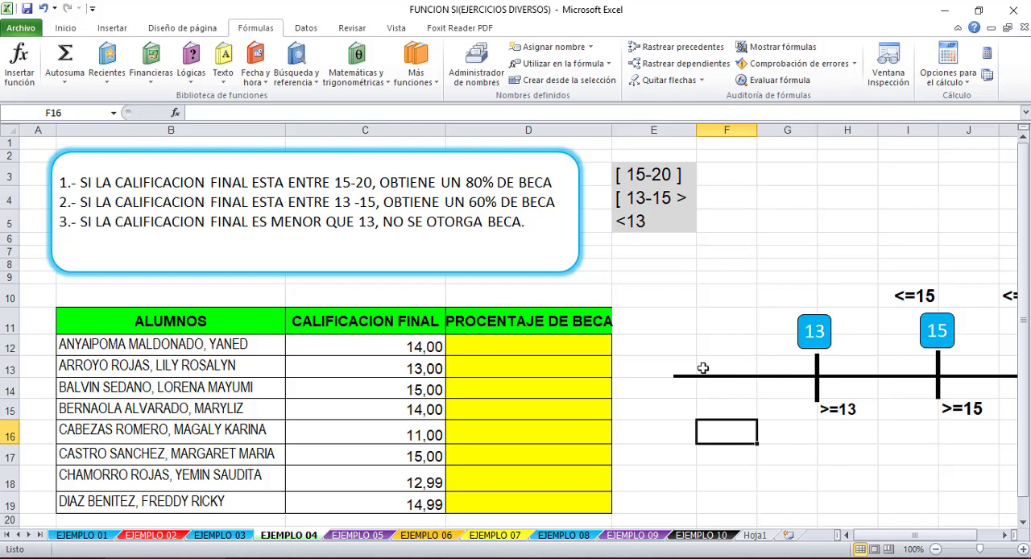
pyautogui.click(553, 346)
pyautogui.click(644, 413)
pyautogui.click(536, 339)
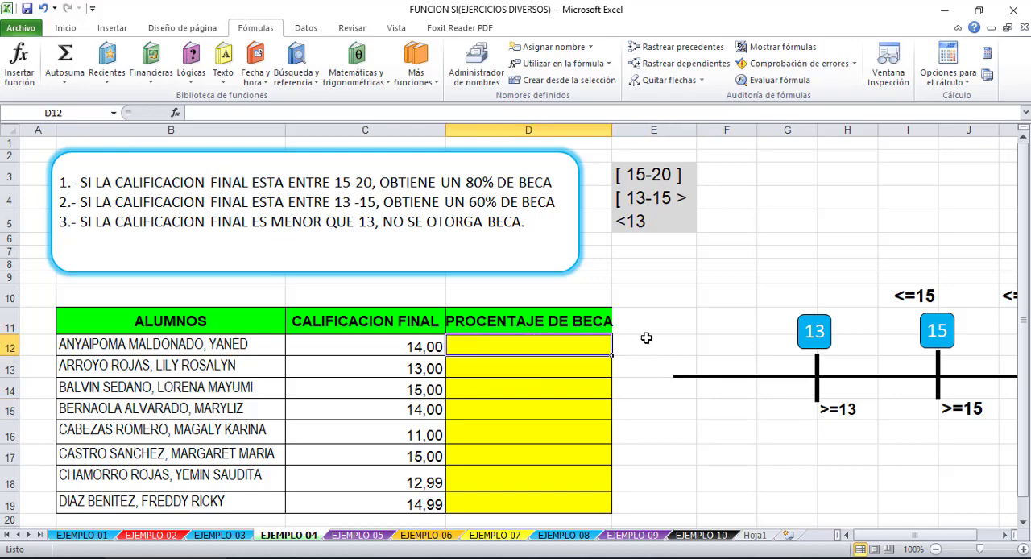
pyautogui.click(646, 342)
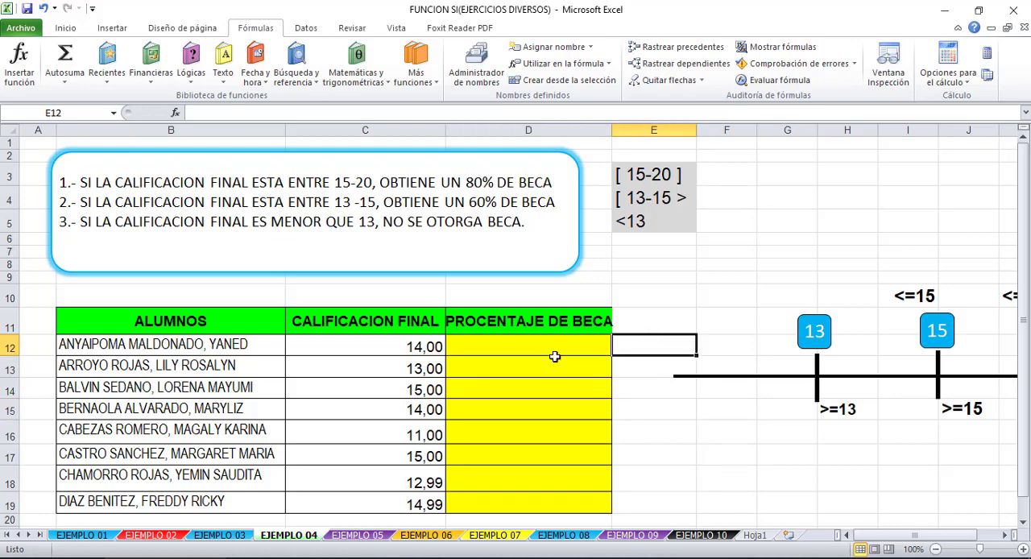
# - Remove the fill color from the PROCENTAJE DE BECA cells D12:D19
pyautogui.moveTo(554, 351); pyautogui.dragTo(549, 503)
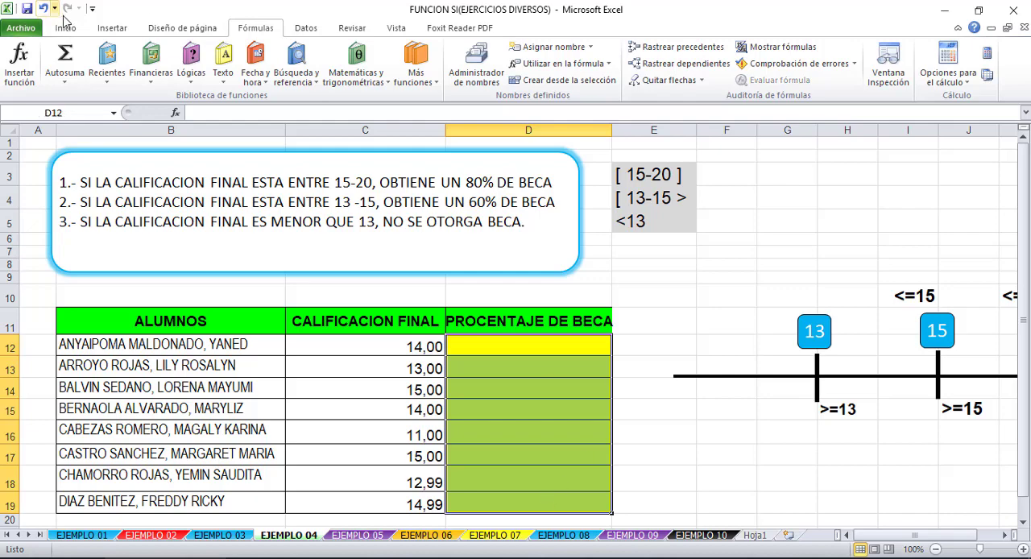
pyautogui.click(65, 27)
pyautogui.click(240, 74)
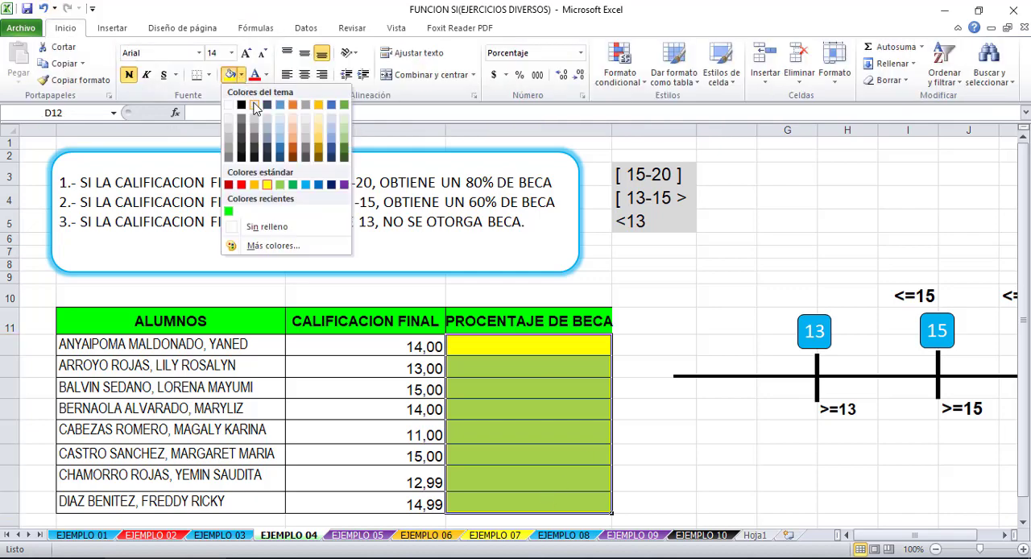
pyautogui.click(272, 223)
pyautogui.click(726, 431)
# - Start an SI formula in D12 with =si(
pyautogui.click(509, 347)
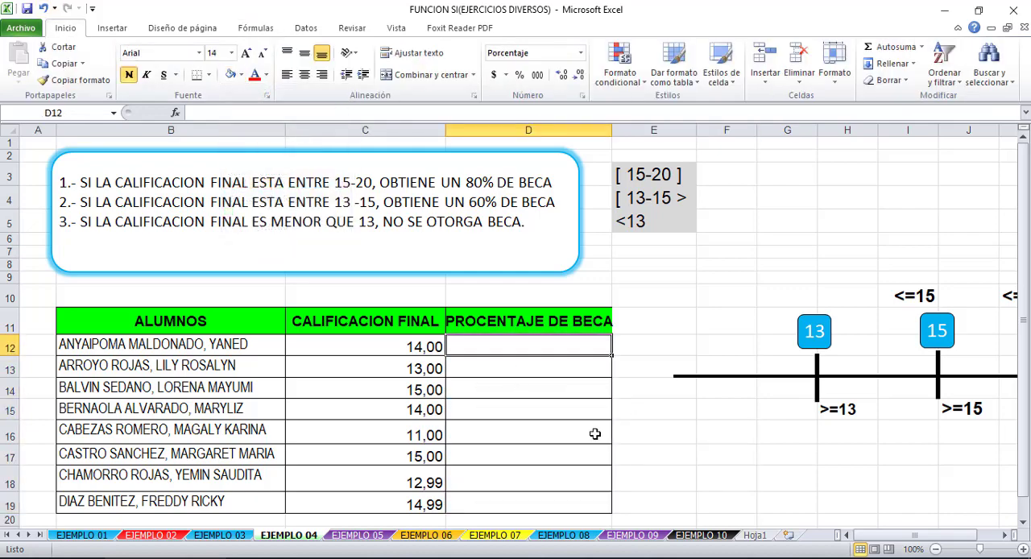
pyautogui.write('=si')
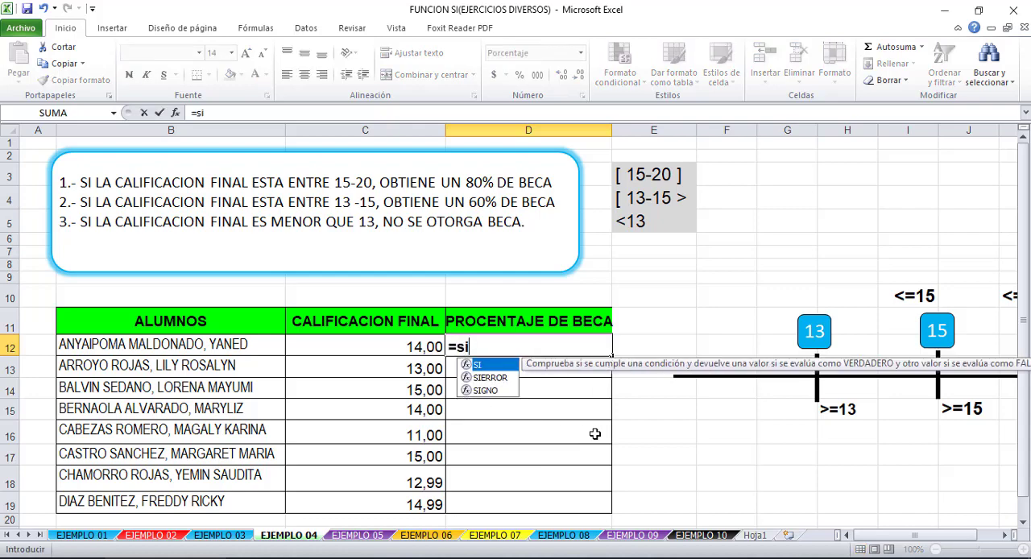
pyautogui.write('(')
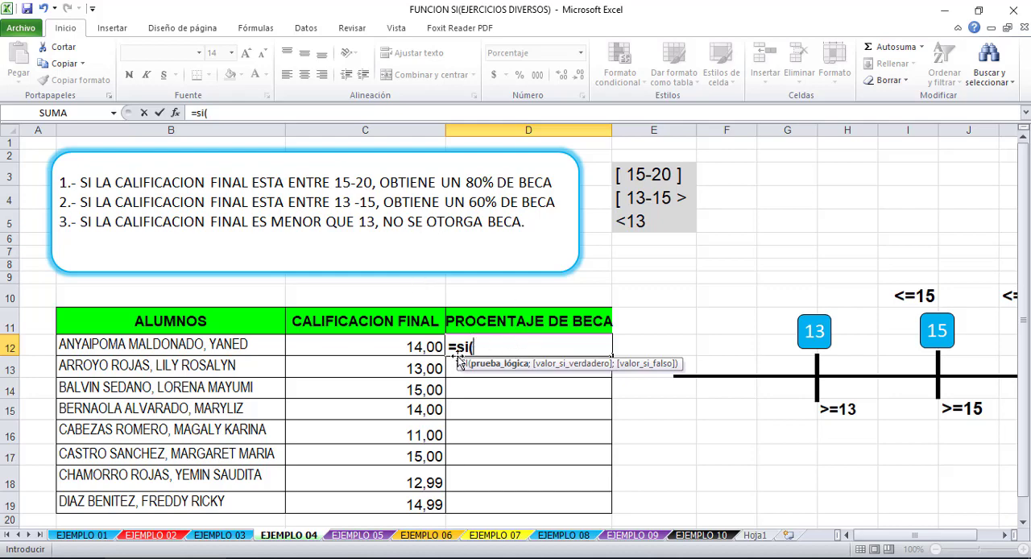
pyautogui.click(395, 347)
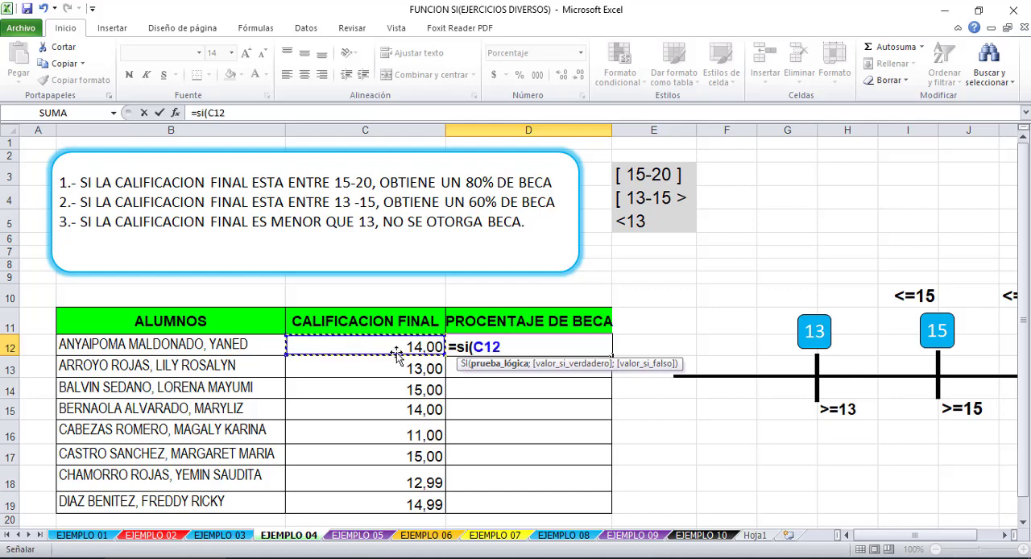
pyautogui.write('>15')
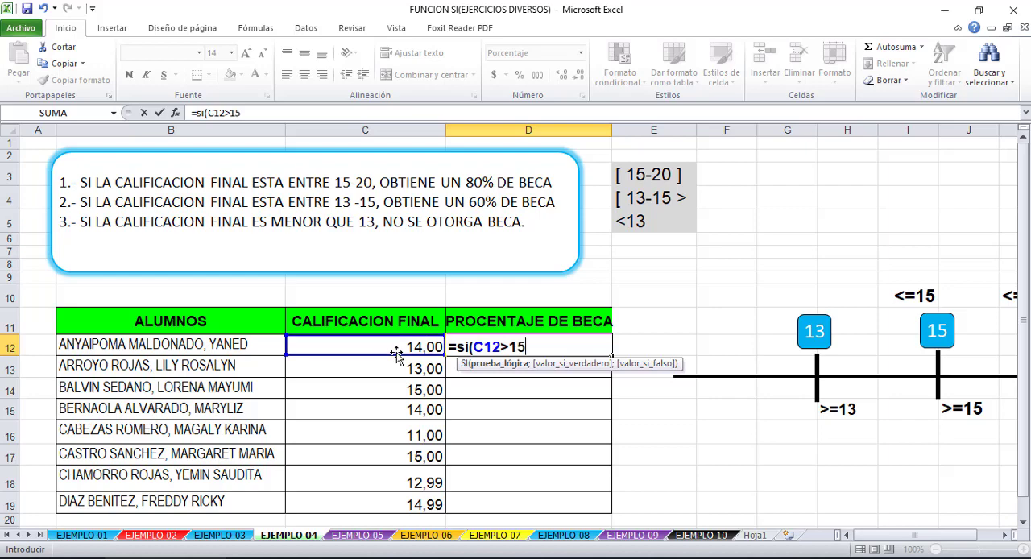
pyautogui.write('<20')
pyautogui.press('BackSpace')
pyautogui.press('BackSpace')
pyautogui.press('BackSpace')
pyautogui.press('BackSpace')
pyautogui.press('BackSpace')
pyautogui.press('BackSpace')
pyautogui.press('BackSpace')
pyautogui.press('BackSpace')
pyautogui.press('BackSpace')
pyautogui.write('C')
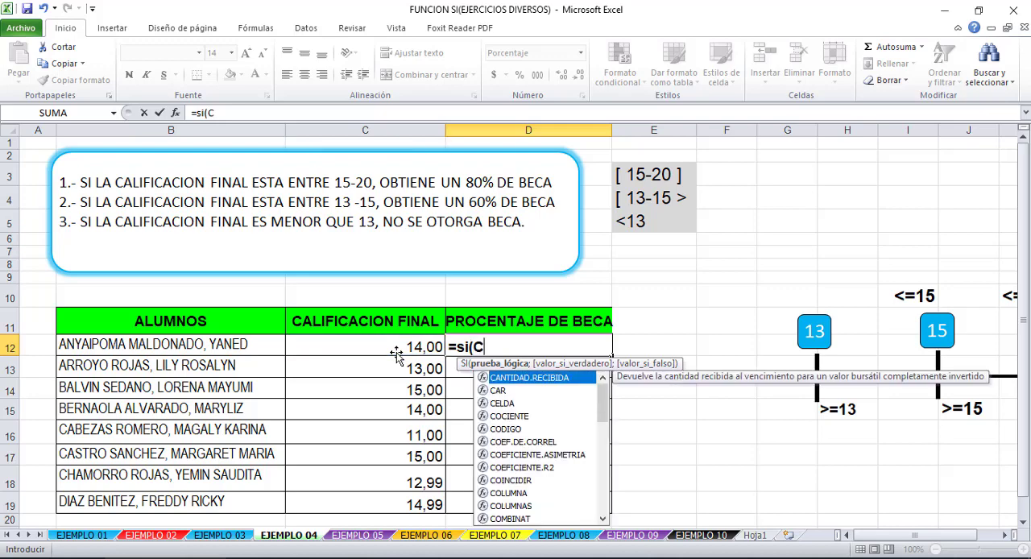
pyautogui.press('BackSpace')
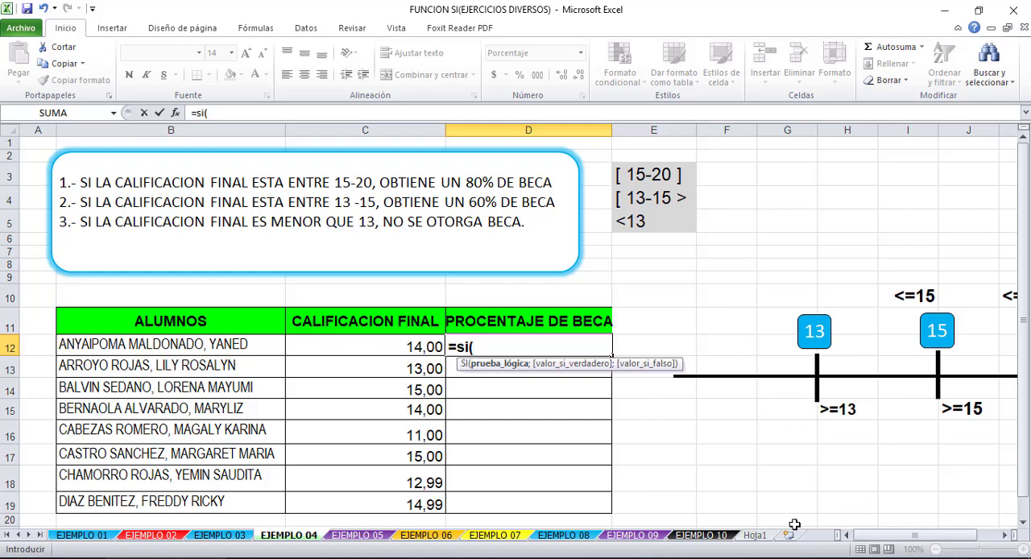
pyautogui.write('C')
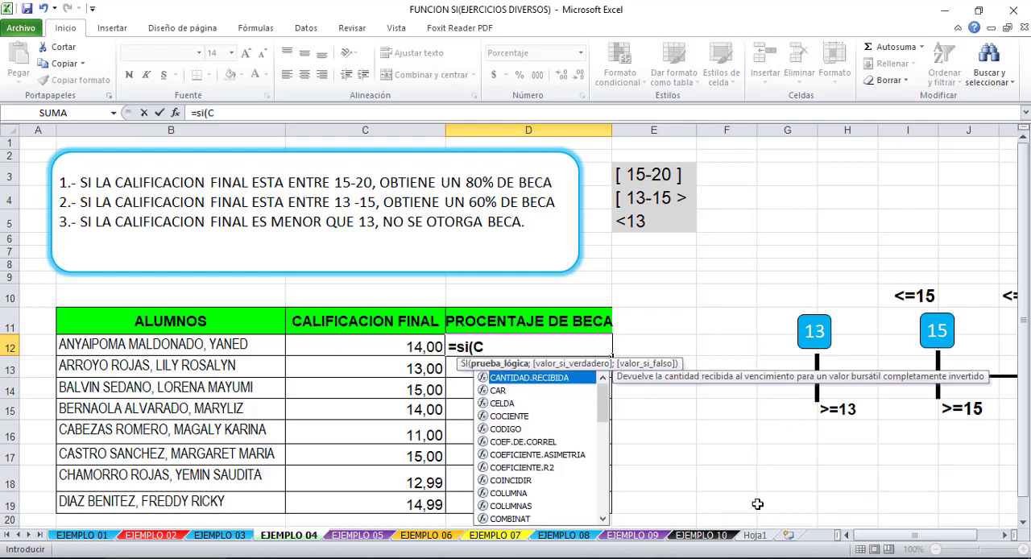
pyautogui.press('BackSpace')
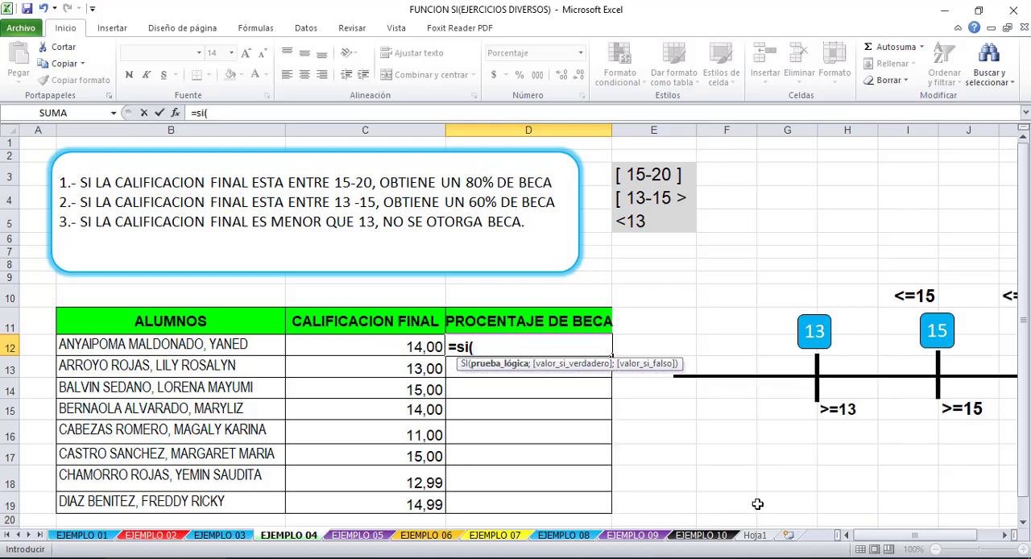
# - Enter C12>15 as the logical test of the D12 formula, followed by a semicolon
pyautogui.click(351, 348)
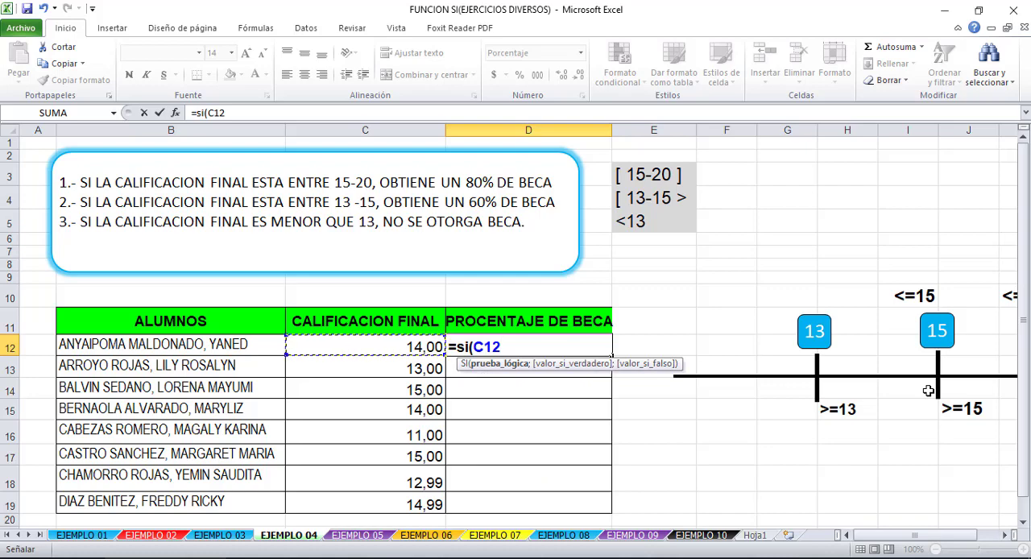
pyautogui.write('<')
pyautogui.press('BackSpace')
pyautogui.write('>15')
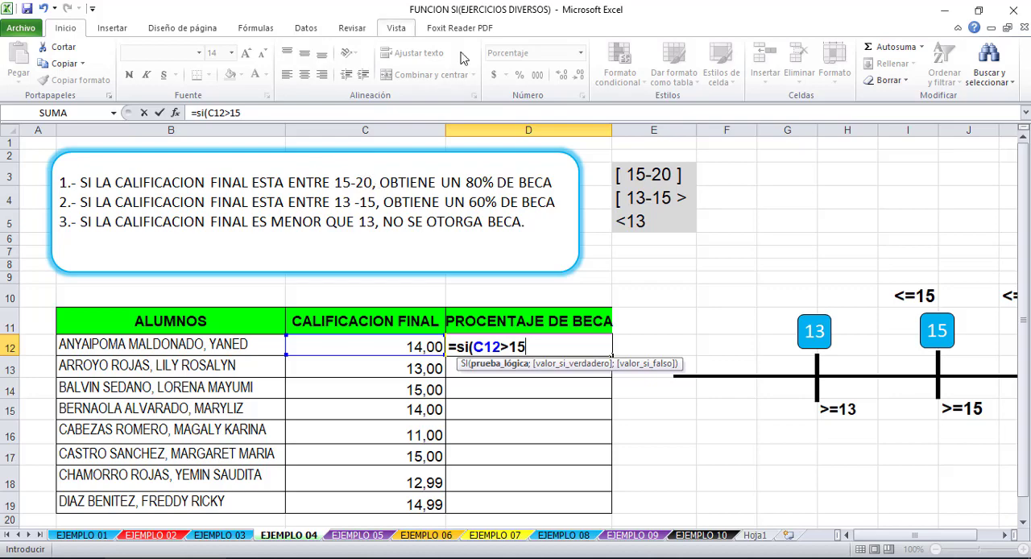
pyautogui.write(';')
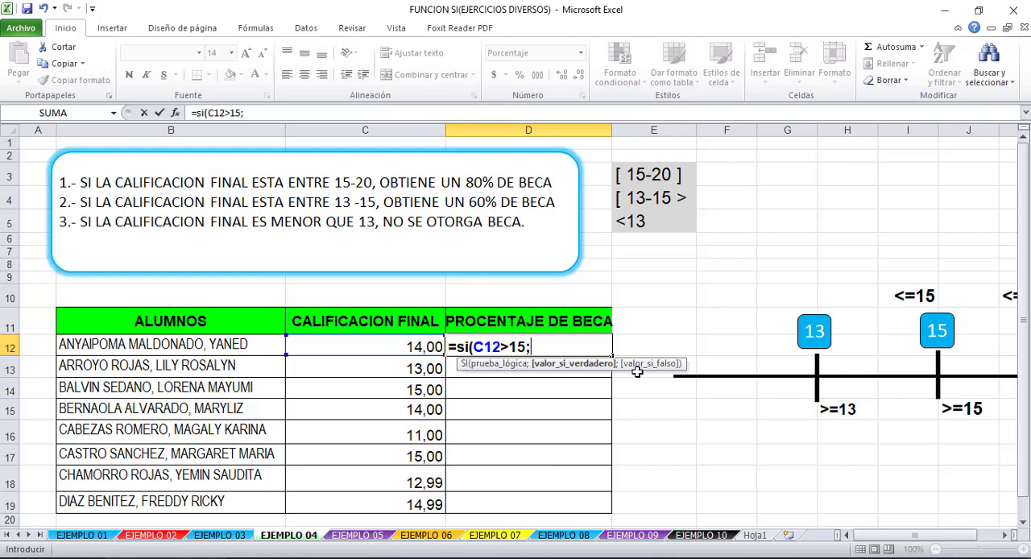
pyautogui.write('"')
pyautogui.write('80%')
# - Enter "80%" as the value-if-true argument of the D12 formula, enclosed in both quotation marks
pyautogui.press('Return')
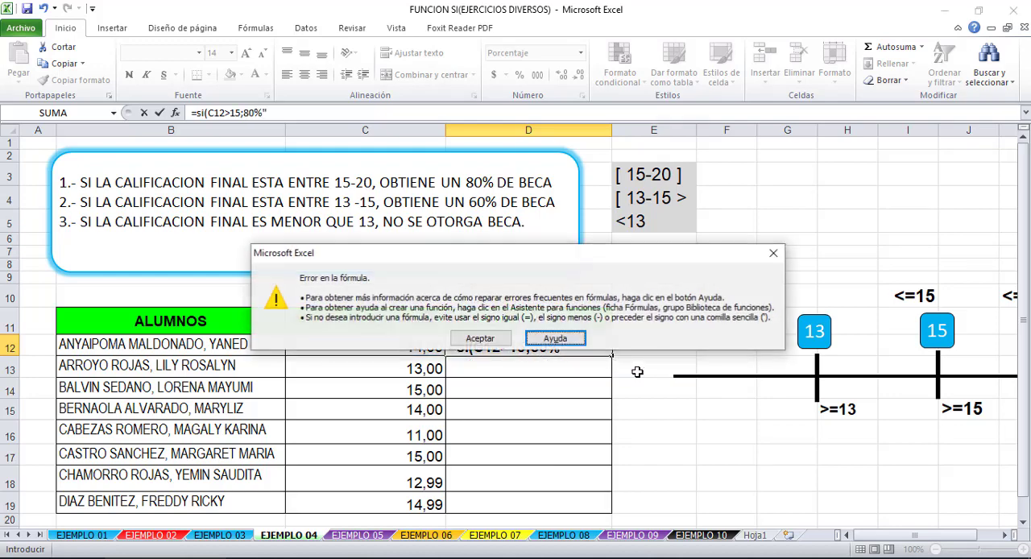
pyautogui.press('Tab')
pyautogui.press('Return')
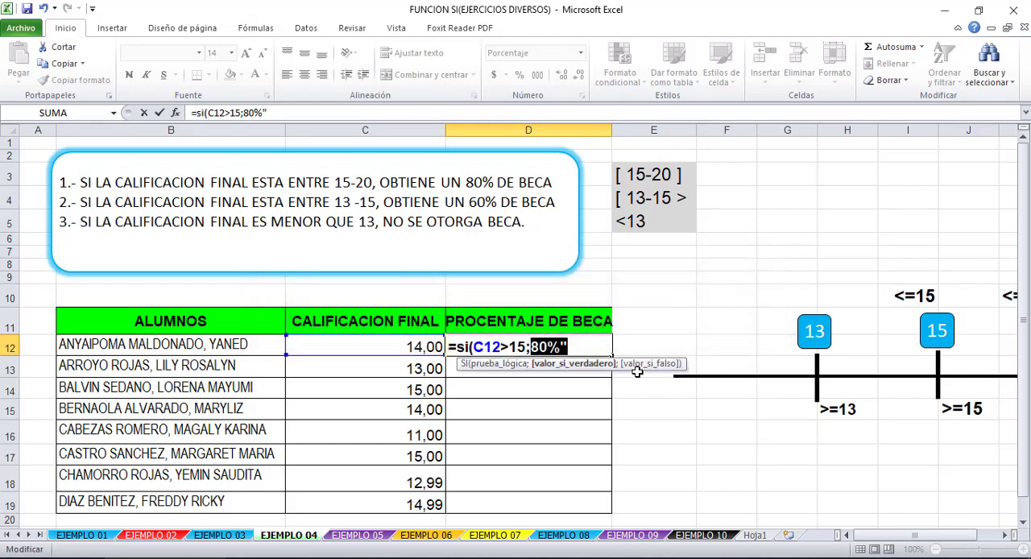
pyautogui.press('Right')
pyautogui.write('"')
pyautogui.press('Right')
pyautogui.press('Right')
pyautogui.press('Right')
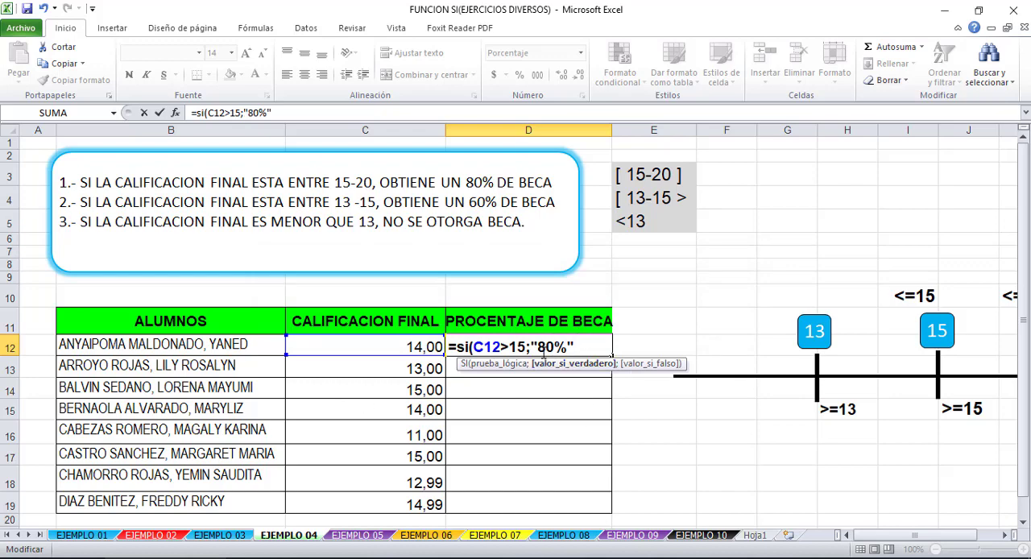
pyautogui.moveTo(538, 346); pyautogui.dragTo(567, 347)
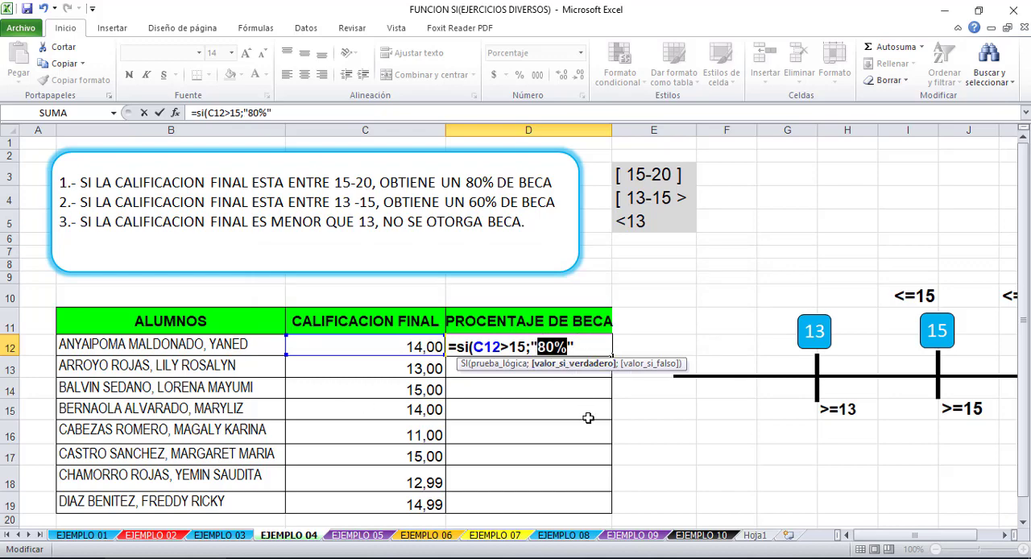
pyautogui.click(598, 339)
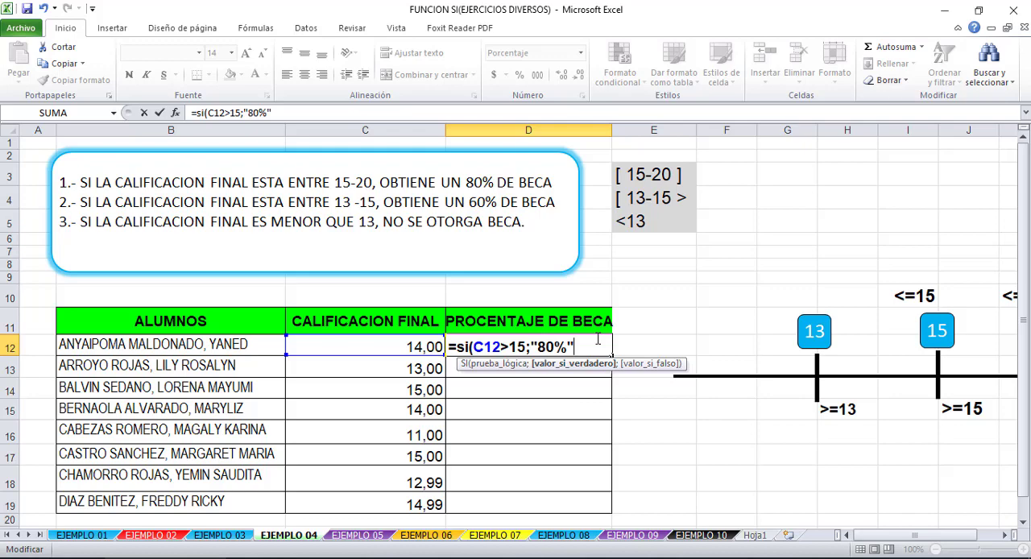
# - Nest a second SI as the value-if-false argument of the D12 formula, with C12>13 as its logical test
pyautogui.write(';')
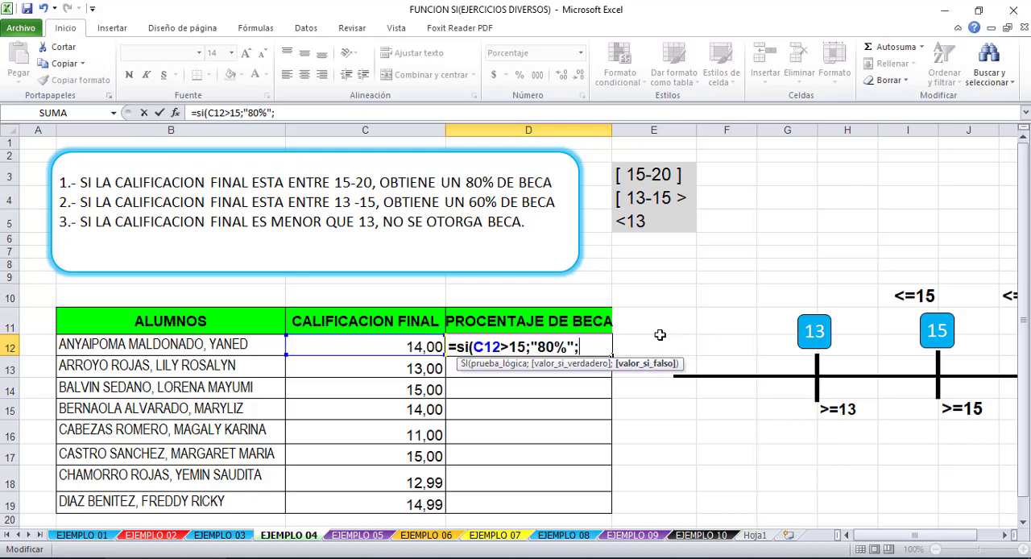
pyautogui.write('si')
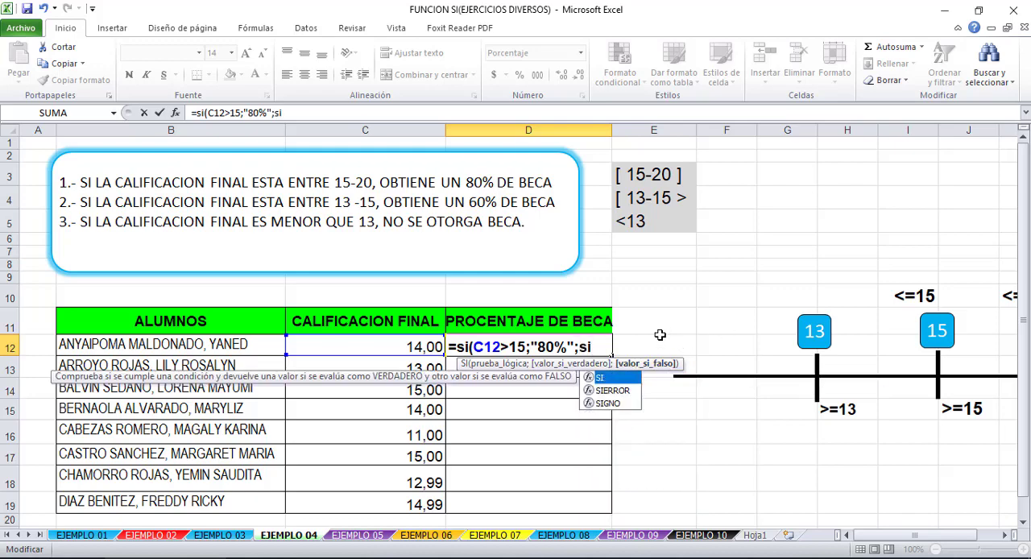
pyautogui.write('(')
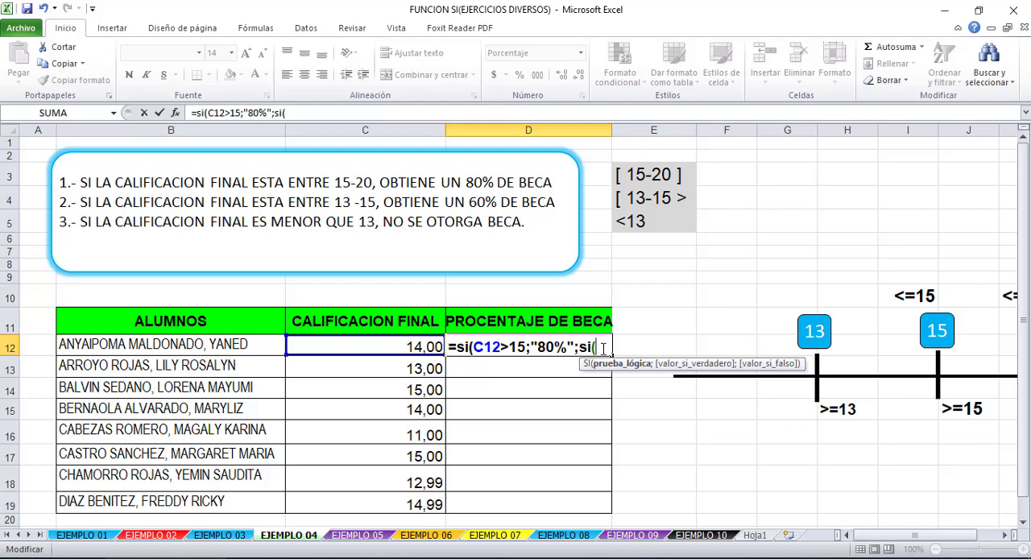
pyautogui.press('BackSpace')
pyautogui.press('BackSpace')
pyautogui.write('i(')
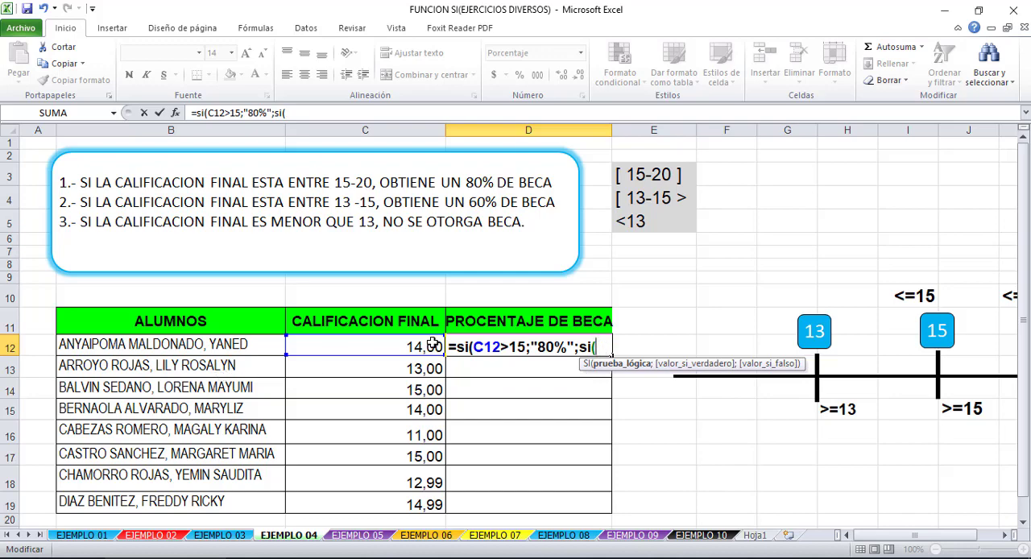
pyautogui.click(399, 346)
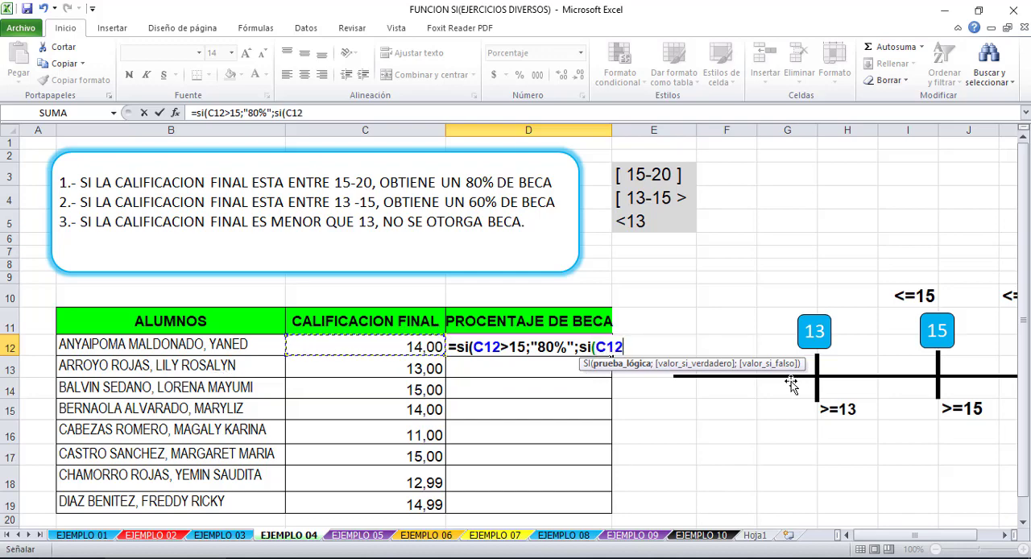
pyautogui.write('>13')
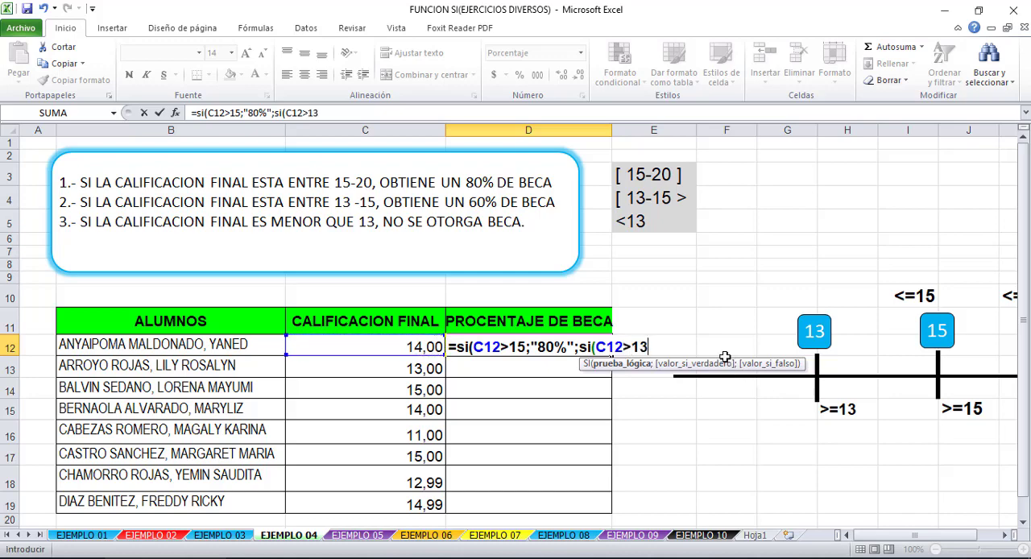
pyautogui.write(';')
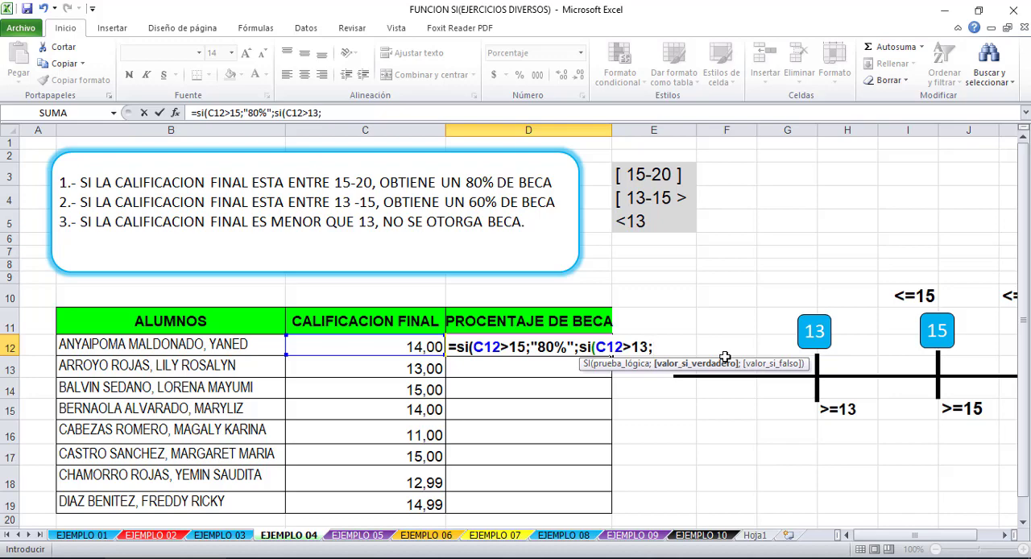
pyautogui.write('60%;')
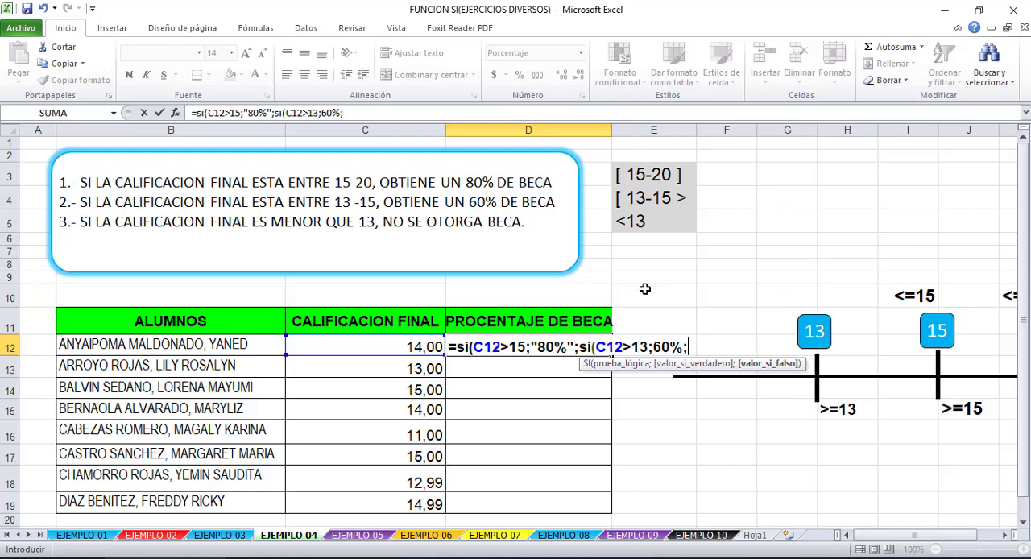
# - Give the nested SI 60% if true and "no se otorga beca" if false, and enter the D12 formula with the proposed parenthesis correction
pyautogui.write('"no se')
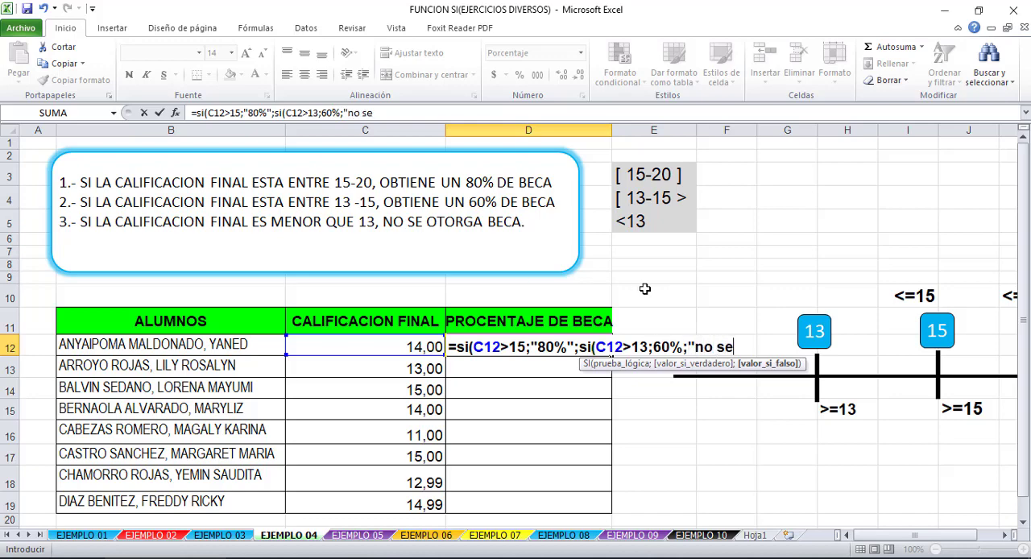
pyautogui.write(' otorga beca"')
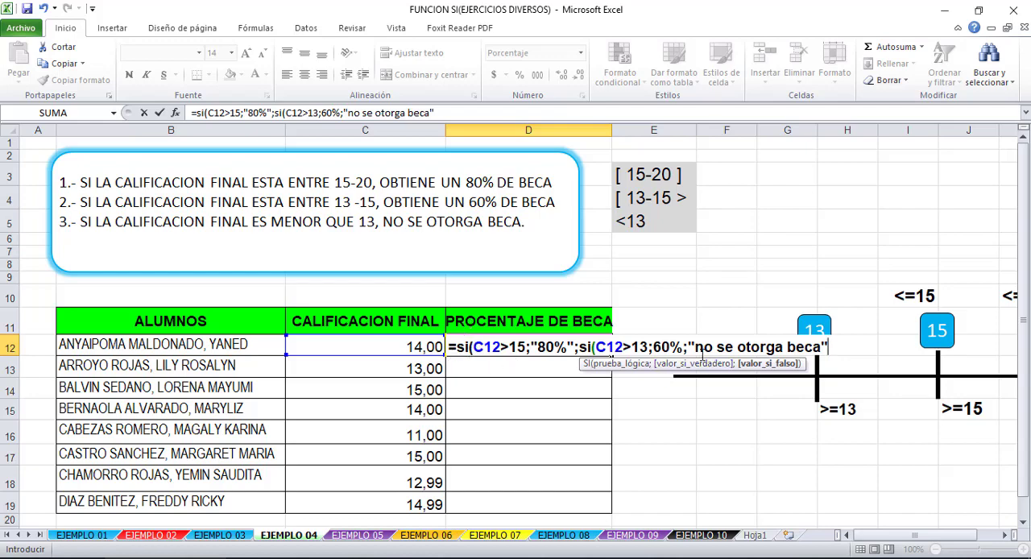
pyautogui.press('Return')
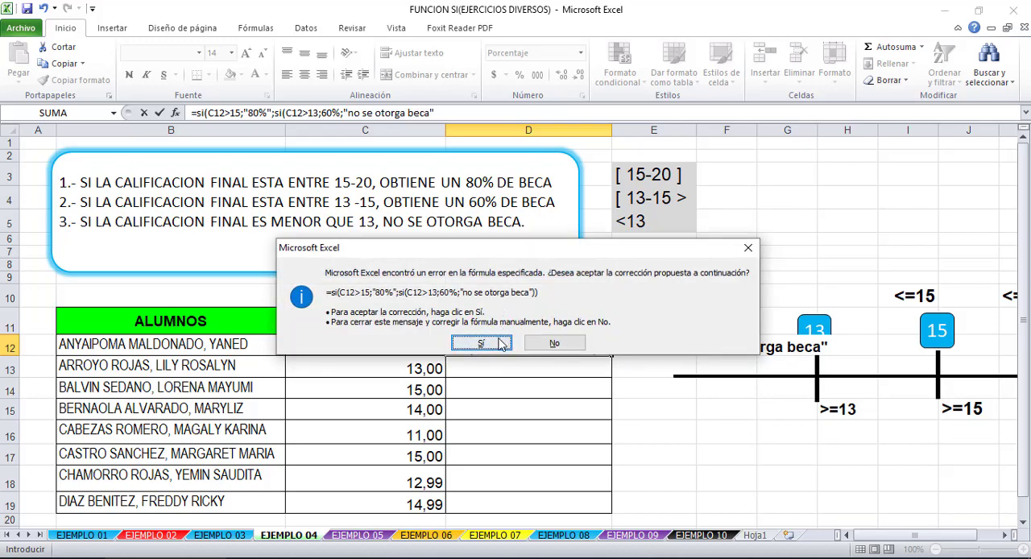
pyautogui.click(490, 340)
pyautogui.click(524, 344)
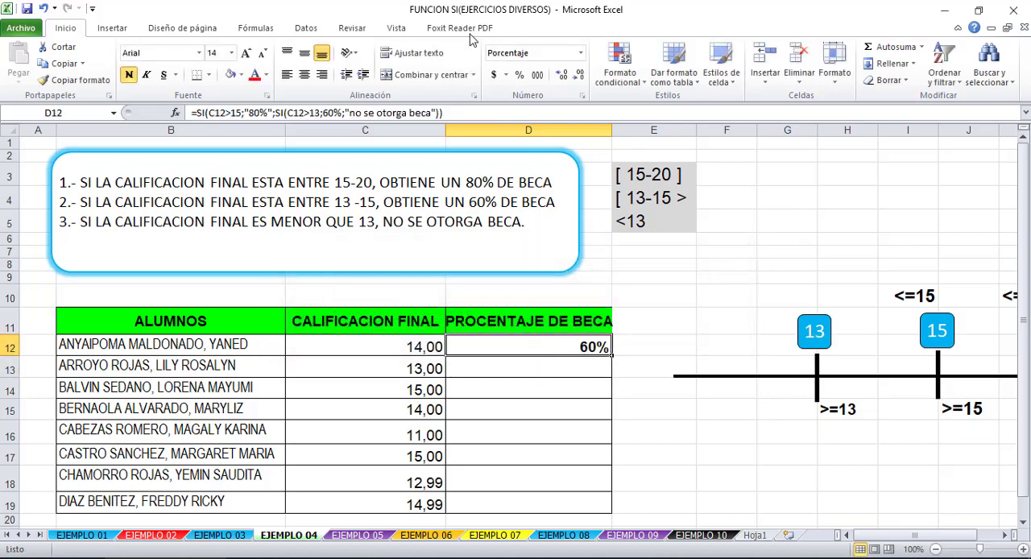
# - Examine the closing parentheses of the D12 formula and the extent of the nested SI each one encloses
pyautogui.click(456, 114)
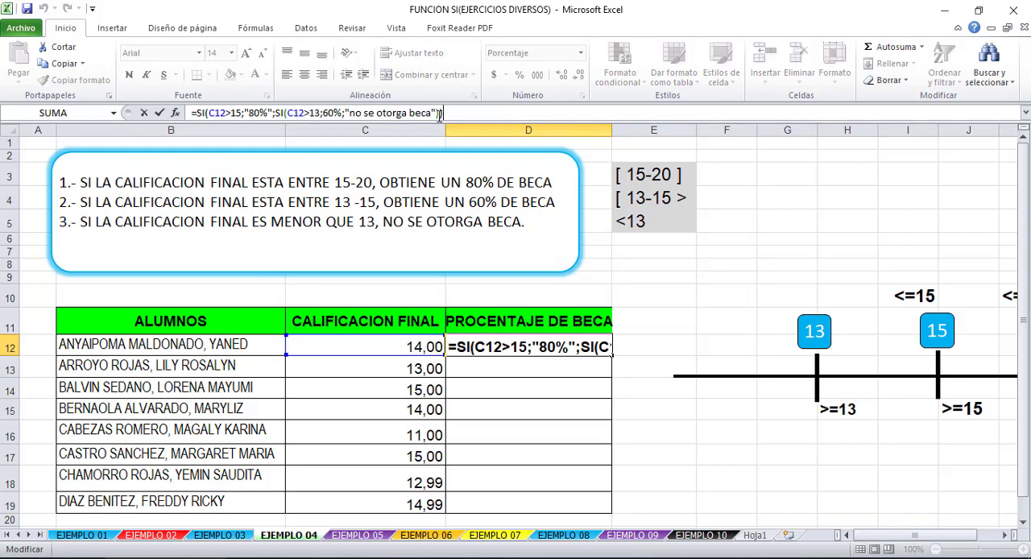
pyautogui.click(439, 113)
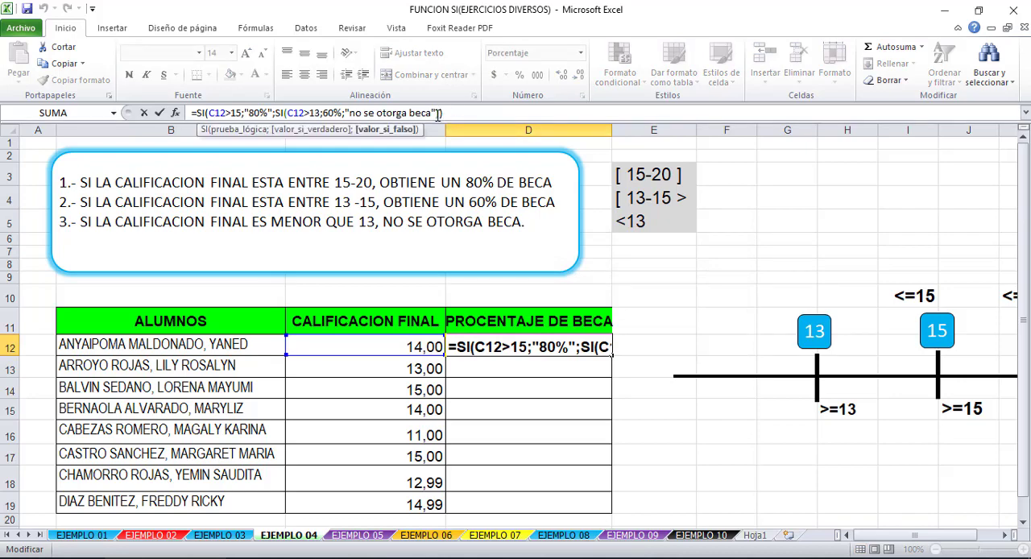
pyautogui.click(436, 115)
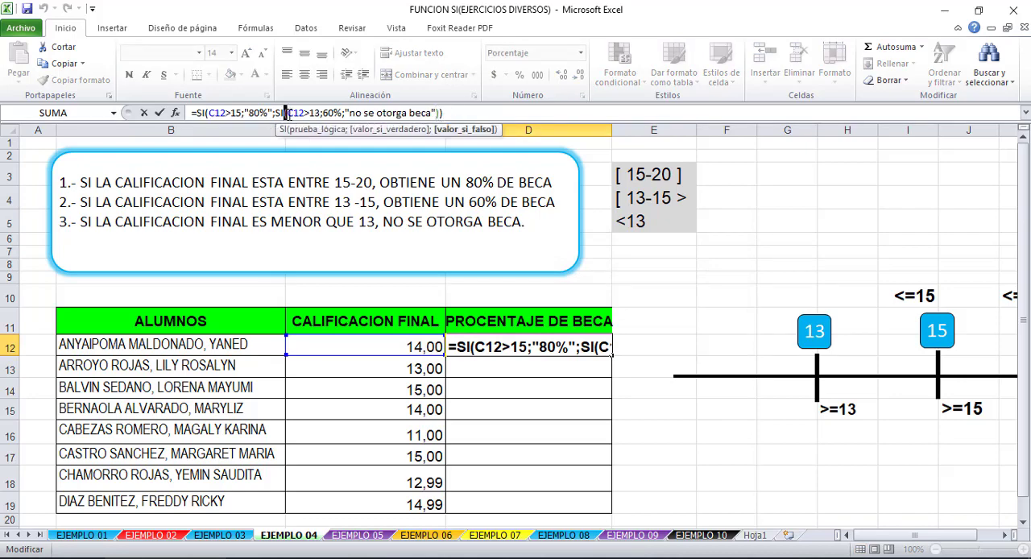
pyautogui.click(440, 113)
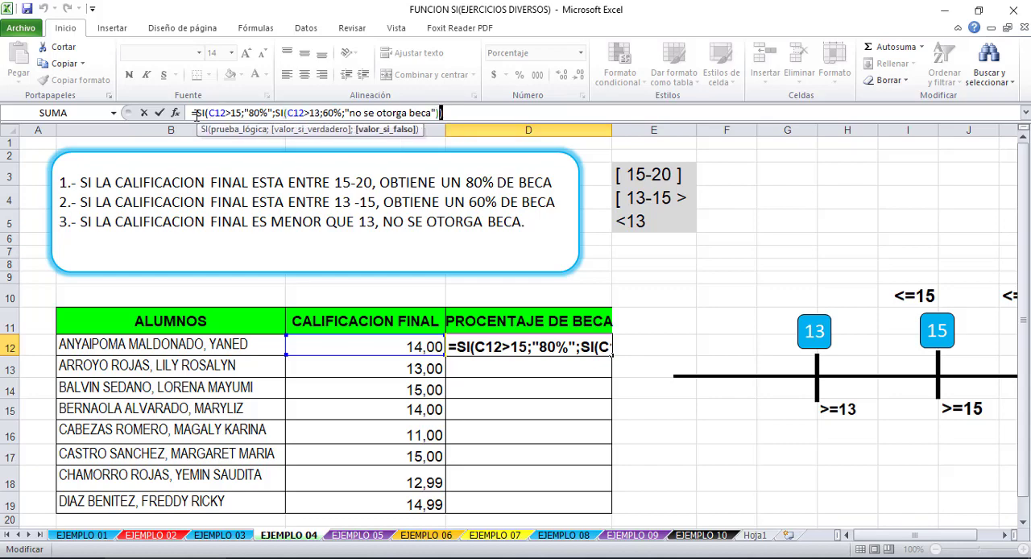
pyautogui.write(')')
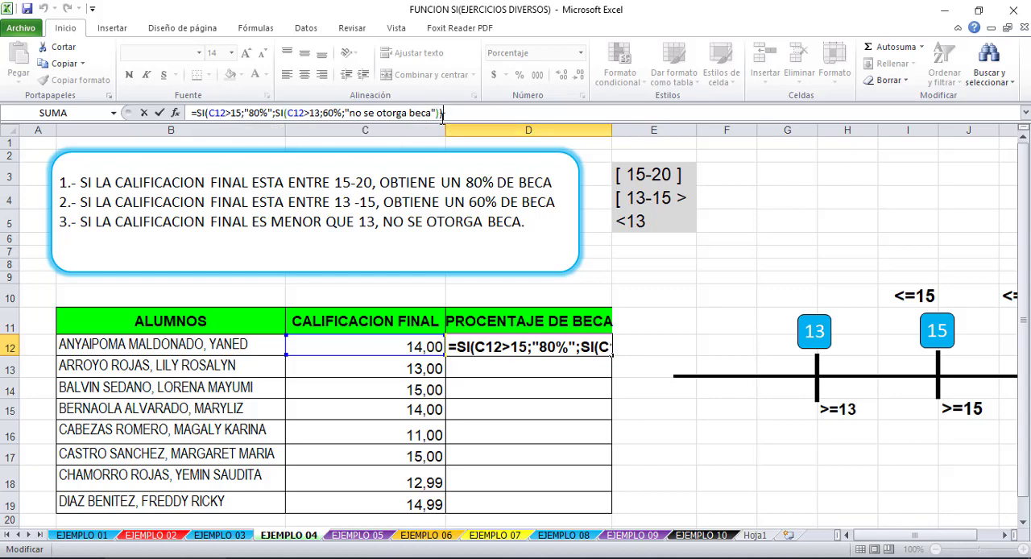
pyautogui.moveTo(437, 114); pyautogui.dragTo(276, 114)
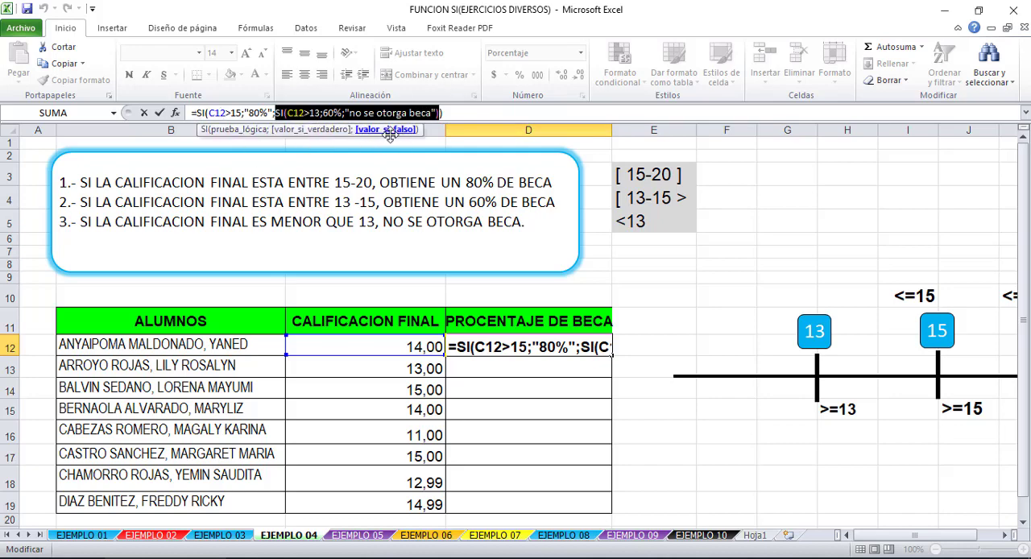
pyautogui.click(433, 113)
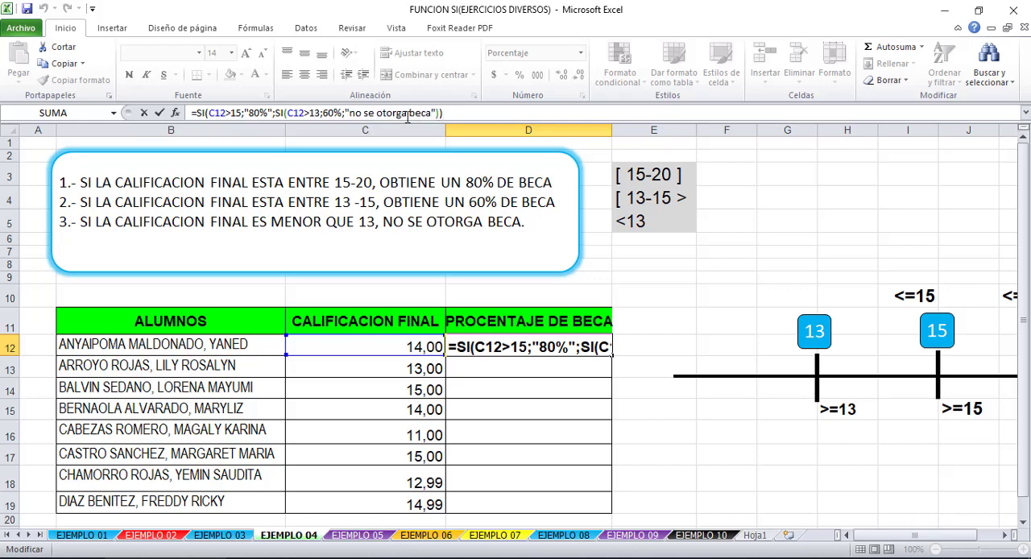
pyautogui.moveTo(436, 114); pyautogui.dragTo(342, 114)
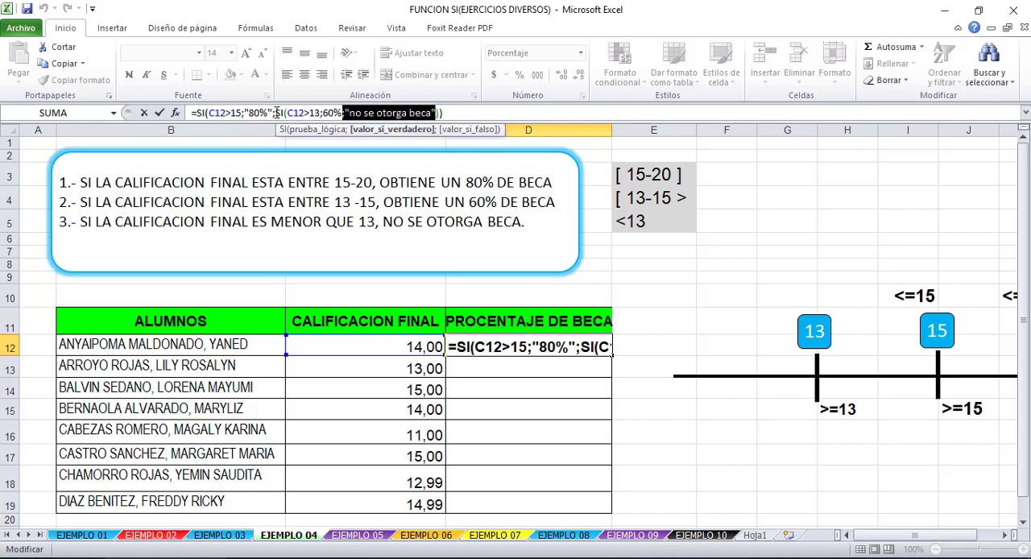
pyautogui.moveTo(275, 113); pyautogui.dragTo(443, 113)
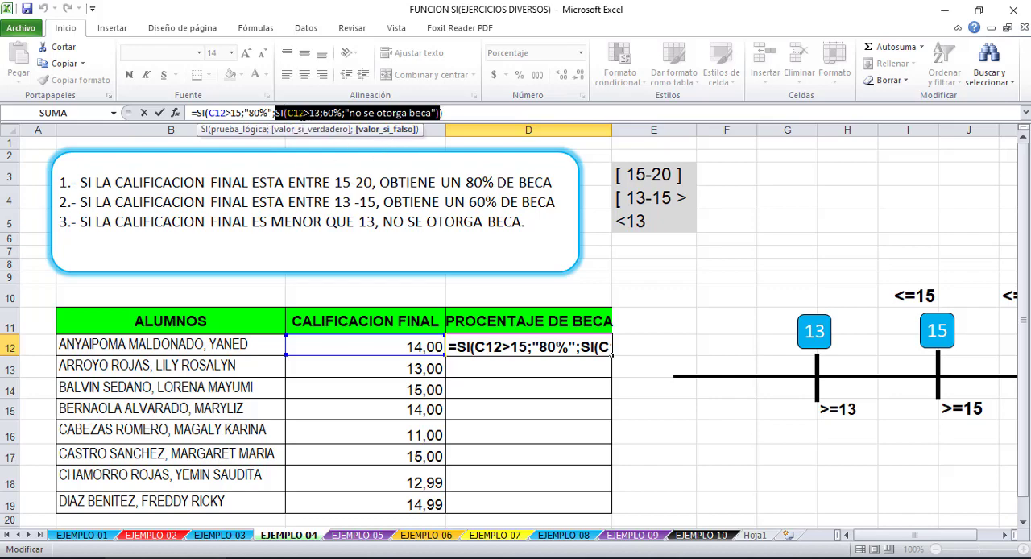
# - Examine the logical test, value-if-true and value-if-false arguments of the outer and nested SI in the D12 formula
pyautogui.click(302, 113)
pyautogui.click(246, 115)
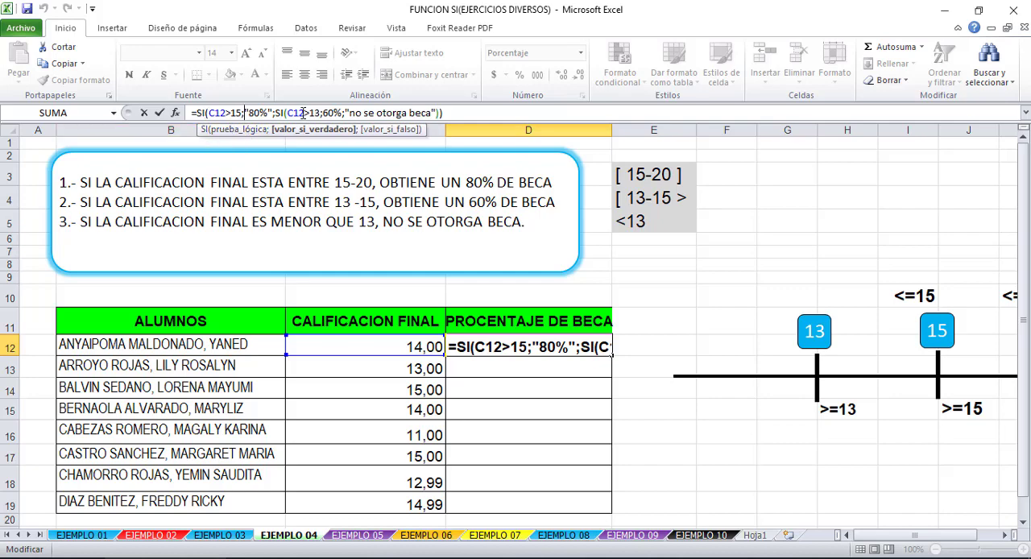
pyautogui.click(302, 114)
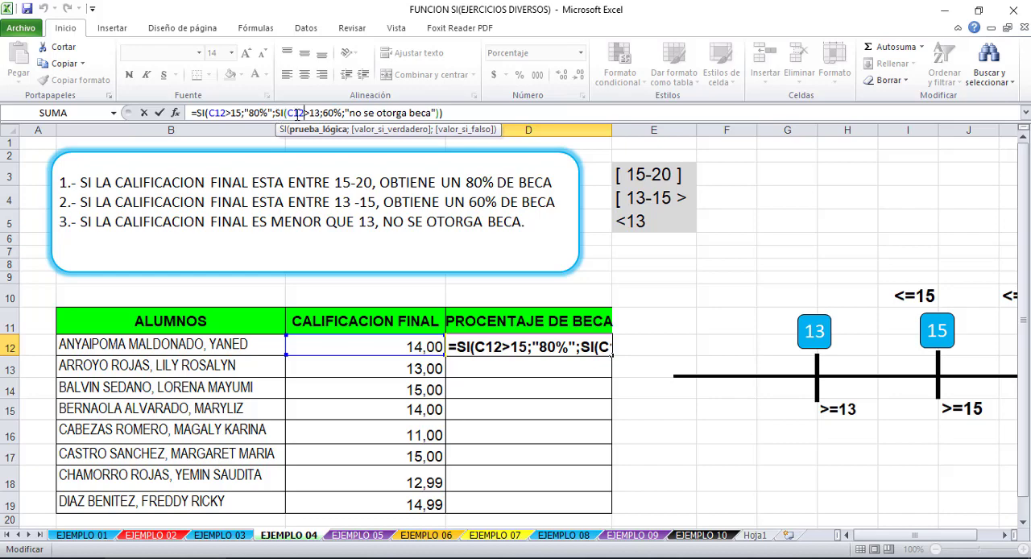
pyautogui.click(397, 112)
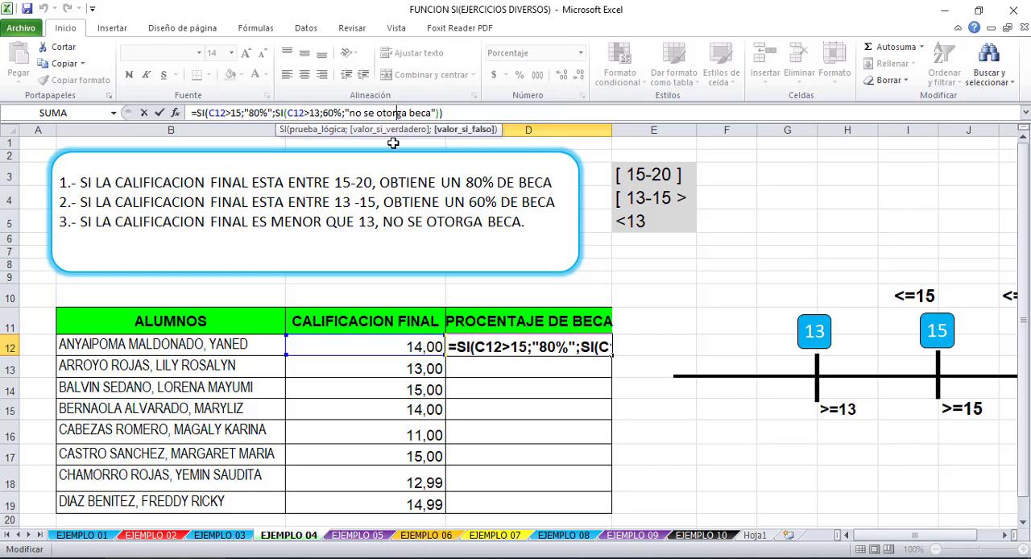
pyautogui.click(345, 114)
pyautogui.click(212, 112)
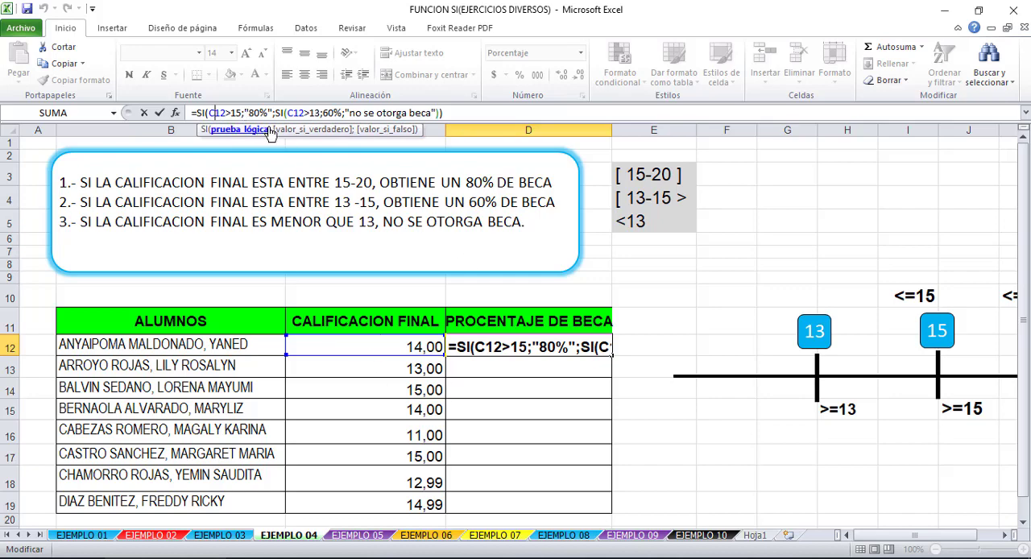
pyautogui.click(261, 113)
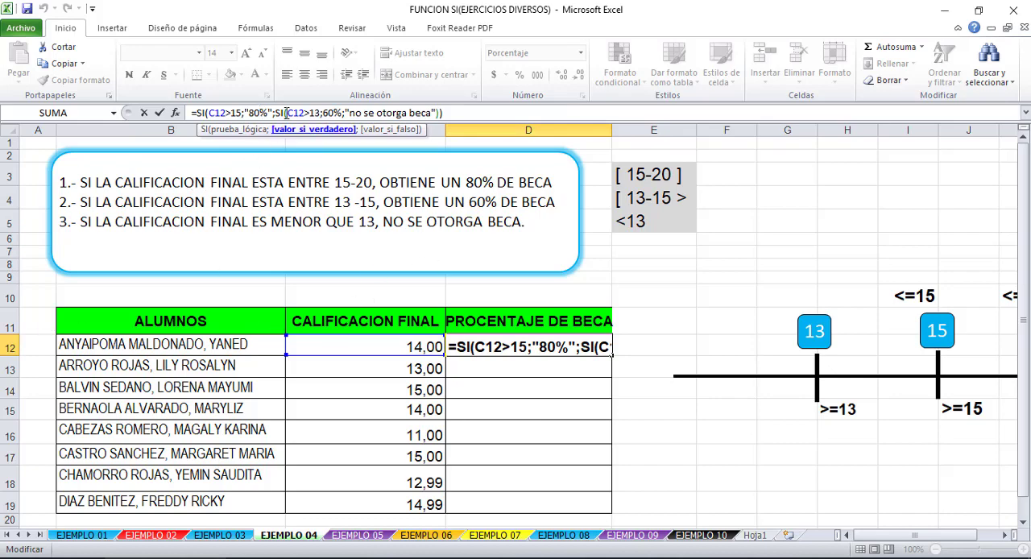
pyautogui.click(287, 113)
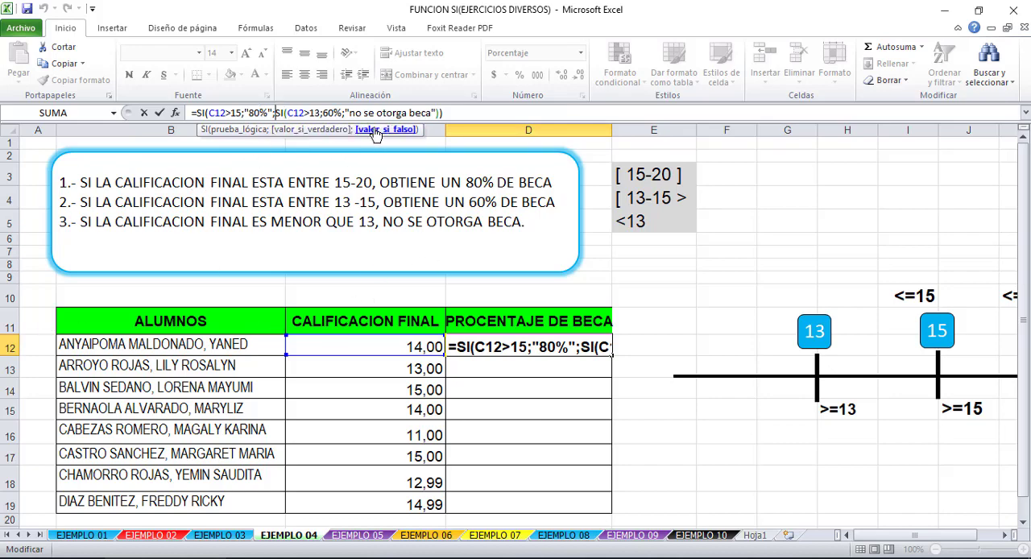
pyautogui.click(304, 113)
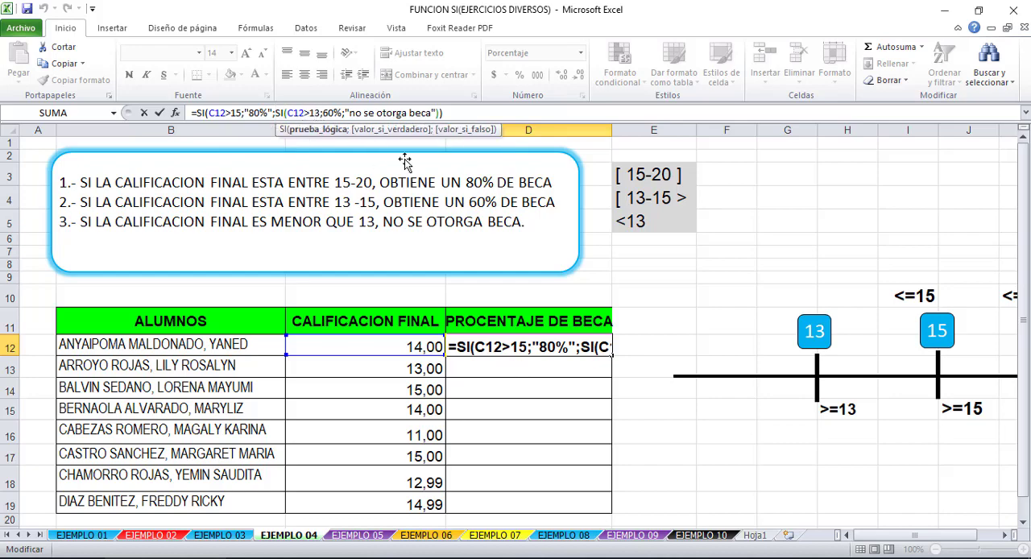
pyautogui.click(330, 112)
pyautogui.click(368, 112)
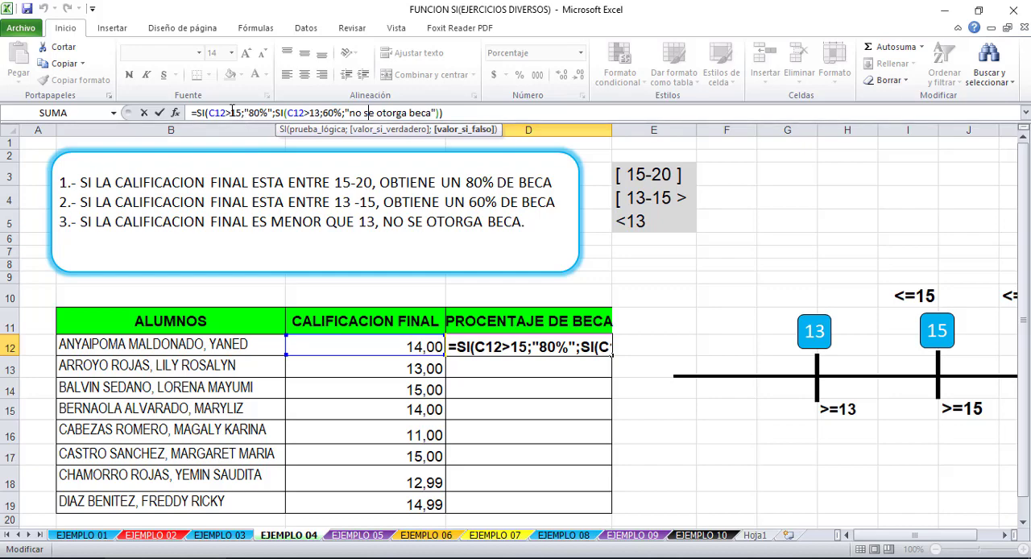
# - Change the outer SI of the D12 formula to test C12>13 and return "60%" if true
pyautogui.moveTo(242, 113); pyautogui.dragTo(239, 113)
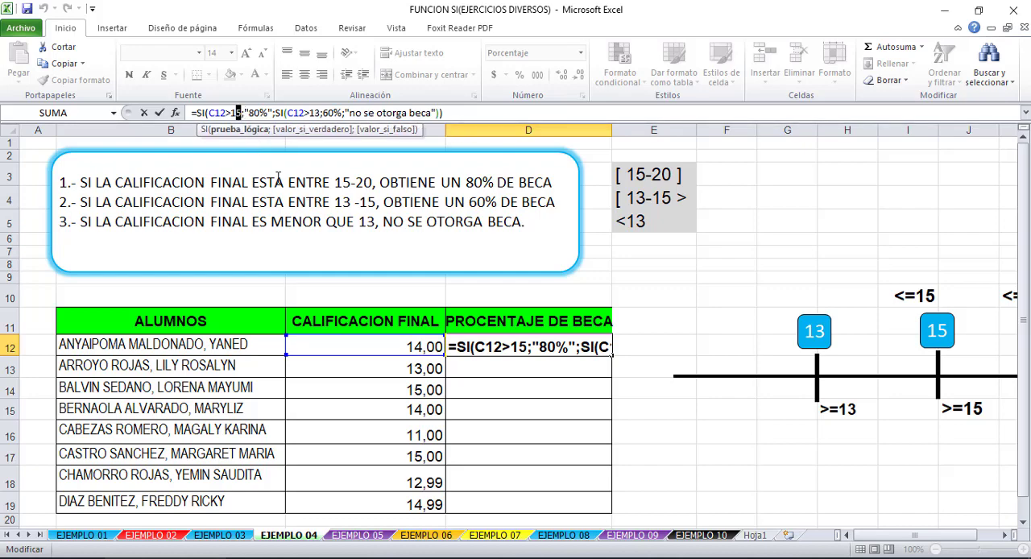
pyautogui.write('3')
pyautogui.moveTo(254, 113); pyautogui.dragTo(248, 113)
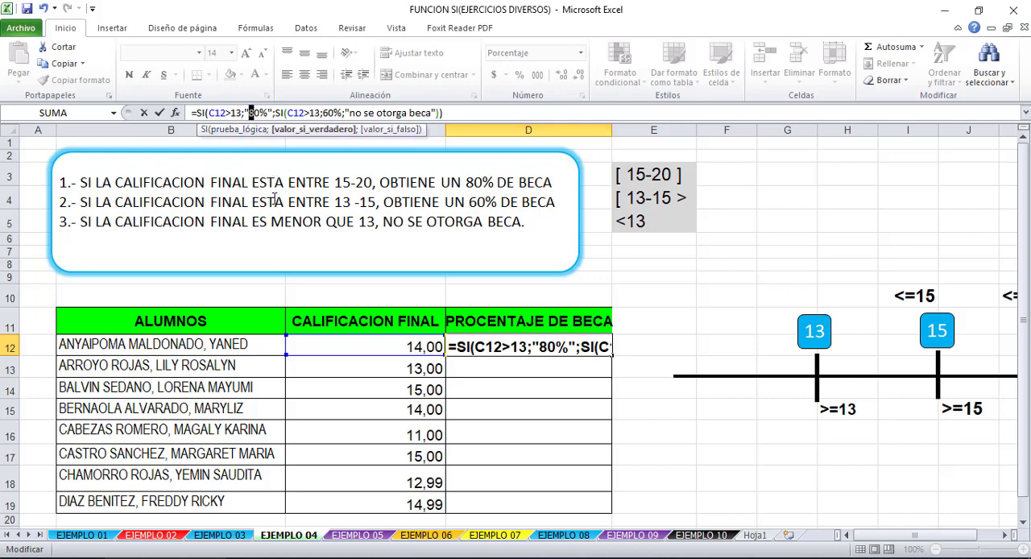
pyautogui.write('6')
# - Change the nested SI of the D12 formula to test C12>15 and return 80% if true, and enter the formula
pyautogui.moveTo(321, 113); pyautogui.dragTo(316, 113)
pyautogui.write('5')
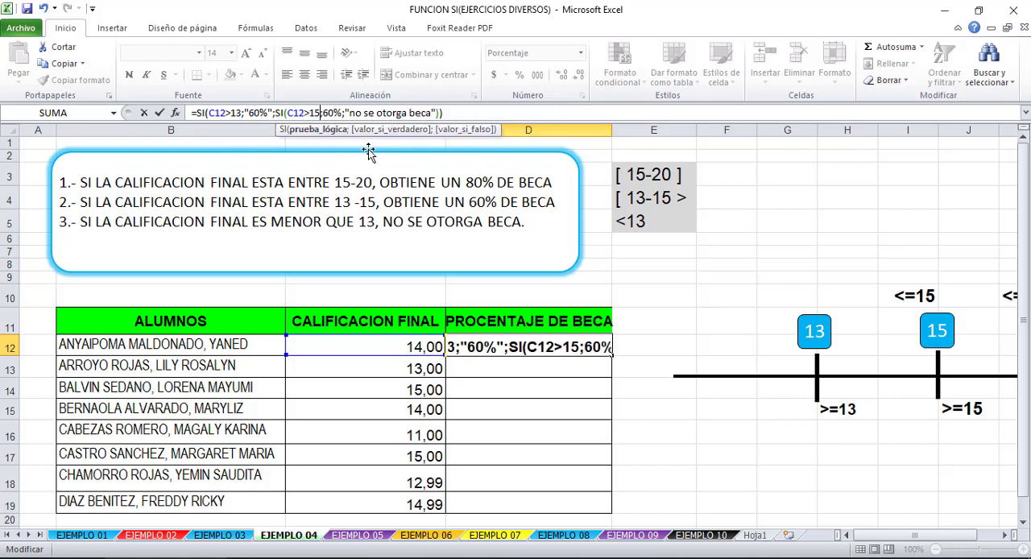
pyautogui.click(326, 113)
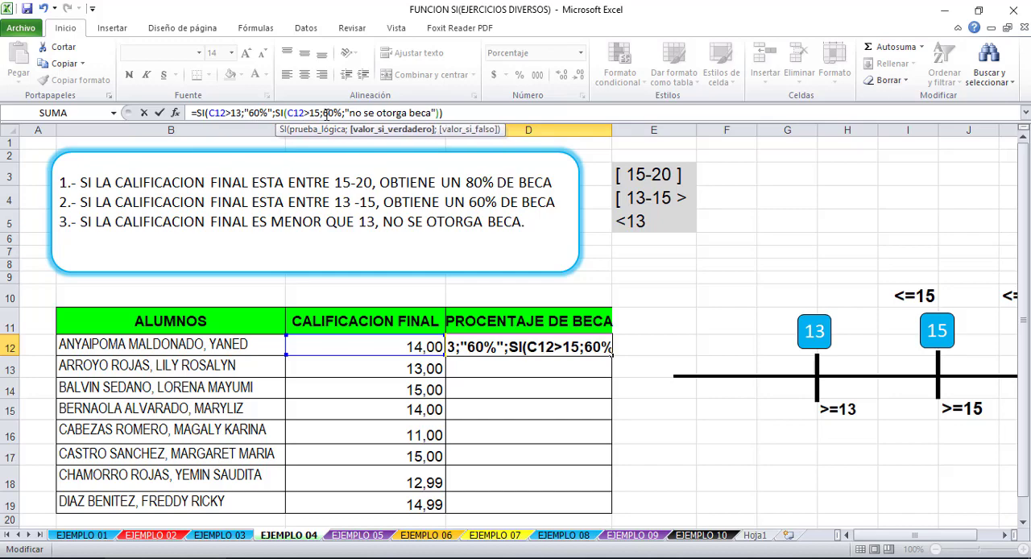
pyautogui.moveTo(329, 113); pyautogui.dragTo(324, 113)
pyautogui.write('8')
pyautogui.press('Return')
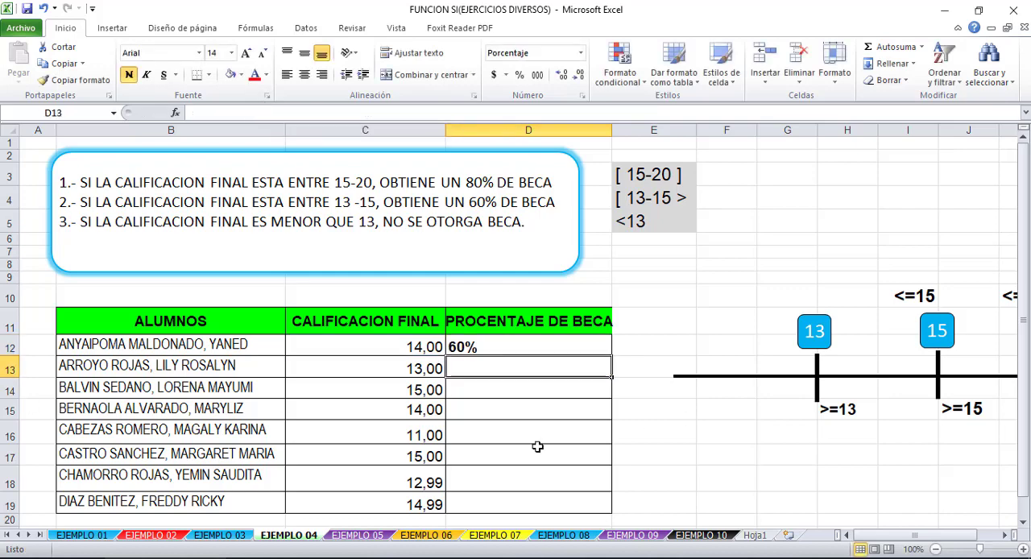
# - Copy the D12 formula down through D19 and select D16 to inspect its copied formula
pyautogui.click(515, 345)
pyautogui.moveTo(606, 360); pyautogui.dragTo(593, 509)
pyautogui.click(575, 432)
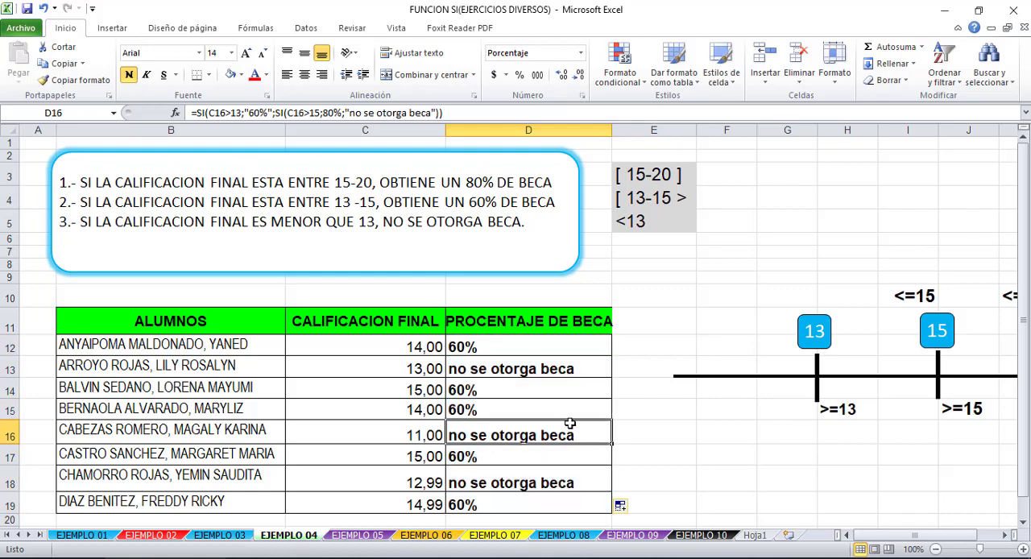
# - Change the final grade in C14 to 16 and select D14 to check its scholarship formula
pyautogui.click(402, 388)
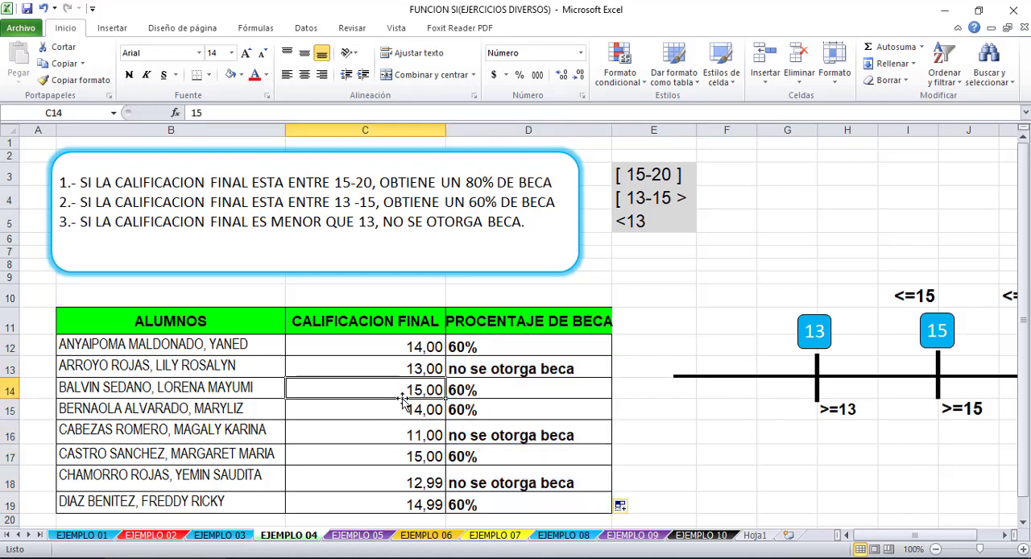
pyautogui.click(403, 407)
pyautogui.click(403, 387)
pyautogui.write('16')
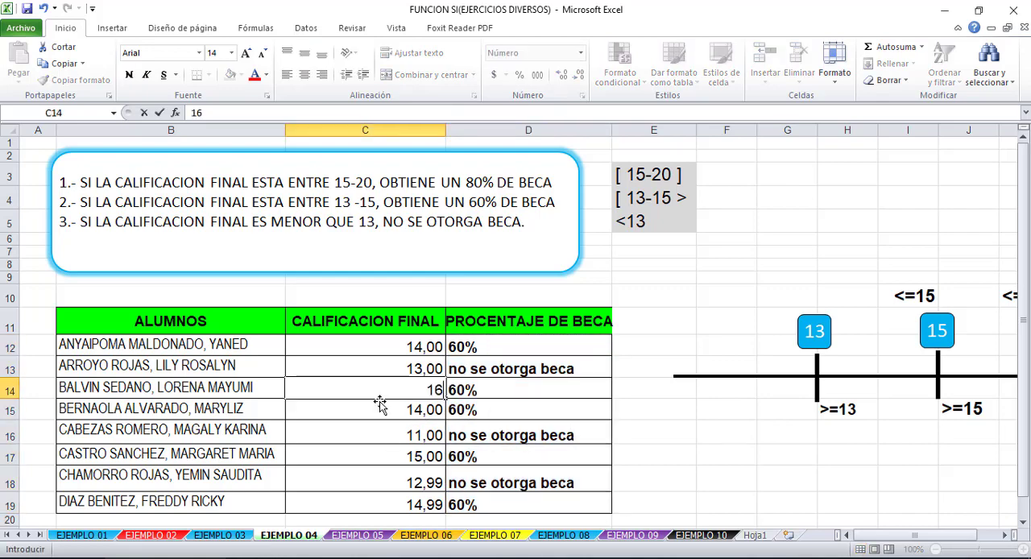
pyautogui.press('Return')
pyautogui.click(503, 391)
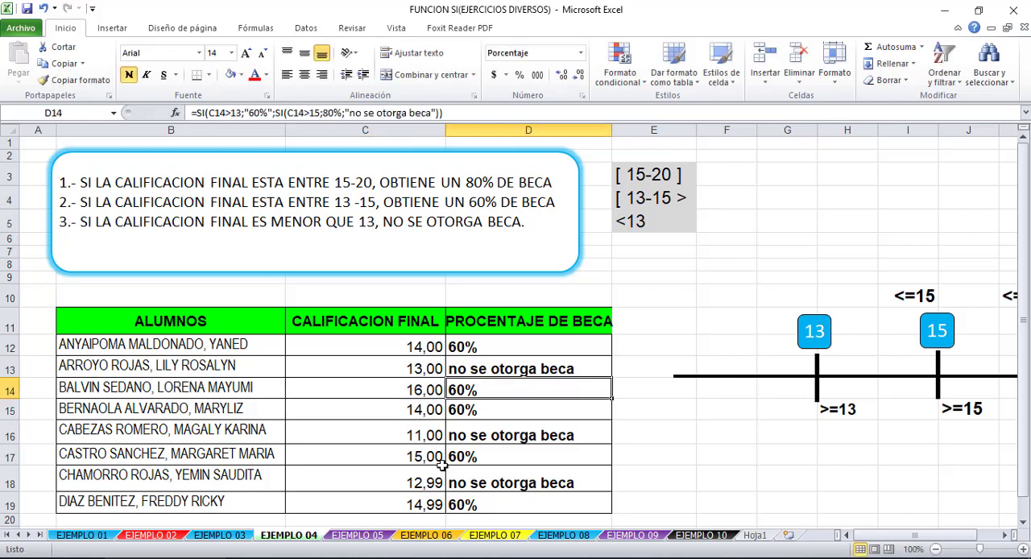
# - Change the final grade in C16 to 22 and select D16 to check its scholarship formula
pyautogui.click(414, 430)
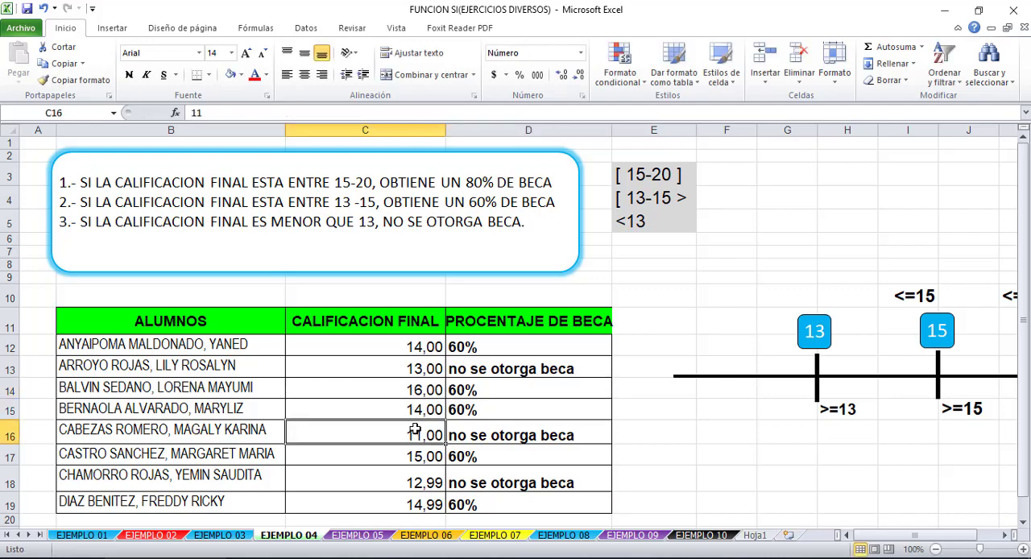
pyautogui.write('22')
pyautogui.press('Return')
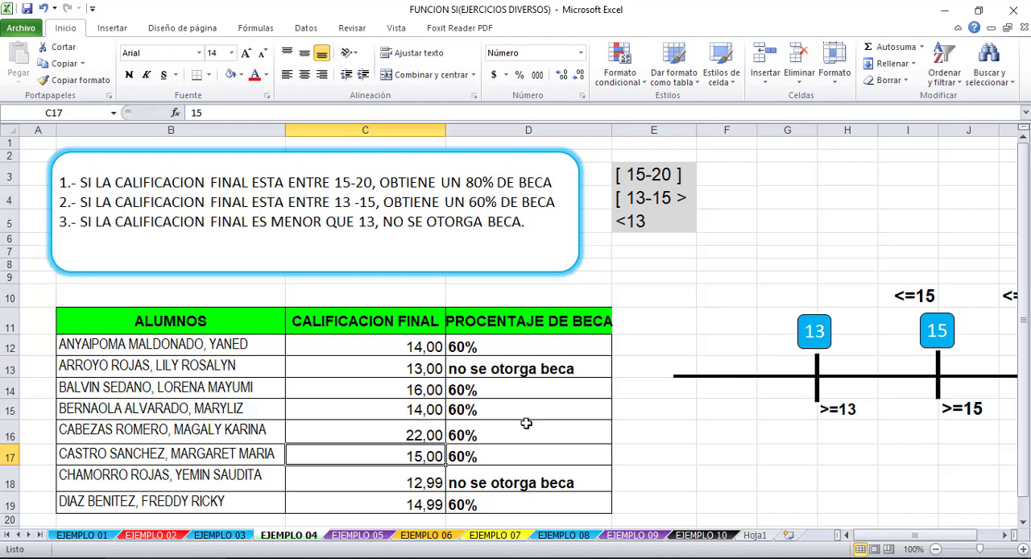
pyautogui.click(511, 437)
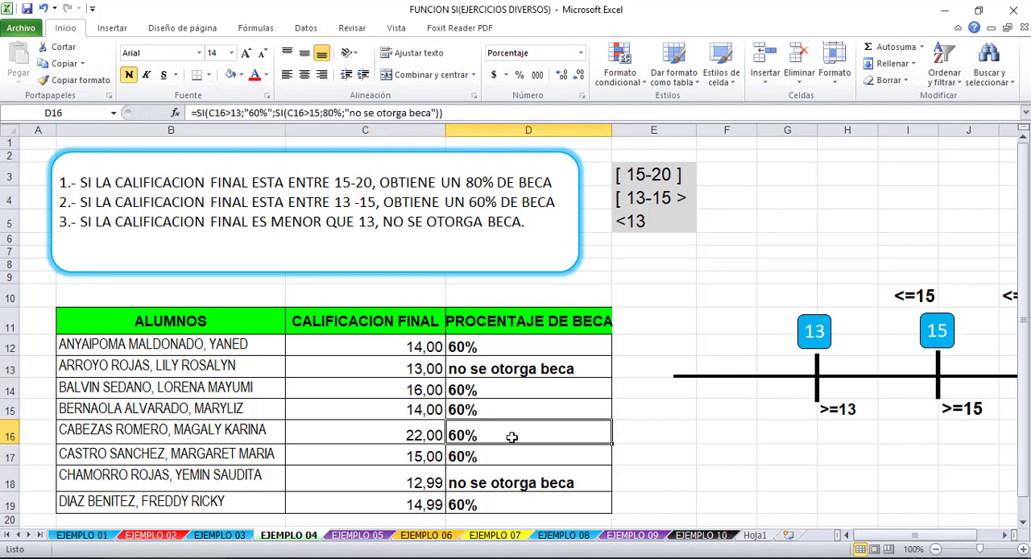
# - Change the outer SI of the D12 formula to test C12>15 and return "80%" if true
pyautogui.click(487, 340)
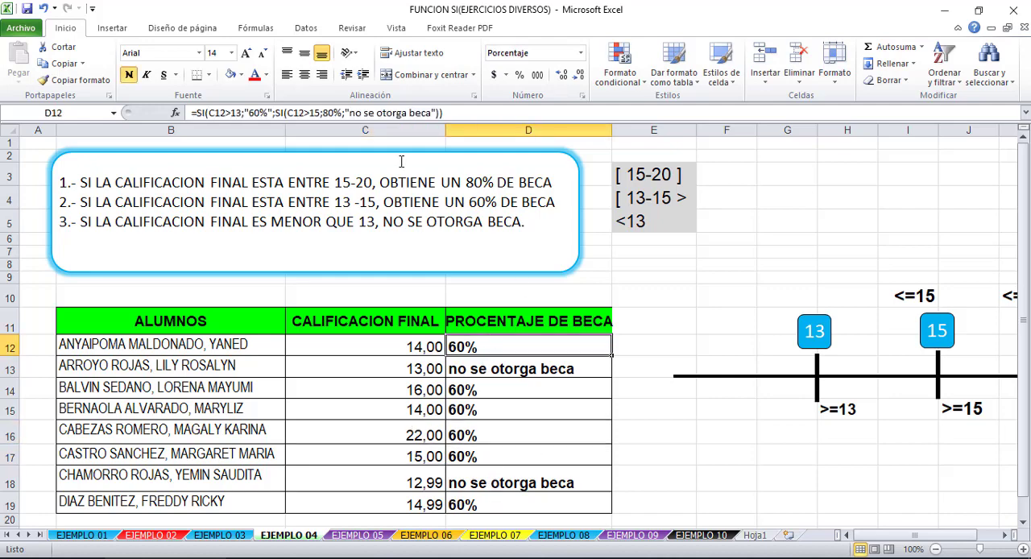
pyautogui.click(214, 112)
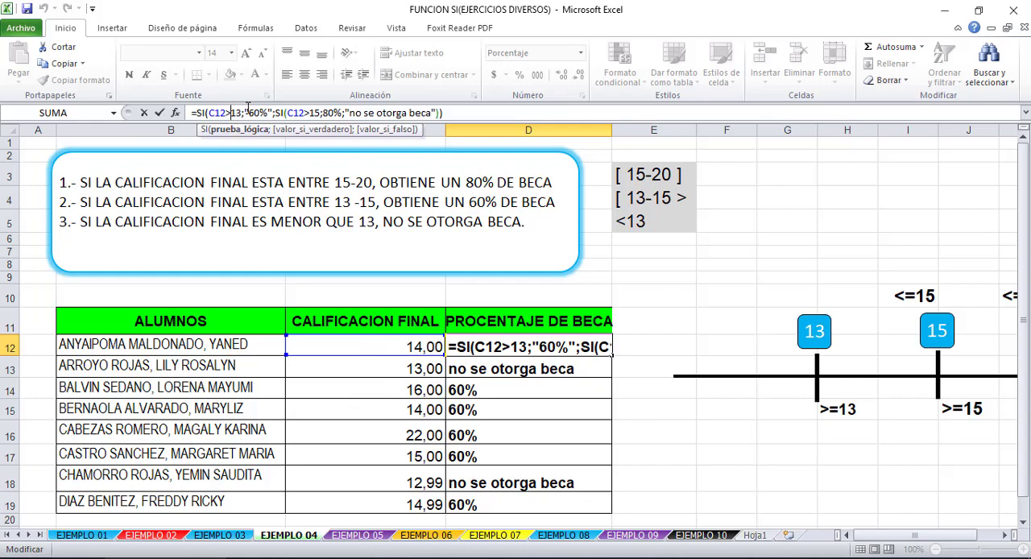
pyautogui.moveTo(242, 112); pyautogui.dragTo(236, 113)
pyautogui.write('15')
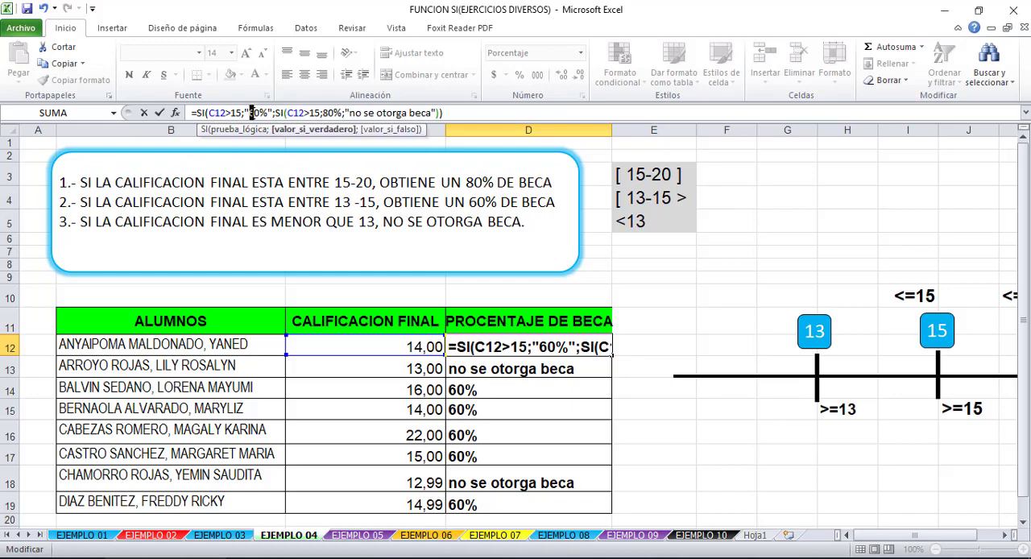
pyautogui.write('8')
# - Change the nested SI of the D12 formula to test C12>13 and return 60% if true
pyautogui.moveTo(315, 113); pyautogui.dragTo(323, 114)
pyautogui.write('3;6')
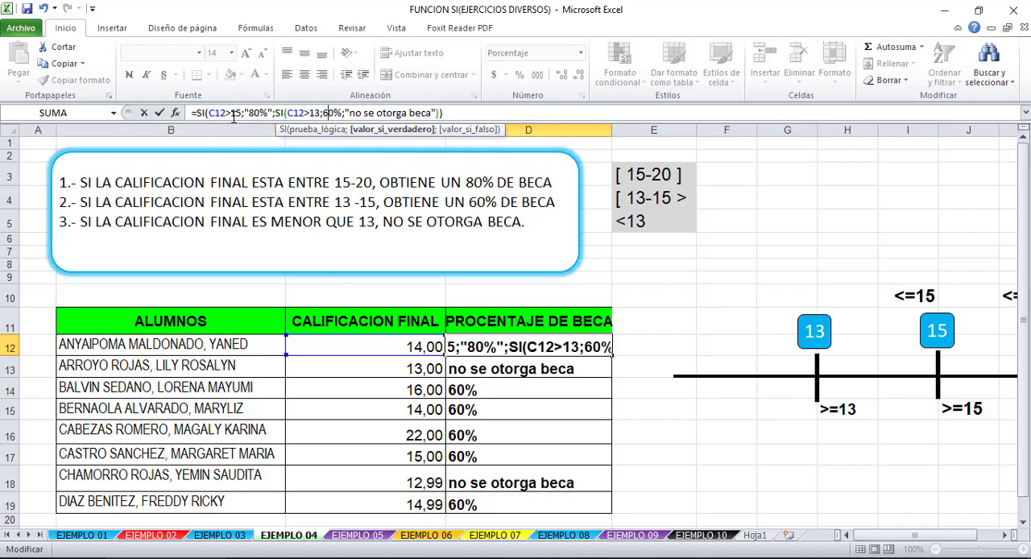
# - Examine the order of the C12>15 and C12>13 tests and their true and false values in the D12 formula
pyautogui.click(232, 113)
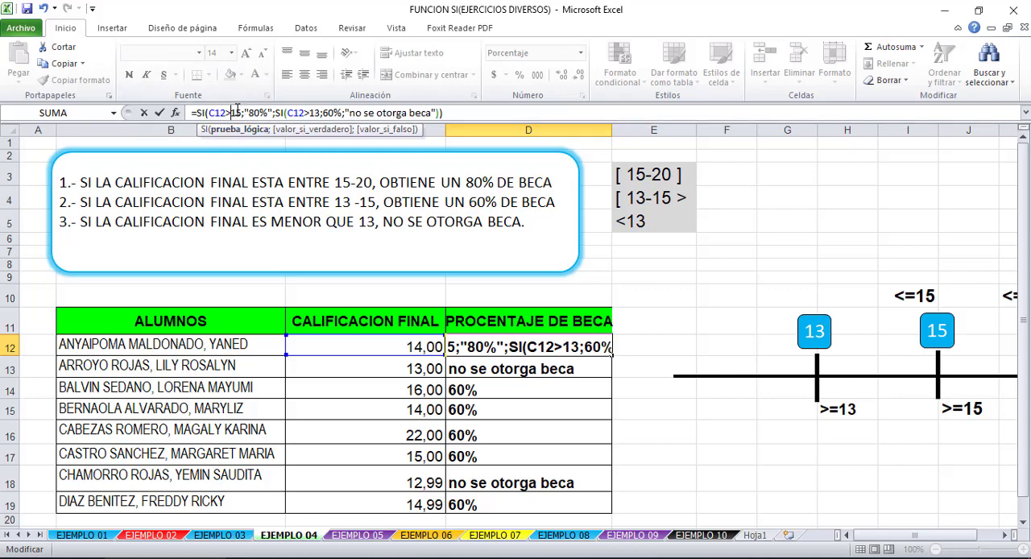
pyautogui.click(259, 113)
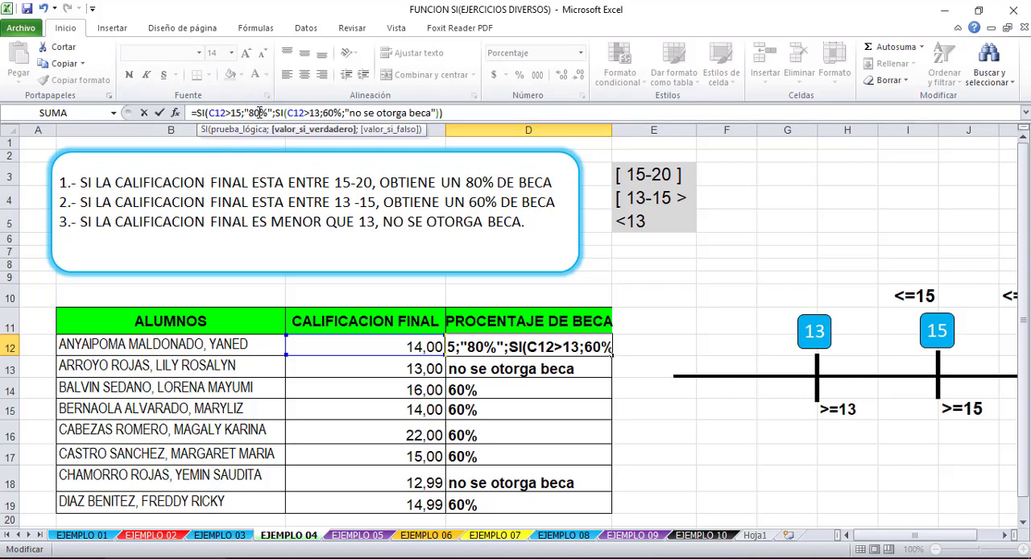
pyautogui.click(307, 113)
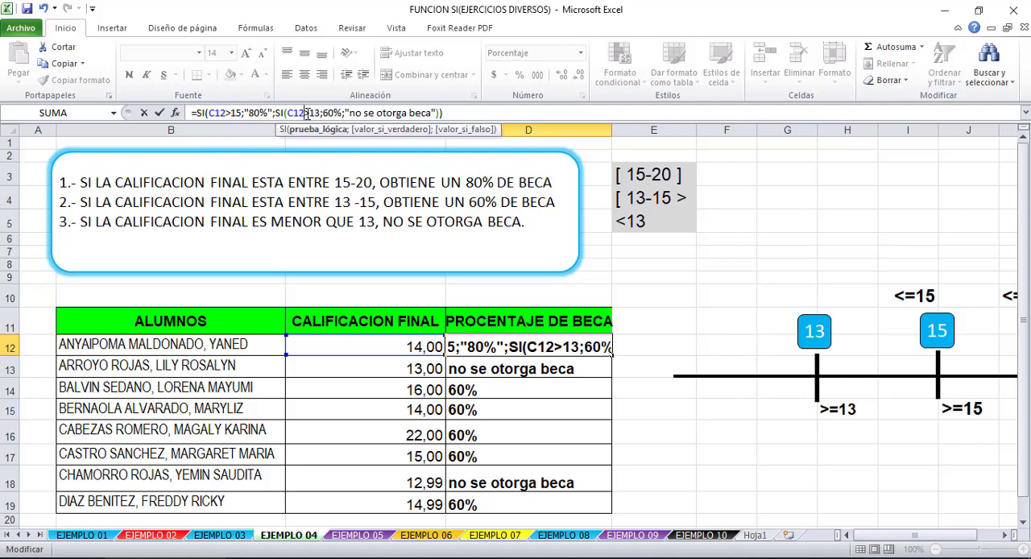
pyautogui.click(230, 113)
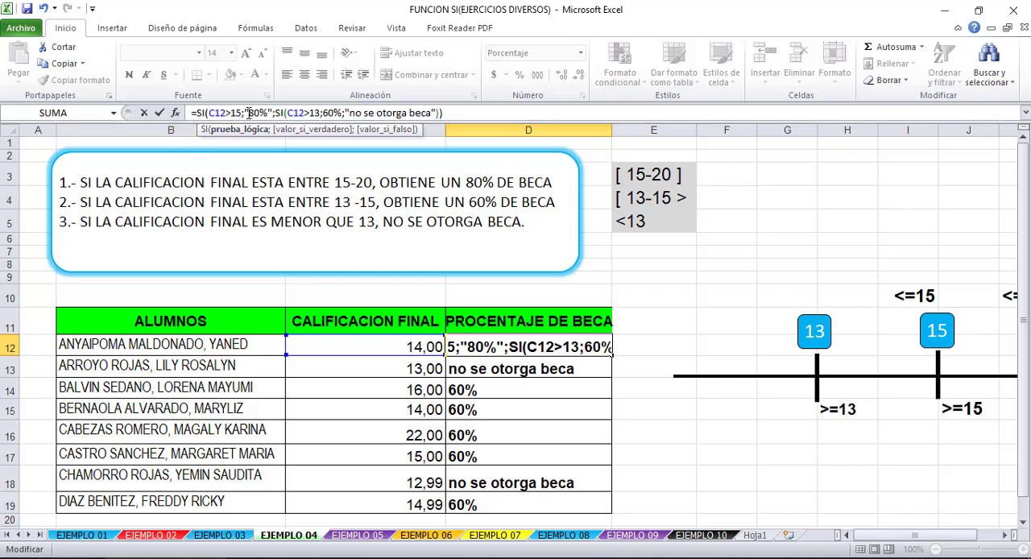
pyautogui.click(299, 112)
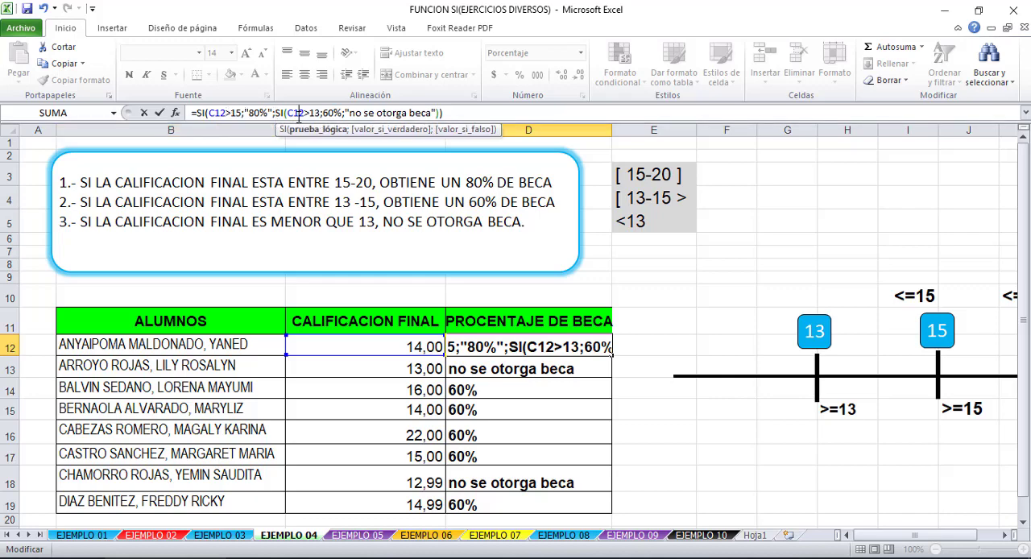
pyautogui.click(270, 113)
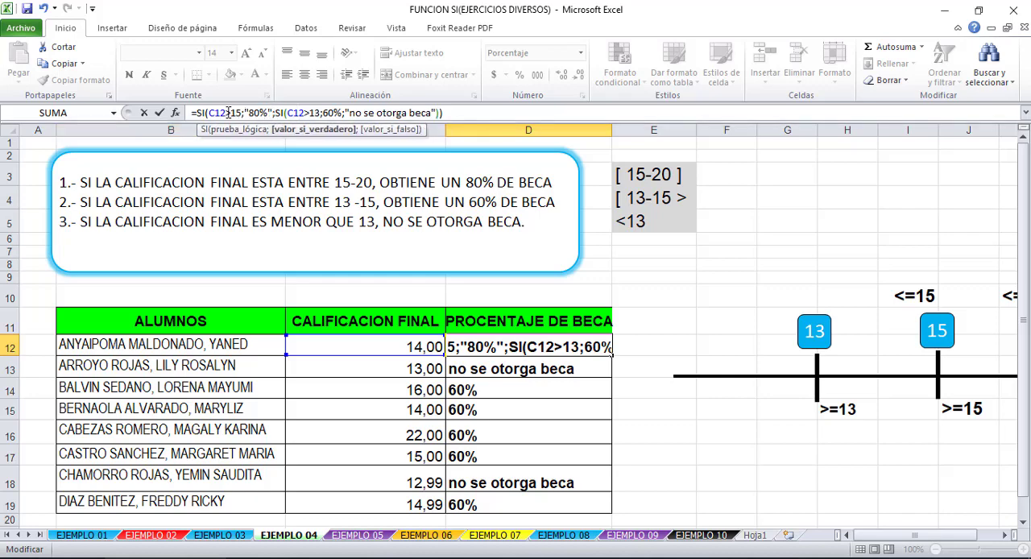
pyautogui.click(229, 113)
pyautogui.click(279, 113)
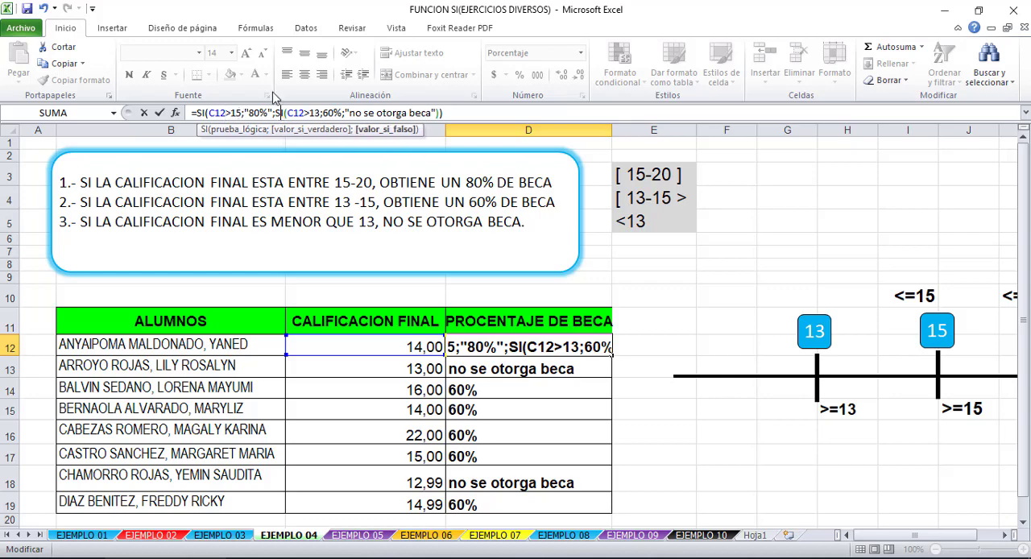
pyautogui.click(292, 113)
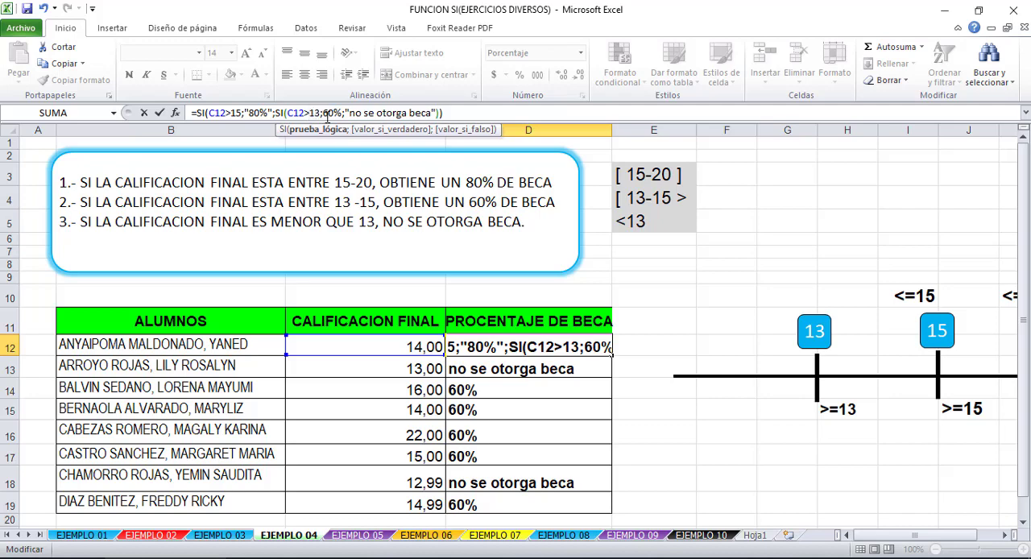
pyautogui.click(328, 112)
pyautogui.click(377, 114)
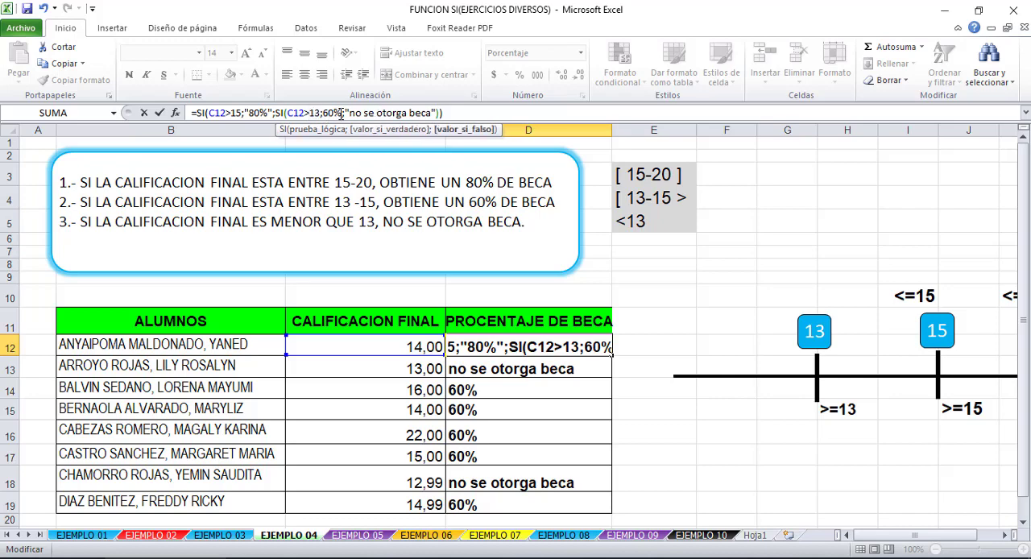
pyautogui.moveTo(350, 114); pyautogui.dragTo(424, 118)
pyautogui.click(316, 116)
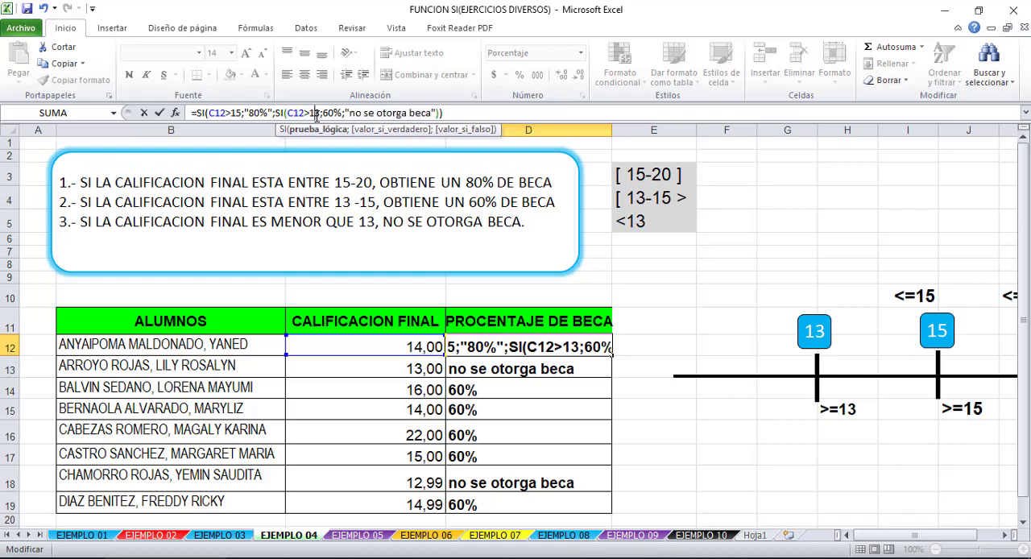
pyautogui.click(232, 113)
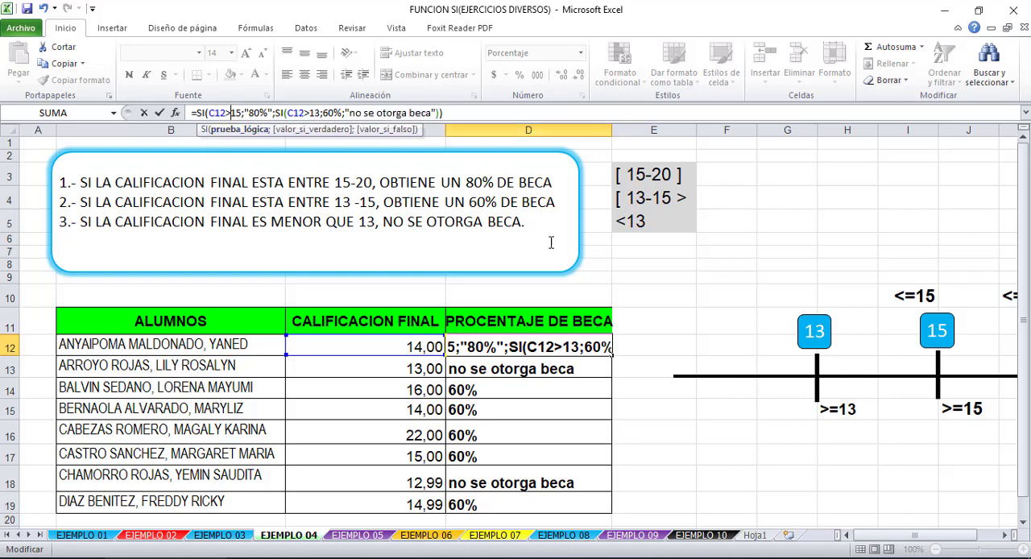
# - Enter the reordered D12 formula and copy it down through D19
pyautogui.press('Return')
pyautogui.click(580, 346)
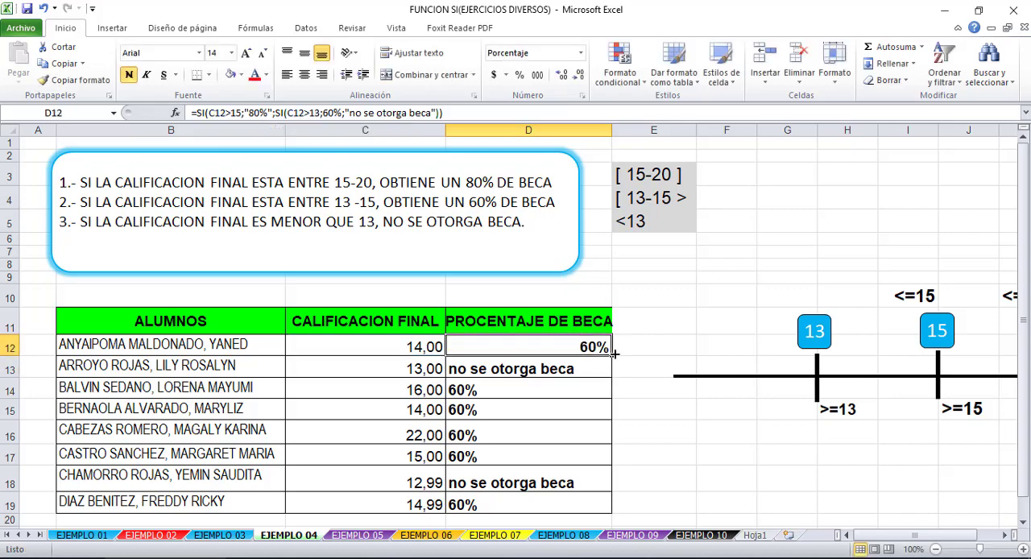
pyautogui.moveTo(614, 352); pyautogui.dragTo(579, 483)
# - Compare the alignment of the percentages in D14 and D15 and examine the quoted "80%" in the D14 formula
pyautogui.click(566, 361)
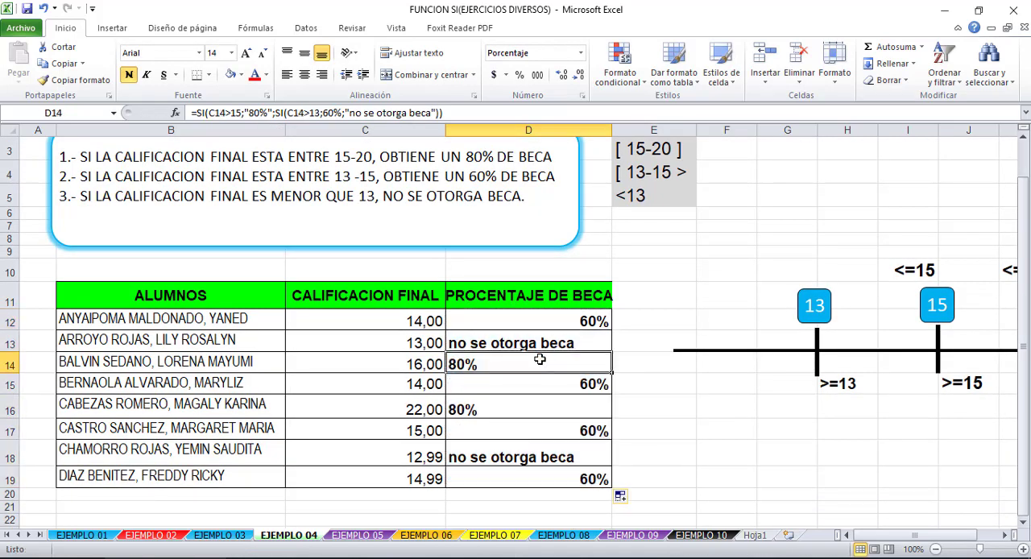
pyautogui.click(495, 385)
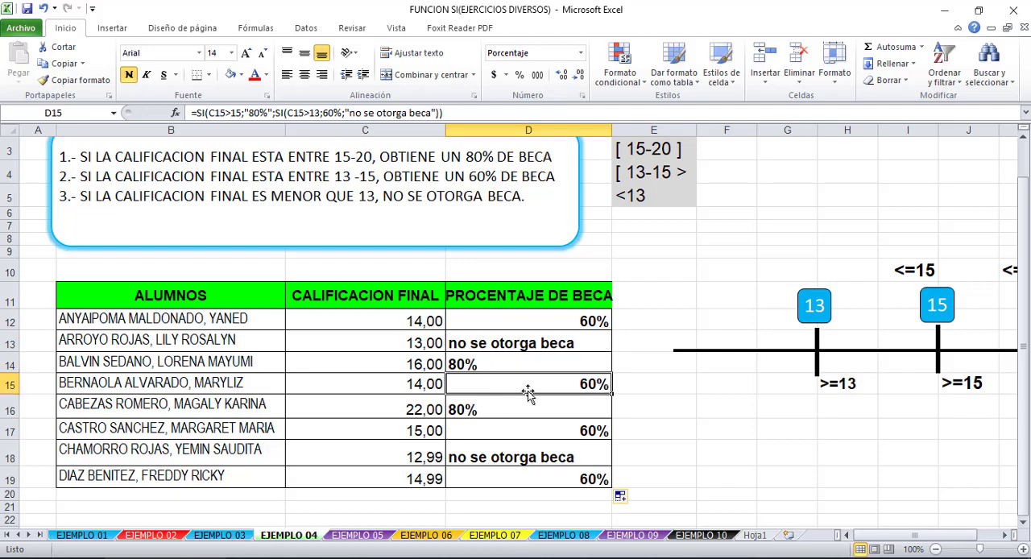
pyautogui.click(489, 366)
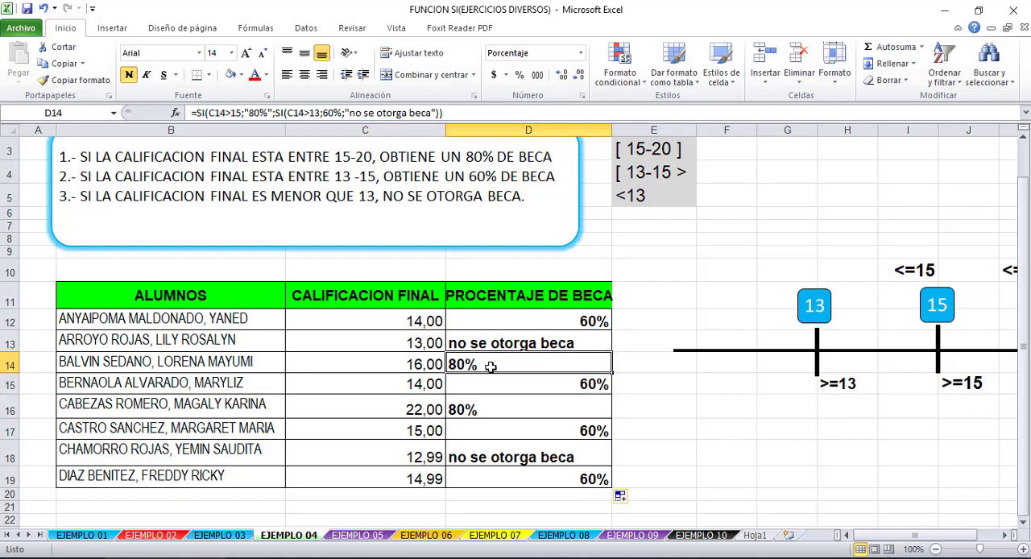
pyautogui.click(509, 382)
pyautogui.click(507, 361)
pyautogui.click(251, 113)
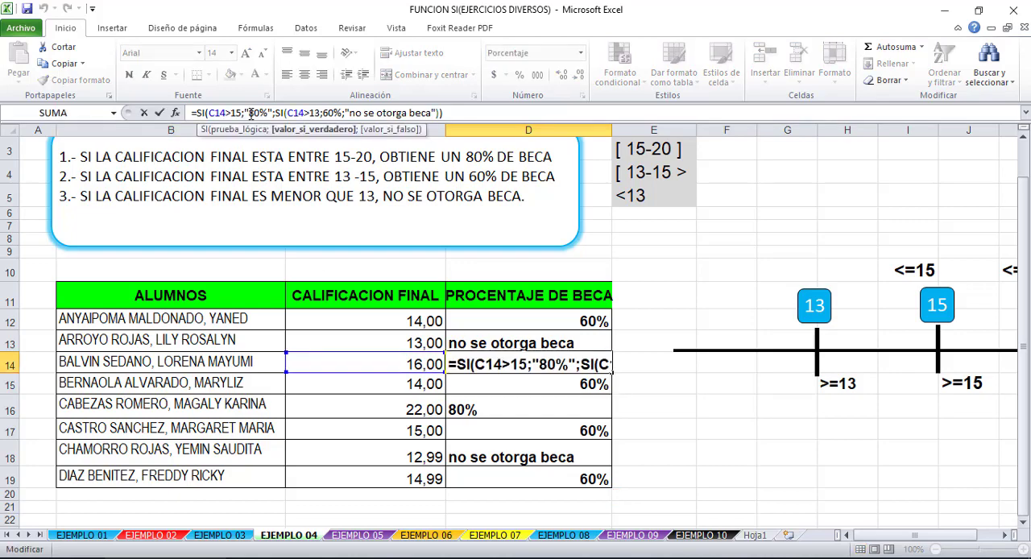
pyautogui.press('Return')
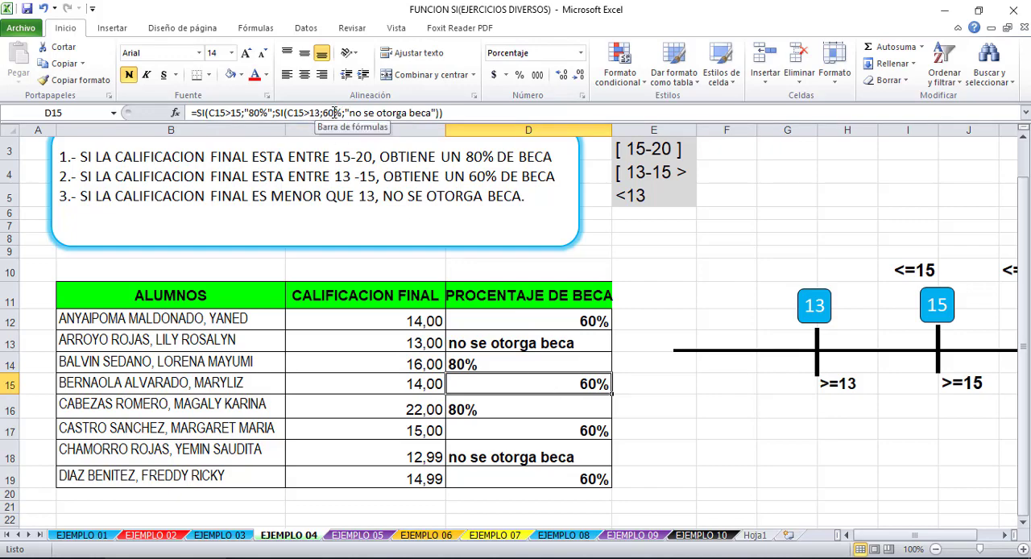
# - Remove the quotation marks around 80% in the D15 formula and enter it
pyautogui.click(275, 113)
pyautogui.press('BackSpace')
pyautogui.click(248, 112)
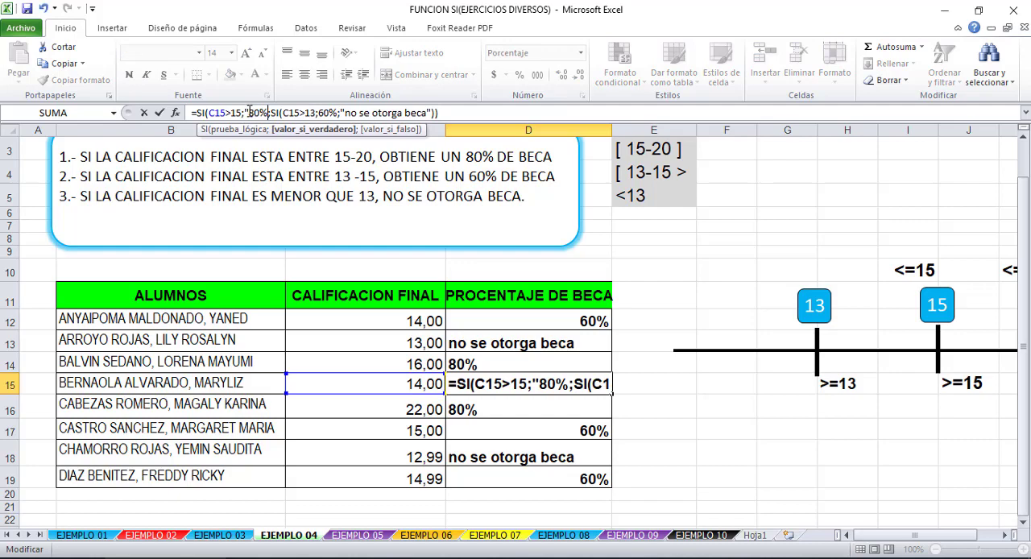
pyautogui.press('BackSpace')
pyautogui.press('Return')
# - Copy the D15 formula up to D12 and down to D19, and select D14 to check it
pyautogui.click(600, 383)
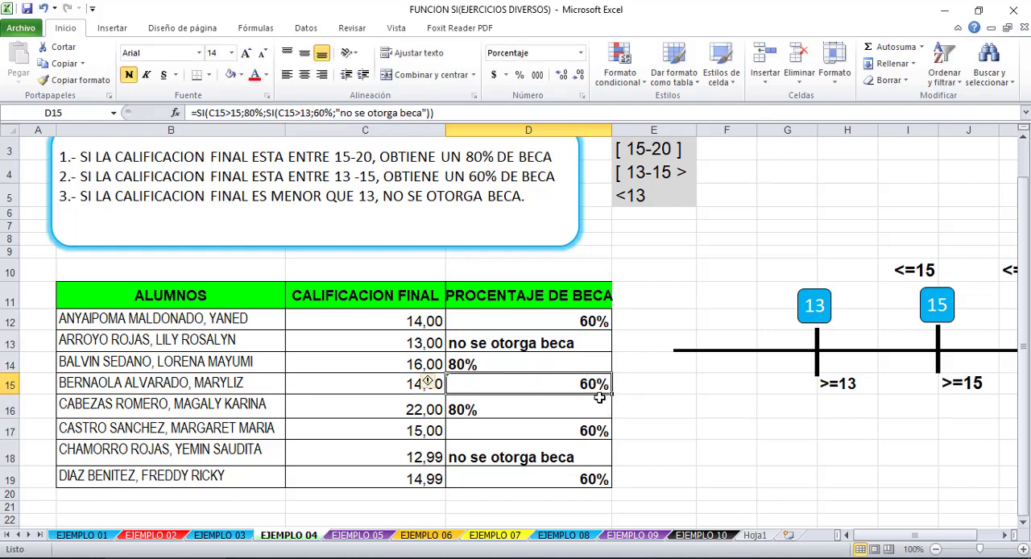
pyautogui.moveTo(610, 393); pyautogui.dragTo(606, 321)
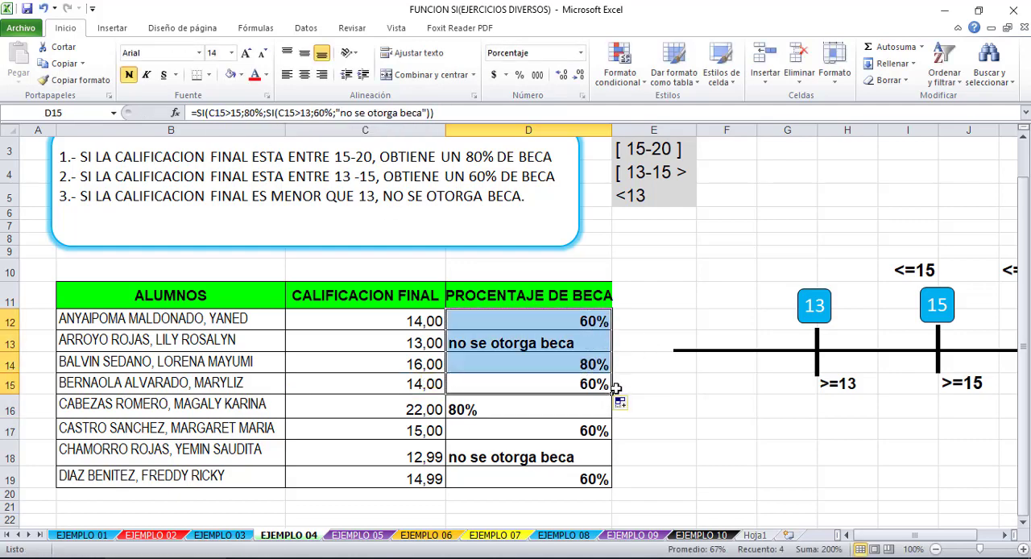
pyautogui.moveTo(611, 393); pyautogui.dragTo(610, 487)
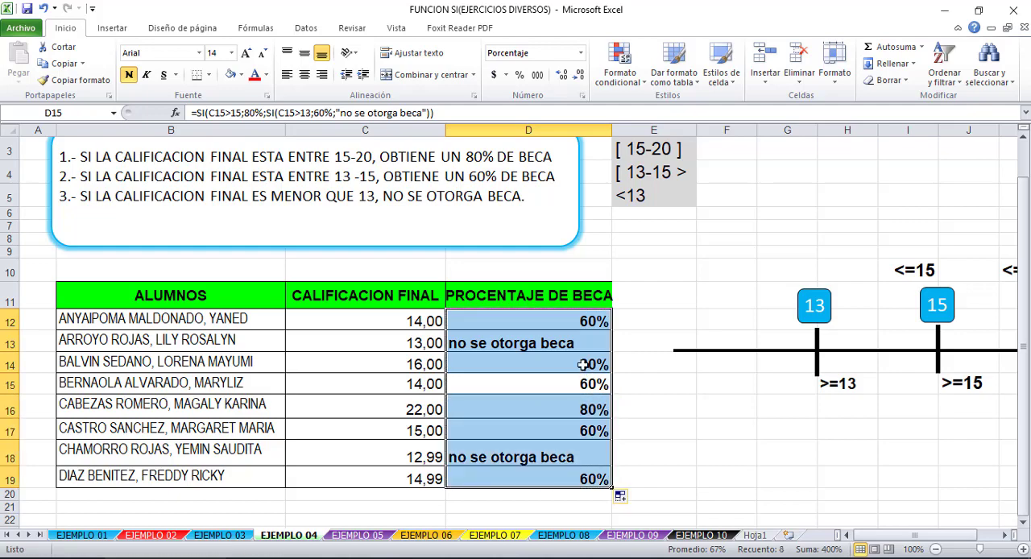
pyautogui.click(582, 364)
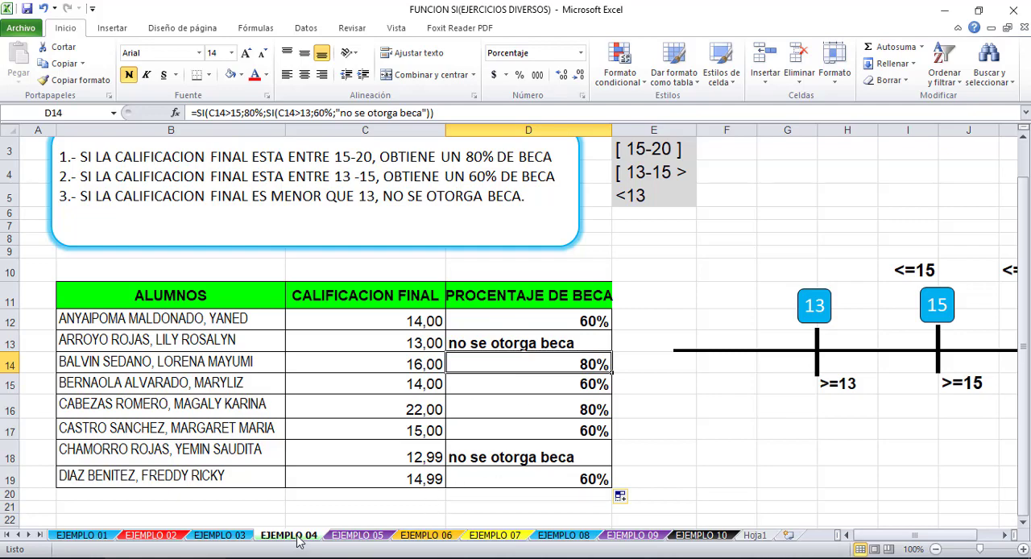
# - On the EJEMPLO 05 sheet, clear the yellow fill from the BONIFICACIÓN cells F10:F18 and set their font color
pyautogui.click(356, 535)
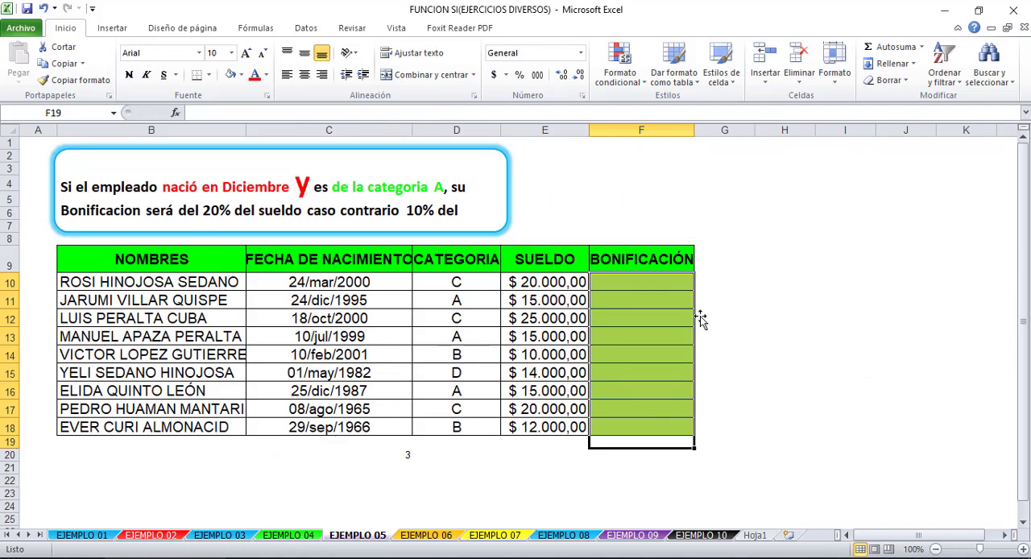
pyautogui.click(669, 280)
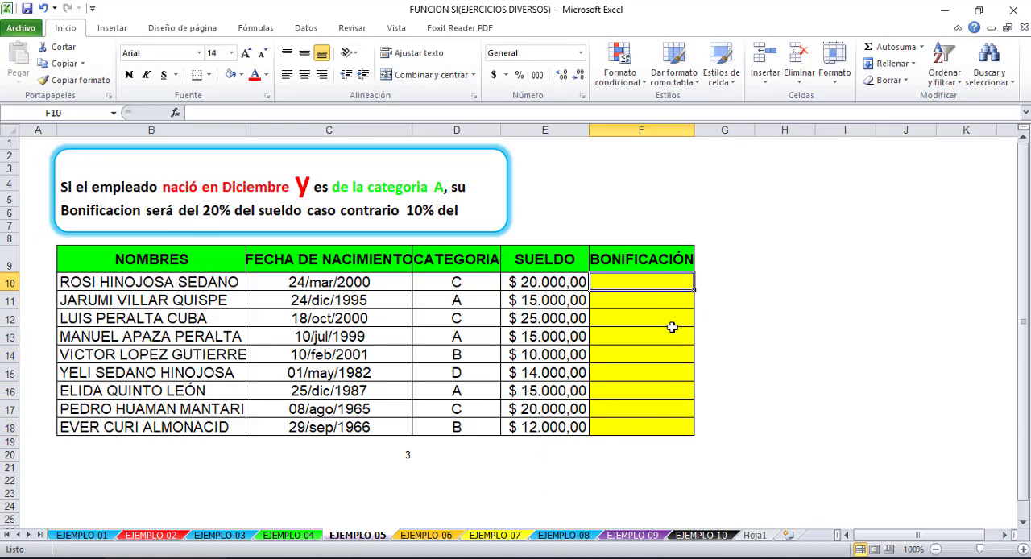
pyautogui.moveTo(668, 282); pyautogui.dragTo(662, 432)
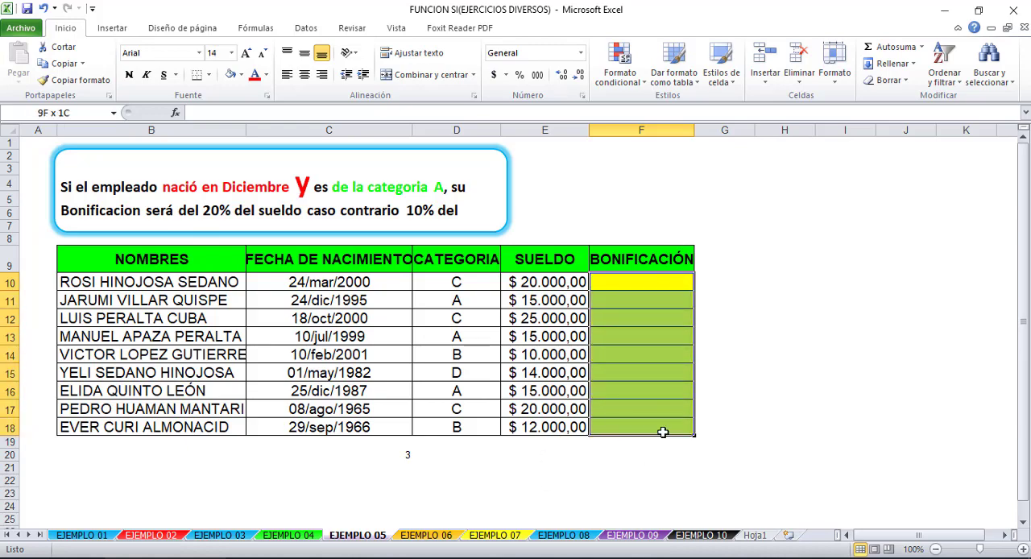
pyautogui.click(230, 74)
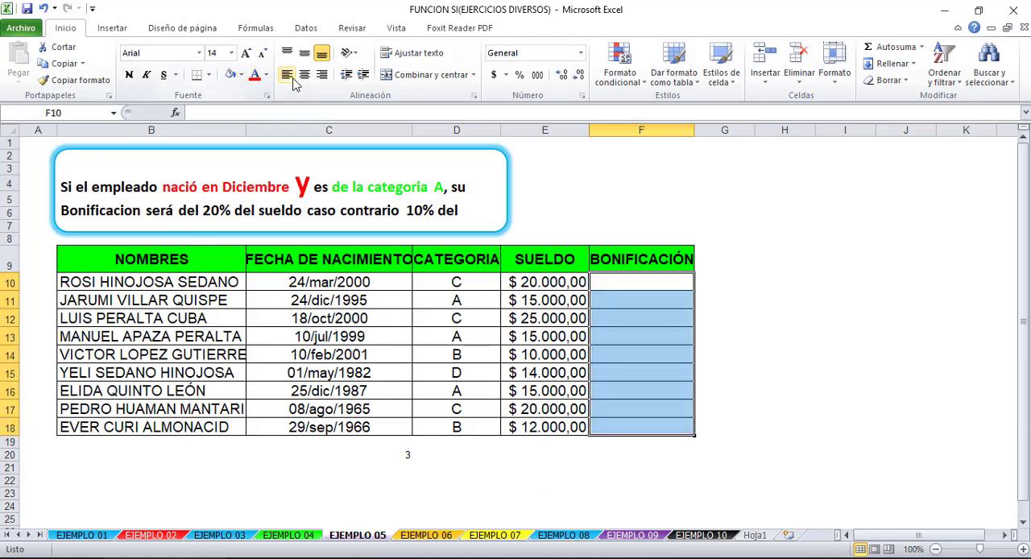
pyautogui.click(266, 75)
pyautogui.click(266, 123)
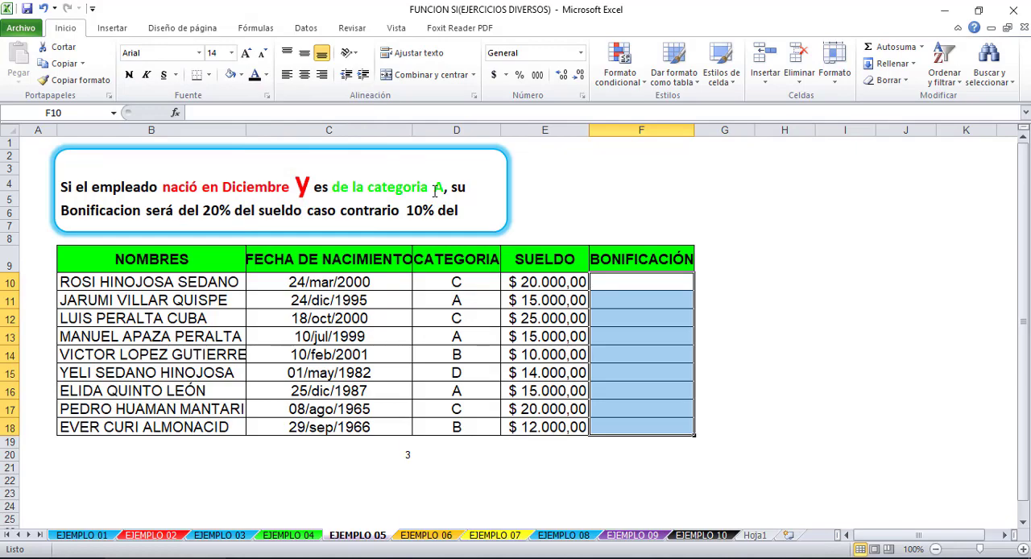
# - Examine the birth date, category and salary columns in the EJEMPLO 05 table against the empty BONIFICACIÓN column
pyautogui.click(662, 283)
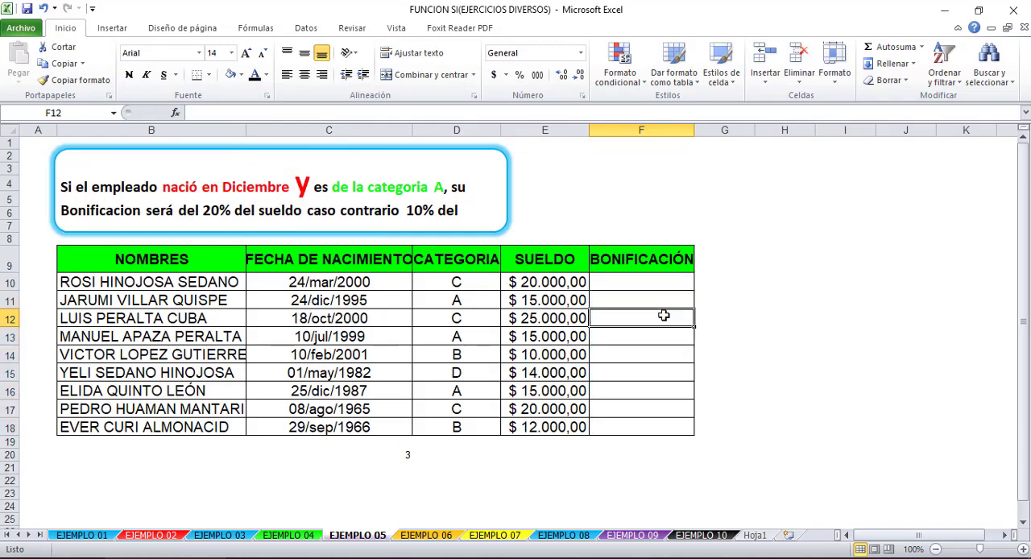
pyautogui.click(544, 298)
pyautogui.click(634, 285)
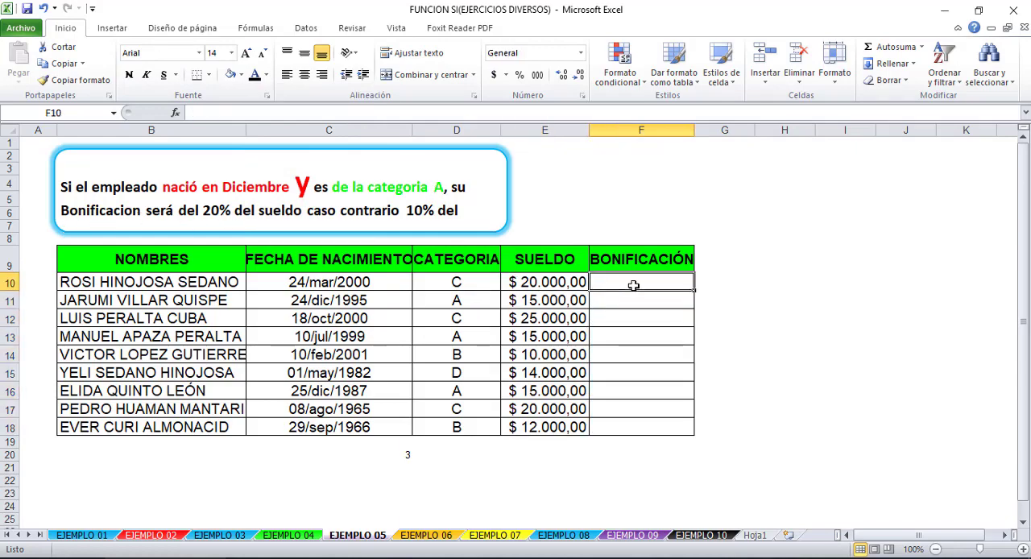
pyautogui.click(315, 282)
pyautogui.click(454, 282)
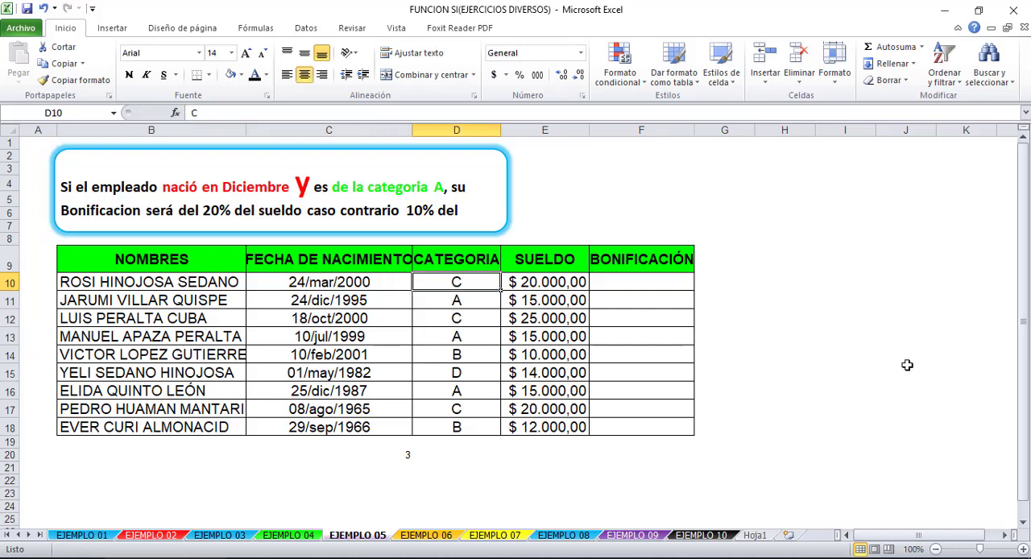
pyautogui.click(652, 282)
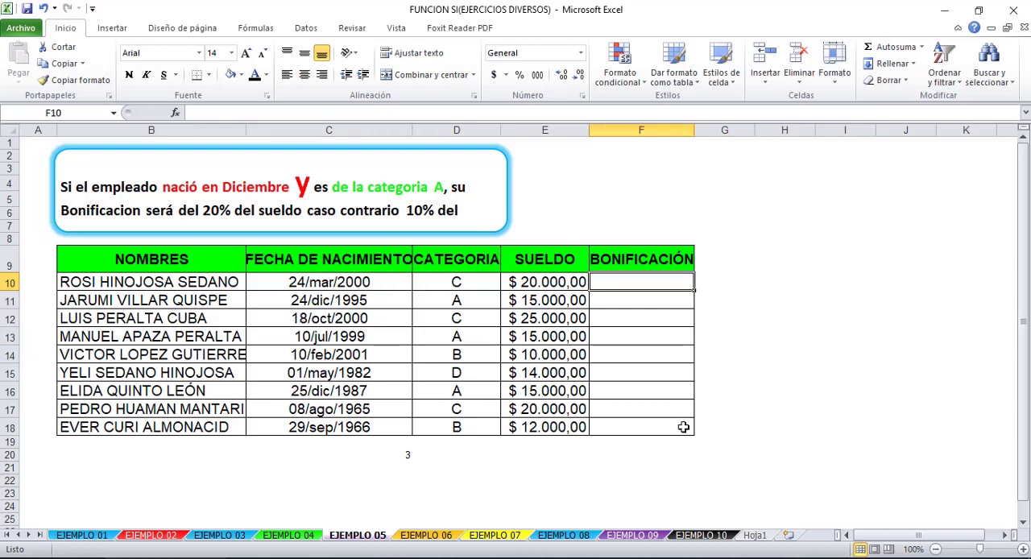
pyautogui.click(683, 427)
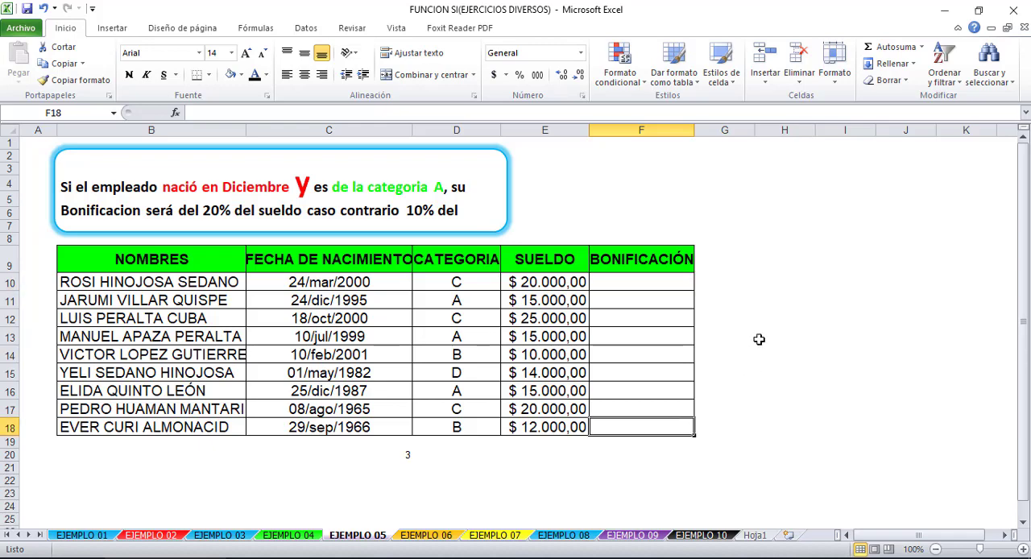
pyautogui.click(783, 261)
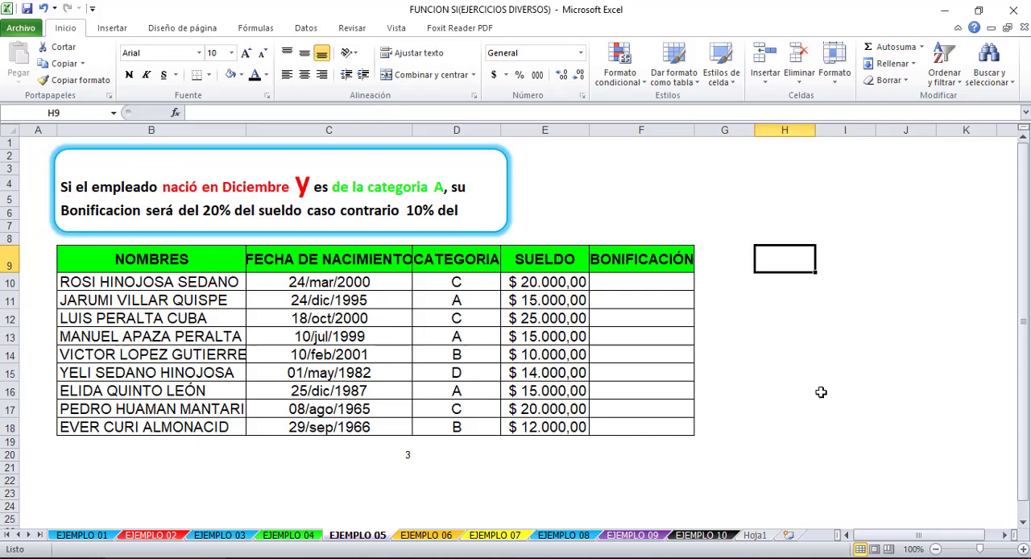
pyautogui.click(778, 195)
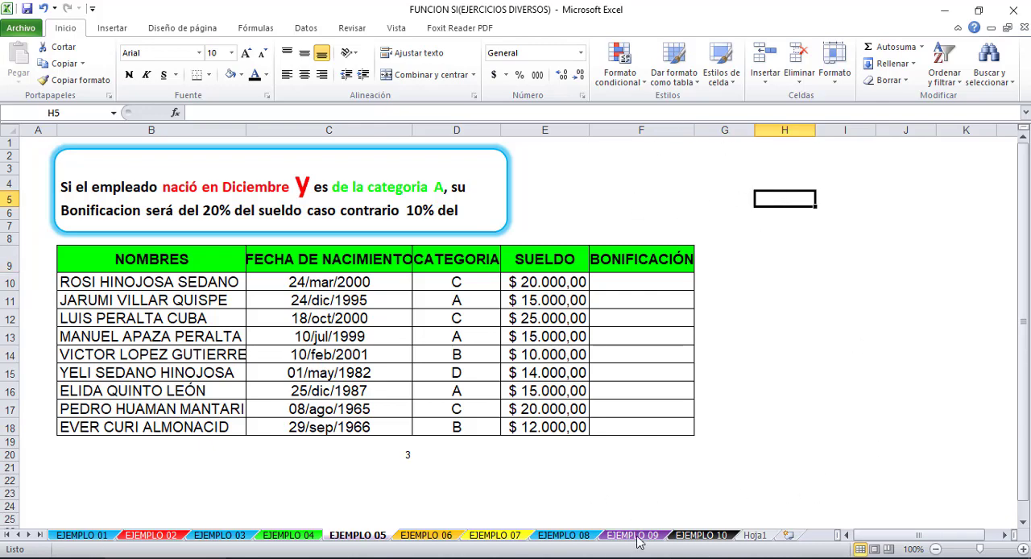
# - On the Hoja1 sheet, start an SI formula in C9 to view its argument list and cancel the entry
pyautogui.click(761, 535)
pyautogui.click(358, 294)
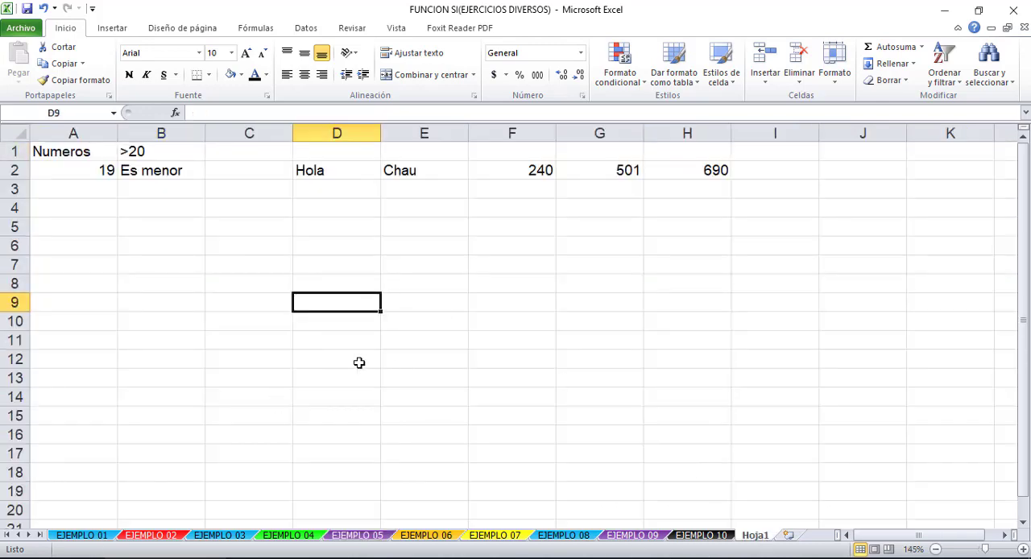
pyautogui.click(280, 304)
pyautogui.write('=')
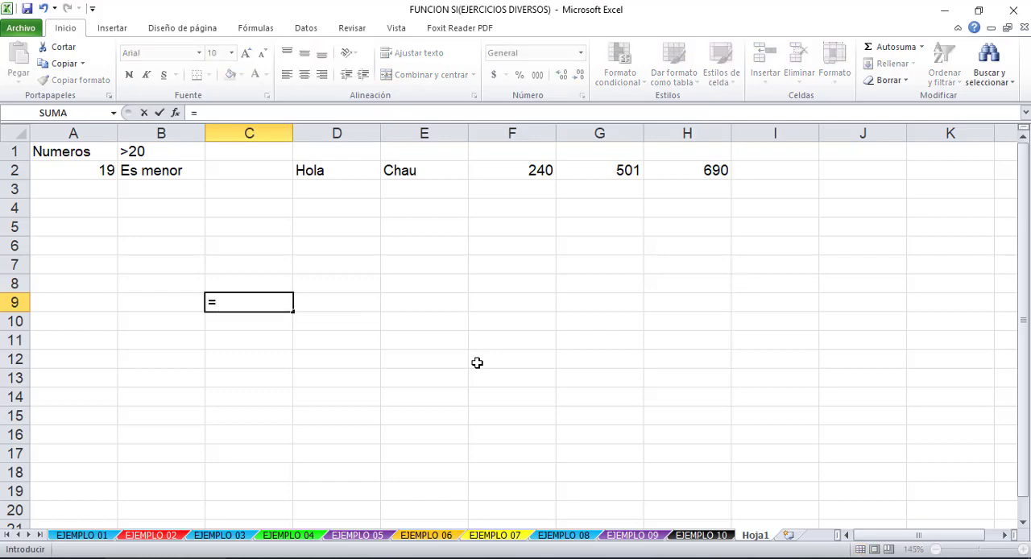
pyautogui.write('(si')
pyautogui.press('BackSpace')
pyautogui.press('BackSpace')
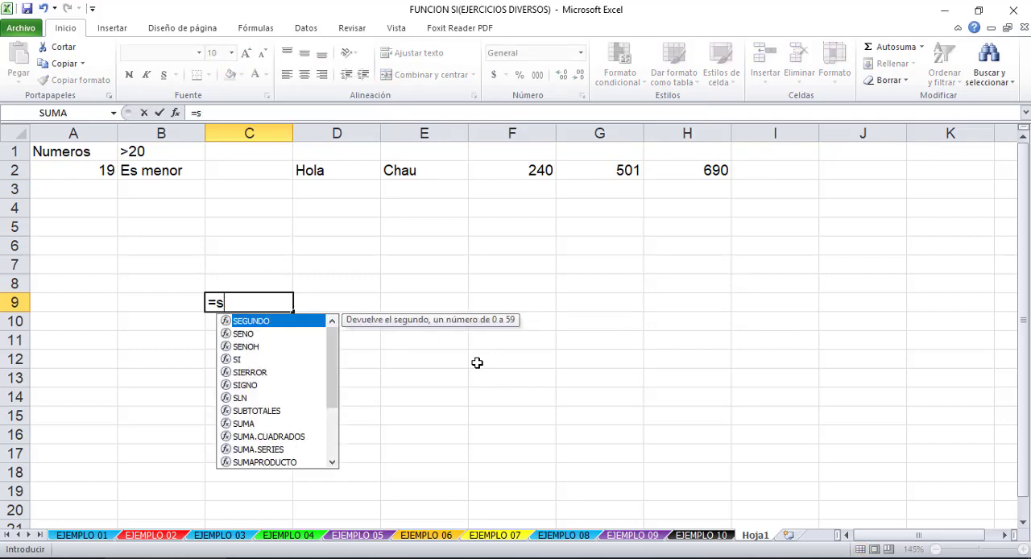
pyautogui.write('SI(')
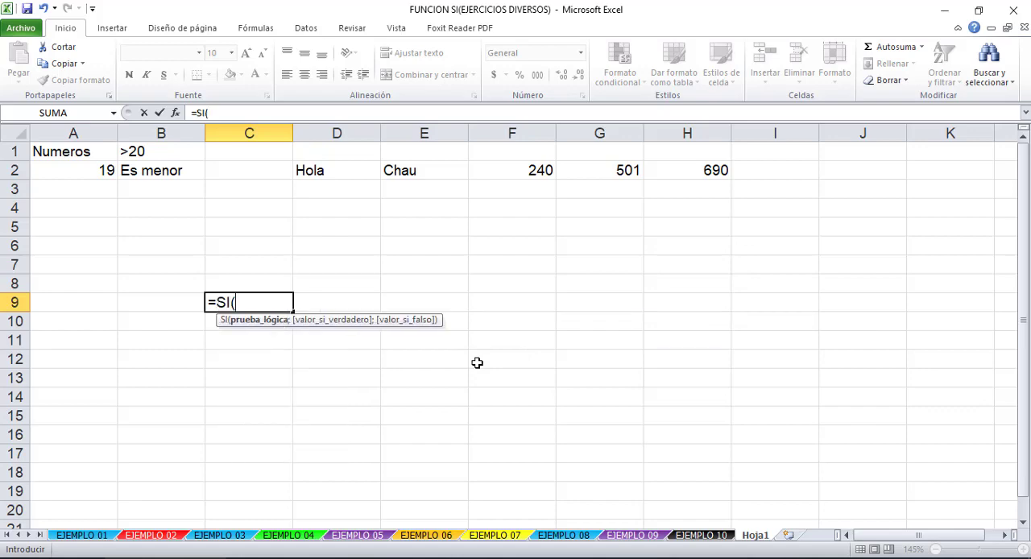
pyautogui.press('Escape')
# - Examine the logical tests in the SI formulas of B2 and E2 without changing them
pyautogui.click(158, 174)
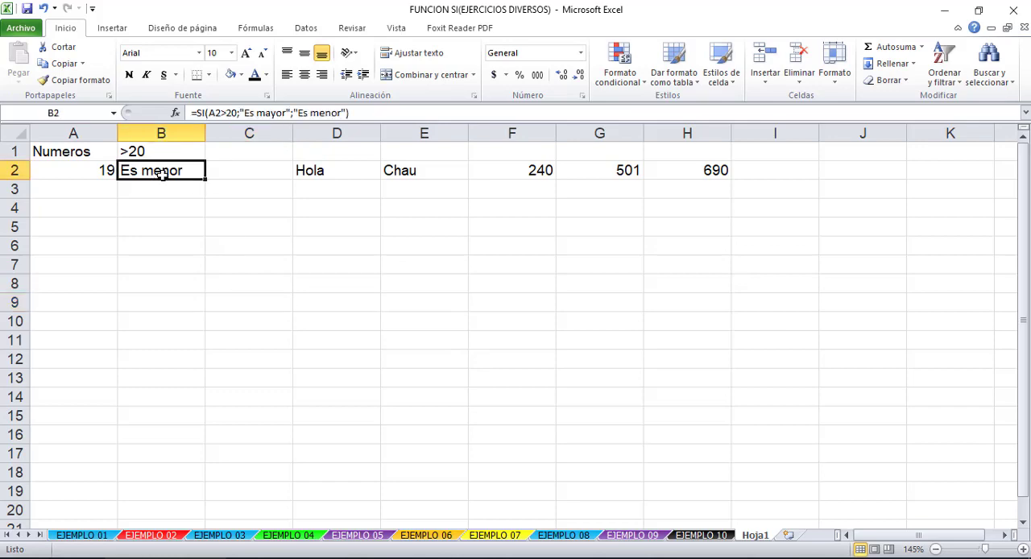
pyautogui.click(217, 111)
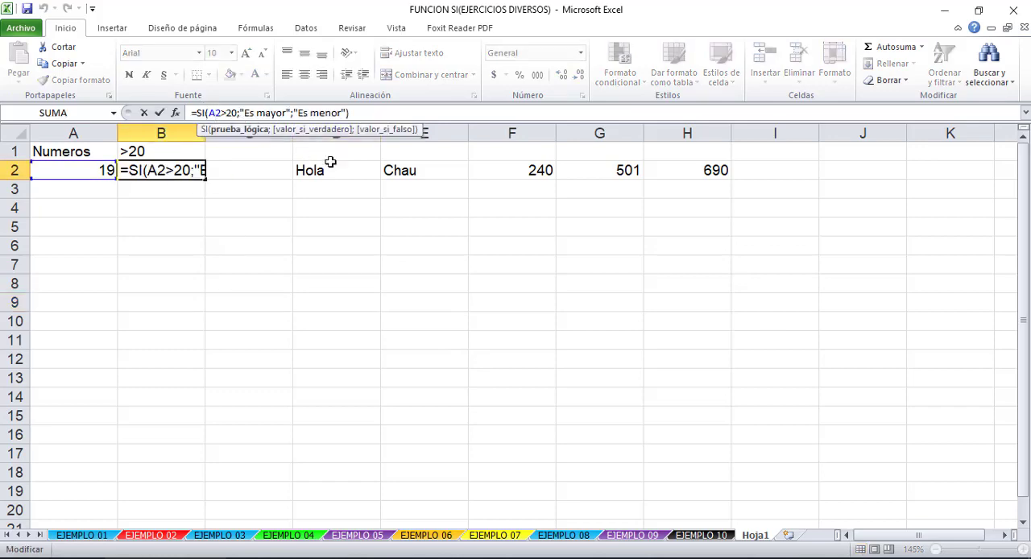
pyautogui.press('Escape')
pyautogui.click(430, 174)
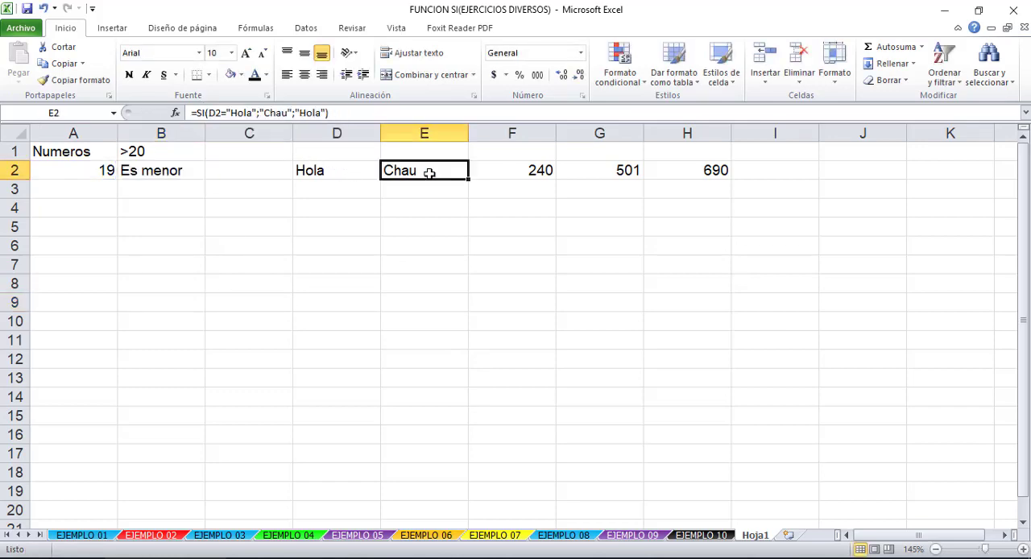
pyautogui.click(241, 112)
pyautogui.moveTo(213, 113); pyautogui.dragTo(252, 113)
pyautogui.press('Escape')
# - Examine the G2>500 logical test in the SI formula of H2 without changing it
pyautogui.click(614, 169)
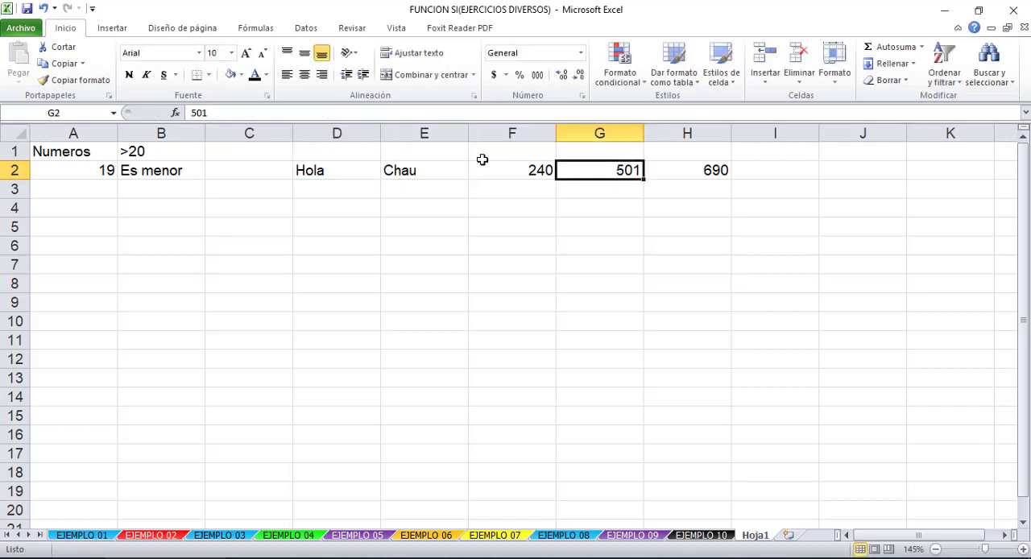
pyautogui.click(694, 172)
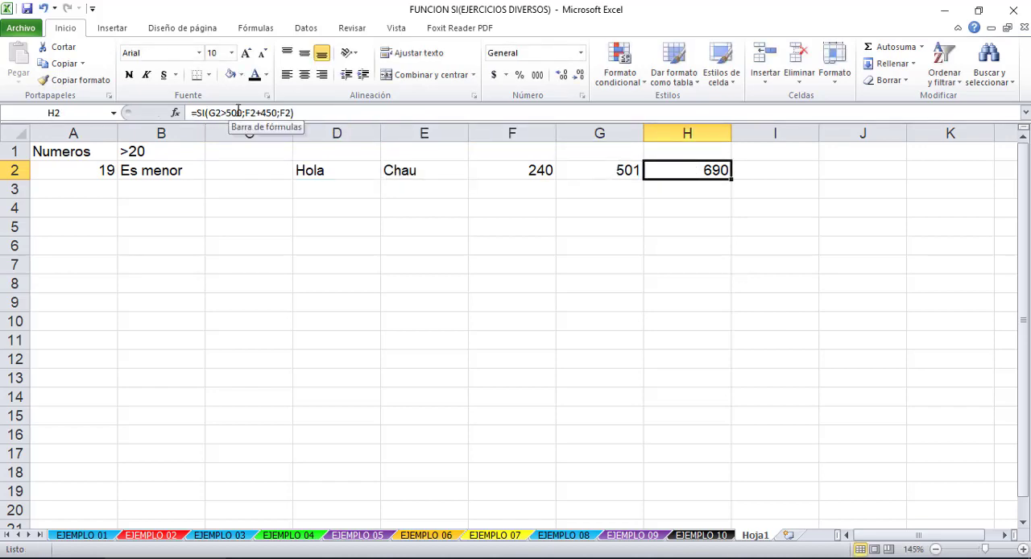
pyautogui.moveTo(241, 113); pyautogui.dragTo(210, 113)
pyautogui.click(224, 113)
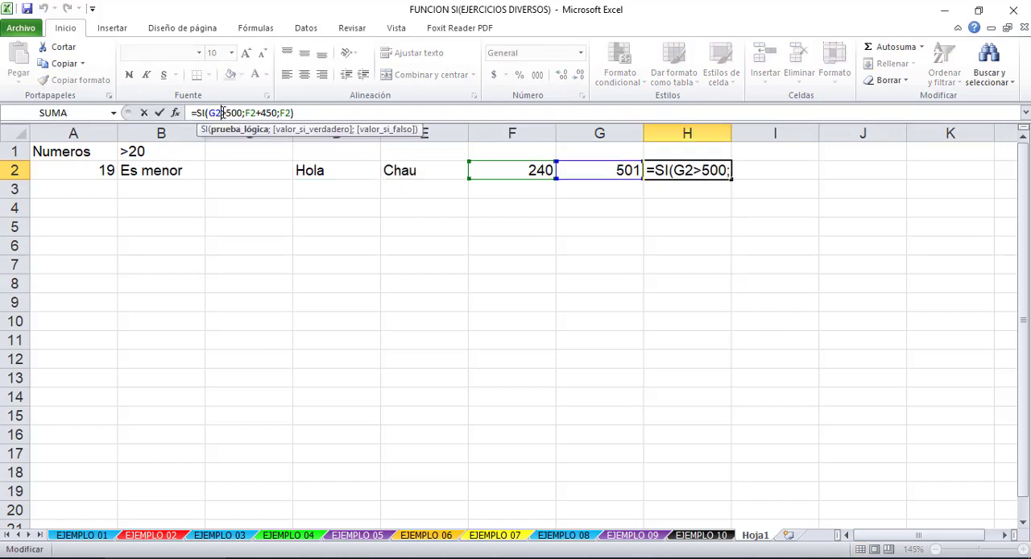
pyautogui.click(256, 113)
pyautogui.click(227, 113)
pyautogui.hotkey('ctrl', 'Return')
# - Begin an SI formula in D9 on Hoja1 with VERDADERO as its logical test
pyautogui.click(339, 304)
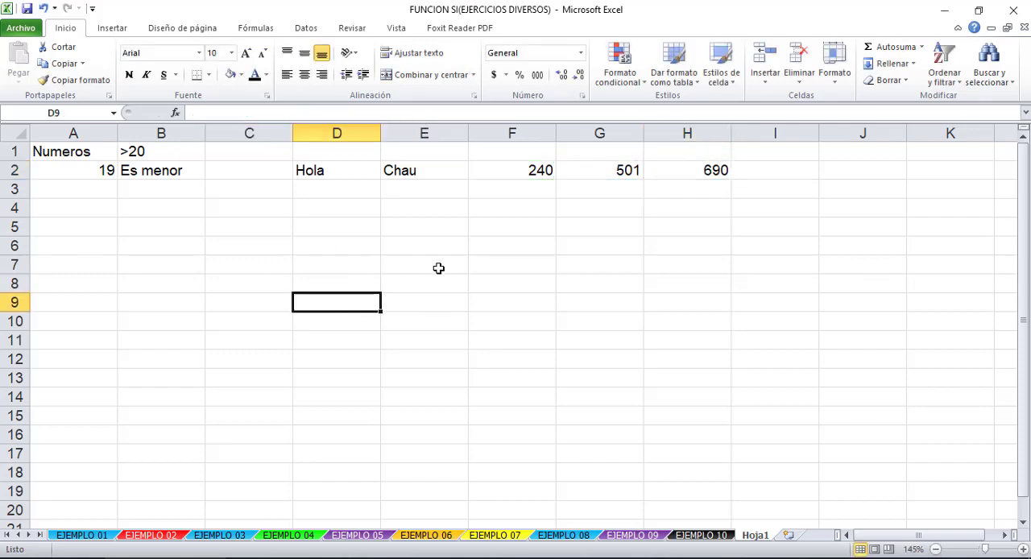
pyautogui.write('=')
pyautogui.write('SI')
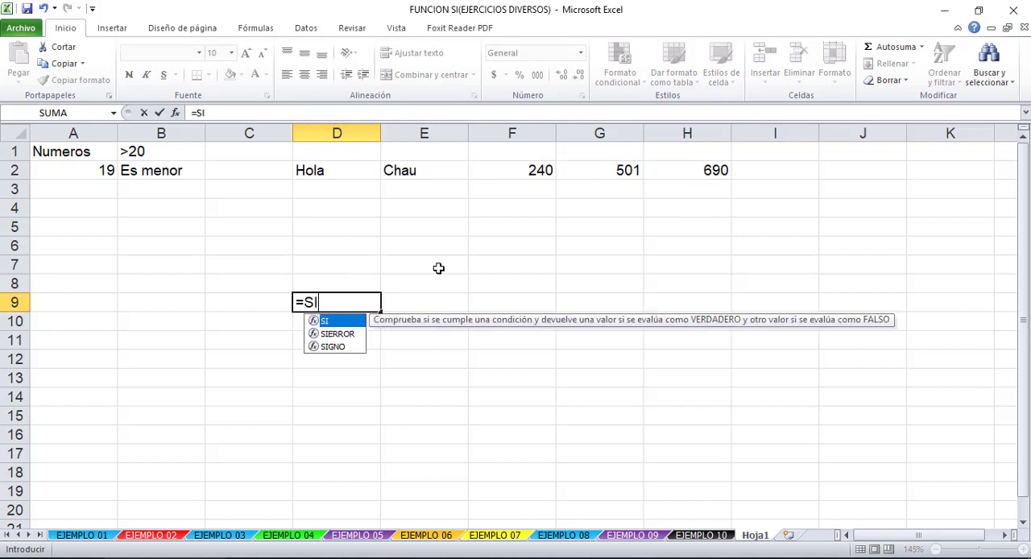
pyautogui.write('(VERD')
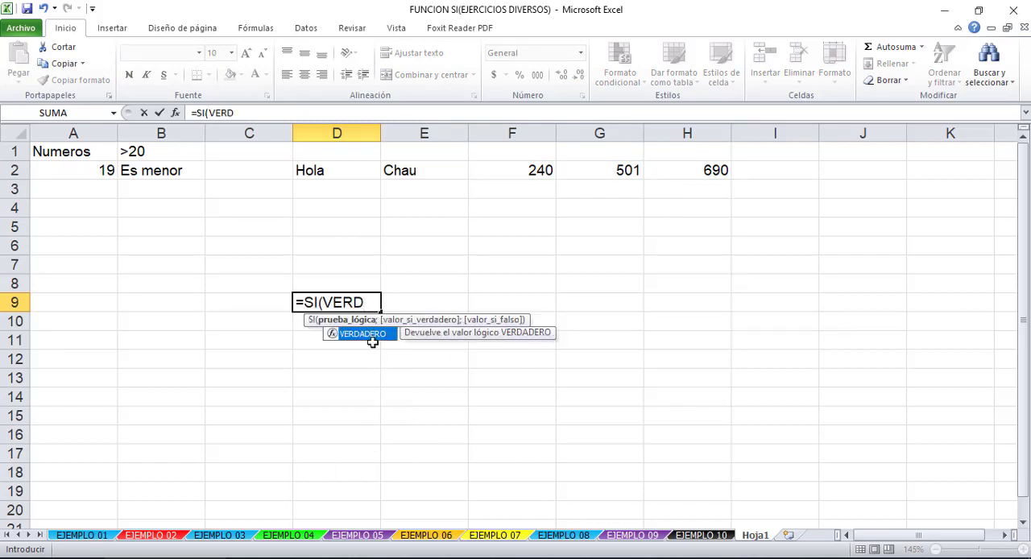
pyautogui.doubleClick(375, 334)
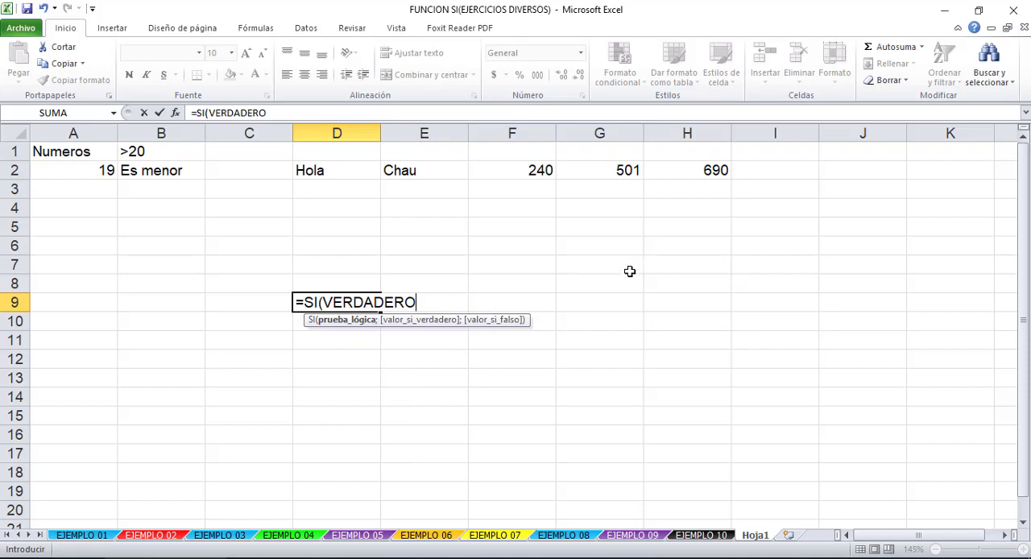
pyautogui.write(';')
pyautogui.press('BackSpace')
pyautogui.press('BackSpace')
pyautogui.press('BackSpace')
pyautogui.press('BackSpace')
pyautogui.press('BackSpace')
pyautogui.press('BackSpace')
pyautogui.press('BackSpace')
pyautogui.press('BackSpace')
pyautogui.press('BackSpace')
pyautogui.press('BackSpace')
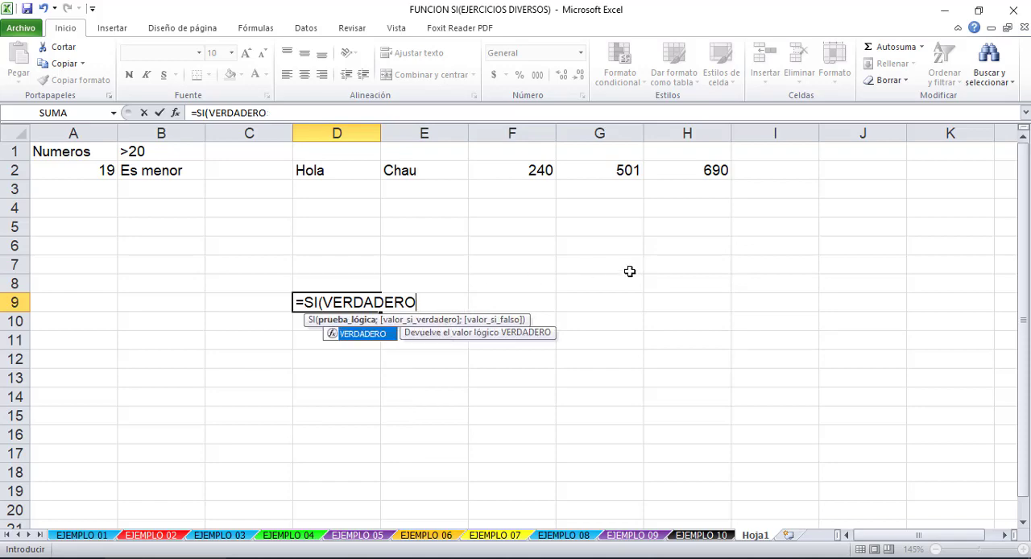
pyautogui.write('VERDADERO;"hOLA')
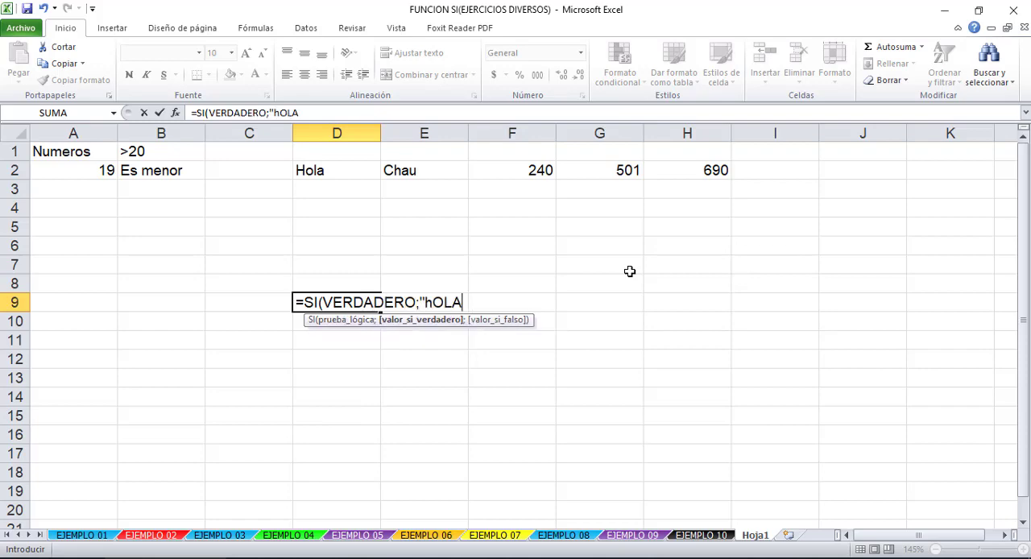
pyautogui.write('";')
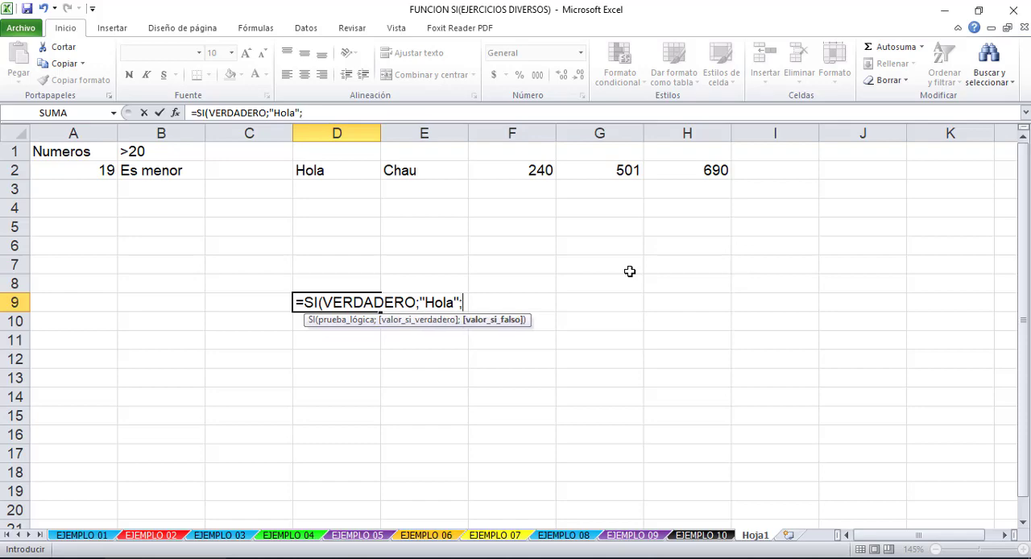
pyautogui.write('"asd')
# - Complete the D9 formula with "Hola" as the true value and "asd" as the false value, and reselect the cell
pyautogui.press('Return')
pyautogui.press('Up')
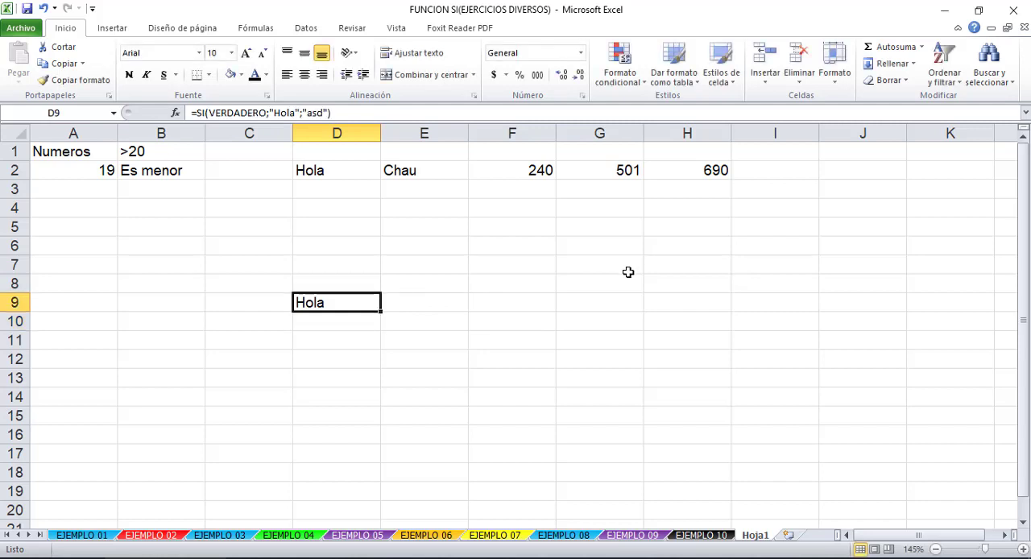
# - Replace VERDADERO with FALSO in the D9 formula, enter it and reselect the cell
pyautogui.click(242, 117)
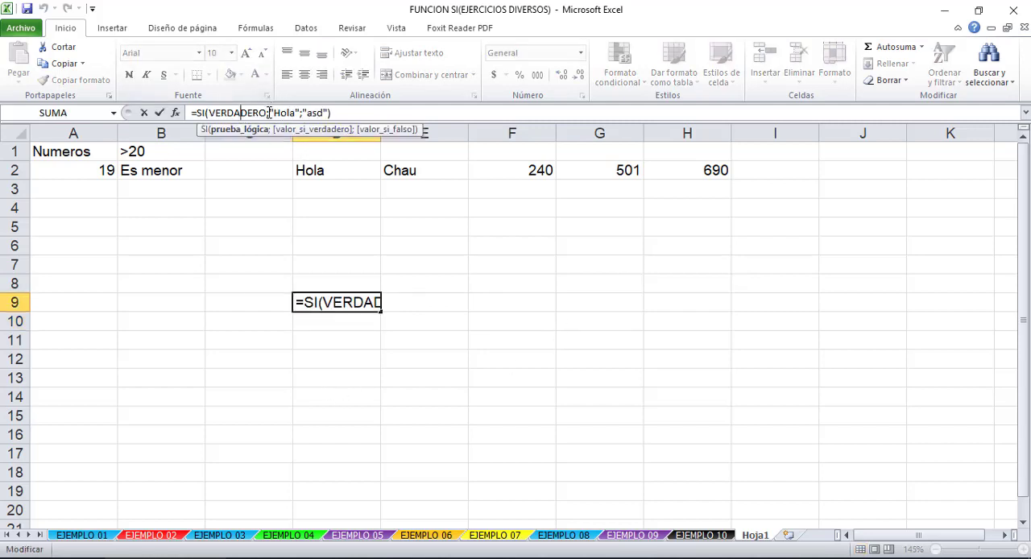
pyautogui.moveTo(267, 113); pyautogui.dragTo(213, 112)
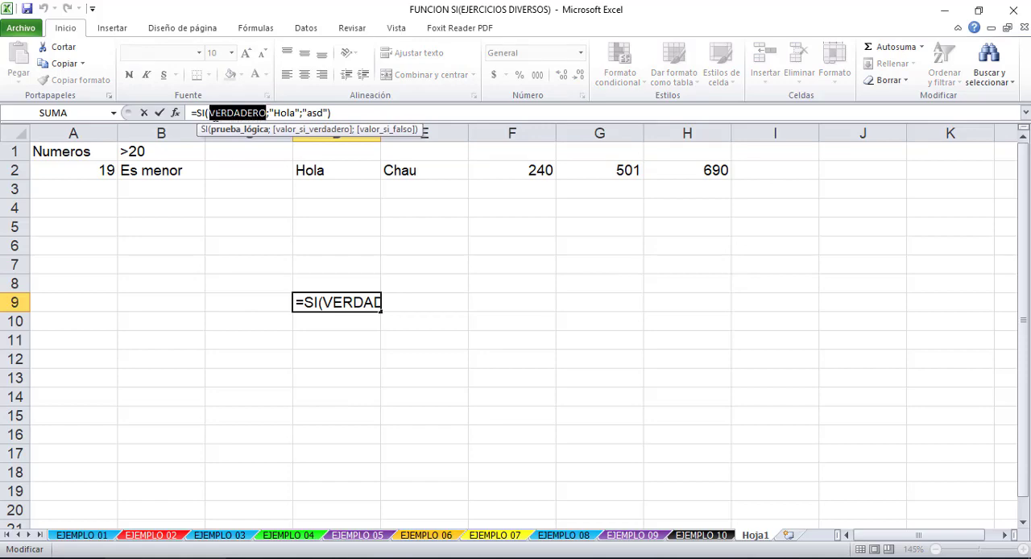
pyautogui.write('falso')
pyautogui.press('Return')
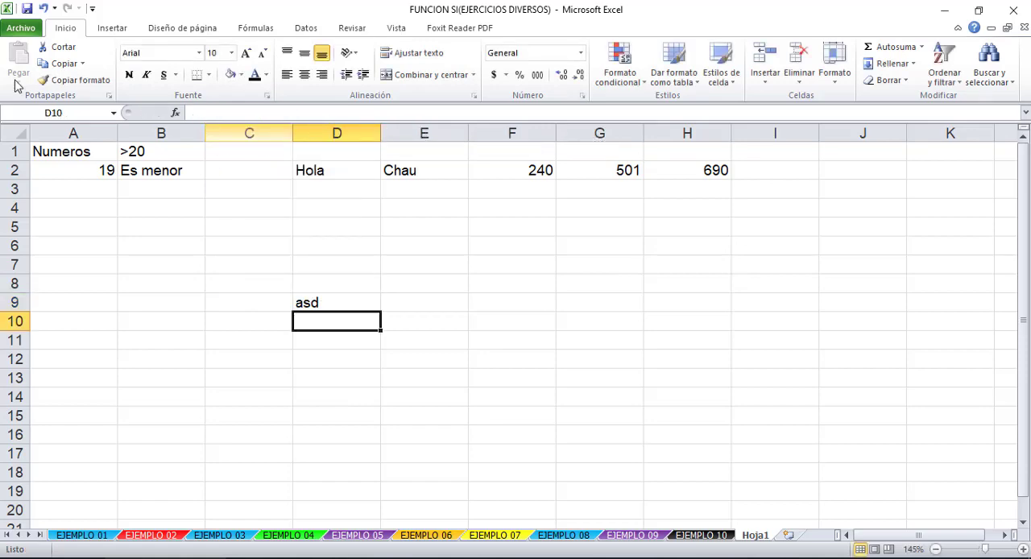
pyautogui.click(346, 288)
pyautogui.click(346, 302)
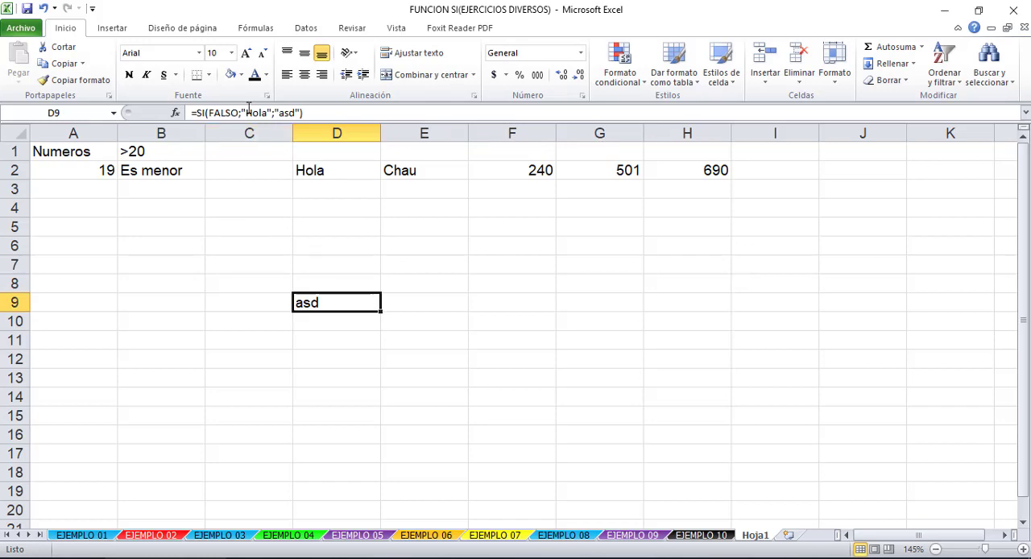
# - Review the true and false arguments of the D9 formula and delete the cell's contents
pyautogui.click(293, 113)
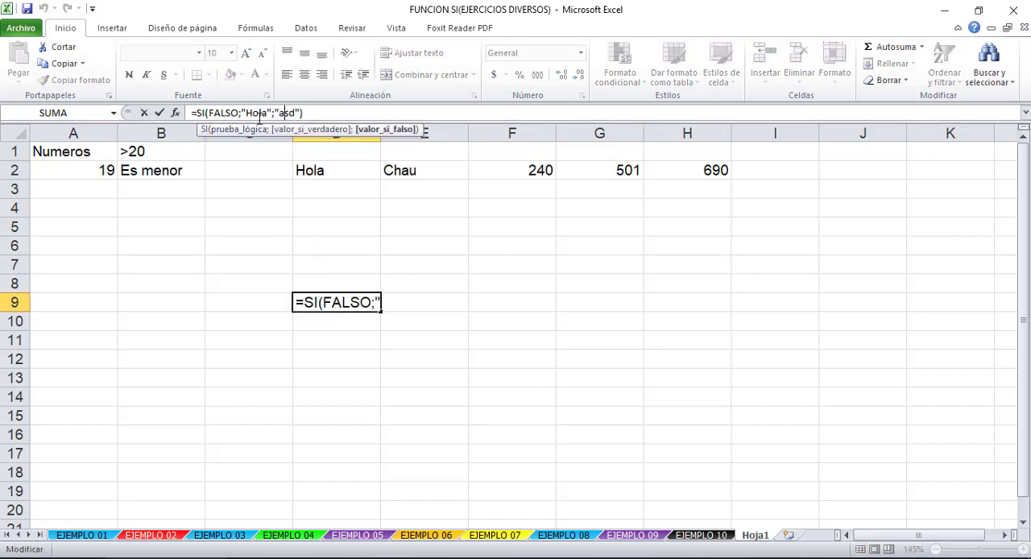
pyautogui.click(216, 113)
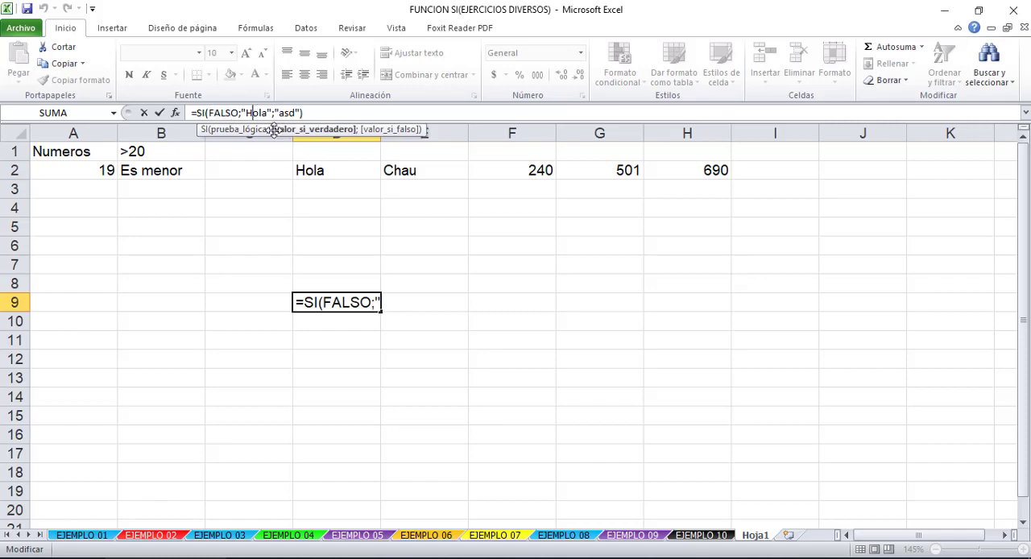
pyautogui.click(338, 302)
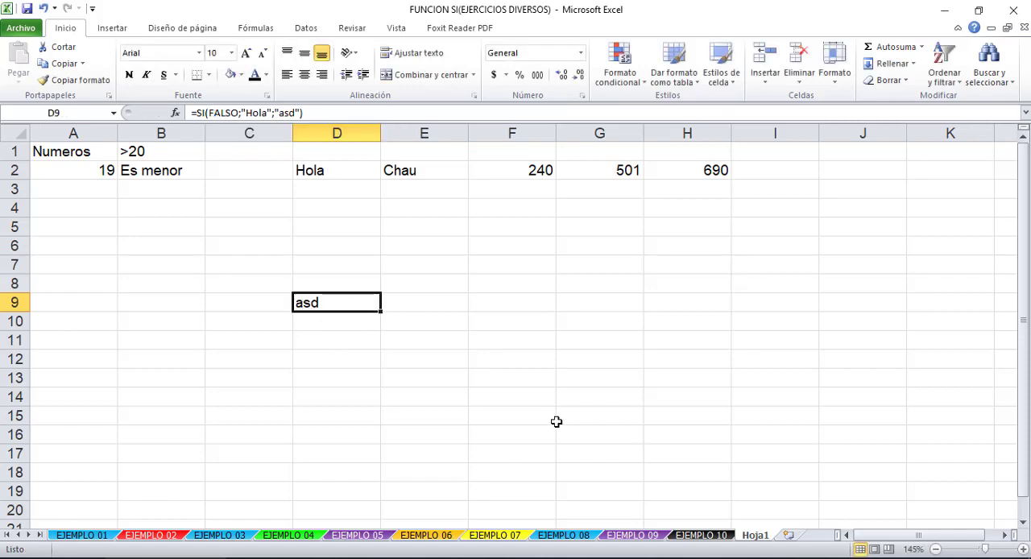
pyautogui.press('Delete')
# - Return to the EJEMPLO 05 sheet and start a formula in G5
pyautogui.click(363, 535)
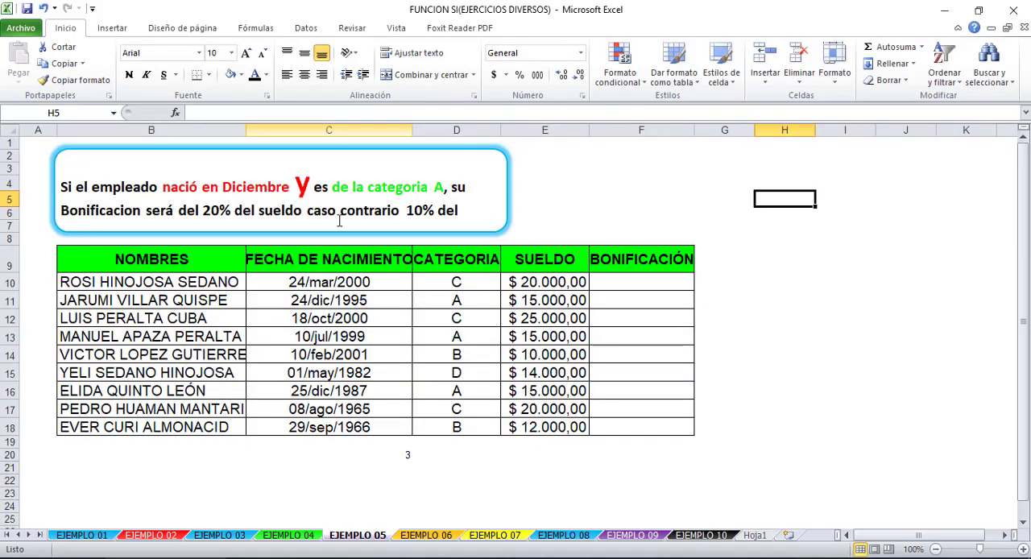
pyautogui.click(729, 198)
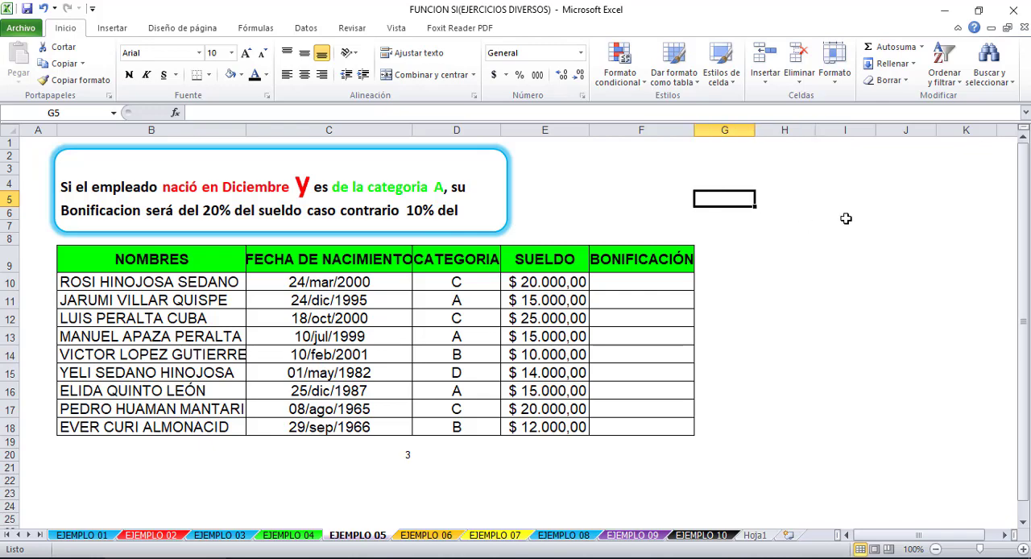
pyautogui.write('=y')
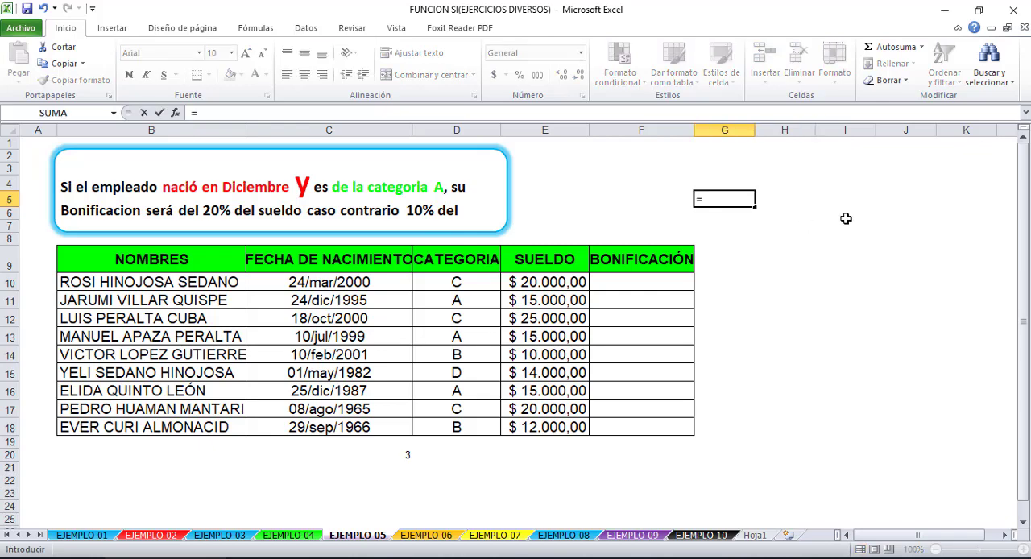
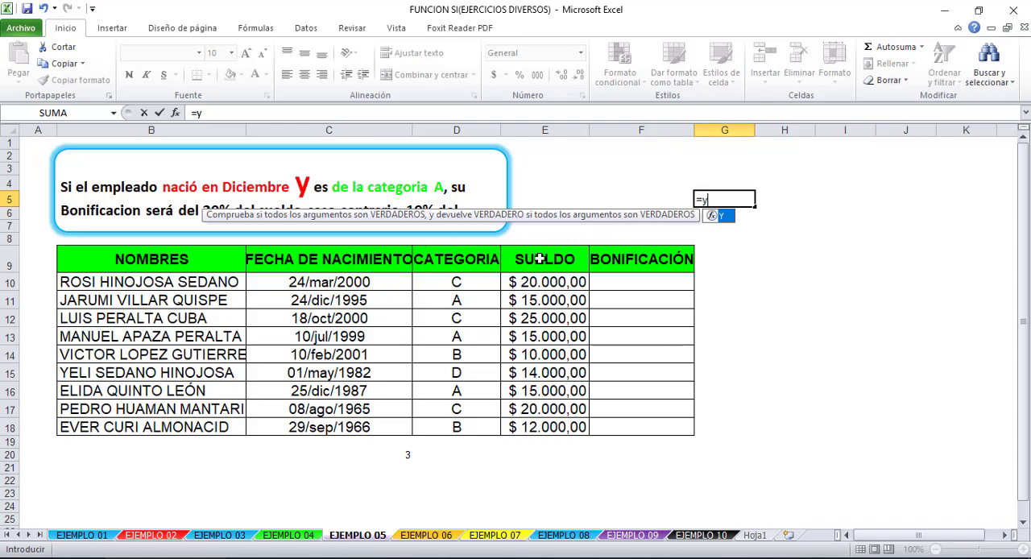
# - Cancel the G5 formula and start a Y formula in G11 of Hoja1 with D11>30 as the first condition
pyautogui.press('Escape')
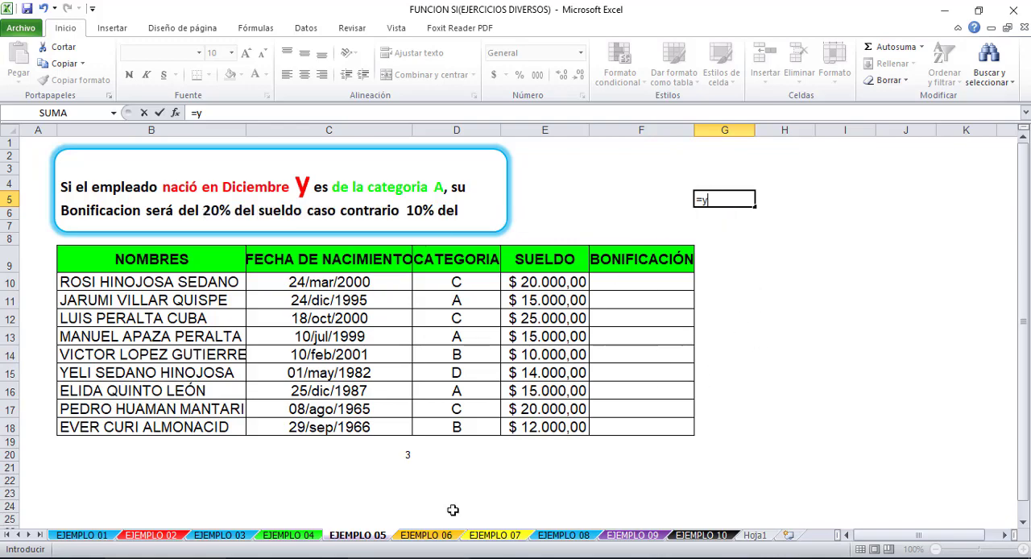
pyautogui.press('Escape')
pyautogui.click(756, 534)
pyautogui.click(571, 335)
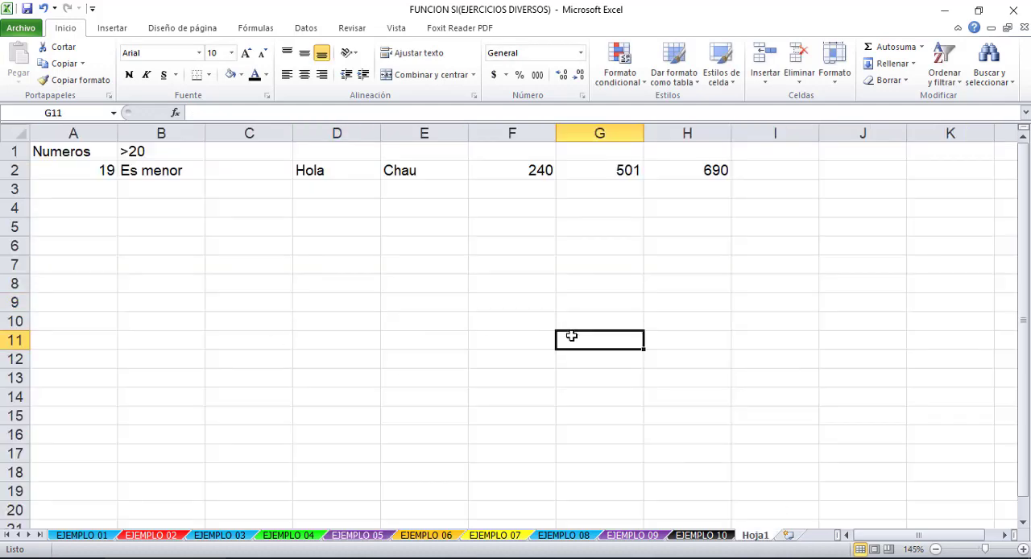
pyautogui.write('Y')
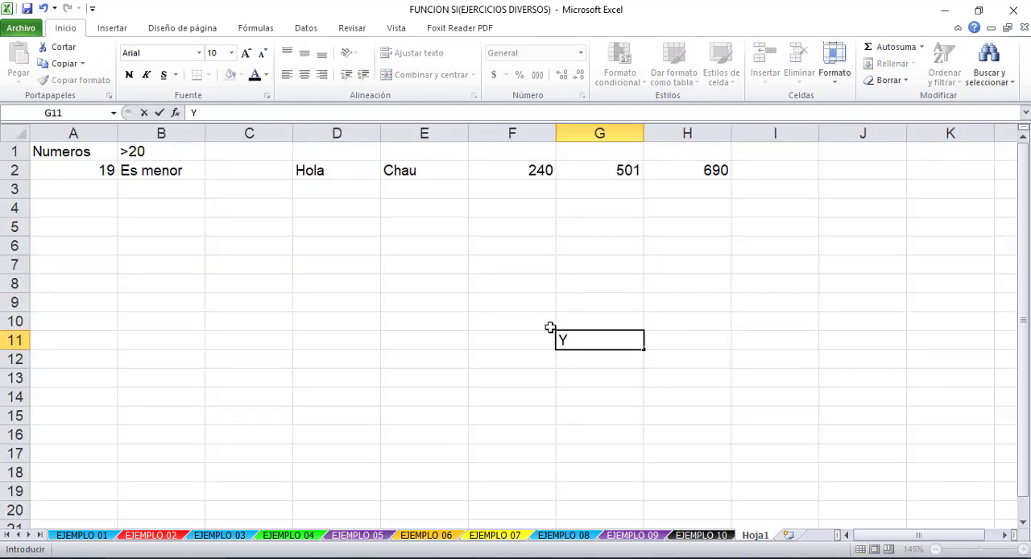
pyautogui.write('=Y(')
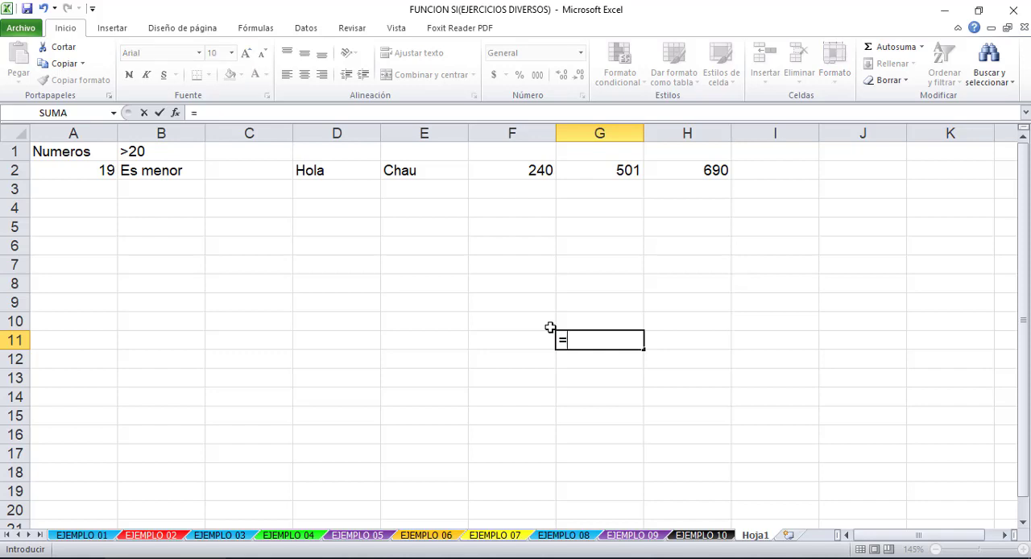
pyautogui.click(323, 339)
pyautogui.write('>')
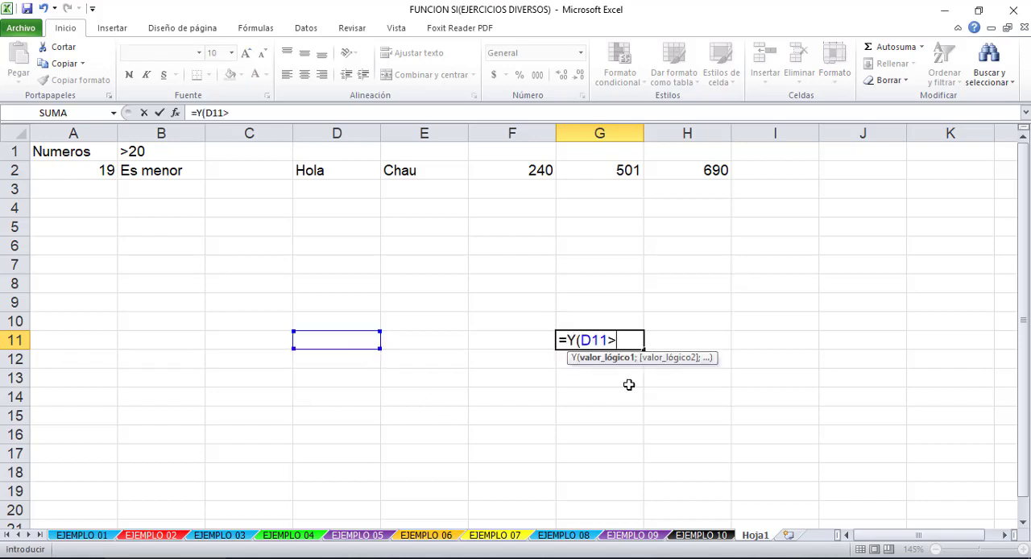
pyautogui.write('30;')
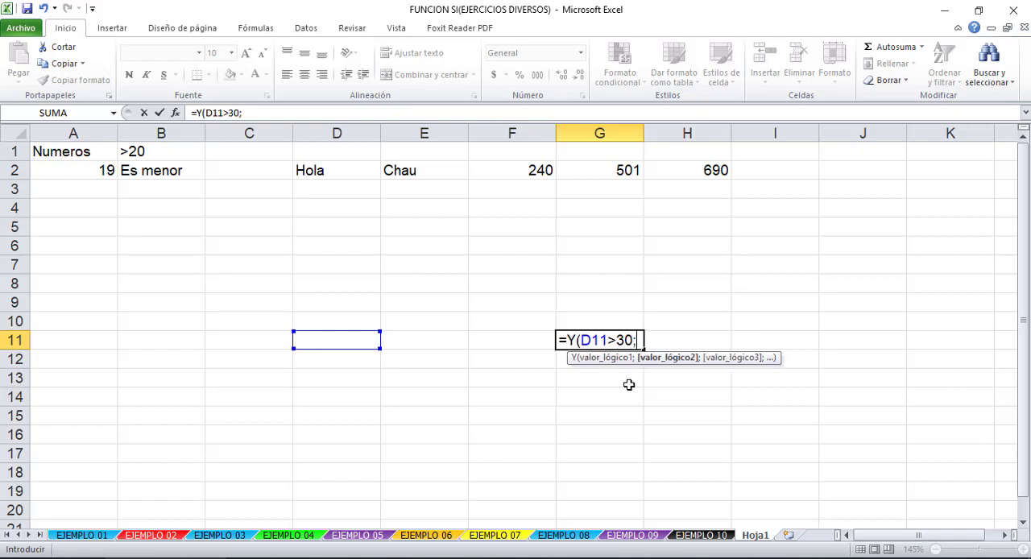
# - Add E11<15 as the second condition, complete the Y formula and reselect G11
pyautogui.click(414, 338)
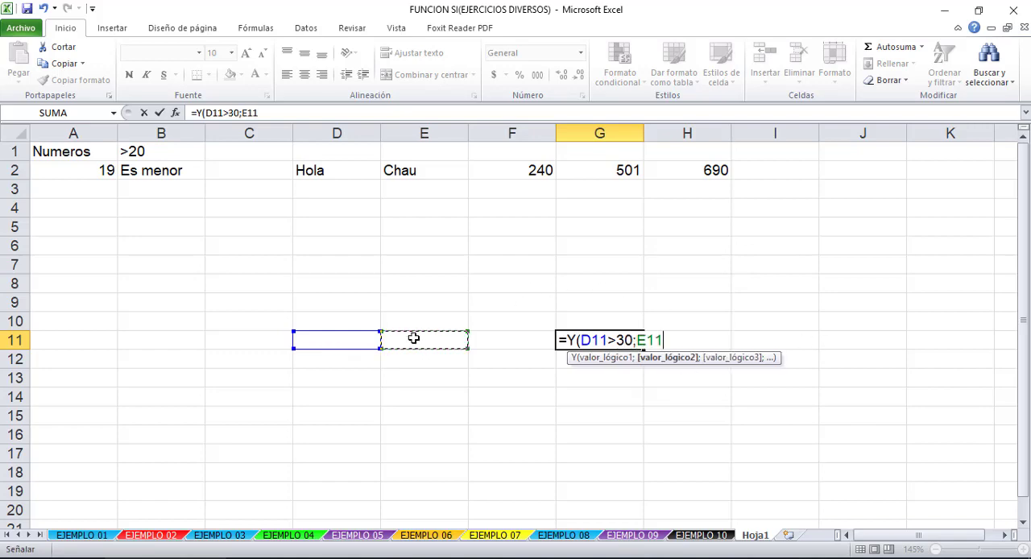
pyautogui.write('<15')
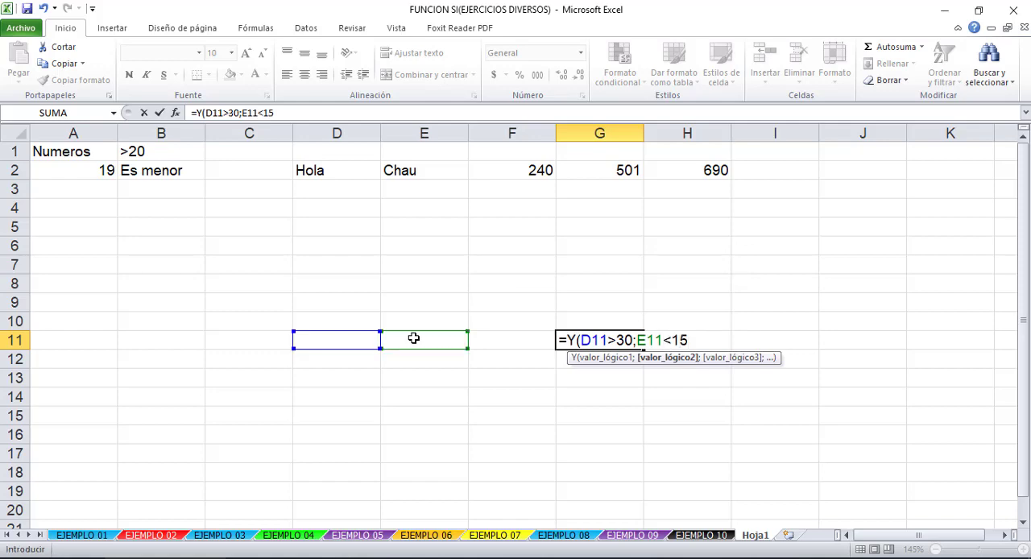
pyautogui.click(511, 340)
pyautogui.click(586, 340)
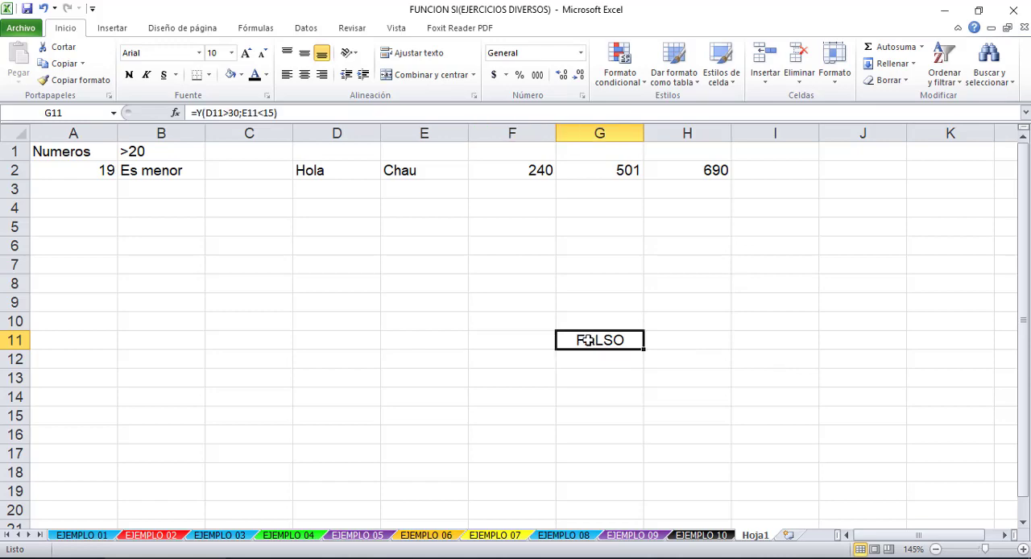
# - Extend the G11 formula with a third condition, F11="a", enter it and reselect the cell
pyautogui.click(314, 113)
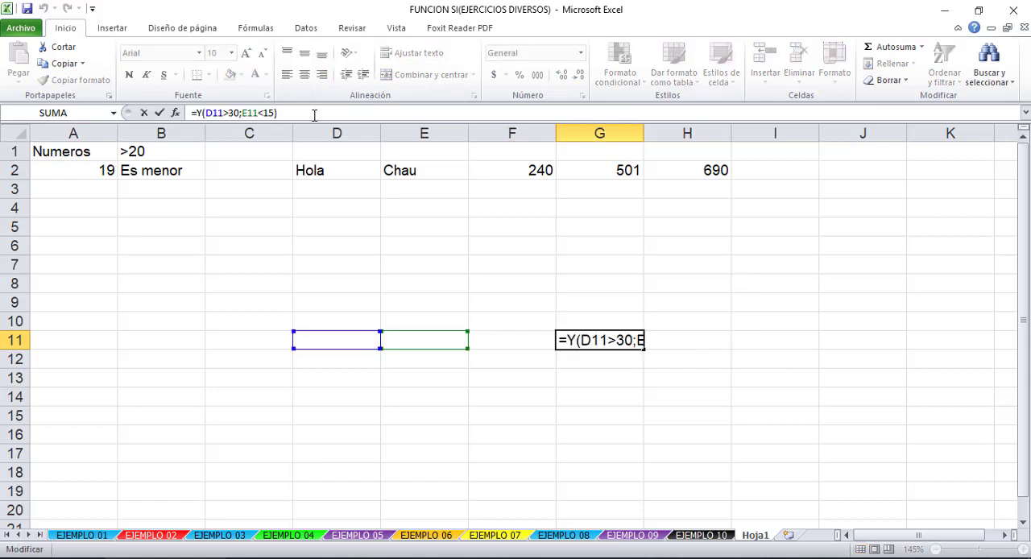
pyautogui.press('BackSpace')
pyautogui.write(';')
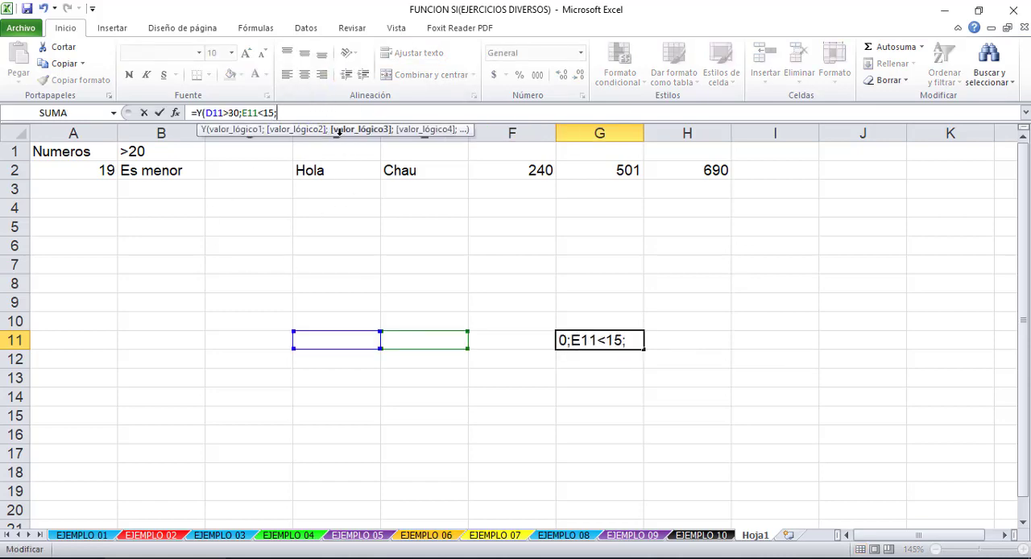
pyautogui.click(493, 345)
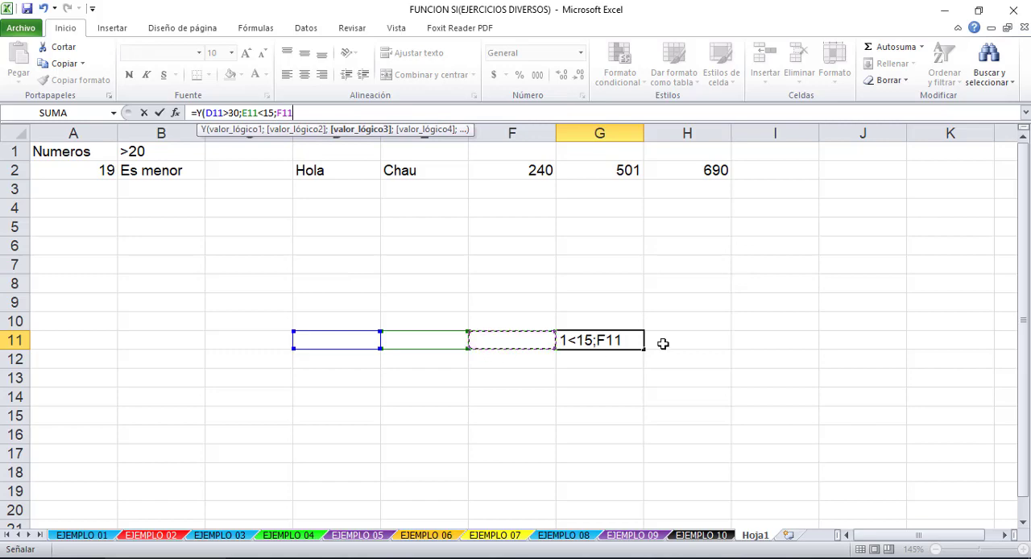
pyautogui.write('"a')
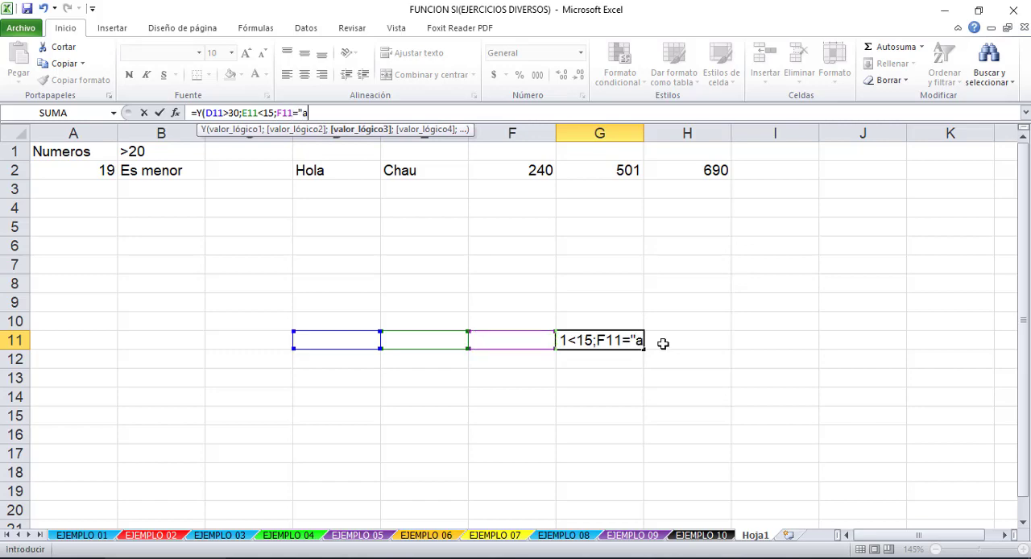
pyautogui.write('")')
pyautogui.press('Return')
pyautogui.click(620, 328)
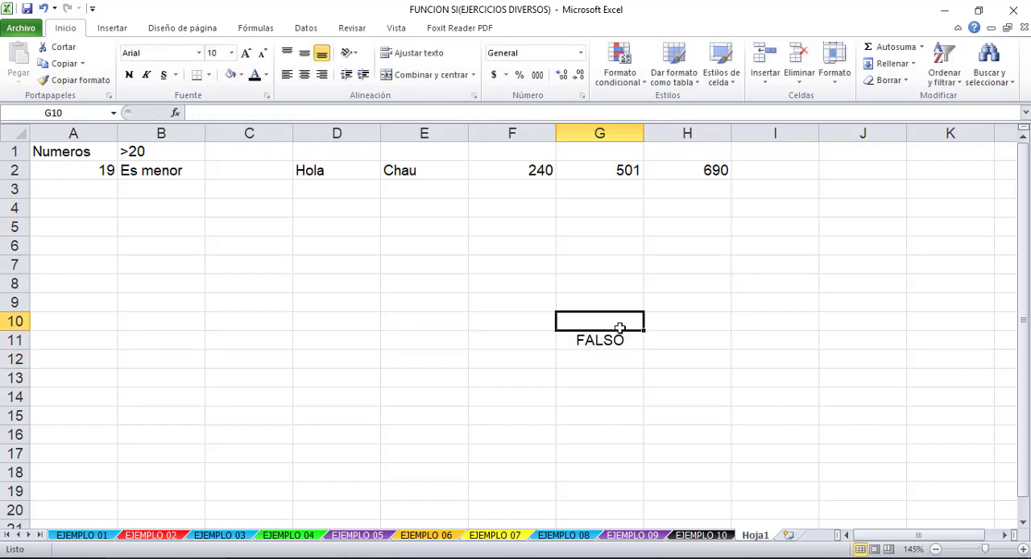
pyautogui.click(620, 340)
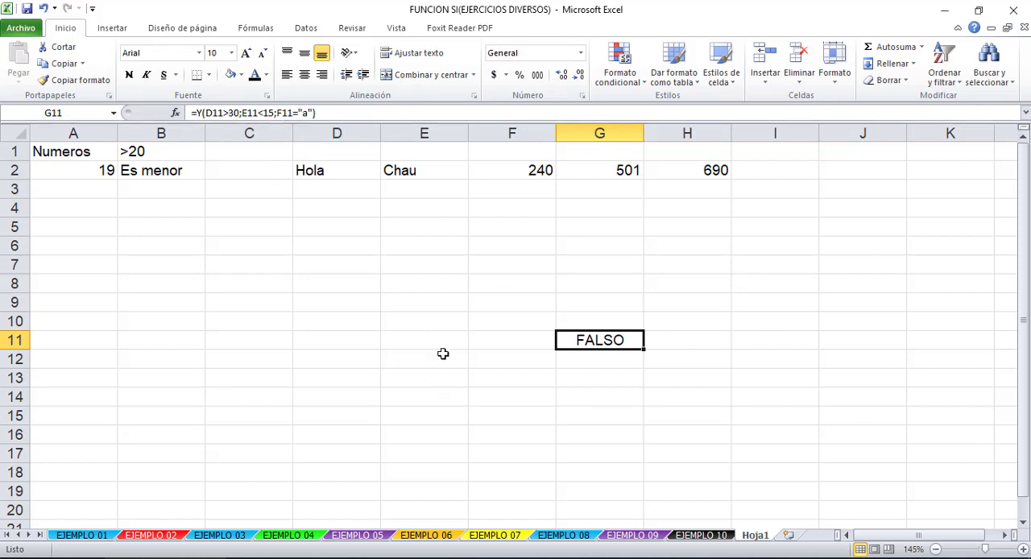
# - Enter 40 in D11 and select G11 to check the Y formula
pyautogui.click(348, 343)
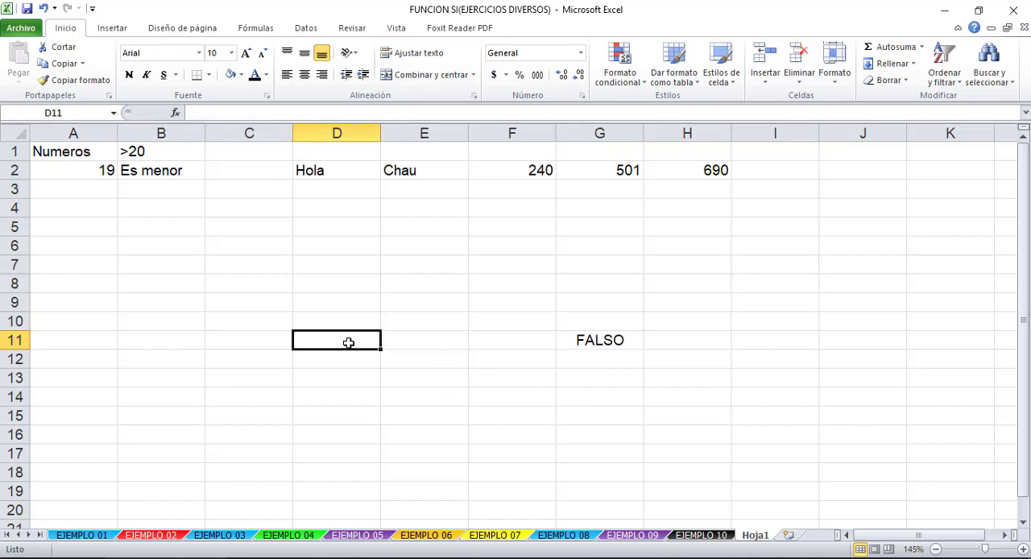
pyautogui.write('40')
pyautogui.click(404, 387)
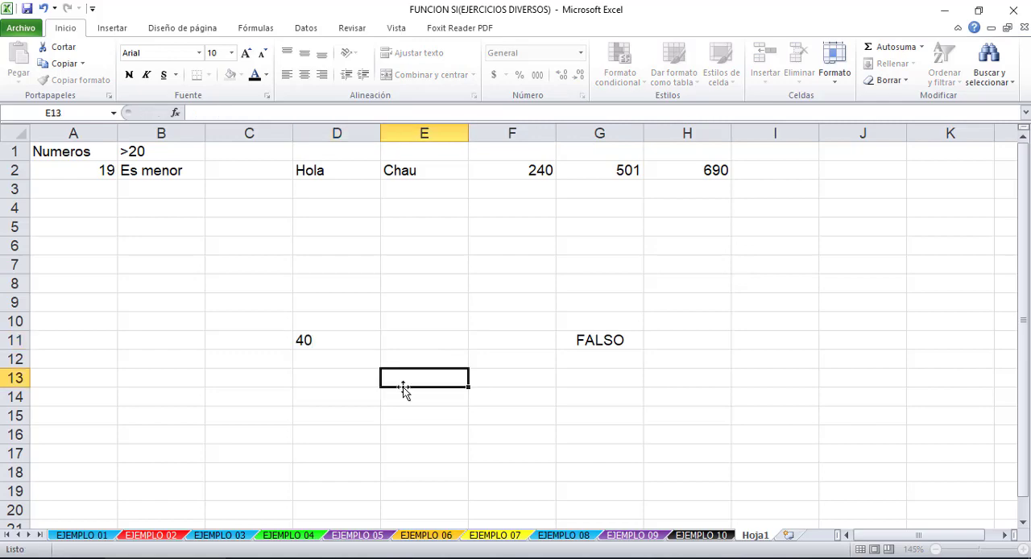
pyautogui.click(580, 339)
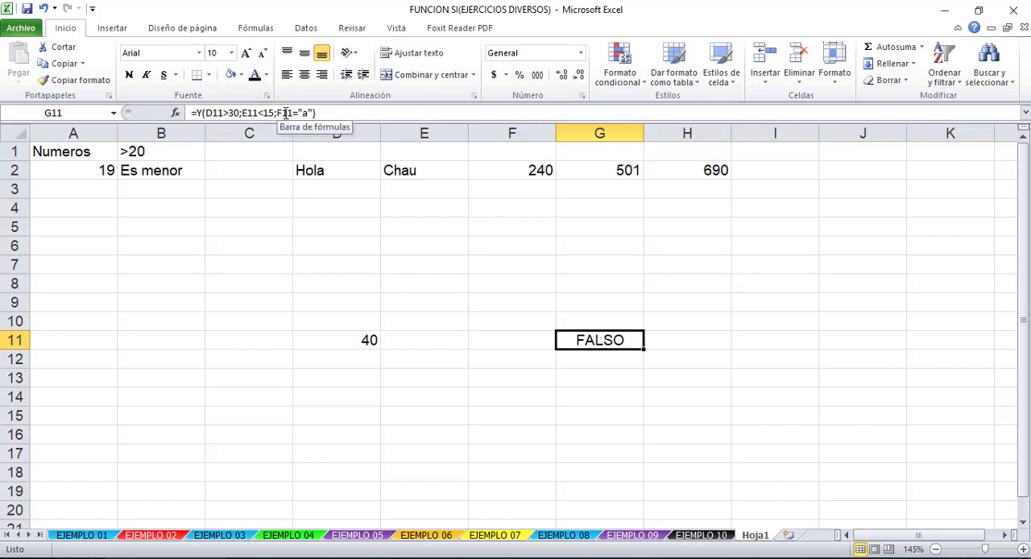
# - Enter 54 in E11 and "a" in F11, then reselect G11 to check the formula
pyautogui.click(422, 340)
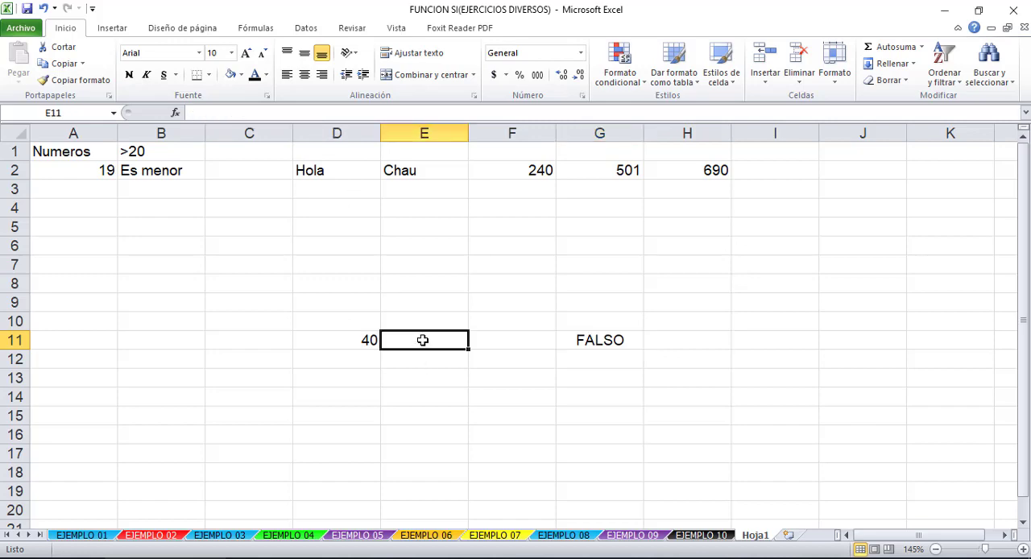
pyautogui.write('54')
pyautogui.click(438, 412)
pyautogui.click(492, 345)
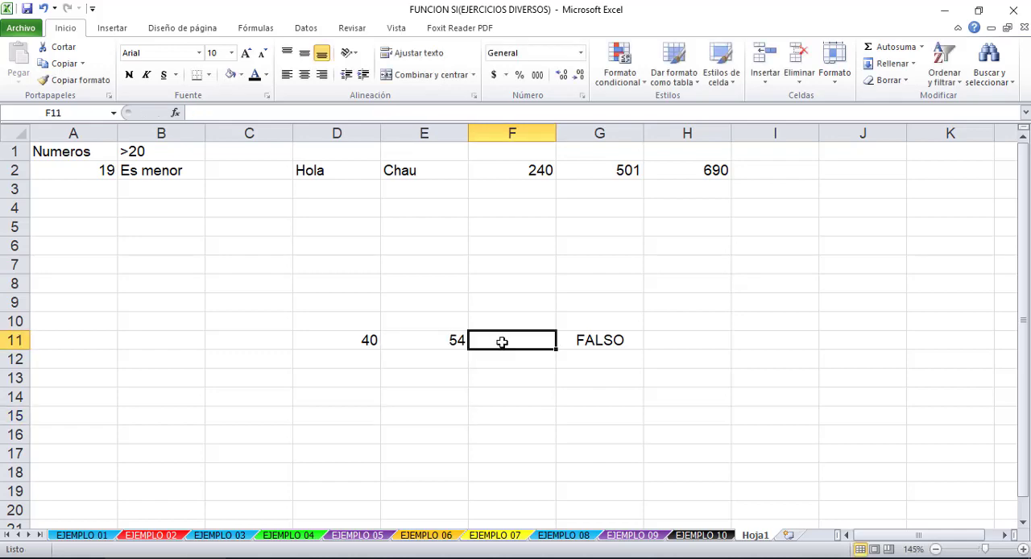
pyautogui.write('a')
pyautogui.click(505, 380)
pyautogui.click(589, 346)
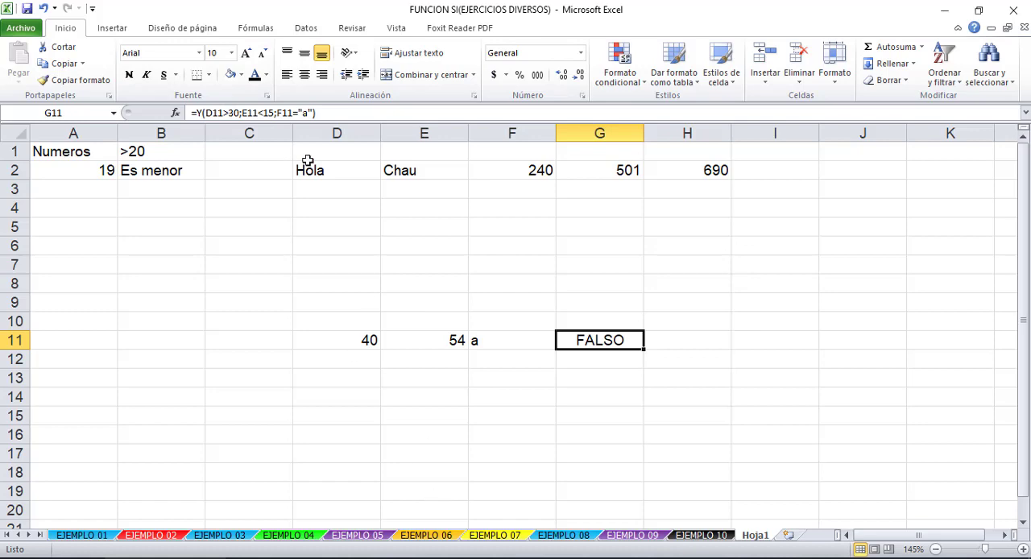
# - Replace the E11 value with 12 and widen column G enough to display the formula's result
pyautogui.click(443, 338)
pyautogui.write('12')
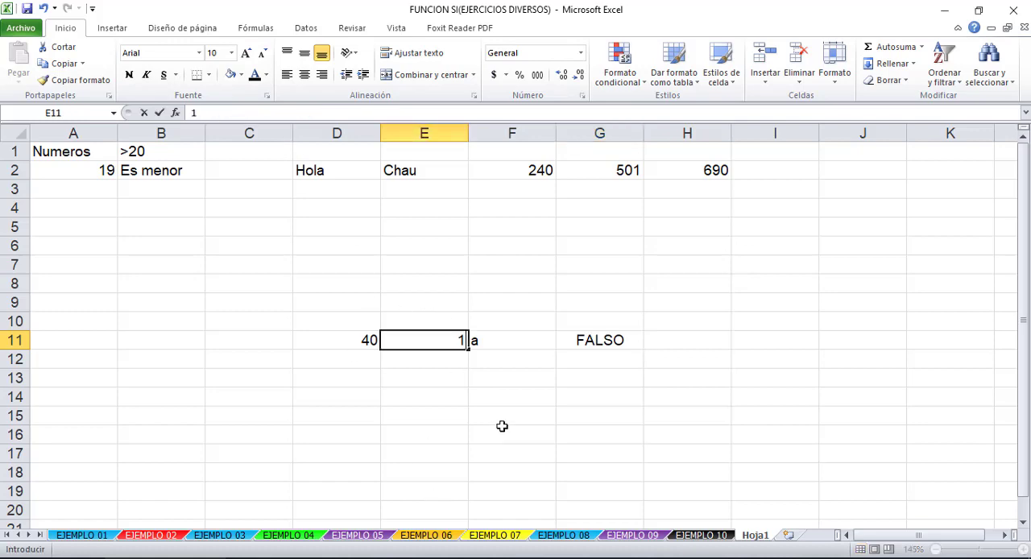
pyautogui.press('Return')
pyautogui.click(594, 339)
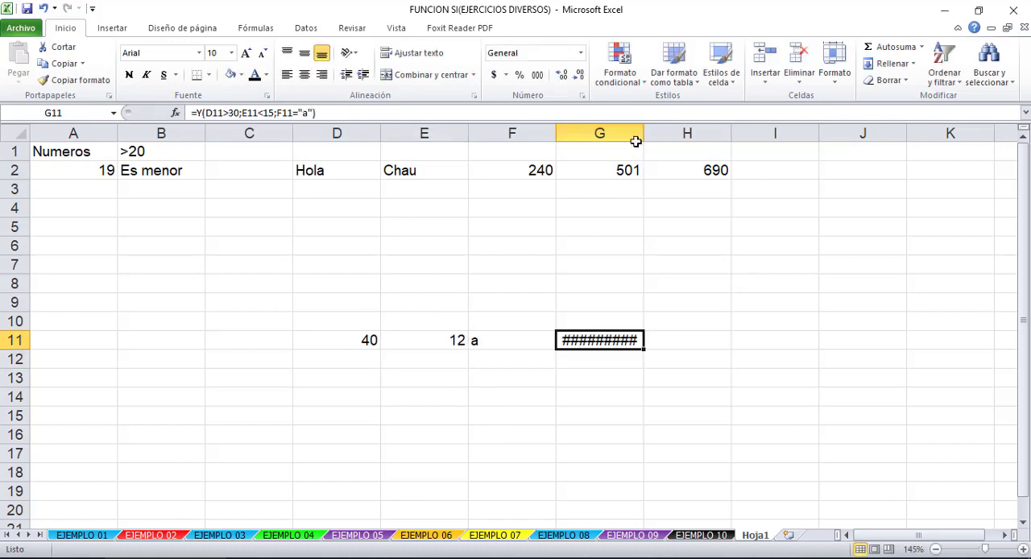
pyautogui.moveTo(643, 127); pyautogui.dragTo(674, 128)
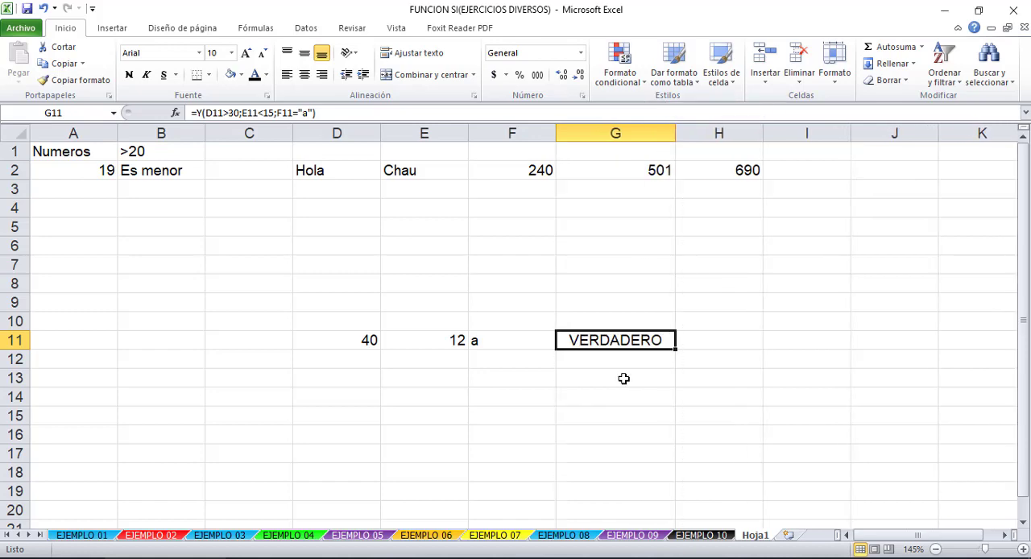
# - Review the D11:F11 values against each of the three conditions in the G11 Y formula
pyautogui.moveTo(520, 339); pyautogui.dragTo(372, 342)
pyautogui.click(395, 376)
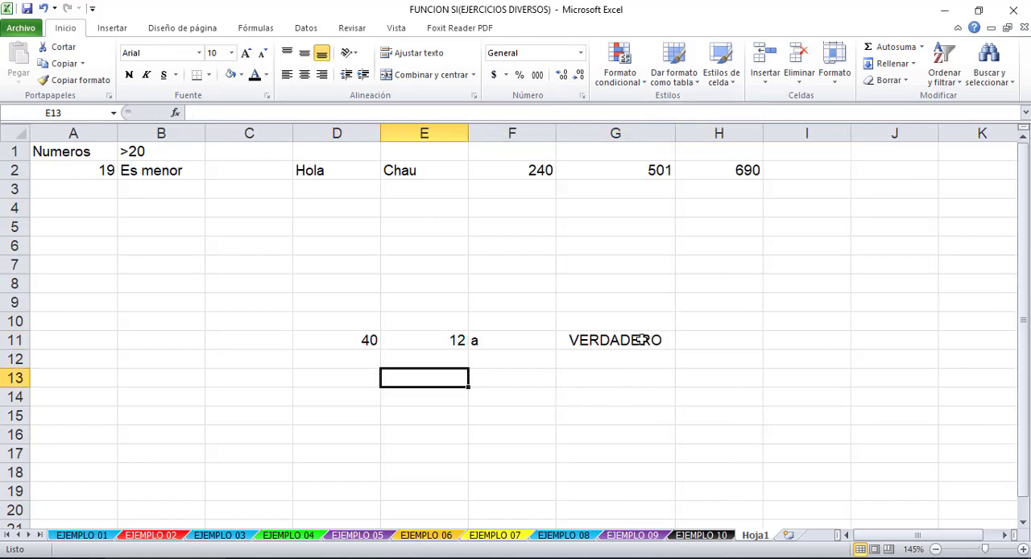
pyautogui.click(642, 340)
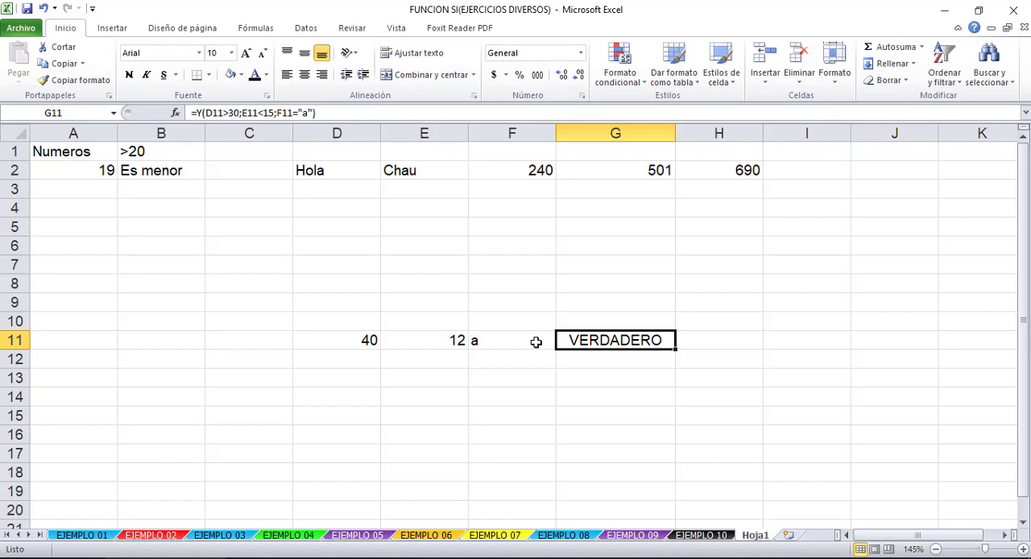
pyautogui.click(263, 113)
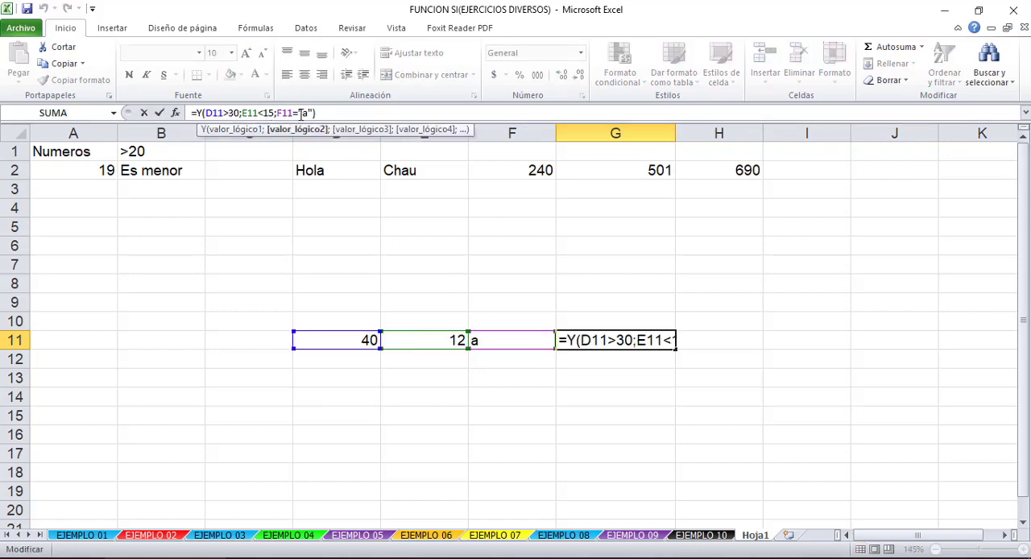
pyautogui.click(299, 112)
pyautogui.click(226, 113)
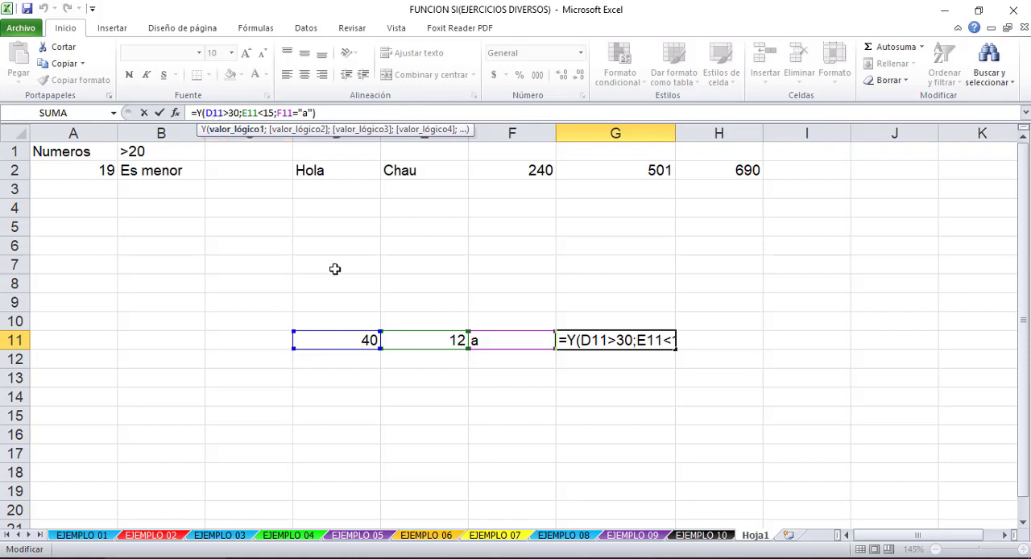
pyautogui.click(248, 113)
pyautogui.click(291, 113)
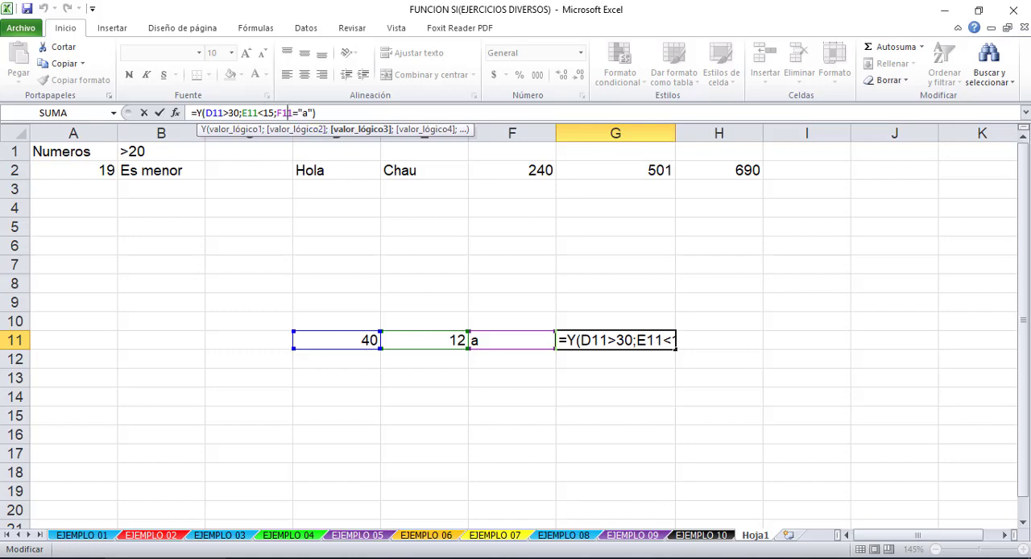
# - Return to the EJEMPLO 05 sheet, insert a blank column before BONIFICACIÓN and select its header cell F9
pyautogui.click(359, 536)
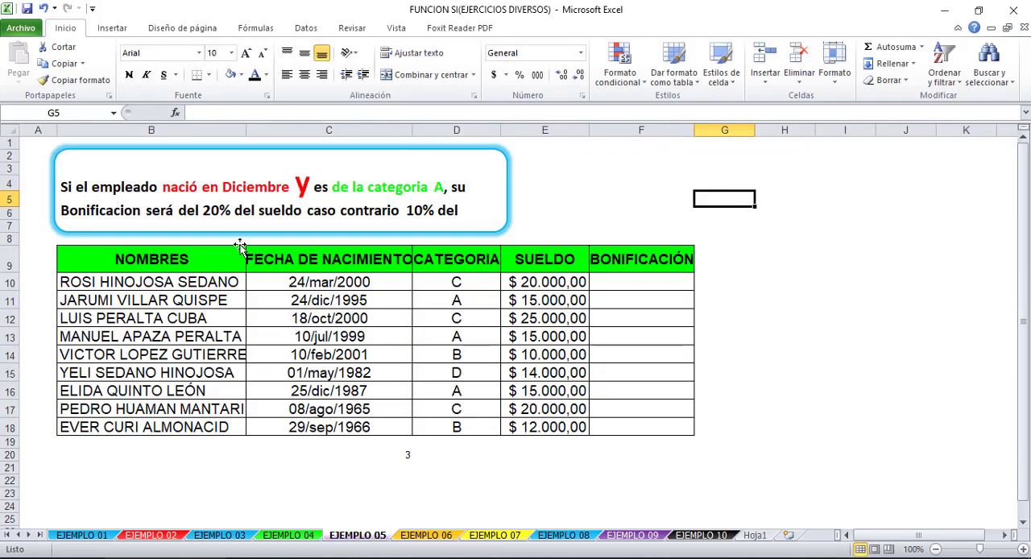
pyautogui.click(635, 280)
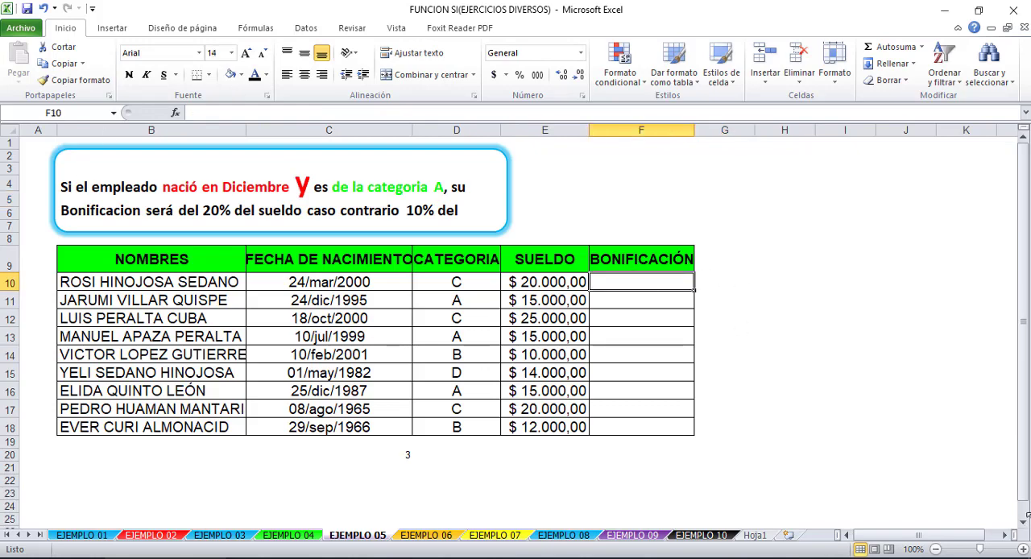
pyautogui.click(642, 127)
pyautogui.click(847, 388)
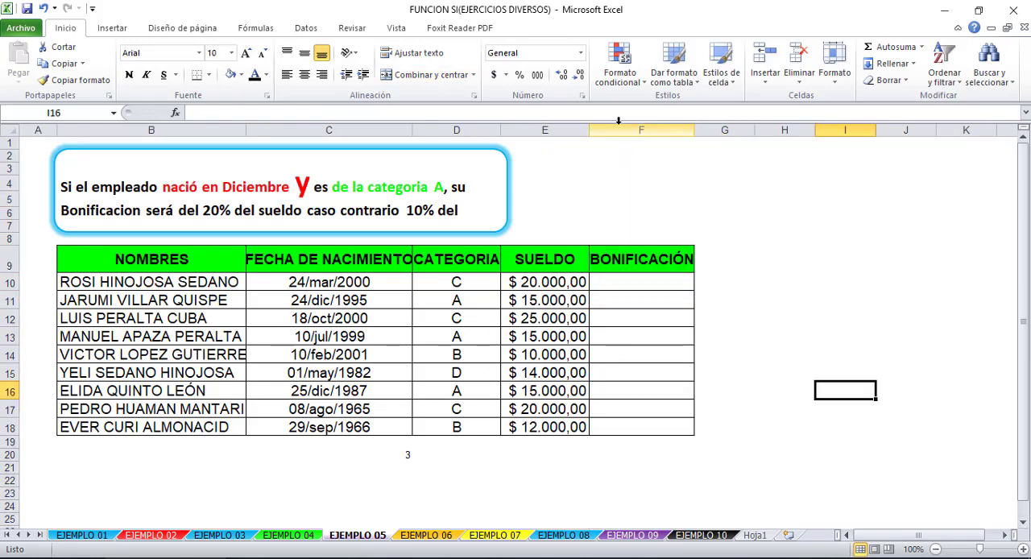
pyautogui.click(623, 127)
pyautogui.rightClick(624, 129)
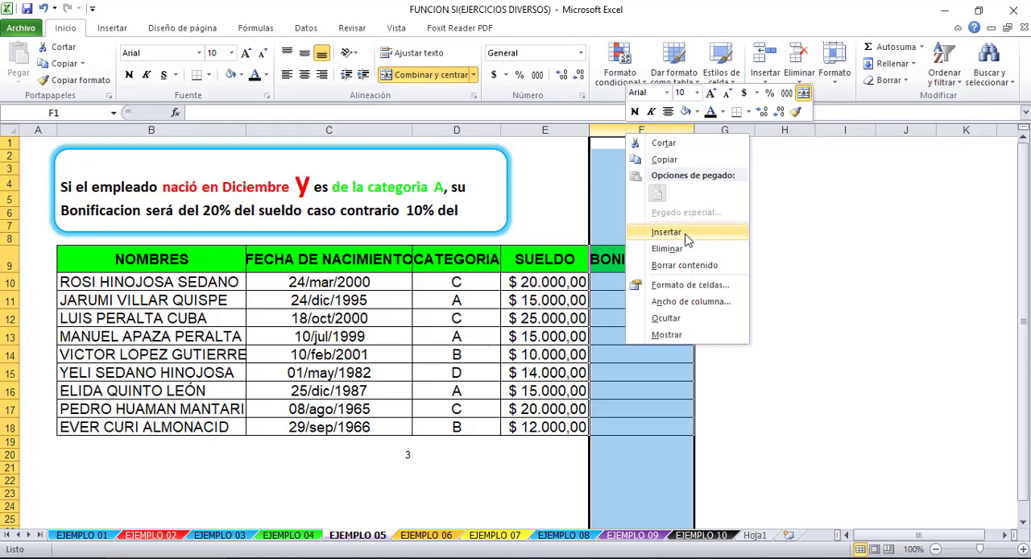
pyautogui.click(648, 231)
pyautogui.click(634, 259)
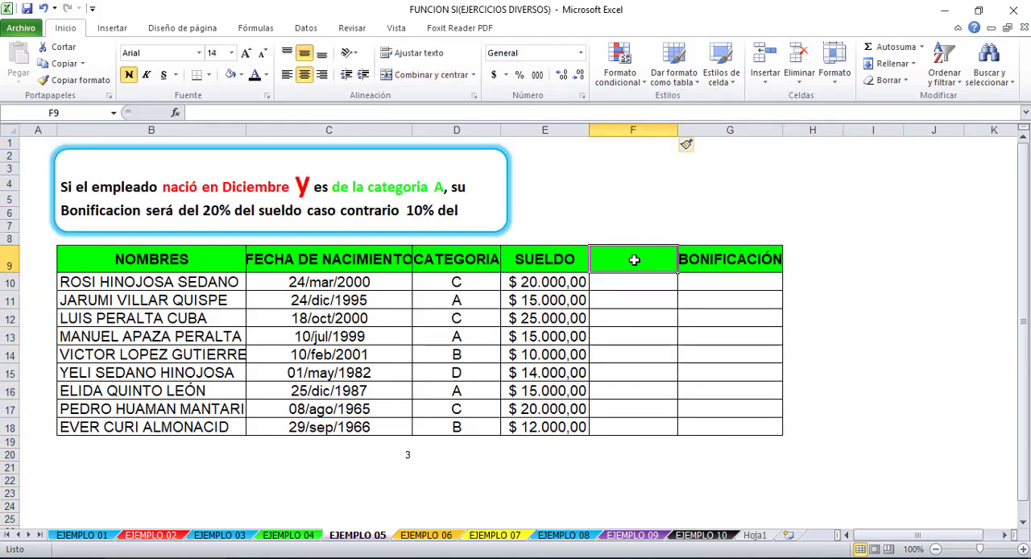
# - Enter AÑO as the header of the blank column in F9
pyautogui.write('año')
pyautogui.press('BackSpace')
pyautogui.press('BackSpace')
pyautogui.press('BackSpace')
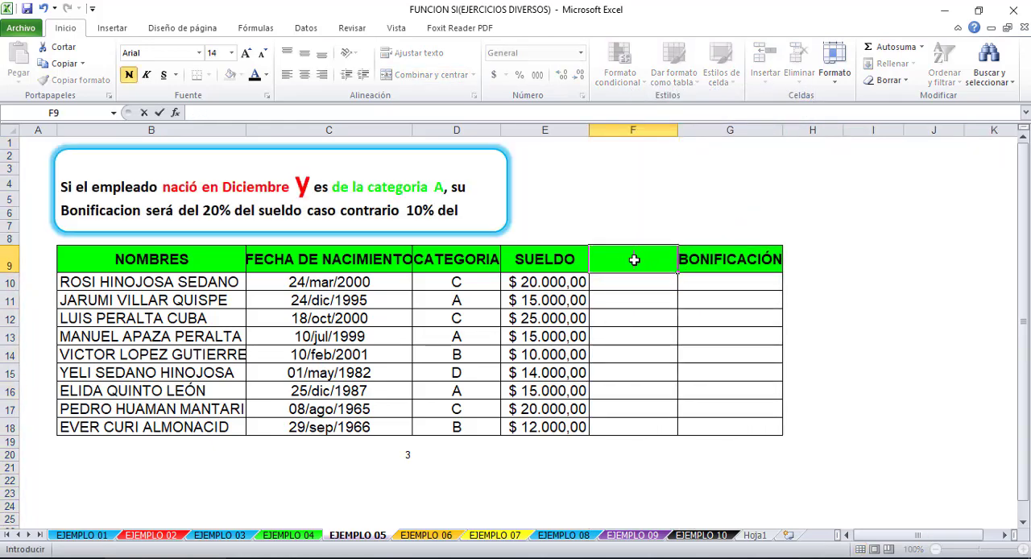
pyautogui.write('AÑO')
pyautogui.press('Return')
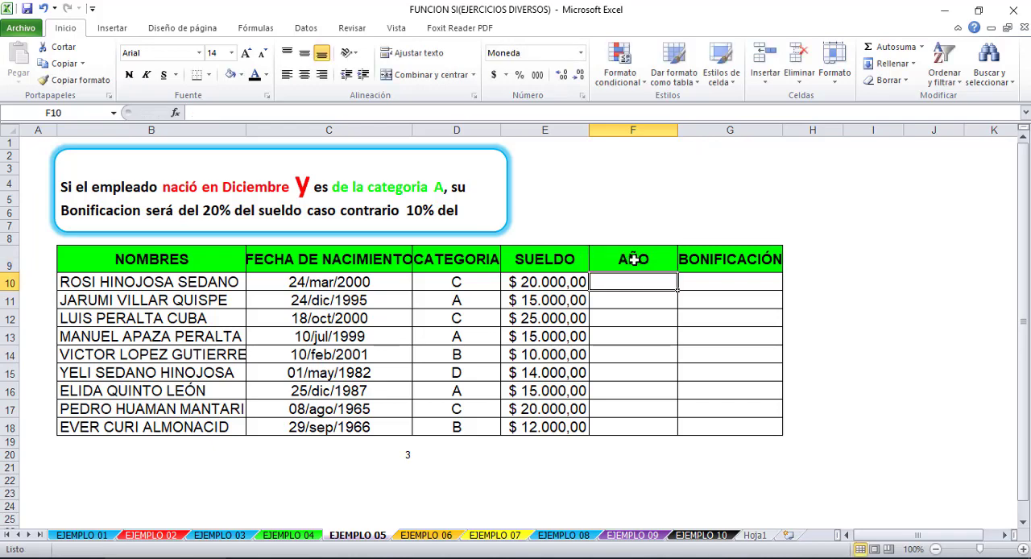
pyautogui.write('=')
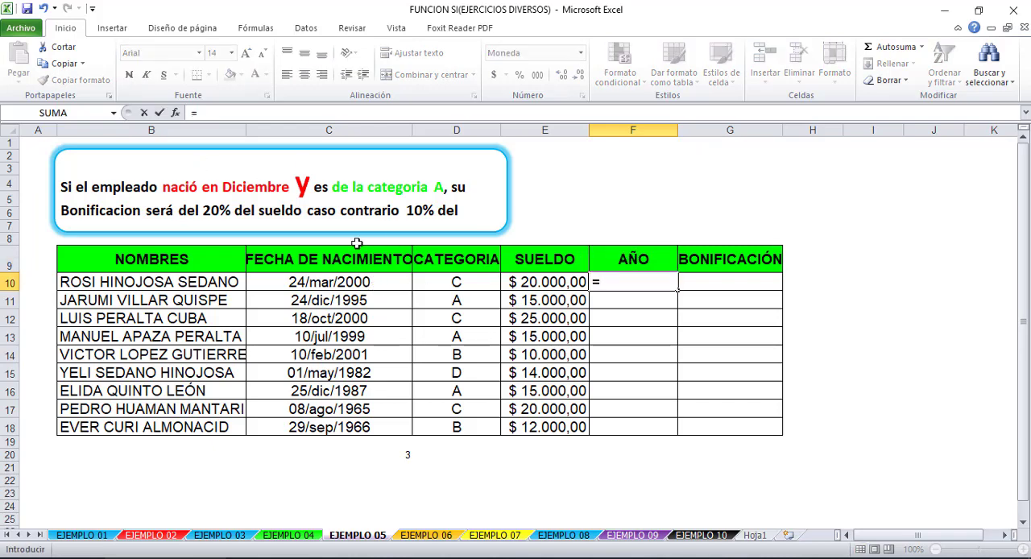
pyautogui.click(649, 259)
pyautogui.press('Escape')
# - Replace the F9 header with MES and enter =MES(C10) in F10 to extract the birth month
pyautogui.click(649, 259)
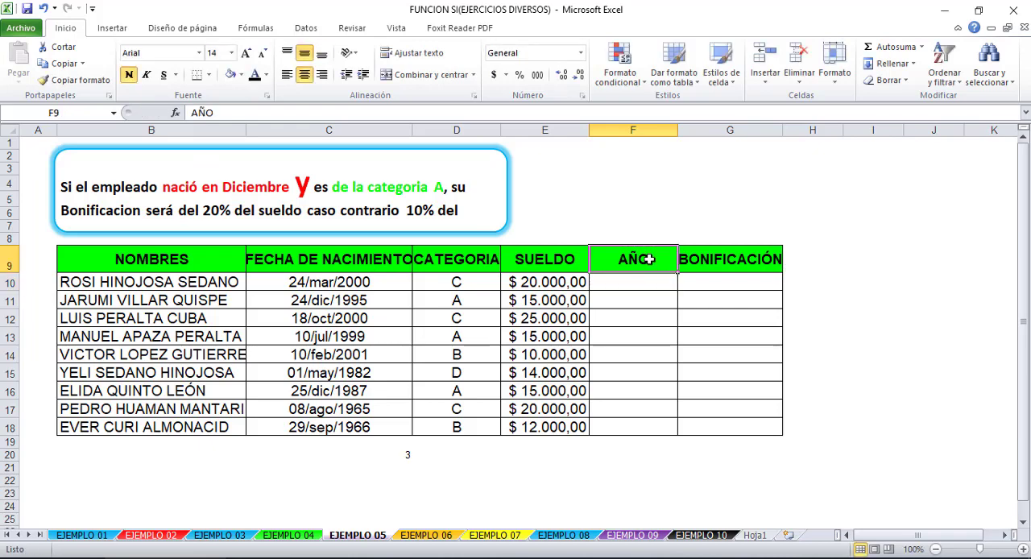
pyautogui.write('MES')
pyautogui.press('Return')
pyautogui.write('=MES(')
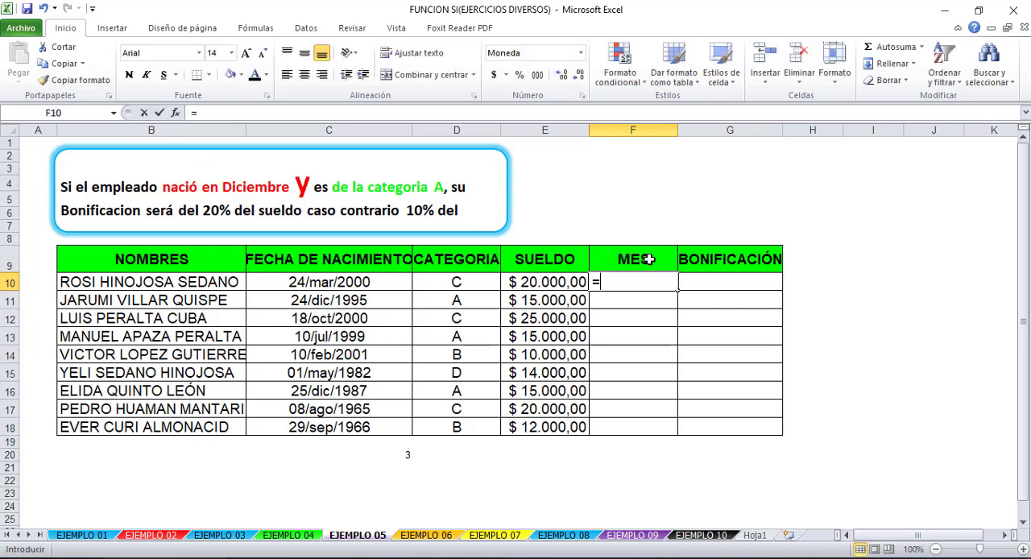
pyautogui.click(376, 283)
pyautogui.press('Return')
# - Fill the F10 month formula down through F18
pyautogui.click(634, 282)
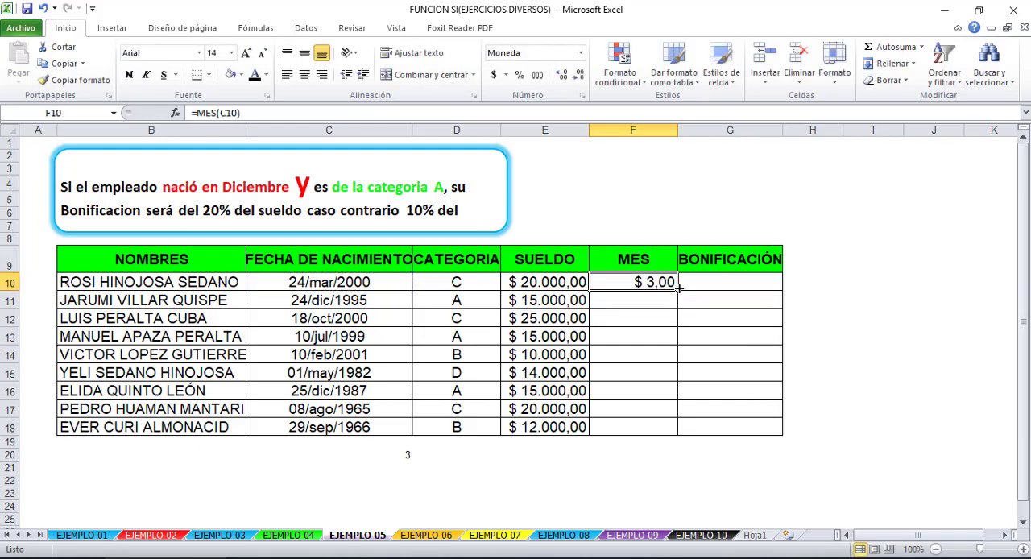
pyautogui.moveTo(677, 286); pyautogui.dragTo(645, 413)
pyautogui.click(644, 421)
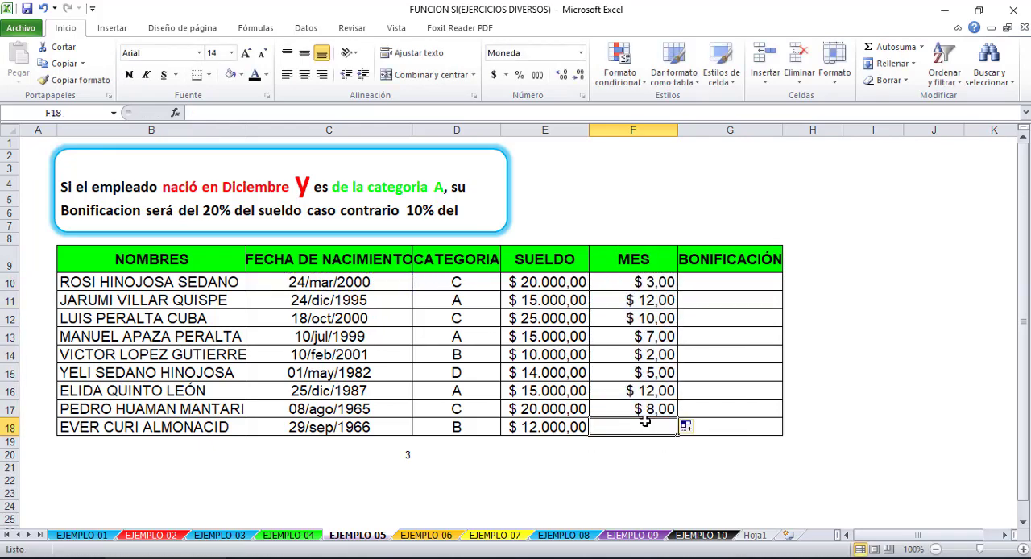
pyautogui.click(651, 287)
pyautogui.moveTo(677, 290); pyautogui.dragTo(657, 435)
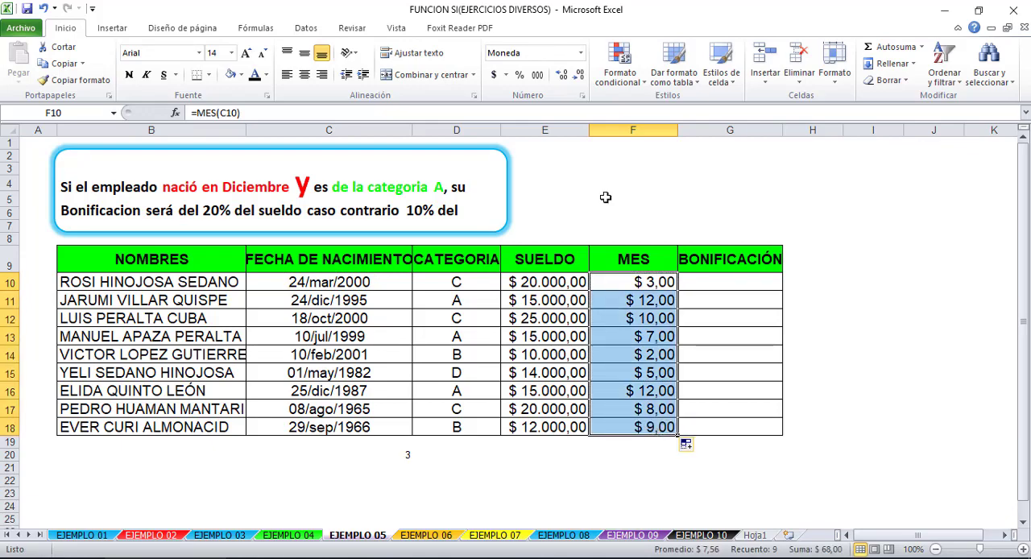
# - Change the number format of F10:F18 to General
pyautogui.click(580, 53)
pyautogui.click(570, 81)
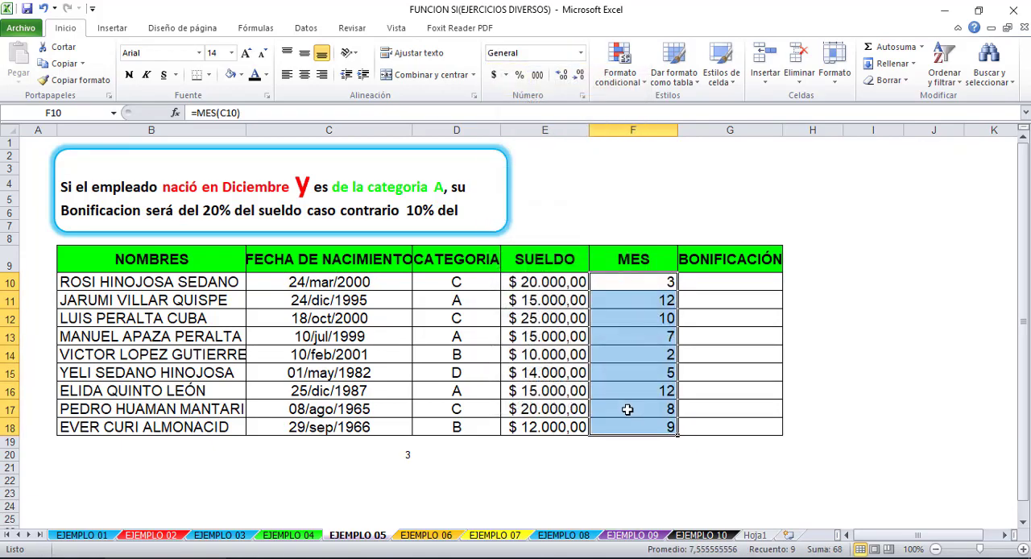
pyautogui.click(638, 408)
pyautogui.click(641, 285)
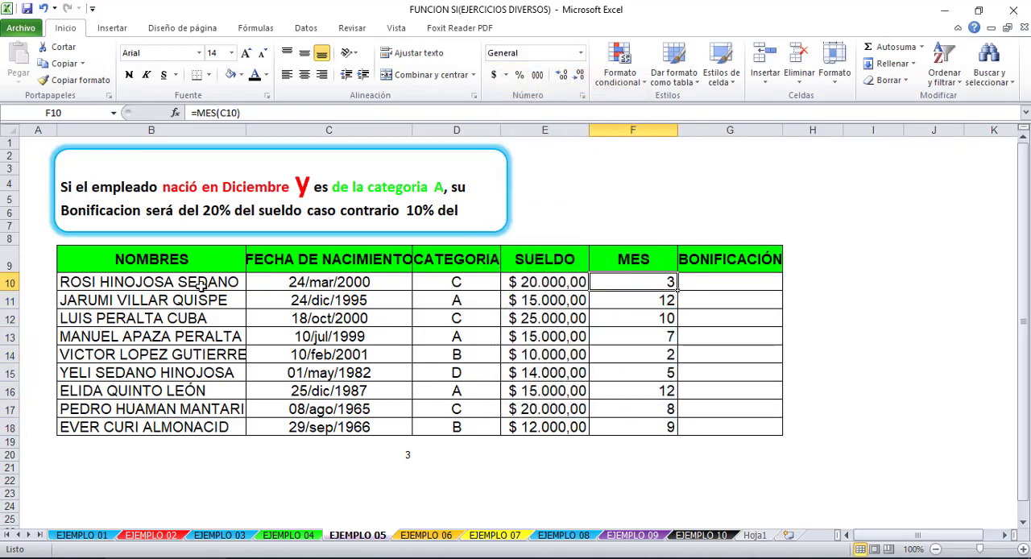
# - Begin the G10 bonus formula with SI and a nested Y whose first condition is F10=12
pyautogui.click(719, 282)
pyautogui.write('=')
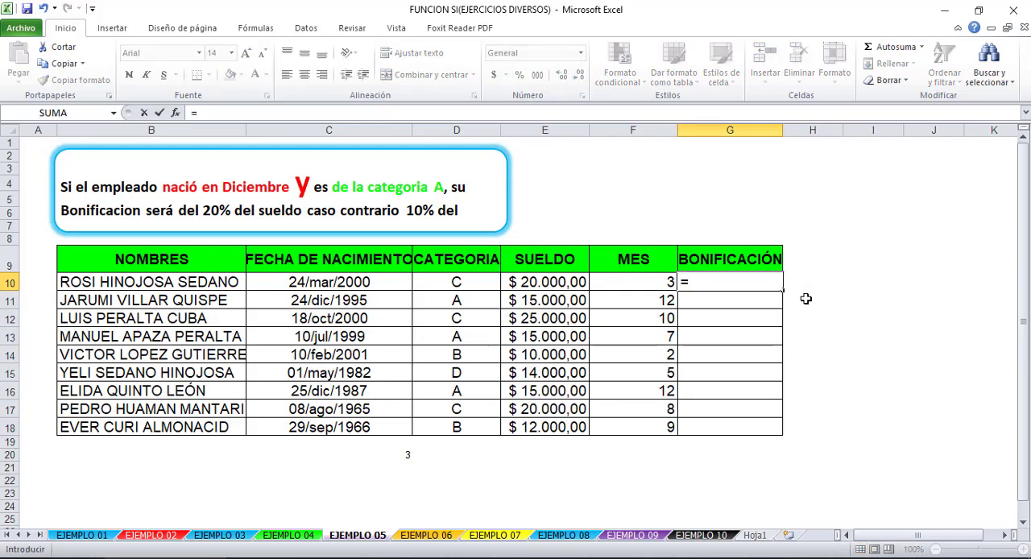
pyautogui.write('SI')
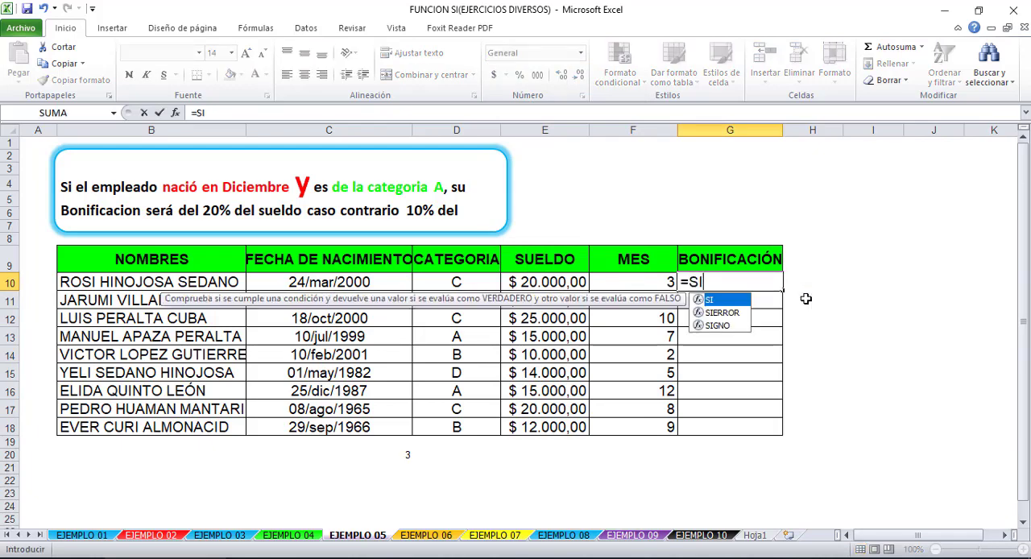
pyautogui.write('(')
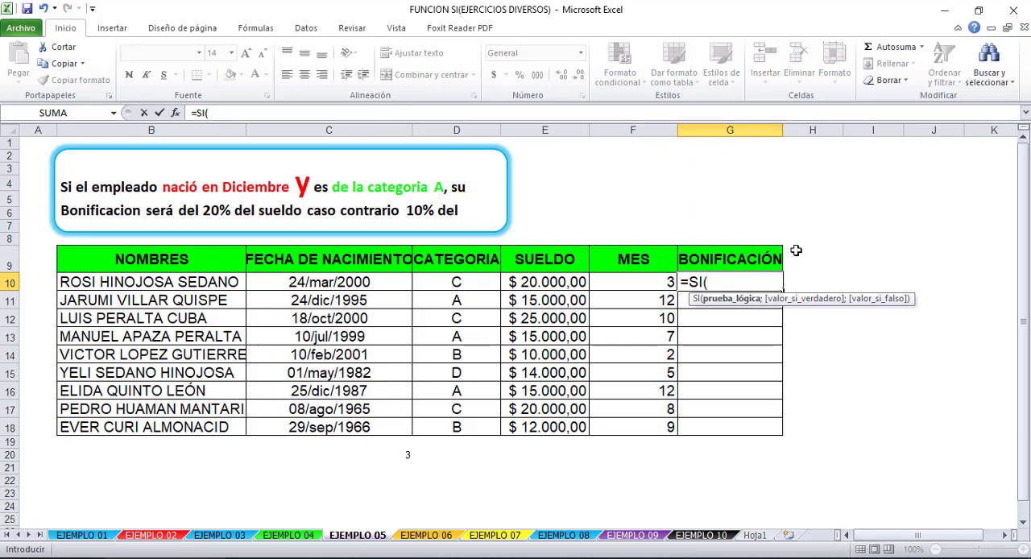
pyautogui.write('Y(')
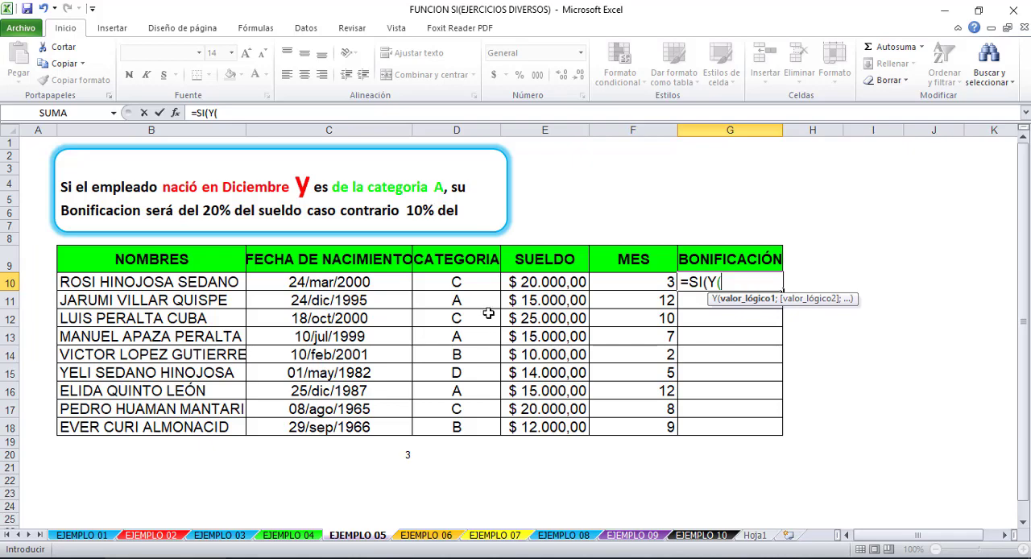
pyautogui.click(659, 279)
pyautogui.write('=')
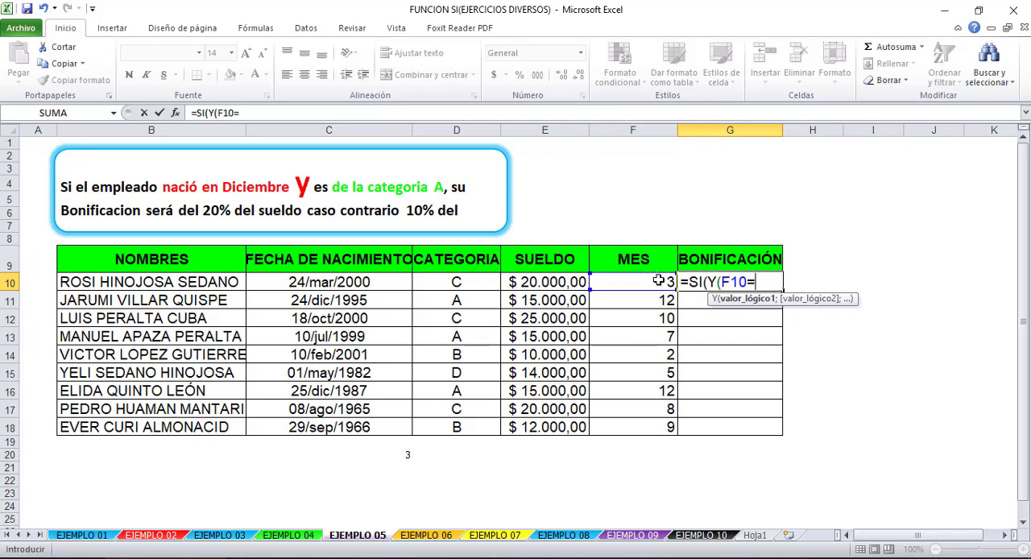
pyautogui.write('12;')
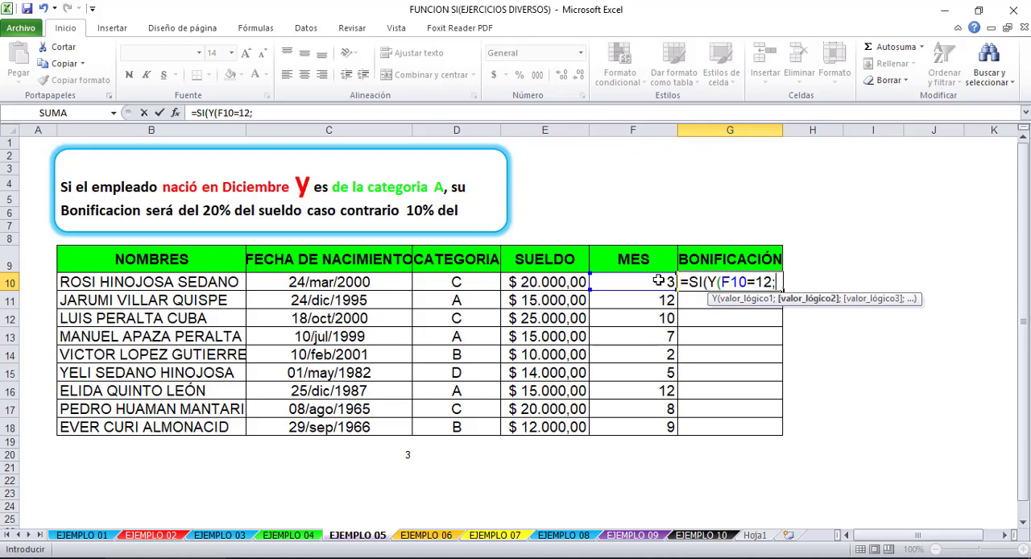
# - Add D10="A" as the second condition in the G10 formula and close the Y function
pyautogui.click(475, 281)
pyautogui.write('=')
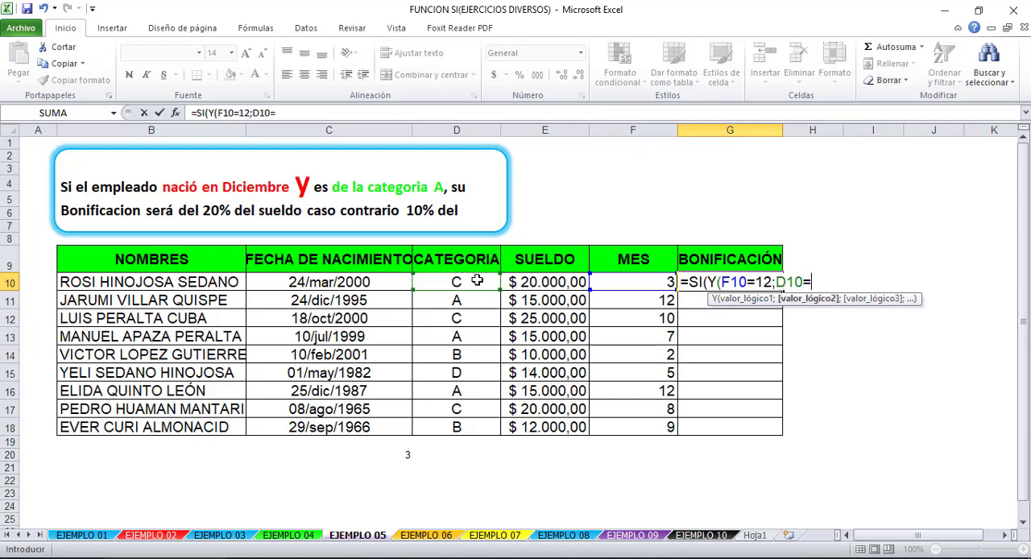
pyautogui.write('"a')
pyautogui.press('BackSpace')
pyautogui.press('BackSpace')
pyautogui.write('A')
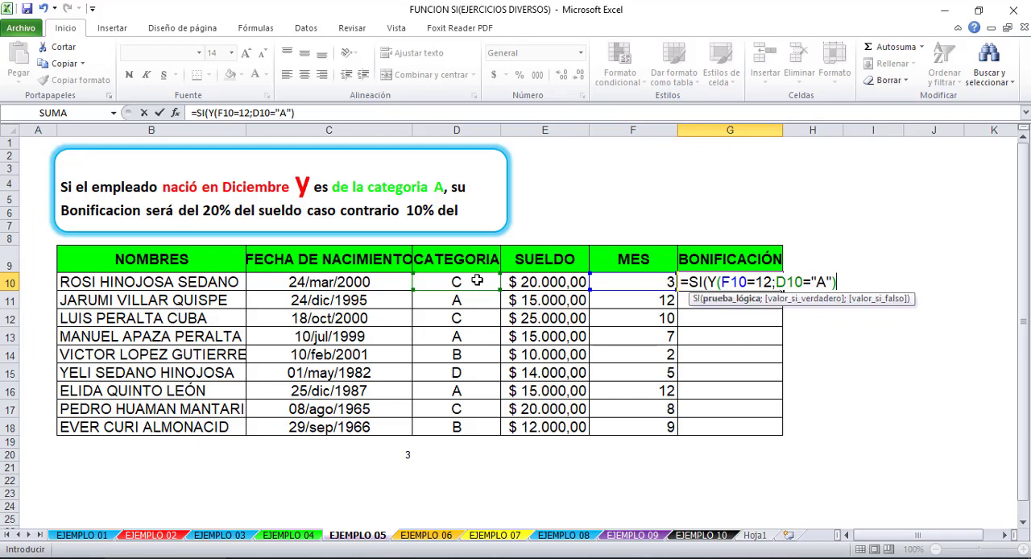
pyautogui.press('BackSpace')
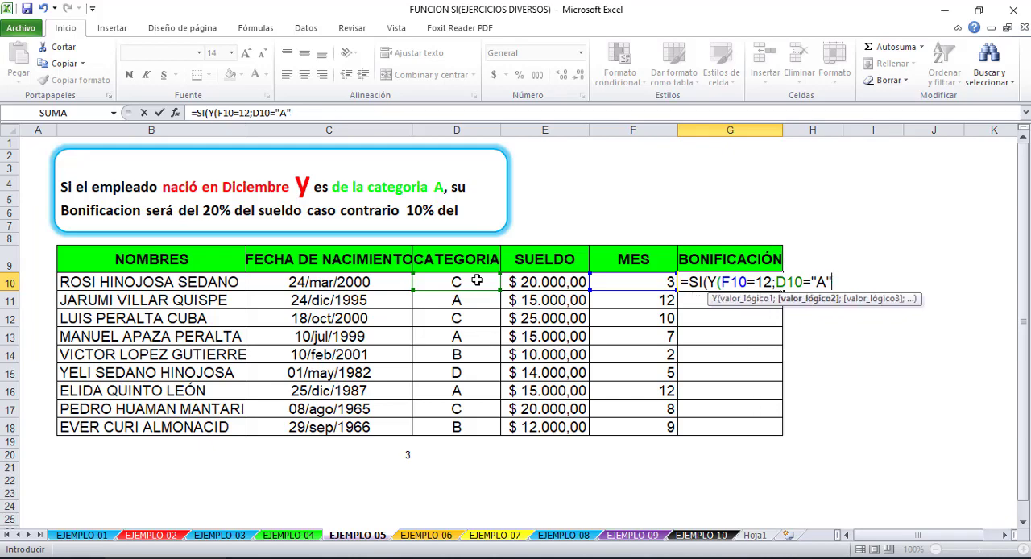
pyautogui.write(')')
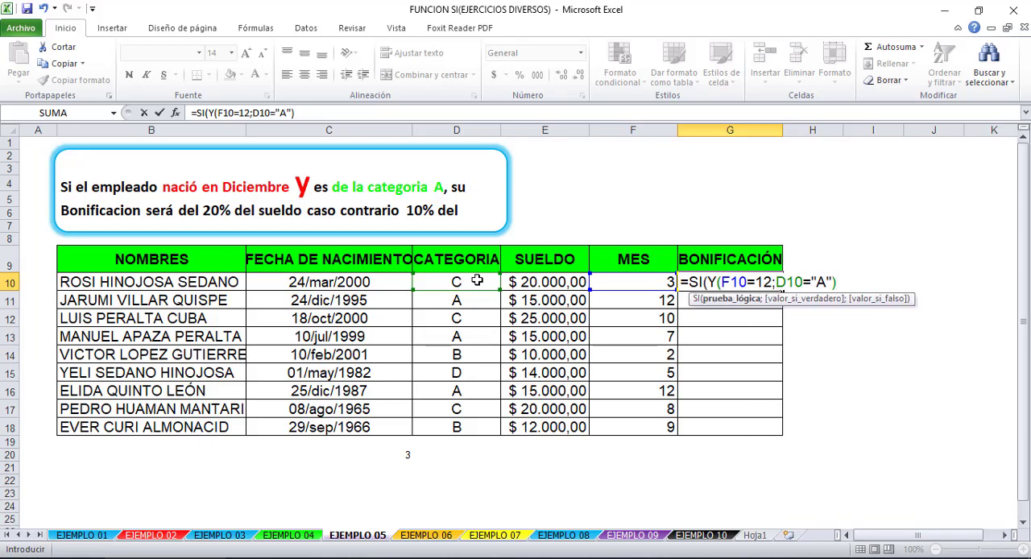
pyautogui.write(';')
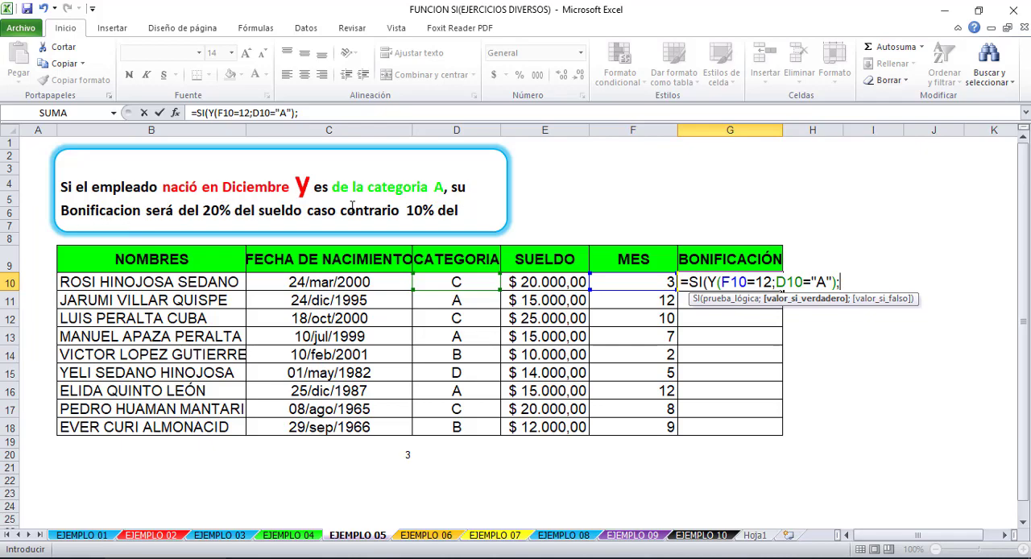
# - Add E10*20% as the value if true in the G10 SI formula
pyautogui.click(545, 285)
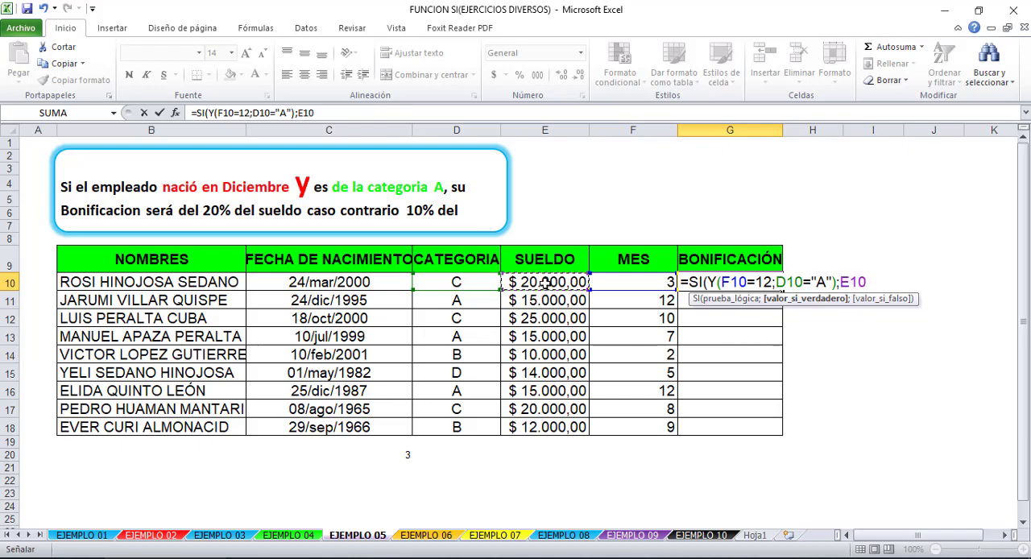
pyautogui.write('*20%;')
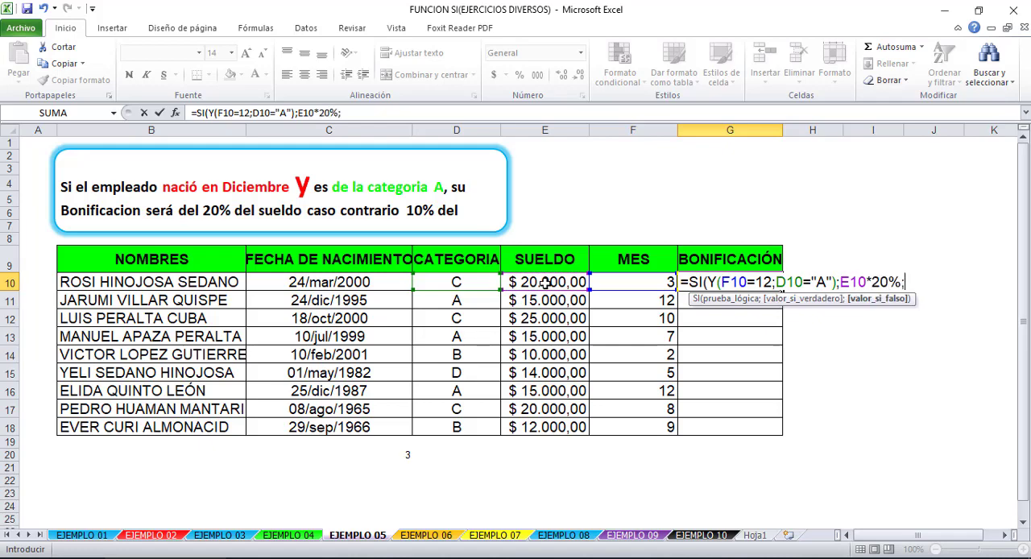
# - Add E10*10% as the value if false and complete the G10 SI formula
pyautogui.click(554, 284)
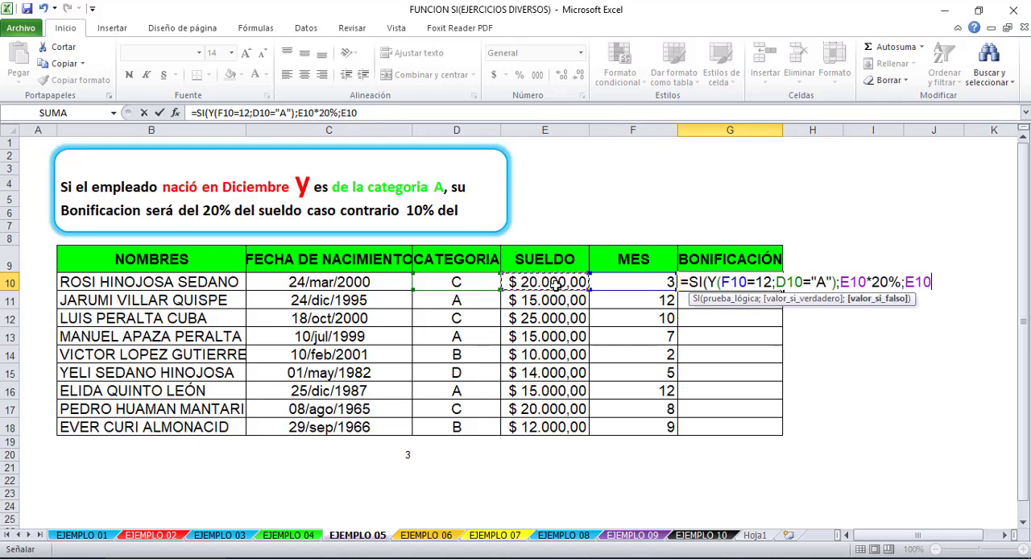
pyautogui.write('*10%')
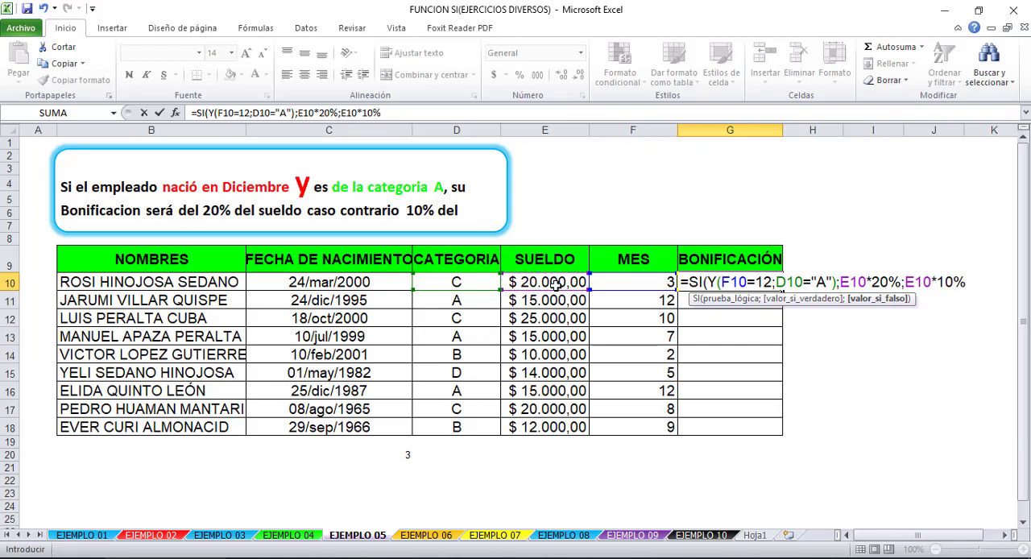
pyautogui.write(')')
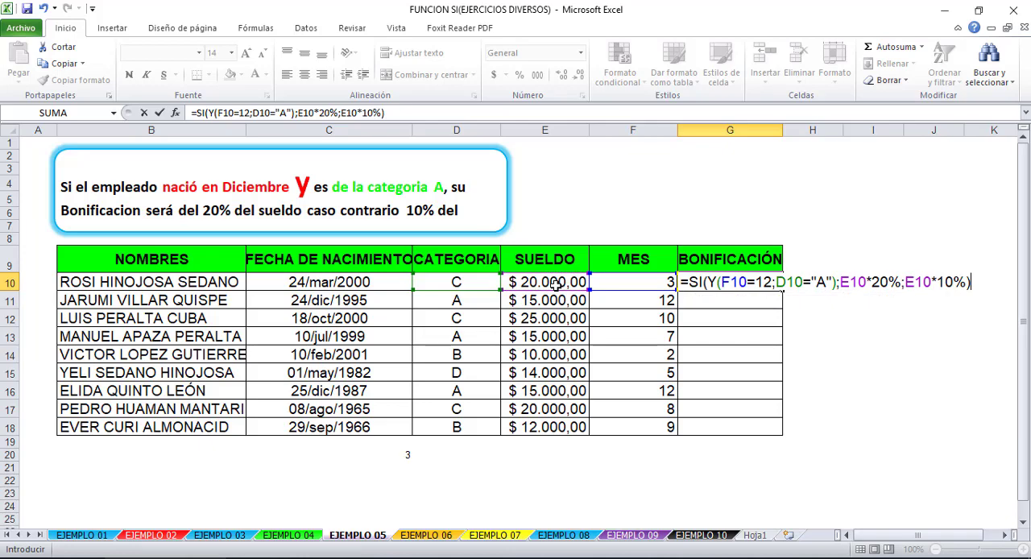
pyautogui.press('Return')
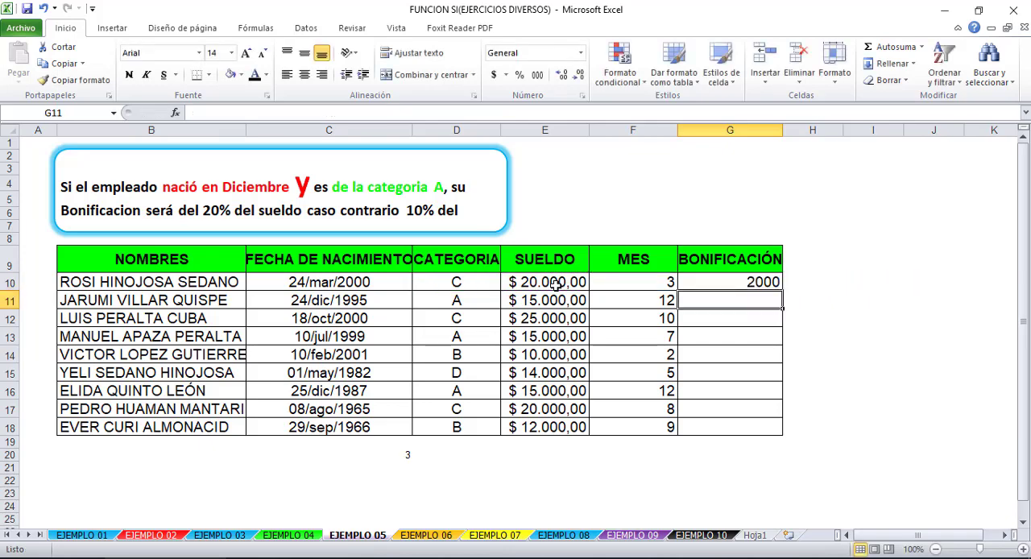
# - Check the G10 bonus against its category and month in row 10, and fill the formula down through G18
pyautogui.click(774, 284)
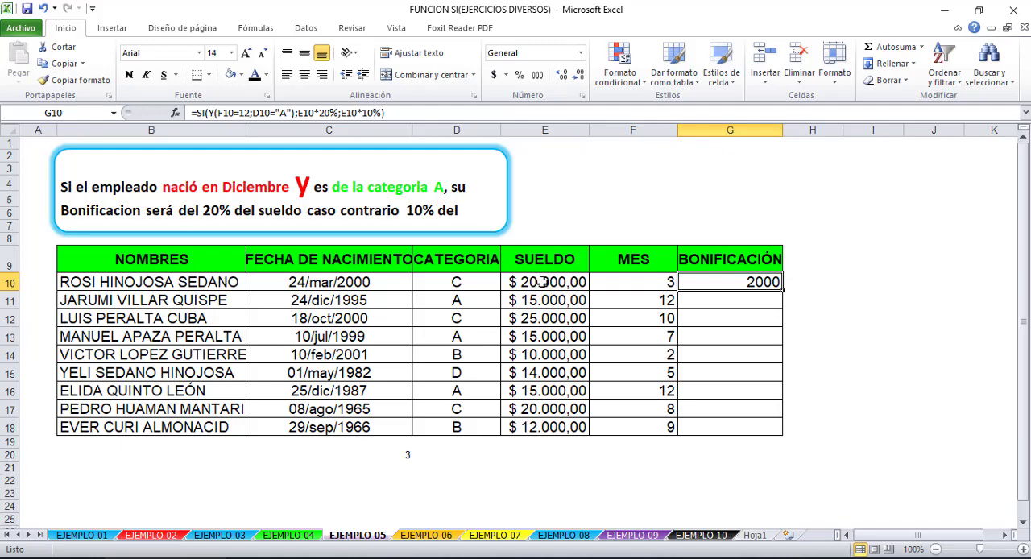
pyautogui.click(651, 282)
pyautogui.click(402, 282)
pyautogui.click(618, 285)
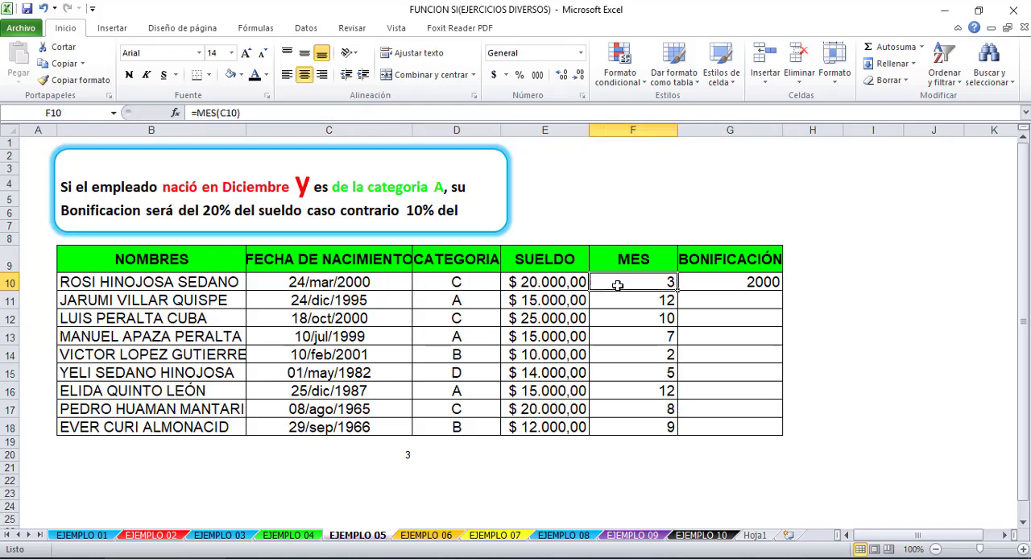
pyautogui.click(442, 282)
pyautogui.click(768, 283)
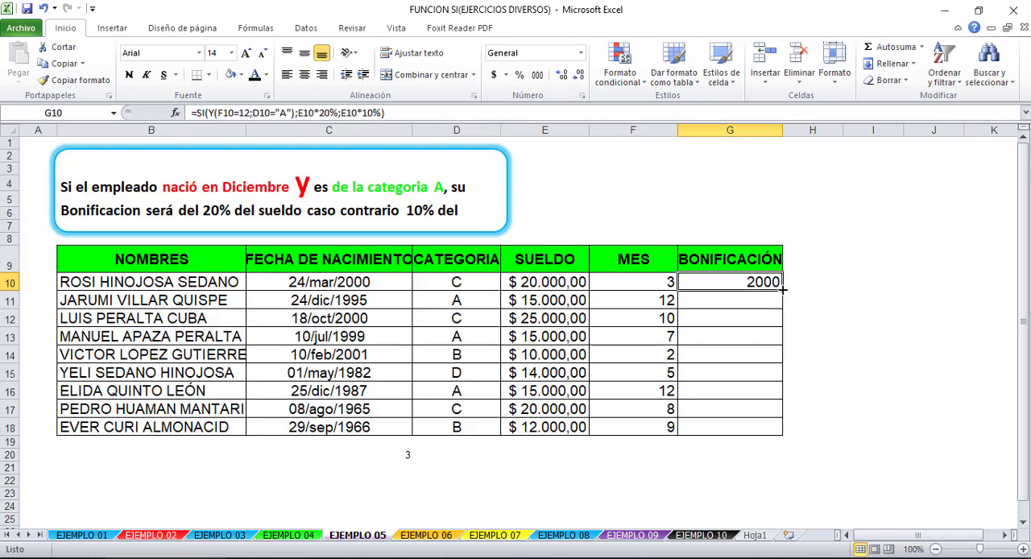
pyautogui.moveTo(781, 288); pyautogui.dragTo(773, 434)
# - Check the BONIFICACIÓN results in rows 11, 13 and 16 against their CATEGORIA and MES values
pyautogui.click(748, 295)
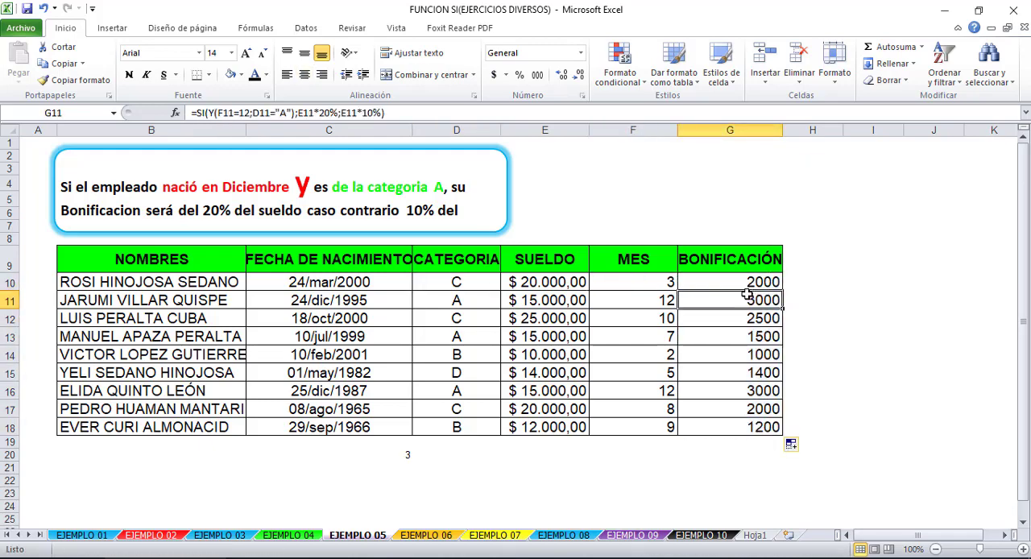
pyautogui.click(459, 298)
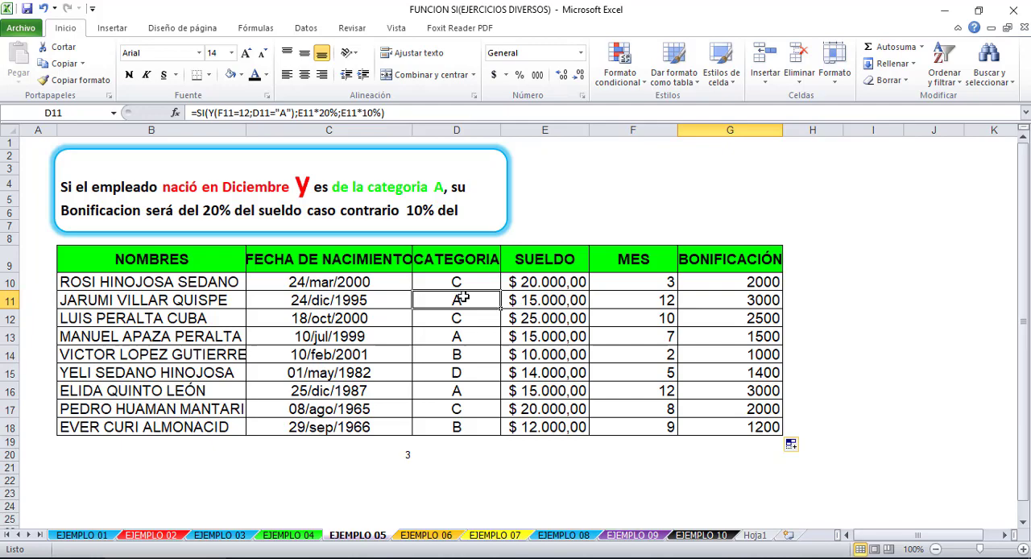
pyautogui.click(626, 299)
pyautogui.click(457, 336)
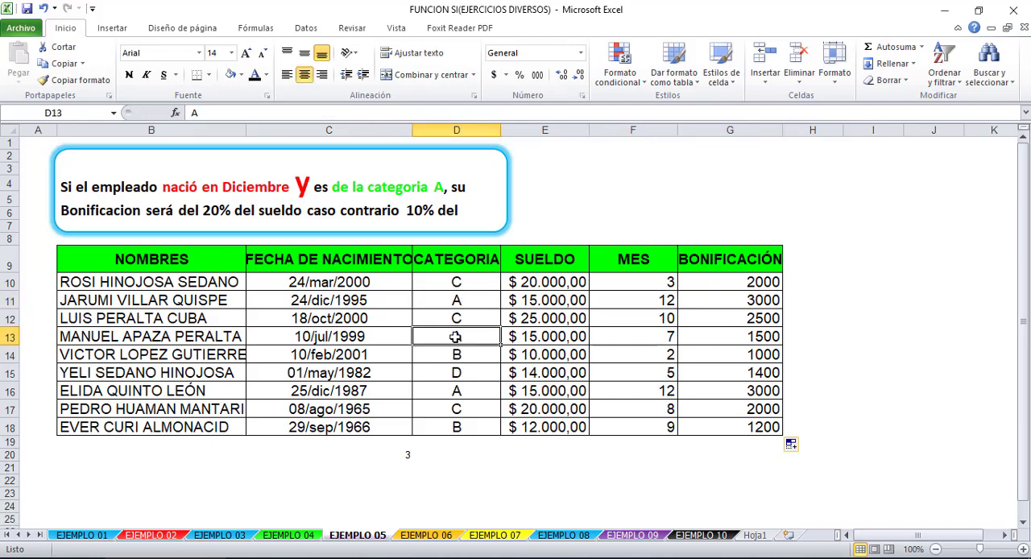
pyautogui.click(637, 336)
pyautogui.click(725, 336)
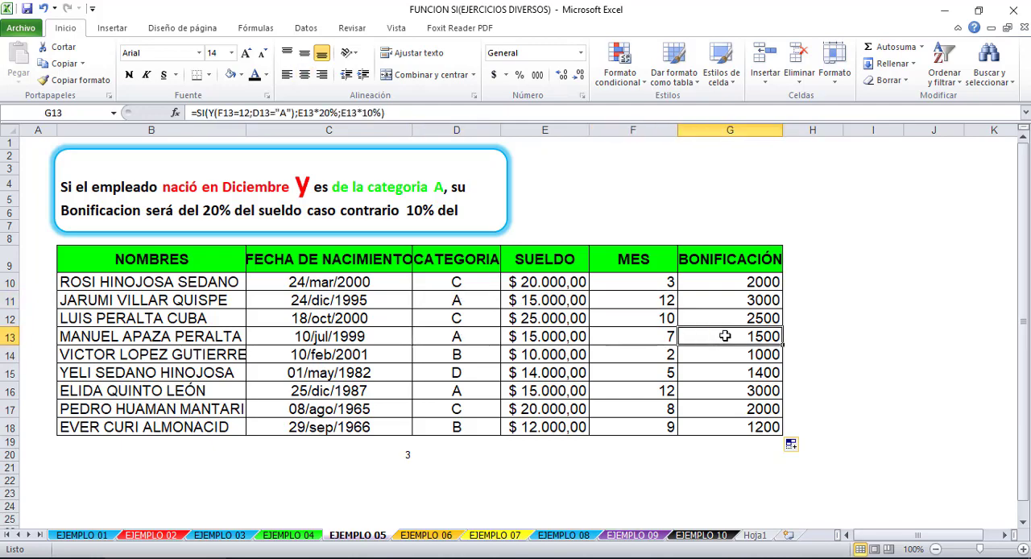
pyautogui.click(723, 391)
pyautogui.click(448, 387)
pyautogui.click(615, 392)
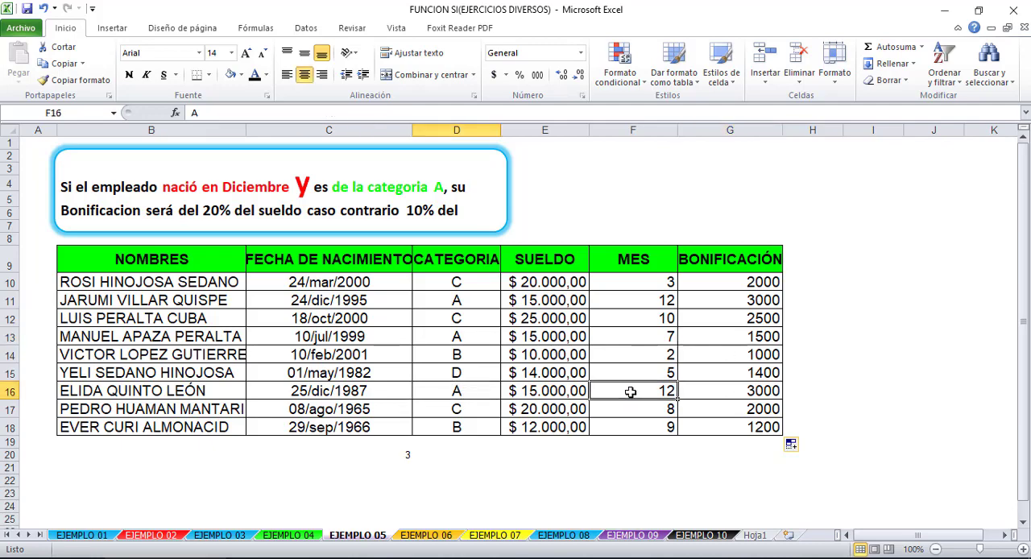
# - Check the G16 bonus formula against the category in D16 and the month in F16
pyautogui.click(439, 393)
pyautogui.click(651, 393)
pyautogui.click(774, 393)
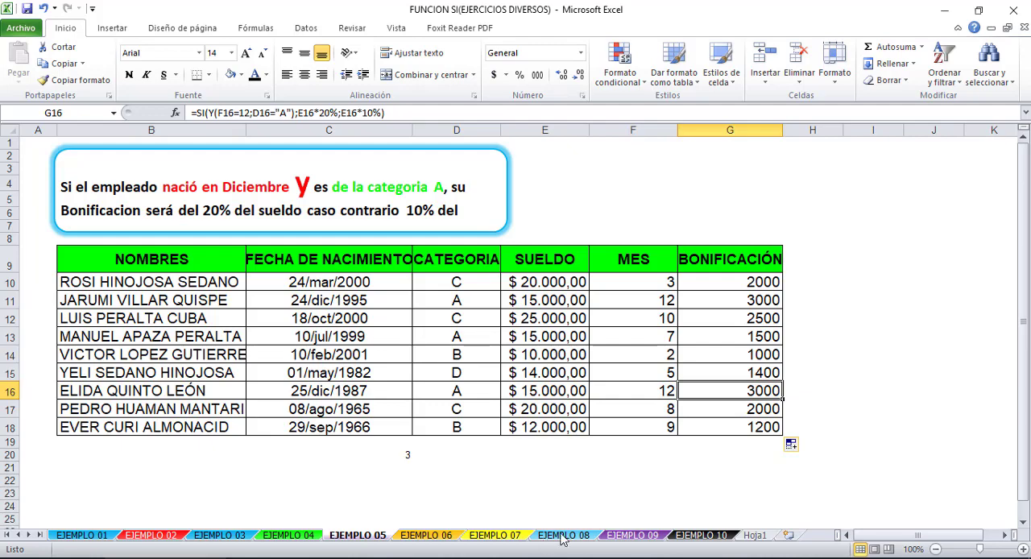
# - Set the MES value in F14 to 12 as a test and compare it with the row's category
pyautogui.click(642, 356)
pyautogui.write('12')
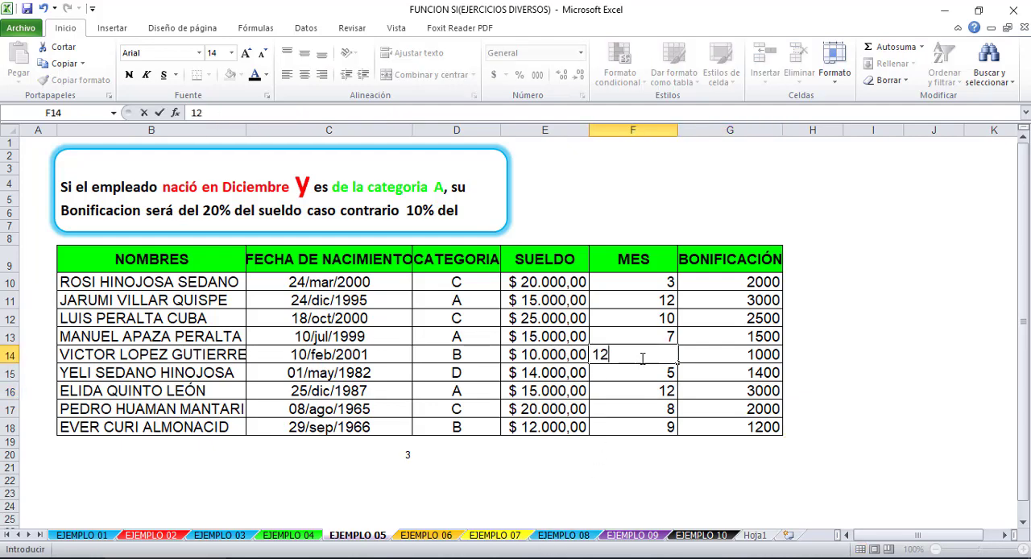
pyautogui.click(643, 410)
pyautogui.click(647, 357)
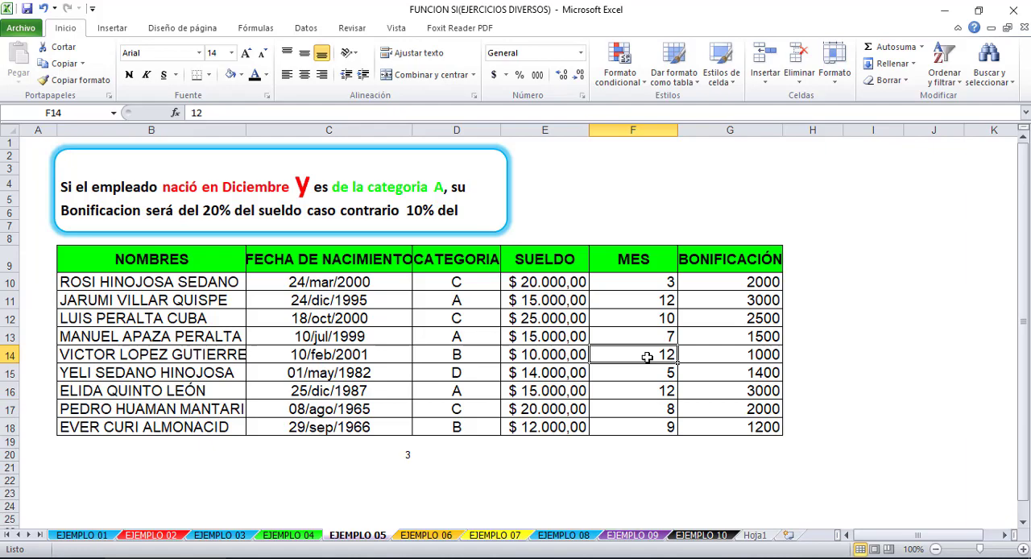
pyautogui.click(457, 359)
pyautogui.click(642, 360)
pyautogui.click(461, 359)
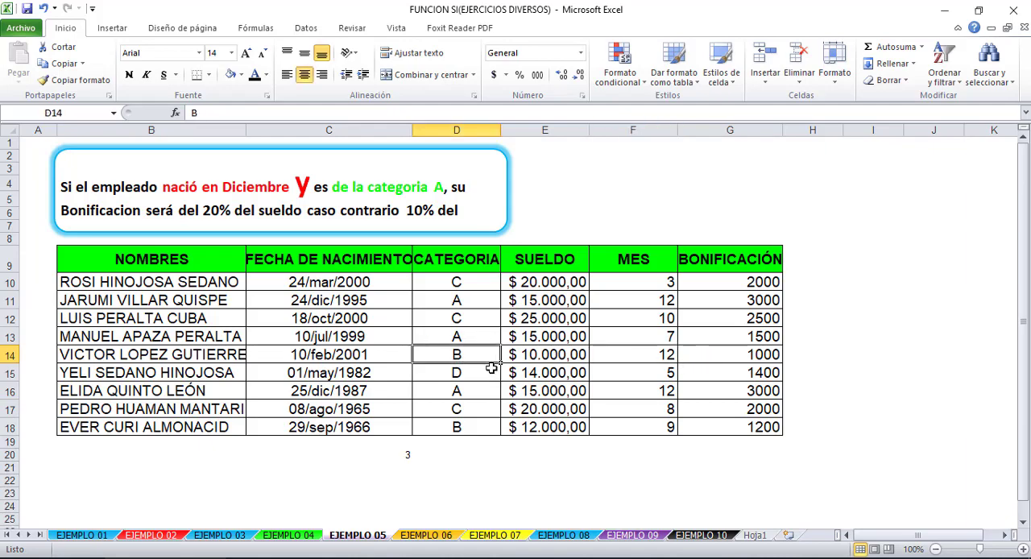
# - Set the category in D14 to A to test the G14 bonus, and undo both test changes in row 14
pyautogui.write('A')
pyautogui.press('Return')
pyautogui.click(749, 357)
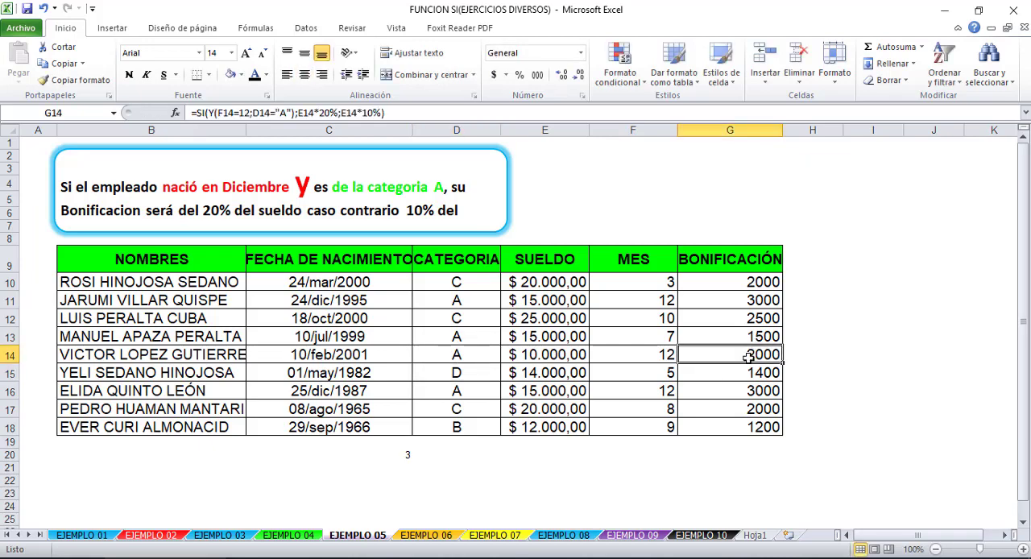
pyautogui.click(707, 480)
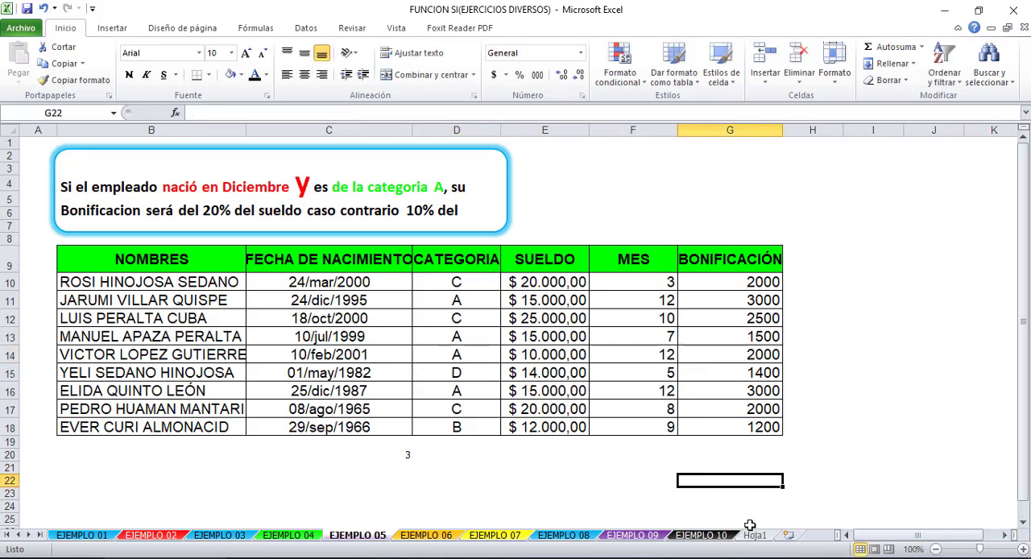
pyautogui.hotkey('ctrl', 'z')
pyautogui.hotkey('ctrl', 'z')
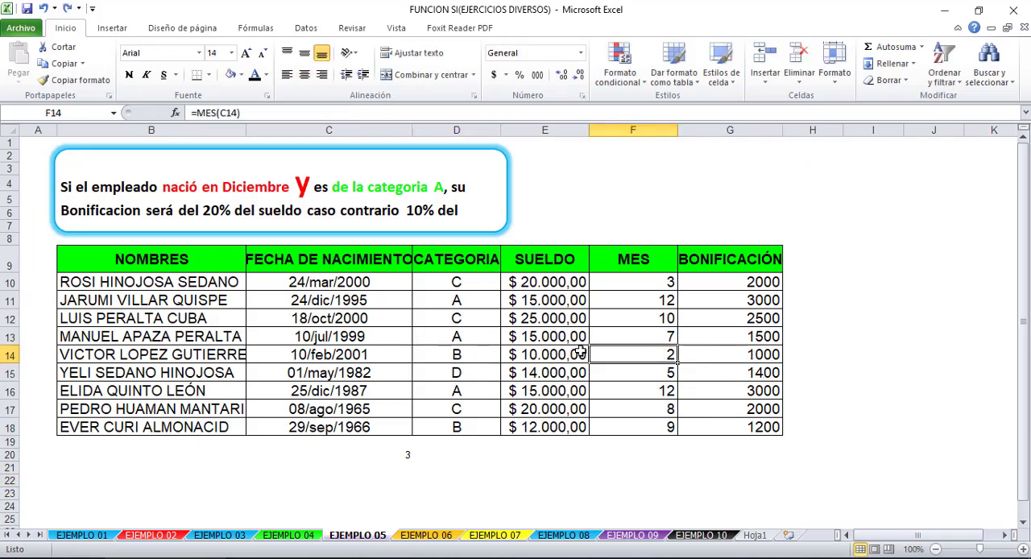
# - Repeat the row 14 test with F14 set to 12 and D14 set to A, and undo both changes
pyautogui.click(538, 356)
pyautogui.click(702, 356)
pyautogui.click(663, 356)
pyautogui.write('12')
pyautogui.click(537, 467)
pyautogui.click(469, 351)
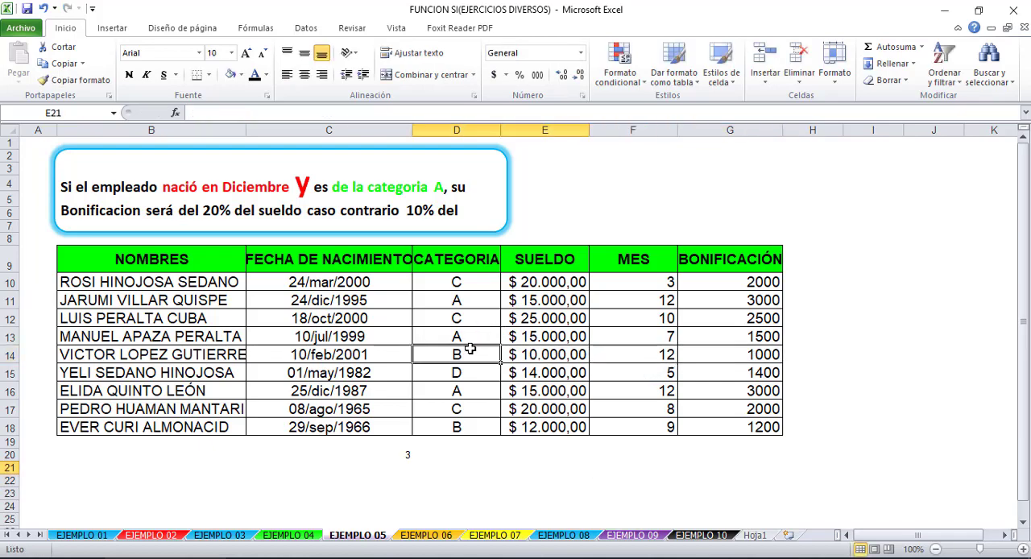
pyautogui.write('A')
pyautogui.click(541, 467)
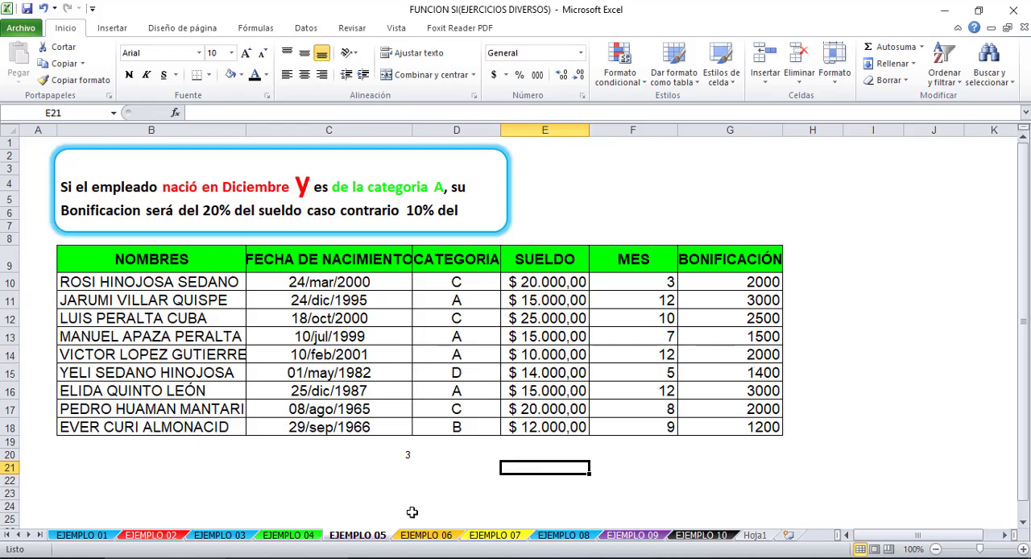
pyautogui.hotkey('ctrl', 'z')
pyautogui.hotkey('ctrl', 'z')
# - Review the available logical functions and the Y(F10=12;D10="A") test inside the G10 formula
pyautogui.click(716, 282)
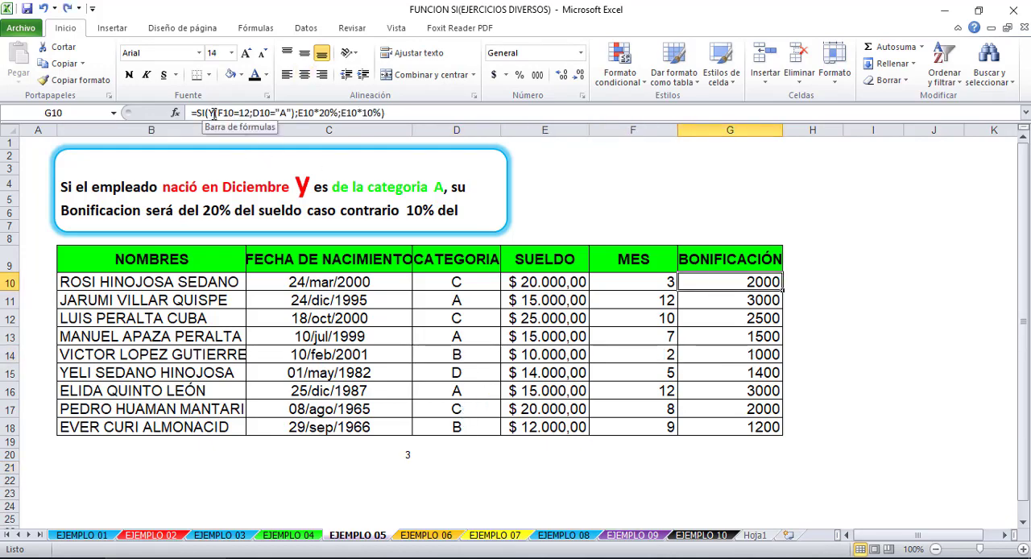
pyautogui.click(252, 31)
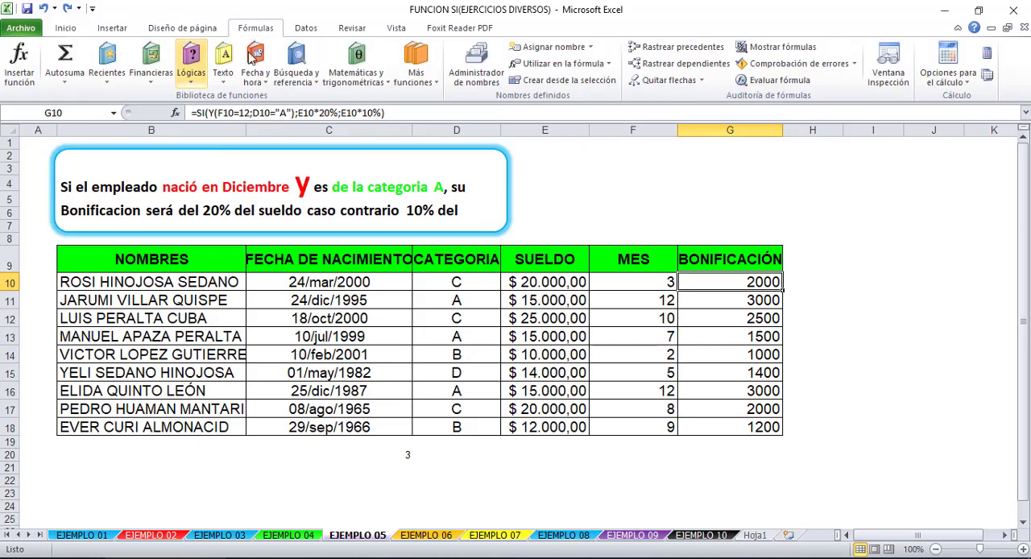
pyautogui.click(193, 61)
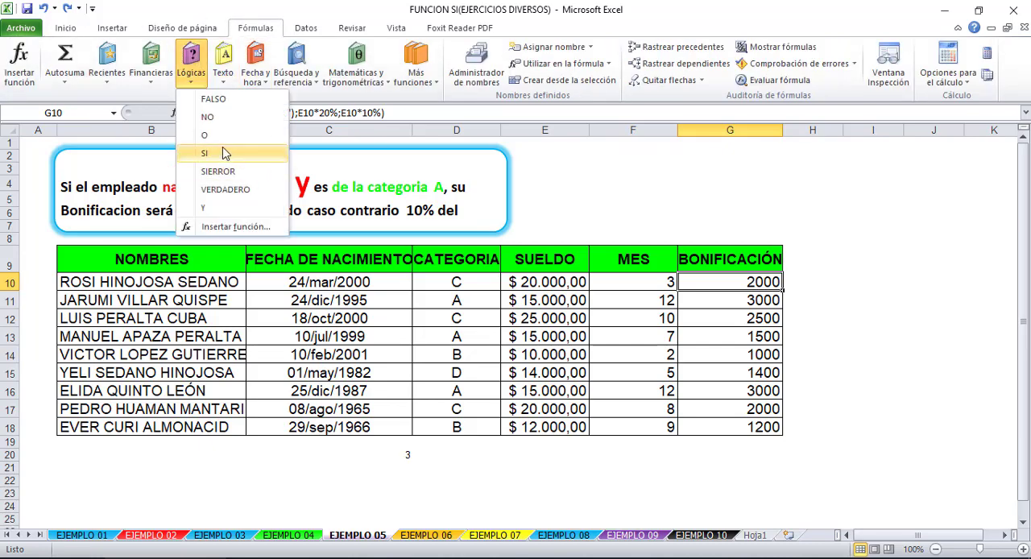
pyautogui.click(903, 240)
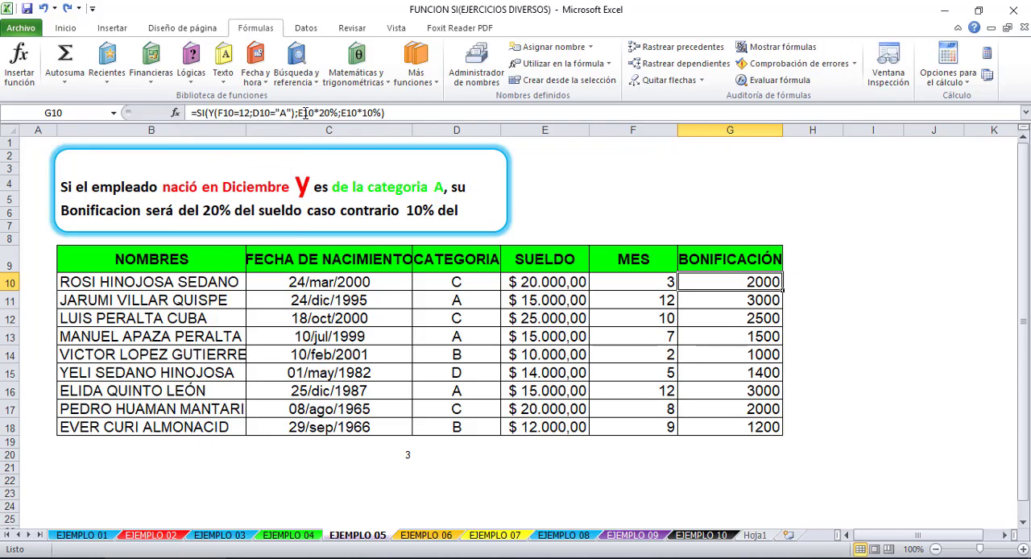
pyautogui.moveTo(293, 113); pyautogui.dragTo(208, 118)
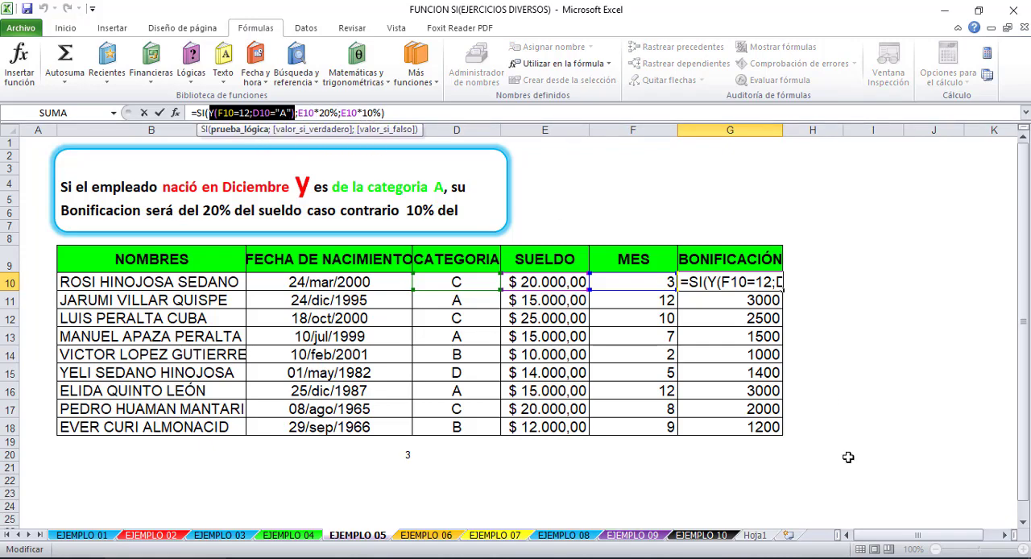
pyautogui.hotkey('ctrl', 'Return')
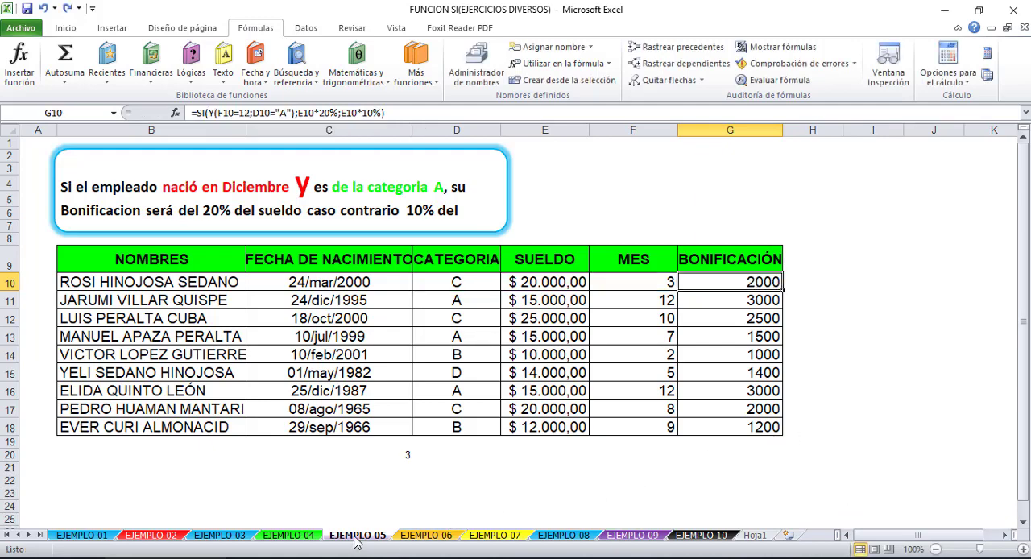
# - Delete the stray MES(C10) formula from cell C20 below the table
pyautogui.click(405, 456)
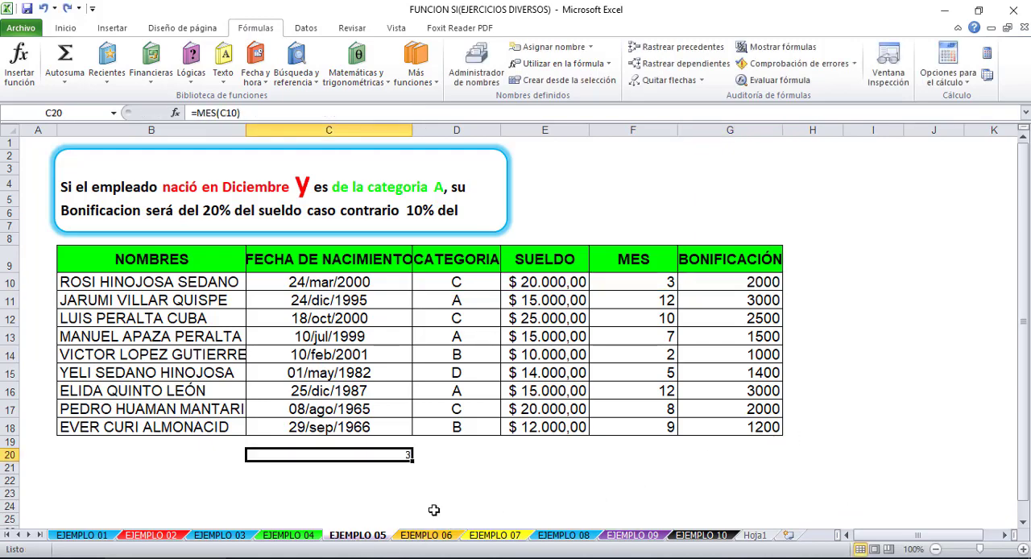
pyautogui.press('Delete')
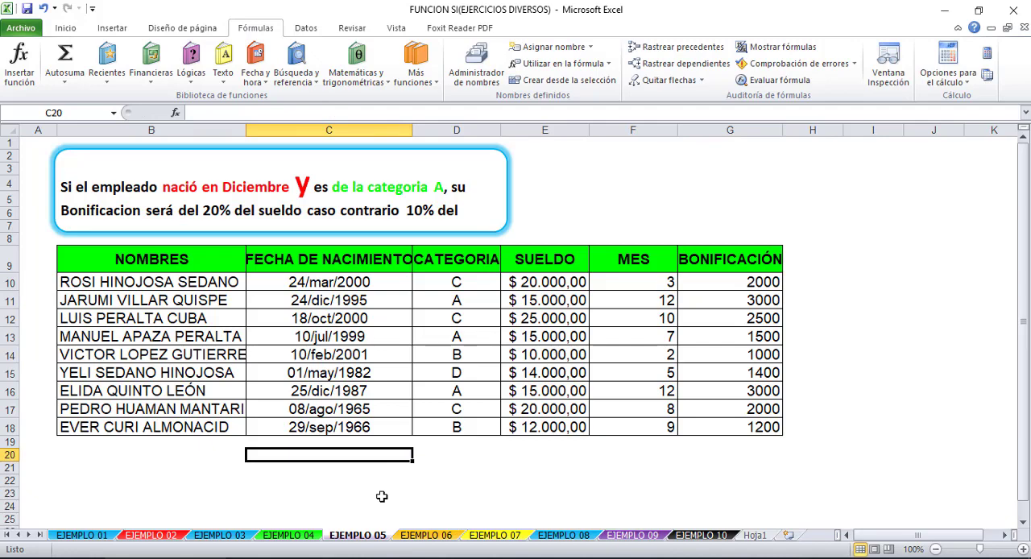
pyautogui.hotkey('ctrl', 'z')
pyautogui.hotkey('ctrl', 'y')
# - Extend the BONIFICACIÓN heading from G9 into H9 and widen column H to fit it
pyautogui.click(753, 282)
pyautogui.click(818, 283)
pyautogui.click(729, 258)
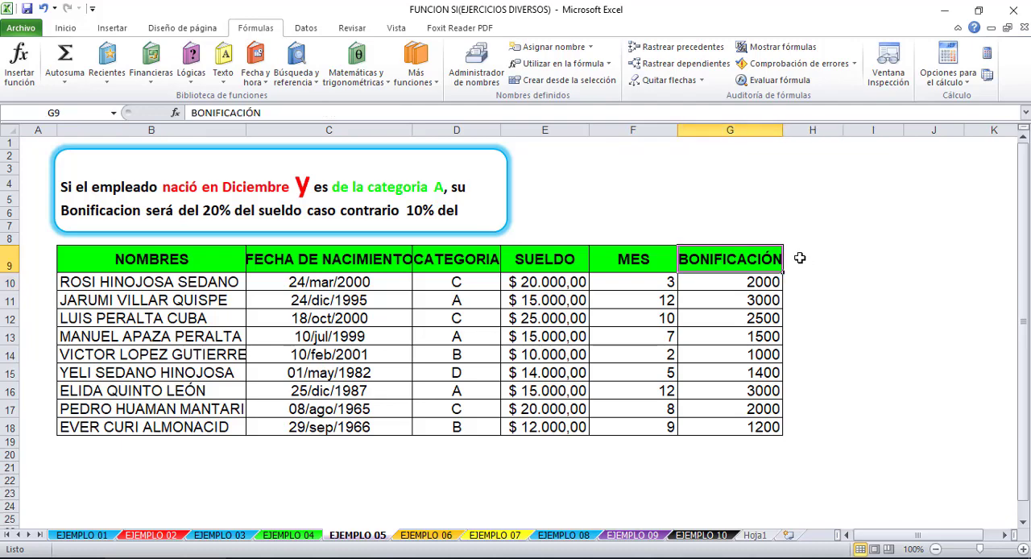
pyautogui.click(800, 257)
pyautogui.click(766, 260)
pyautogui.moveTo(782, 272); pyautogui.dragTo(844, 272)
pyautogui.click(853, 153)
pyautogui.moveTo(843, 130); pyautogui.dragTo(911, 130)
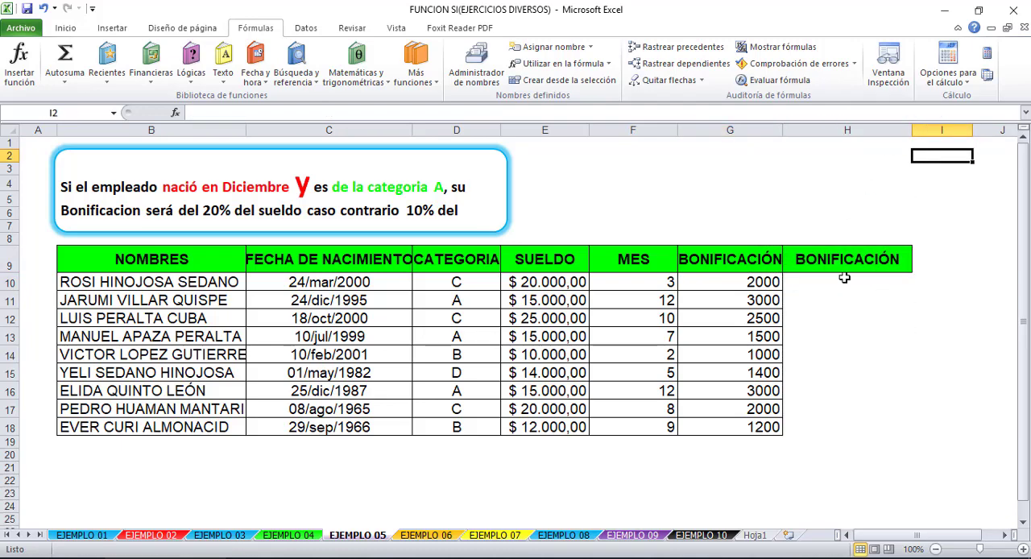
pyautogui.click(844, 279)
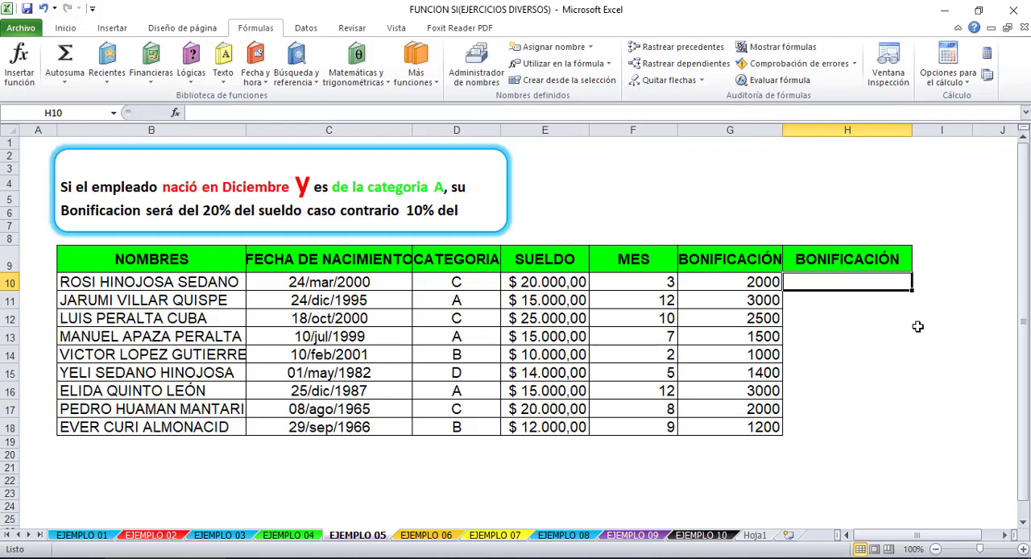
pyautogui.click(631, 121)
pyautogui.click(883, 441)
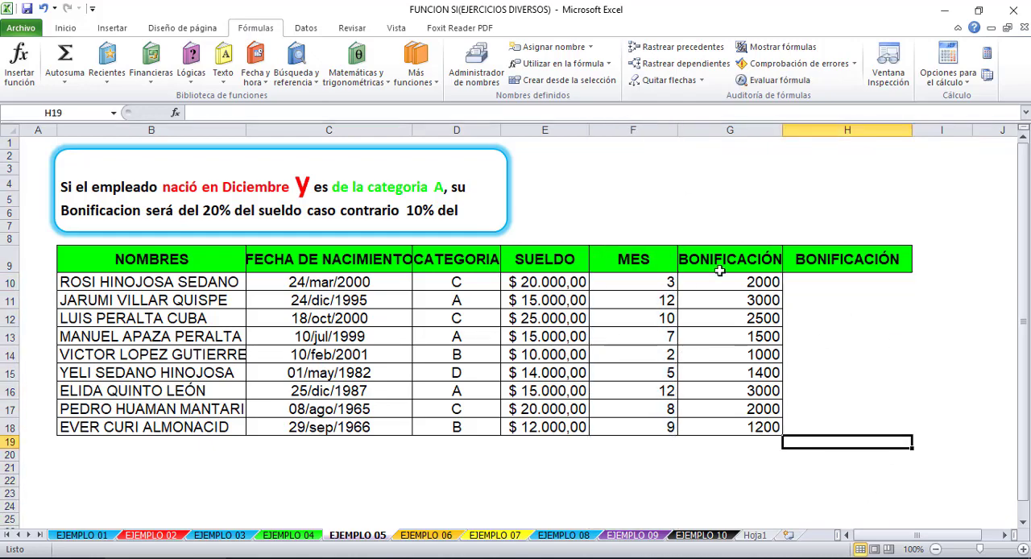
pyautogui.click(651, 125)
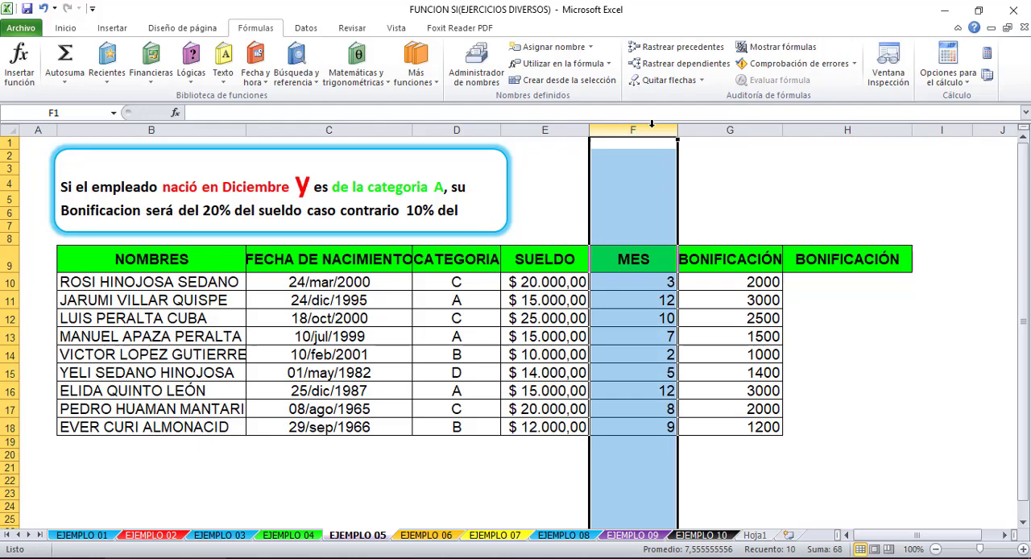
pyautogui.click(850, 281)
pyautogui.write('=')
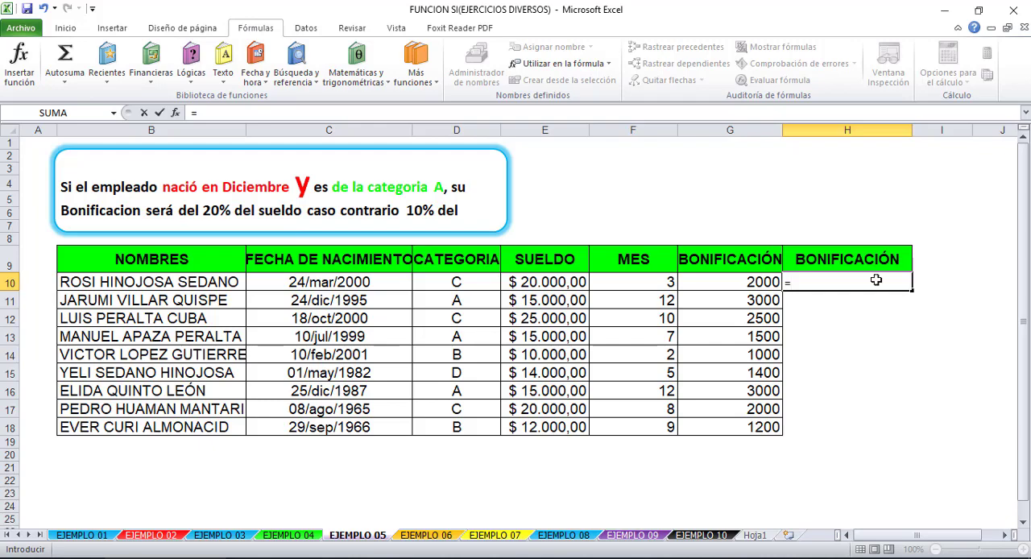
pyautogui.press('Escape')
# - Copy the G10 formula text unchanged into H10, keeping its references to row 10
pyautogui.click(739, 280)
pyautogui.moveTo(392, 112); pyautogui.dragTo(189, 112)
pyautogui.hotkey('ctrl', 'c')
pyautogui.press('Escape')
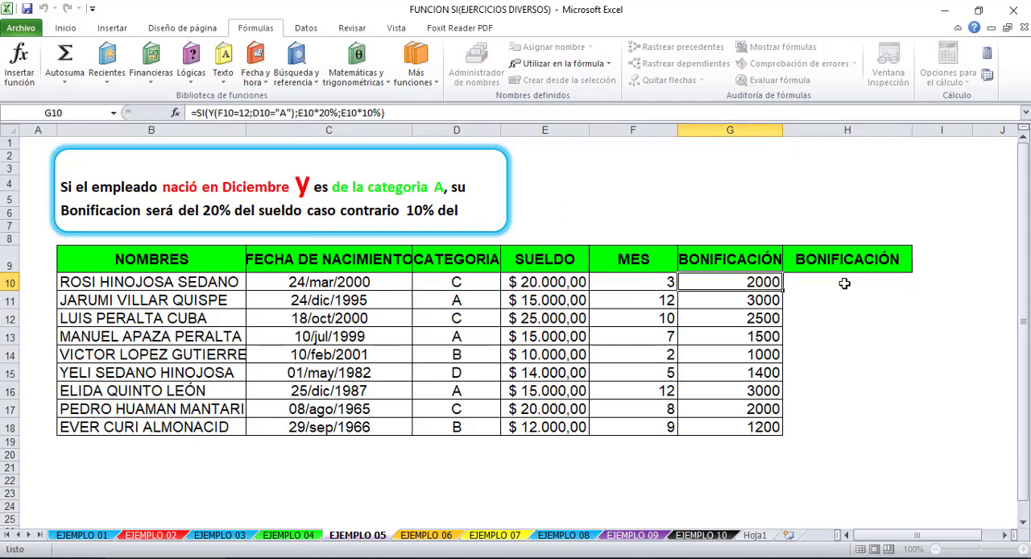
pyautogui.click(844, 282)
pyautogui.hotkey('ctrl', 'v')
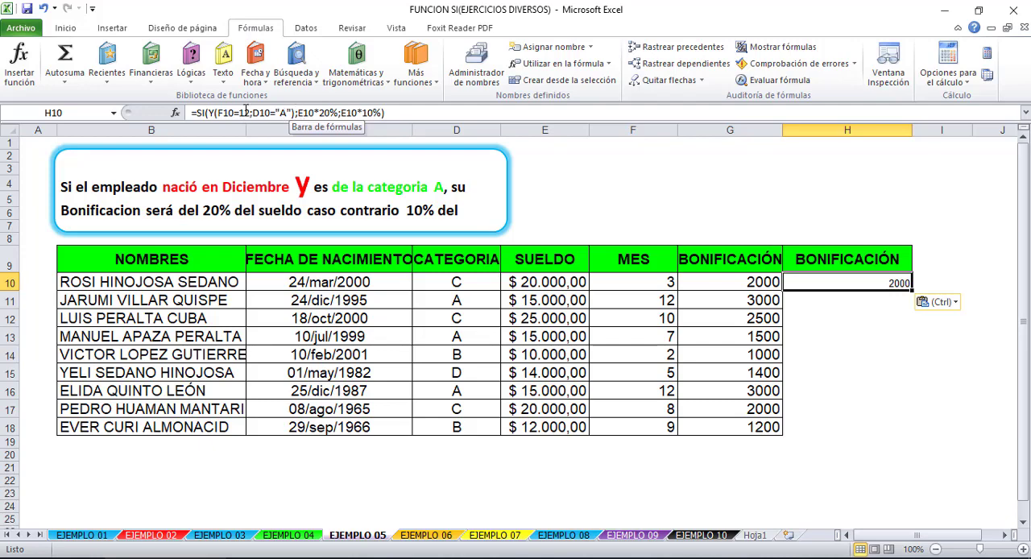
# - Replace the F10 reference in the H10 formula with MES(C10), so the first Y condition reads MES(C10)=12
pyautogui.click(241, 111)
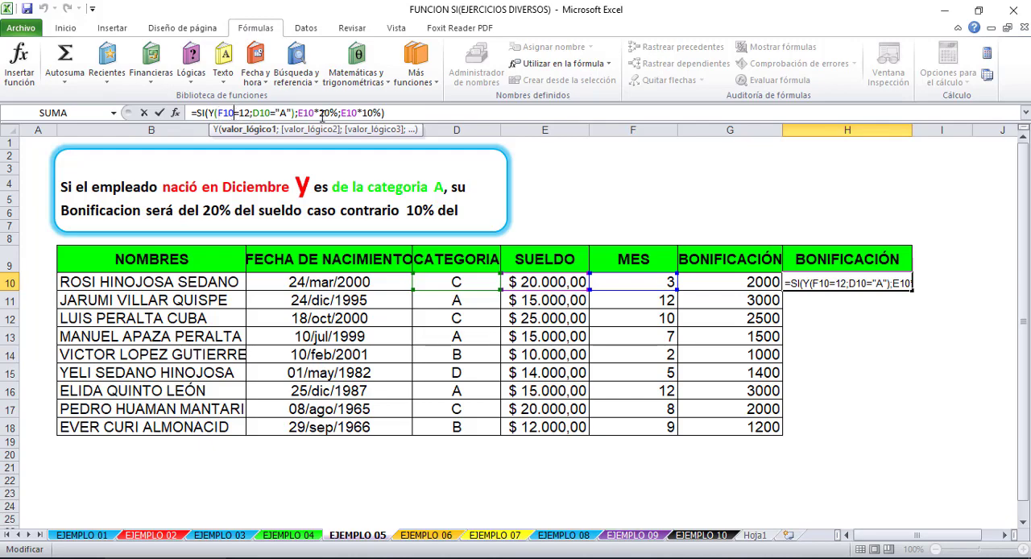
pyautogui.press('BackSpace')
pyautogui.press('BackSpace')
pyautogui.press('BackSpace')
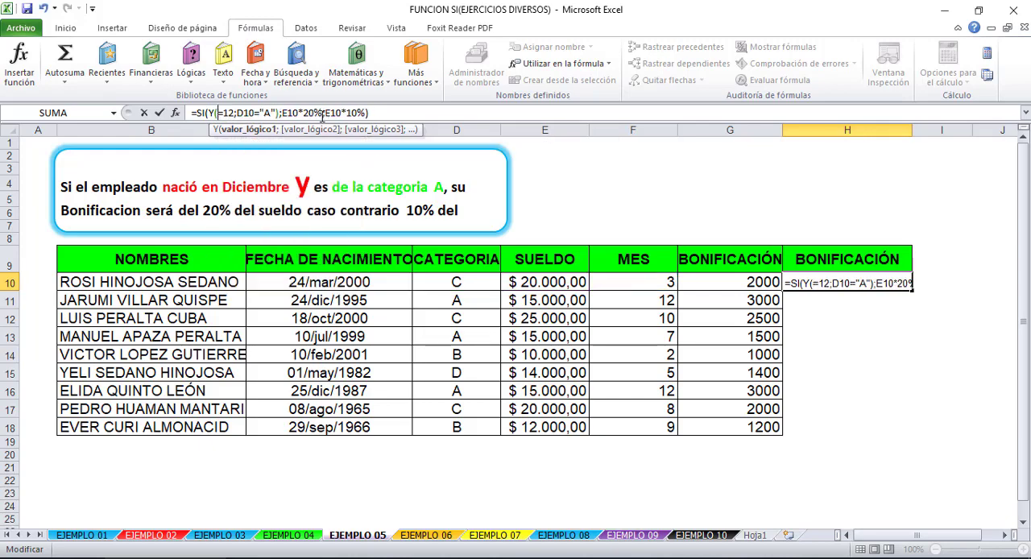
pyautogui.write('mes')
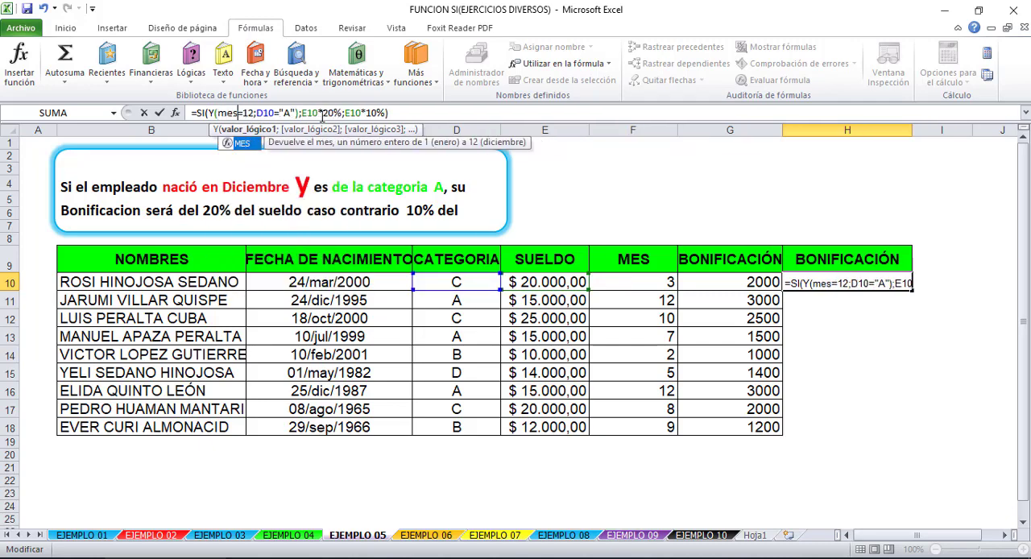
pyautogui.doubleClick(245, 142)
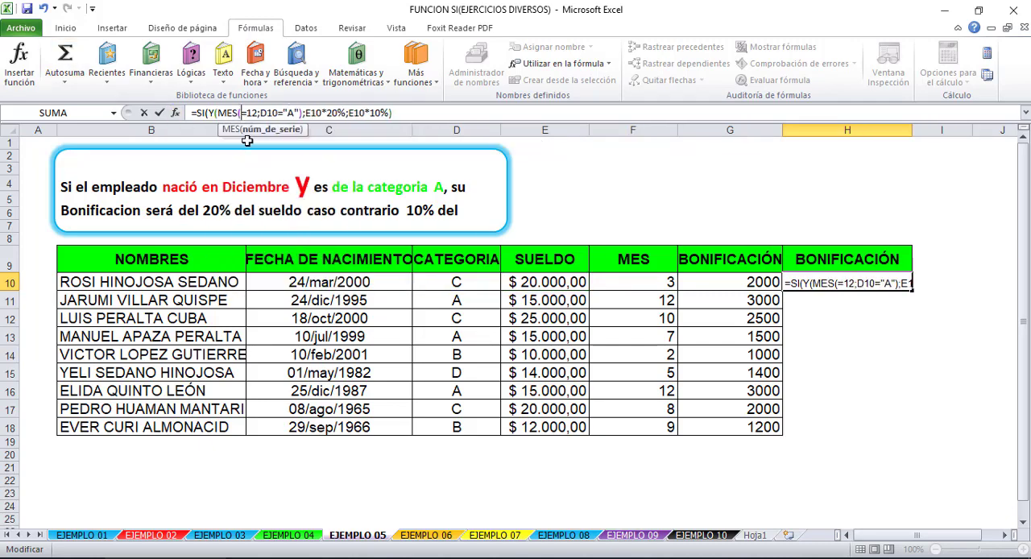
pyautogui.click(333, 282)
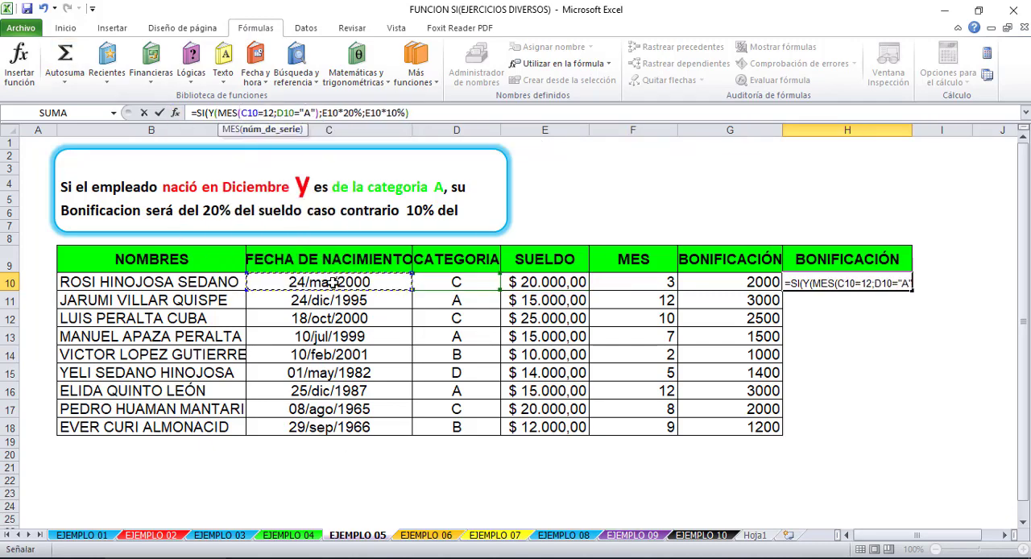
pyautogui.write(')')
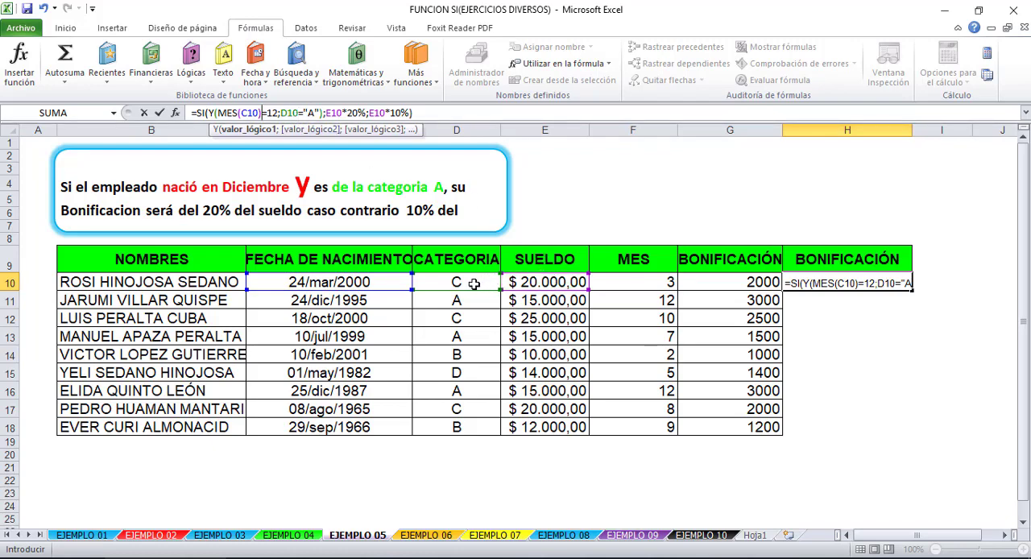
pyautogui.write(')')
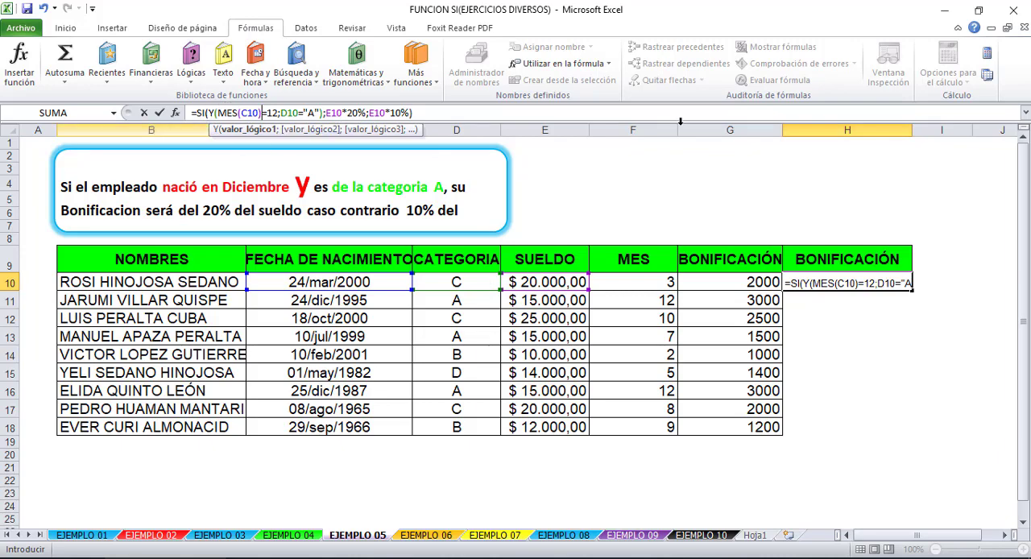
# - Review the H10 formula part by part: the SI and Y functions, the MES(C10)=12 and D10="A" conditions, and the value if true
pyautogui.click(195, 113)
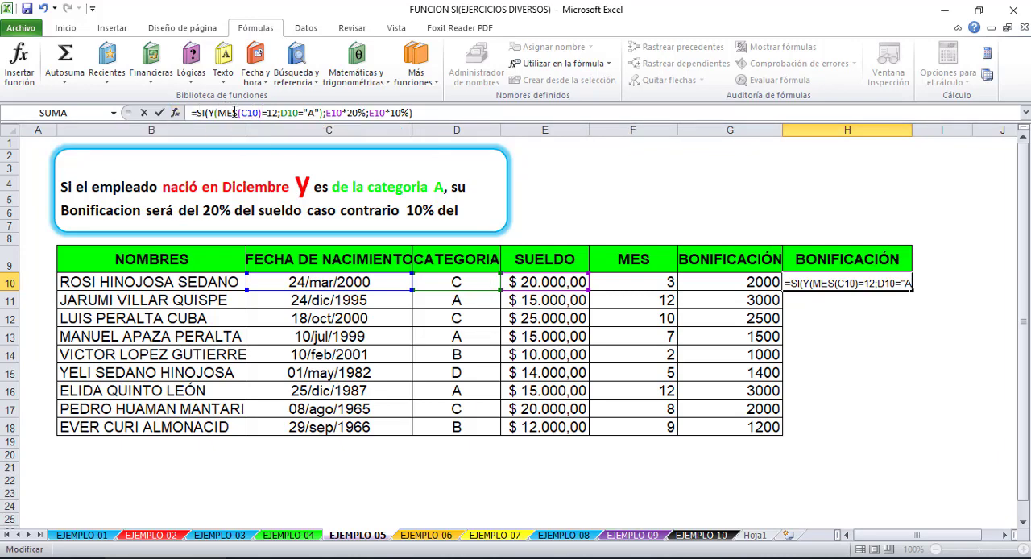
pyautogui.click(210, 113)
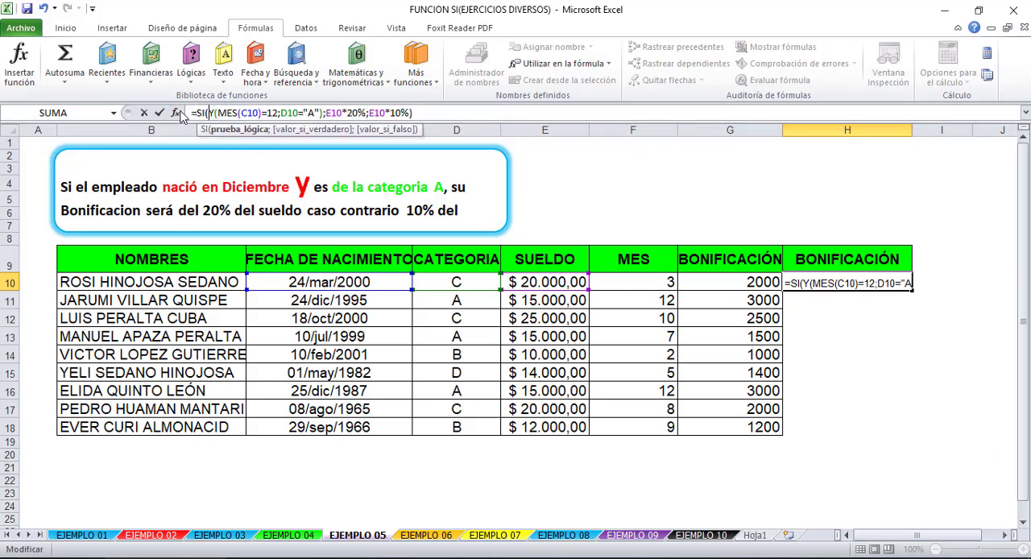
pyautogui.click(234, 113)
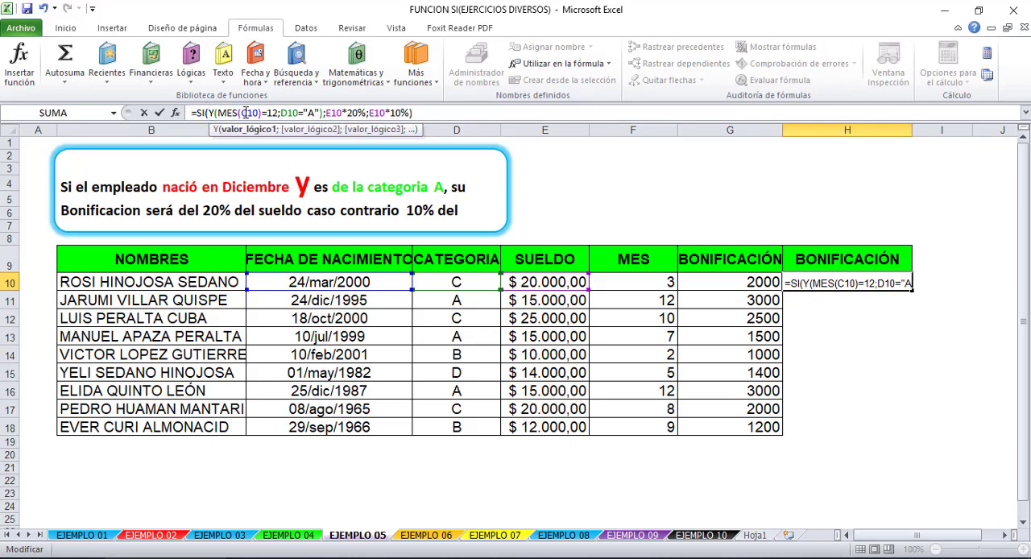
pyautogui.click(244, 113)
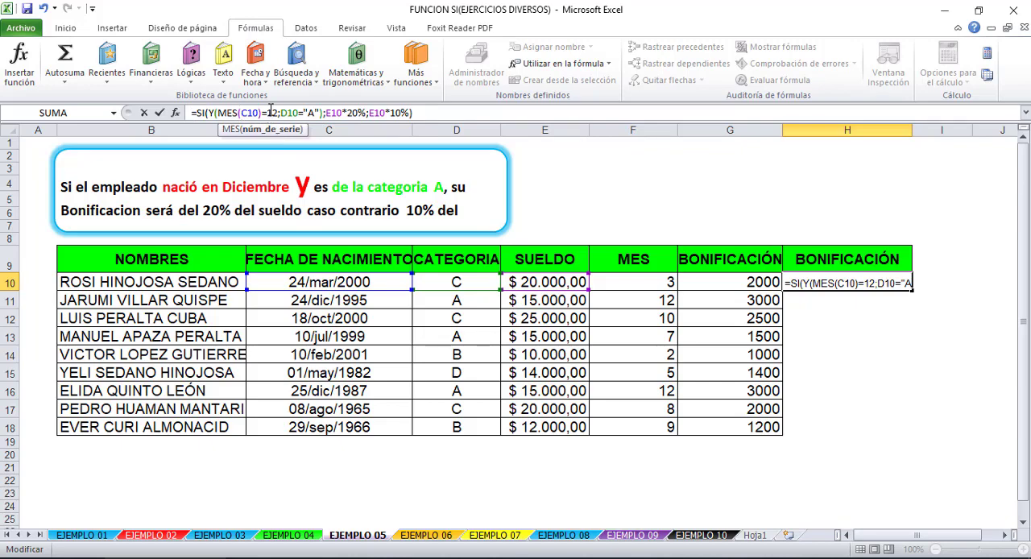
pyautogui.click(271, 111)
pyautogui.click(289, 113)
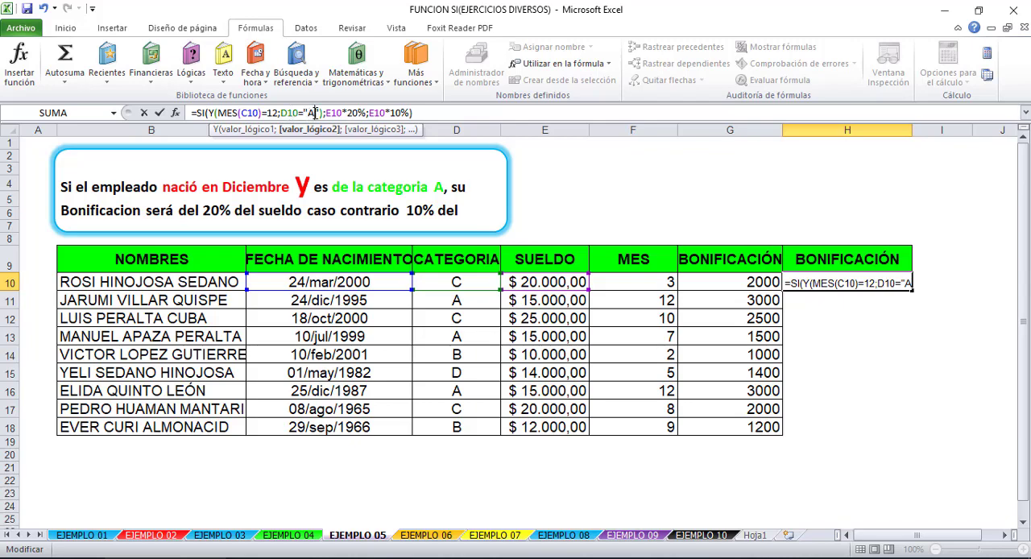
pyautogui.click(332, 113)
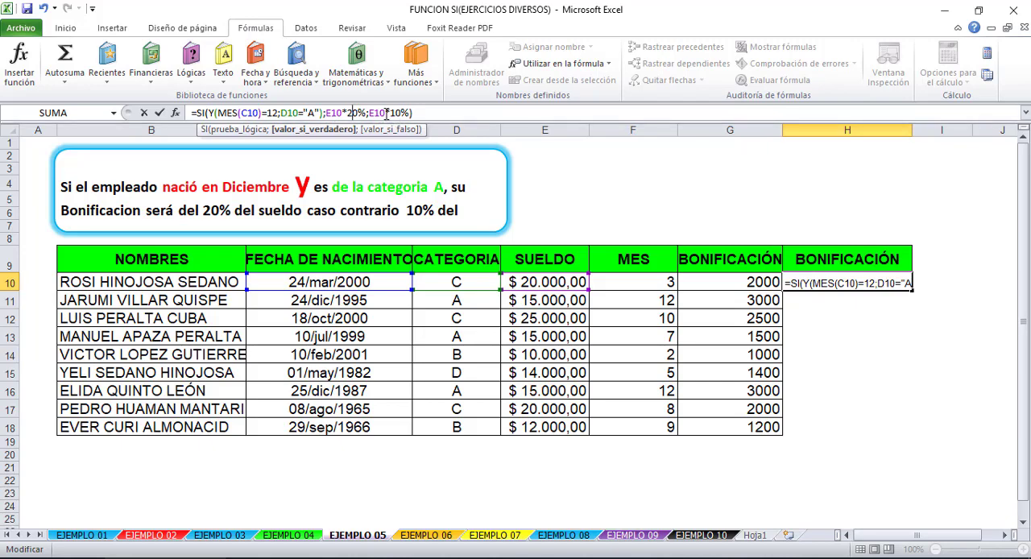
# - Commit the H10 formula, fill it down through H18, and recheck its nested MES function
pyautogui.press('Return')
pyautogui.click(866, 282)
pyautogui.moveTo(911, 291); pyautogui.dragTo(910, 427)
pyautogui.click(840, 286)
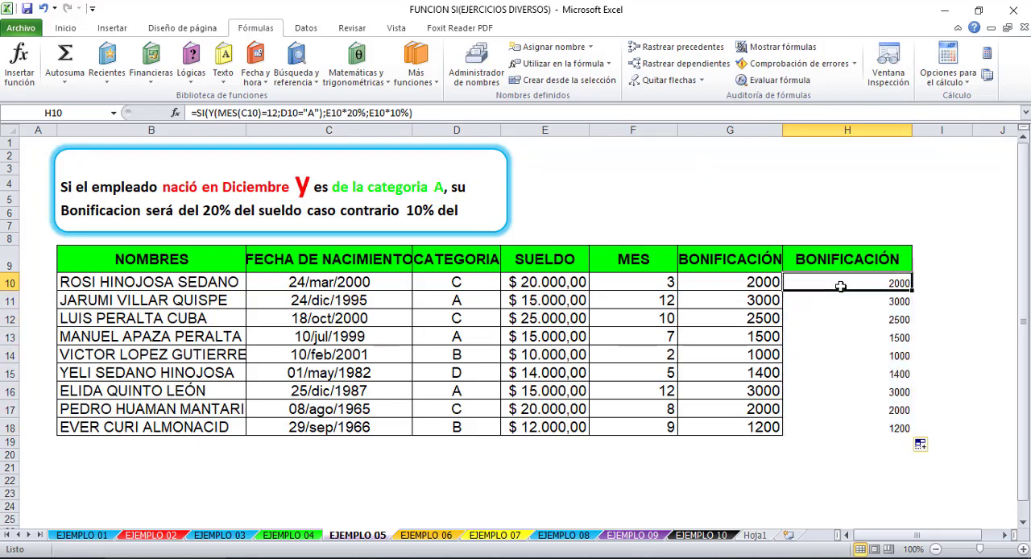
pyautogui.click(245, 112)
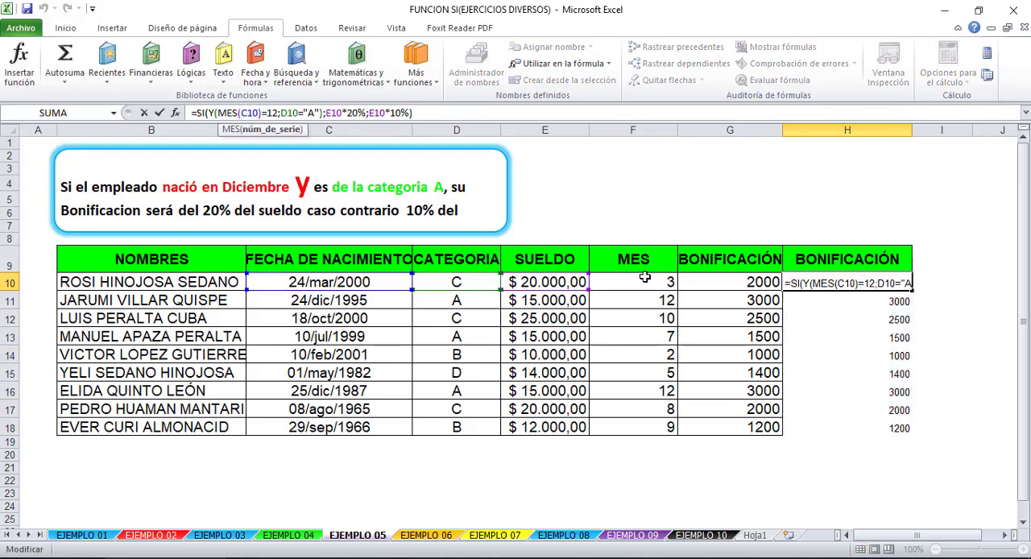
pyautogui.press('Return')
# - Delete the entire MES helper column F from the sheet
pyautogui.click(619, 282)
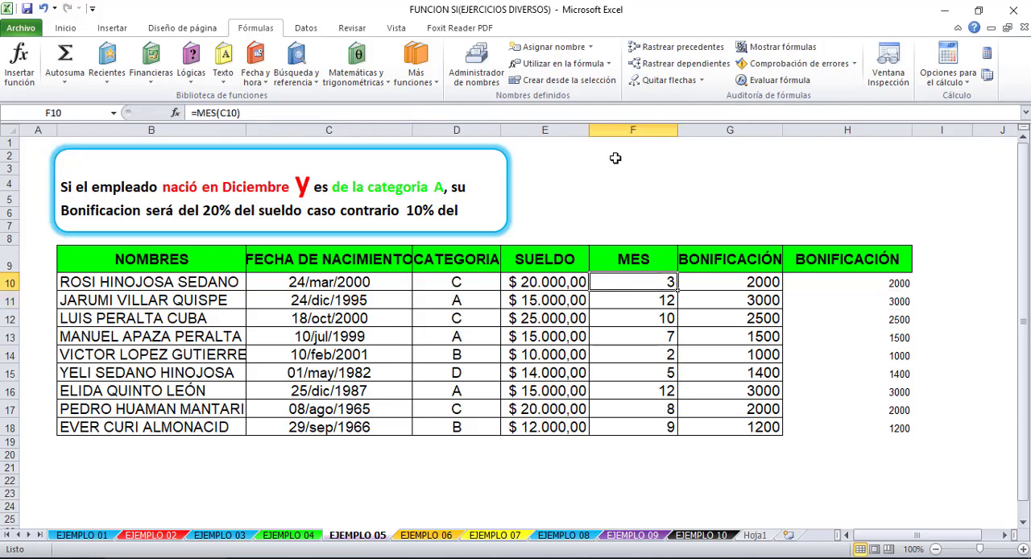
pyautogui.click(622, 130)
pyautogui.rightClick(624, 130)
pyautogui.click(662, 251)
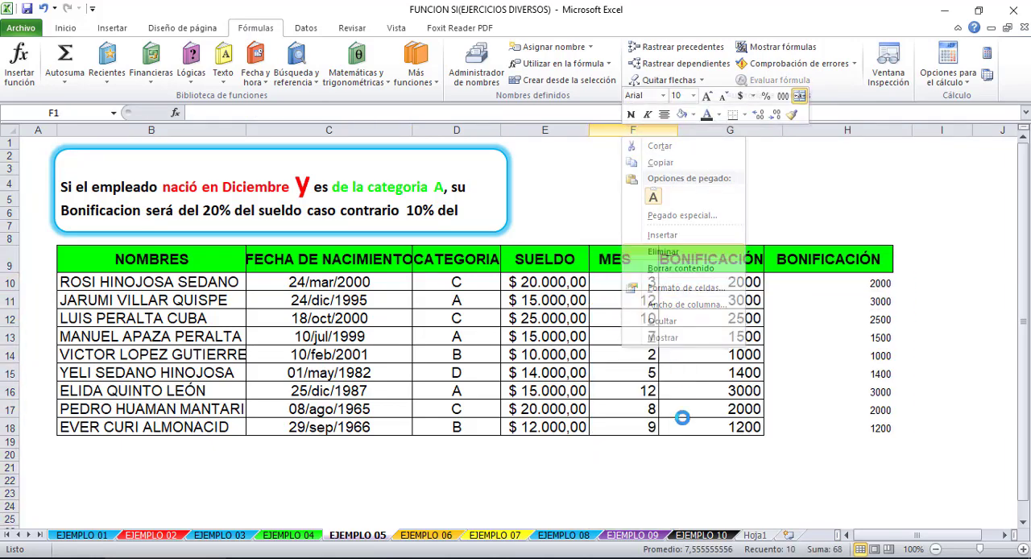
pyautogui.click(654, 285)
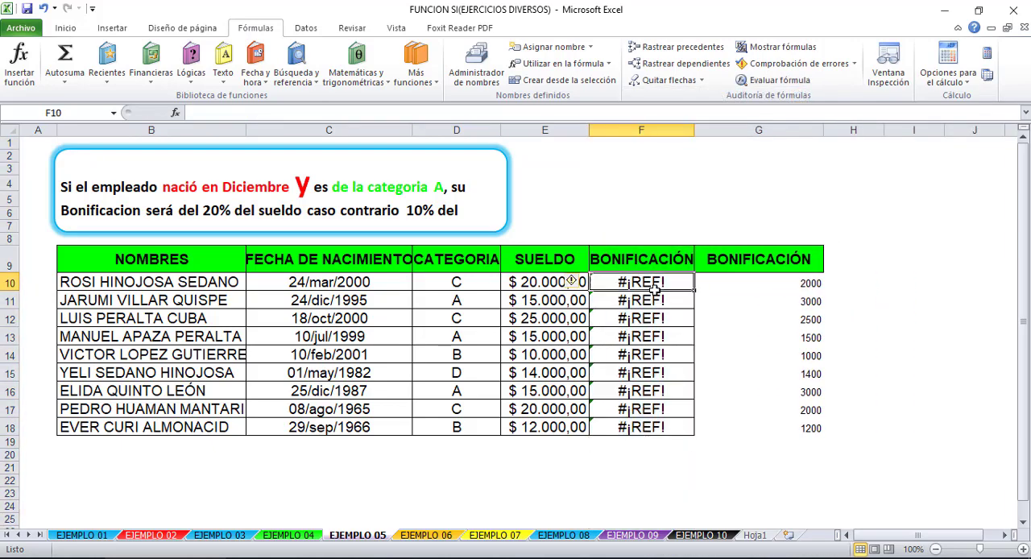
# - Delete the old BONIFICACIÓN column that depended on the removed MES column, keeping the one with the nested MES formula
pyautogui.click(638, 131)
pyautogui.rightClick(636, 131)
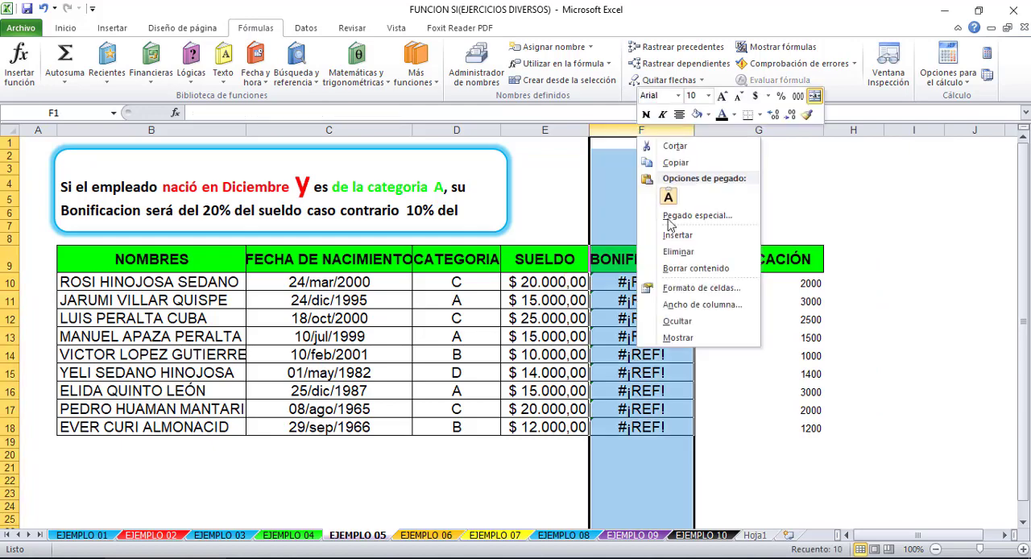
pyautogui.click(673, 251)
pyautogui.click(675, 284)
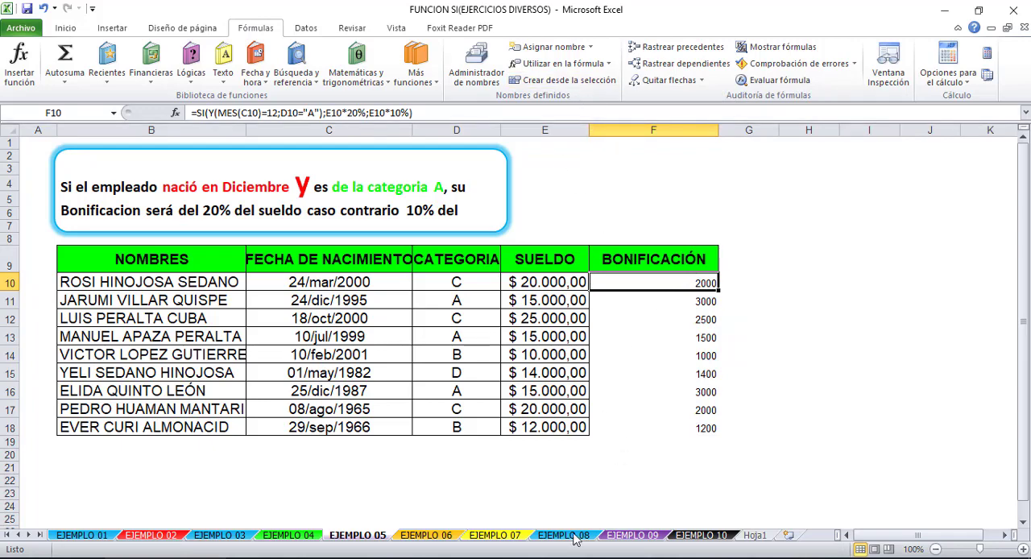
# - Undo both column deletions, the H10:H18 bonus formulas and the widening of column H
pyautogui.hotkey('ctrl', 'z')
pyautogui.hotkey('ctrl', 'z')
pyautogui.hotkey('ctrl', 'z')
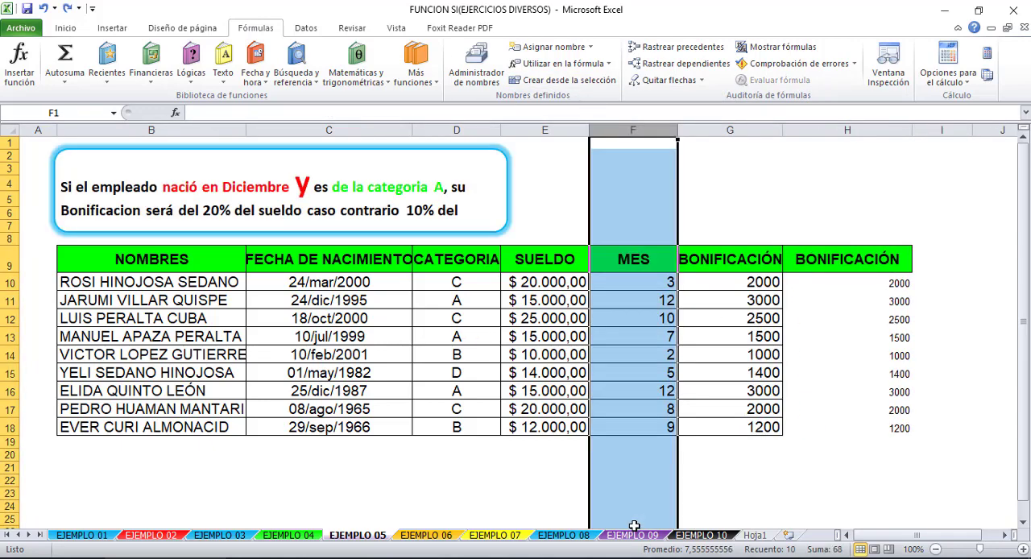
pyautogui.hotkey('ctrl', 'z')
pyautogui.hotkey('ctrl', 'z')
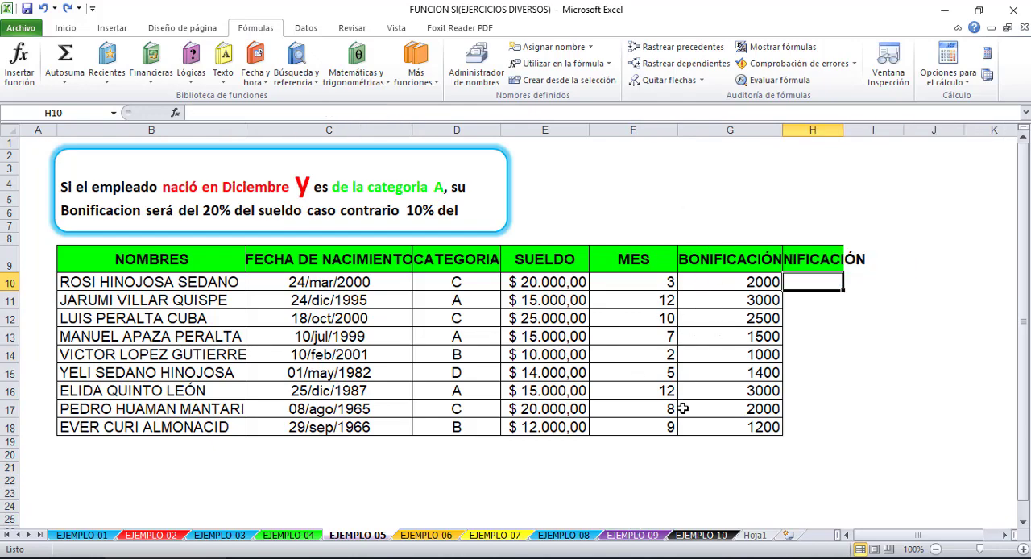
# - Redo the widening of column H, its bonus formulas and the deletion of the MES and old BONIFICACIÓN columns
pyautogui.hotkey('ctrl', 'y')
pyautogui.hotkey('ctrl', 'y')
pyautogui.hotkey('ctrl', 'y')
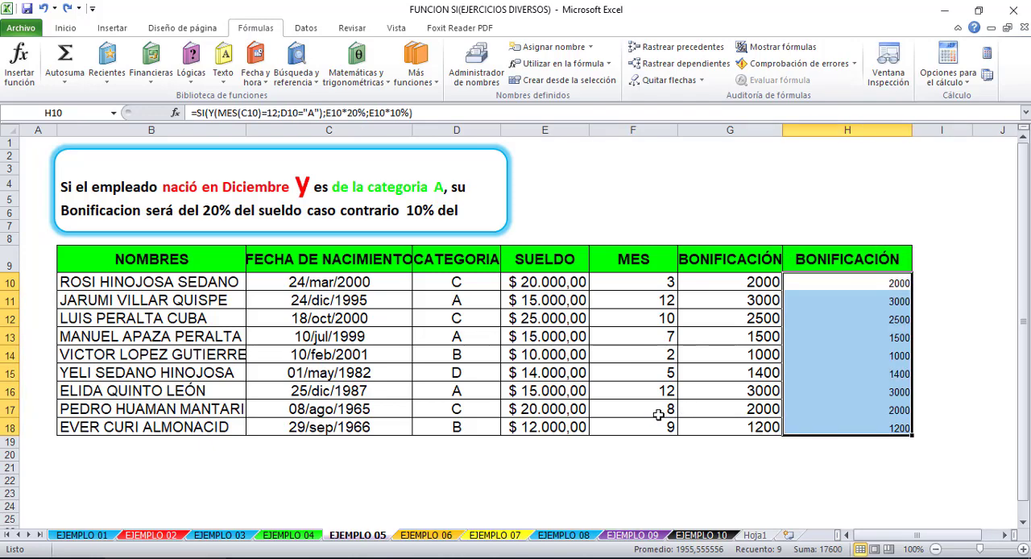
pyautogui.hotkey('ctrl', 'y')
pyautogui.hotkey('ctrl', 'y')
pyautogui.hotkey('ctrl', 'y')
pyautogui.click(688, 392)
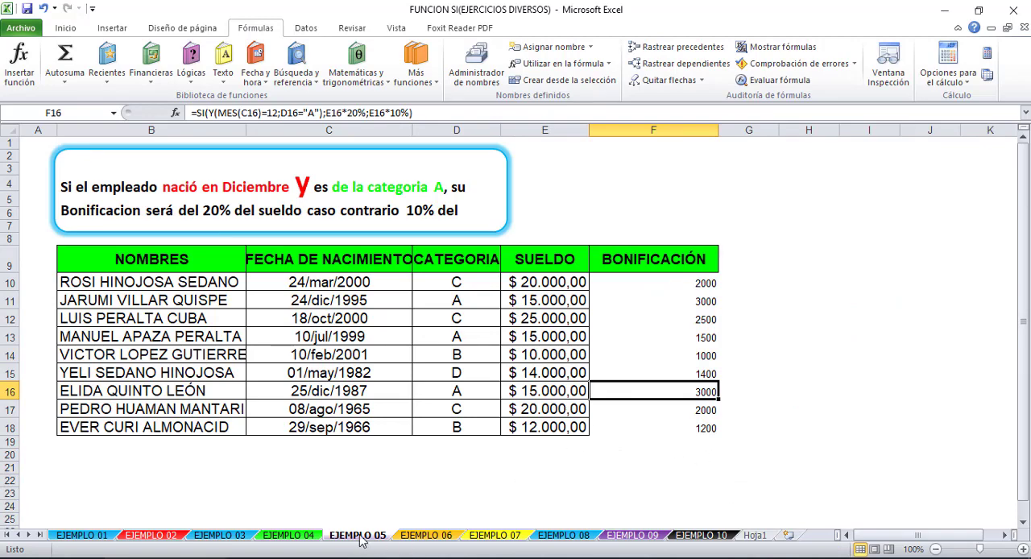
# - Go to the EJEMPLO 06 sheet and begin the bonus formula in F9 with =SI(Y(
pyautogui.click(427, 536)
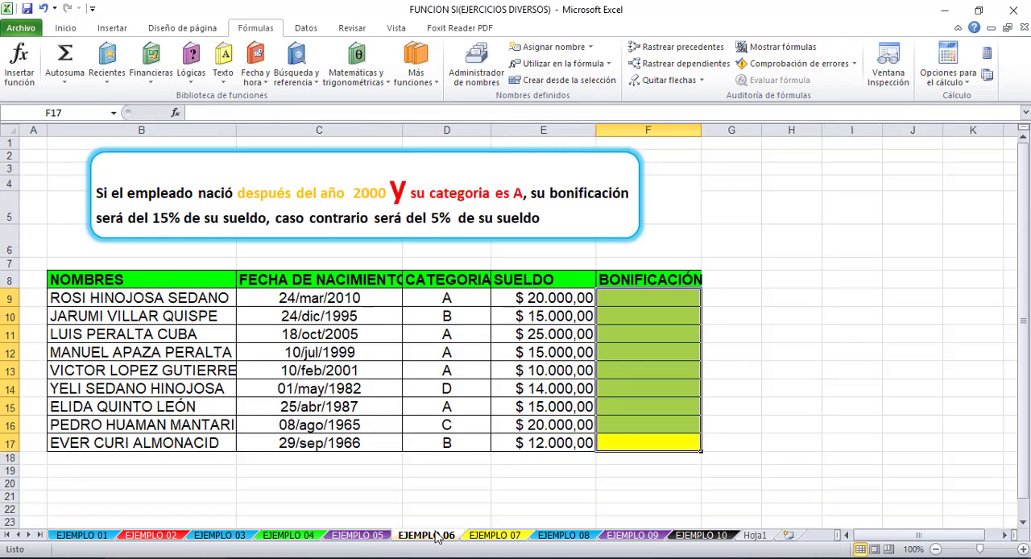
pyautogui.click(480, 469)
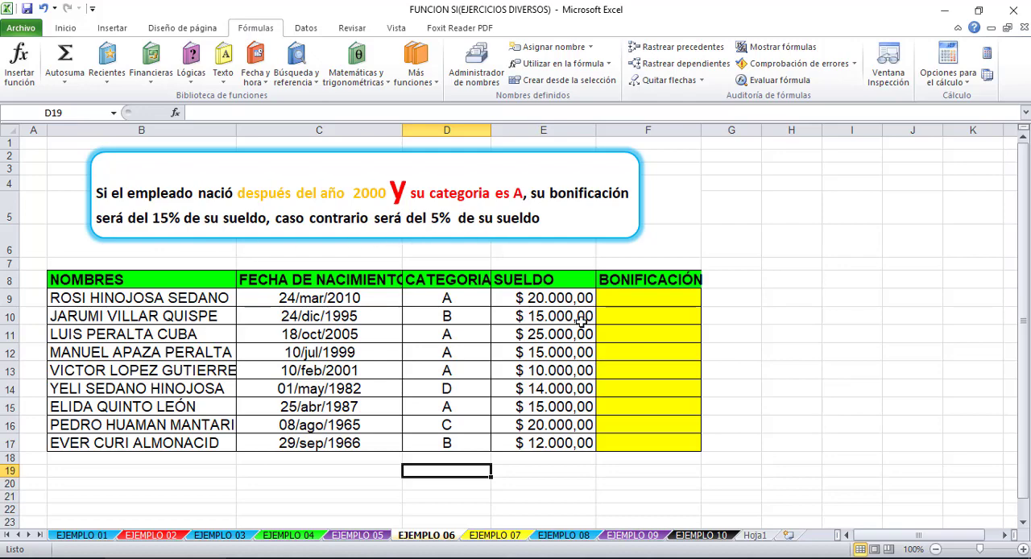
pyautogui.click(667, 296)
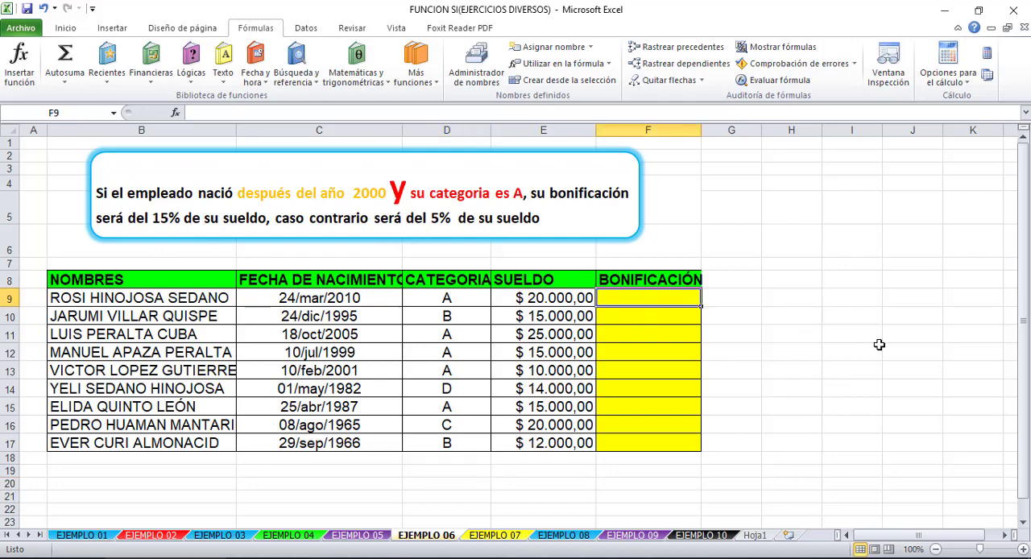
pyautogui.write('=')
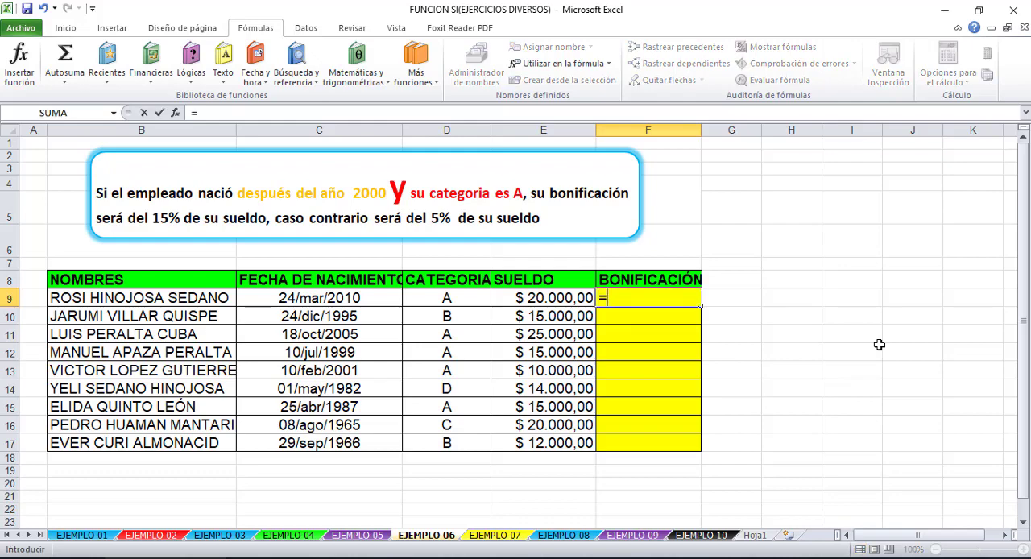
pyautogui.write('SI')
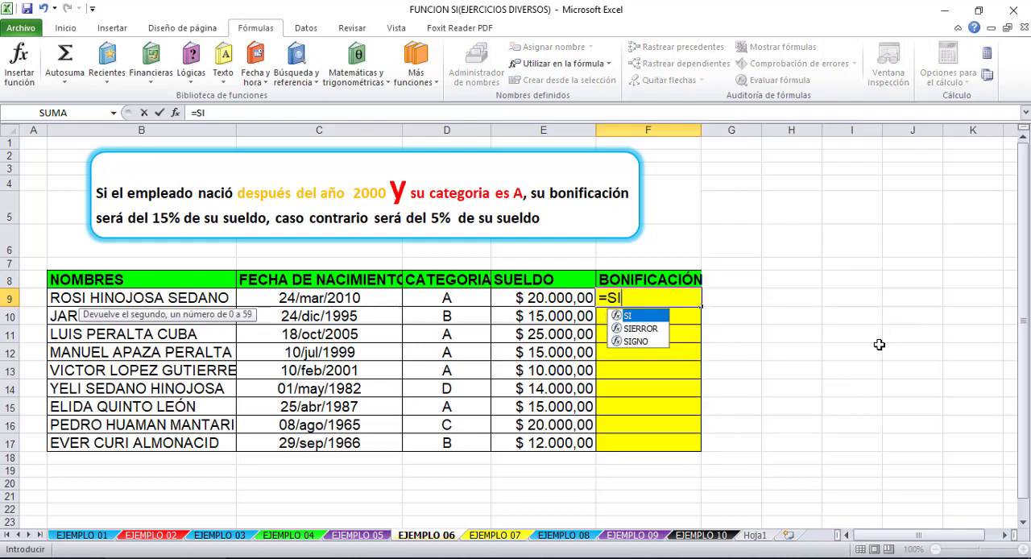
pyautogui.doubleClick(639, 316)
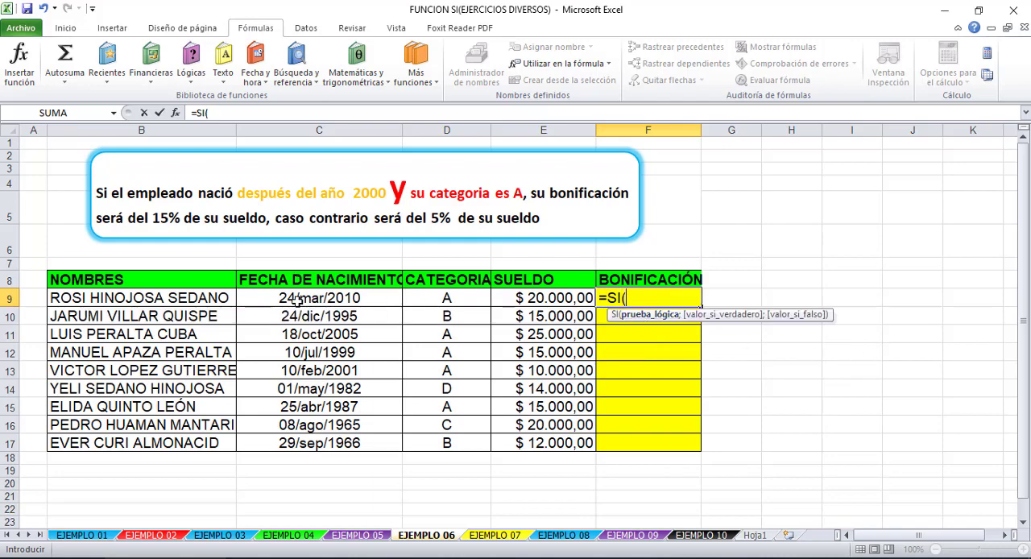
pyautogui.write('Y(')
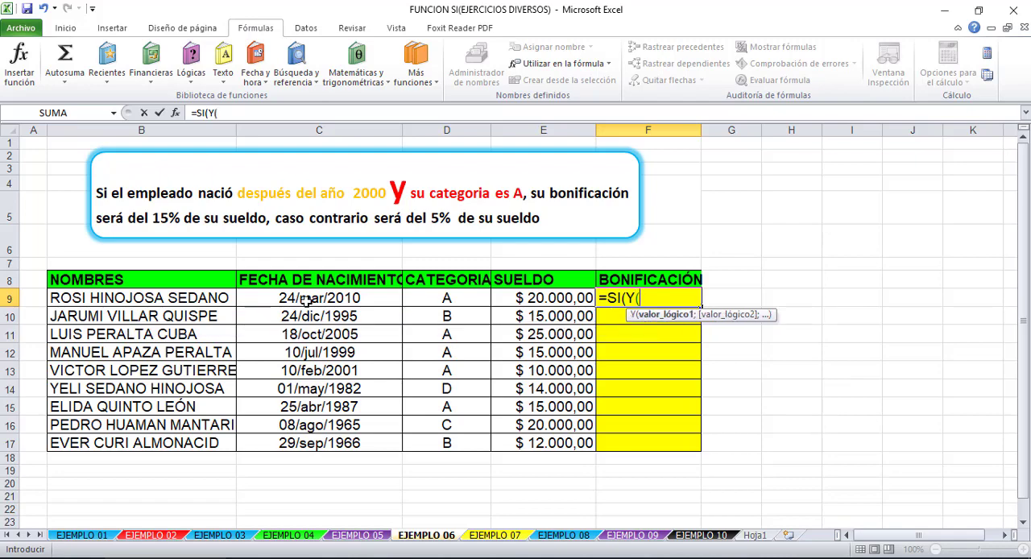
pyautogui.click(301, 298)
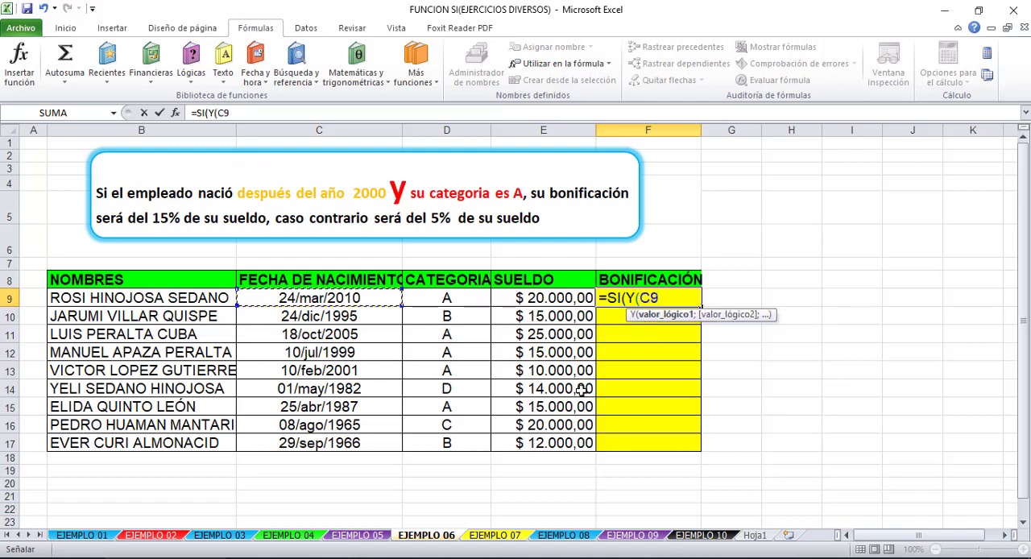
pyautogui.press('BackSpace')
pyautogui.press('BackSpace')
# - Enter AÑO(C9)>2000 as the first Y condition of the F9 formula, followed by a semicolon
pyautogui.write('AÑO')
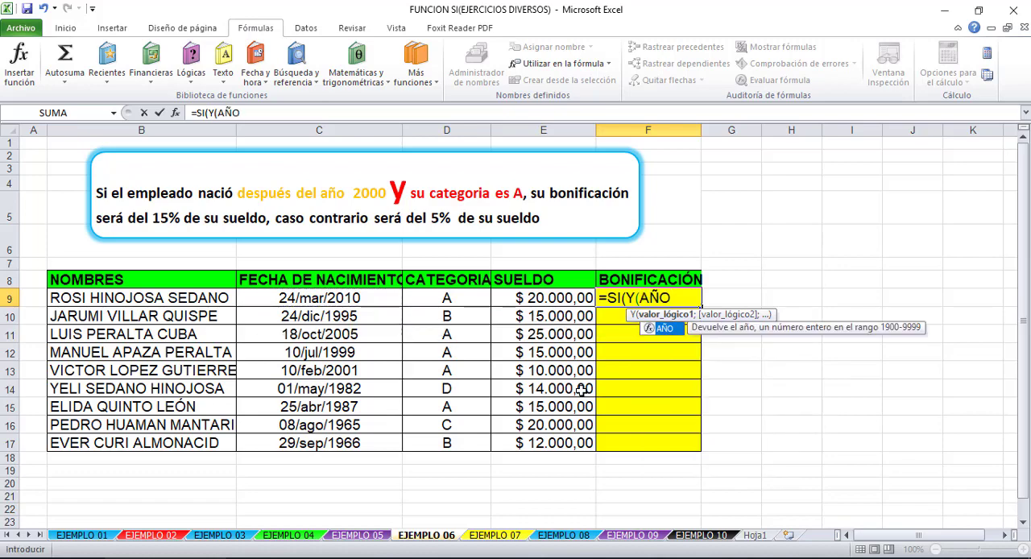
pyautogui.write('(')
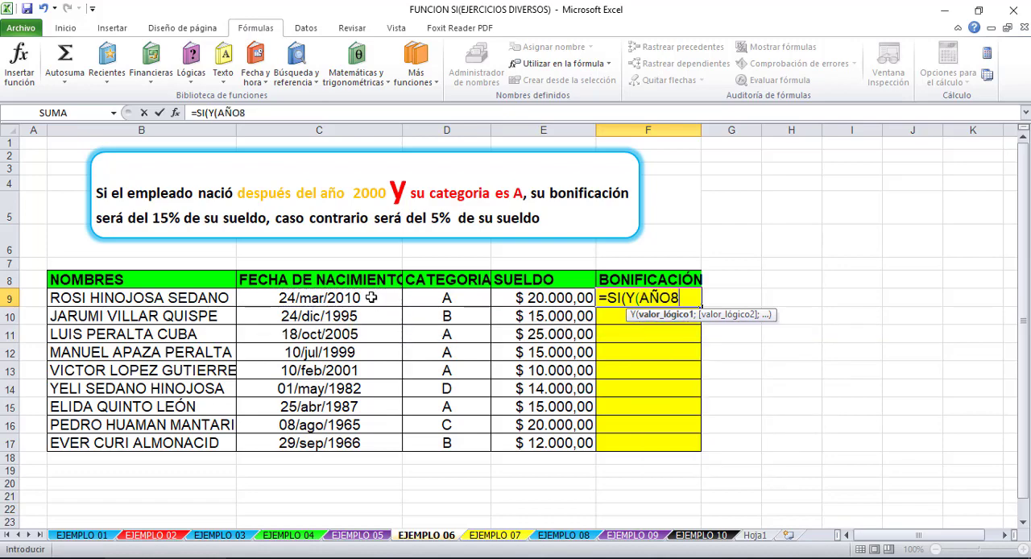
pyautogui.press('Return')
pyautogui.click(532, 324)
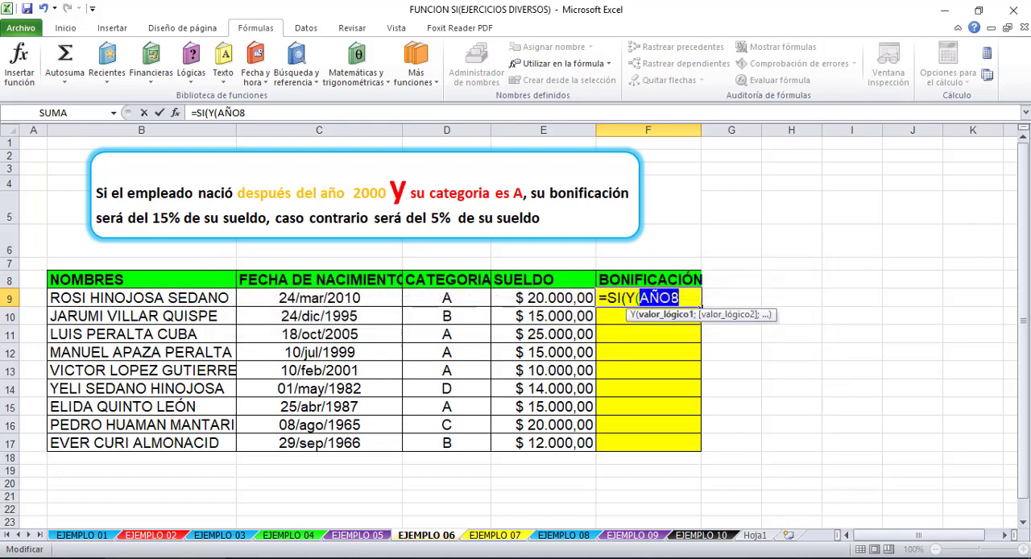
pyautogui.press('BackSpace')
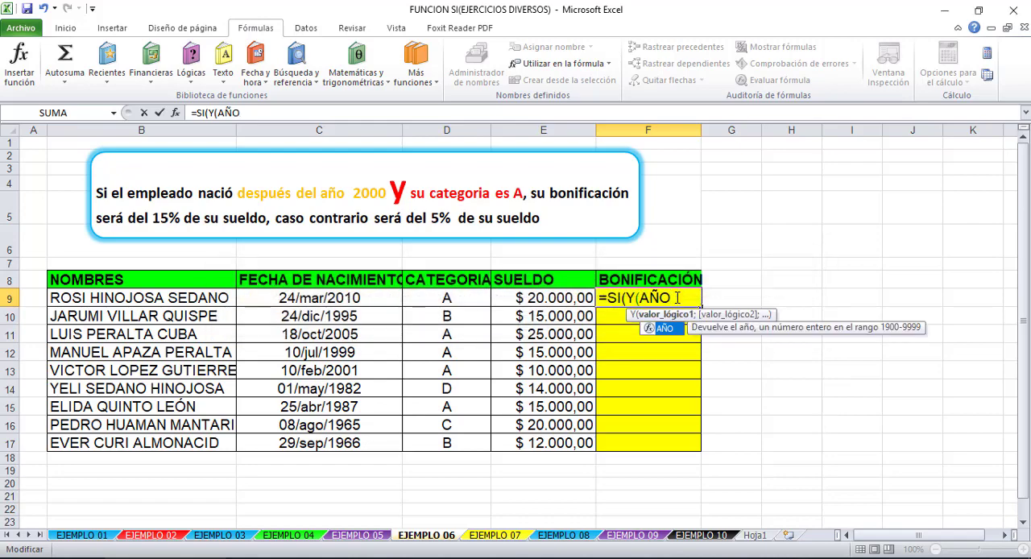
pyautogui.write('(')
pyautogui.click(331, 296)
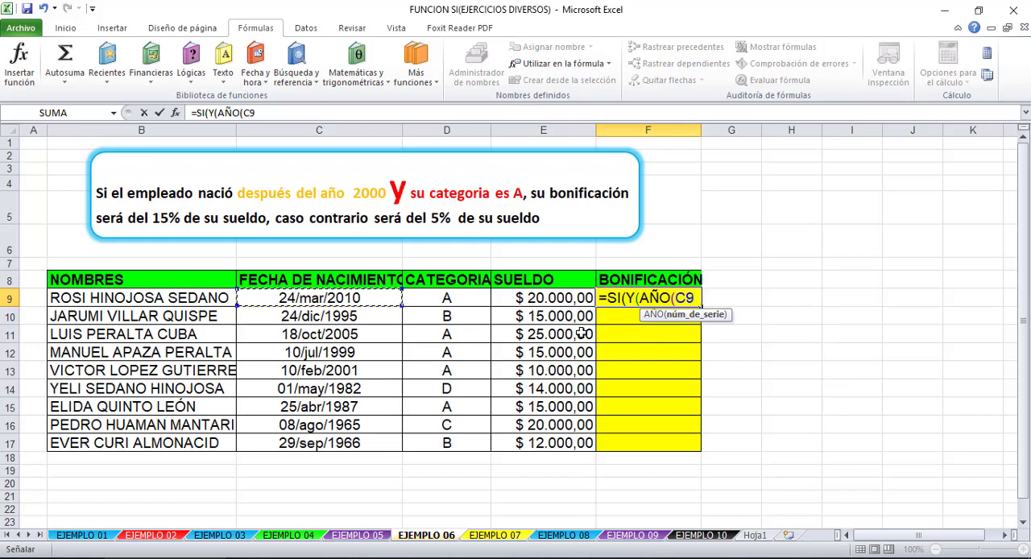
pyautogui.write(')')
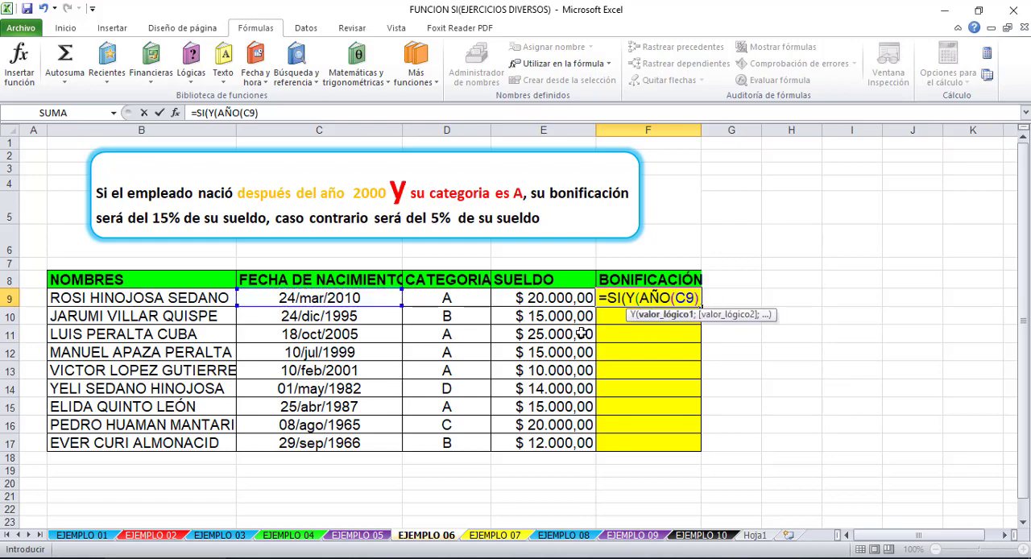
pyautogui.write('>')
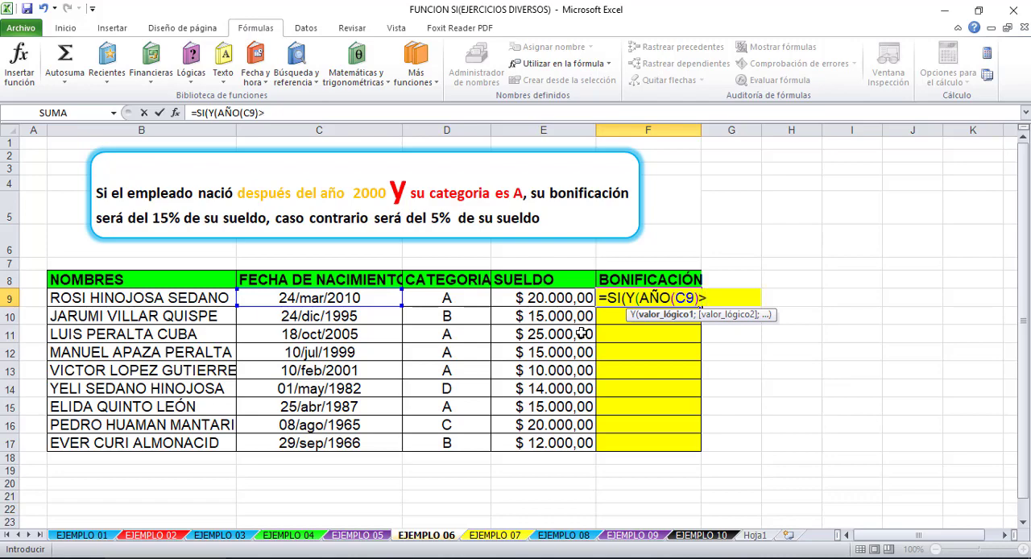
pyautogui.write('2000;')
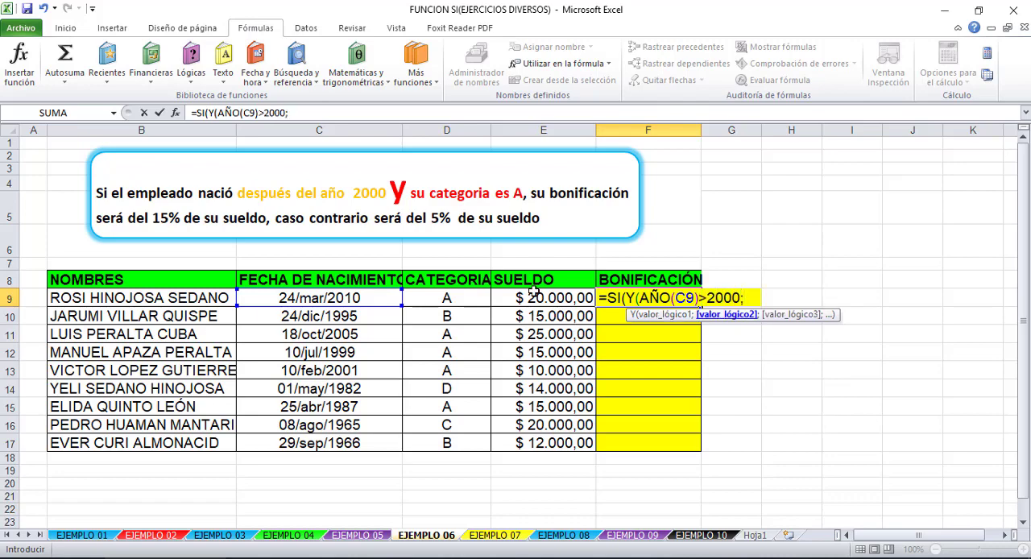
# - Add D9="A" with a capital A as the second Y condition in the F9 formula, followed by a semicolon
pyautogui.click(465, 299)
pyautogui.write('=')
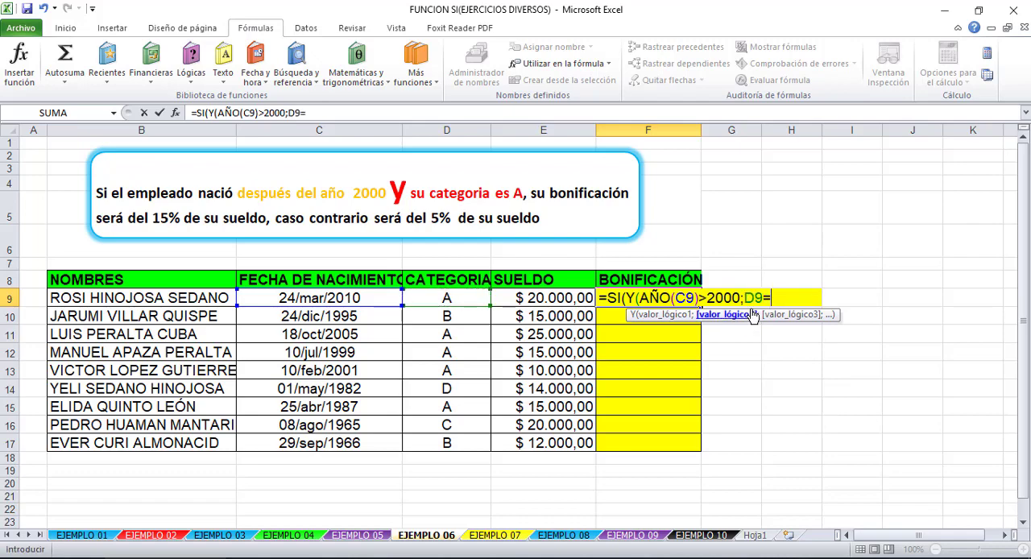
pyautogui.write('"A";')
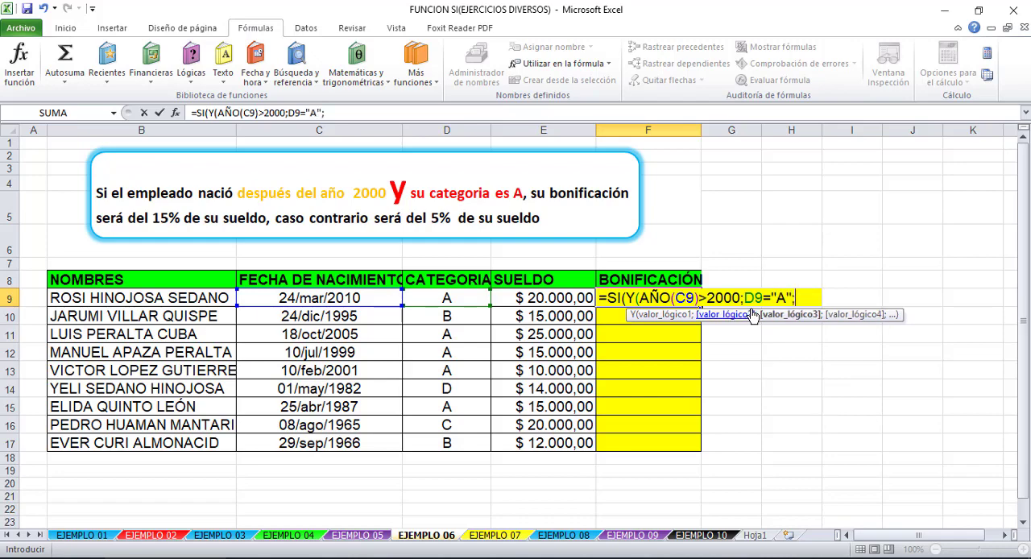
# - Close the Y function in the F9 formula and enter E9*15% as the value if true, followed by a semicolon
pyautogui.press('BackSpace')
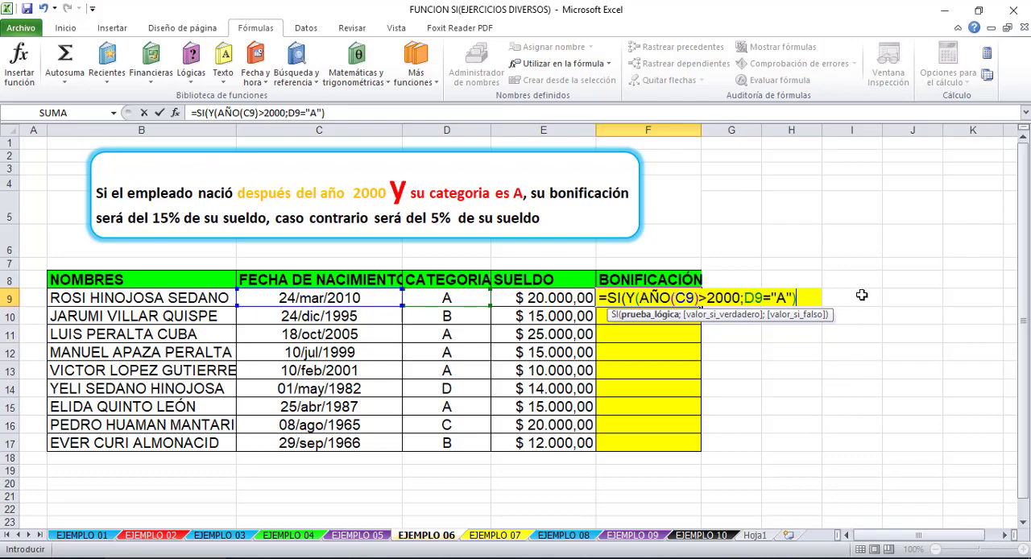
pyautogui.write(';')
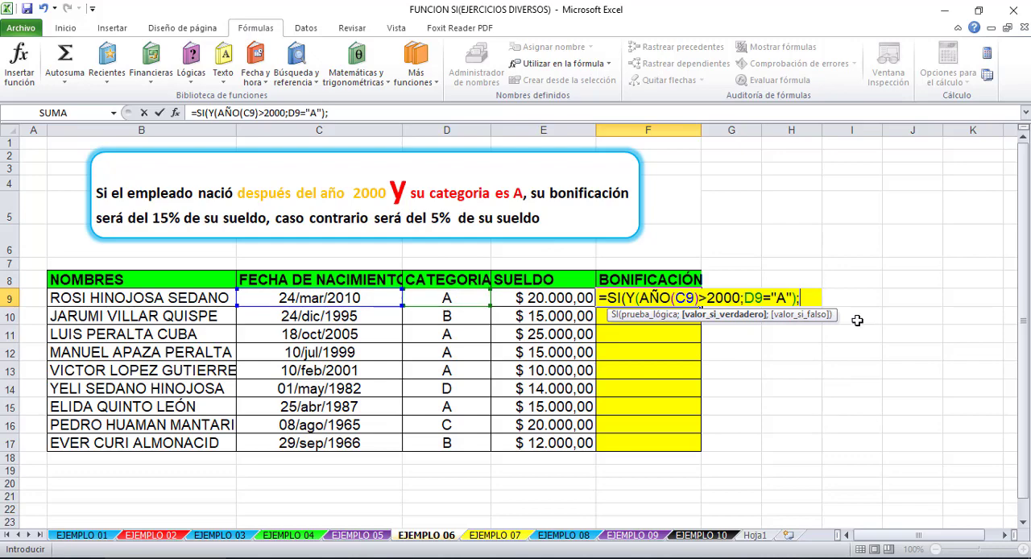
pyautogui.click(562, 298)
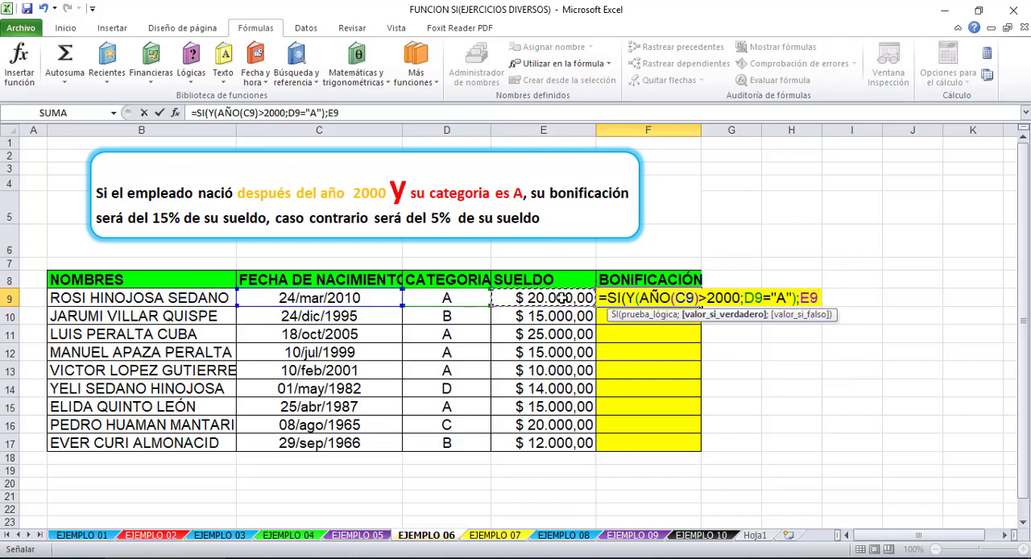
pyautogui.write('*5%')
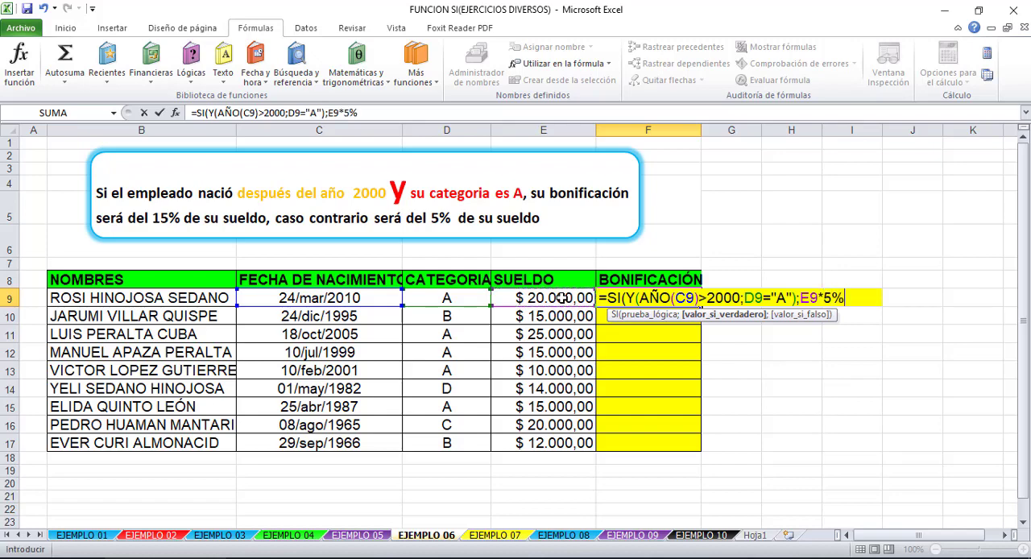
pyautogui.press('BackSpace')
pyautogui.press('BackSpace')
pyautogui.write('15%;')
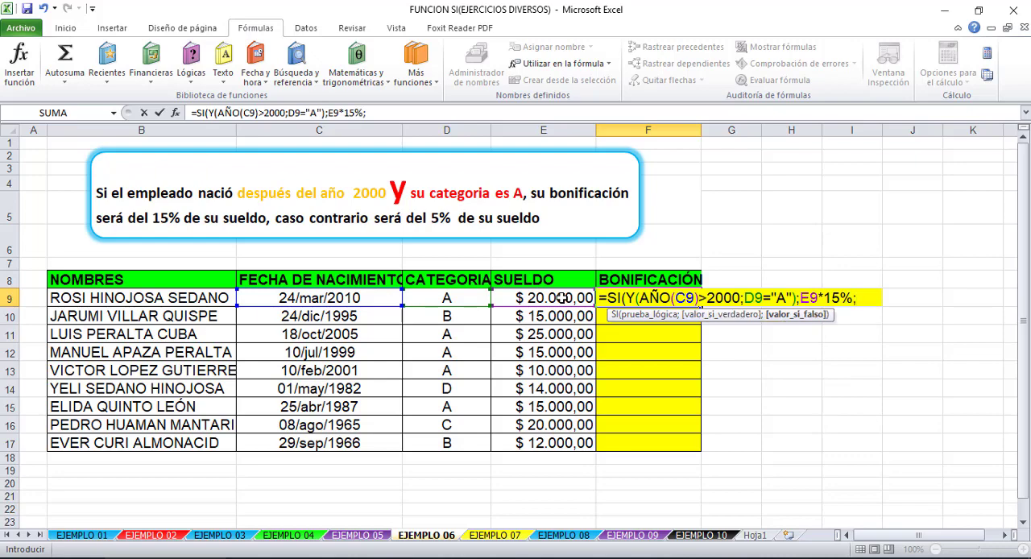
# - Add E9*5% as the value if false, close the SI function and confirm the F9 formula
pyautogui.click(528, 300)
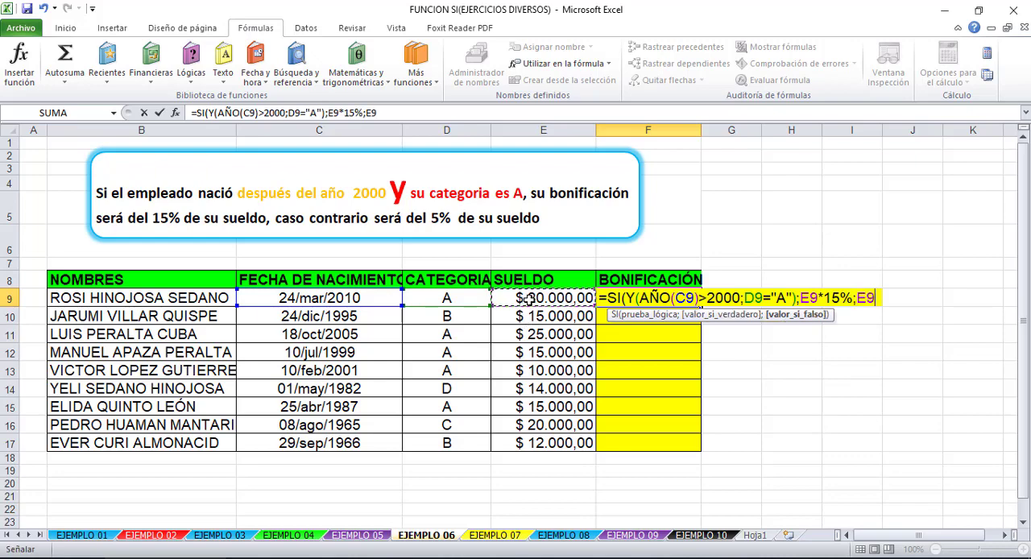
pyautogui.write('*5%)')
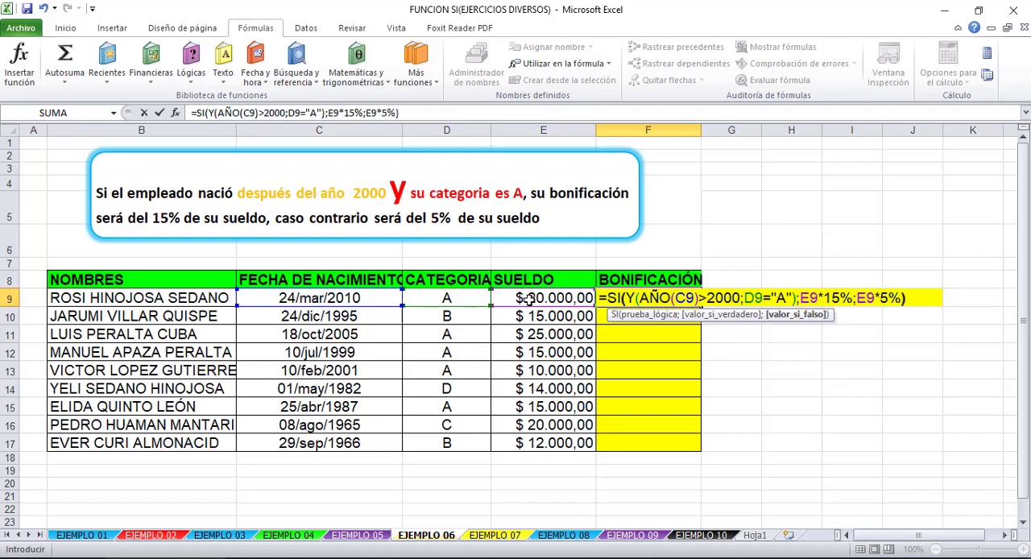
pyautogui.press('Return')
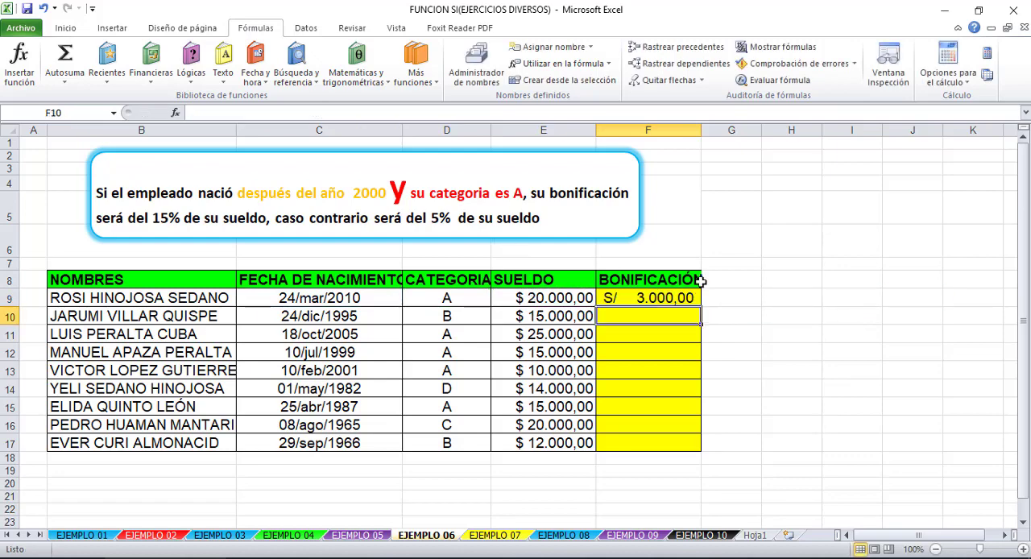
# - Fill the bonus formula from F9 down through F17
pyautogui.moveTo(672, 295)
pyautogui.mouseDown()
pyautogui.moveTo(653, 469)
pyautogui.moveTo(657, 445)
pyautogui.mouseUp()
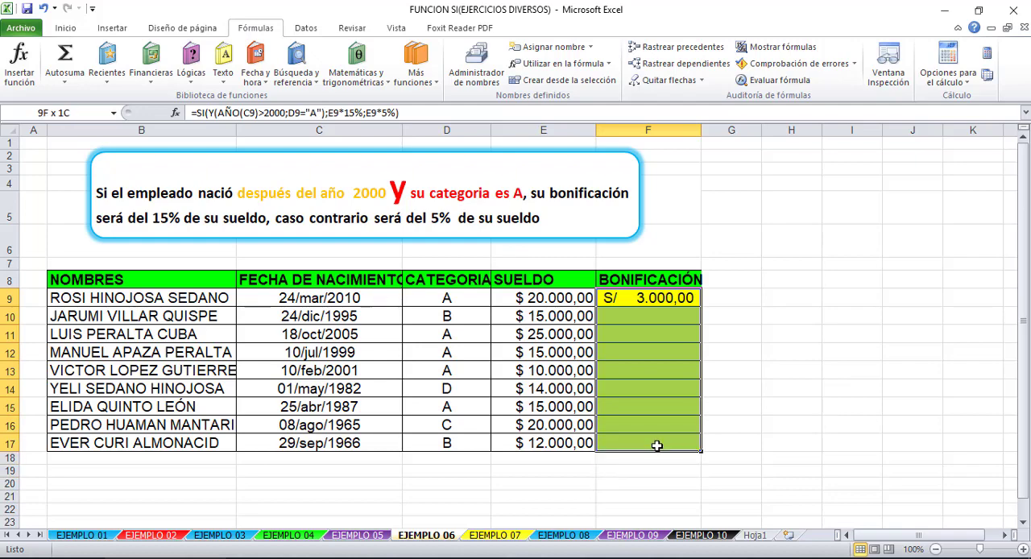
pyautogui.click(689, 298)
pyautogui.moveTo(700, 306); pyautogui.dragTo(691, 459)
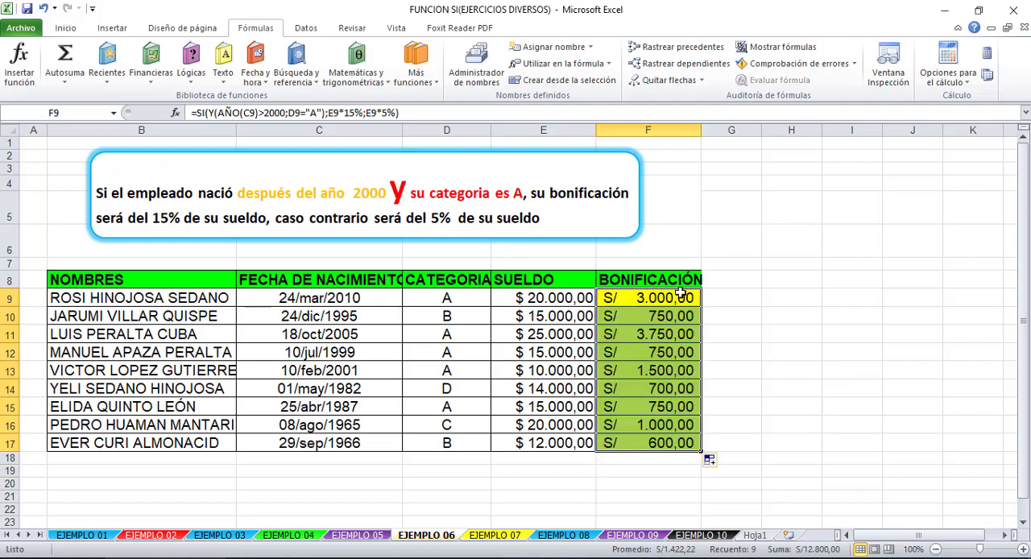
# - Apply the Moneda number format to the BONIFICACIÓN values in F9:F17
pyautogui.click(66, 28)
pyautogui.click(579, 54)
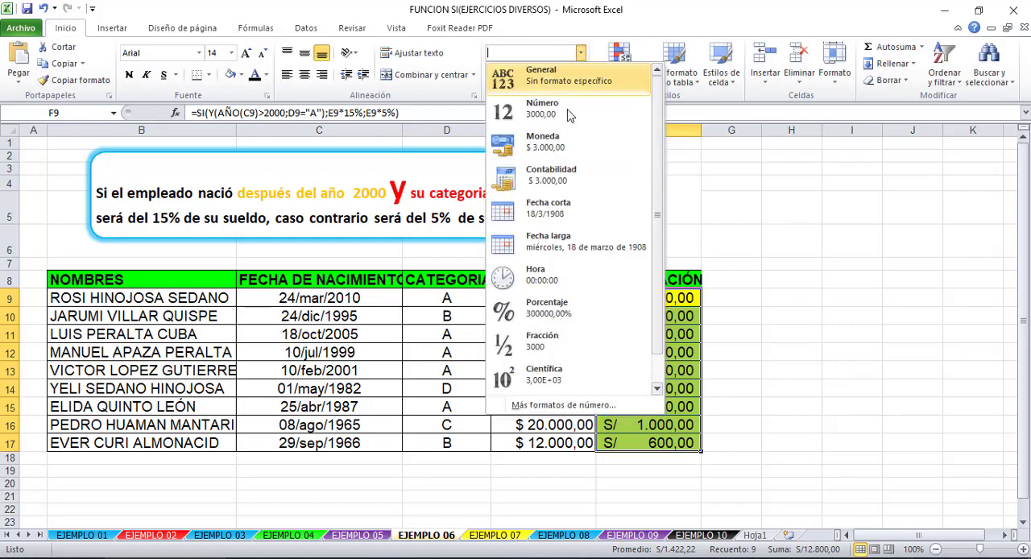
pyautogui.click(689, 144)
pyautogui.click(840, 414)
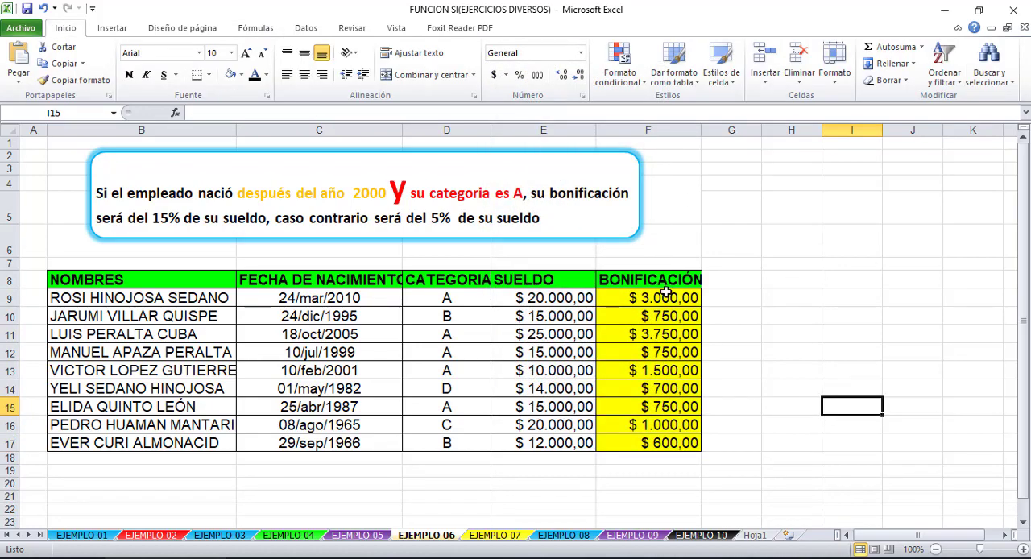
# - Copy the formula text of F9 unchanged into G9 and widen column G
pyautogui.click(665, 295)
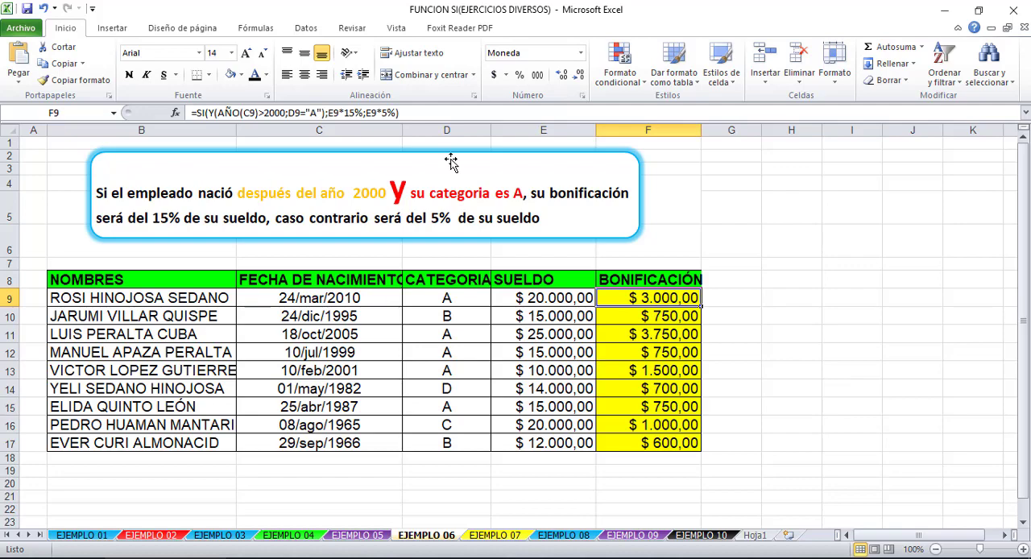
pyautogui.click(729, 301)
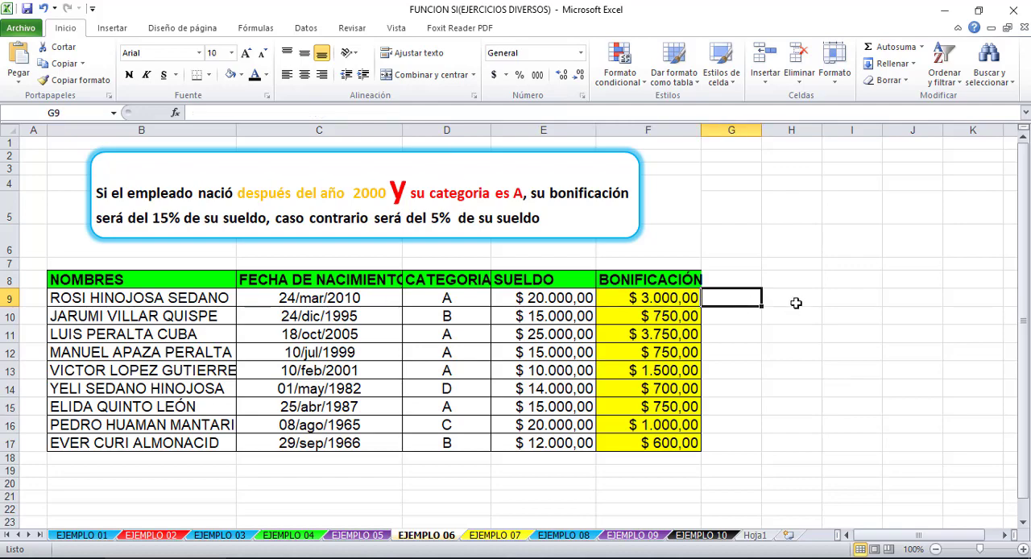
pyautogui.doubleClick(687, 297)
pyautogui.moveTo(381, 114); pyautogui.dragTo(46, 114)
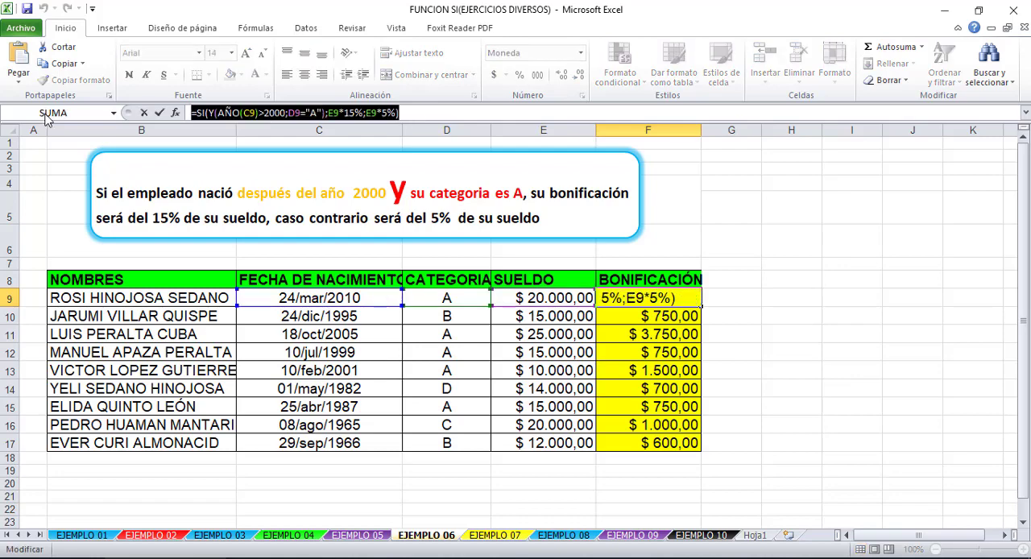
pyautogui.press('Escape')
pyautogui.click(731, 307)
pyautogui.hotkey('ctrl', 'v')
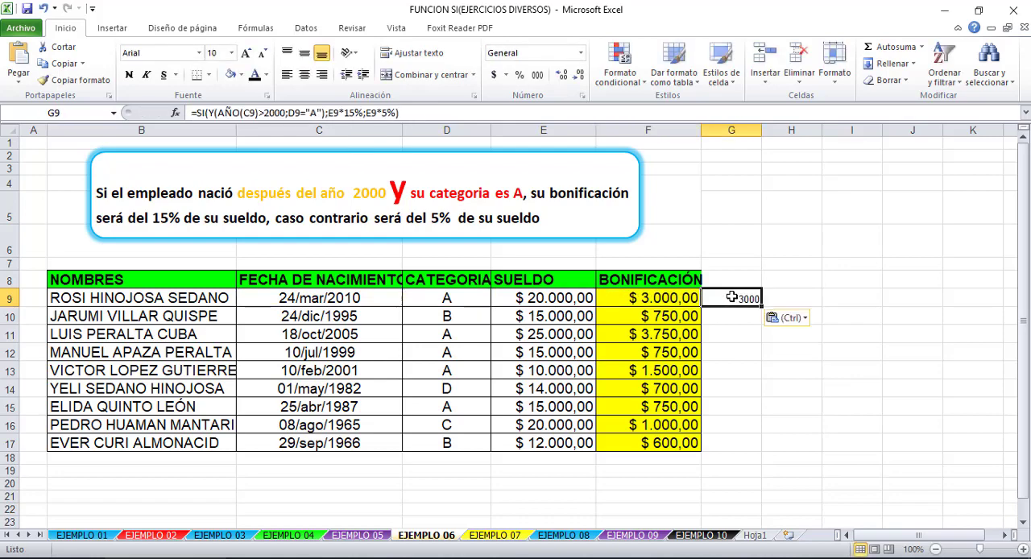
pyautogui.moveTo(757, 129); pyautogui.dragTo(844, 129)
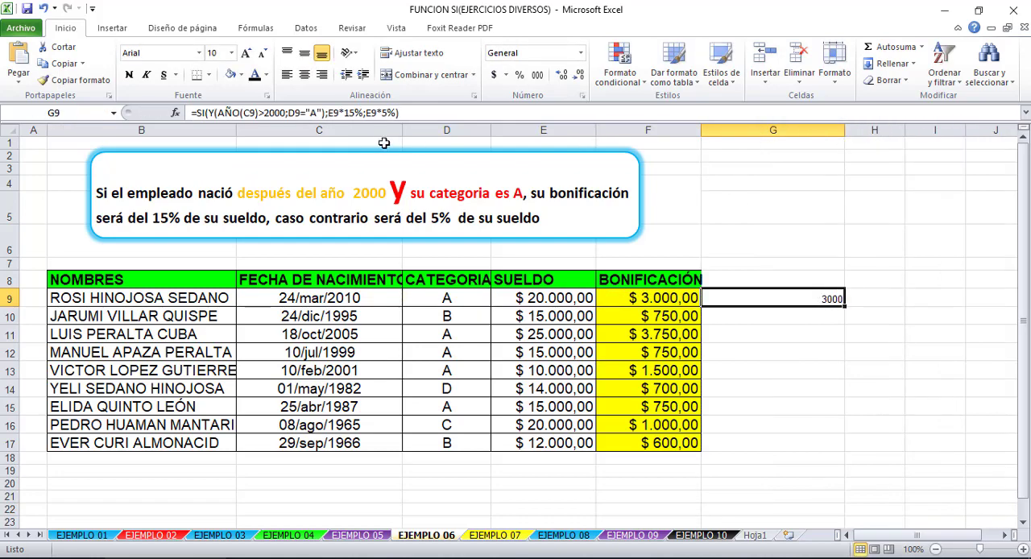
# - Replace the first Y condition in the G9 formula with C9>31/12/2000, without the AÑO function, and confirm it
pyautogui.click(231, 113)
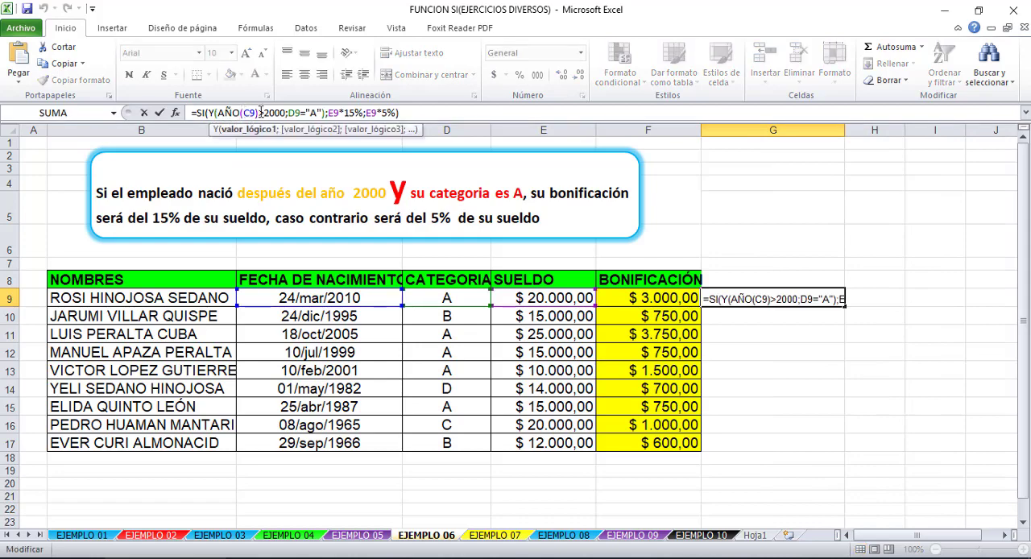
pyautogui.moveTo(257, 113); pyautogui.dragTo(221, 113)
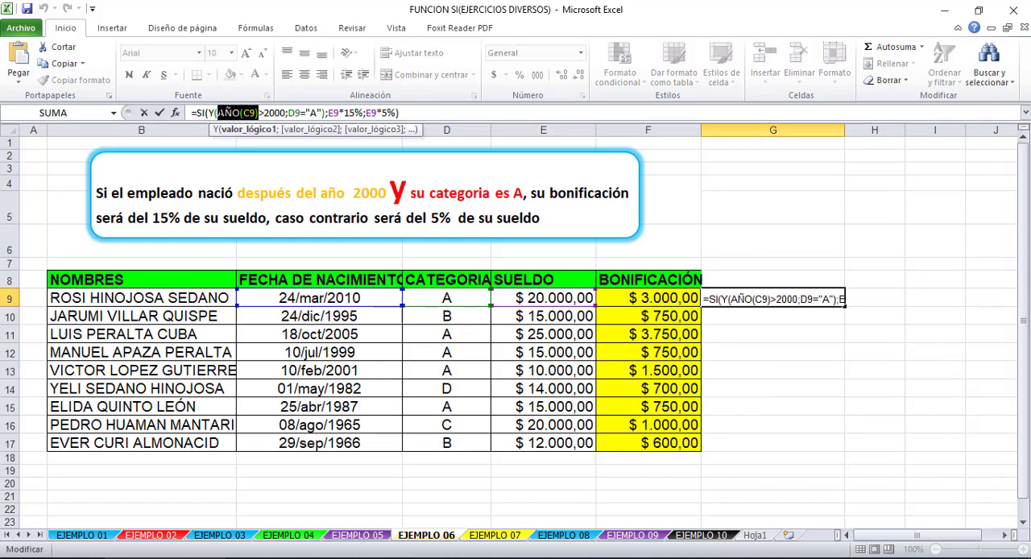
pyautogui.click(303, 298)
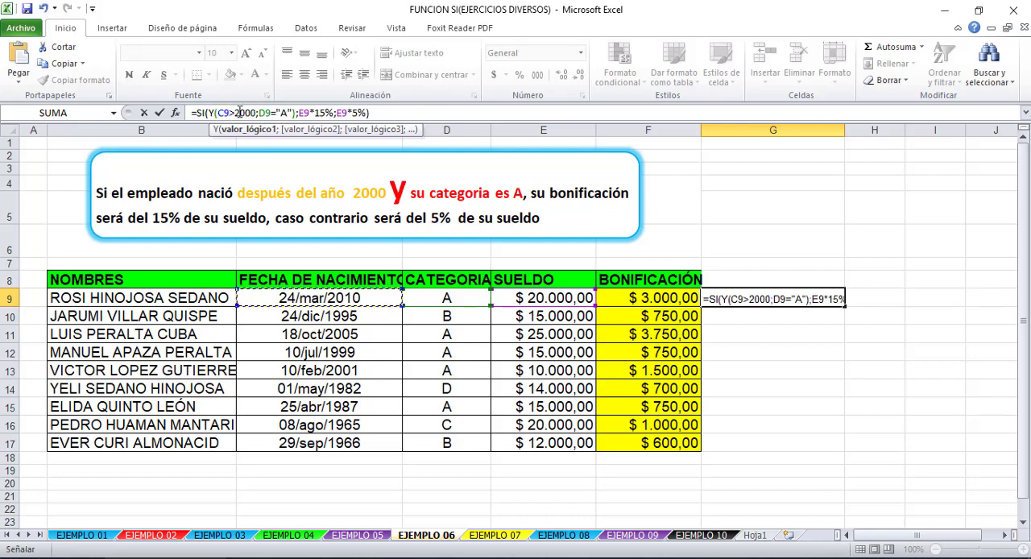
pyautogui.click(236, 113)
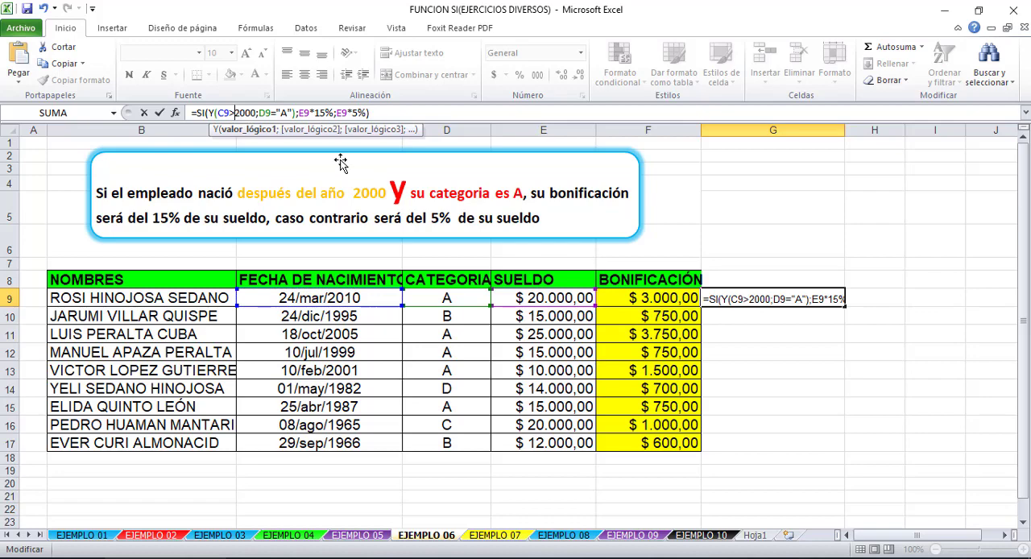
pyautogui.write('1')
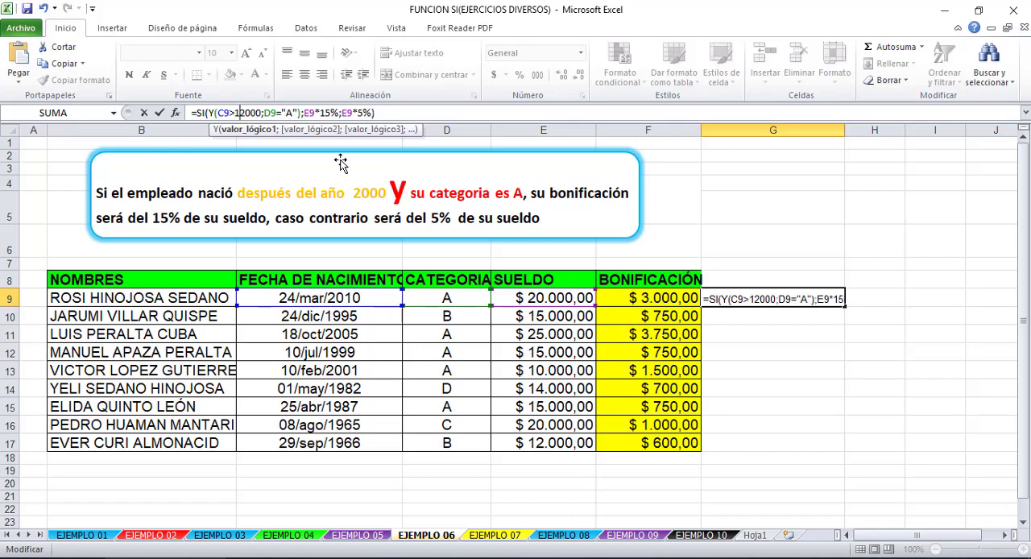
pyautogui.write('3')
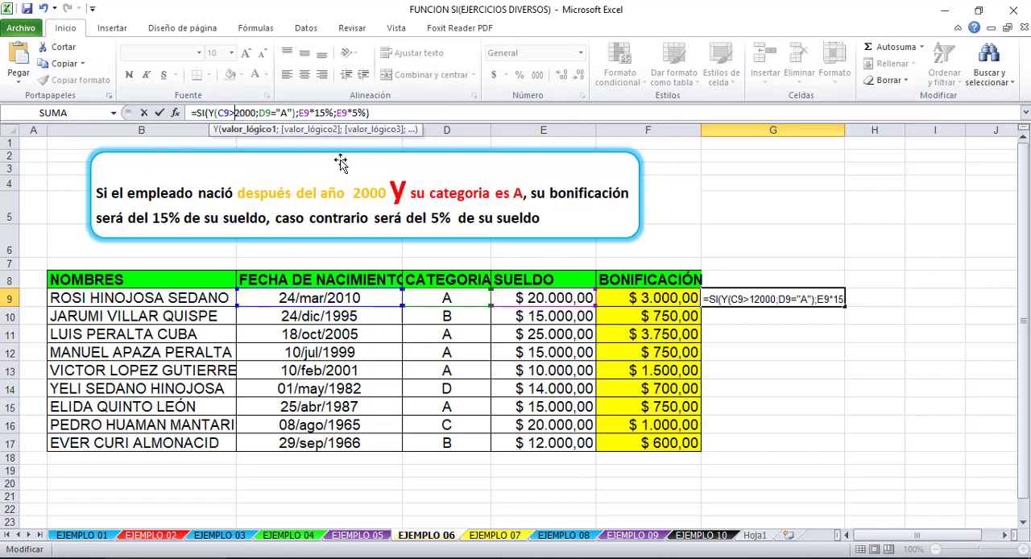
pyautogui.write('/')
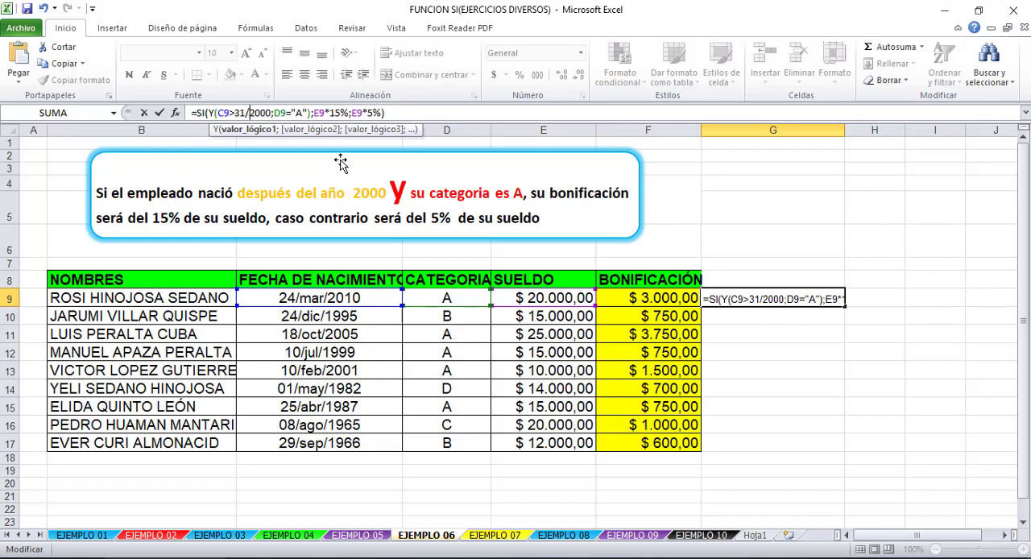
pyautogui.write('12')
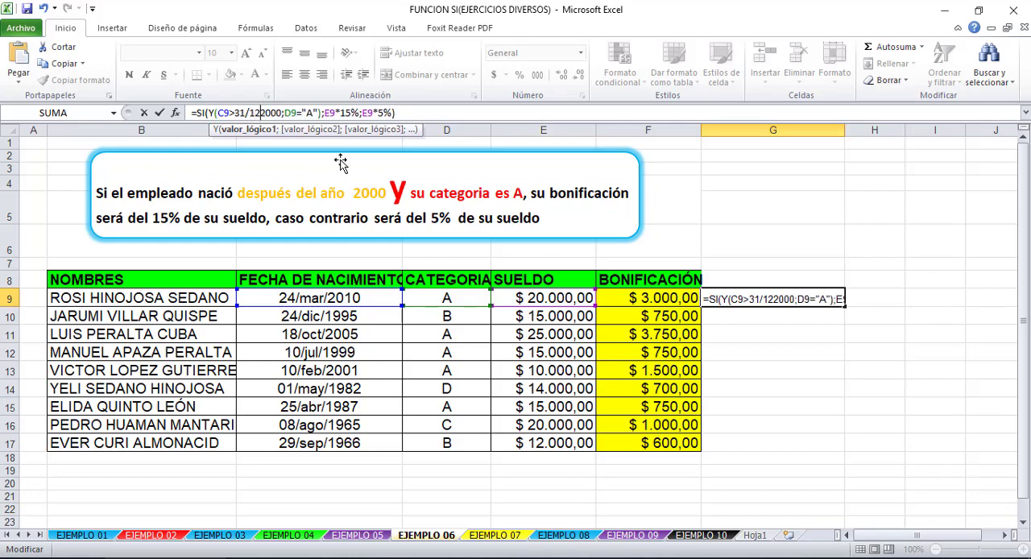
pyautogui.write('/')
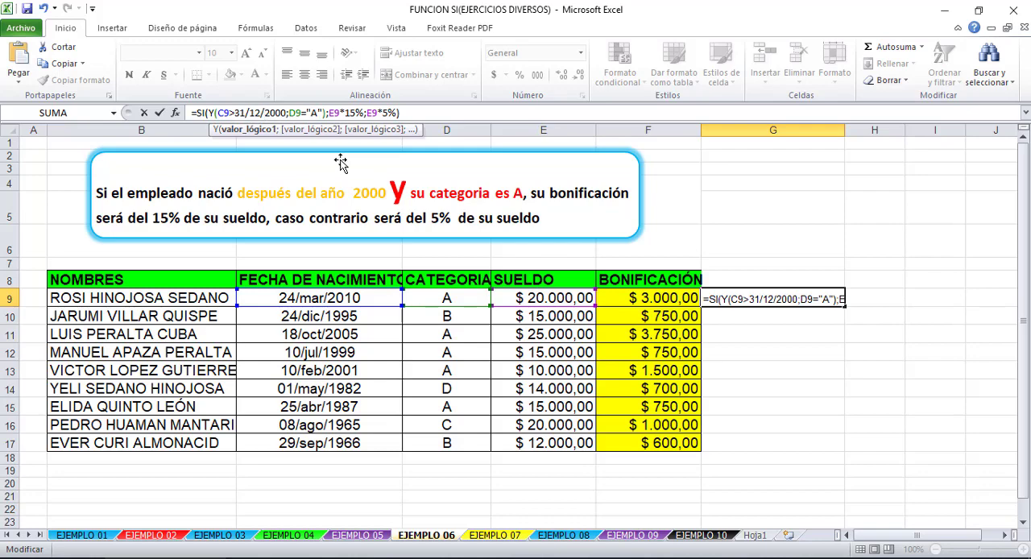
pyautogui.press('Return')
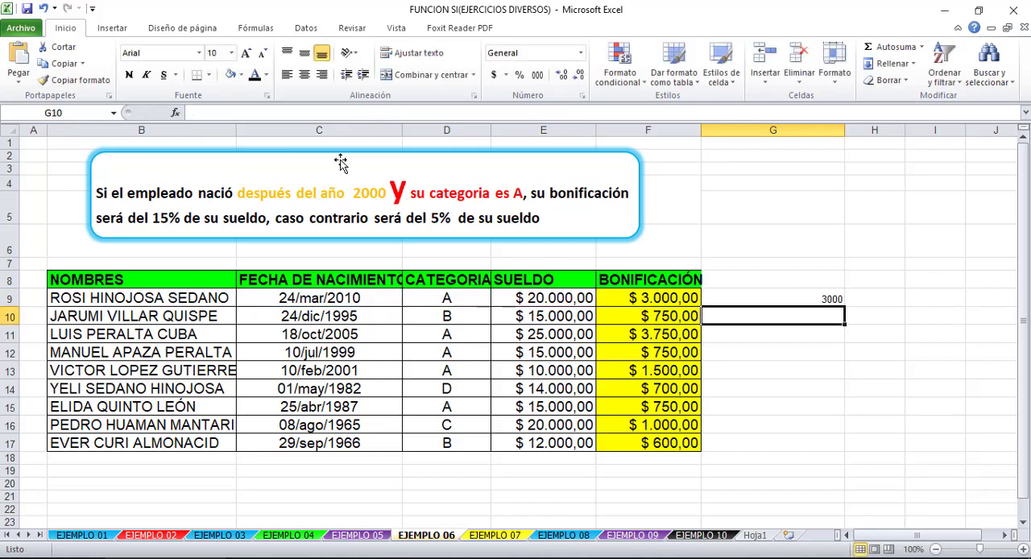
# - Review the date condition in the G9 formula and fill the formula down through G17
pyautogui.click(742, 298)
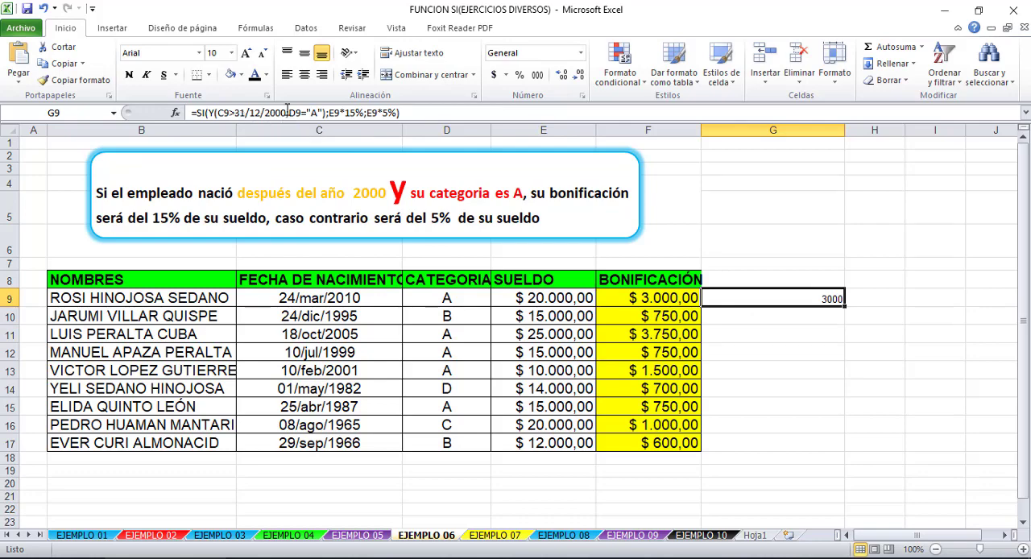
pyautogui.click(219, 112)
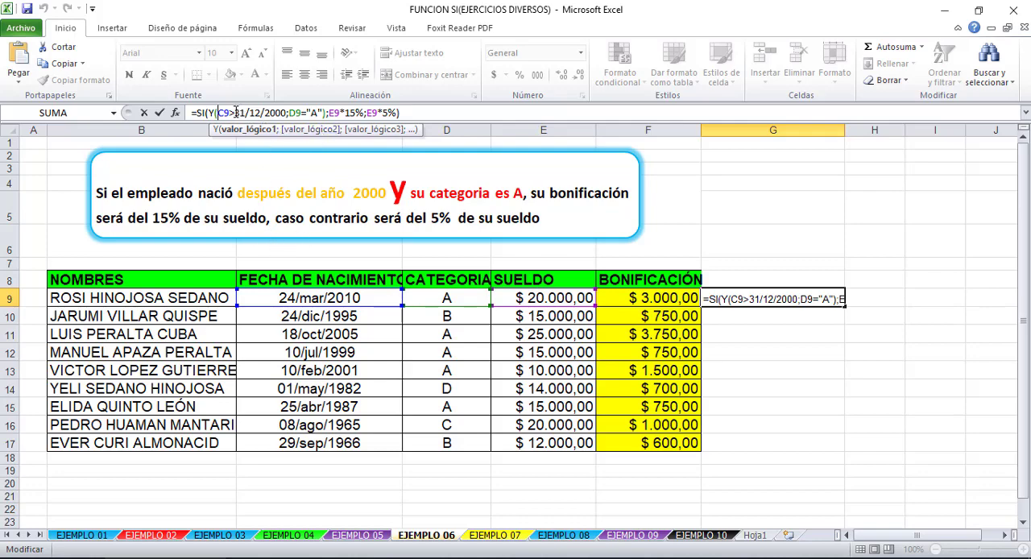
pyautogui.click(252, 113)
pyautogui.press('Return')
pyautogui.click(778, 300)
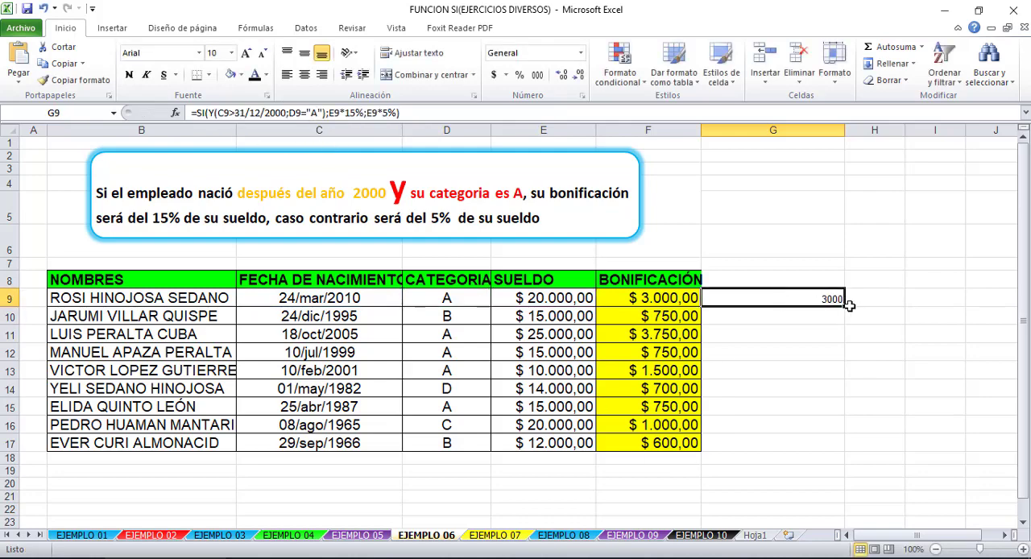
pyautogui.moveTo(843, 307); pyautogui.dragTo(829, 448)
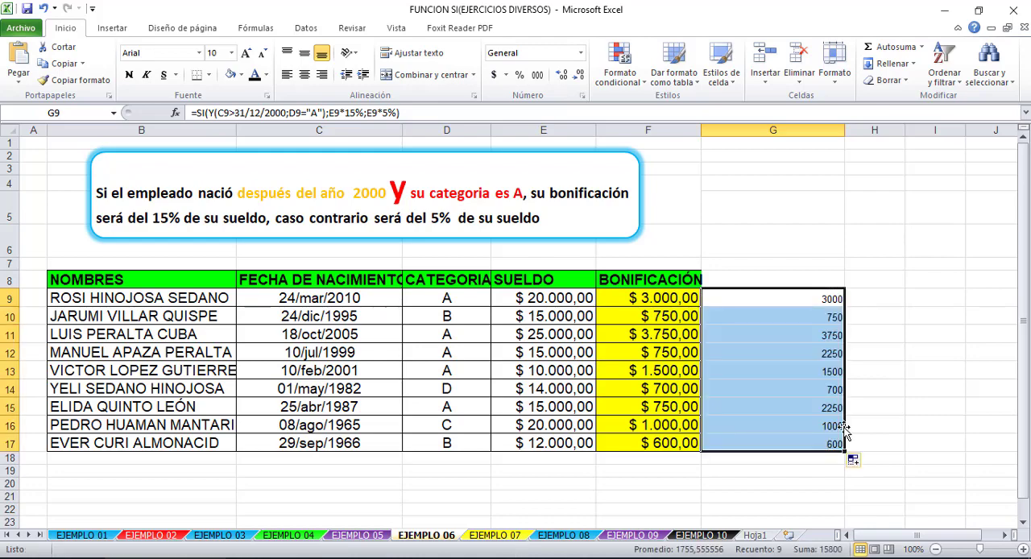
pyautogui.click(854, 414)
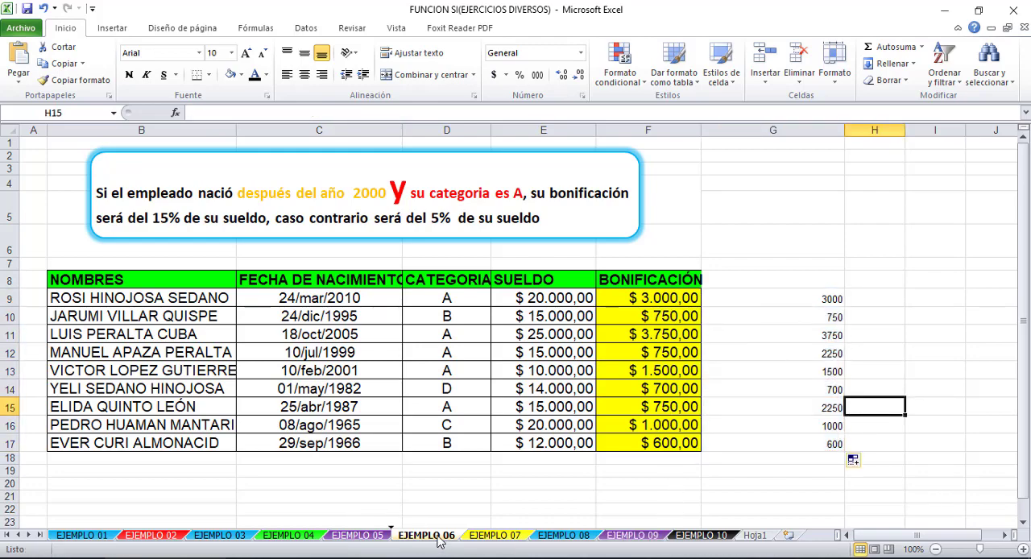
# - Go to the EJEMPLO 07 sheet and select E12, the first cell under OBSERVACIONES
pyautogui.click(486, 539)
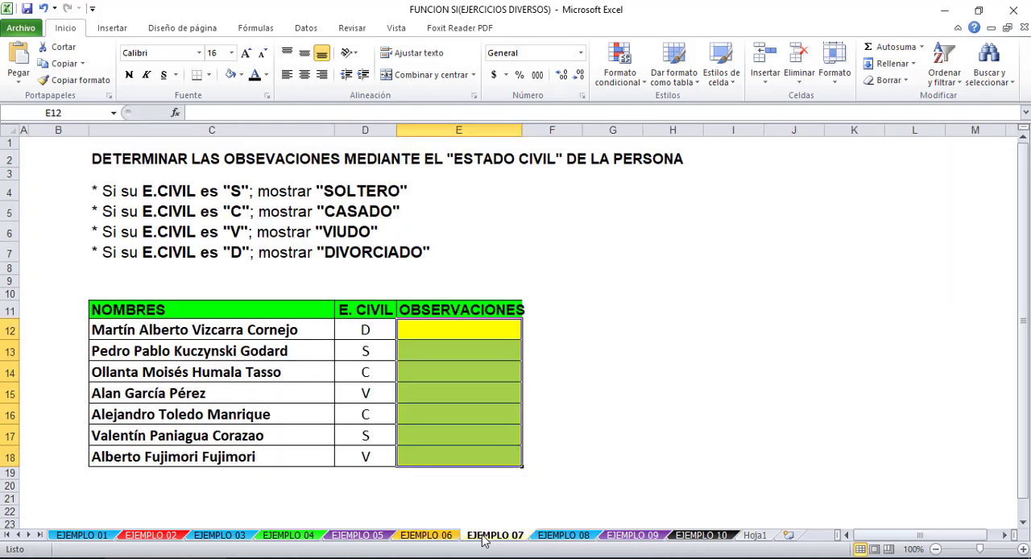
pyautogui.click(591, 355)
pyautogui.click(460, 325)
pyautogui.click(467, 351)
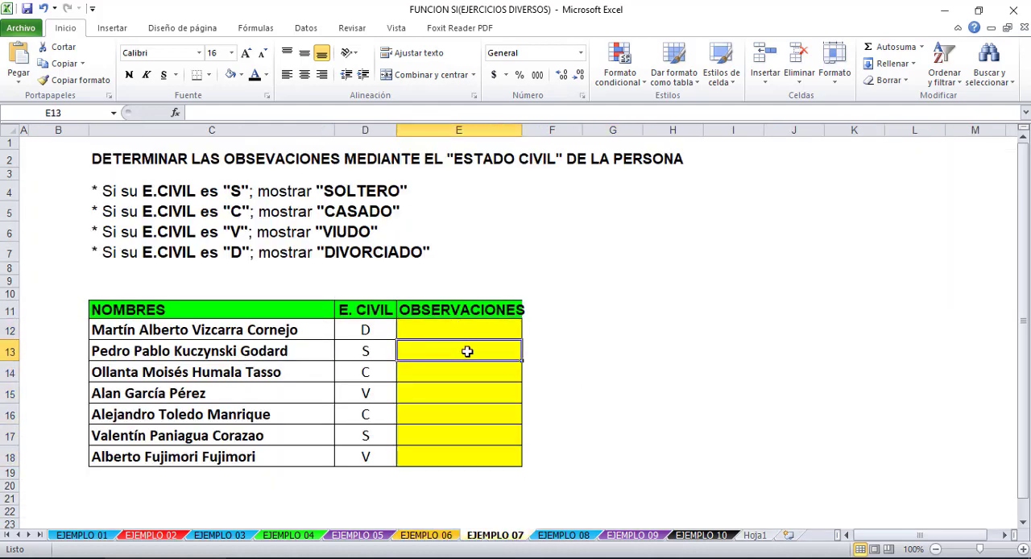
pyautogui.click(467, 441)
pyautogui.click(464, 331)
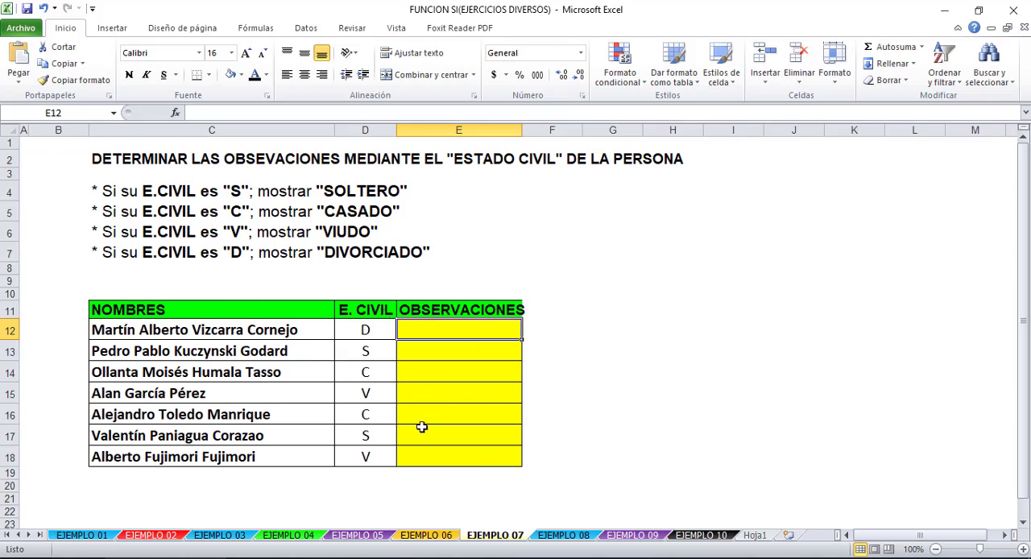
# - Start a SI formula in E12 with the condition D12="S"
pyautogui.click(491, 237)
pyautogui.click(479, 343)
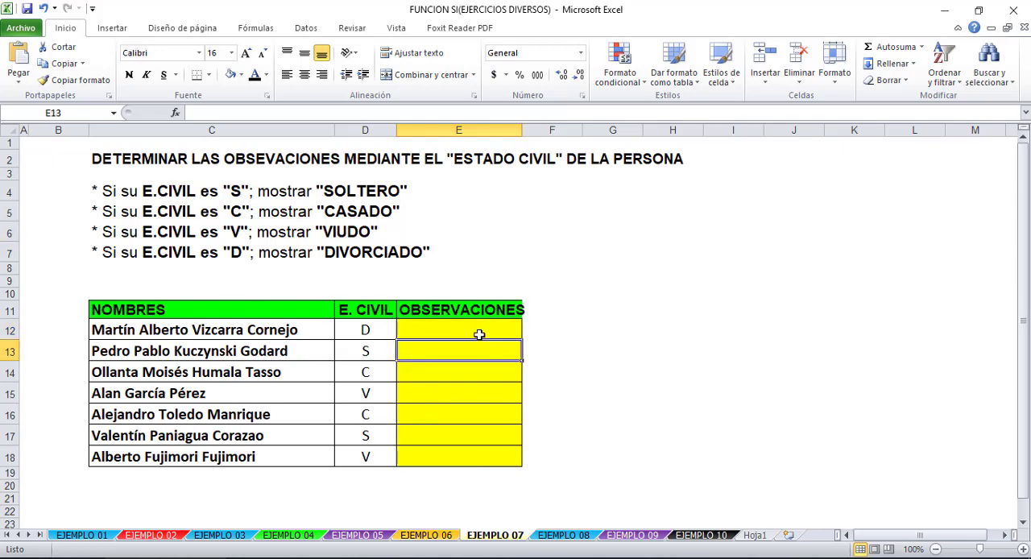
pyautogui.click(480, 334)
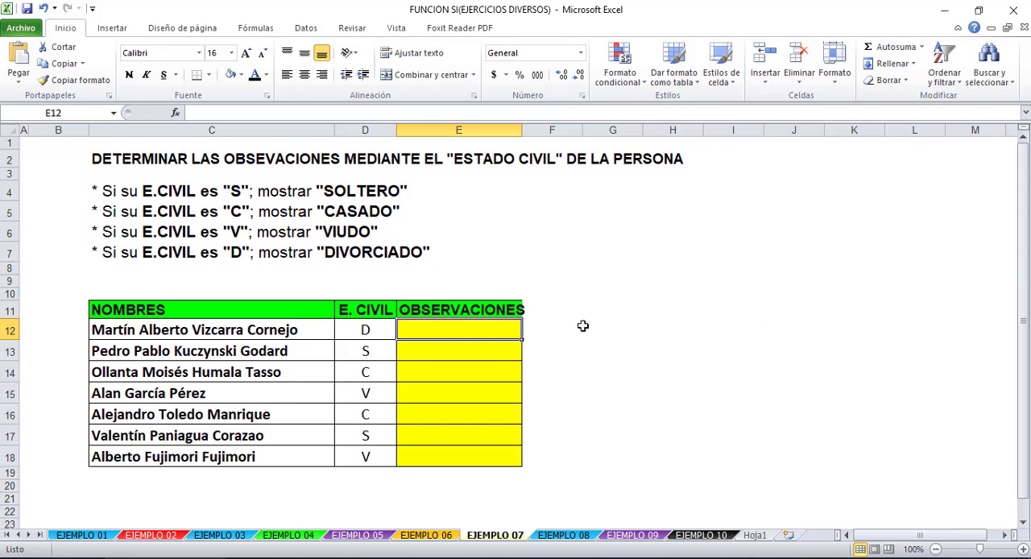
pyautogui.write('=')
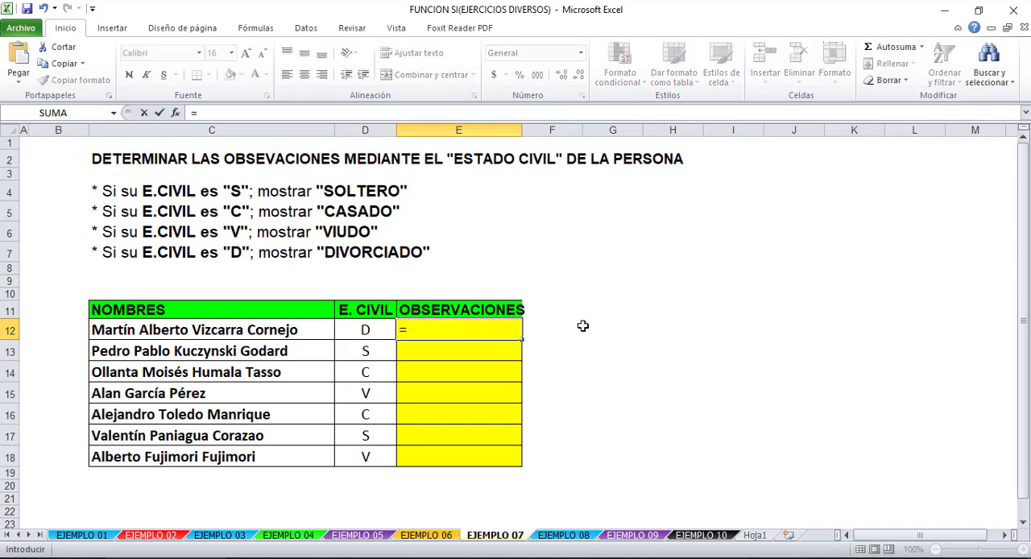
pyautogui.write('SI(')
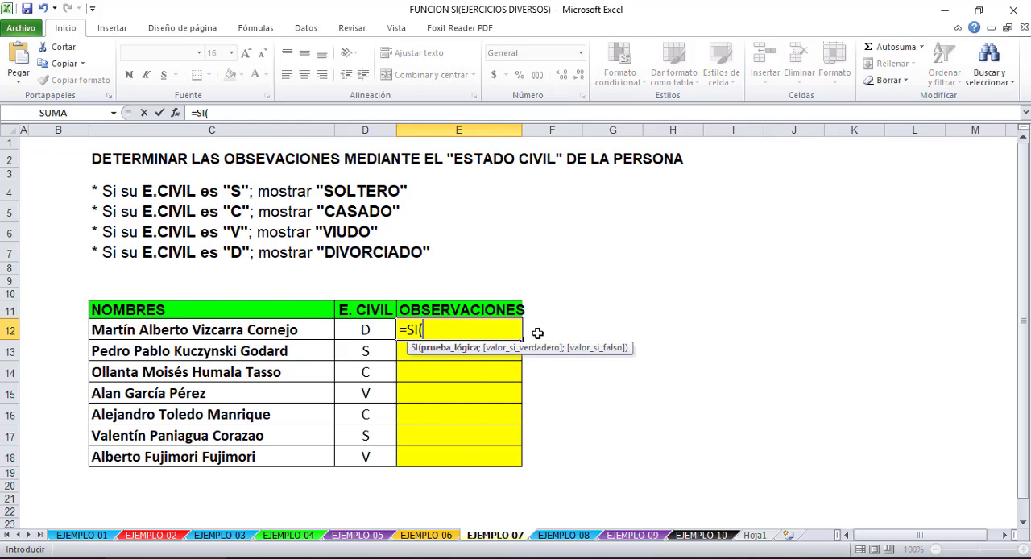
pyautogui.click(364, 328)
pyautogui.write('=')
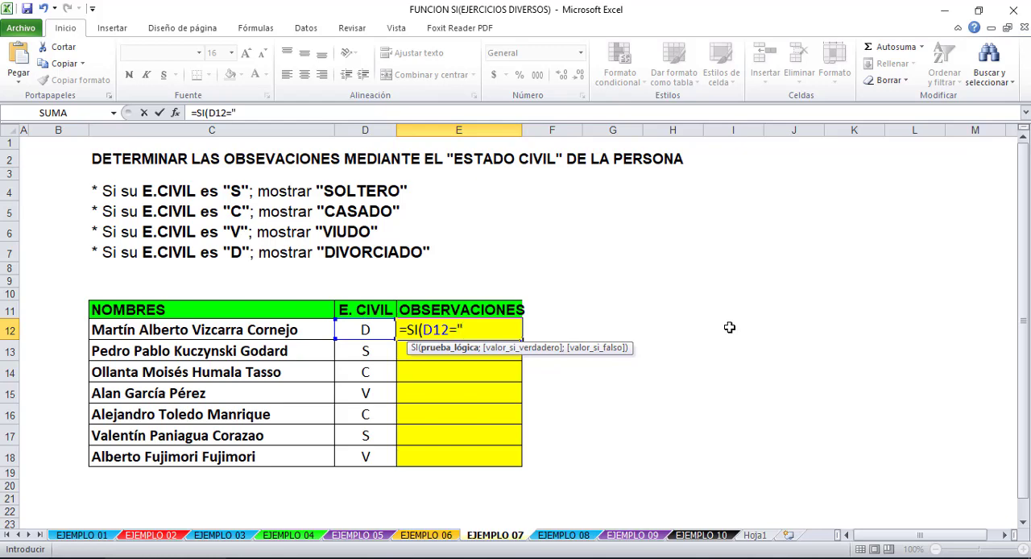
pyautogui.write('"s"')
pyautogui.press('BackSpace')
pyautogui.write('S";')
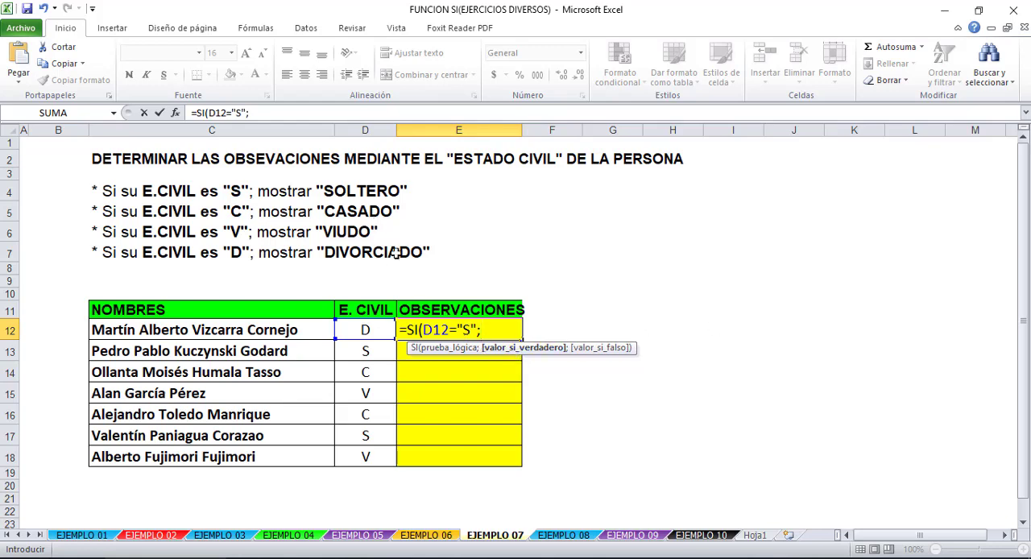
pyautogui.write('"sOLTERO')
# - Enter "SOLTERO" as the value if true in the E12 formula, followed by the argument separator
pyautogui.press('BackSpace')
pyautogui.press('BackSpace')
pyautogui.press('BackSpace')
pyautogui.press('BackSpace')
pyautogui.press('BackSpace')
pyautogui.press('BackSpace')
pyautogui.press('BackSpace')
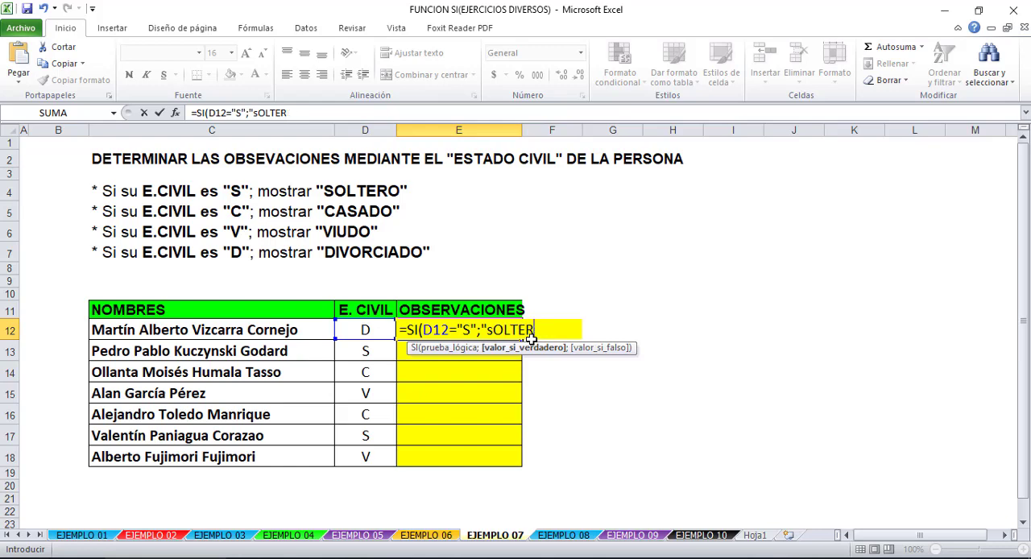
pyautogui.write('S')
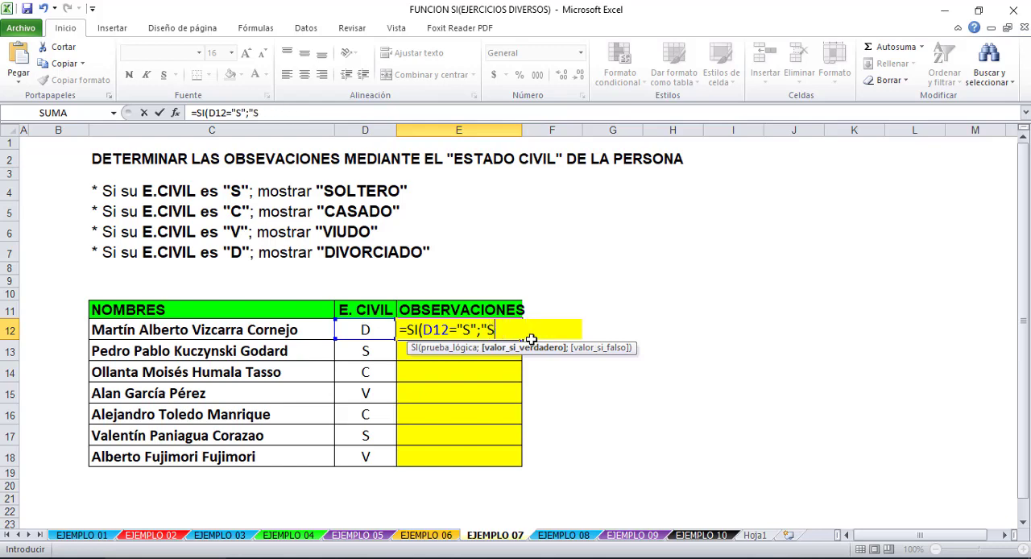
pyautogui.write('OLTERO')
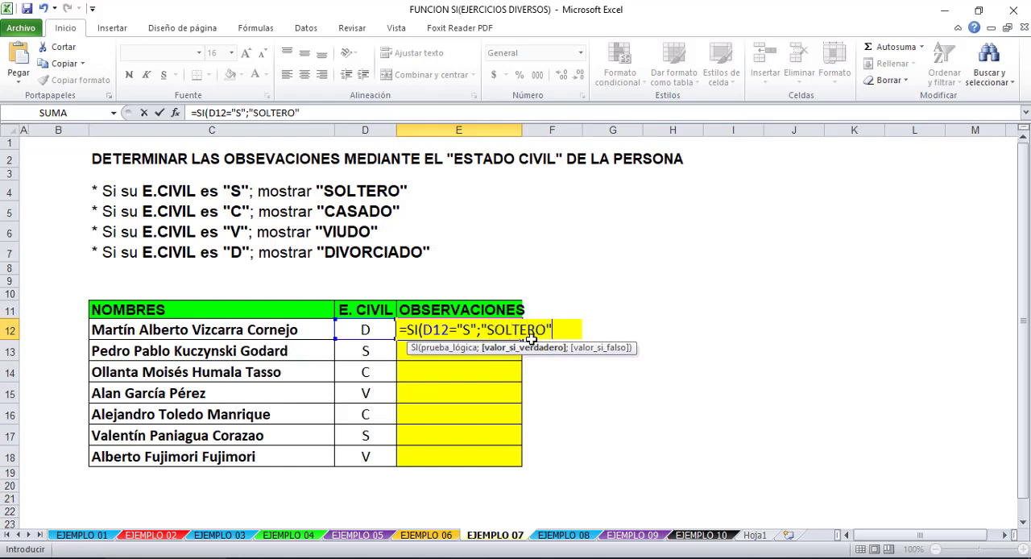
pyautogui.write('";')
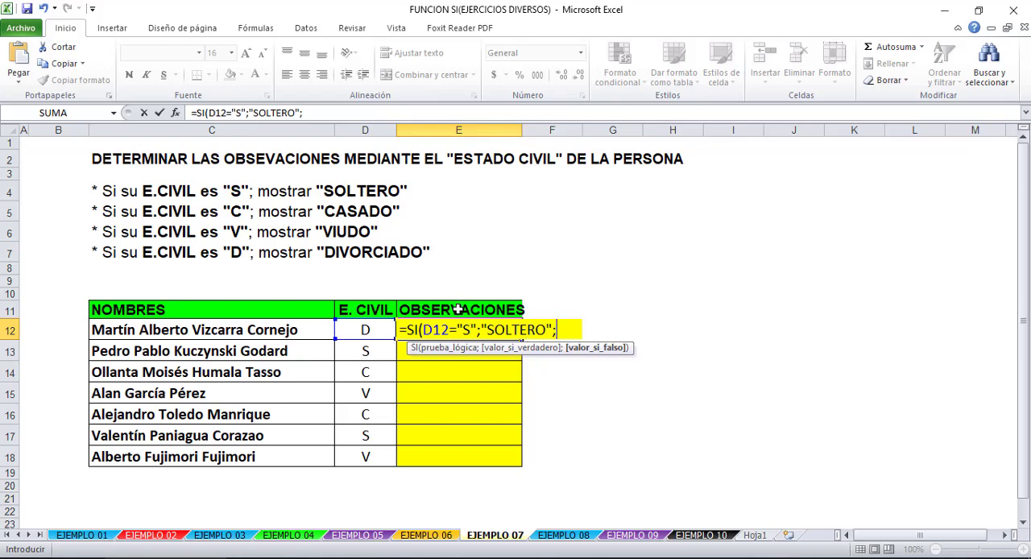
# - Extend the true-value text in the E12 formula to "SOLTERO/A"
pyautogui.click(548, 327)
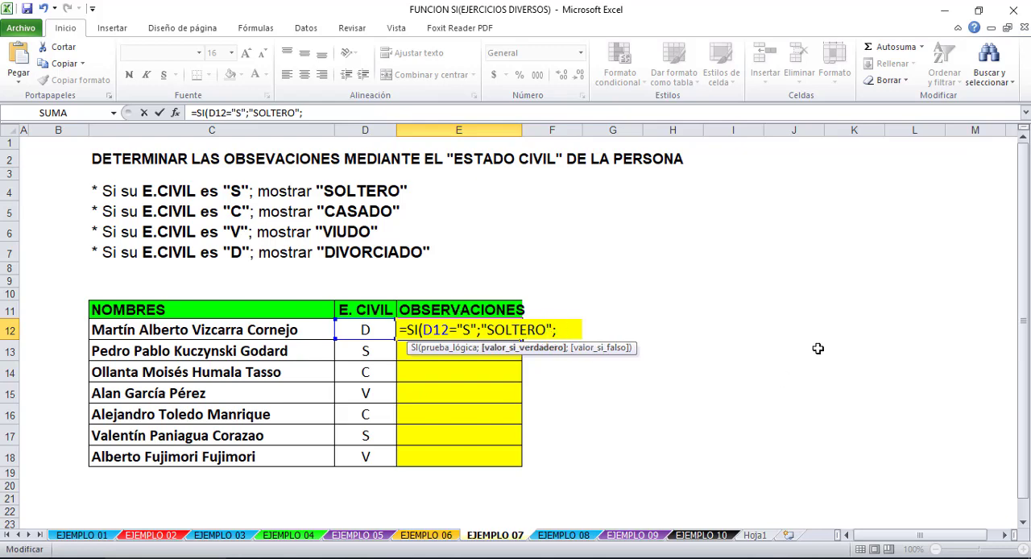
pyautogui.write('/a')
pyautogui.press('BackSpace')
pyautogui.write('A')
# - Nest a copy of the SI expression as the false value in E12, changed to test "C" and return "CASADO/A"
pyautogui.click(578, 331)
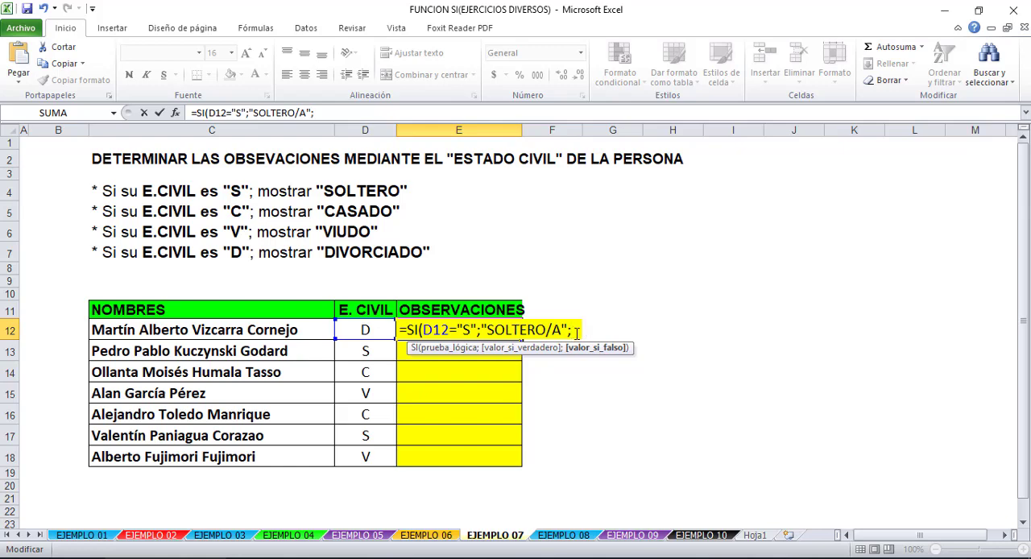
pyautogui.moveTo(578, 328); pyautogui.dragTo(407, 330)
pyautogui.hotkey('ctrl', 'c')
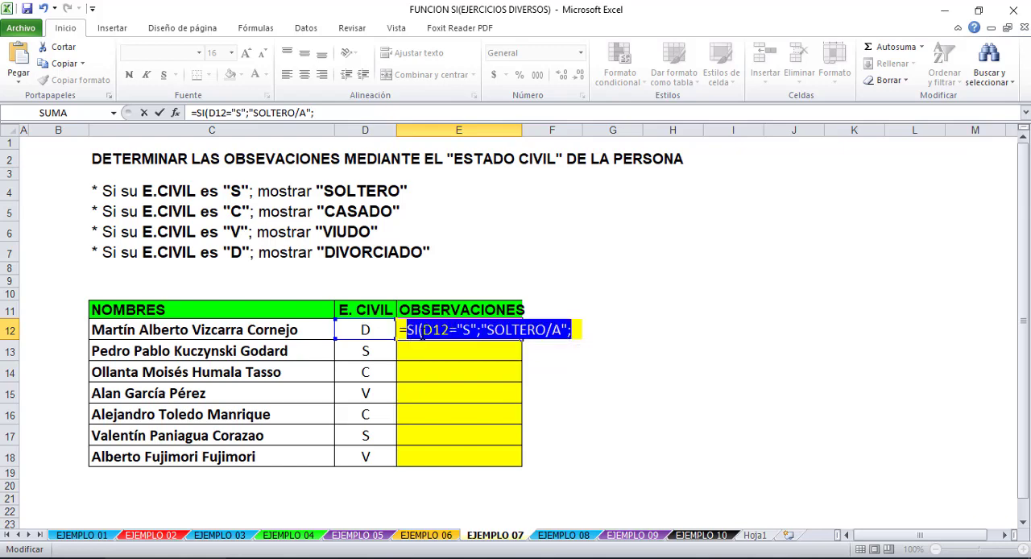
pyautogui.click(571, 331)
pyautogui.click(577, 331)
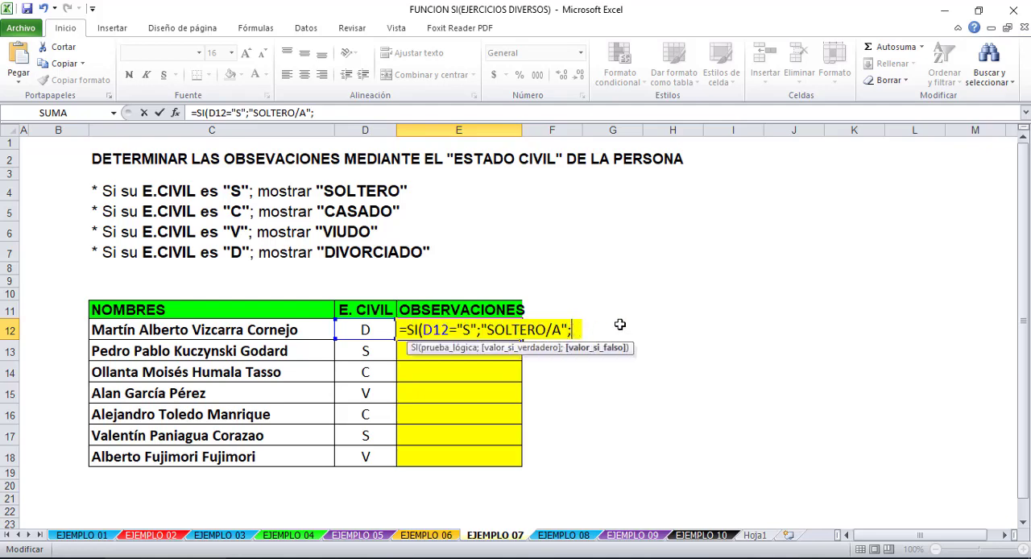
pyautogui.hotkey('ctrl', 'v')
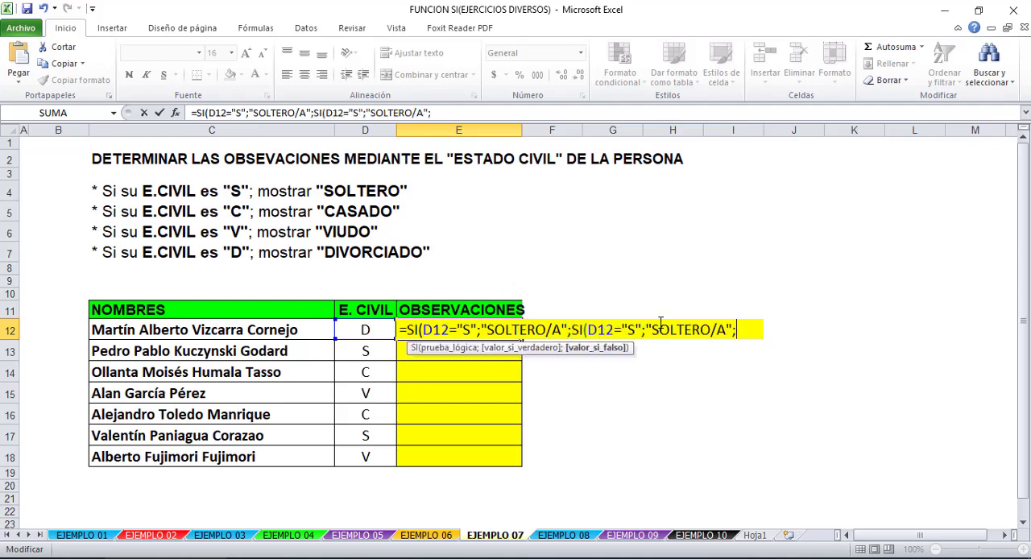
pyautogui.doubleClick(631, 329)
pyautogui.write('C')
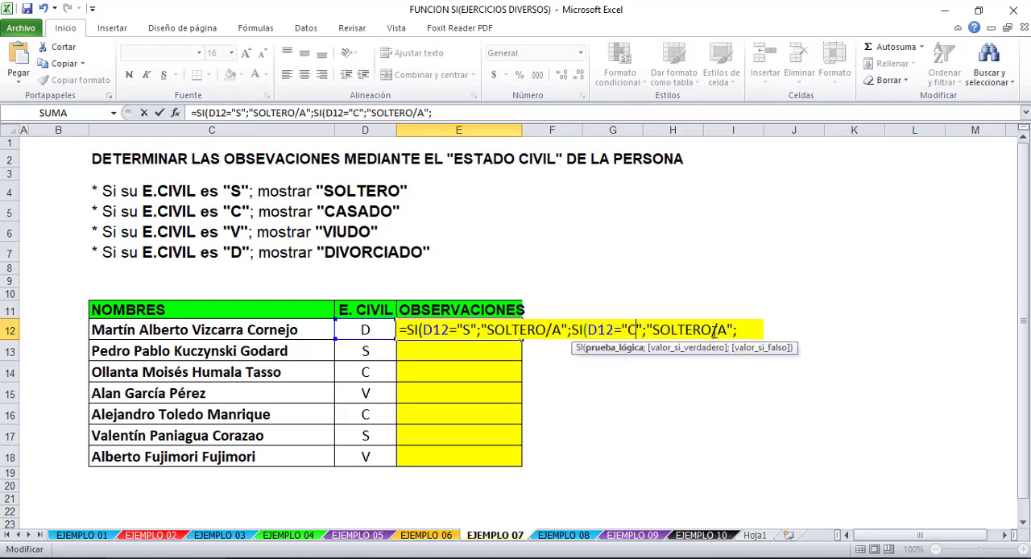
pyautogui.moveTo(702, 330); pyautogui.dragTo(652, 331)
pyautogui.write('CASADO')
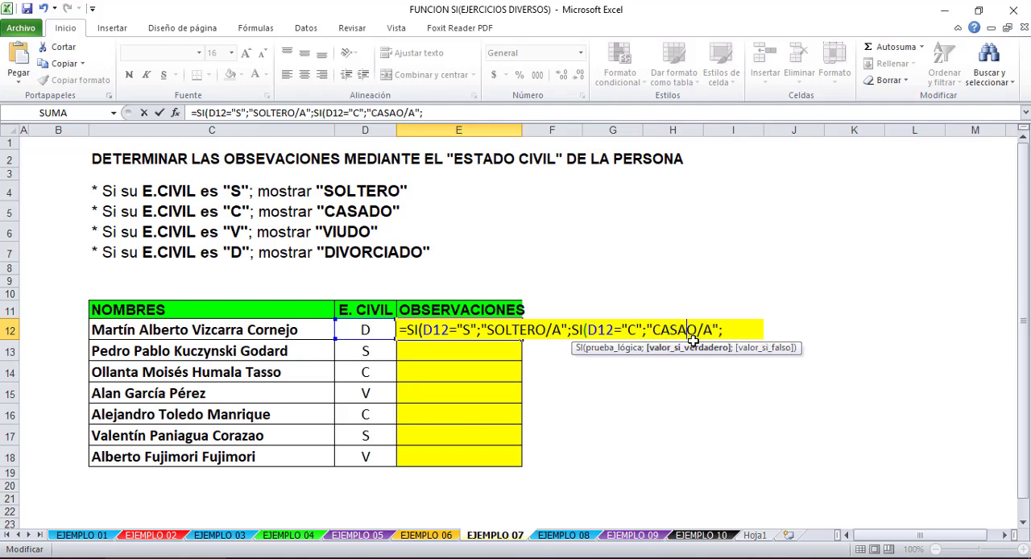
pyautogui.press('Delete')
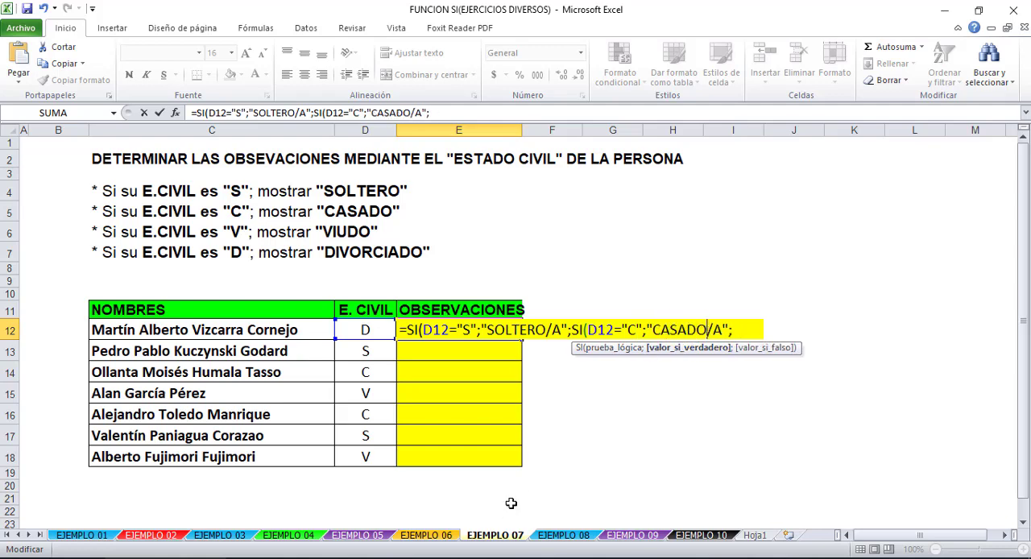
# - Append a third nested SI to the E12 formula that tests D12="V" and returns "VIUDO/A"
pyautogui.click(735, 330)
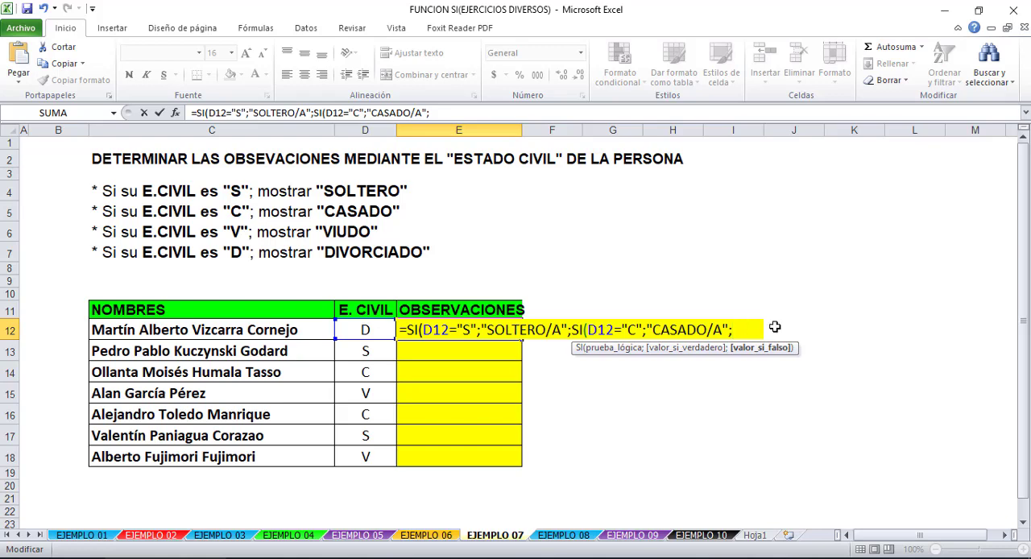
pyautogui.hotkey('ctrl', 'v')
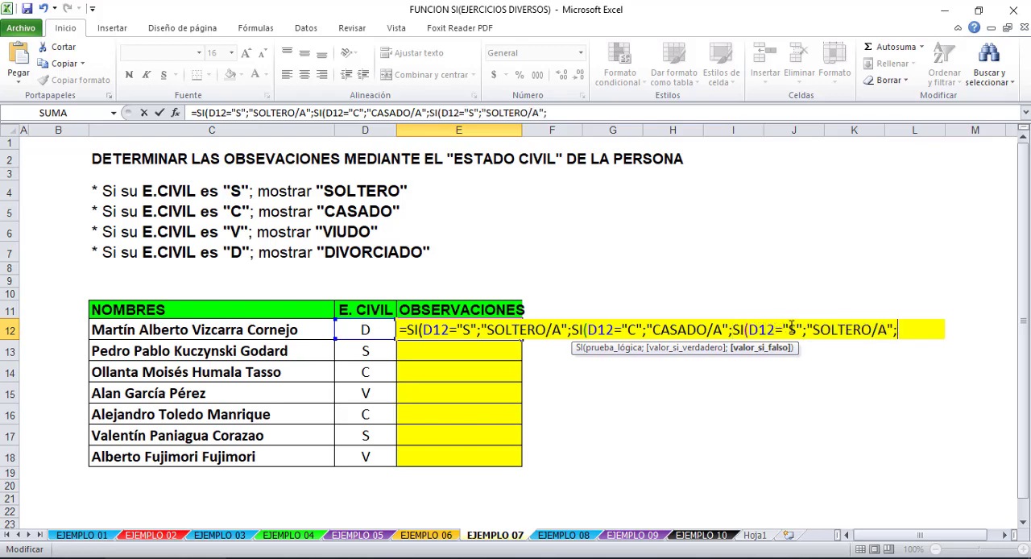
pyautogui.doubleClick(799, 329)
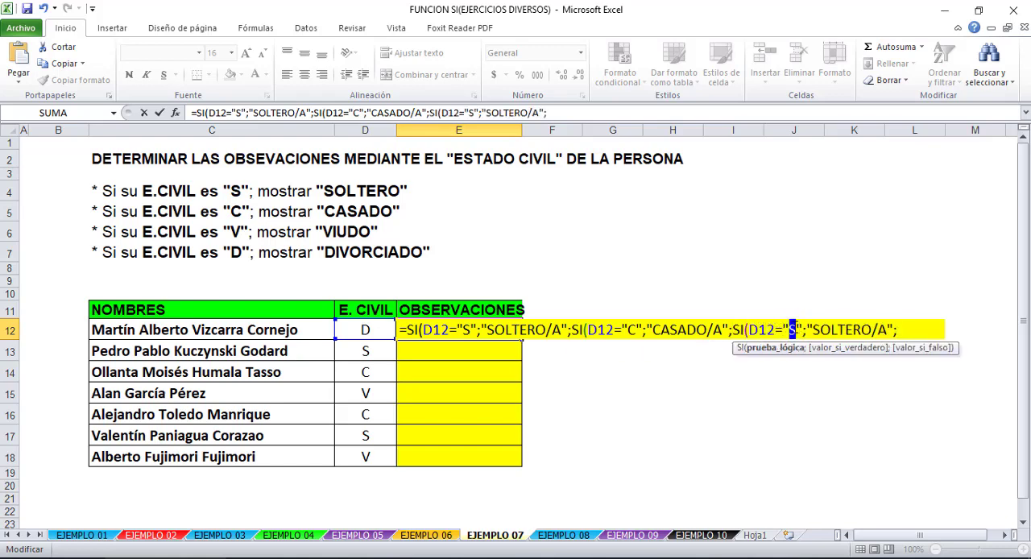
pyautogui.write('V')
pyautogui.moveTo(863, 330); pyautogui.dragTo(814, 330)
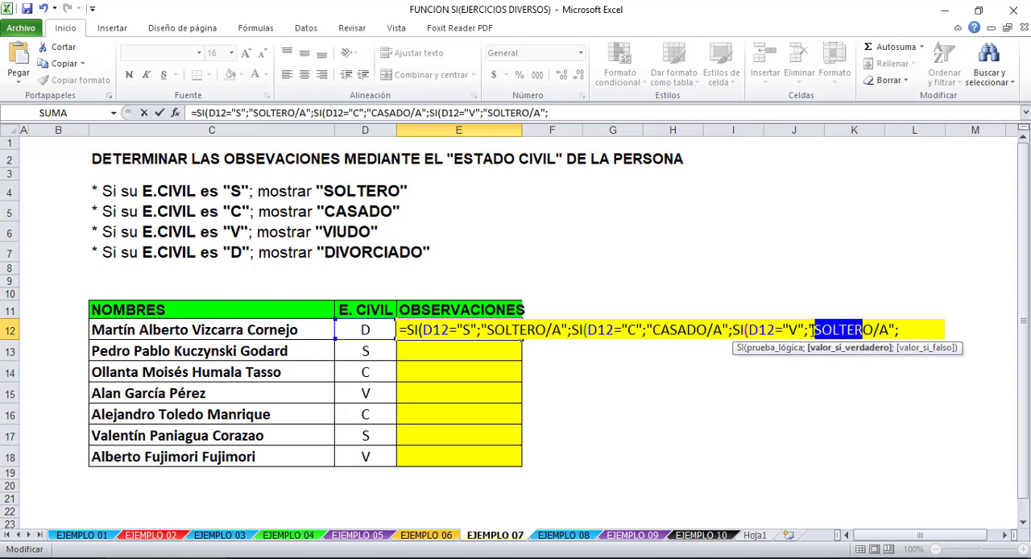
pyautogui.write('VIUD')
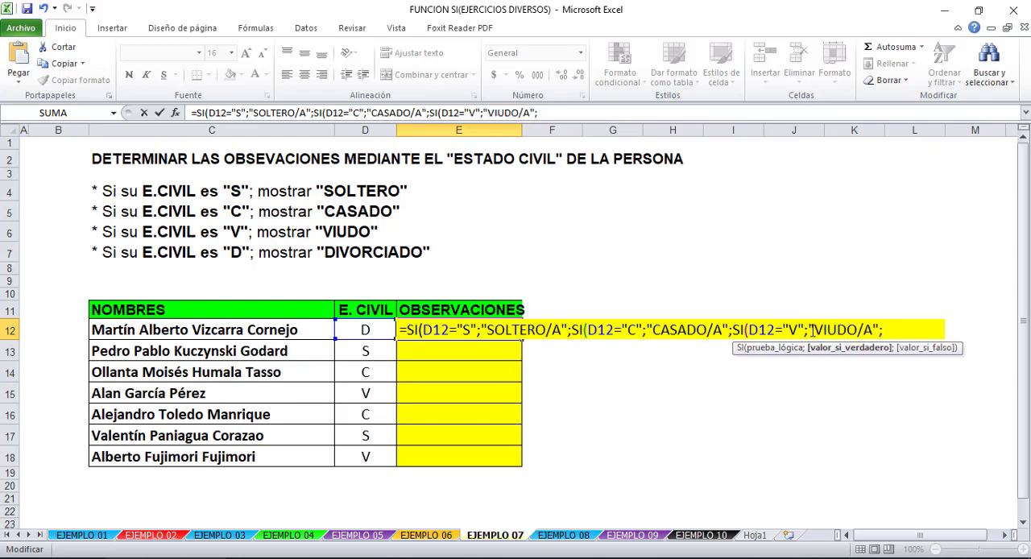
# - Append a fourth nested SI to the E12 formula that tests D12="D" and returns "DIVORCIADO/A"
pyautogui.click(892, 331)
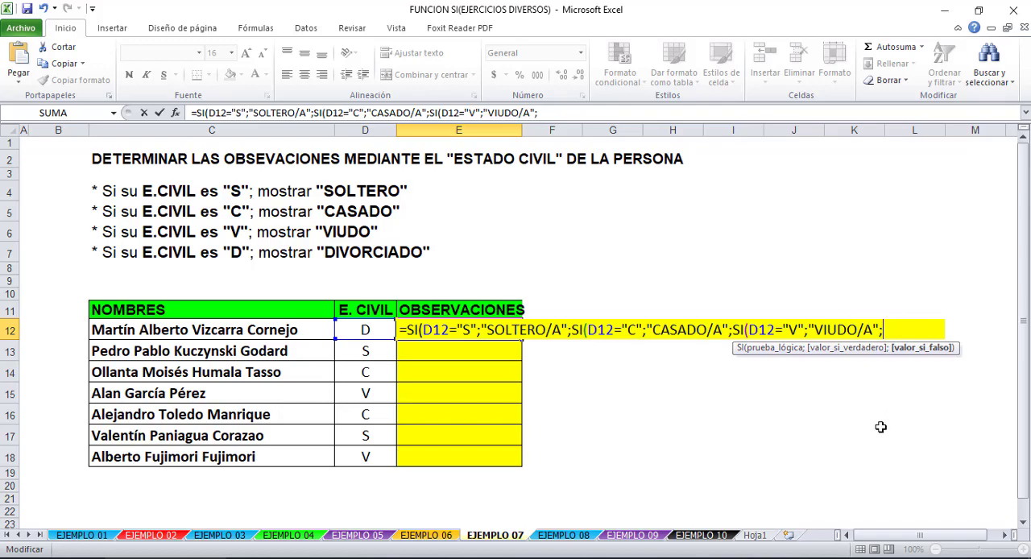
pyautogui.hotkey('ctrl', 'v')
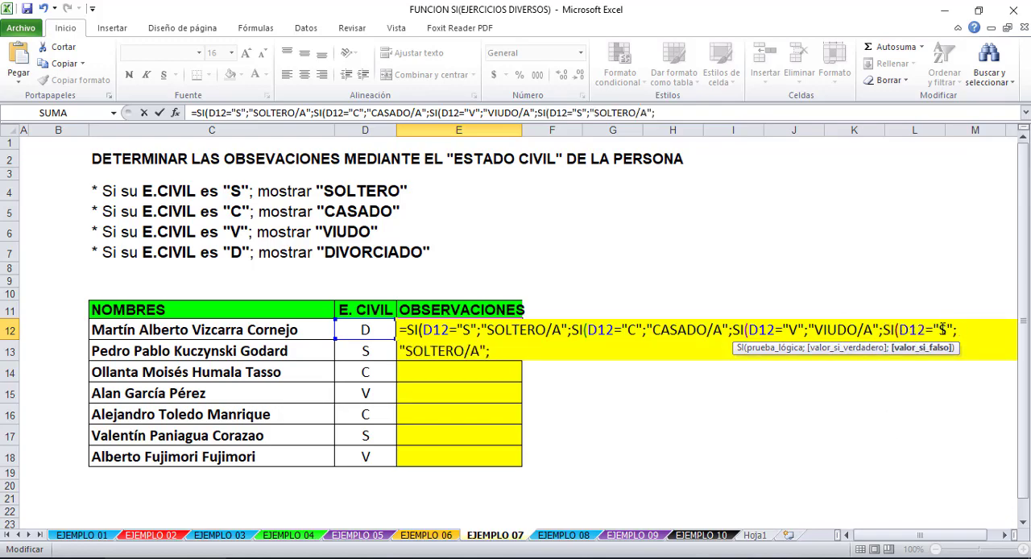
pyautogui.doubleClick(941, 330)
pyautogui.write('D')
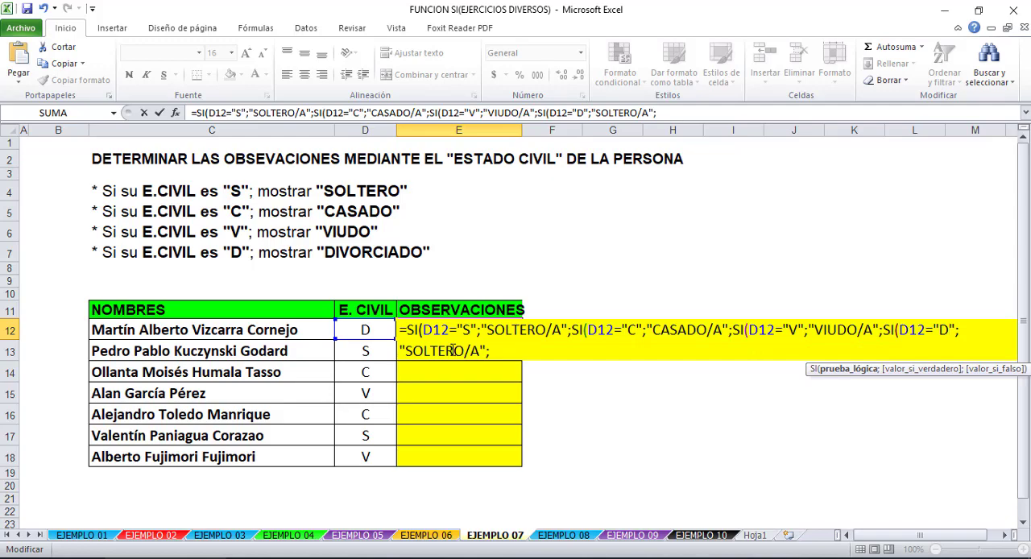
pyautogui.moveTo(453, 350); pyautogui.dragTo(405, 350)
pyautogui.write('DI')
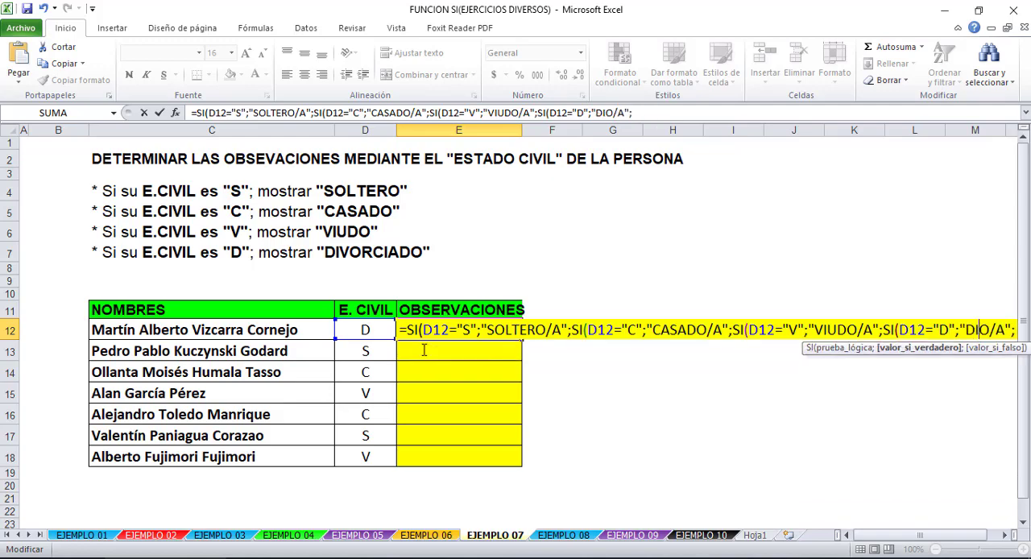
pyautogui.write('VORCIAD')
pyautogui.press('BackSpace')
pyautogui.press('BackSpace')
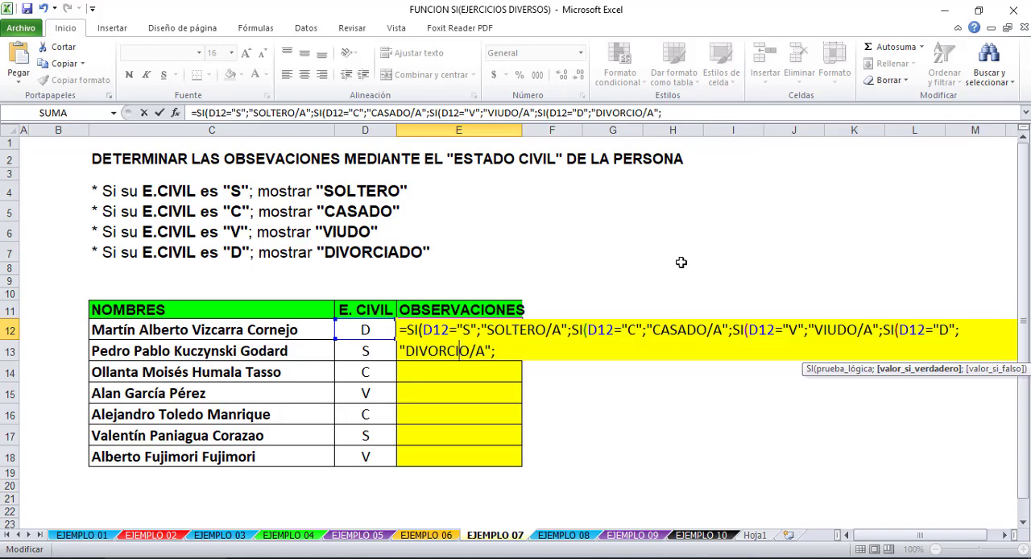
pyautogui.write('AD')
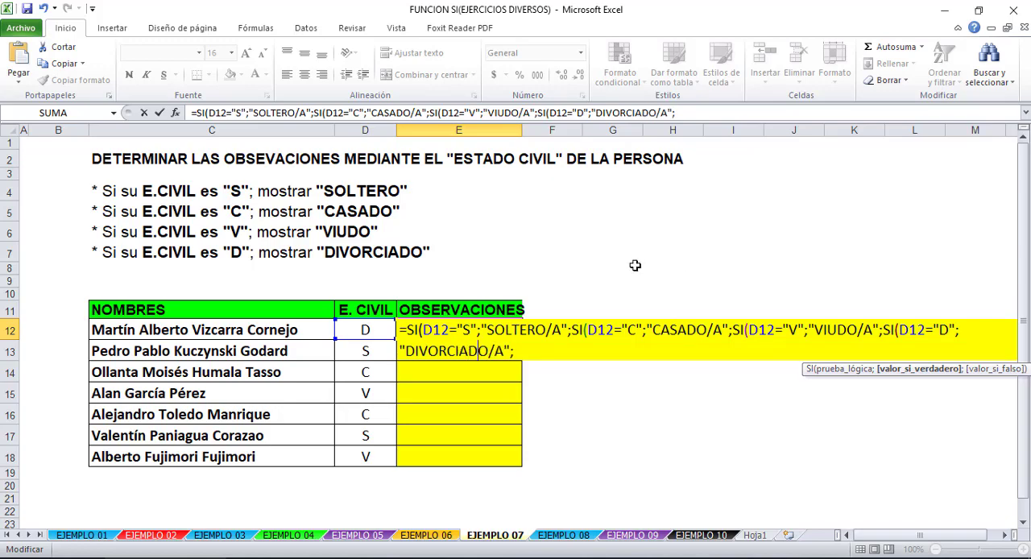
# - Finish the E12 formula with empty text "" as the final false value and accept Excel's closing-parentheses correction
pyautogui.click(577, 351)
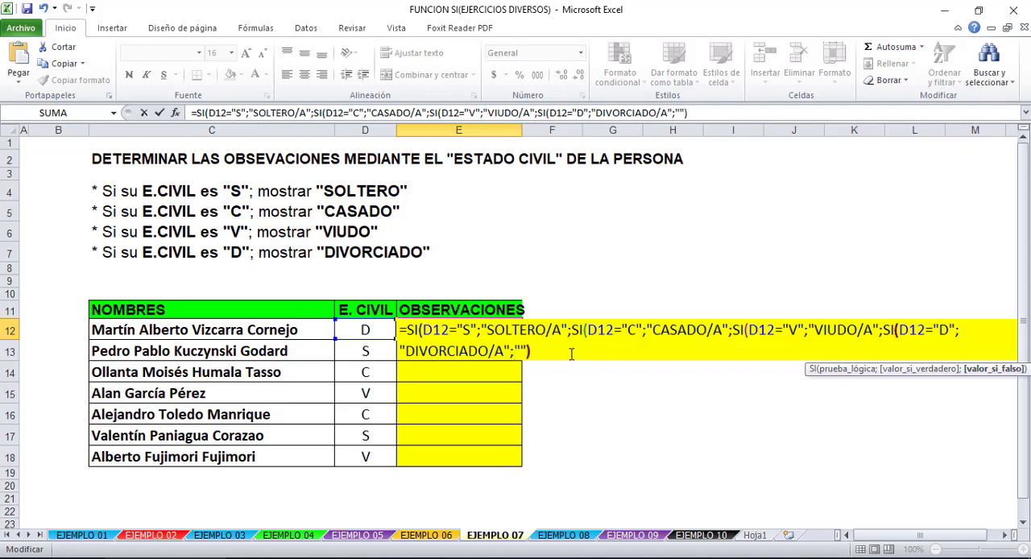
pyautogui.write(')')
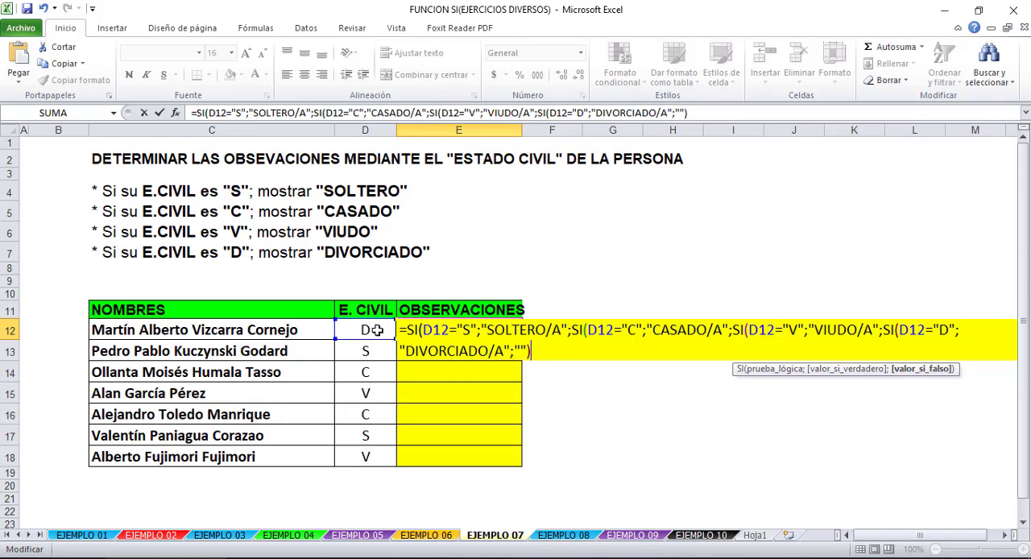
pyautogui.press('Return')
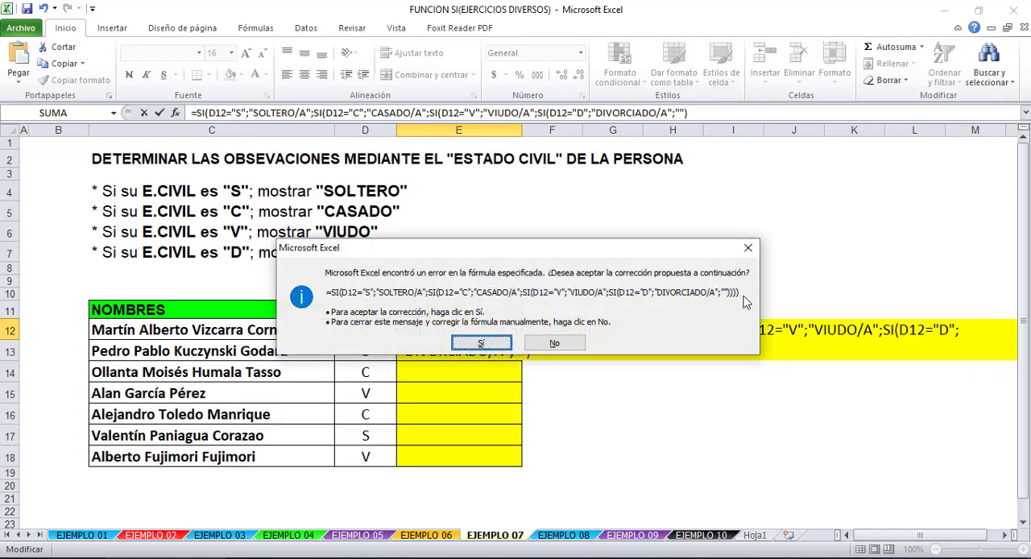
pyautogui.click(487, 344)
# - Fill the E12 formula down through E18 and clear the E. CIVIL entry in D14
pyautogui.click(494, 328)
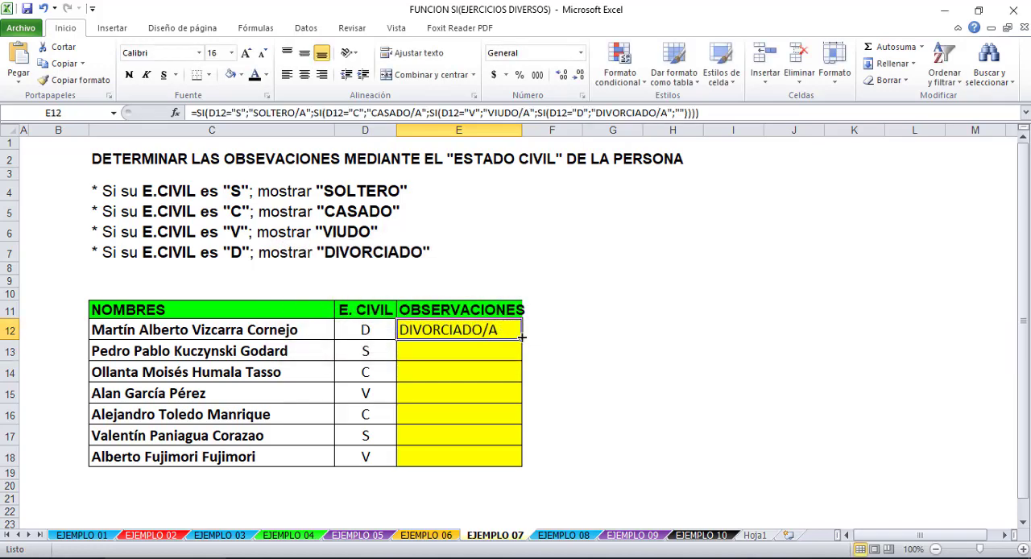
pyautogui.moveTo(522, 340); pyautogui.dragTo(507, 472)
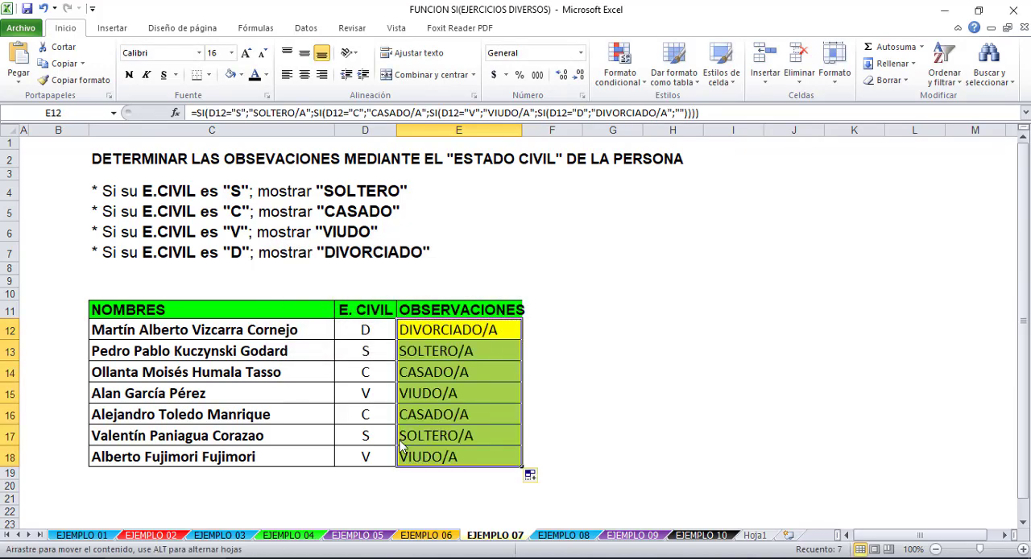
pyautogui.click(365, 372)
pyautogui.press('Delete')
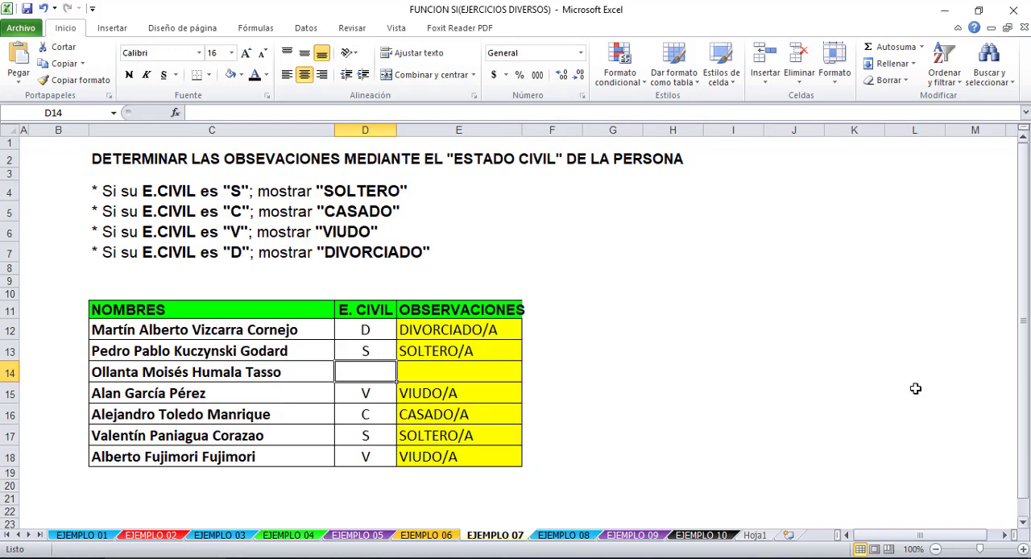
# - Undo the clearing of D14 and the fill of the OBSERVACIONES formula below E12
pyautogui.click(449, 369)
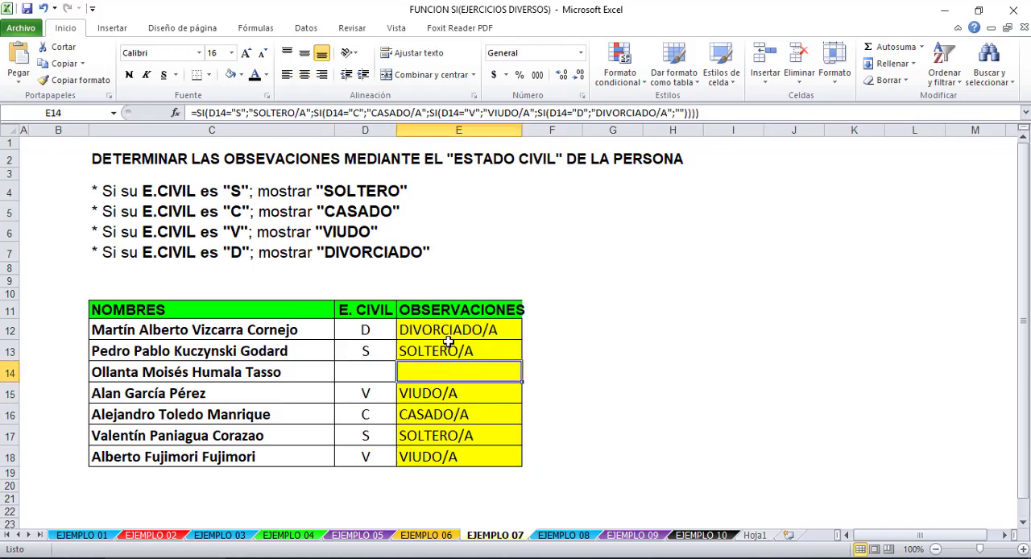
pyautogui.hotkey('ctrl', 'z')
pyautogui.hotkey('ctrl', 'z')
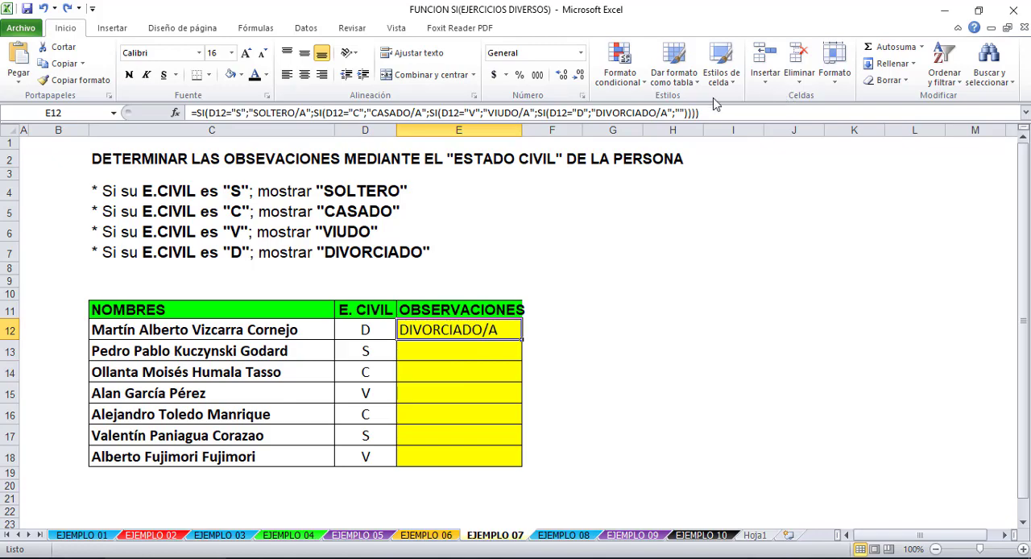
# - Replace the fourth nested SI in the E12 formula with "DIVORCIADO/A" as the final false value and accept Excel's closing-parentheses correction
pyautogui.doubleClick(481, 330)
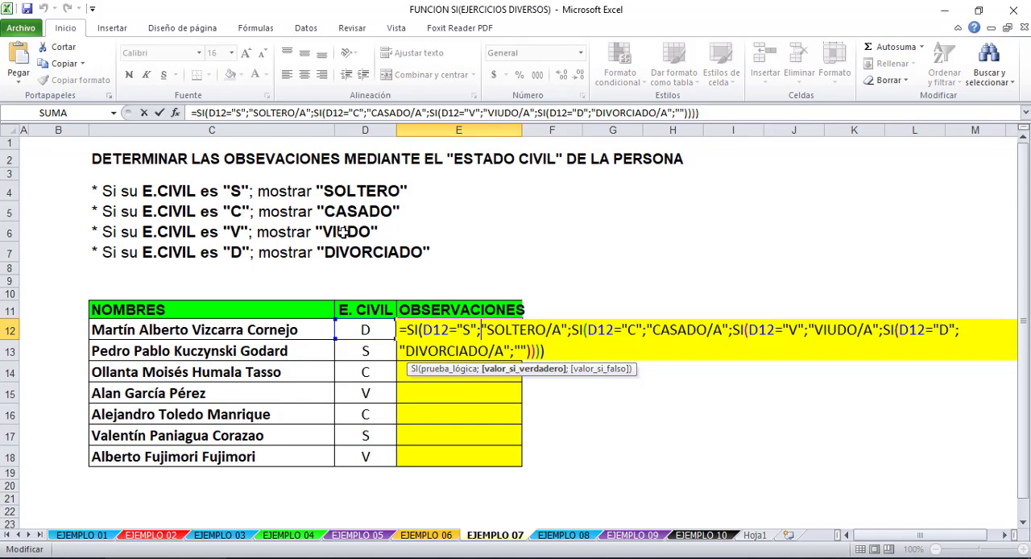
pyautogui.moveTo(571, 354)
pyautogui.mouseDown()
pyautogui.moveTo(564, 336)
pyautogui.moveTo(573, 353)
pyautogui.mouseUp()
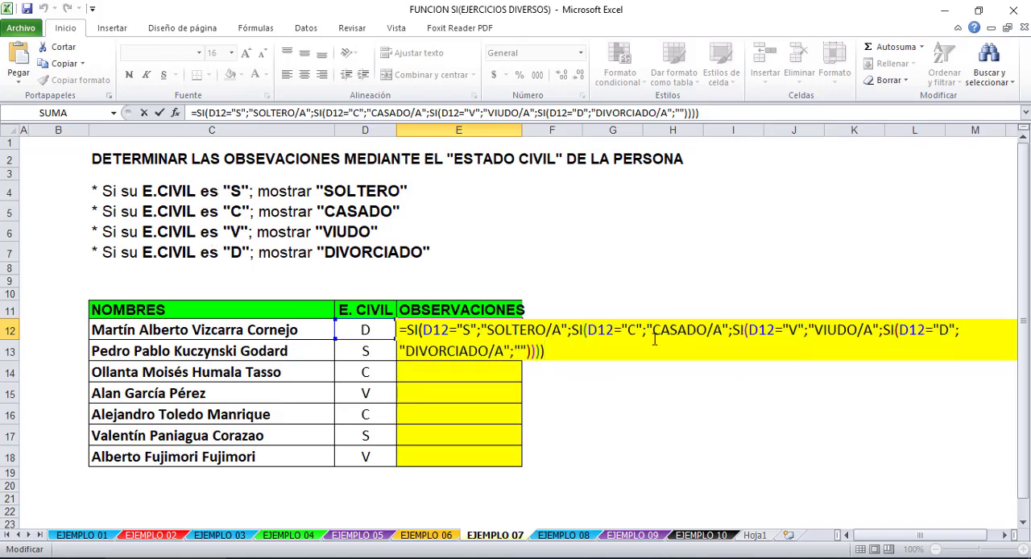
pyautogui.moveTo(655, 342); pyautogui.dragTo(978, 348)
pyautogui.click(886, 331)
pyautogui.press('BackSpace')
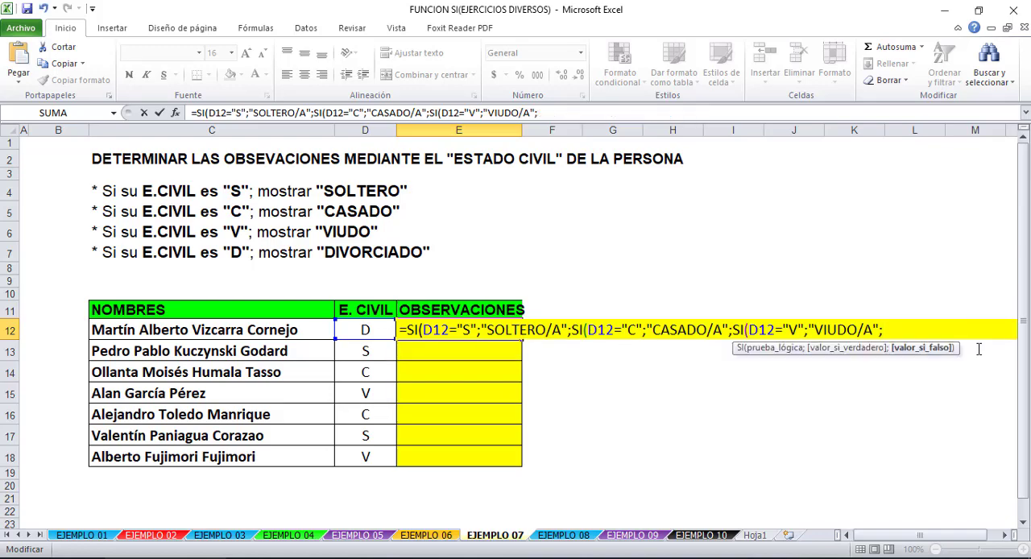
pyautogui.write('"DIVORCIADO/A')
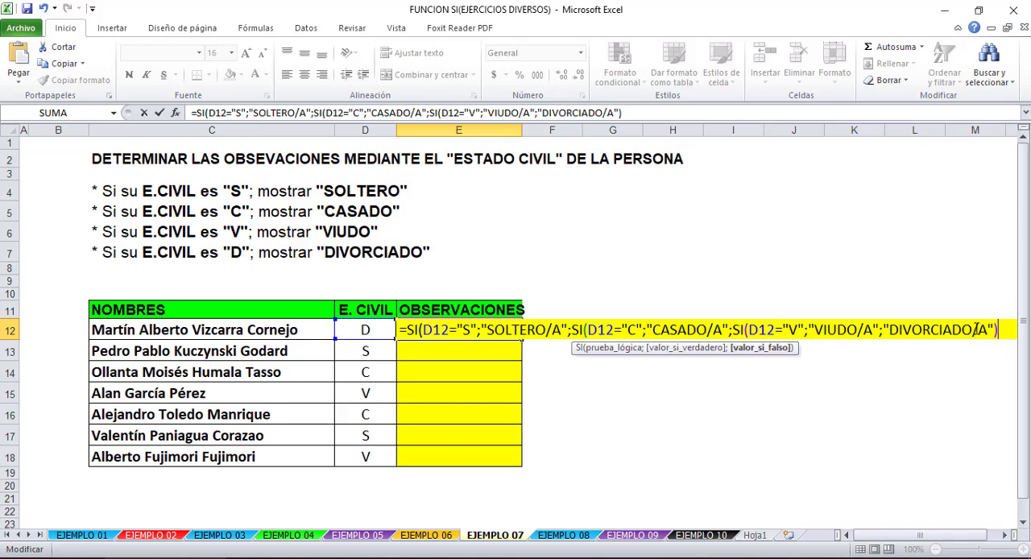
pyautogui.press('Return')
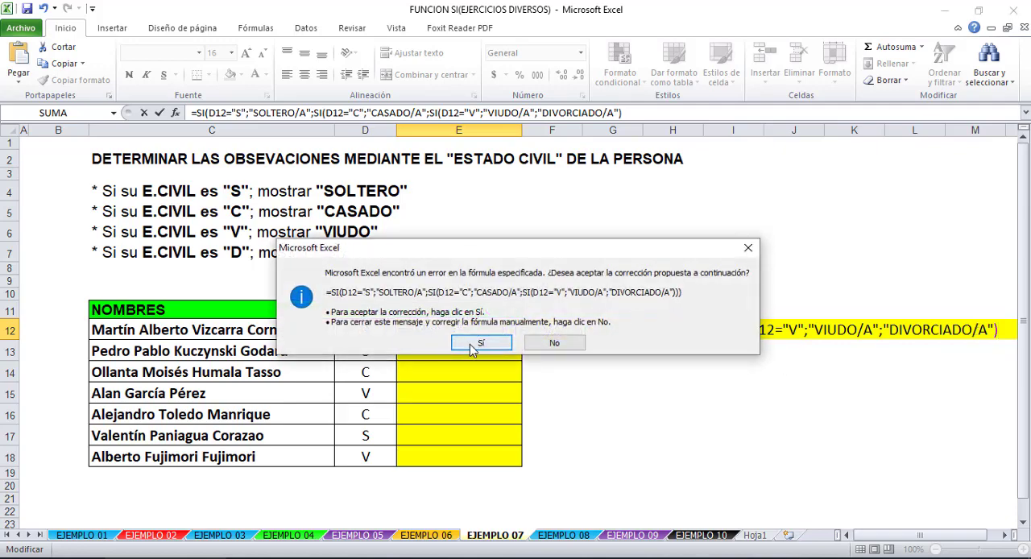
pyautogui.click(482, 347)
# - Fill the shortened E12 formula down through E18 and clear the E. CIVIL entry in D14
pyautogui.click(502, 325)
pyautogui.moveTo(525, 339); pyautogui.dragTo(488, 459)
pyautogui.click(368, 369)
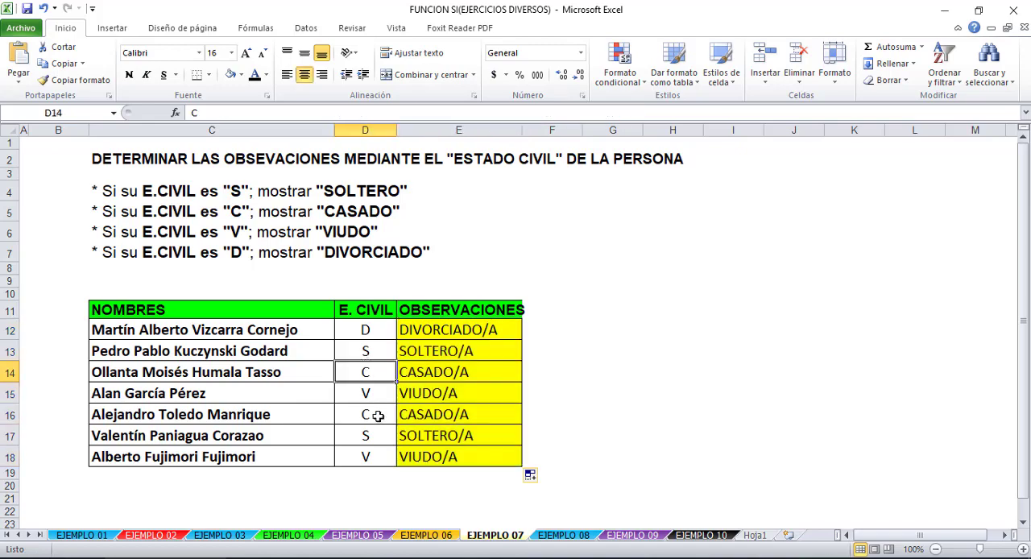
pyautogui.press('Delete')
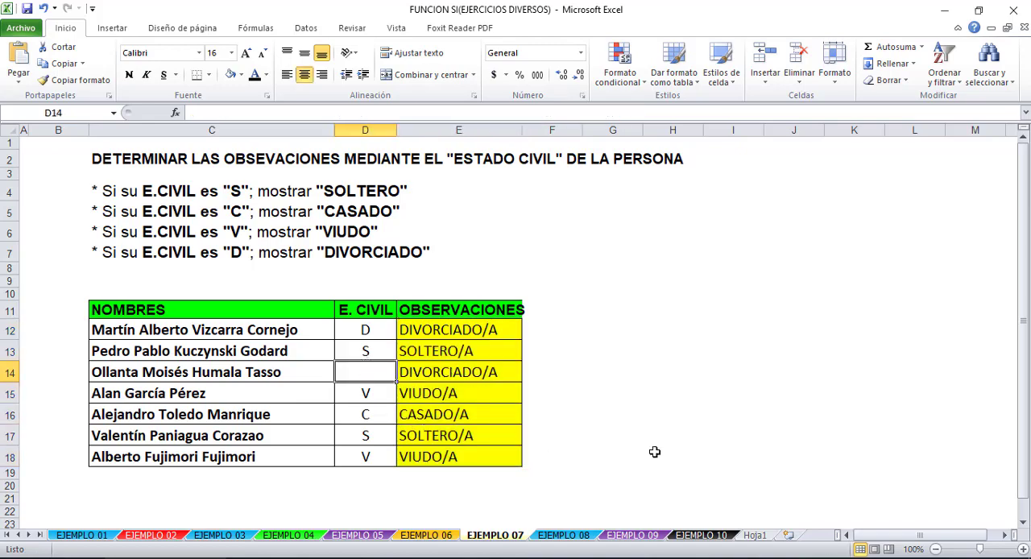
# - Try to copy the E14 formula text into an empty cell beside the E.CIVIL rules
pyautogui.click(488, 368)
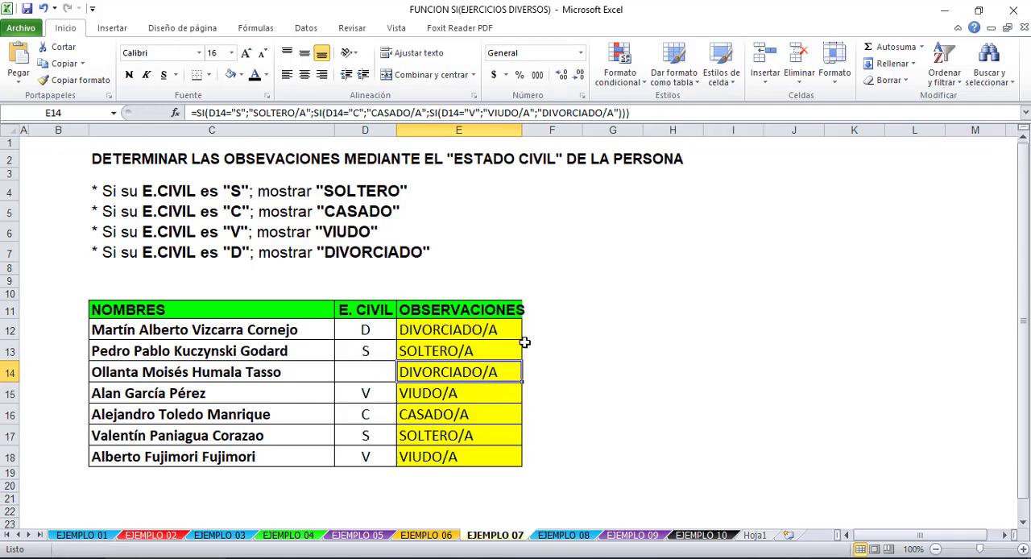
pyautogui.moveTo(654, 112); pyautogui.dragTo(190, 113)
pyautogui.hotkey('ctrl', 'c')
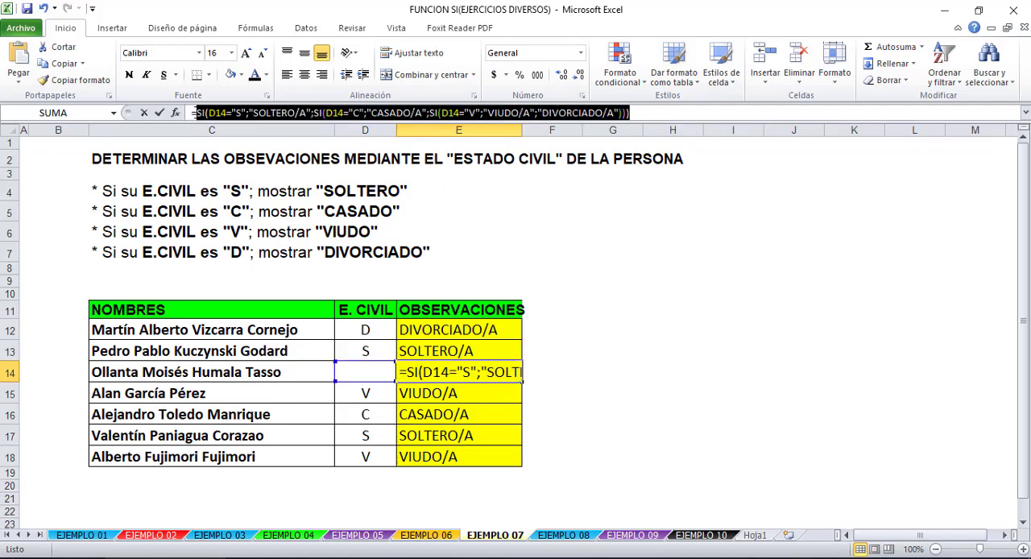
pyautogui.click(538, 236)
pyautogui.click(516, 216)
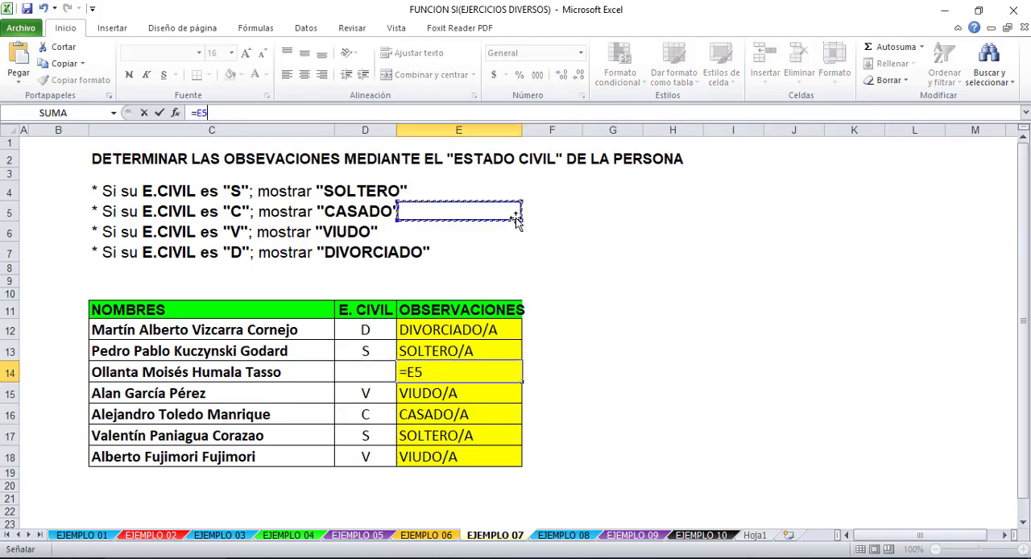
pyautogui.click(538, 232)
pyautogui.hotkey('ctrl', 'v')
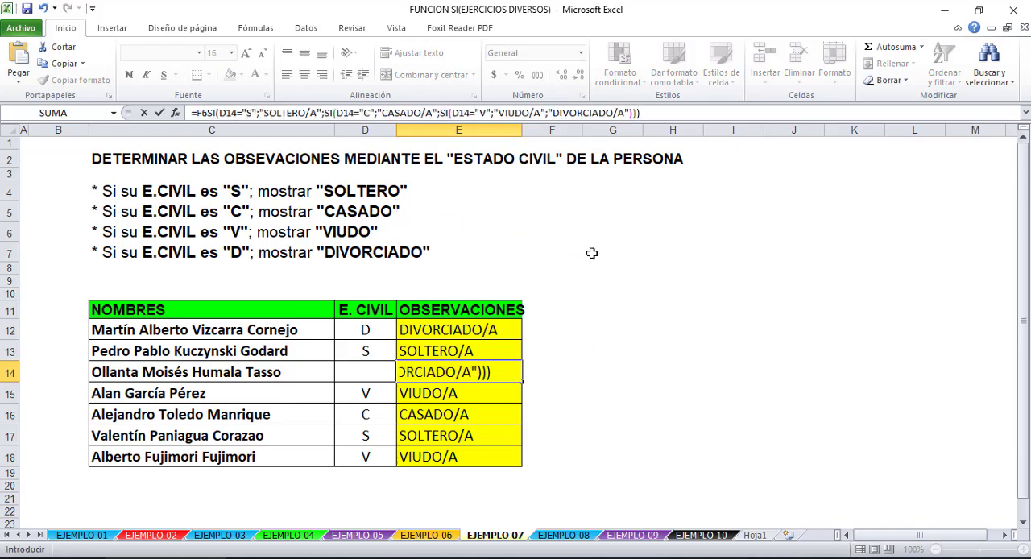
pyautogui.press('Return')
pyautogui.press('Return')
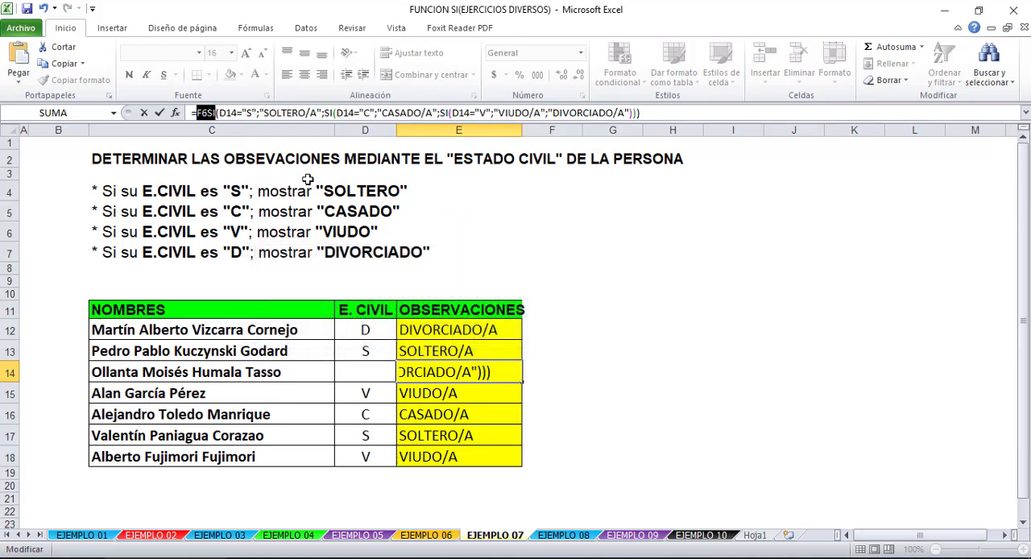
# - Copy the formula text being edited in E14 without its equals sign, discard the edit and paste it as text in F7
pyautogui.click(207, 111)
pyautogui.moveTo(196, 110); pyautogui.dragTo(664, 118)
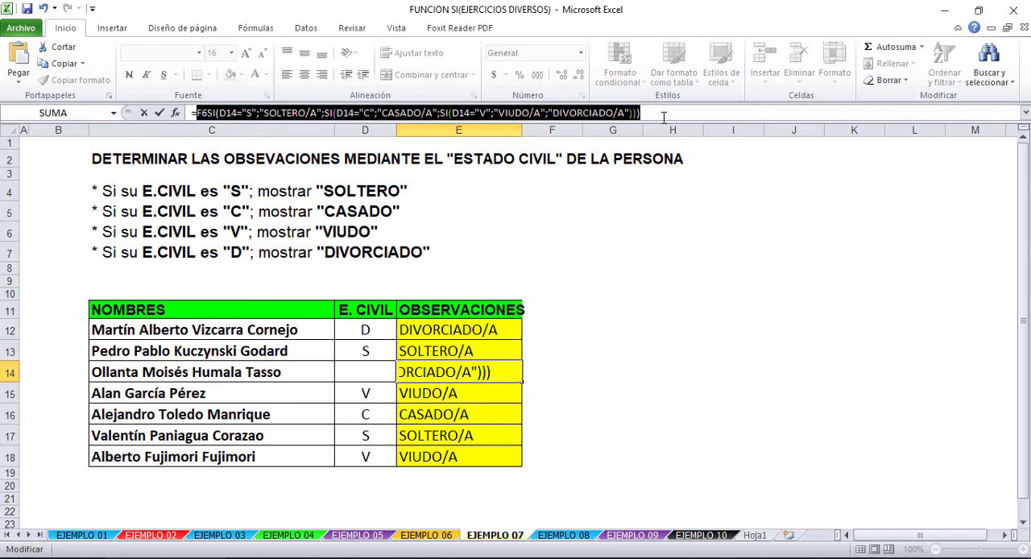
pyautogui.hotkey('ctrl', 'c')
pyautogui.press('Escape')
pyautogui.click(577, 252)
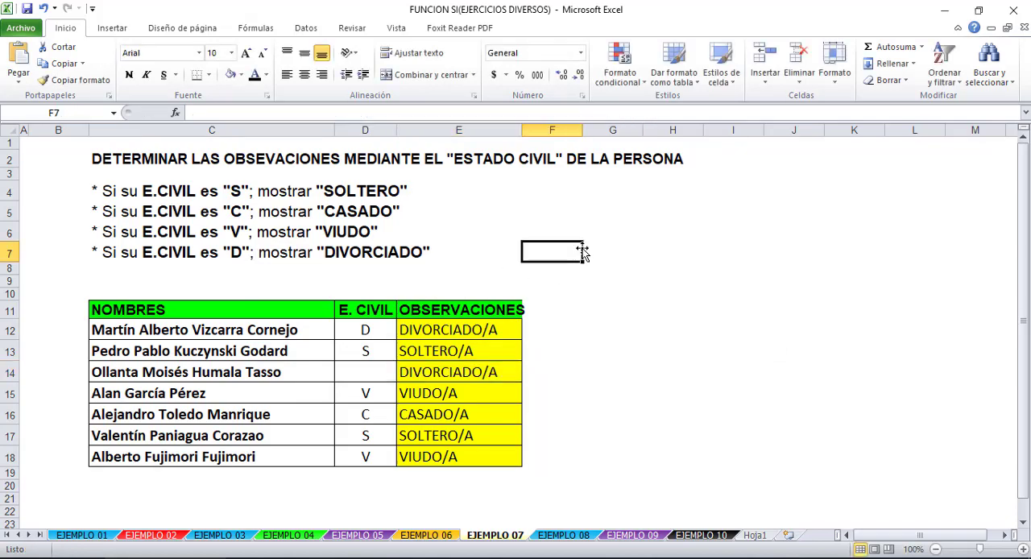
pyautogui.hotkey('ctrl', 'v')
pyautogui.click(583, 313)
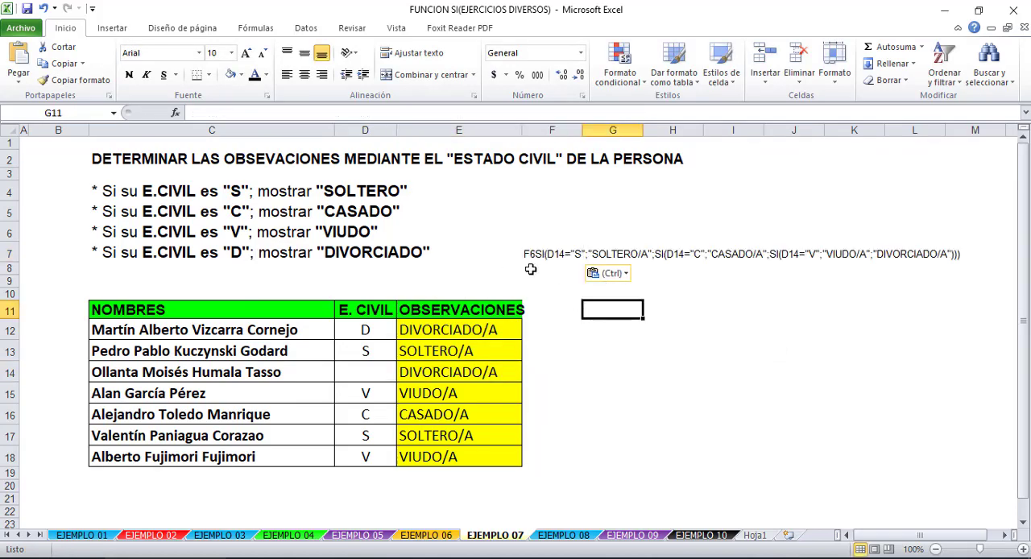
# - In the E12 formula, copy the opening SI(D12="S";"SOLTERO/A" and paste it before "DIVORCIADO/A"
pyautogui.click(485, 327)
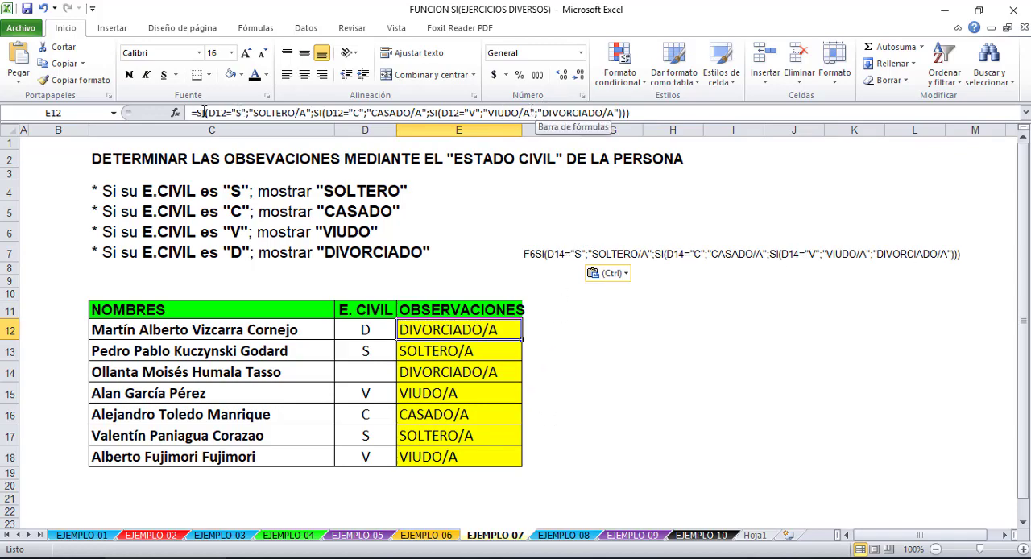
pyautogui.moveTo(200, 113); pyautogui.dragTo(282, 113)
pyautogui.click(294, 116)
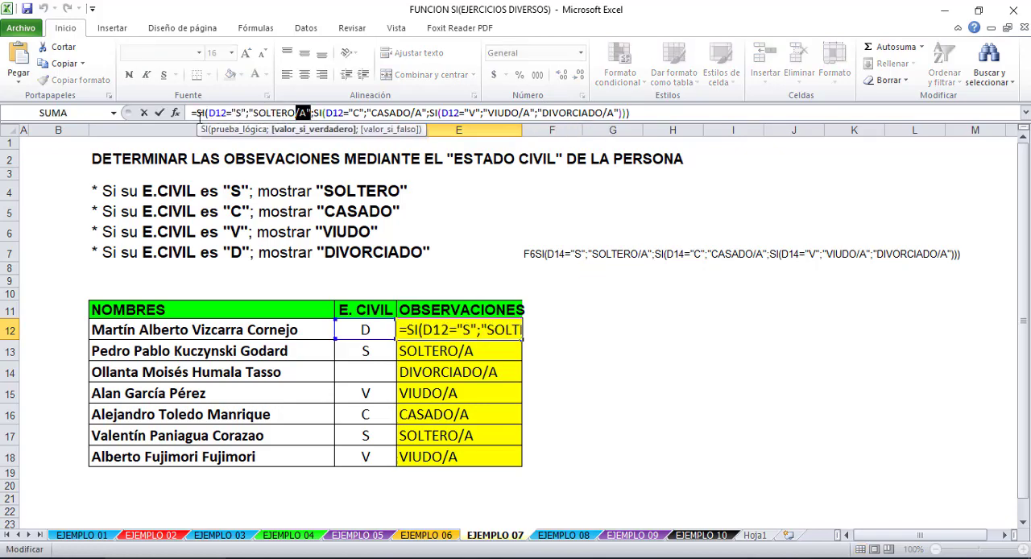
pyautogui.doubleClick(201, 114)
pyautogui.click(214, 117)
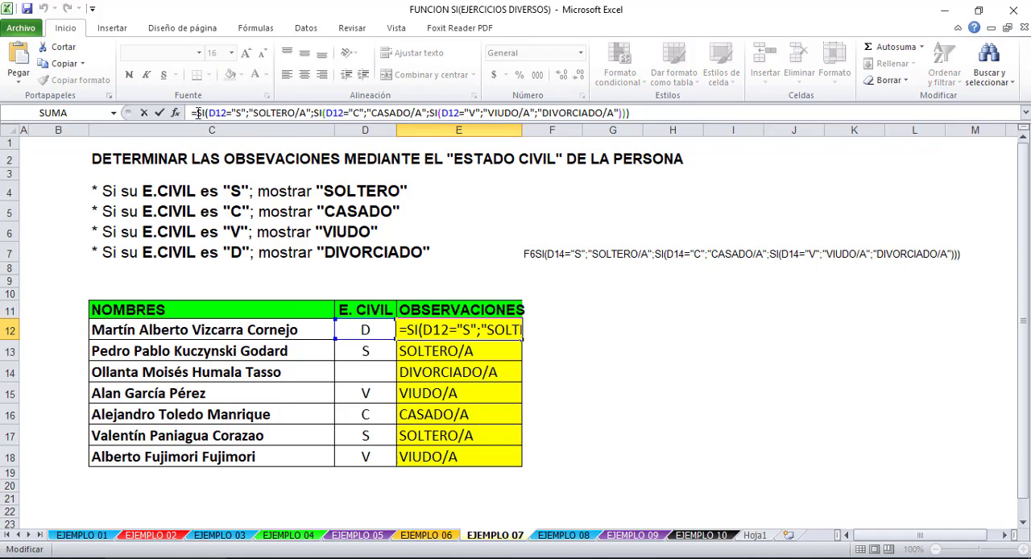
pyautogui.moveTo(196, 113); pyautogui.dragTo(323, 112)
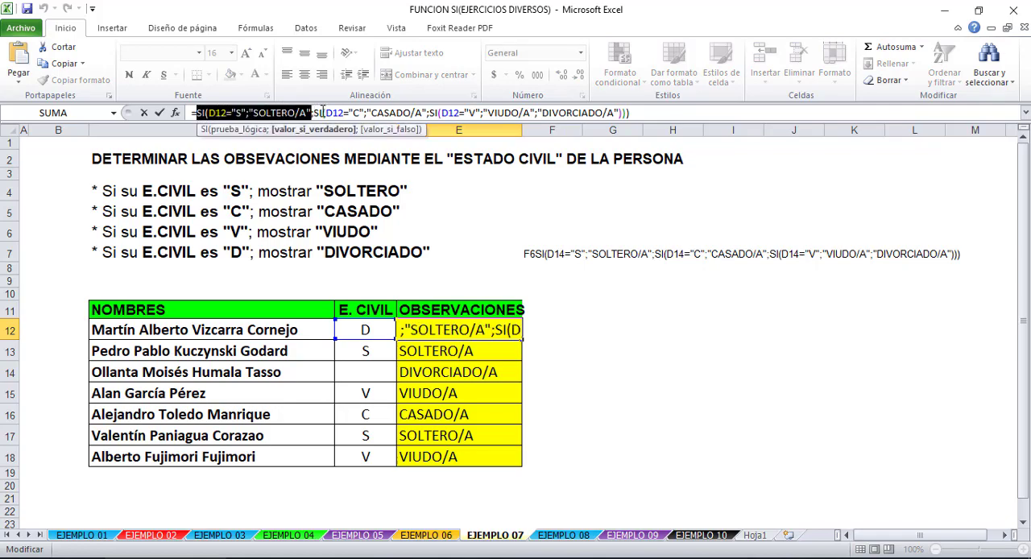
pyautogui.hotkey('ctrl', 'c')
pyautogui.click(542, 112)
pyautogui.hotkey('ctrl', 'v')
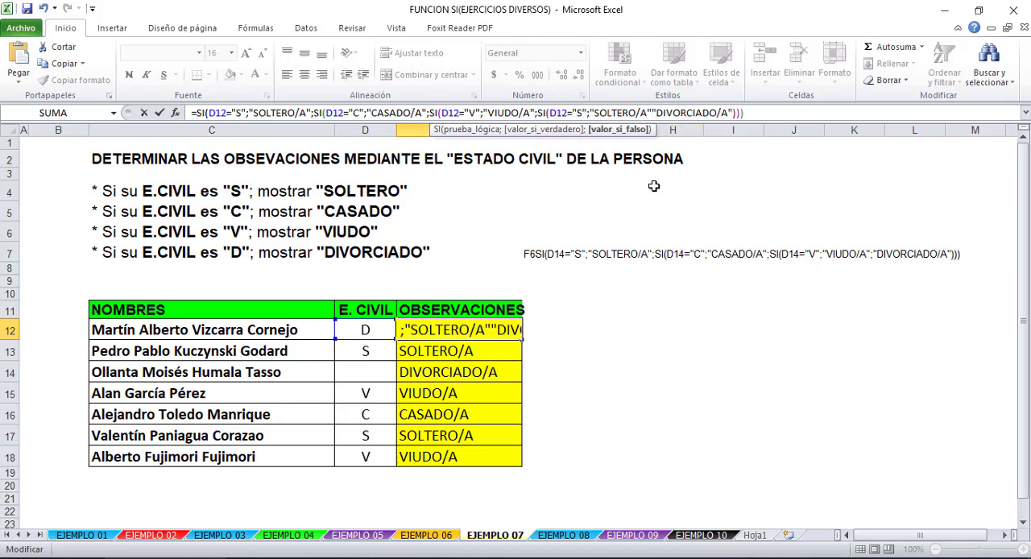
# - Remove "SOLTERO/A" from the pasted SI in E12 and change its test to D12="D"
pyautogui.press('BackSpace')
pyautogui.press('BackSpace')
pyautogui.press('BackSpace')
pyautogui.press('BackSpace')
pyautogui.press('BackSpace')
pyautogui.press('BackSpace')
pyautogui.press('BackSpace')
pyautogui.press('BackSpace')
pyautogui.press('BackSpace')
pyautogui.press('BackSpace')
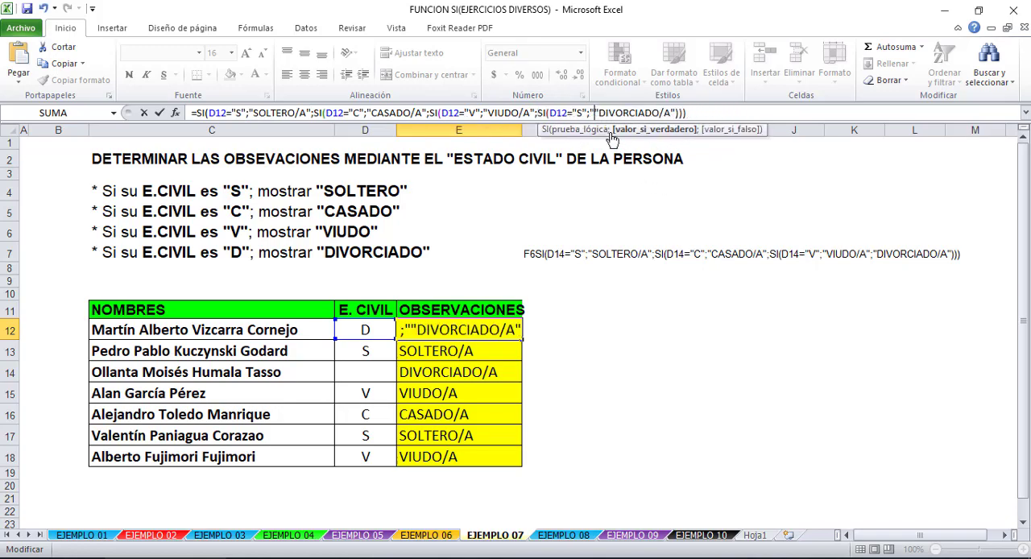
pyautogui.press('BackSpace')
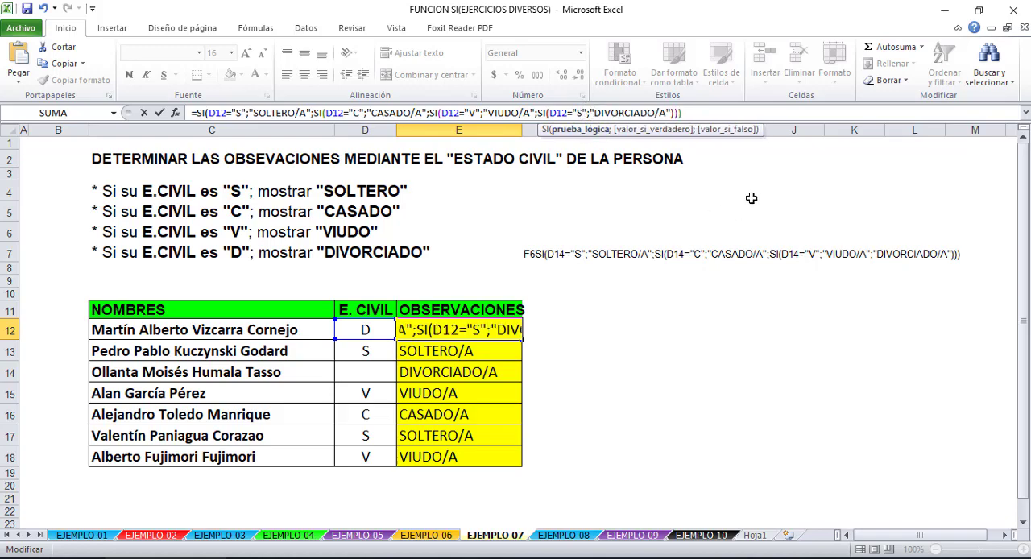
pyautogui.press('BackSpace')
pyautogui.write('D')
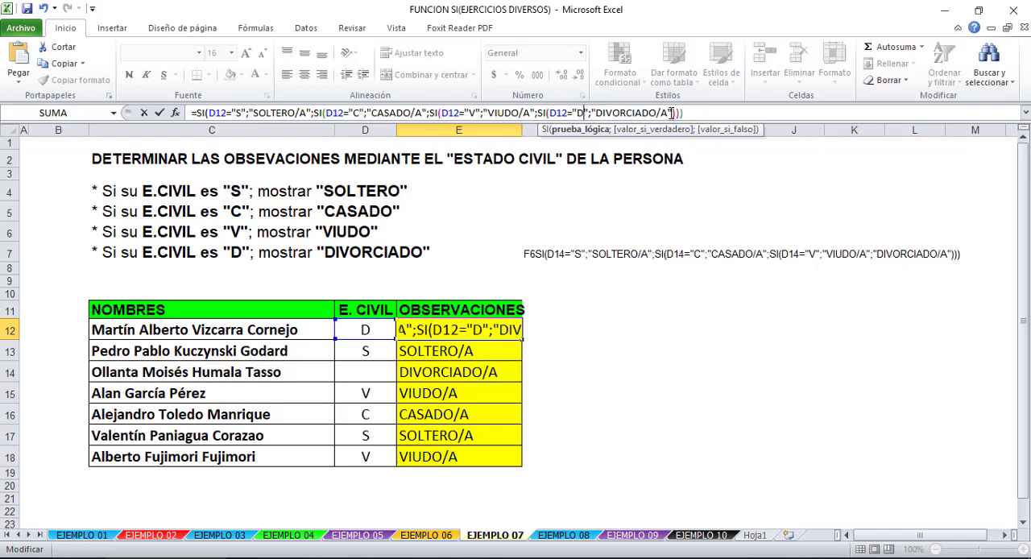
# - End the E12 formula with empty text "" as the final false value and accept Excel's proposed parentheses correction
pyautogui.moveTo(672, 112); pyautogui.dragTo(758, 116)
pyautogui.press('Delete')
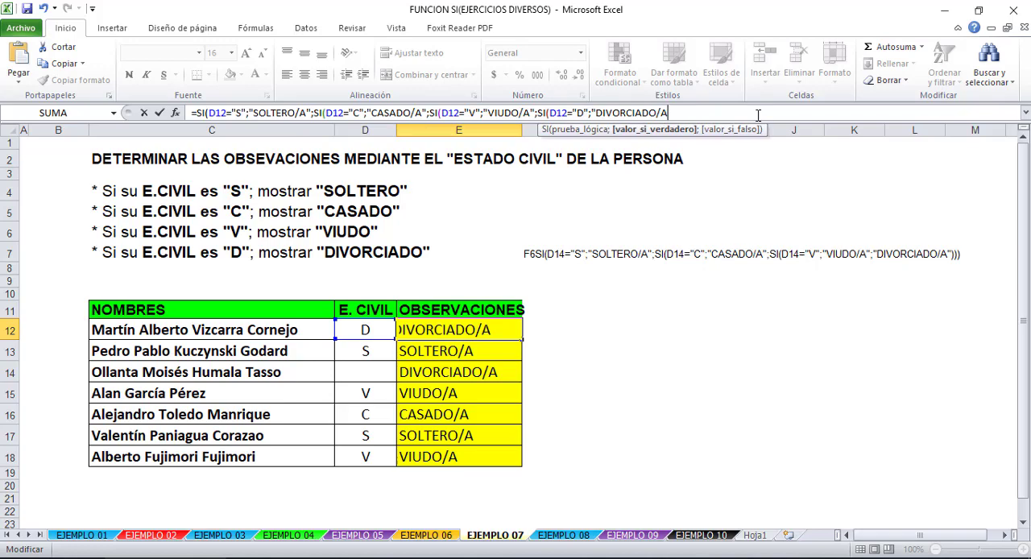
pyautogui.write(';')
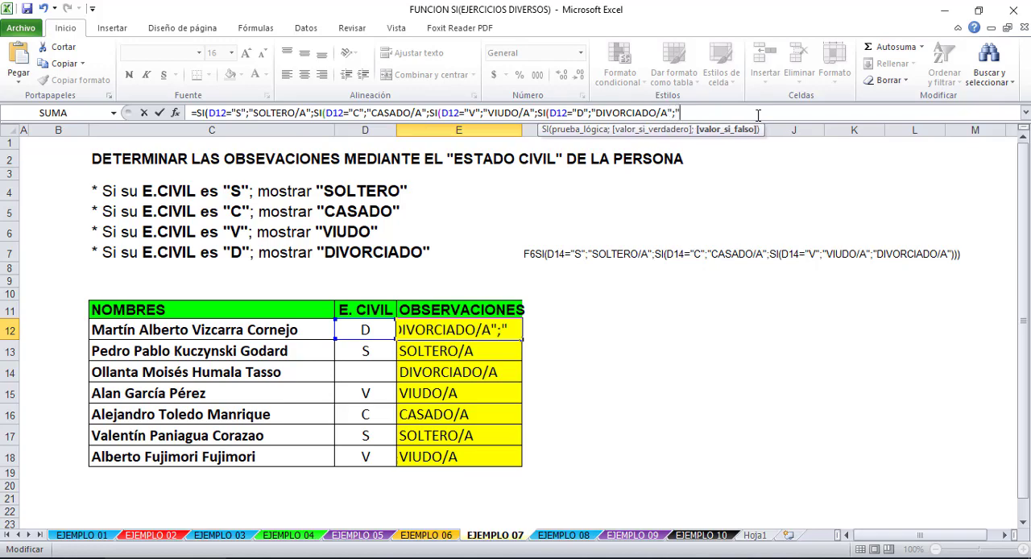
pyautogui.press('Return')
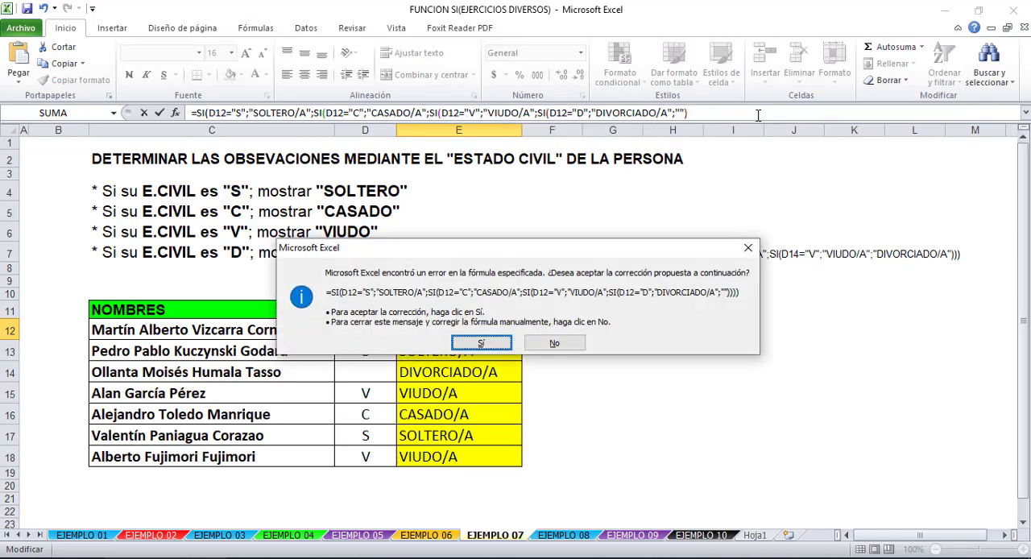
pyautogui.press('Return')
# - Fill the four-condition E12 formula down through E18 and check the E14 cell
pyautogui.click(467, 330)
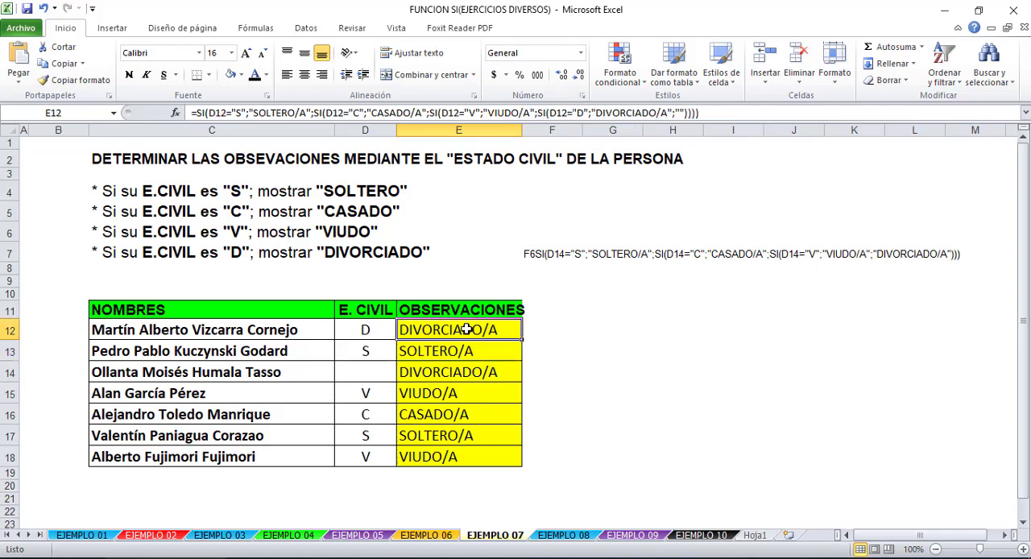
pyautogui.click(479, 349)
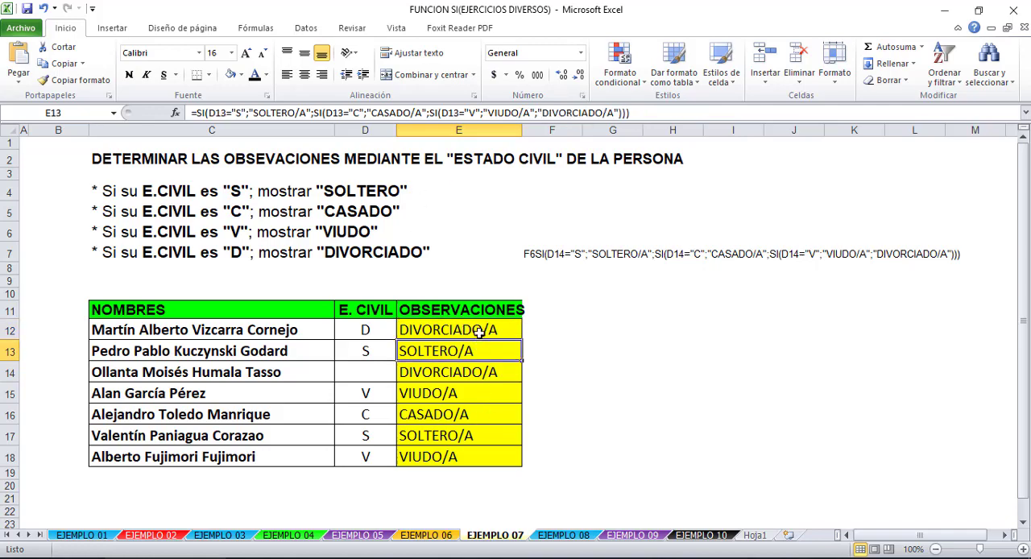
pyautogui.click(480, 330)
pyautogui.moveTo(523, 340); pyautogui.dragTo(524, 467)
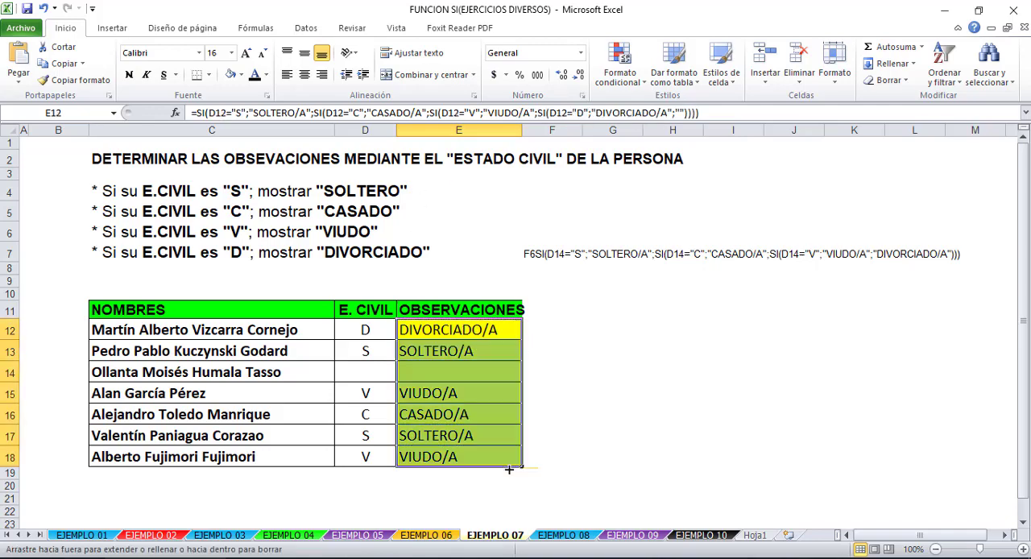
pyautogui.click(476, 371)
# - Copy the E12 formula text without its equals sign and paste it as text in F8
pyautogui.click(500, 332)
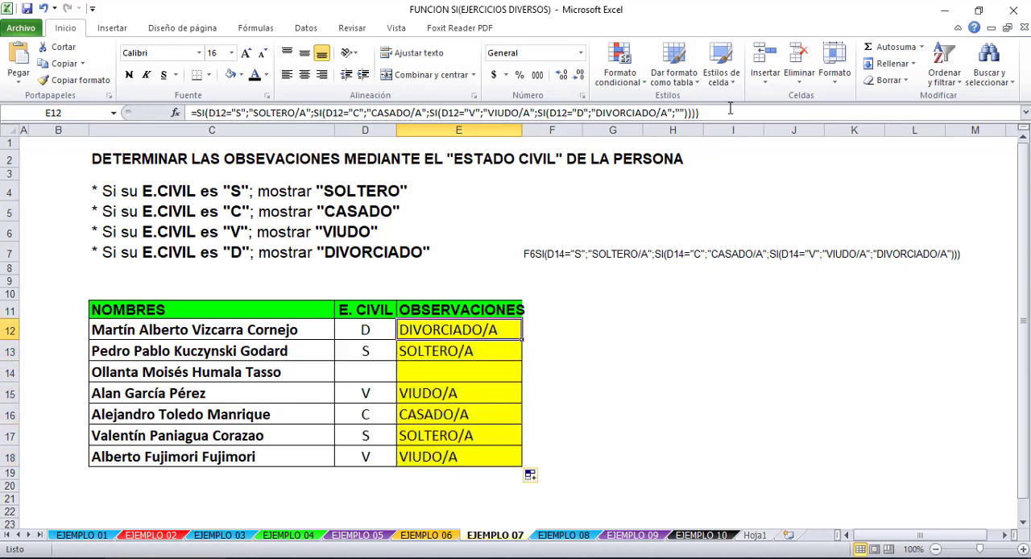
pyautogui.moveTo(731, 108); pyautogui.dragTo(203, 99)
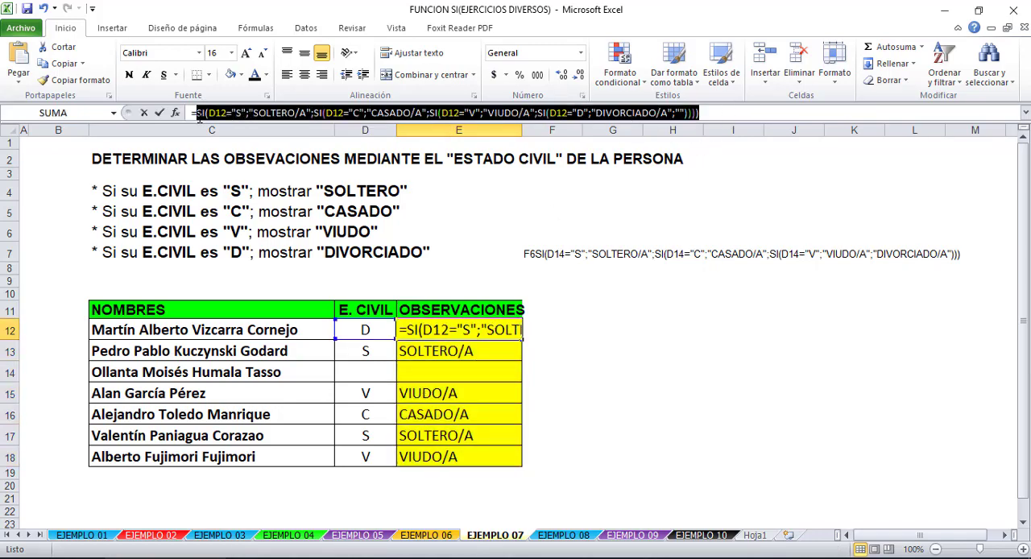
pyautogui.click(552, 268)
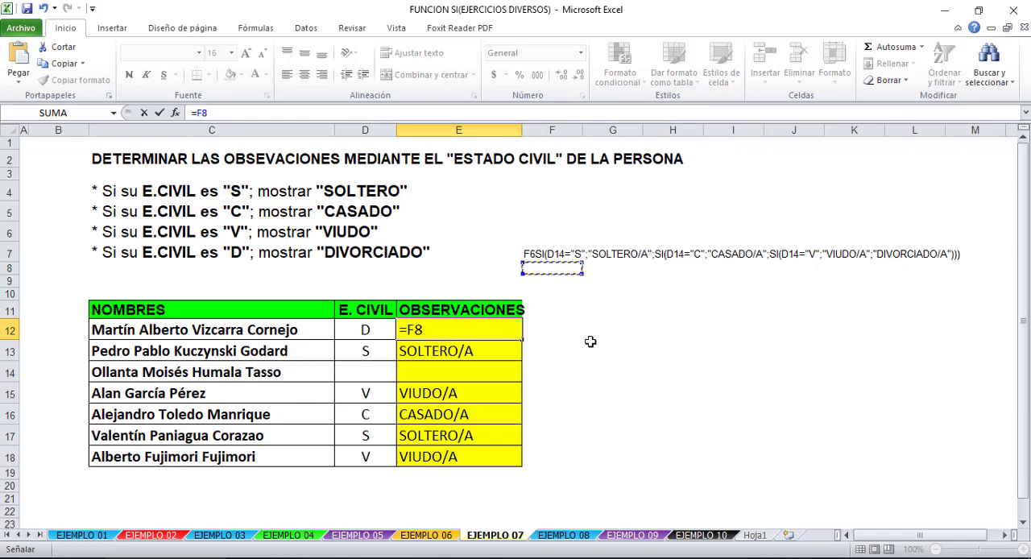
pyautogui.press('Escape')
pyautogui.click(551, 268)
pyautogui.hotkey('ctrl', 'v')
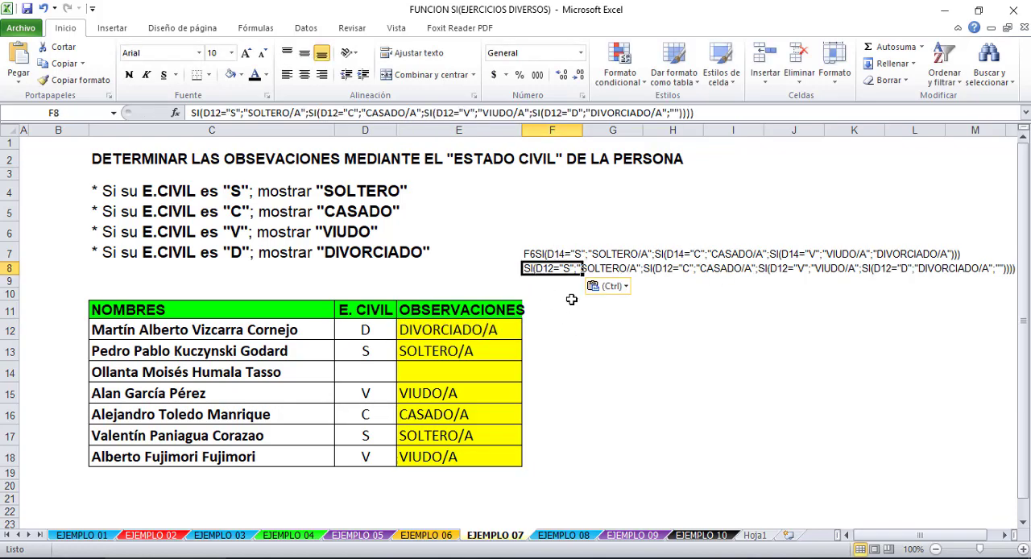
# - Remove the stray "F6" from the start of the three-condition SI formula text in F7
pyautogui.click(574, 312)
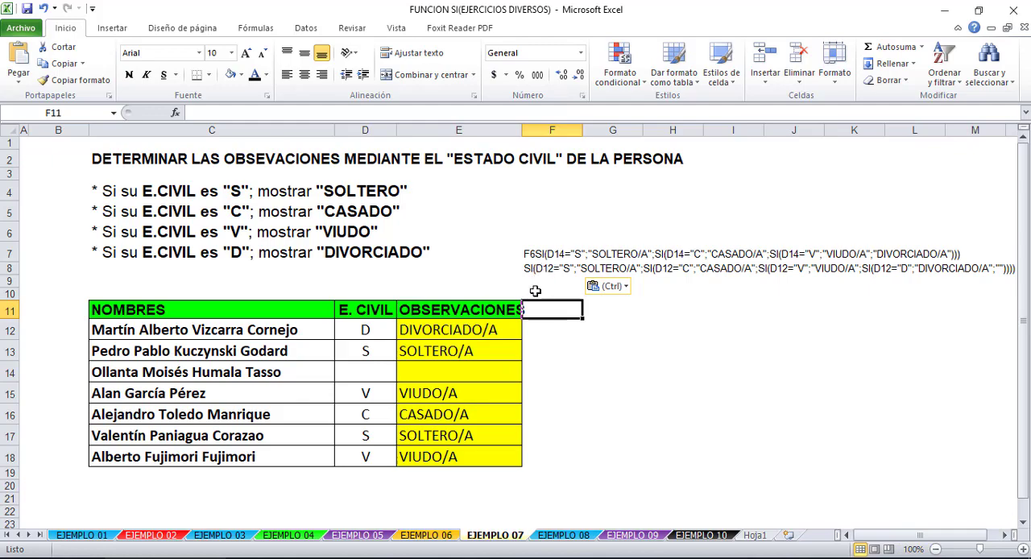
pyautogui.click(538, 255)
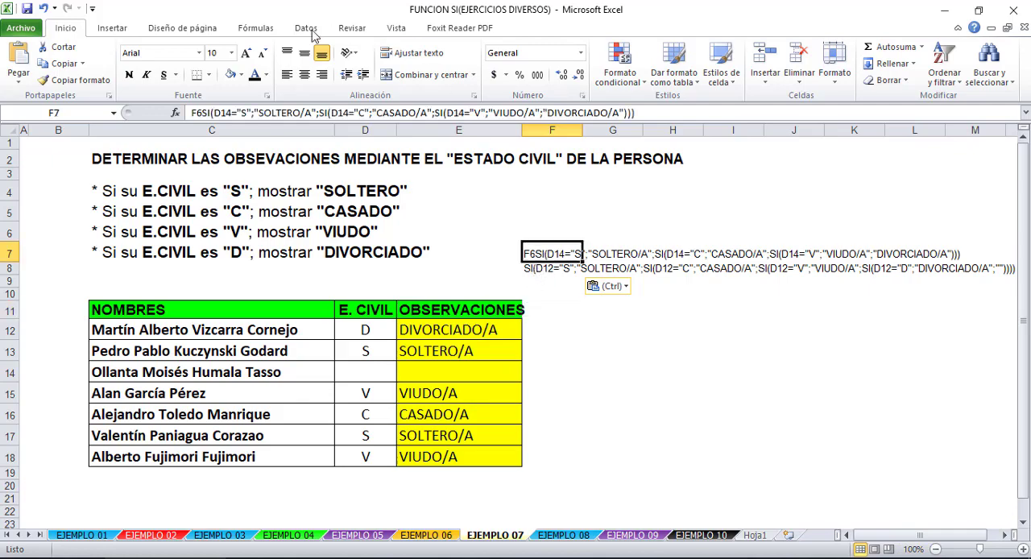
pyautogui.click(203, 114)
pyautogui.press('BackSpace')
pyautogui.press('BackSpace')
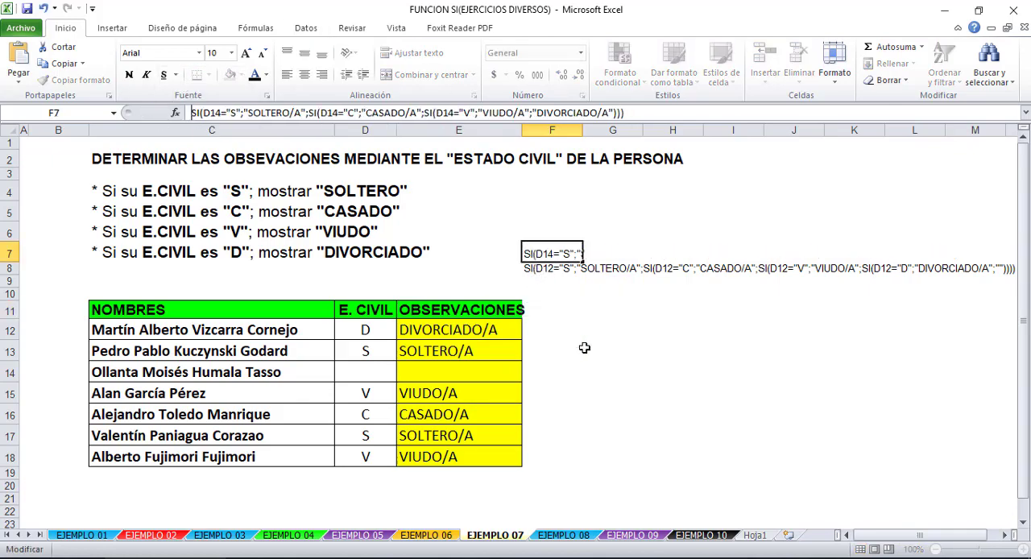
pyautogui.click(585, 347)
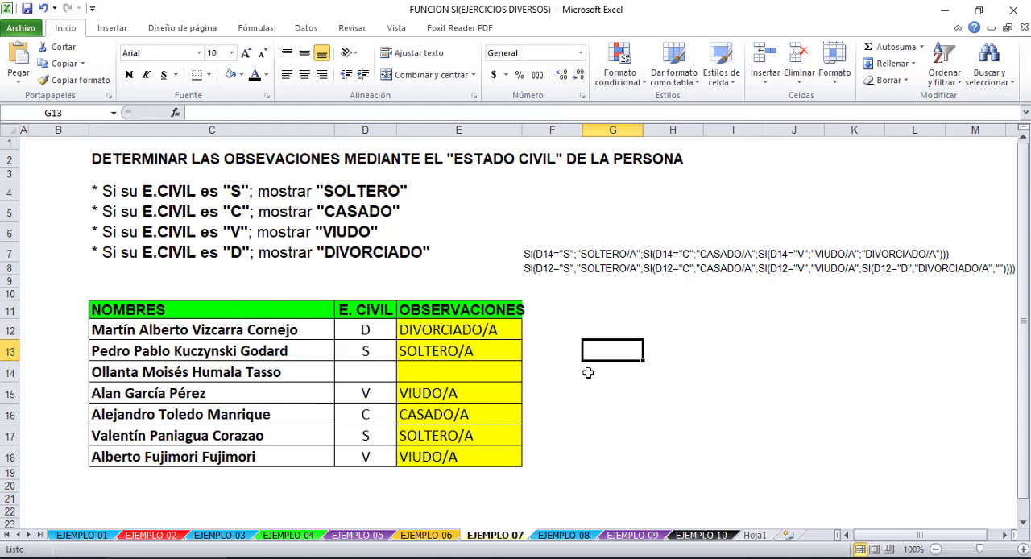
# - Examine the empty D14 entry and the E14 formula against the two SI formula texts in F7 and F8
pyautogui.click(351, 352)
pyautogui.click(367, 372)
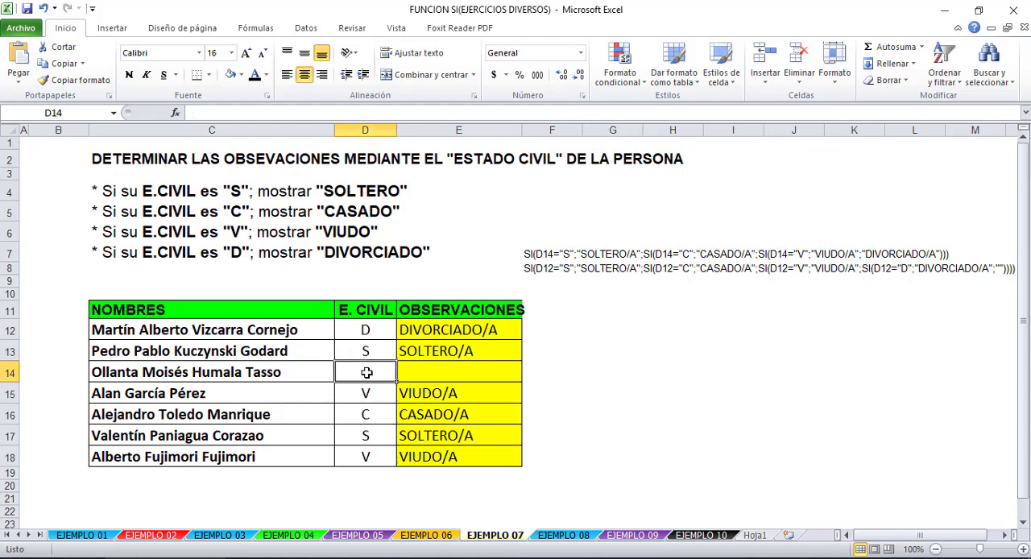
pyautogui.click(481, 370)
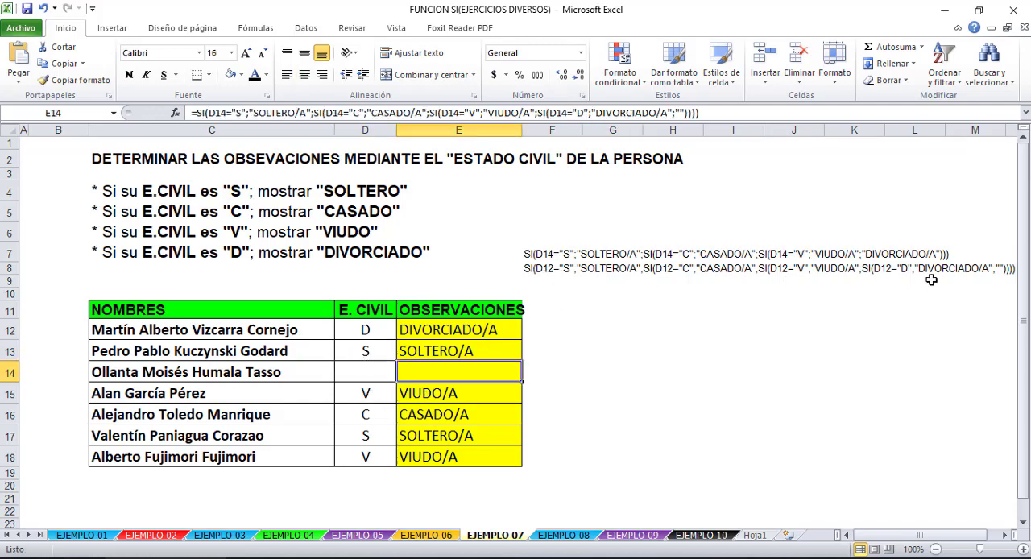
pyautogui.moveTo(918, 536); pyautogui.dragTo(930, 535)
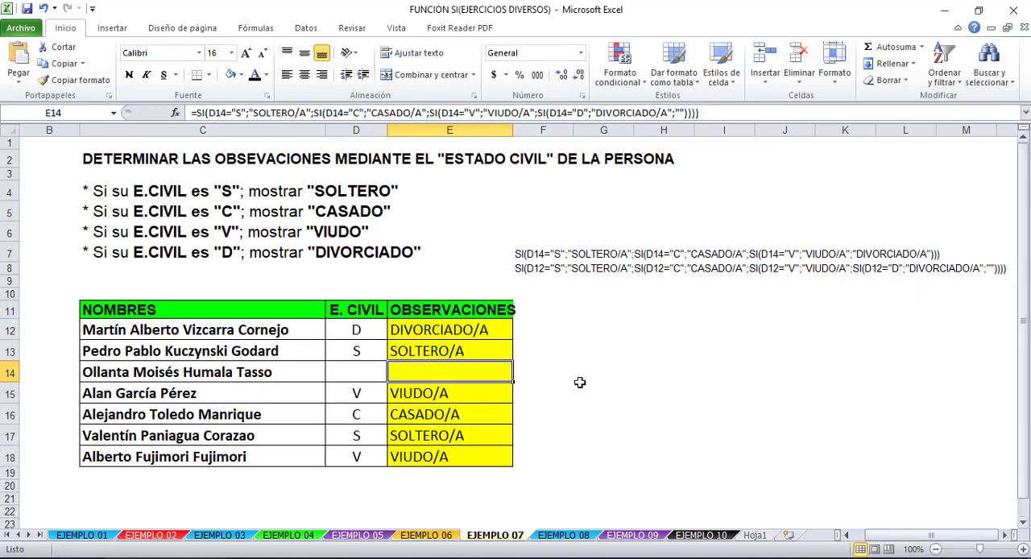
# - Compare the SI formulas in the OBSERVACIONES cells E12 and E14
pyautogui.click(524, 431)
pyautogui.click(442, 373)
pyautogui.click(482, 328)
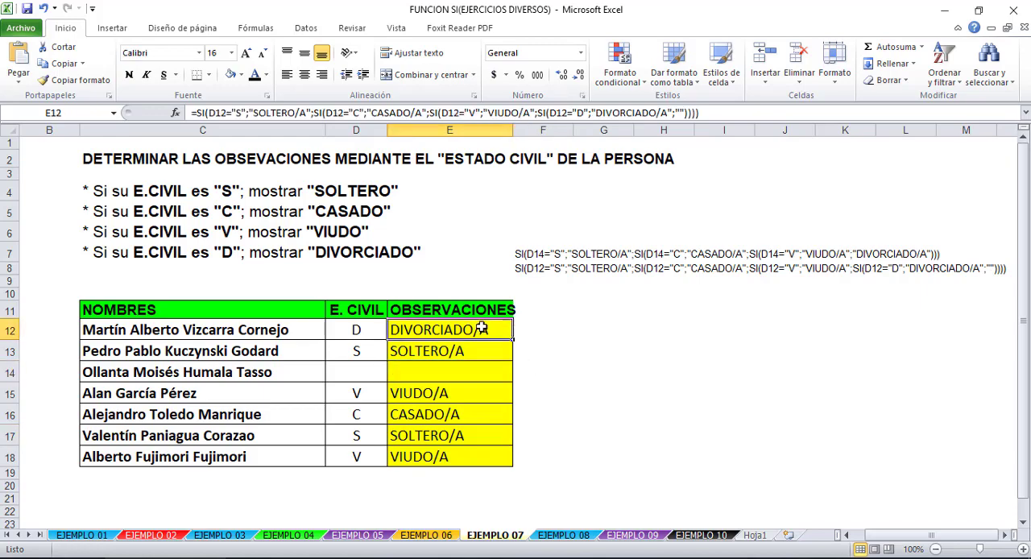
pyautogui.click(502, 369)
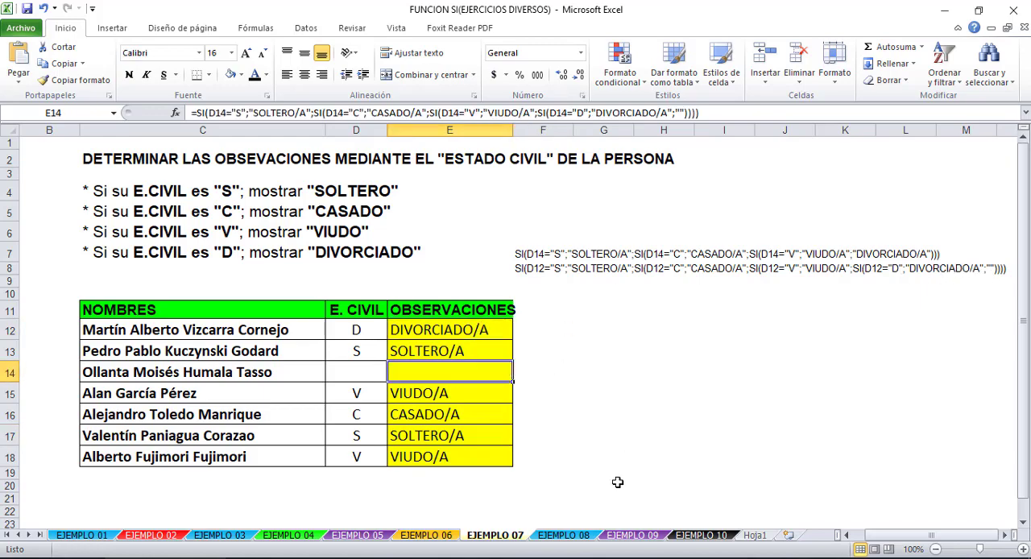
pyautogui.click(564, 534)
pyautogui.click(493, 535)
pyautogui.click(95, 537)
pyautogui.click(137, 536)
pyautogui.click(509, 536)
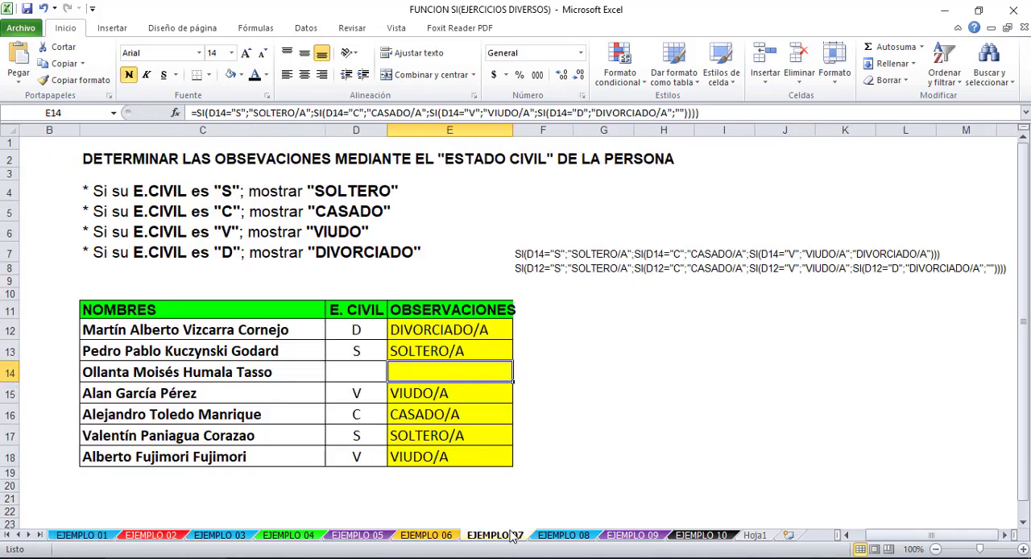
pyautogui.click(511, 415)
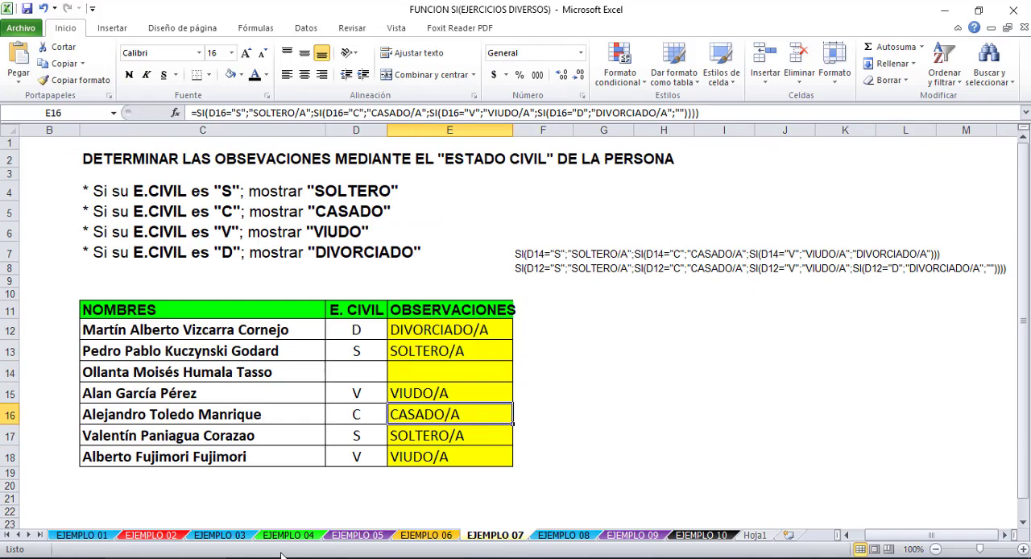
pyautogui.click(552, 537)
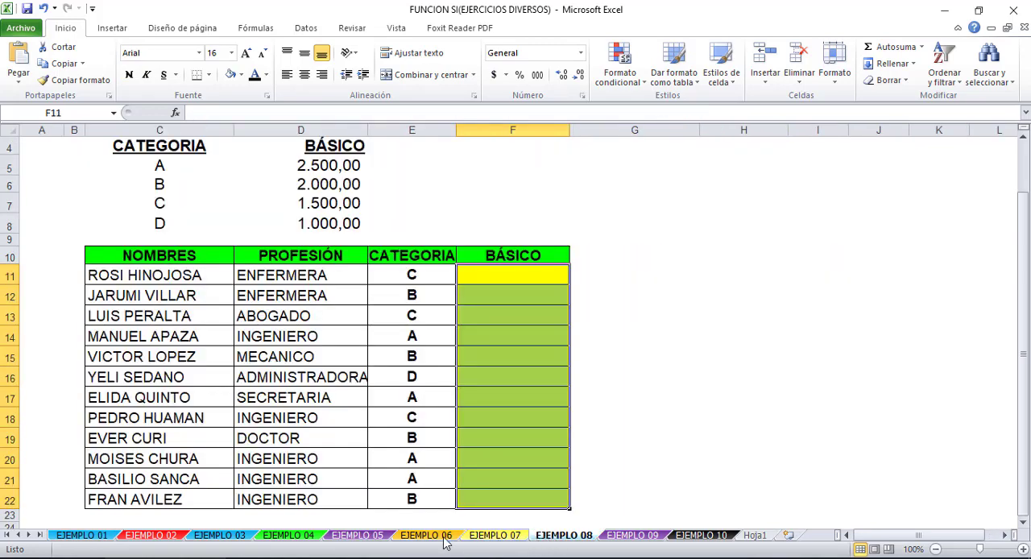
pyautogui.click(770, 422)
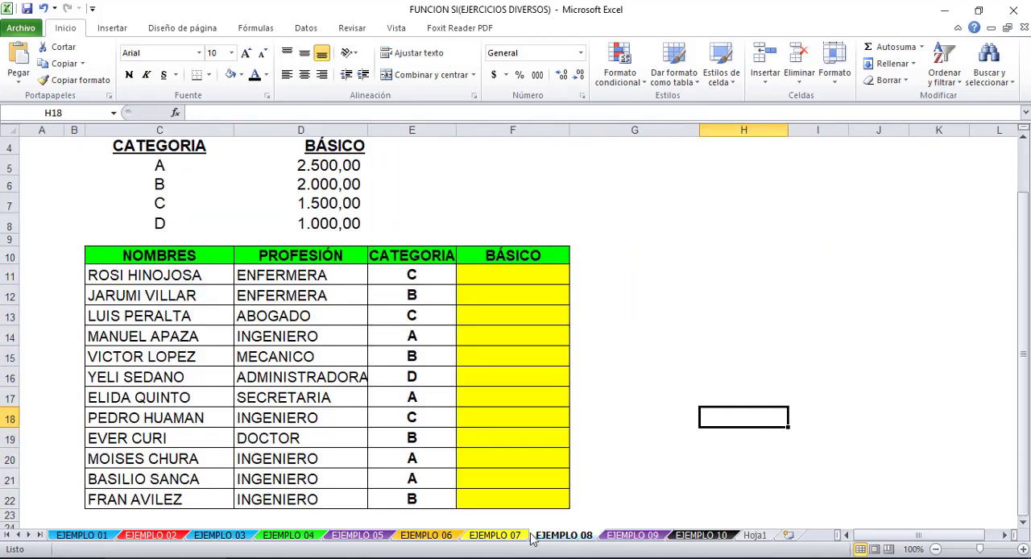
pyautogui.click(496, 537)
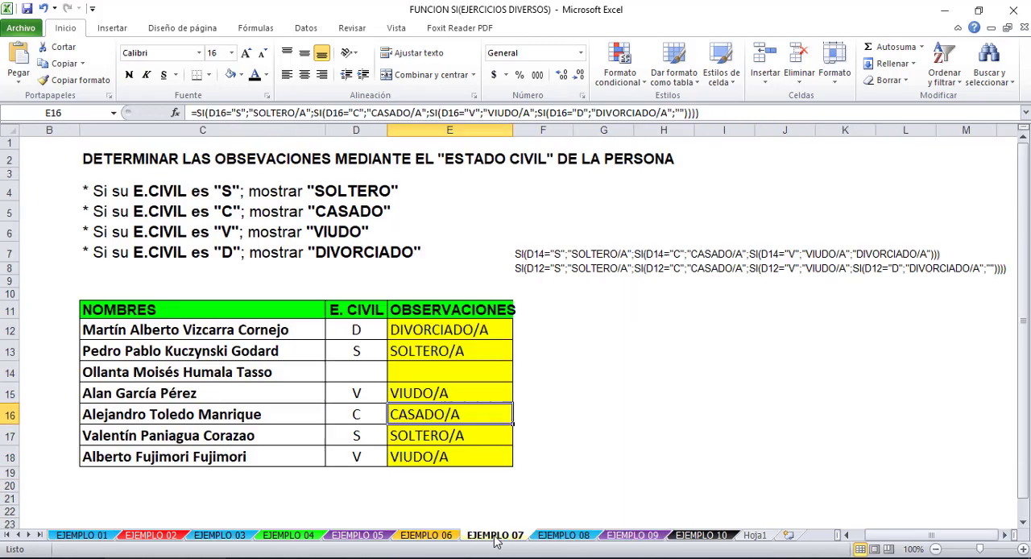
pyautogui.click(445, 324)
# - Open the EJEMPLO 08 sheet, check the category in E11, and select the first BÁSICO cell, F11
pyautogui.click(565, 535)
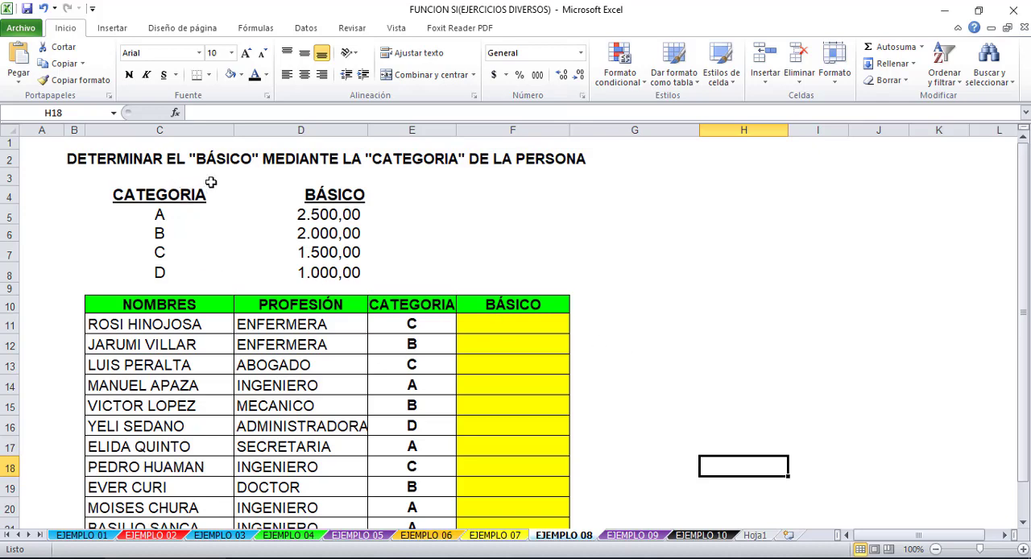
pyautogui.click(375, 320)
pyautogui.click(527, 322)
pyautogui.click(401, 326)
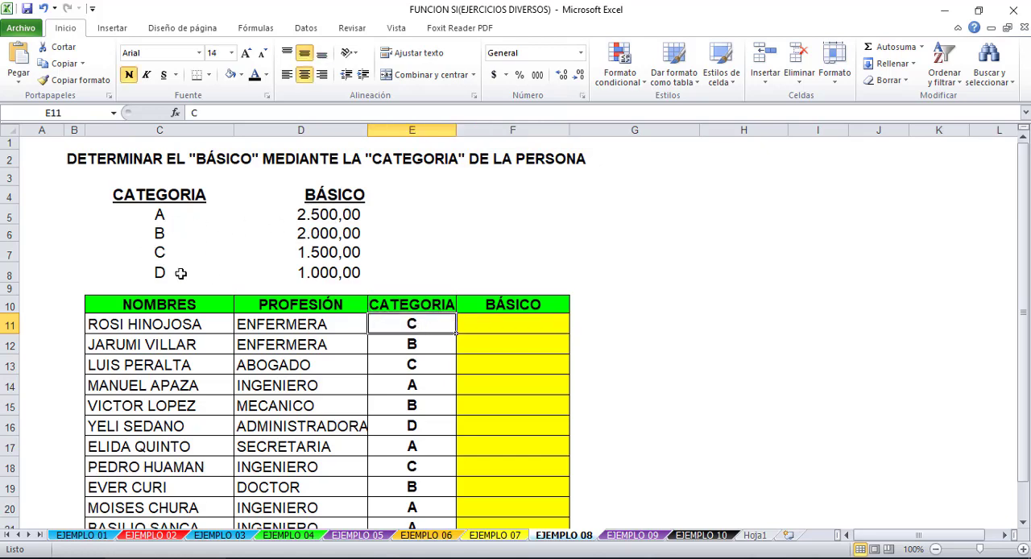
pyautogui.click(538, 324)
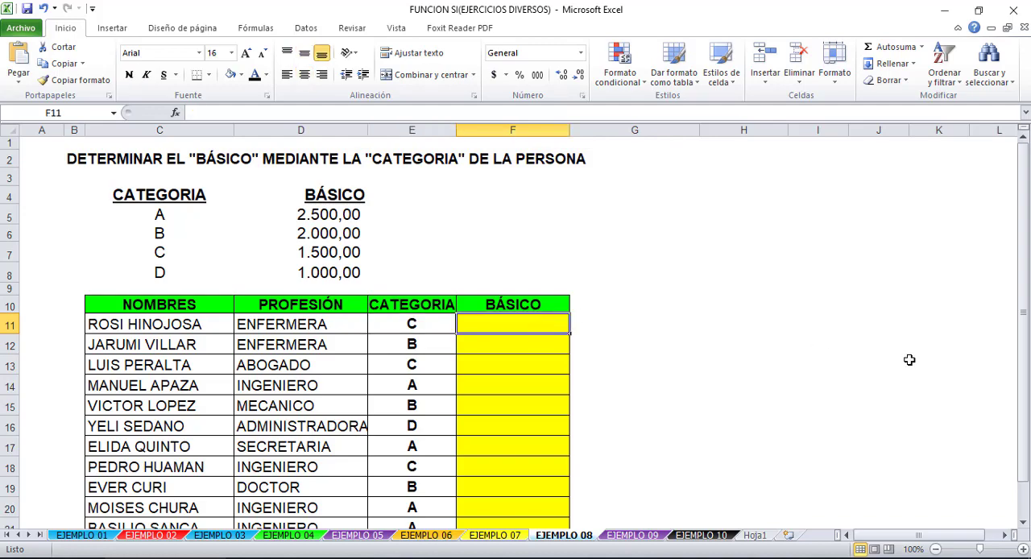
pyautogui.write('=')
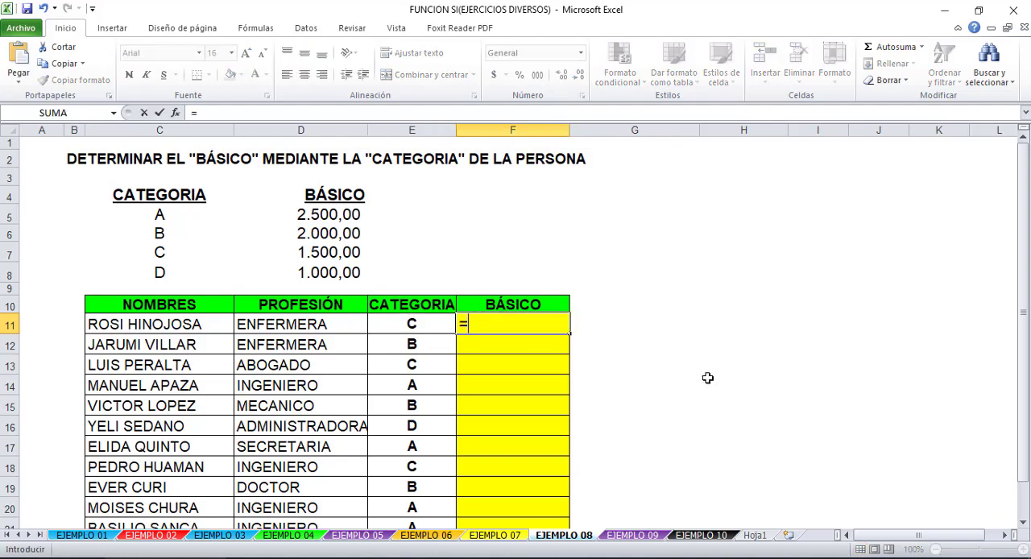
pyautogui.write('SI')
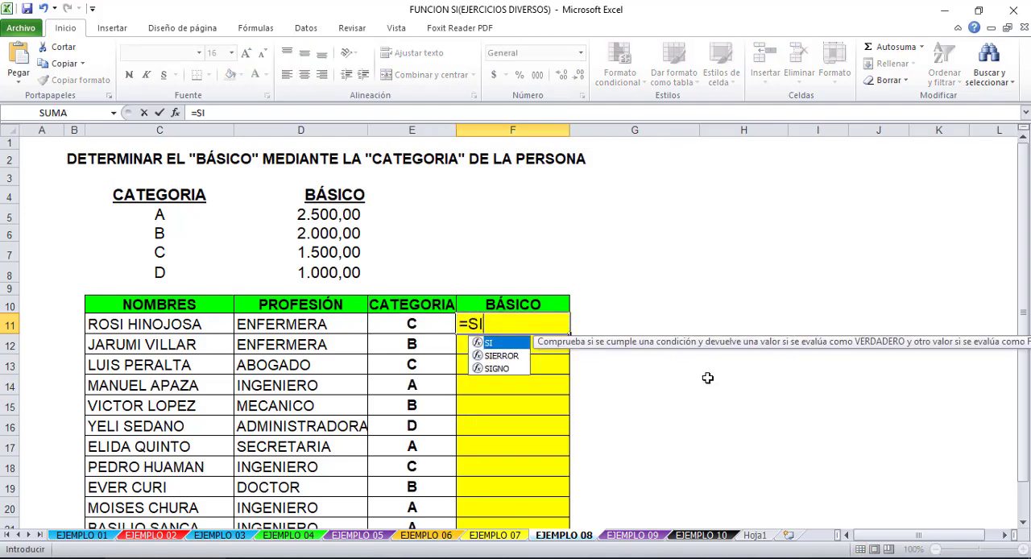
pyautogui.doubleClick(501, 346)
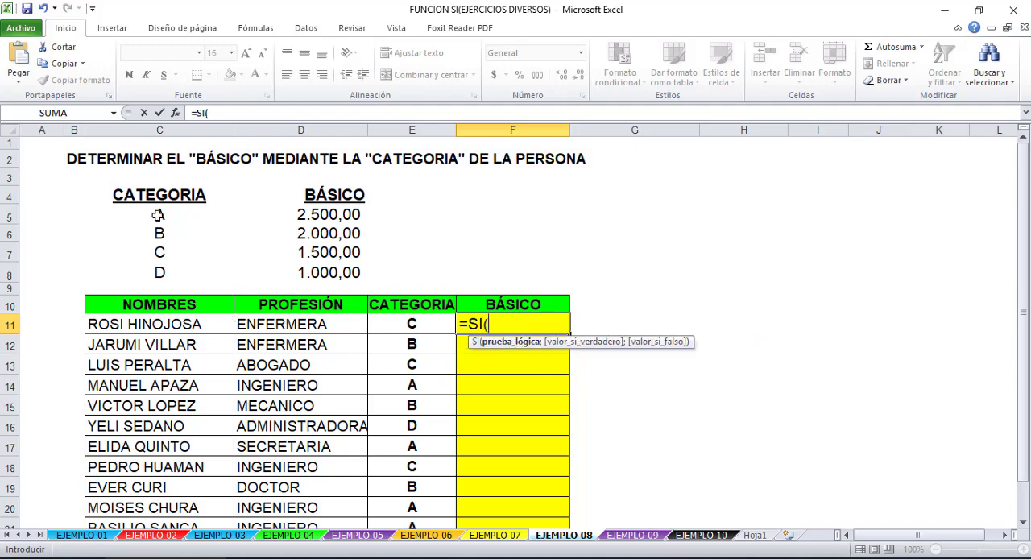
pyautogui.press('Escape')
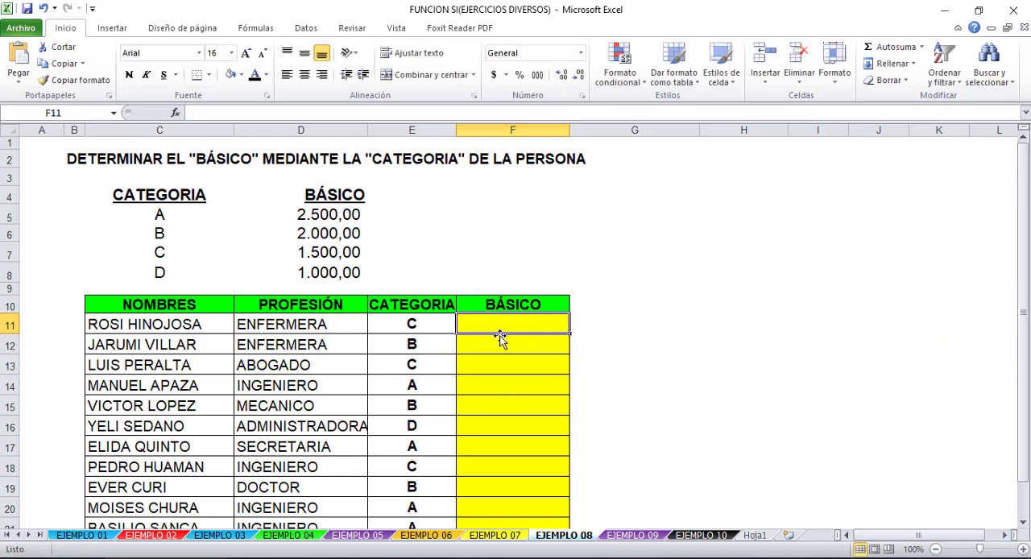
# - Begin the F11 formula as =SI(E11=$C$54;$D$5;si( with absolute references to the category table
pyautogui.write('=')
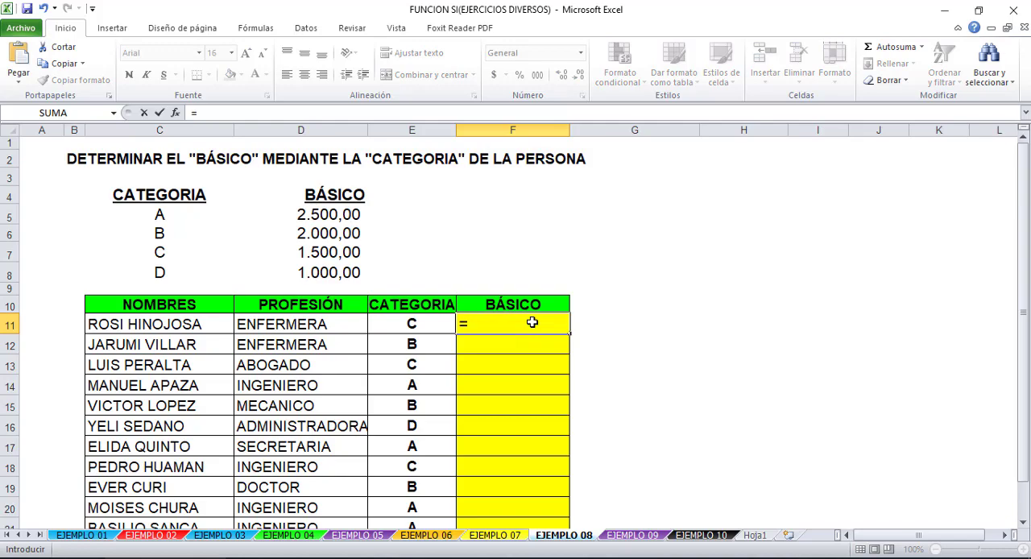
pyautogui.write('SI(')
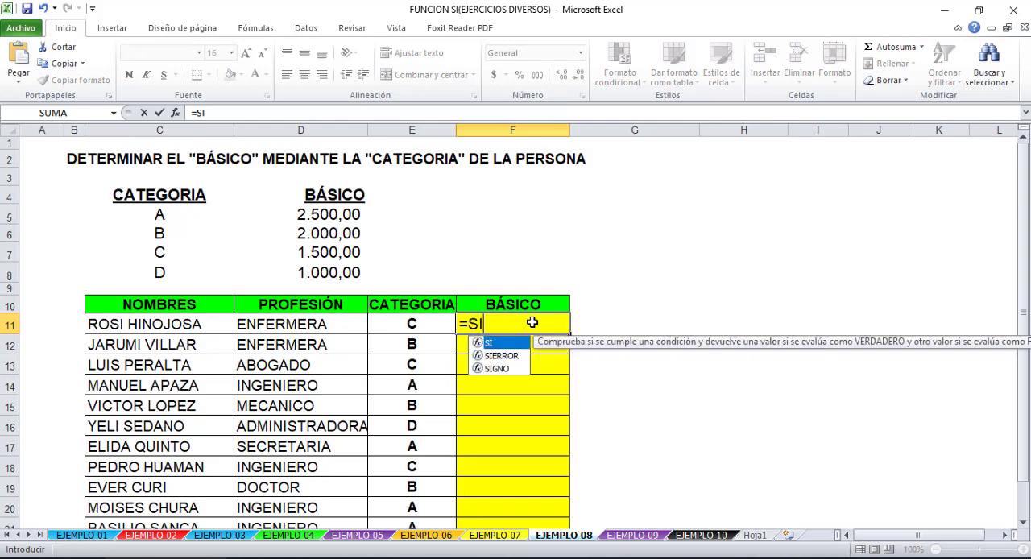
pyautogui.click(392, 320)
pyautogui.write('=')
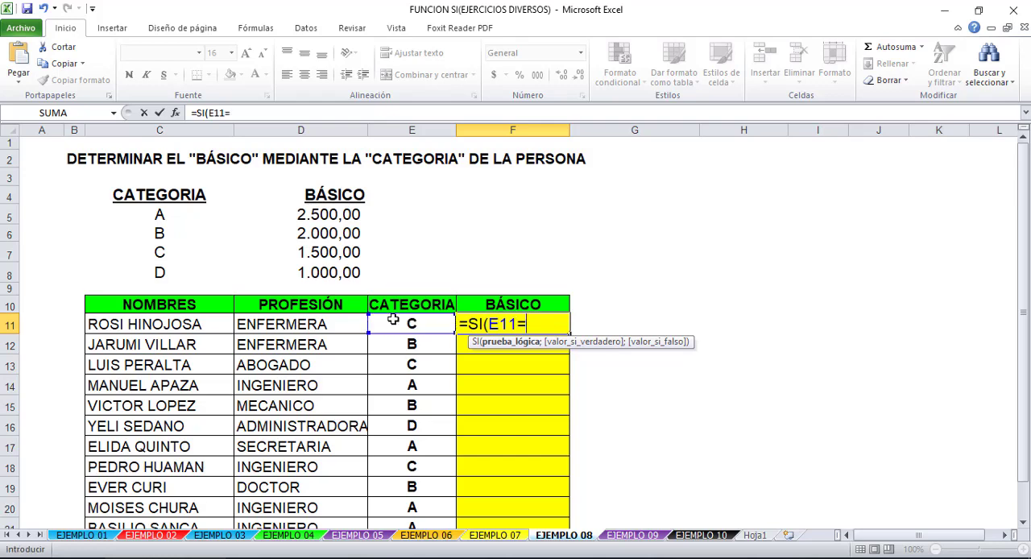
pyautogui.click(160, 214)
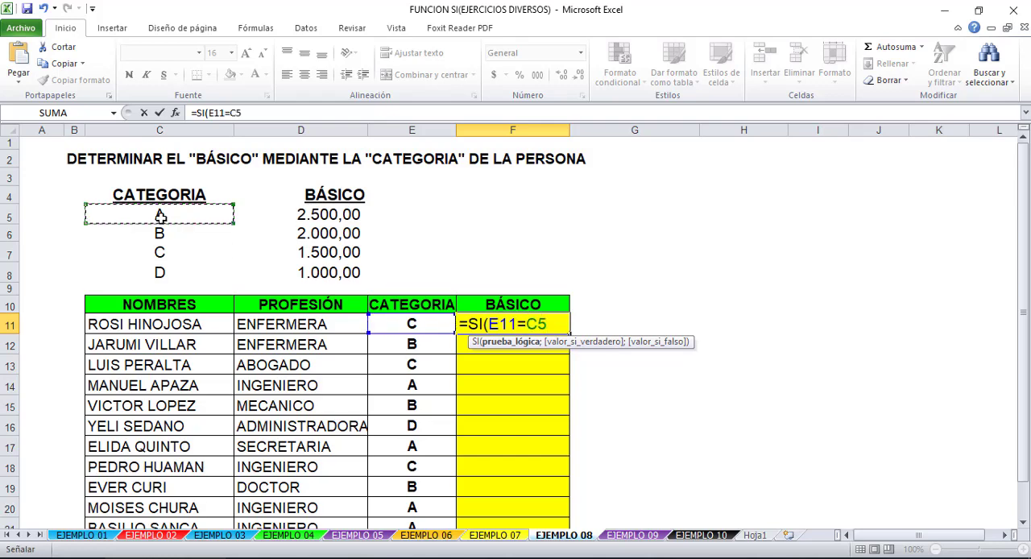
pyautogui.press('F4')
pyautogui.write('4')
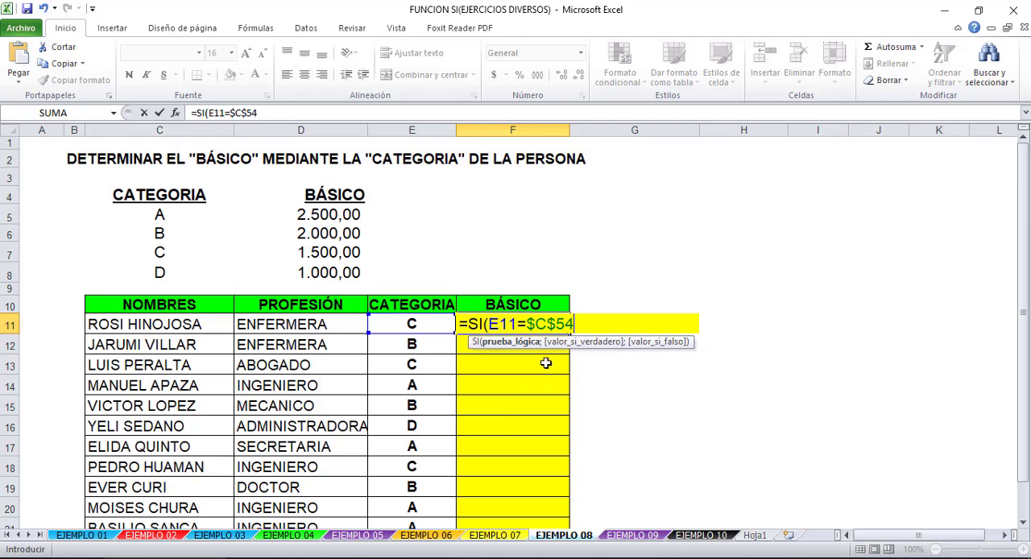
pyautogui.write(';')
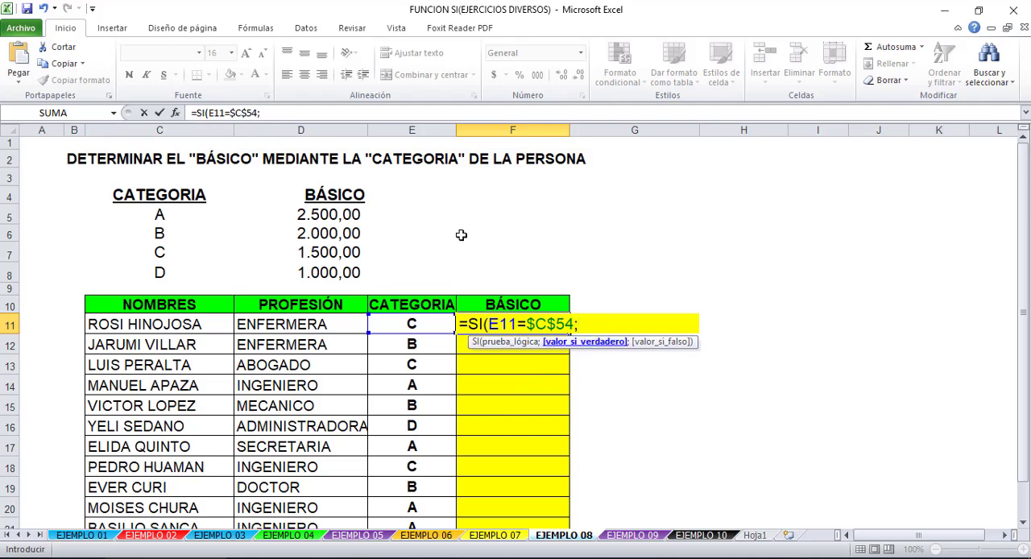
pyautogui.click(314, 214)
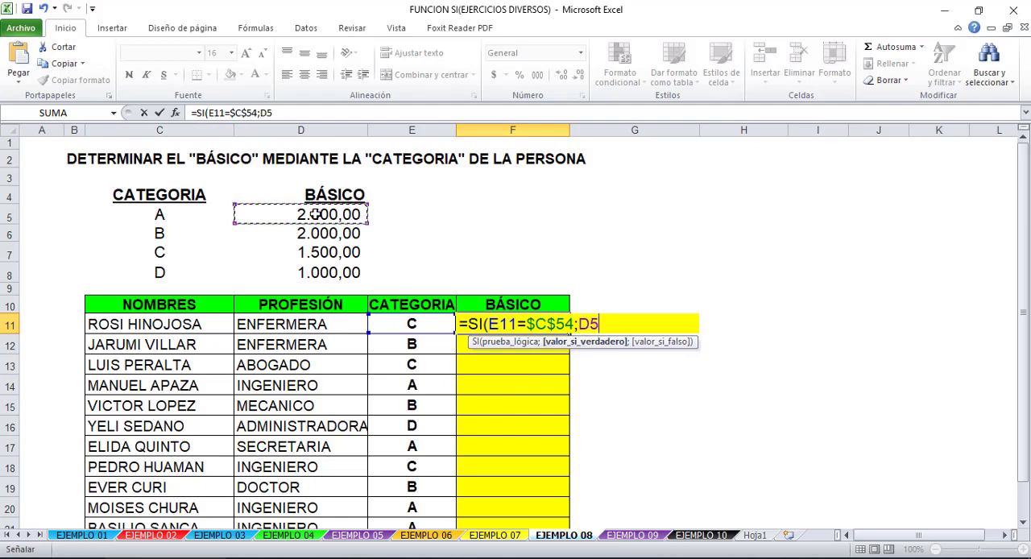
pyautogui.press('F4')
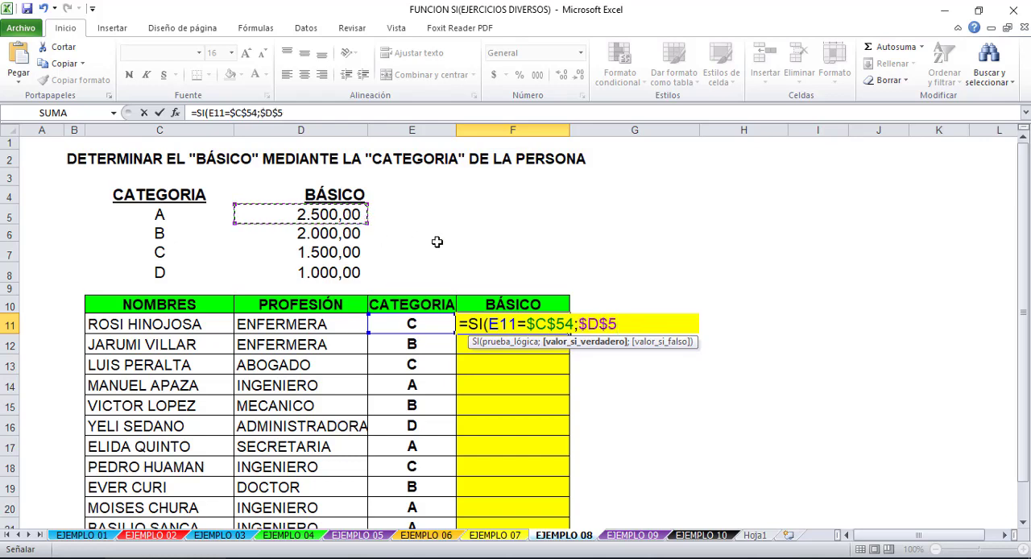
pyautogui.write(';')
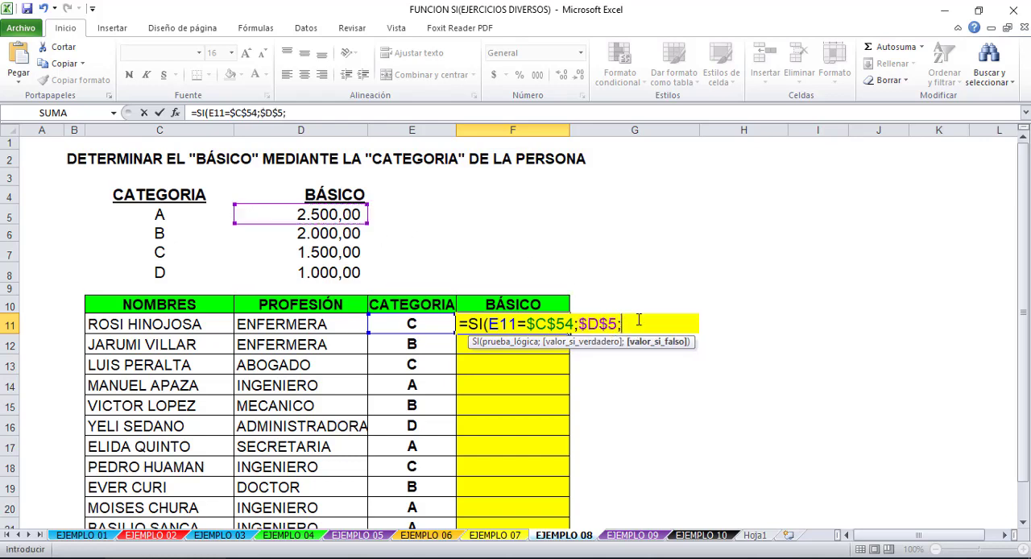
pyautogui.write('si(')
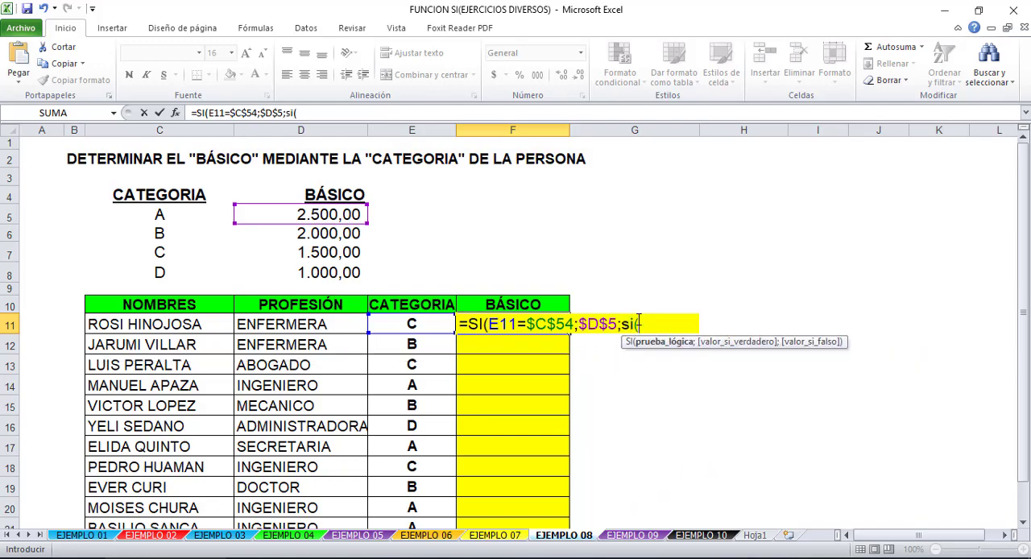
pyautogui.click(386, 323)
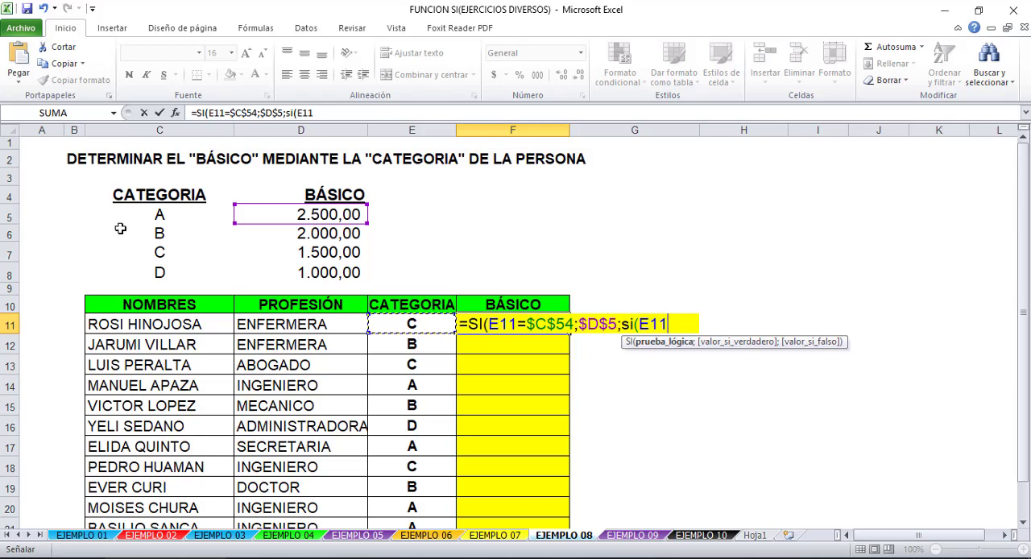
pyautogui.click(169, 231)
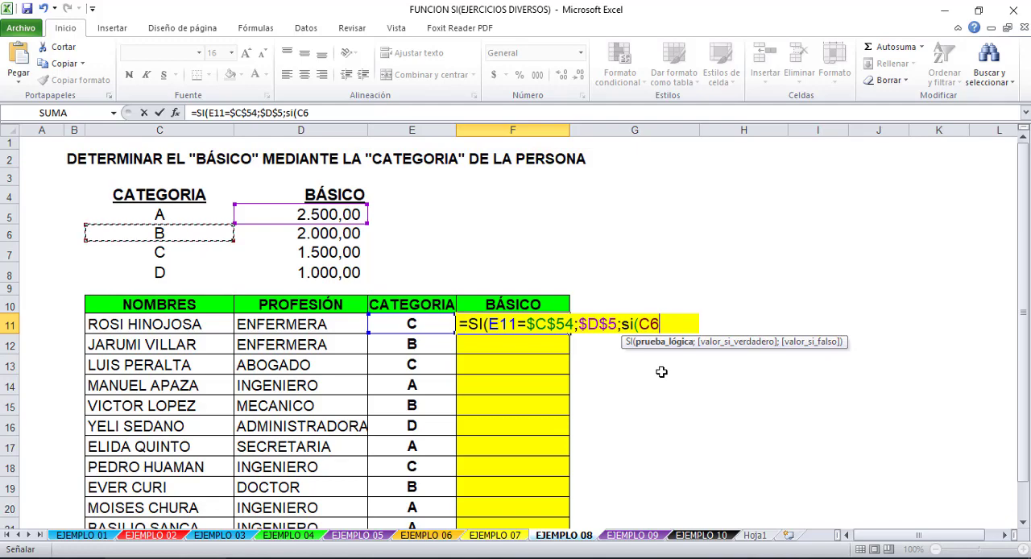
pyautogui.press('BackSpace')
pyautogui.press('BackSpace')
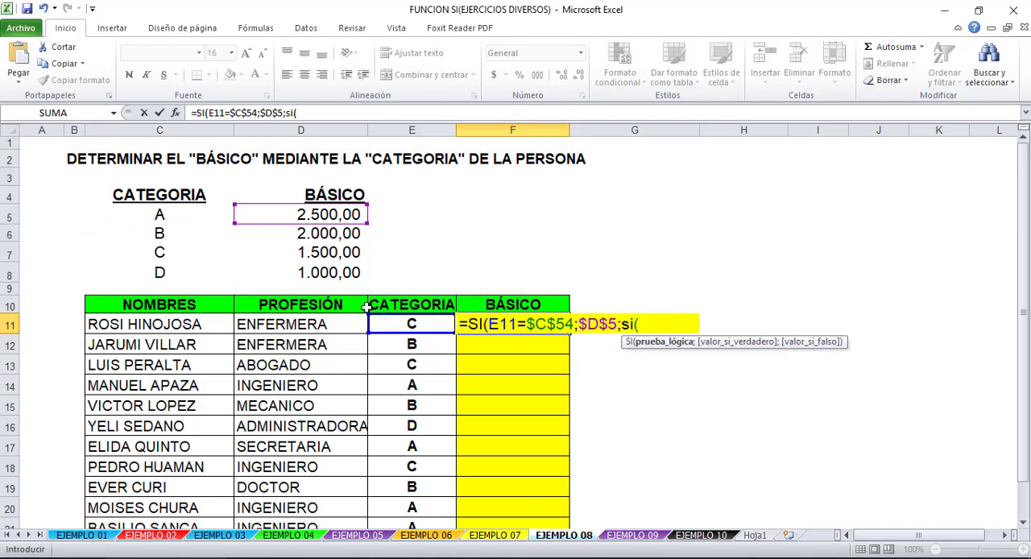
# - Fill in the nested SI in F11 with the category B test and its salary: E11=$C$6;$D$6
pyautogui.click(420, 321)
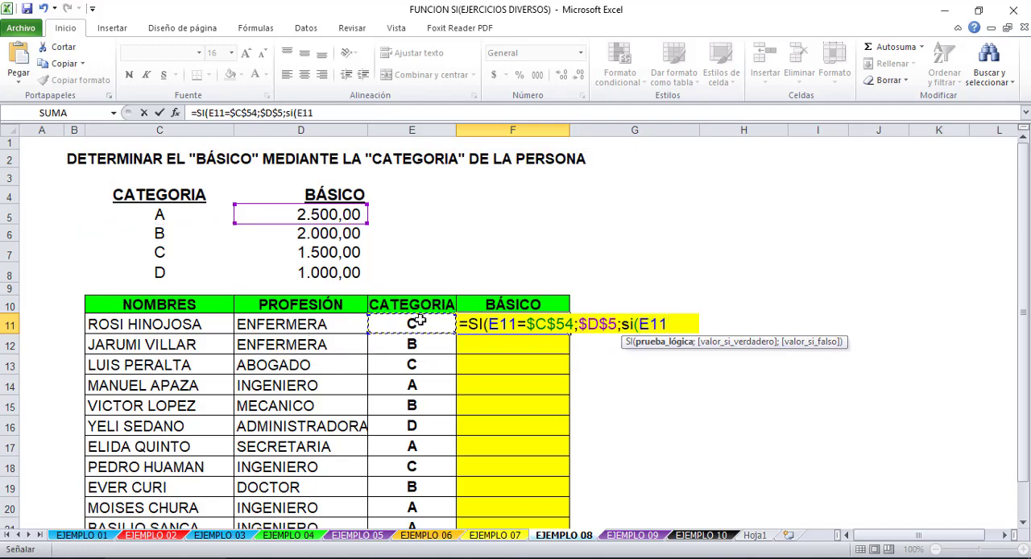
pyautogui.write('=')
pyautogui.click(176, 234)
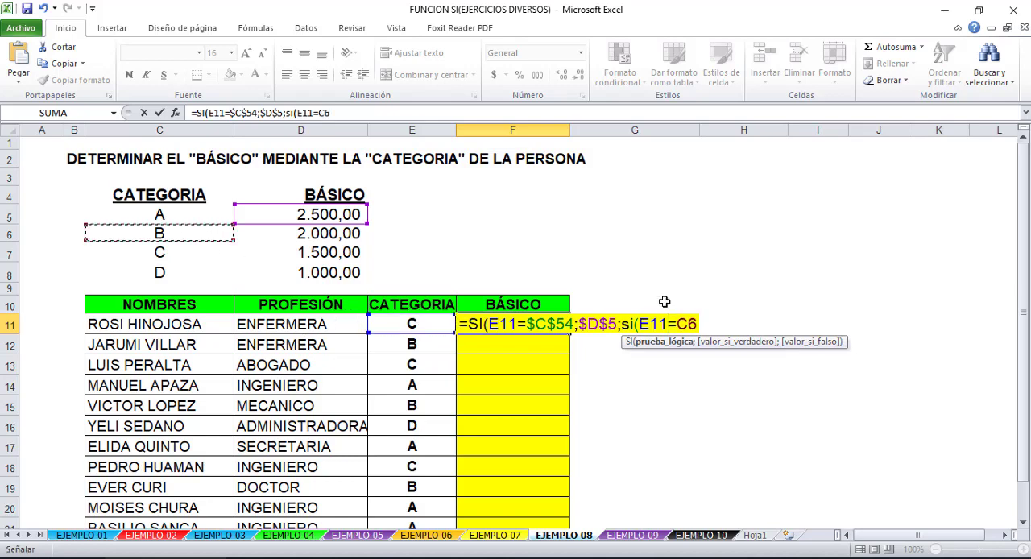
pyautogui.press('F4')
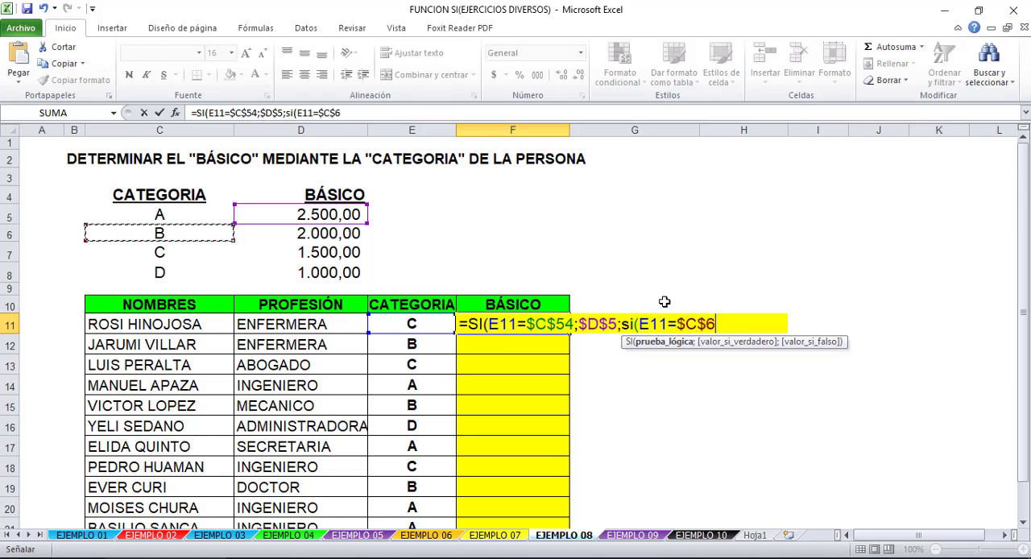
pyautogui.write(';')
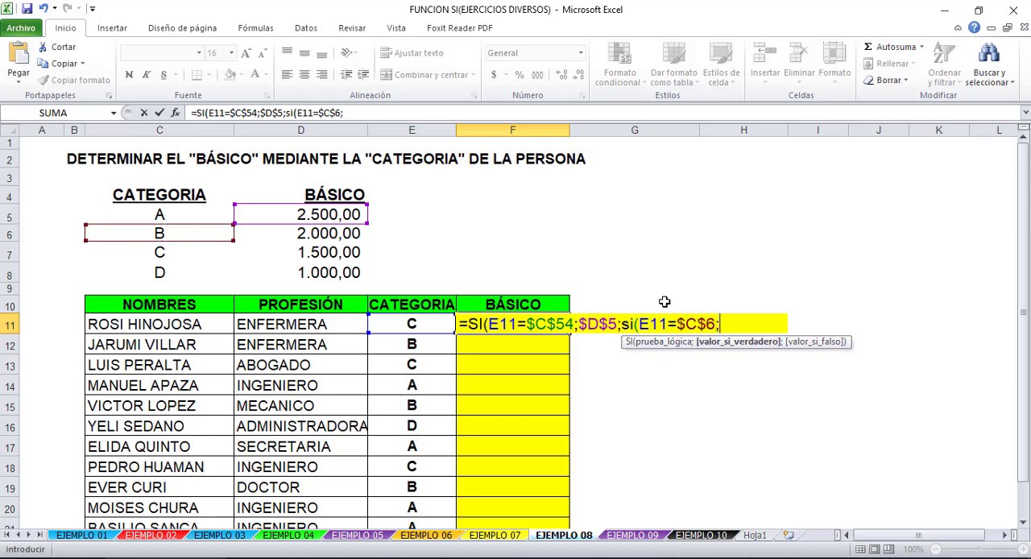
pyautogui.click(297, 235)
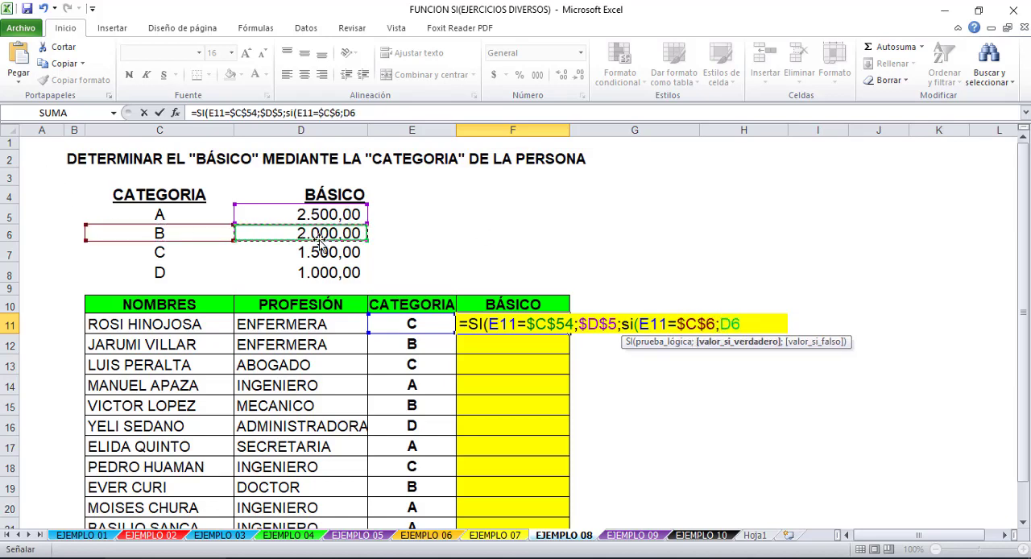
pyautogui.press('F4')
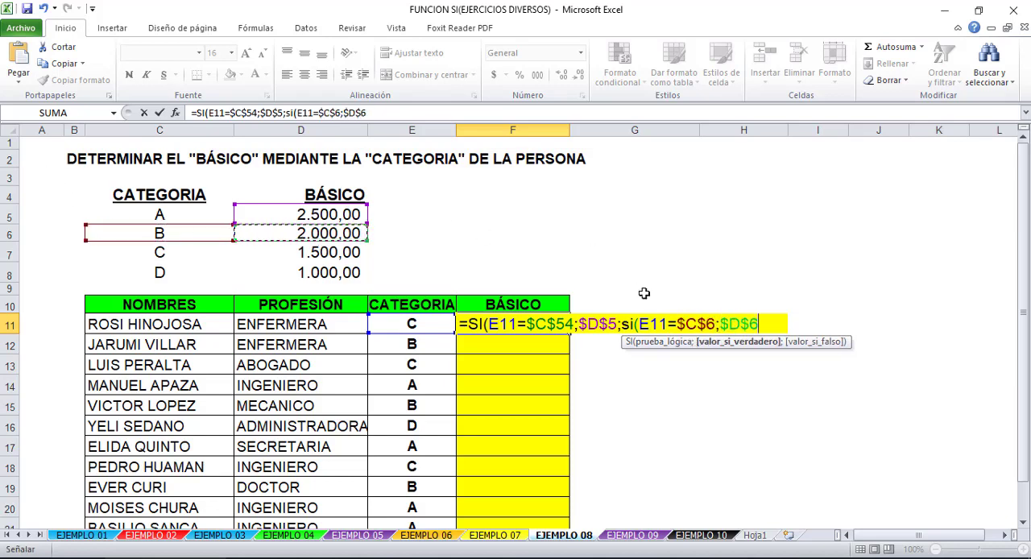
# - Correct the reference $C$54 in the first SI condition of the F11 formula to $C$5
pyautogui.click(507, 324)
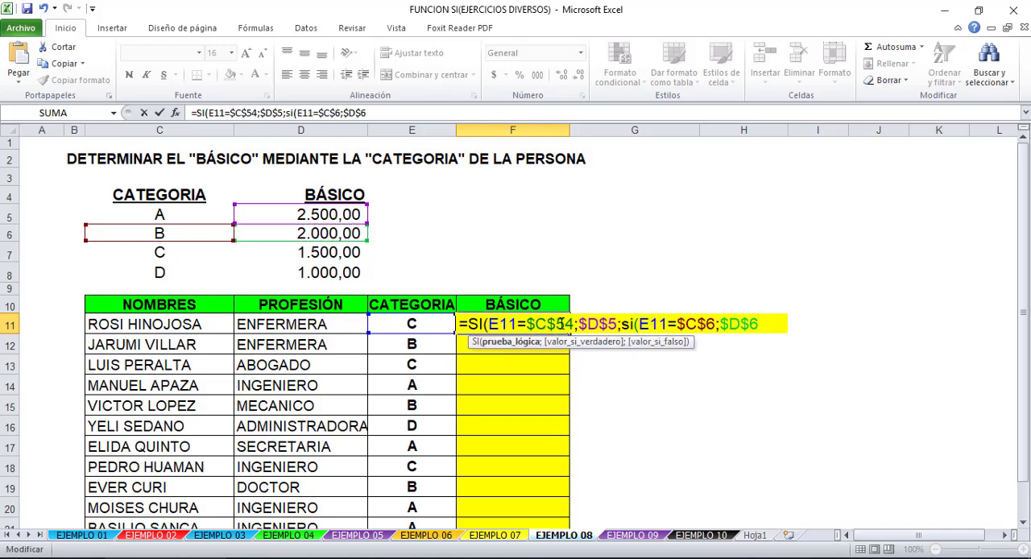
pyautogui.moveTo(568, 324); pyautogui.dragTo(574, 324)
pyautogui.press('BackSpace')
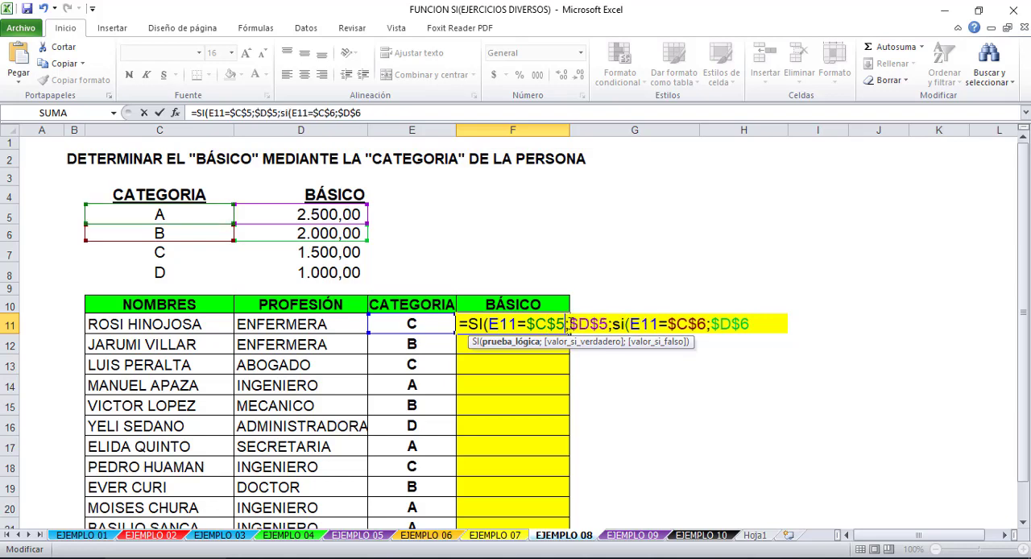
# - Add a third nested SI to the F11 formula for category C and its salary: SI(E11=$C$7;$D$7
pyautogui.click(772, 323)
pyautogui.write(';')
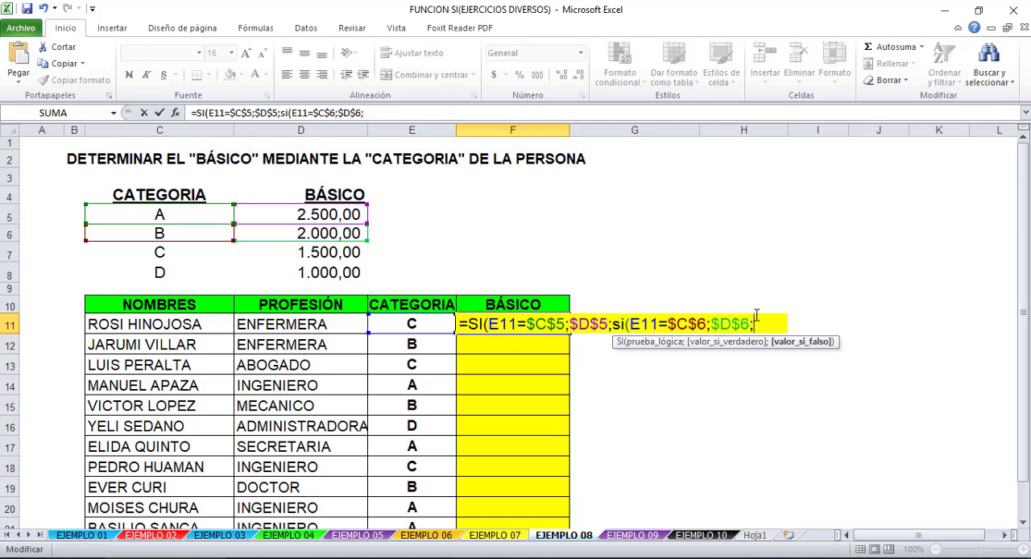
pyautogui.write('SI(')
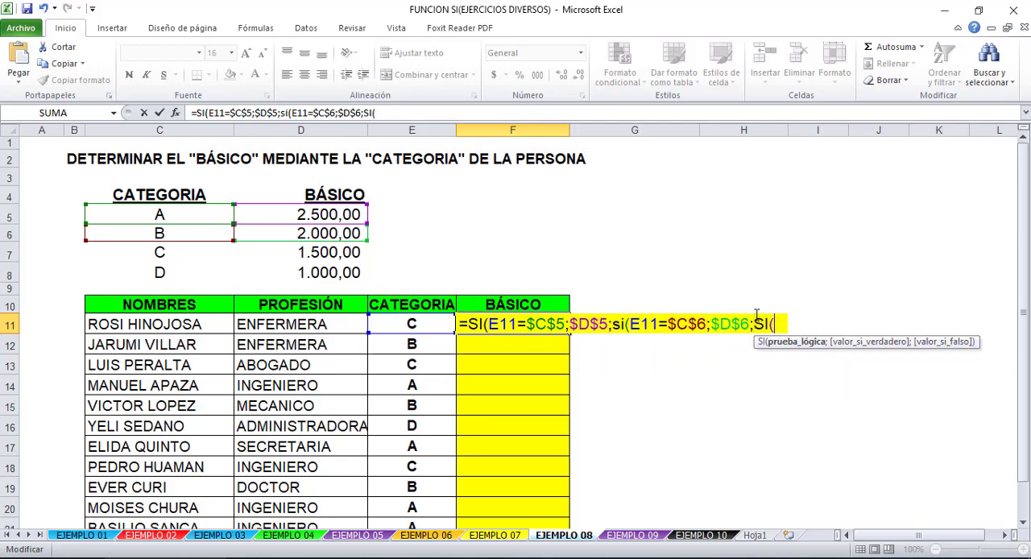
pyautogui.click(412, 324)
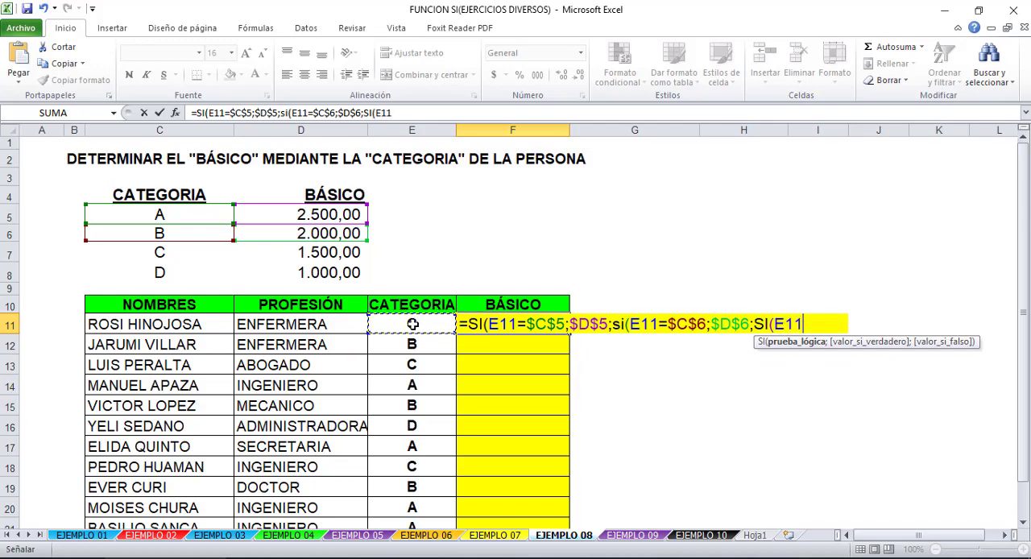
pyautogui.click(156, 253)
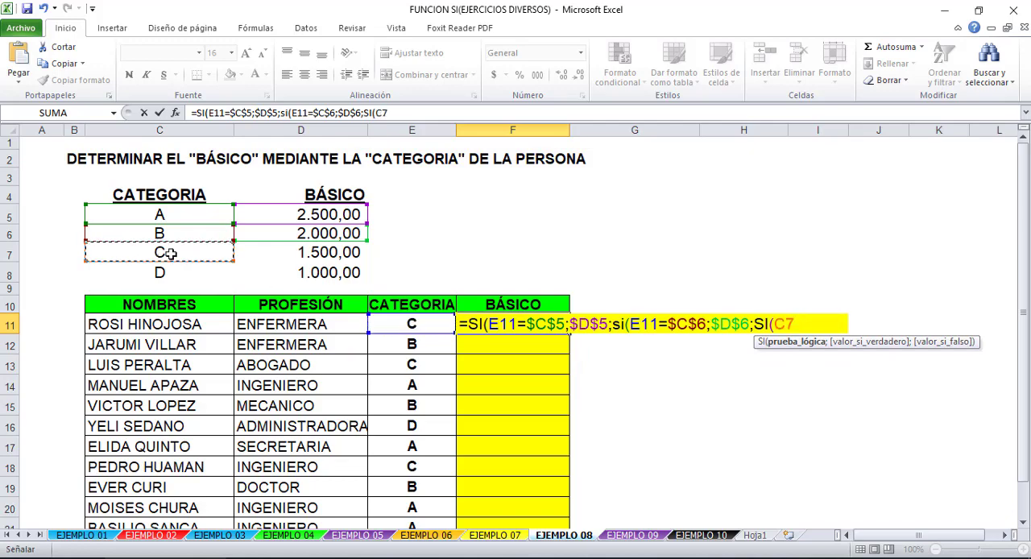
pyautogui.click(406, 325)
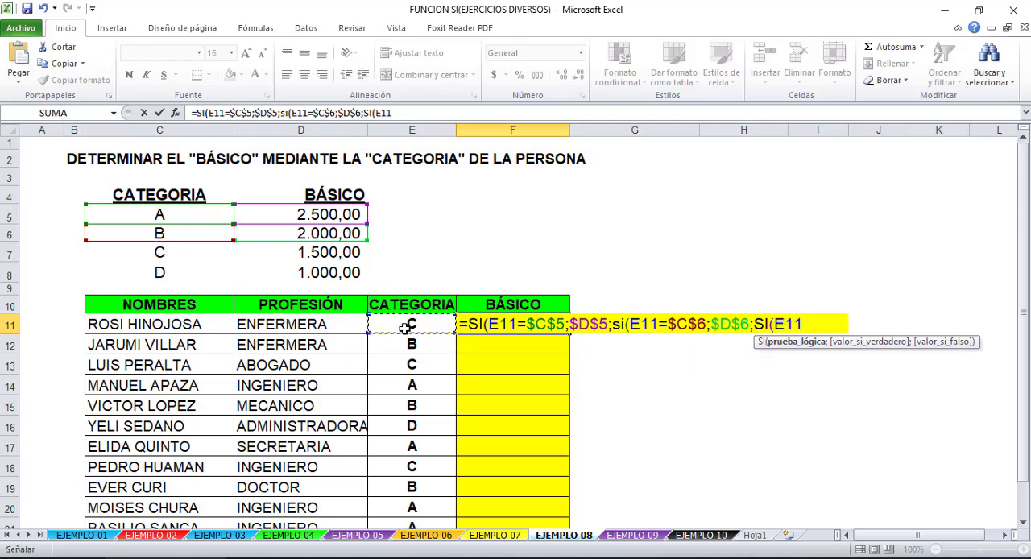
pyautogui.write('=')
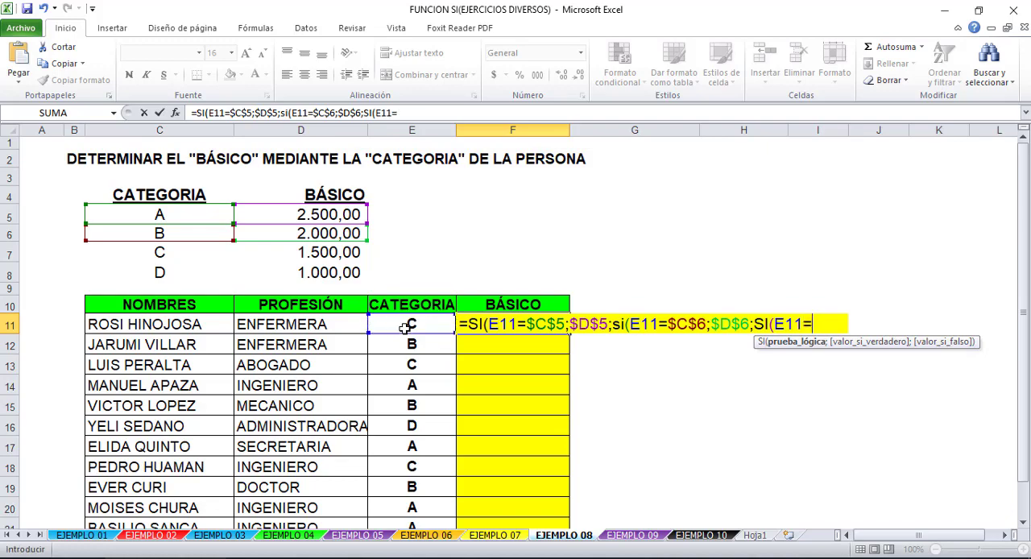
pyautogui.click(193, 253)
pyautogui.press('F4')
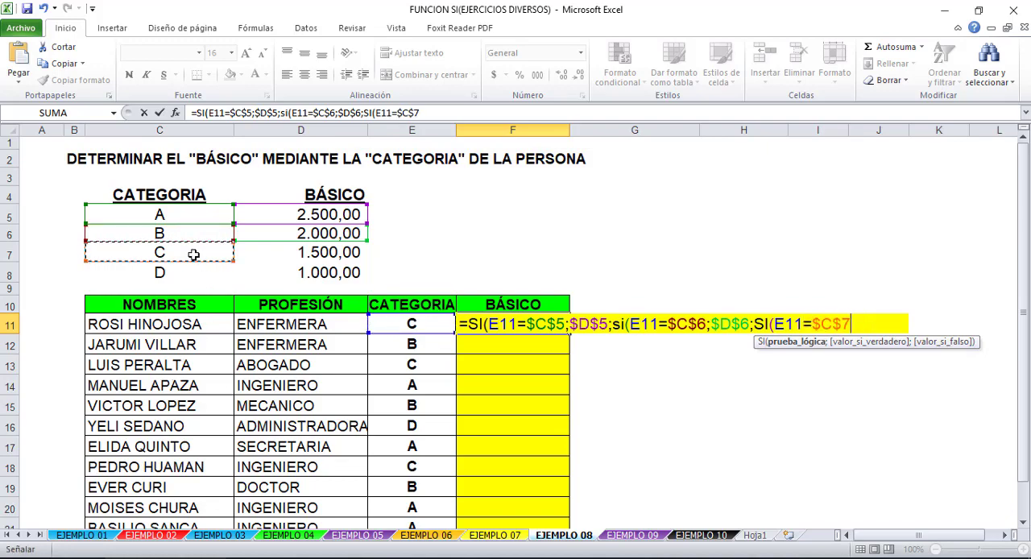
pyautogui.write(';')
pyautogui.click(291, 251)
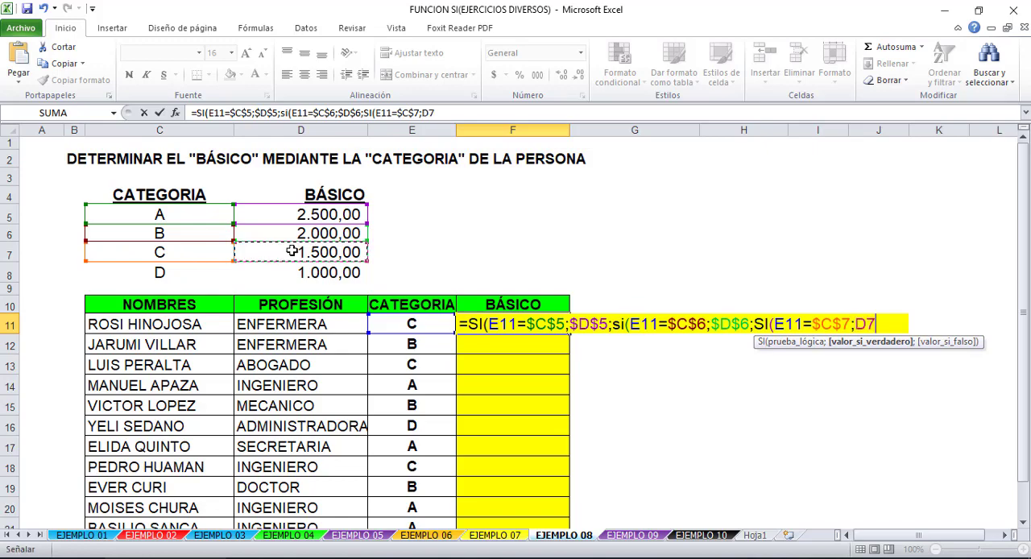
pyautogui.press('F4')
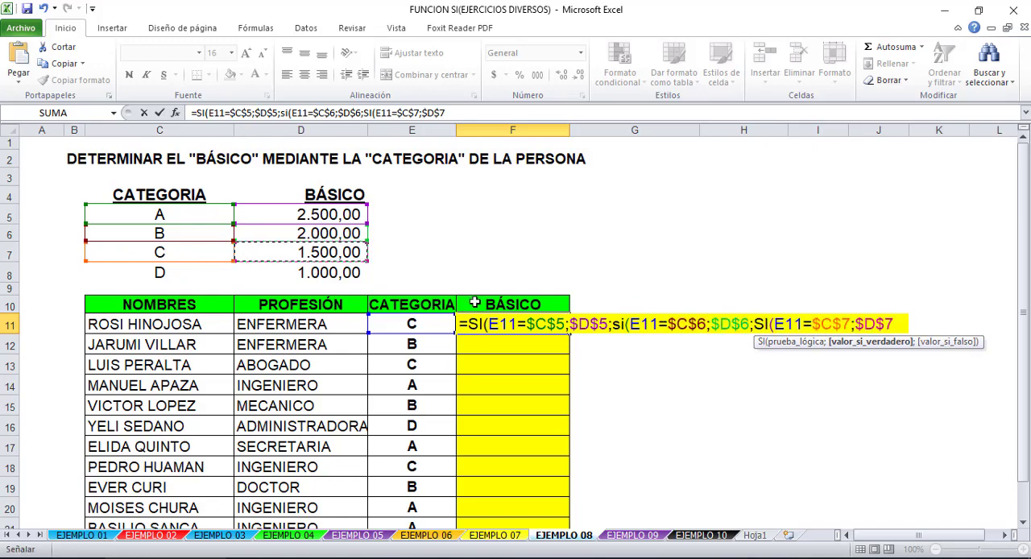
# - Nest a fourth SI in the F11 formula with the category D test E11=$C$8, using an absolute reference
pyautogui.write(';')
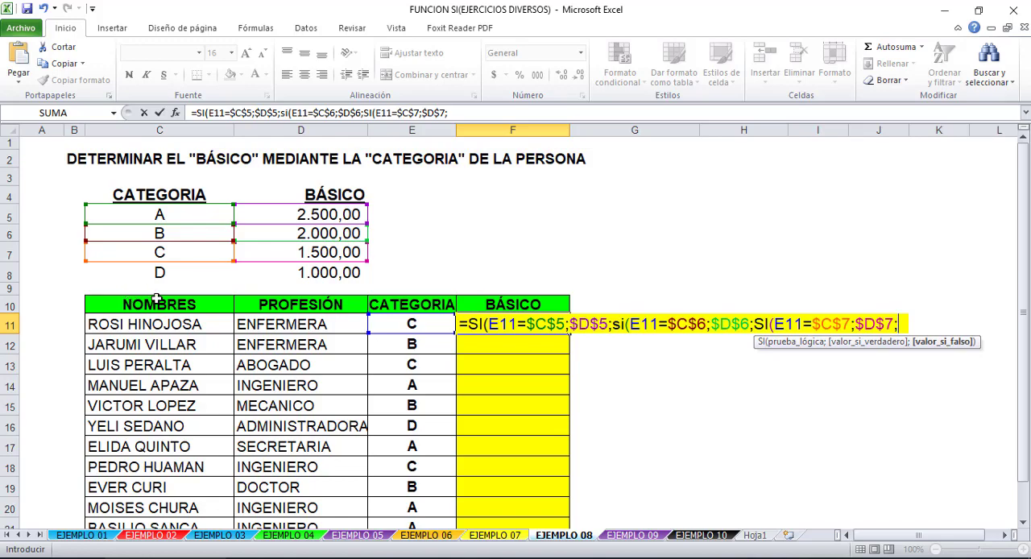
pyautogui.write('SI(')
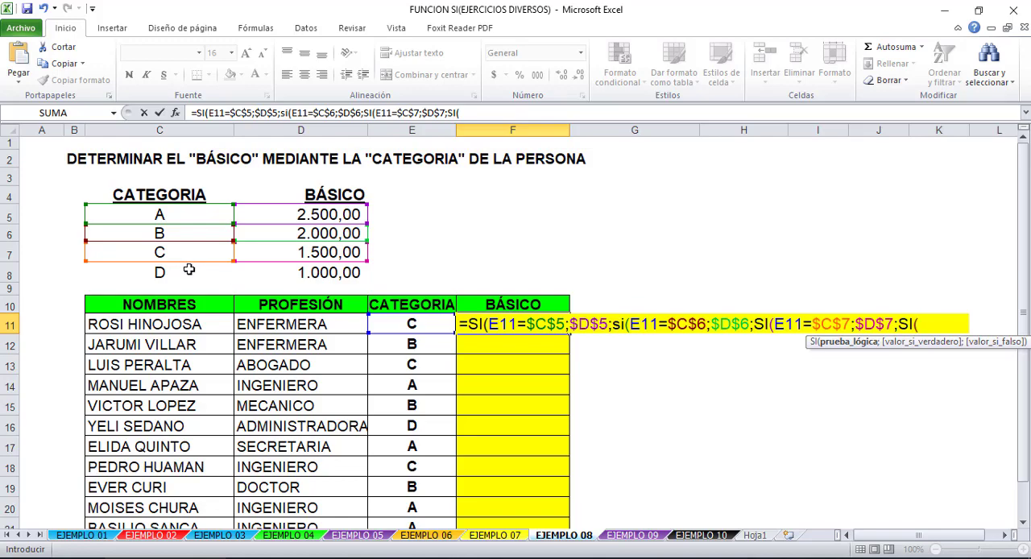
pyautogui.click(424, 324)
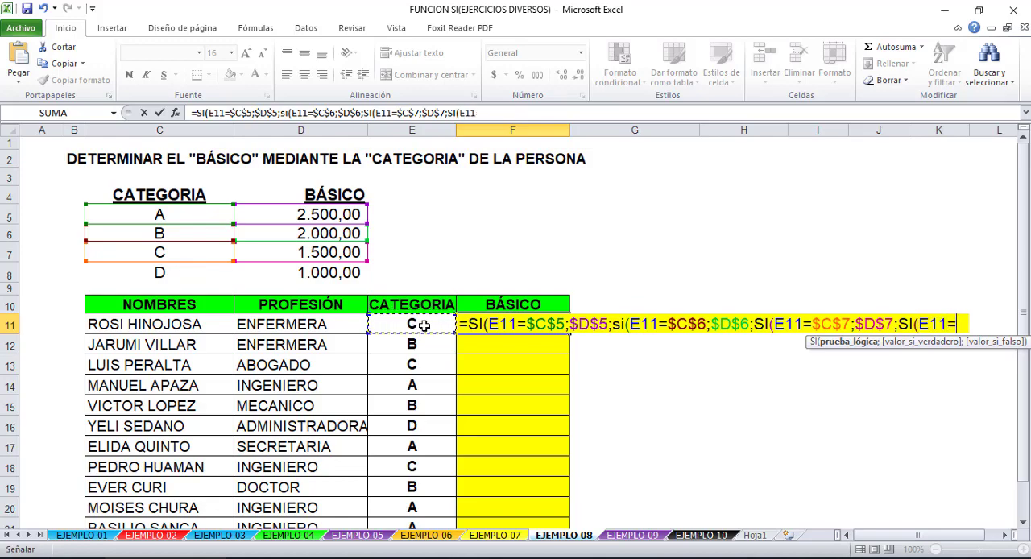
pyautogui.click(185, 268)
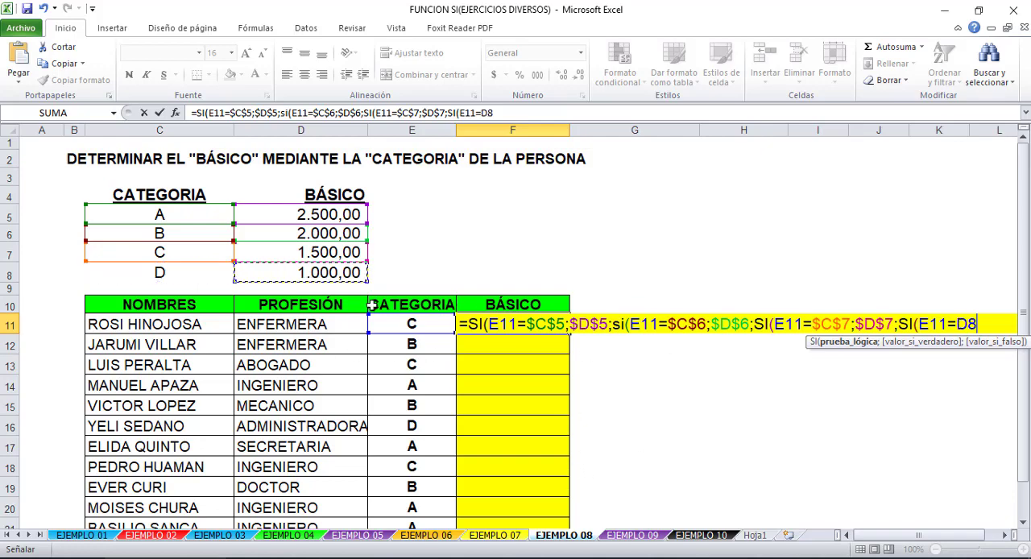
pyautogui.click(397, 326)
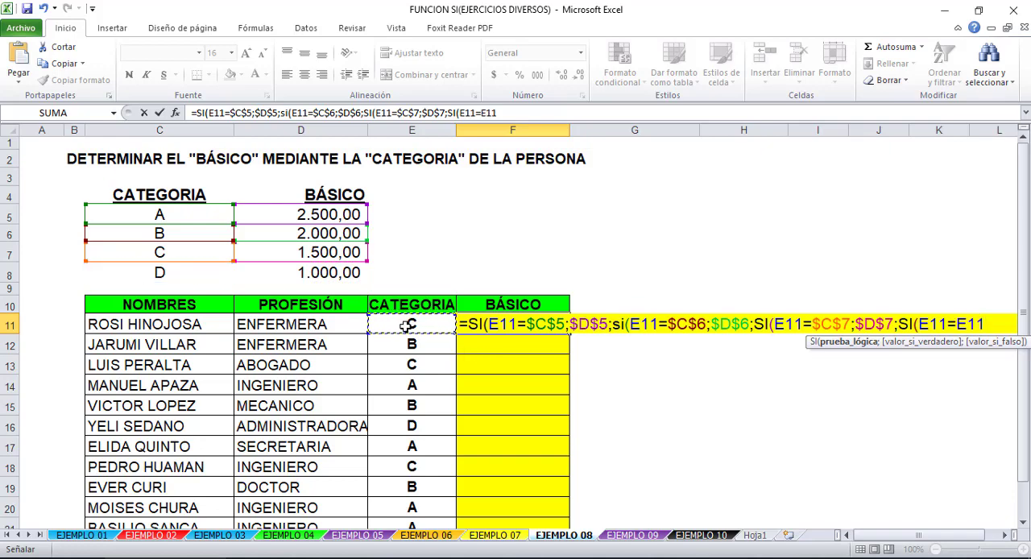
pyautogui.write('=')
pyautogui.press('BackSpace')
pyautogui.press('BackSpace')
pyautogui.press('BackSpace')
pyautogui.press('BackSpace')
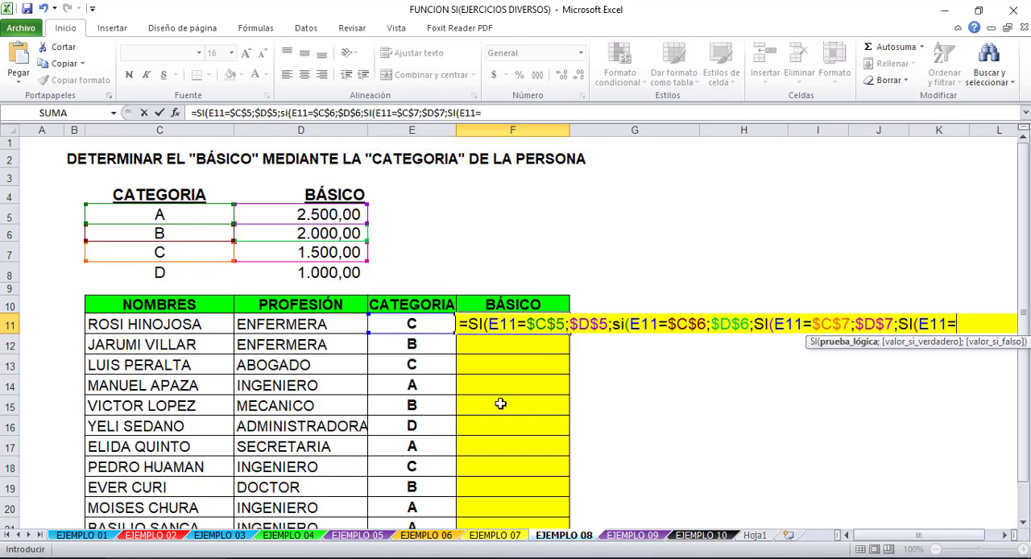
pyautogui.click(198, 272)
pyautogui.press('F4')
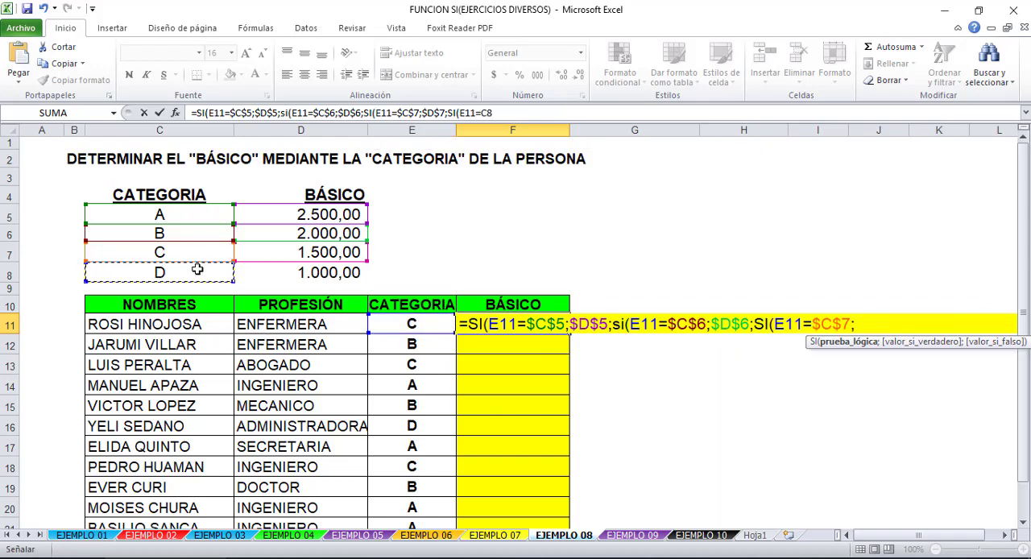
# - Complete the F11 formula with $D$8 as the true value and "" as the false value, accepting the proposed parenthesis correction
pyautogui.write(';')
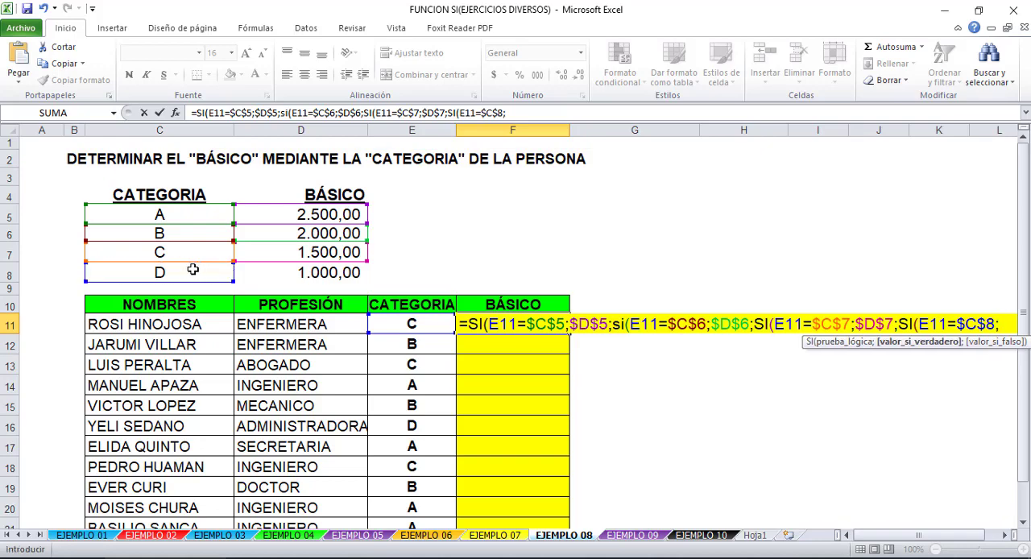
pyautogui.click(302, 268)
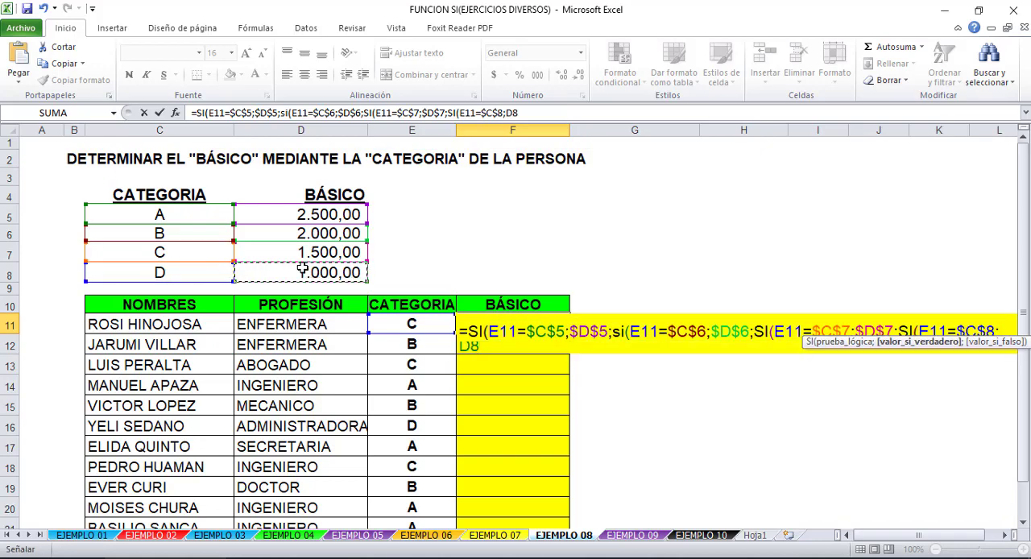
pyautogui.press('F4')
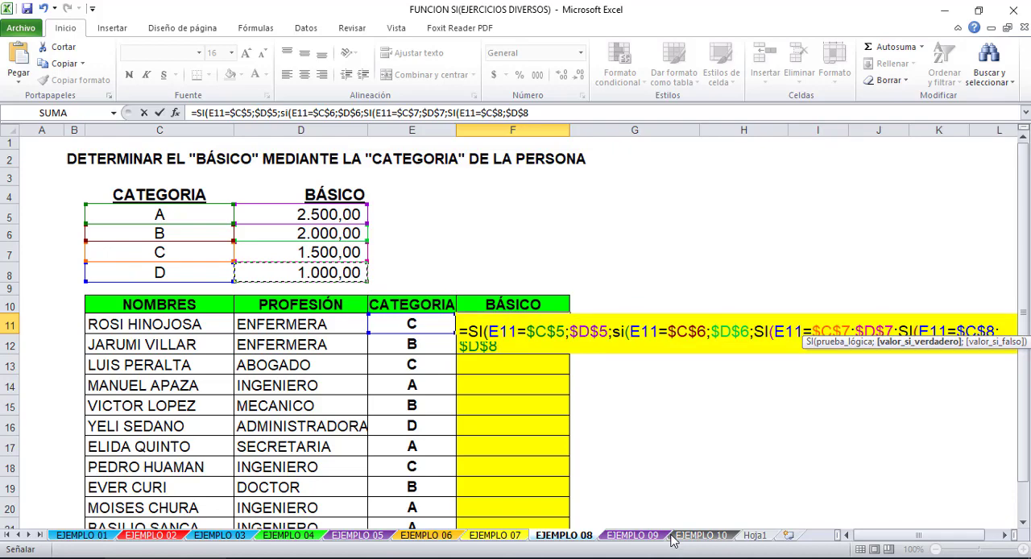
pyautogui.write(';""')
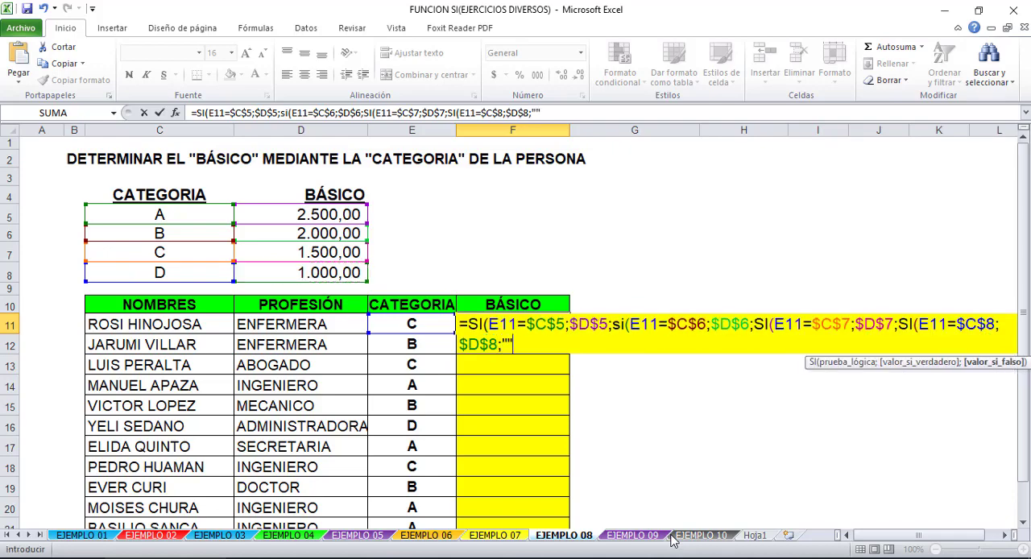
pyautogui.write(')')
pyautogui.press('Return')
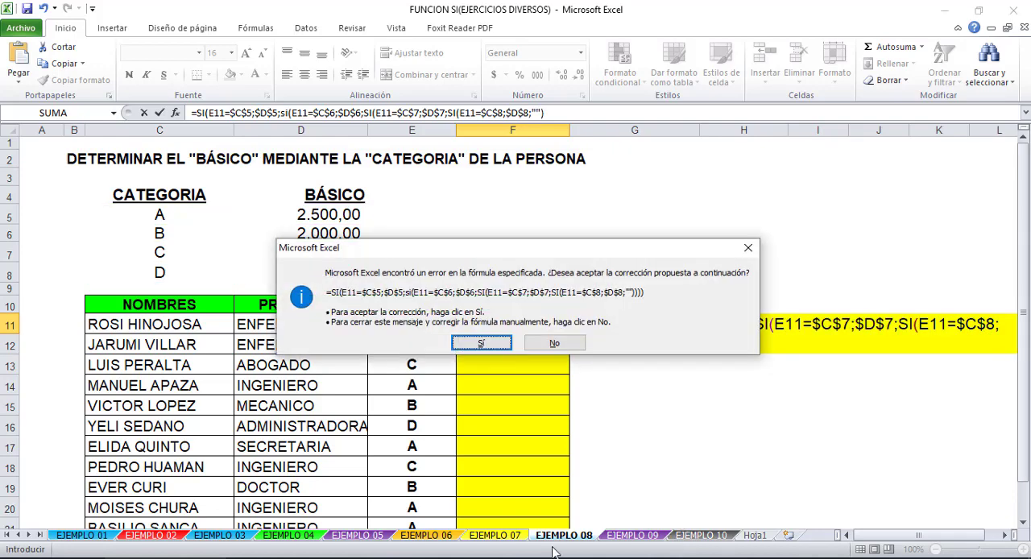
pyautogui.click(496, 349)
# - Fill the F11 formula down the BÁSICO column and review it against category A and its salary in the table
pyautogui.click(520, 323)
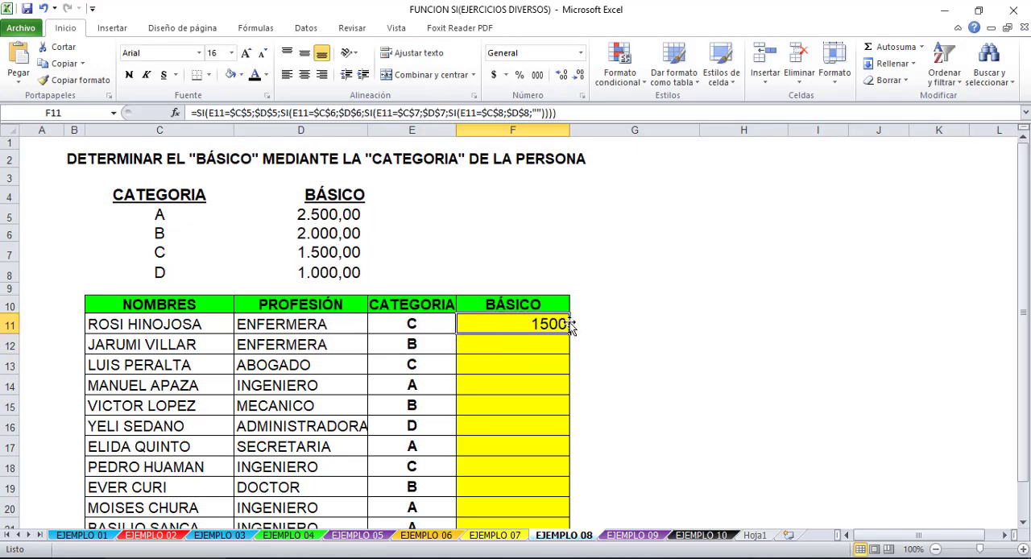
pyautogui.moveTo(570, 332); pyautogui.dragTo(555, 500)
pyautogui.scroll(1, 384, 231)
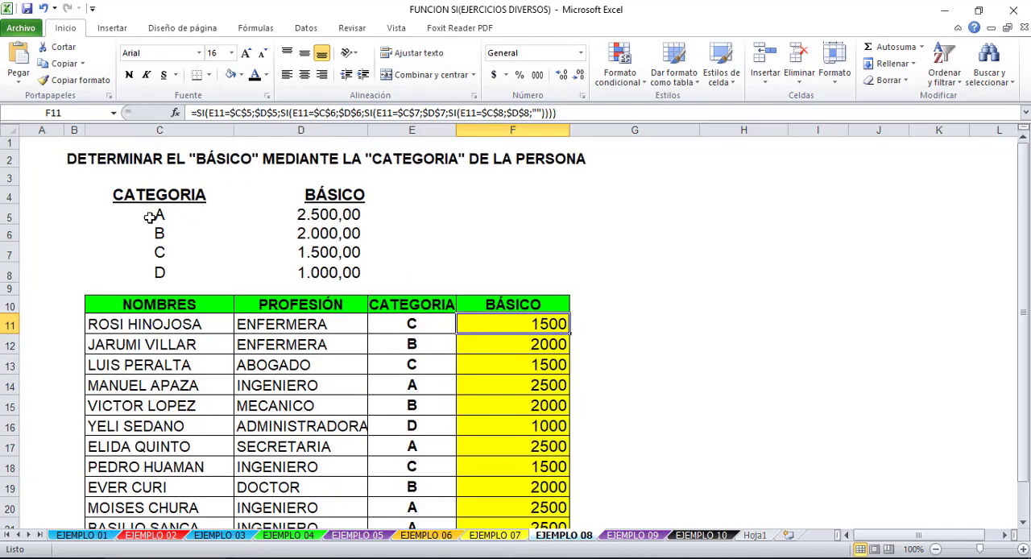
pyautogui.click(175, 219)
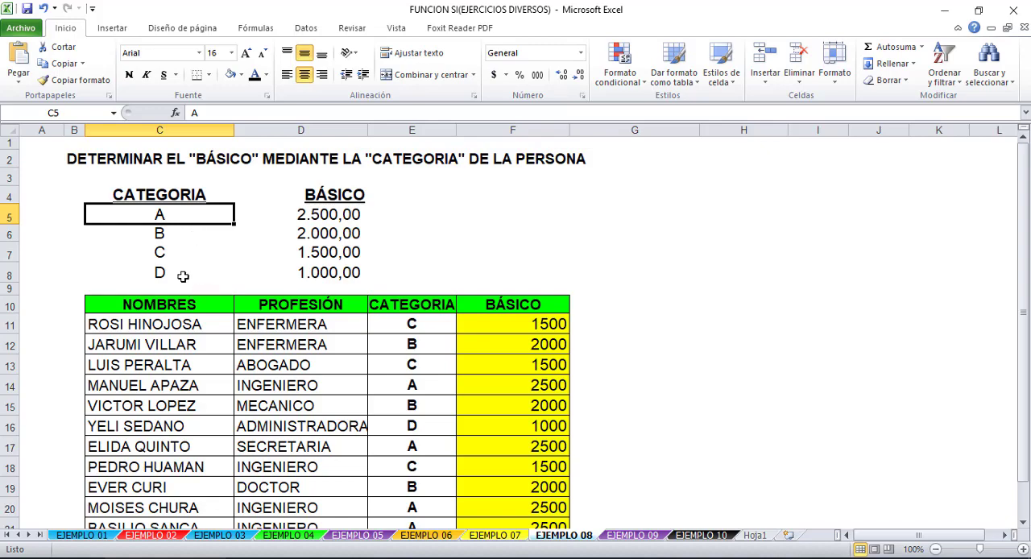
pyautogui.click(314, 216)
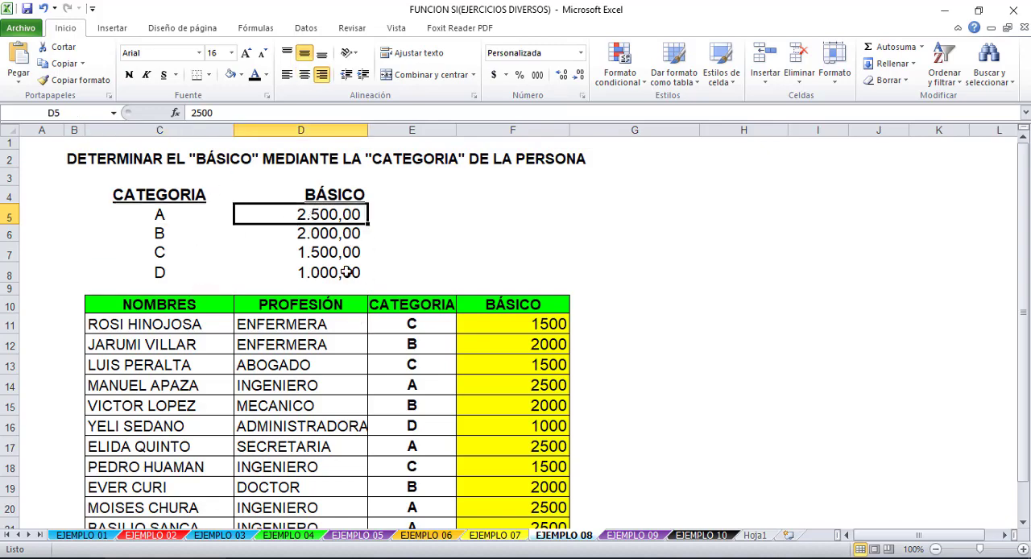
pyautogui.click(542, 323)
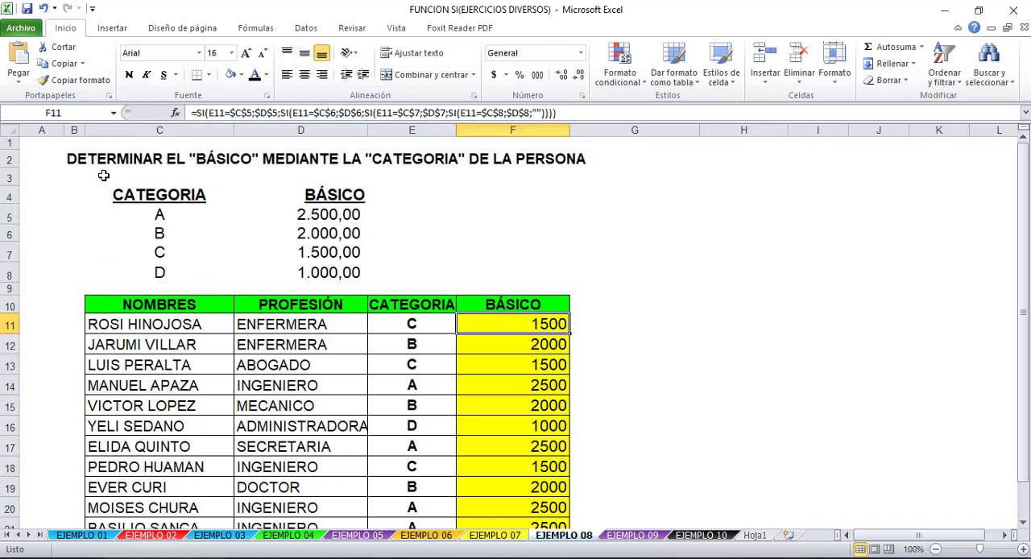
# - Begin an alternative formula in G11 with literal values instead of table references: =SI(E11="C";2500;
pyautogui.click(591, 316)
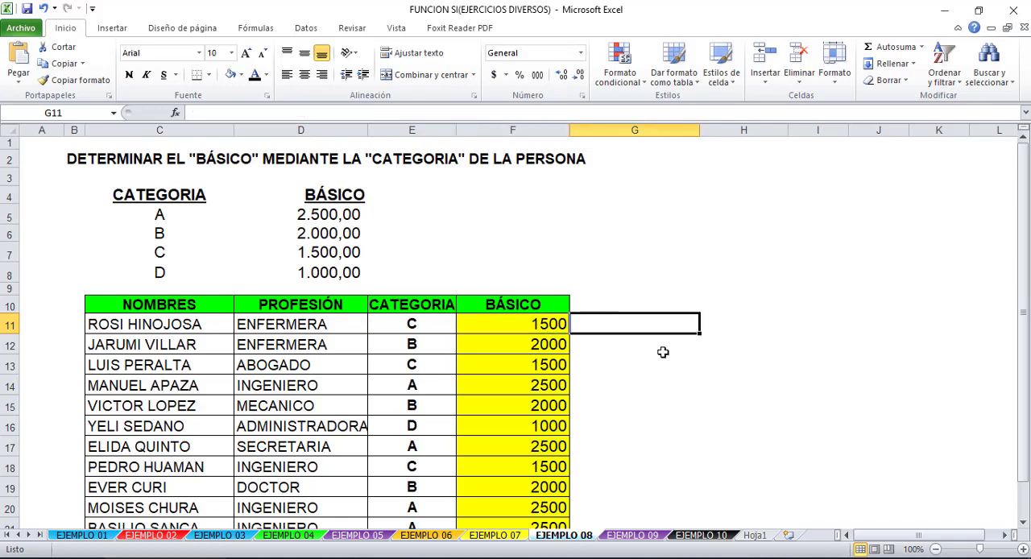
pyautogui.write('=SI')
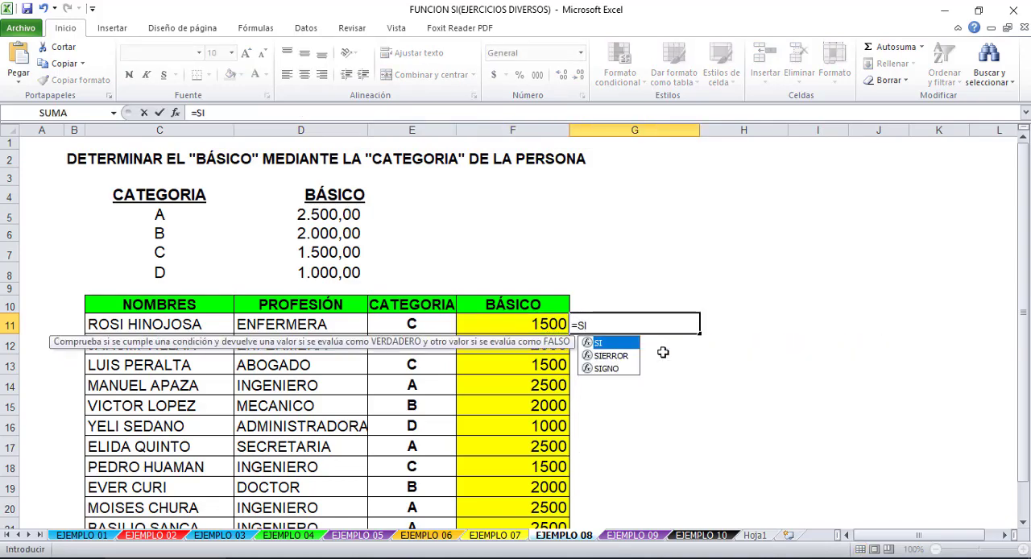
pyautogui.write('(')
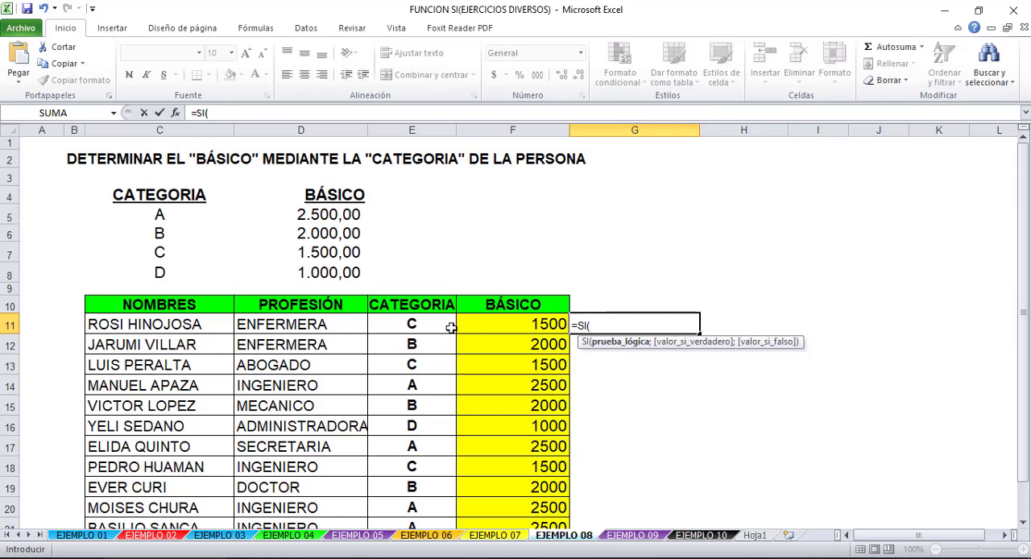
pyautogui.click(398, 323)
pyautogui.write('="C')
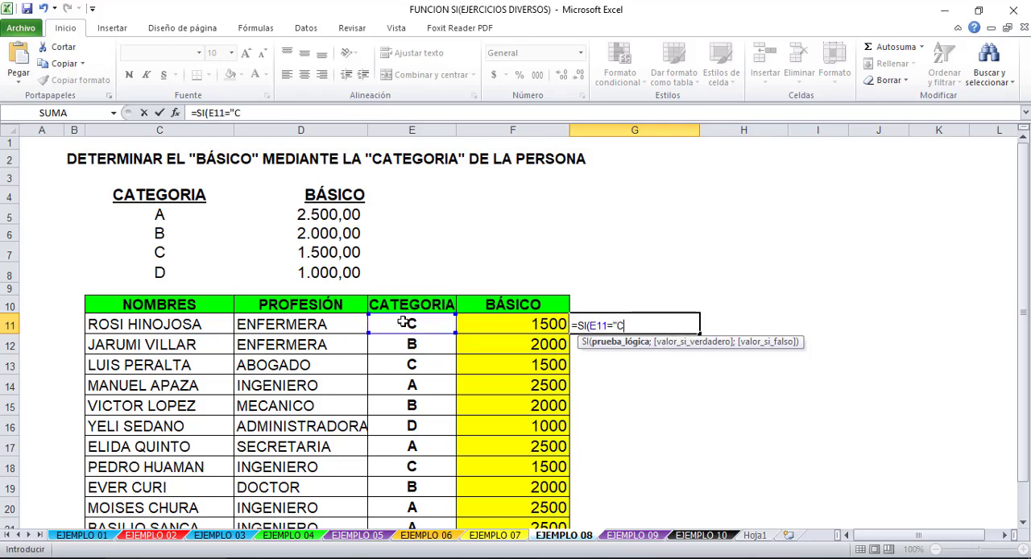
pyautogui.write('";2500')
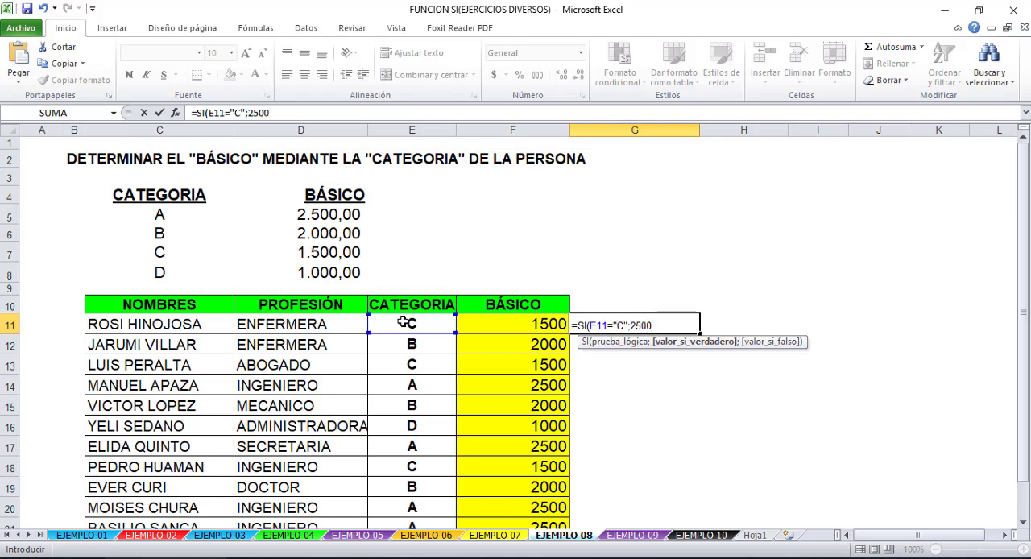
pyautogui.write(';')
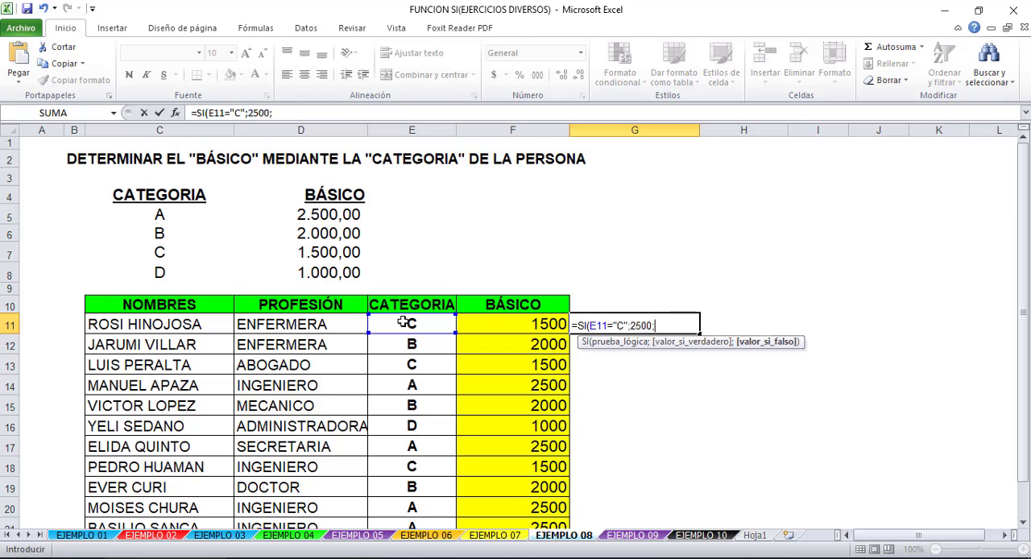
# - Copy the SI fragment in the G11 formula as a second nested SI, adapting it to E11="B" with 2000 as the true value
pyautogui.moveTo(656, 325); pyautogui.dragTo(578, 325)
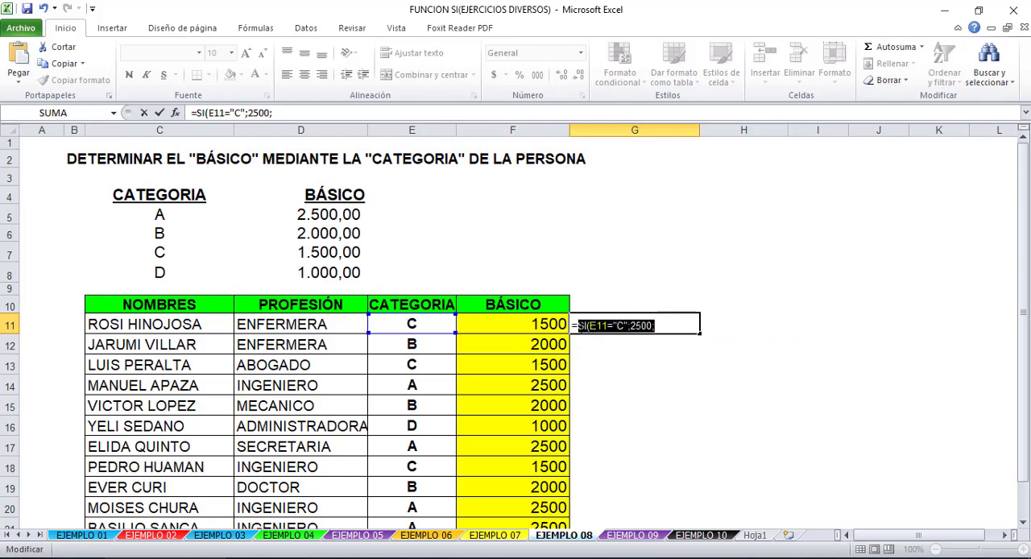
pyautogui.hotkey('ctrl', 'c')
pyautogui.click(660, 325)
pyautogui.hotkey('ctrl', 'v')
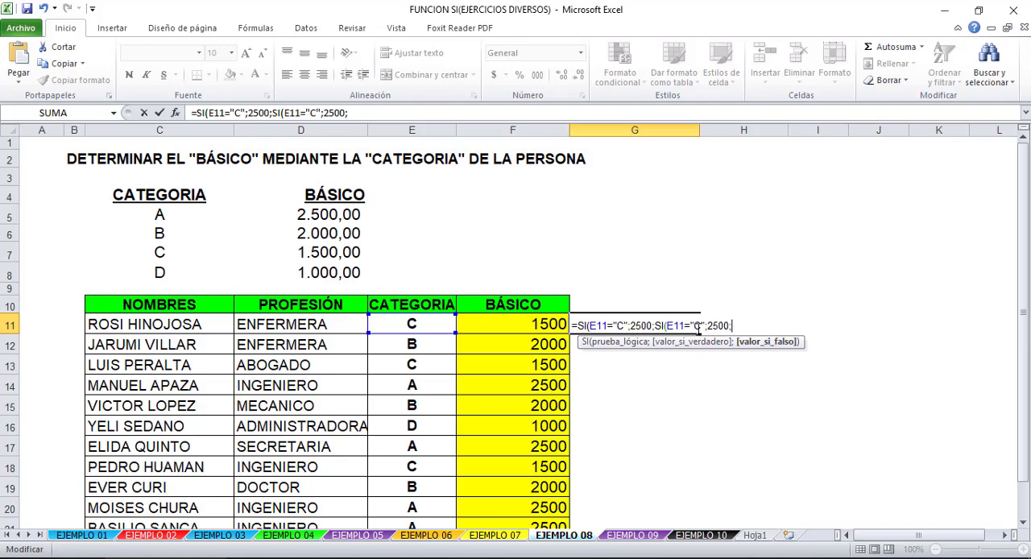
pyautogui.write('B')
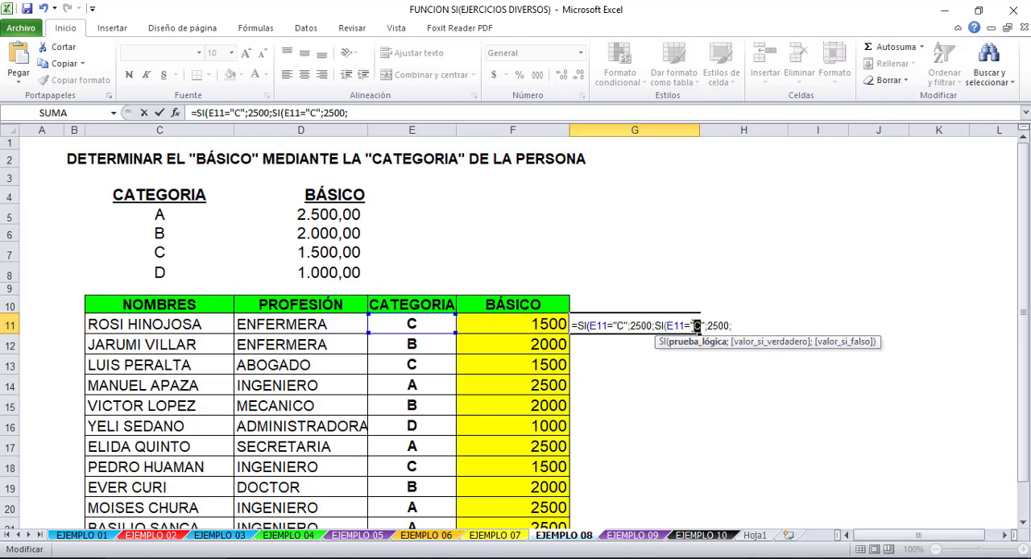
pyautogui.moveTo(712, 325); pyautogui.dragTo(717, 325)
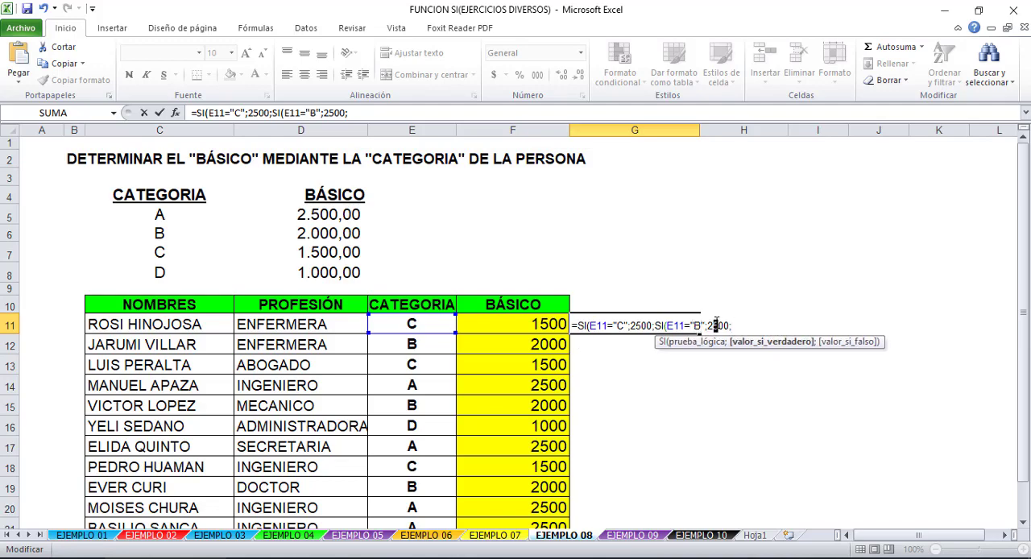
pyautogui.write('0')
pyautogui.click(746, 325)
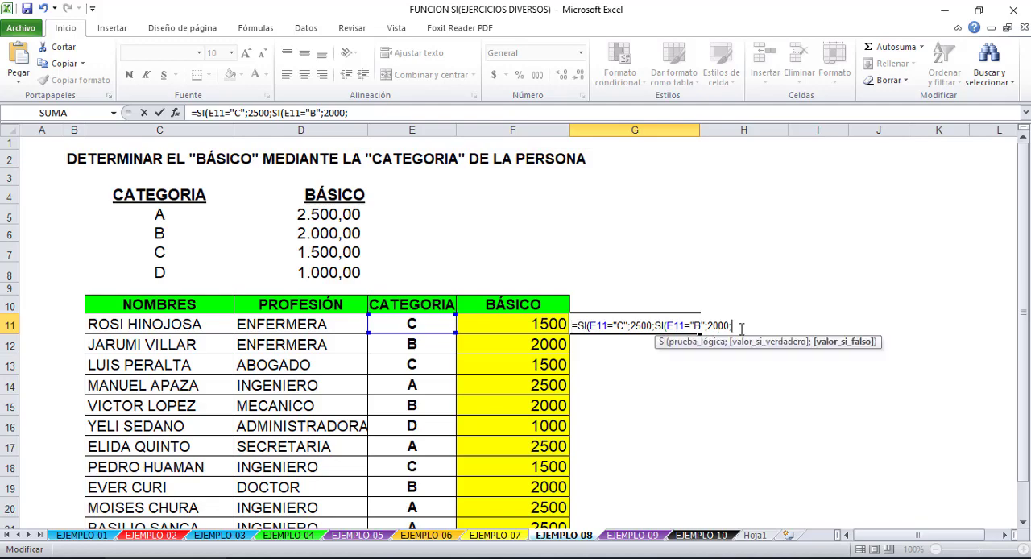
# - Nest a third SI in G11 for E11="C" with 1500, and correct the first SI's test to E11="A"
pyautogui.hotkey('ctrl', 'v')
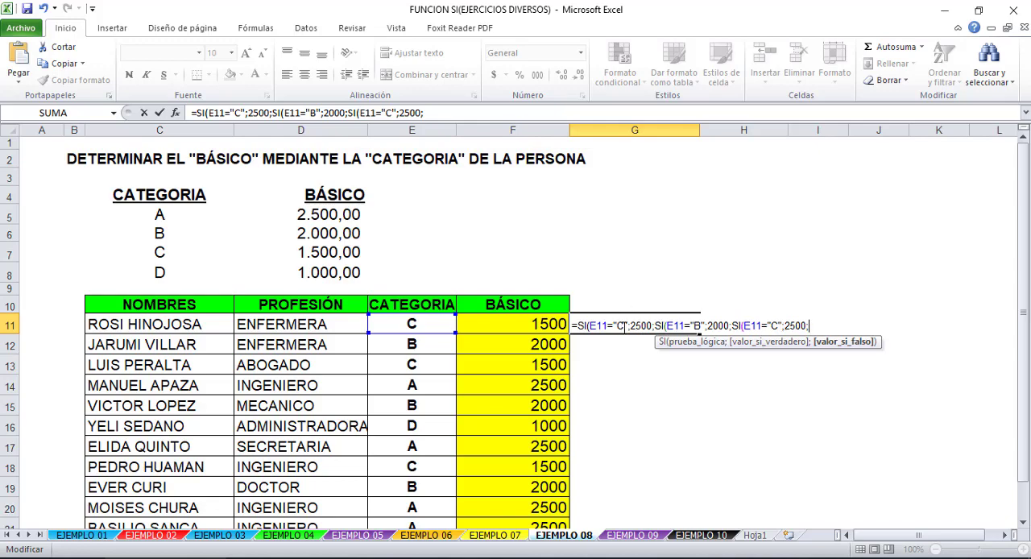
pyautogui.write('A')
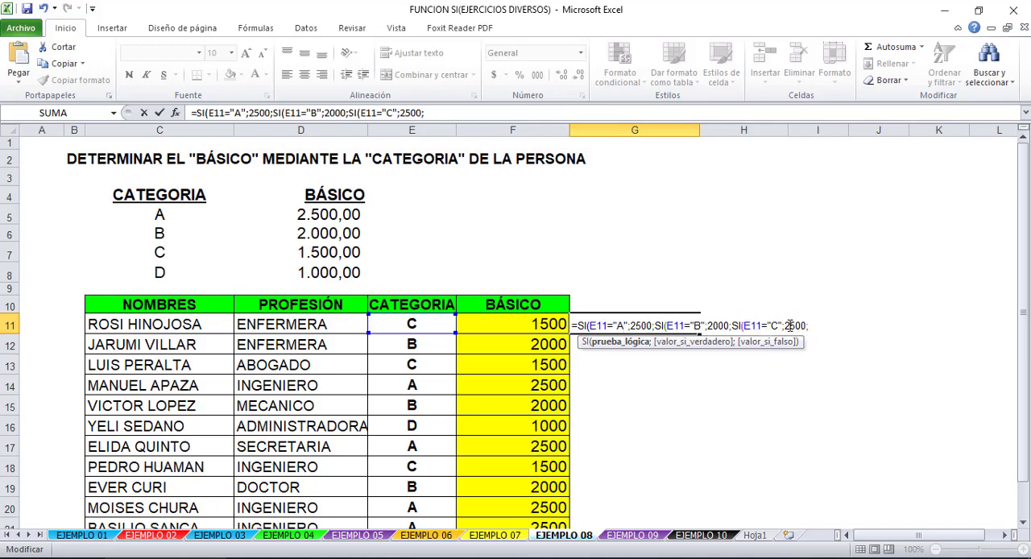
pyautogui.click(787, 325)
pyautogui.press('Delete')
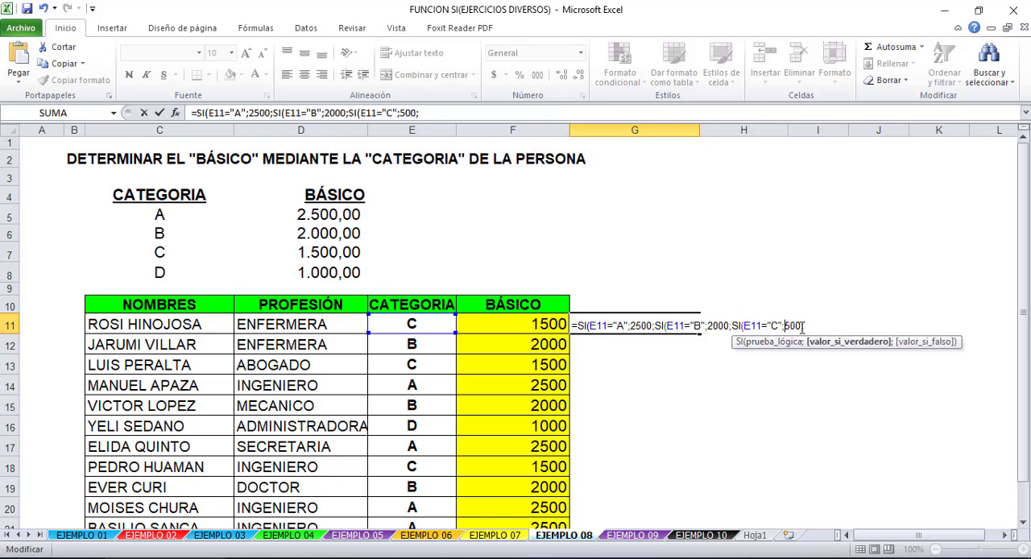
pyautogui.write('1')
pyautogui.click(828, 325)
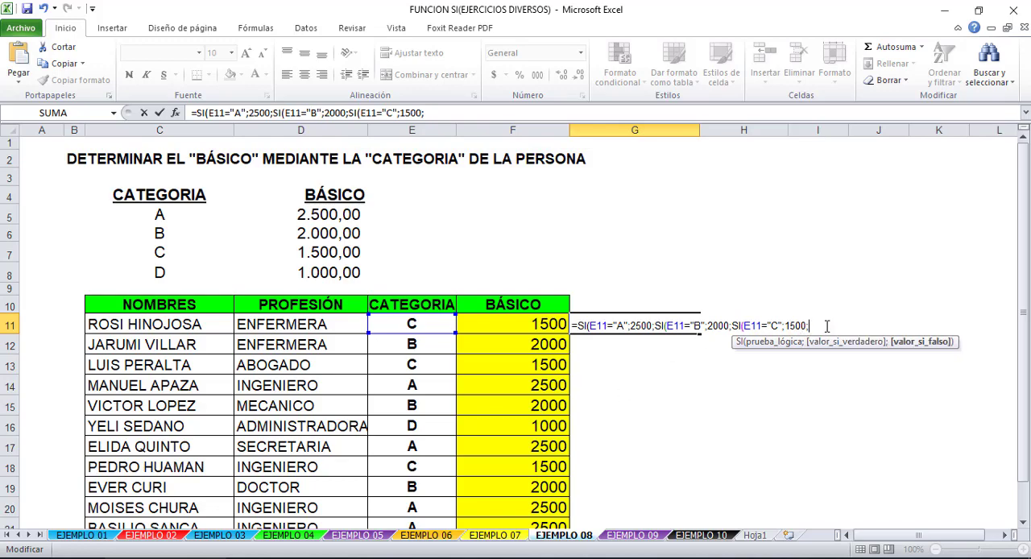
# - Nest a fourth SI in G11 for E11="D" with 1000 and "" as the false value, accepting the proposed parenthesis correction
pyautogui.hotkey('ctrl', 'v')
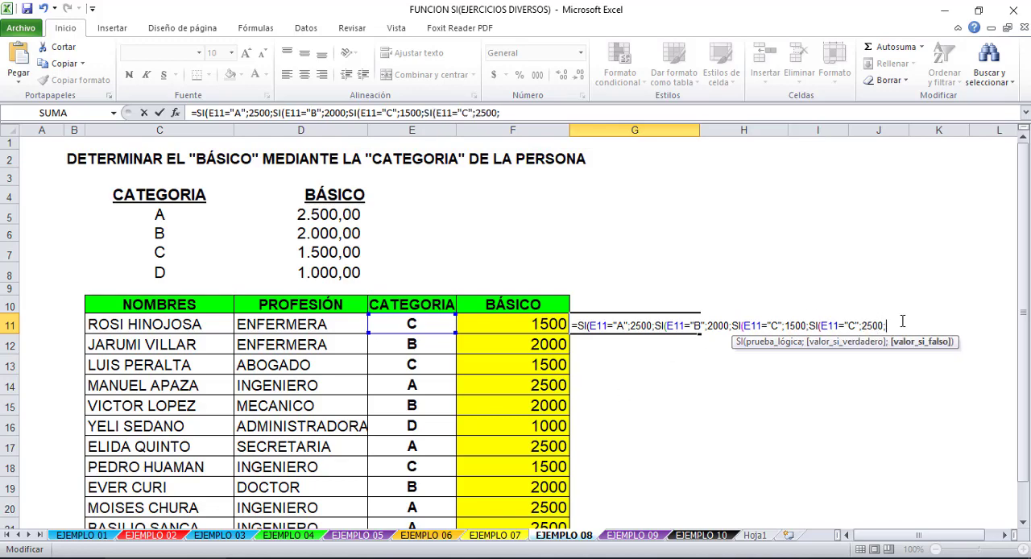
pyautogui.click(856, 322)
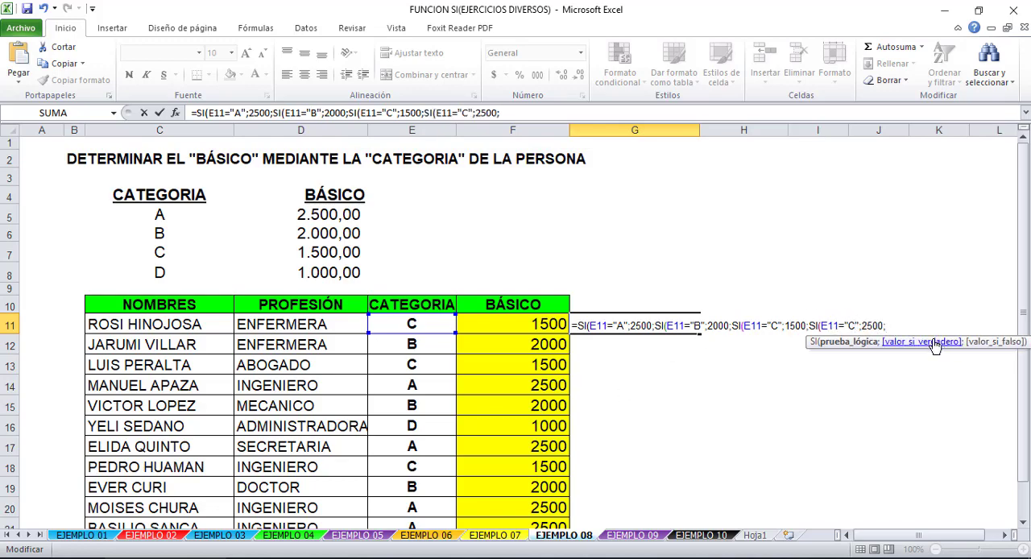
pyautogui.press('BackSpace')
pyautogui.write('D')
pyautogui.click(870, 324)
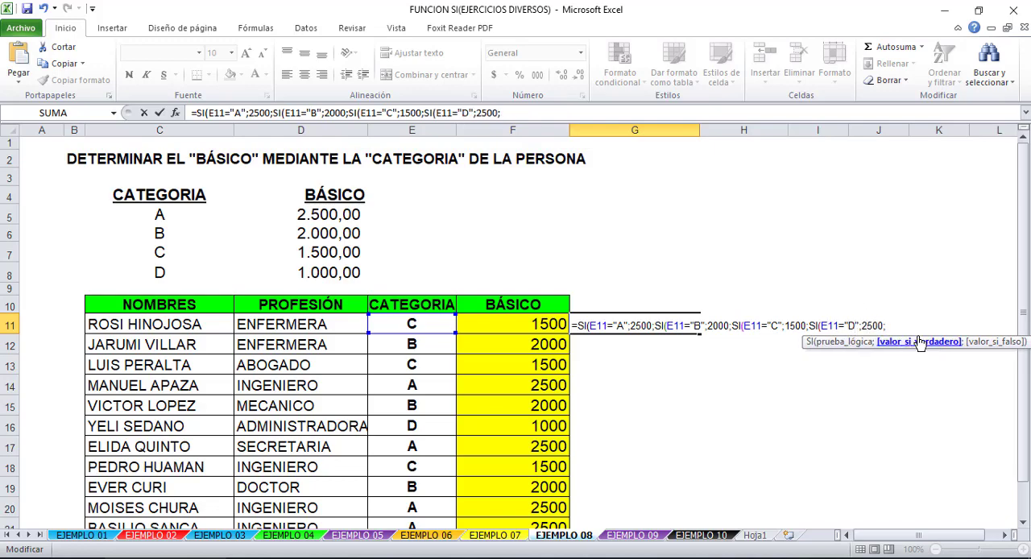
pyautogui.press('BackSpace')
pyautogui.press('Delete')
pyautogui.write('10')
pyautogui.click(892, 325)
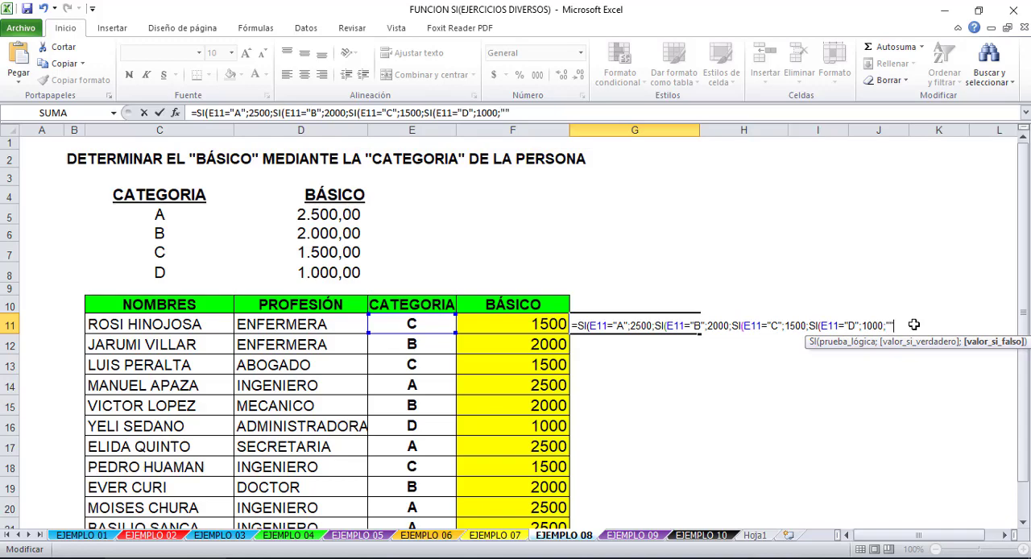
pyautogui.press('Return')
pyautogui.press('Return')
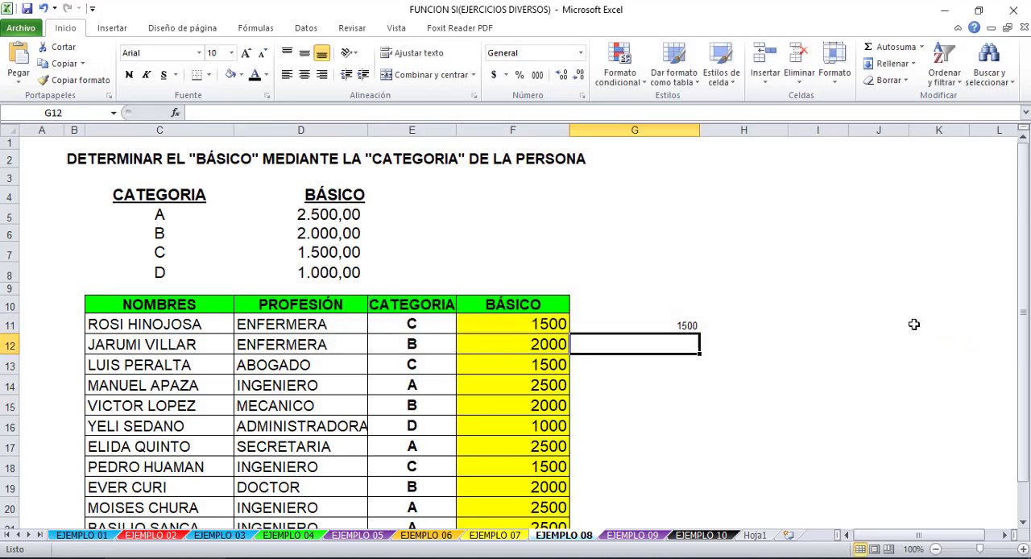
# - Fill the G11 formula down column G alongside the BÁSICO column of the list
pyautogui.click(532, 325)
pyautogui.click(654, 325)
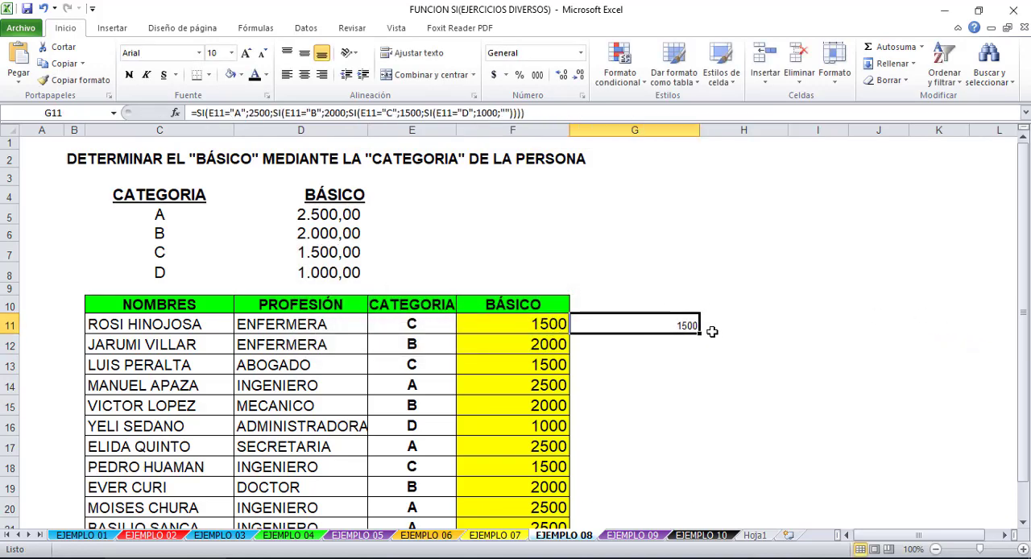
pyautogui.moveTo(698, 334); pyautogui.dragTo(681, 480)
pyautogui.click(794, 434)
pyautogui.scroll(1, 648, 376)
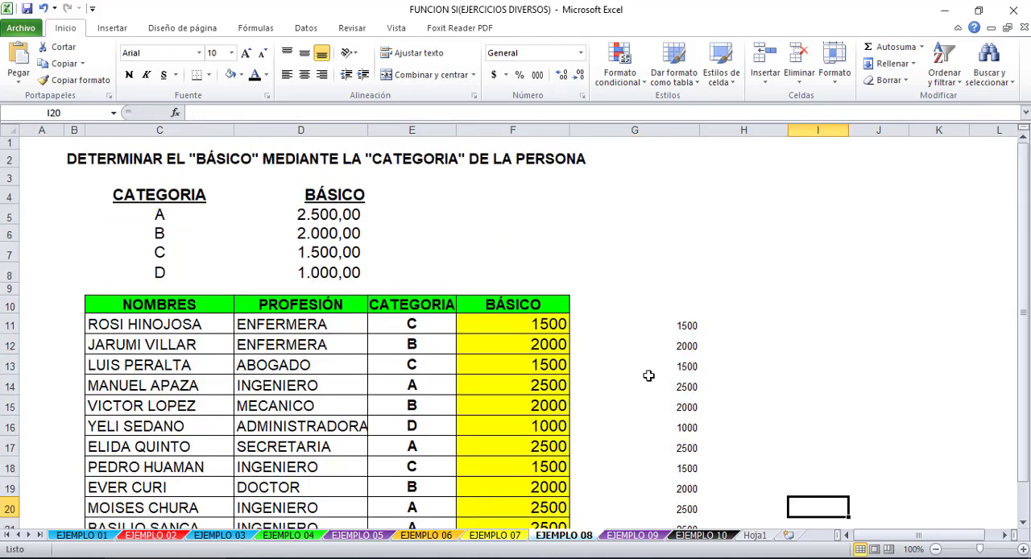
# - Set the category A salary in D5 to 2900
pyautogui.click(335, 215)
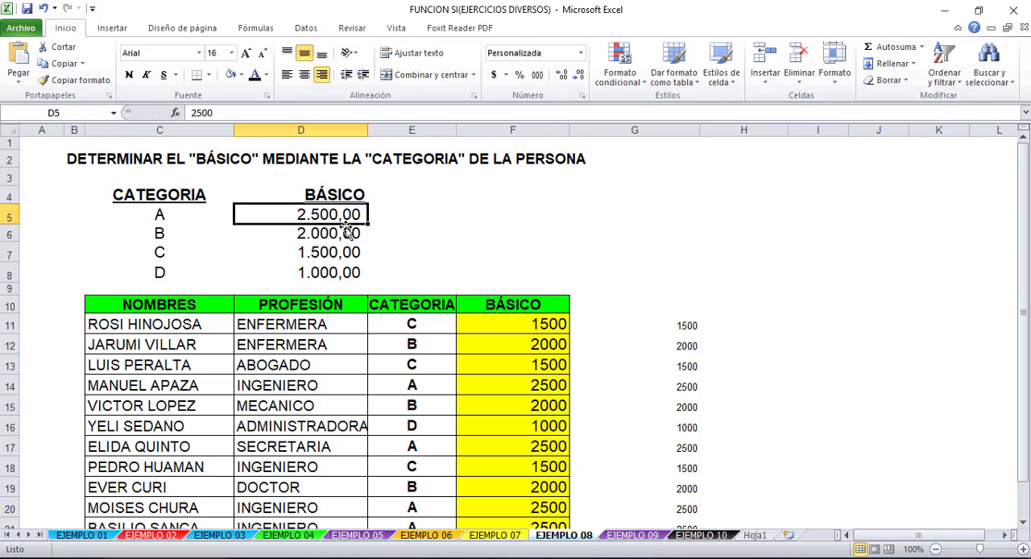
pyautogui.write('2900')
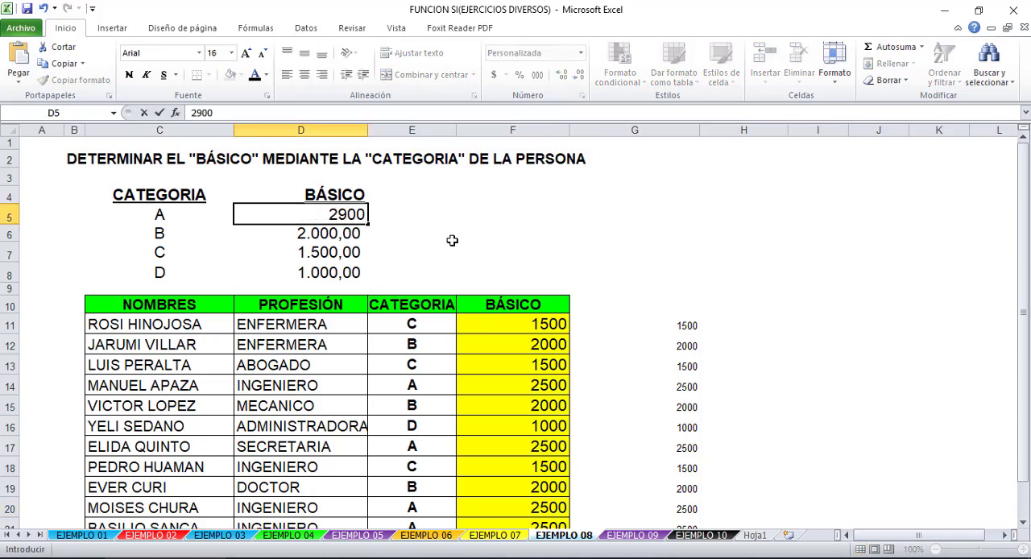
pyautogui.press('Return')
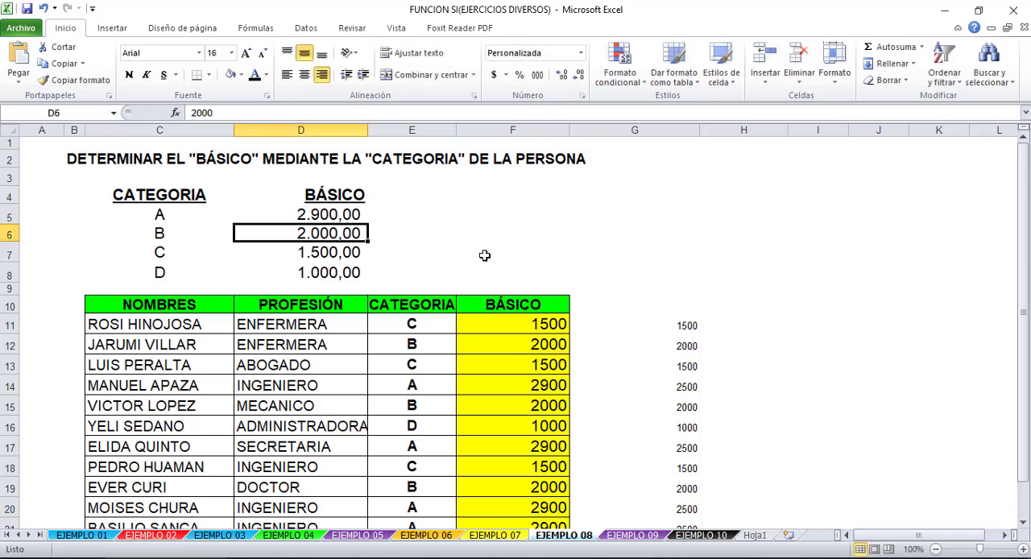
# - Compare the reference-based BÁSICO formulas in column F with the literal-value formula in G14, checking them against the category table
pyautogui.click(523, 445)
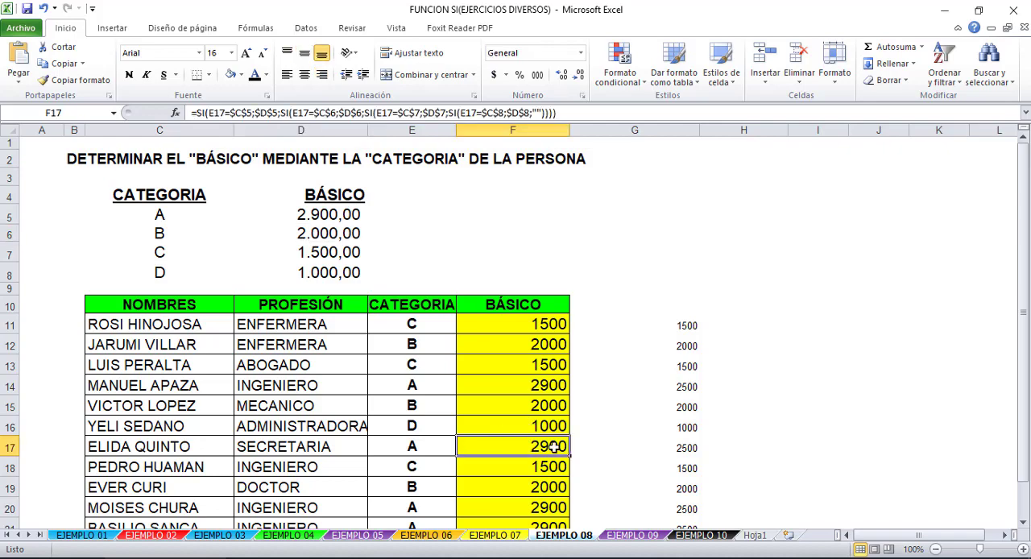
pyautogui.click(529, 385)
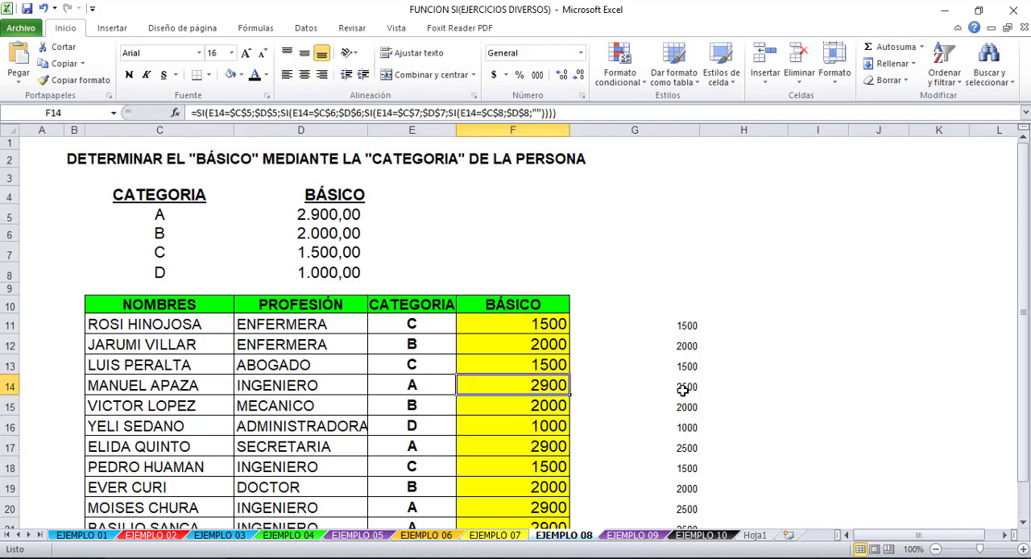
pyautogui.click(683, 389)
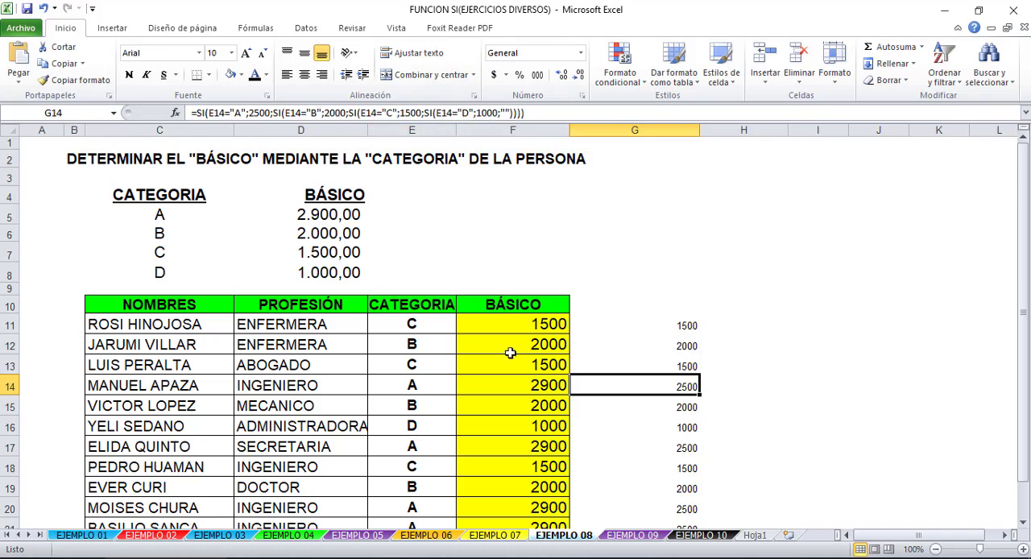
pyautogui.click(541, 348)
pyautogui.click(533, 325)
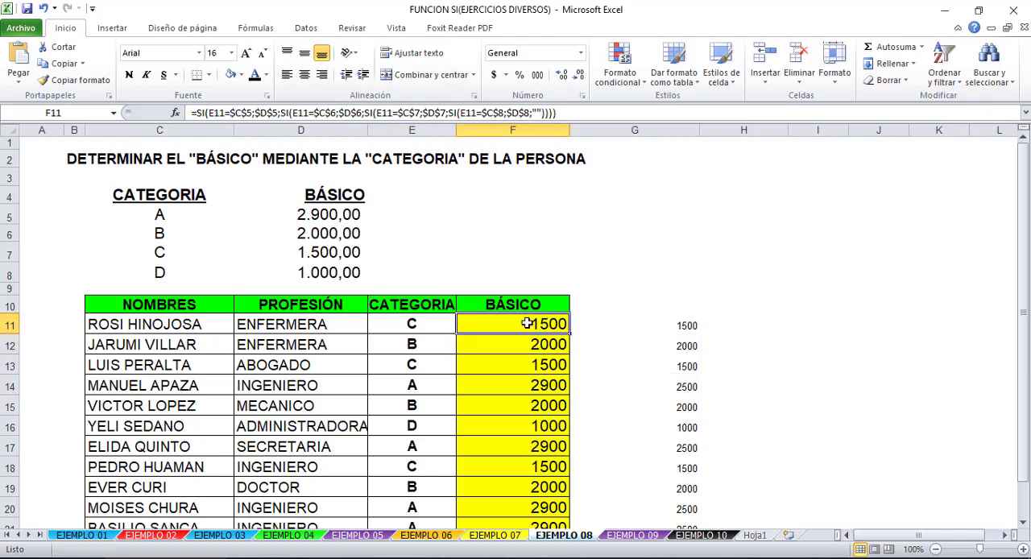
pyautogui.moveTo(179, 211); pyautogui.dragTo(331, 274)
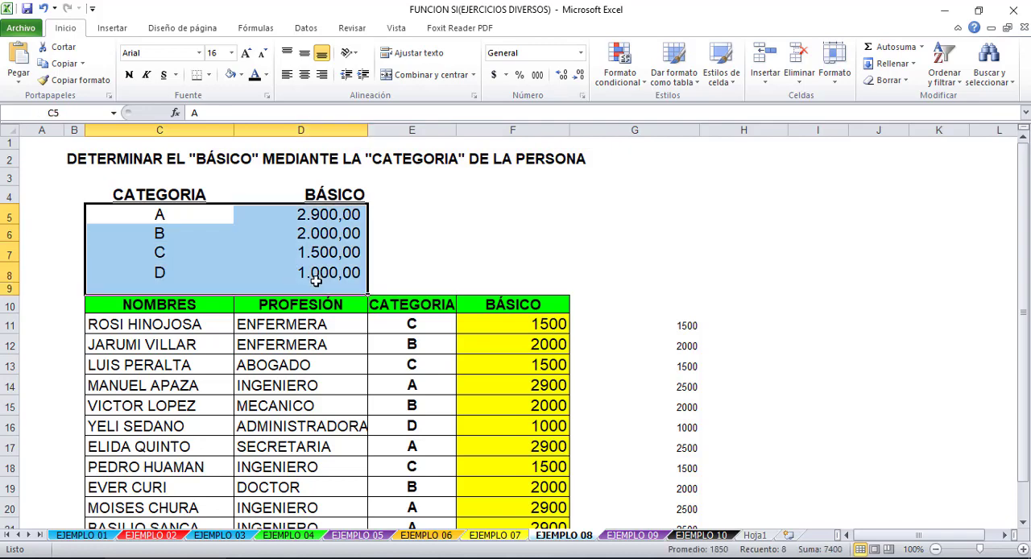
pyautogui.click(330, 274)
pyautogui.click(516, 323)
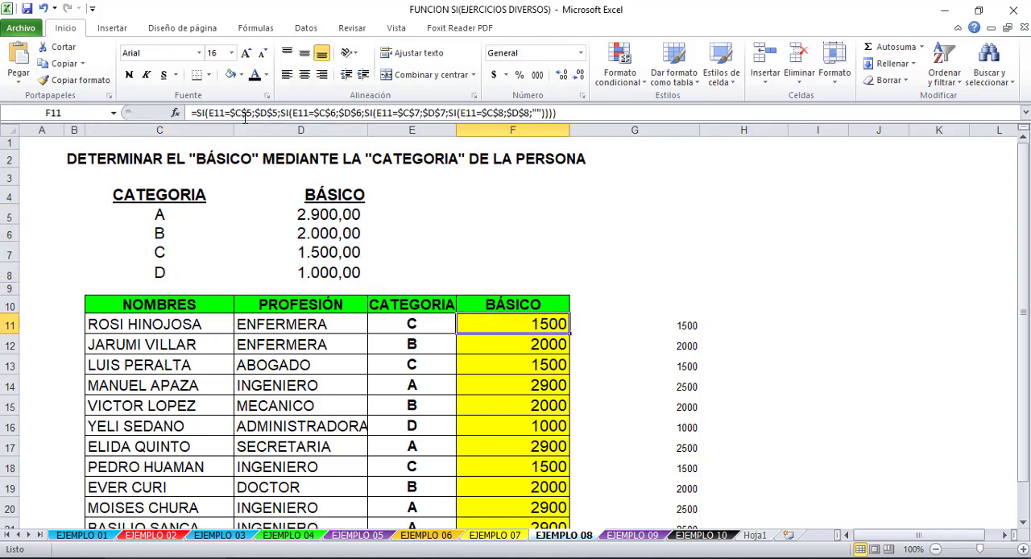
pyautogui.click(183, 231)
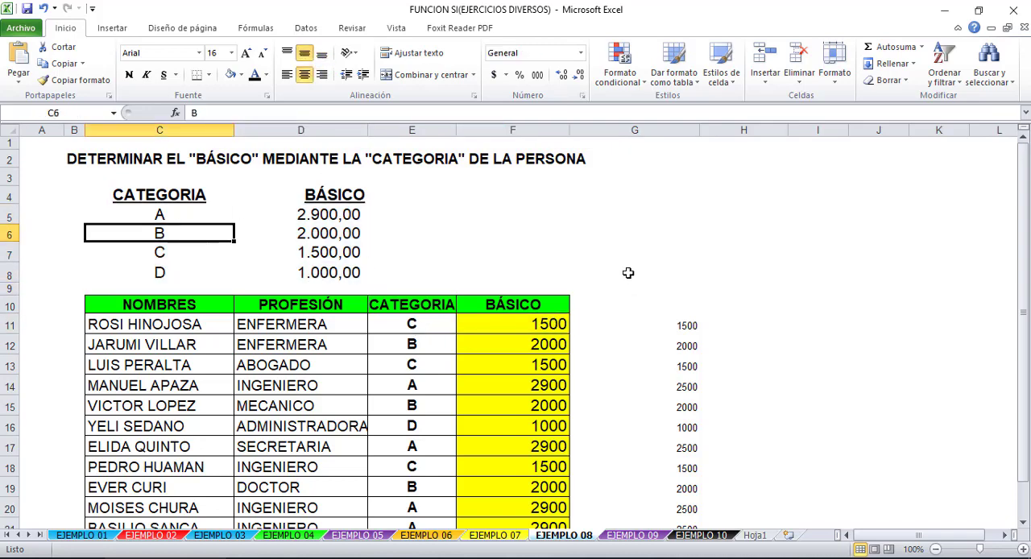
pyautogui.click(628, 274)
# - Replace the category codes in C5:C8 with 1, 2, 3 and 4
pyautogui.click(161, 223)
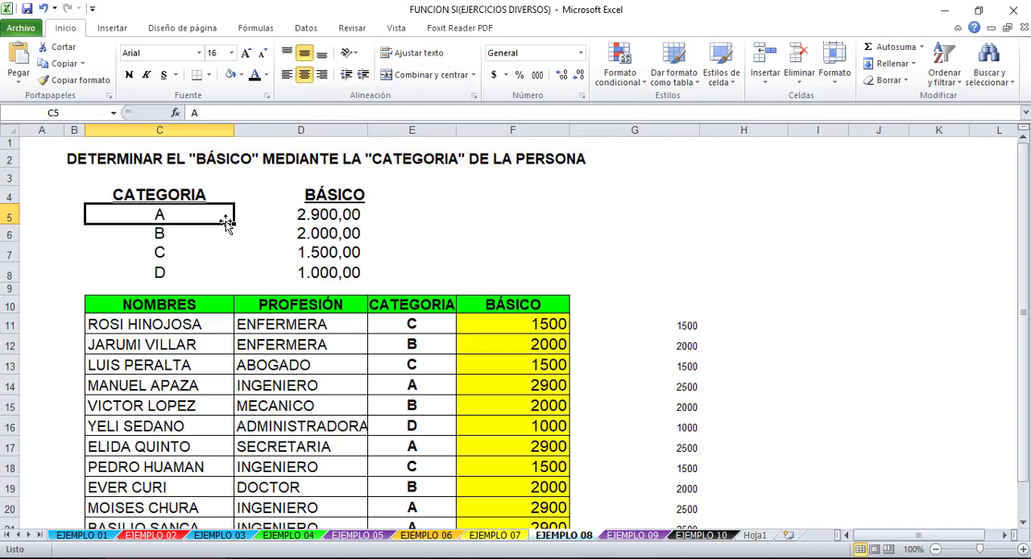
pyautogui.write('1')
pyautogui.click(198, 233)
pyautogui.write('2')
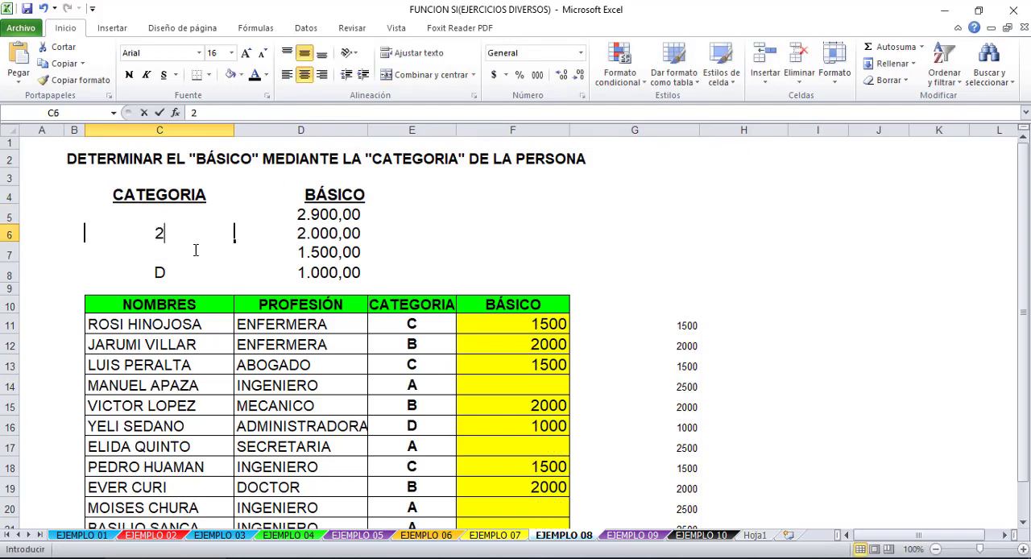
pyautogui.click(196, 250)
pyautogui.press('Return')
pyautogui.write('3')
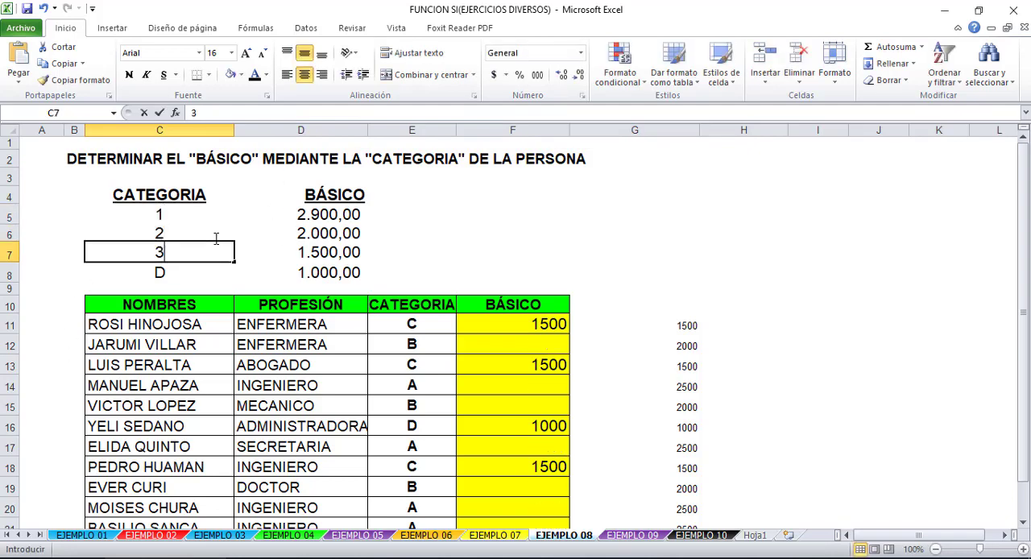
pyautogui.press('Return')
pyautogui.write('4')
pyautogui.press('Return')
# - Replace the CATEGORIA entries in E11:E14 with 1, 2, 3 and 4
pyautogui.click(409, 322)
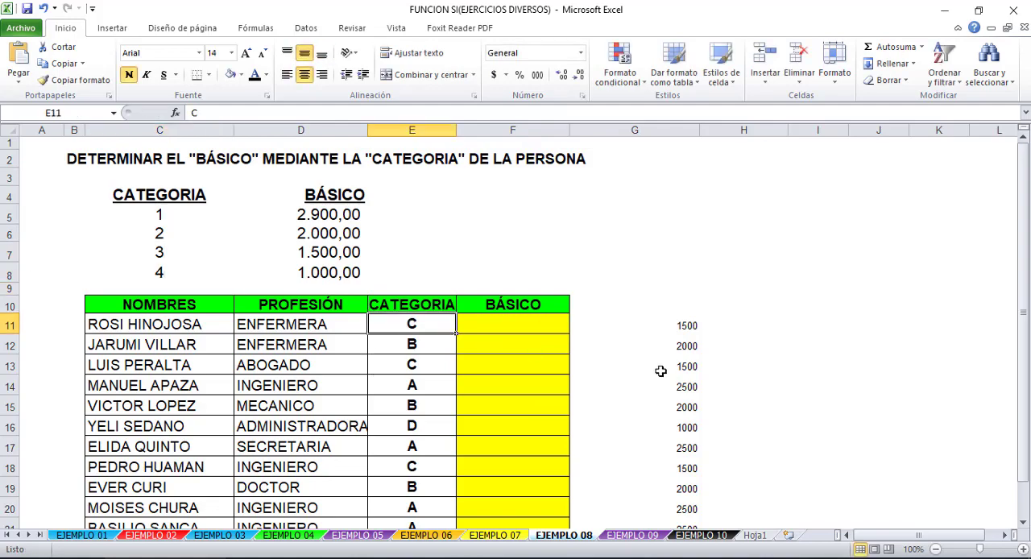
pyautogui.write('1')
pyautogui.press('Return')
pyautogui.write('2')
pyautogui.press('Return')
pyautogui.write('3')
pyautogui.press('Return')
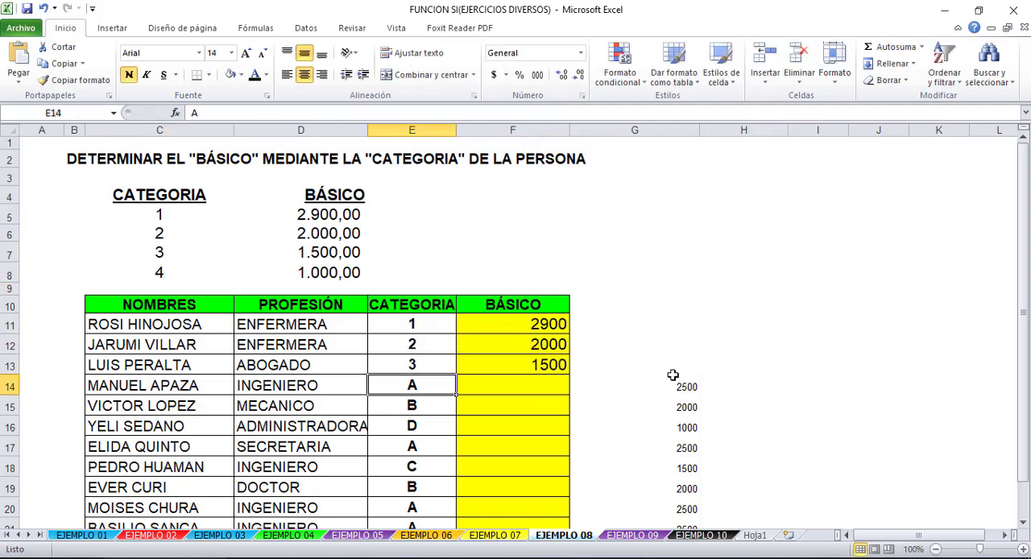
pyautogui.write('4')
pyautogui.press('Return')
# - Set the CATEGORIA entries in E15:E17 to 1
pyautogui.write('1')
pyautogui.press('Return')
pyautogui.write('1')
pyautogui.press('Return')
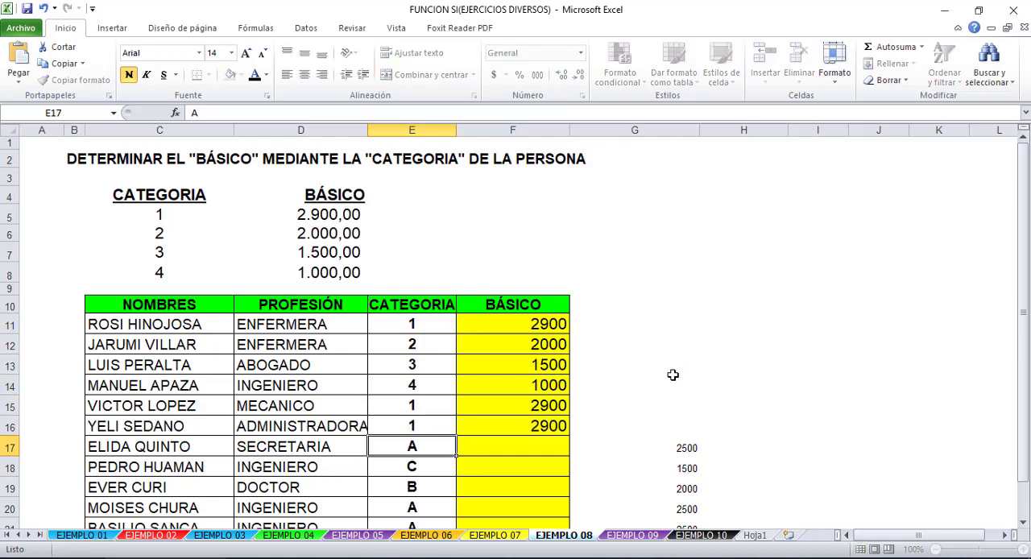
pyautogui.write('1')
pyautogui.press('Return')
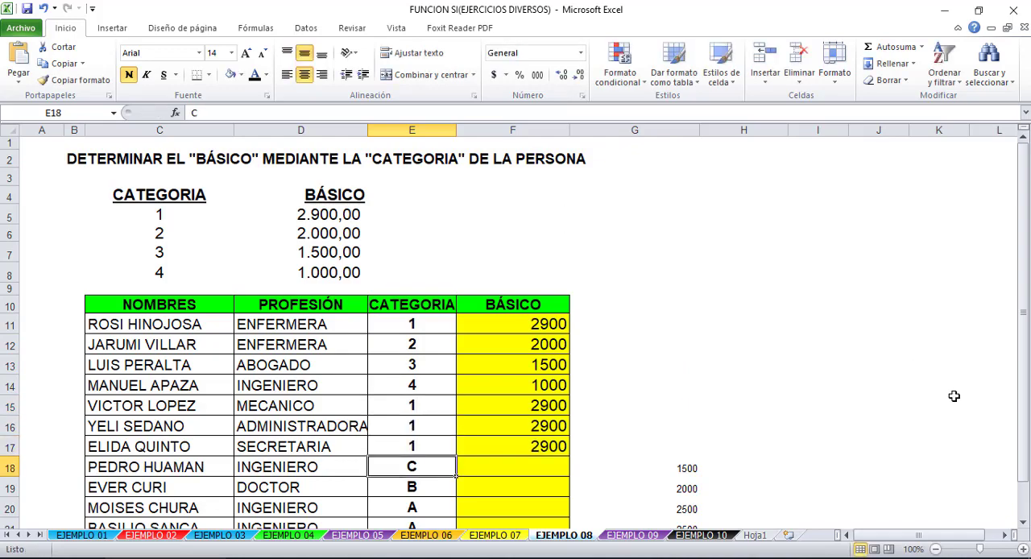
# - Undo the numeric category entries in E11:E17 and the numeric codes in C5:C8
pyautogui.click(659, 367)
pyautogui.click(542, 364)
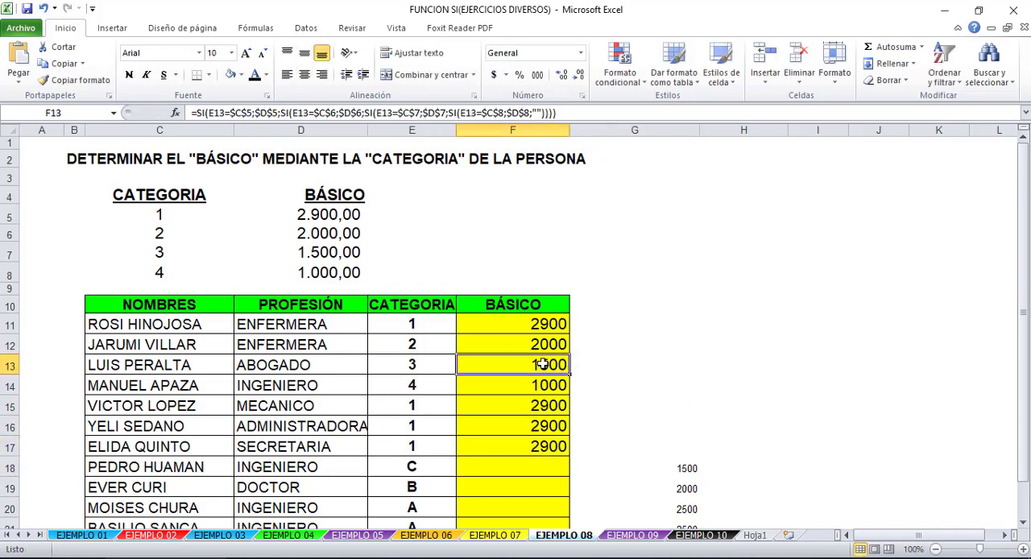
pyautogui.hotkey('ctrl', 'z')
pyautogui.hotkey('ctrl', 'z')
pyautogui.hotkey('ctrl', 'z')
pyautogui.hotkey('ctrl', 'z')
pyautogui.hotkey('ctrl', 'z')
pyautogui.hotkey('ctrl', 'z')
pyautogui.hotkey('ctrl', 'z')
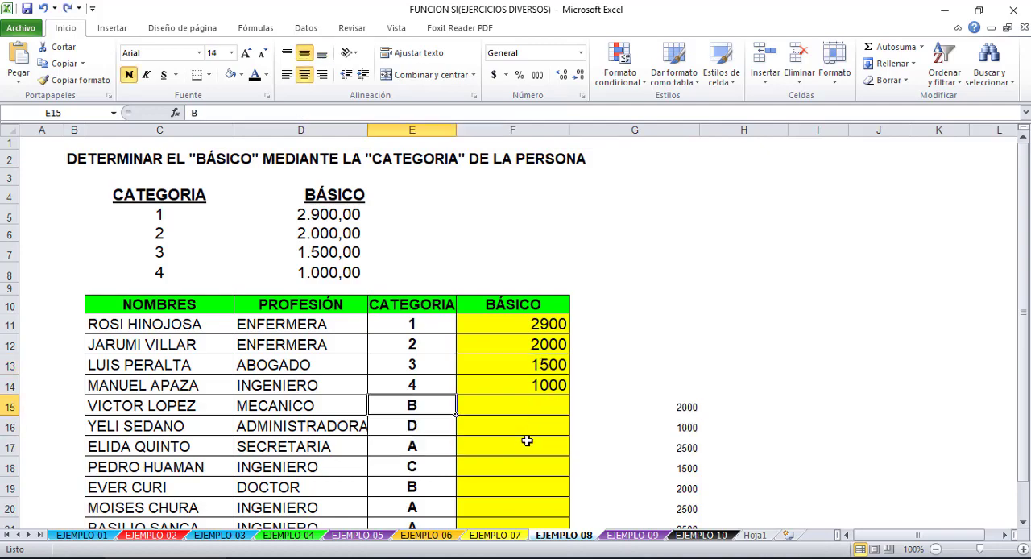
pyautogui.hotkey('ctrl', 'z')
pyautogui.hotkey('ctrl', 'z')
pyautogui.hotkey('ctrl', 'z')
pyautogui.hotkey('ctrl', 'z')
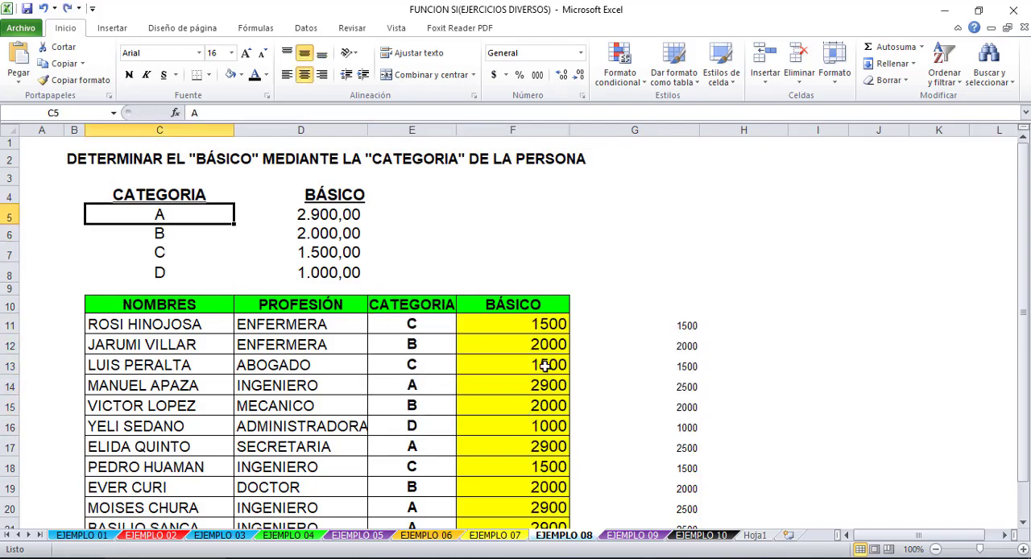
pyautogui.hotkey('ctrl', 'z')
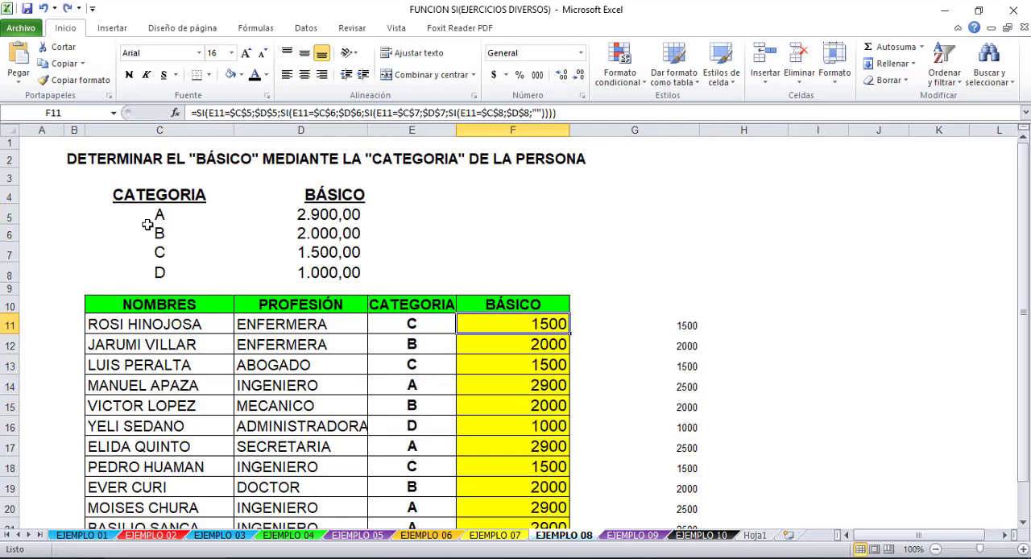
# - Clear all the CATEGORIA entries in E11:E22
pyautogui.click(219, 113)
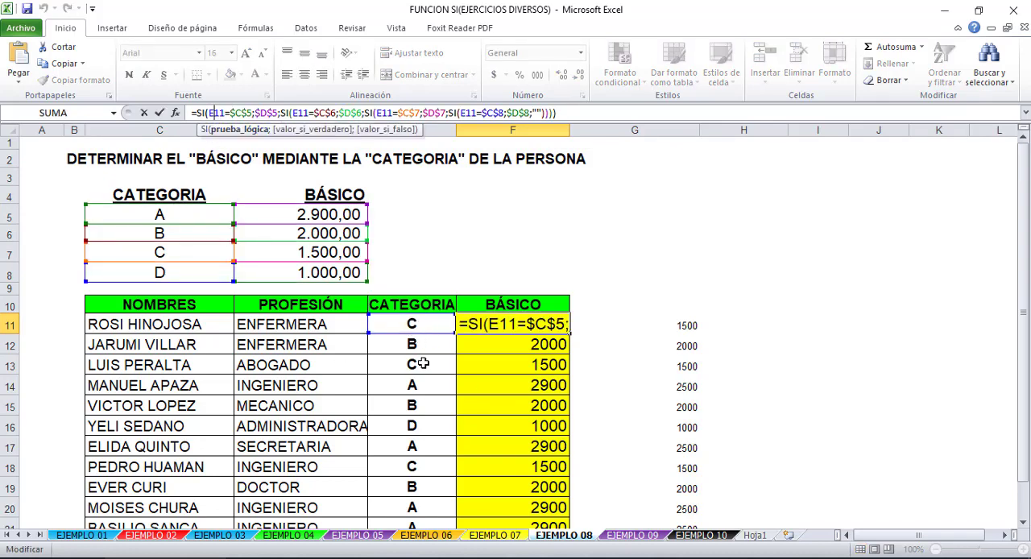
pyautogui.click(419, 324)
pyautogui.moveTo(415, 346); pyautogui.dragTo(415, 519)
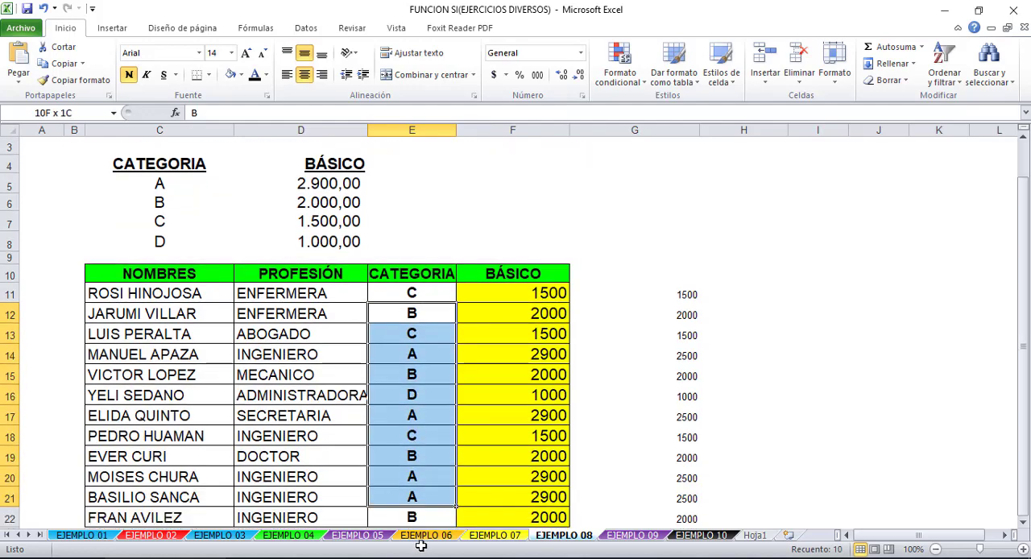
pyautogui.press('Delete')
pyautogui.moveTo(423, 267); pyautogui.dragTo(395, 500)
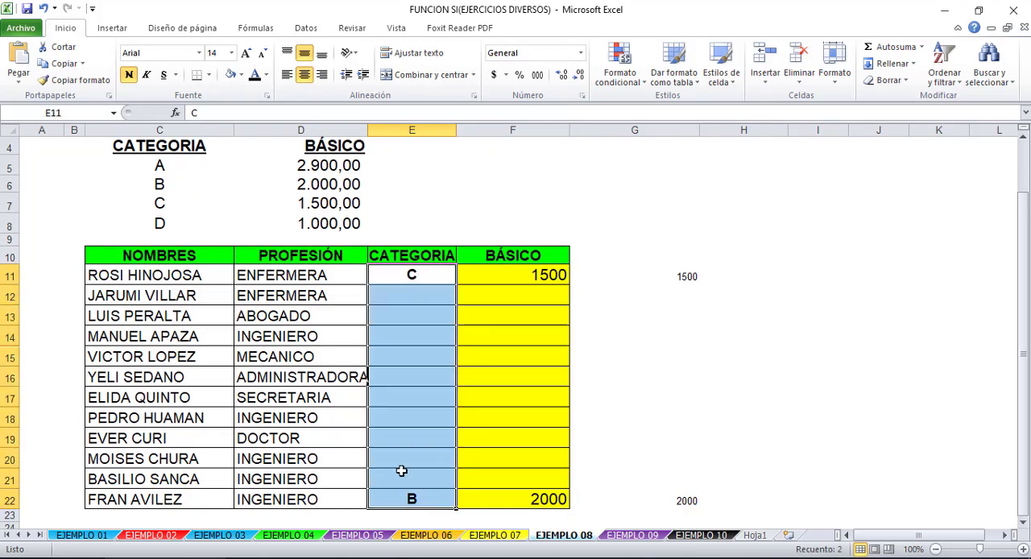
pyautogui.press('Delete')
# - Examine the nested SI formula with absolute table references in F11
pyautogui.scroll(1, 463, 279)
pyautogui.click(491, 324)
pyautogui.doubleClick(484, 323)
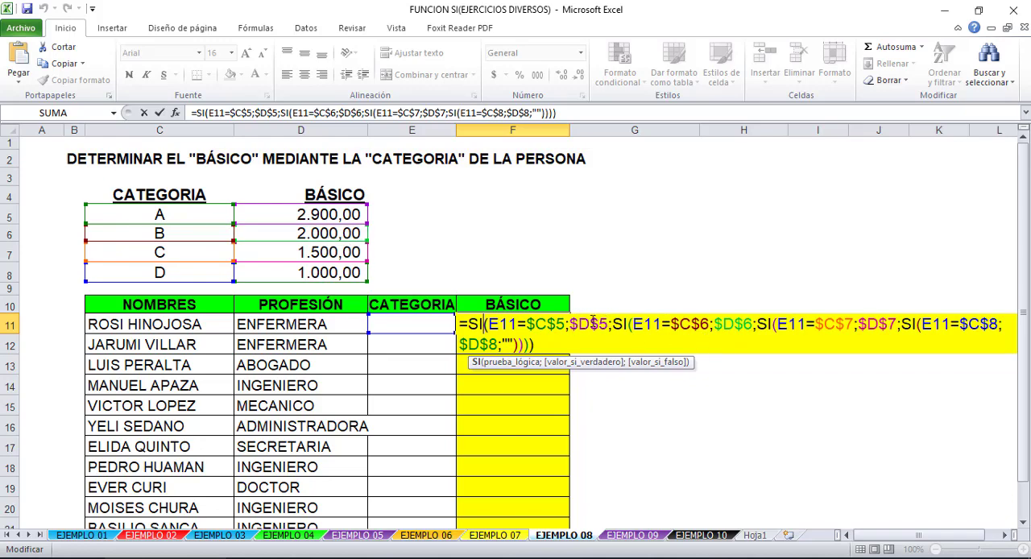
pyautogui.moveTo(606, 324); pyautogui.dragTo(569, 324)
pyautogui.press('Escape')
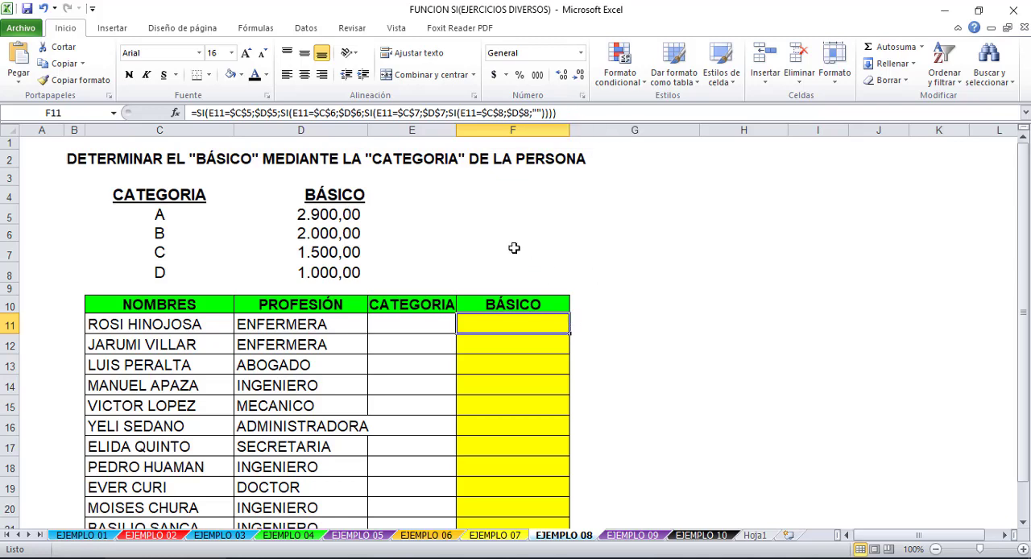
pyautogui.click(651, 292)
pyautogui.click(592, 308)
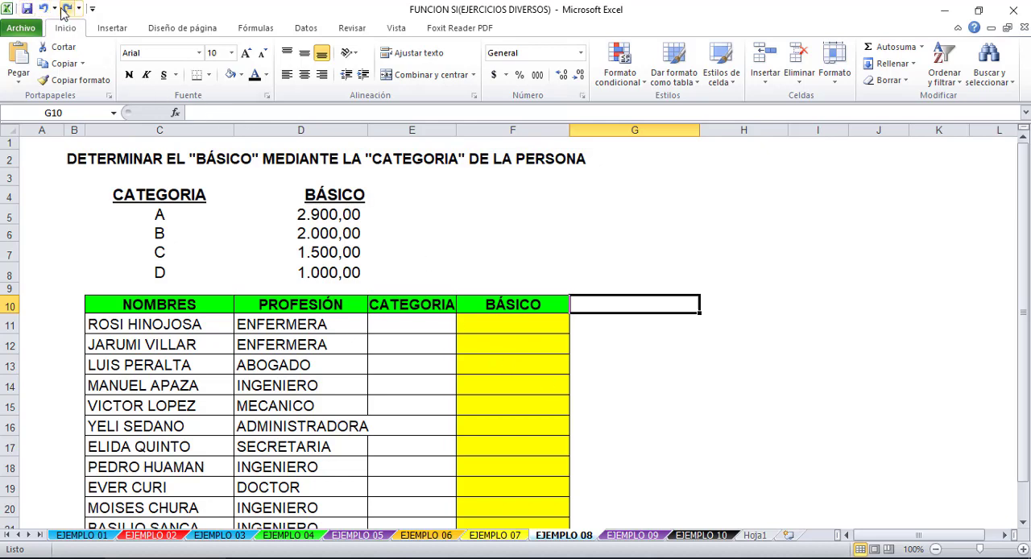
pyautogui.click(64, 11)
# - Copy the formula text from F11 into G11, keeping its cell references as written
pyautogui.click(506, 320)
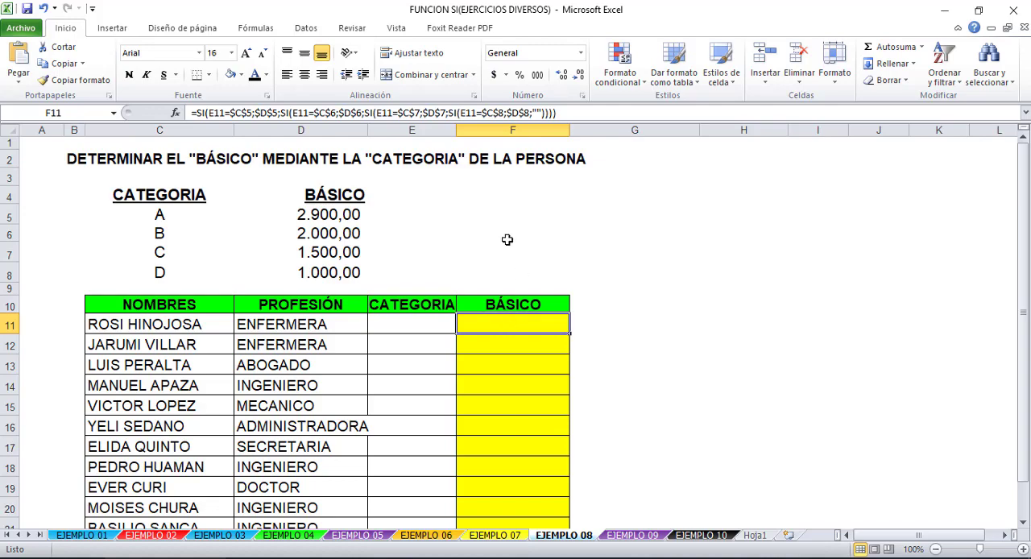
pyautogui.moveTo(574, 115); pyautogui.dragTo(191, 113)
pyautogui.hotkey('ctrl', 'c')
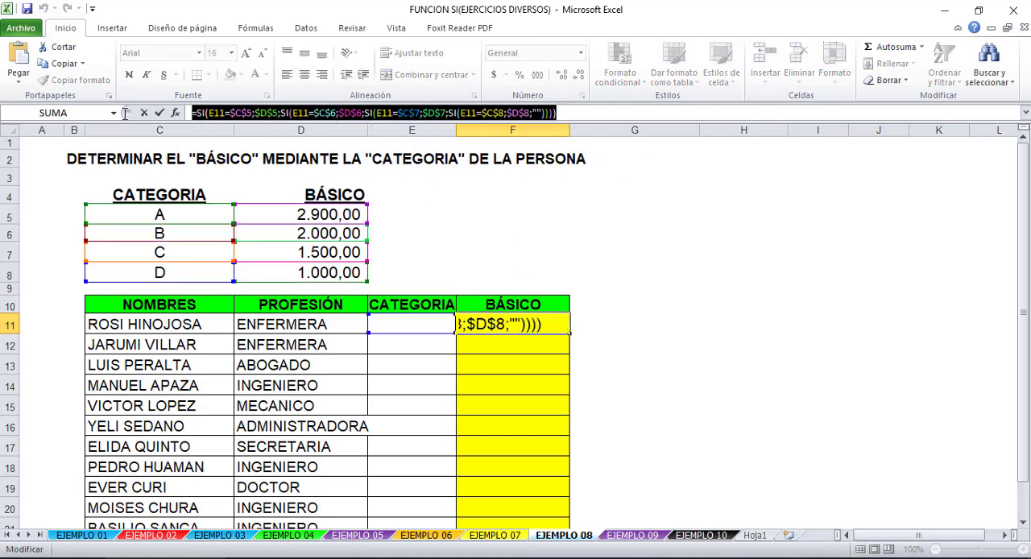
pyautogui.click(600, 330)
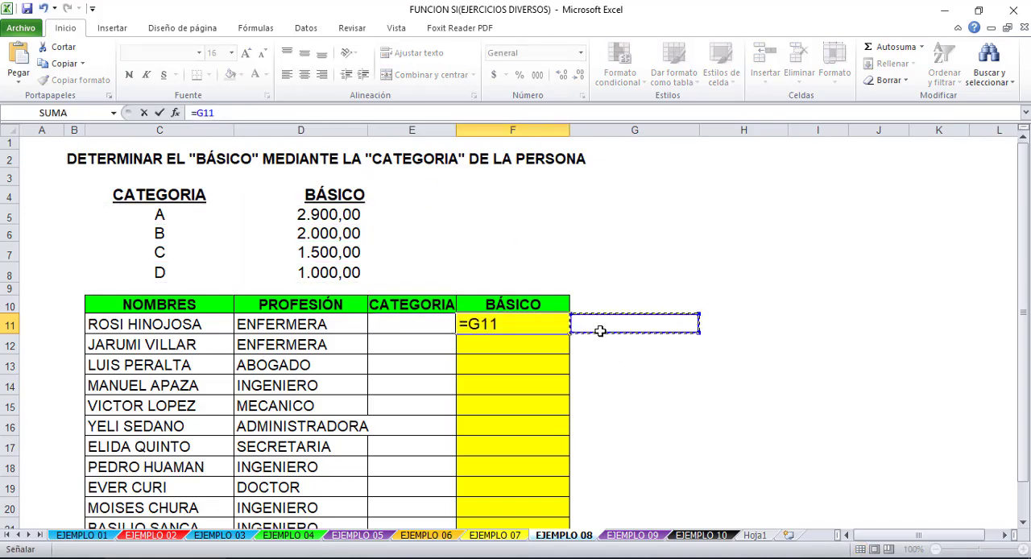
pyautogui.press('Escape')
pyautogui.click(611, 325)
pyautogui.hotkey('ctrl', 'v')
pyautogui.click(649, 368)
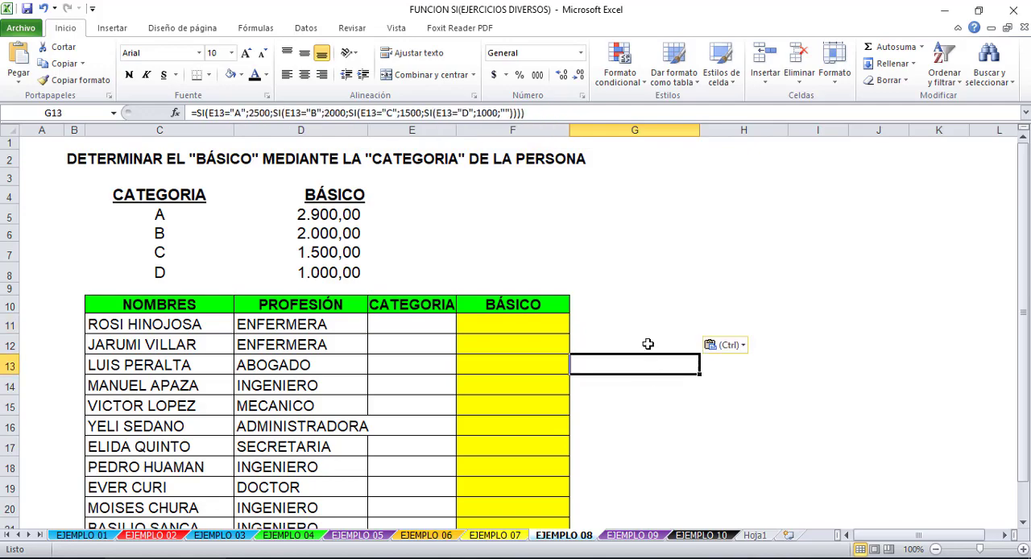
pyautogui.click(634, 323)
# - Enter the categories A, B, A, A and A in E11:E15
pyautogui.click(435, 327)
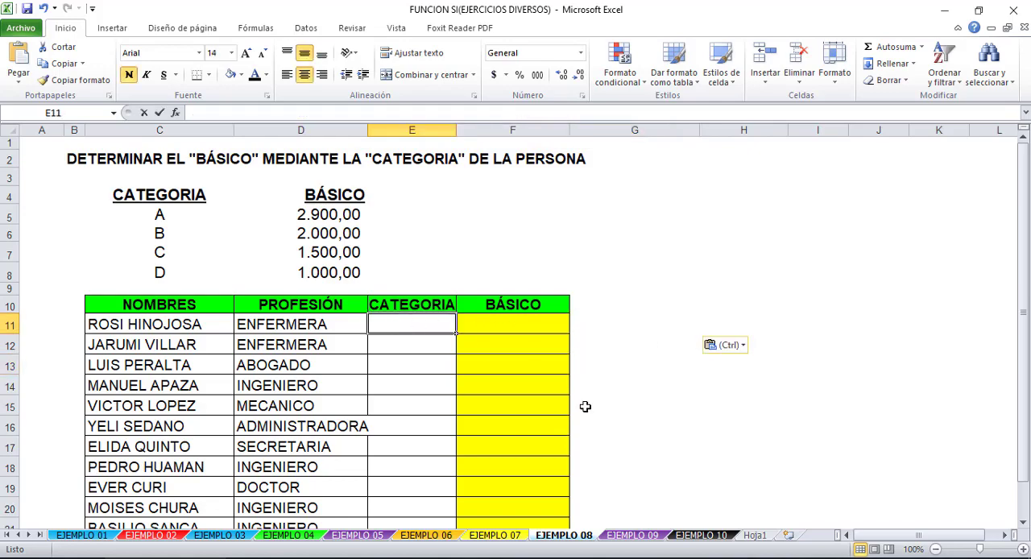
pyautogui.write('AB')
pyautogui.press('BackSpace')
pyautogui.write('A')
pyautogui.press('BackSpace')
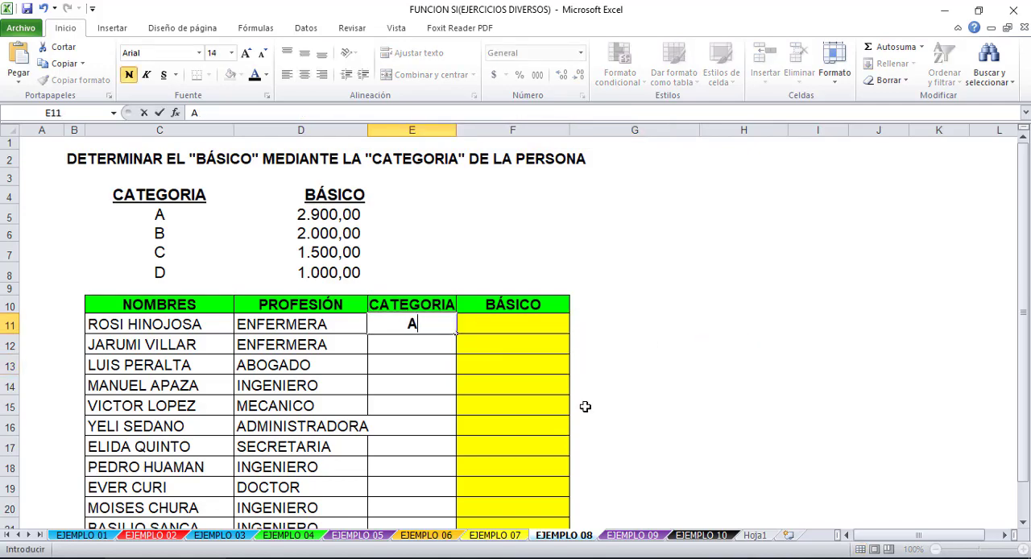
pyautogui.press('Return')
pyautogui.write('B')
pyautogui.press('Return')
pyautogui.write('A')
pyautogui.press('Return')
pyautogui.write('A')
pyautogui.press('Return')
pyautogui.write('A')
# - Enter the categories B, C, C and D in E16:E19
pyautogui.press('Return')
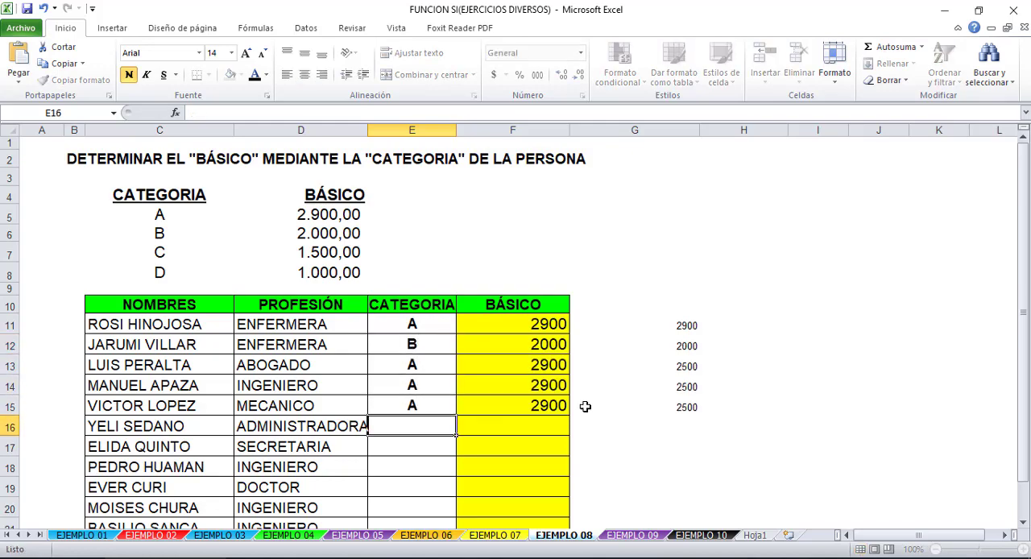
pyautogui.write('B')
pyautogui.press('Return')
pyautogui.write('C')
pyautogui.press('Return')
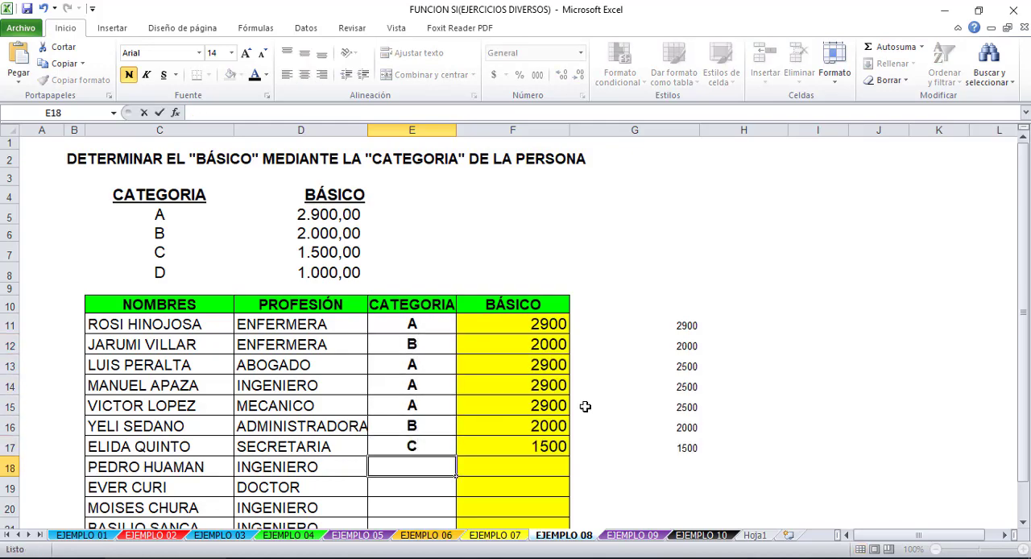
pyautogui.write('C')
pyautogui.press('Return')
pyautogui.write('D')
pyautogui.press('Return')
# - Enter the categories D, A and B in E20:E22
pyautogui.write('E')
pyautogui.press('BackSpace')
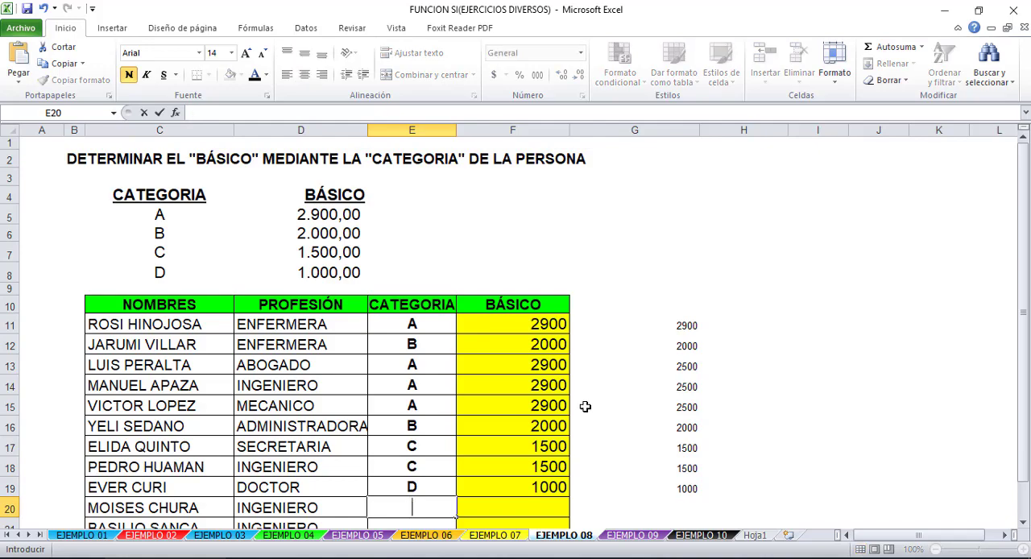
pyautogui.write('D')
pyautogui.press('Return')
pyautogui.write('A')
pyautogui.press('Return')
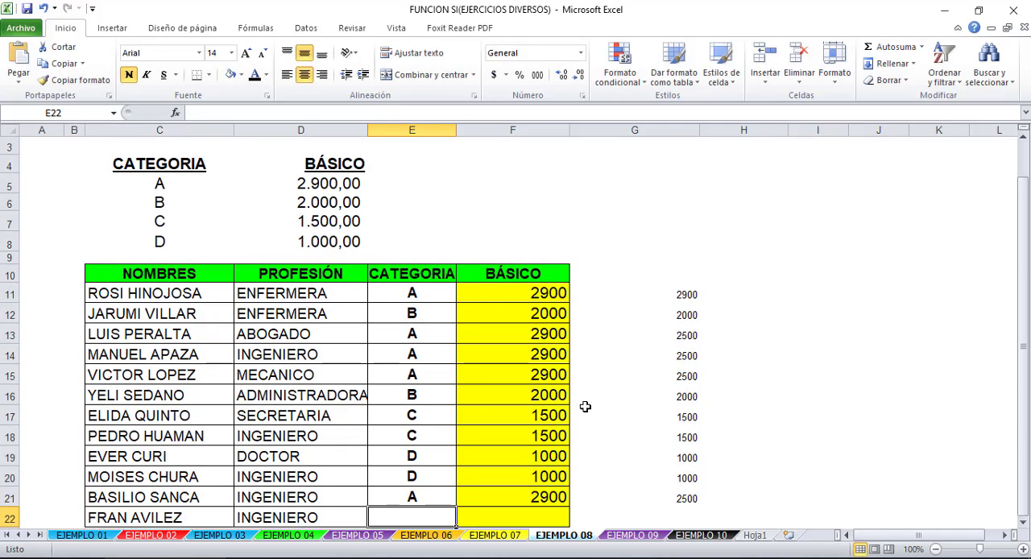
pyautogui.scroll(-3, 455, 315)
pyautogui.write('B')
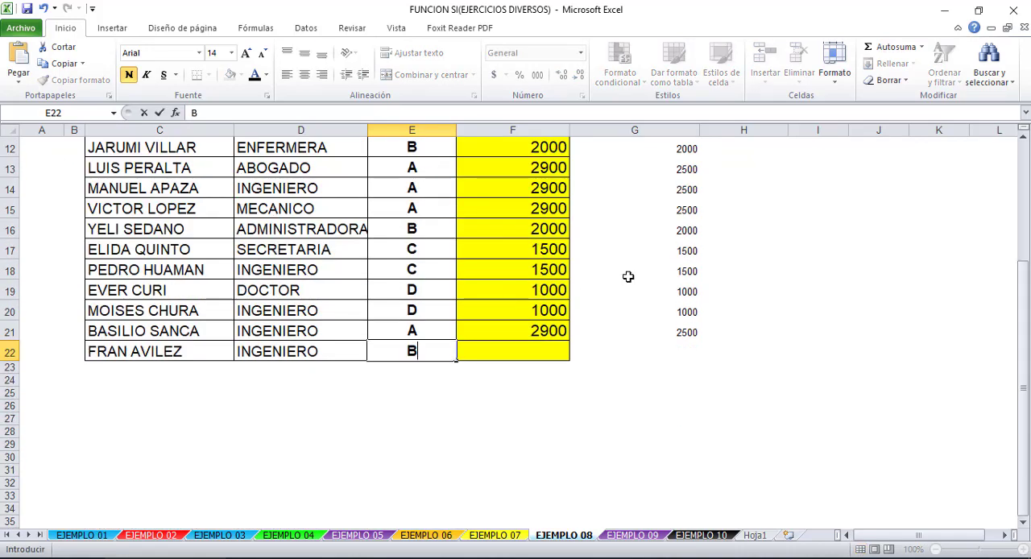
pyautogui.press('Return')
# - Change every reference after the first E11 in G11's formula to lock only the row
pyautogui.scroll(3, 632, 318)
pyautogui.click(621, 286)
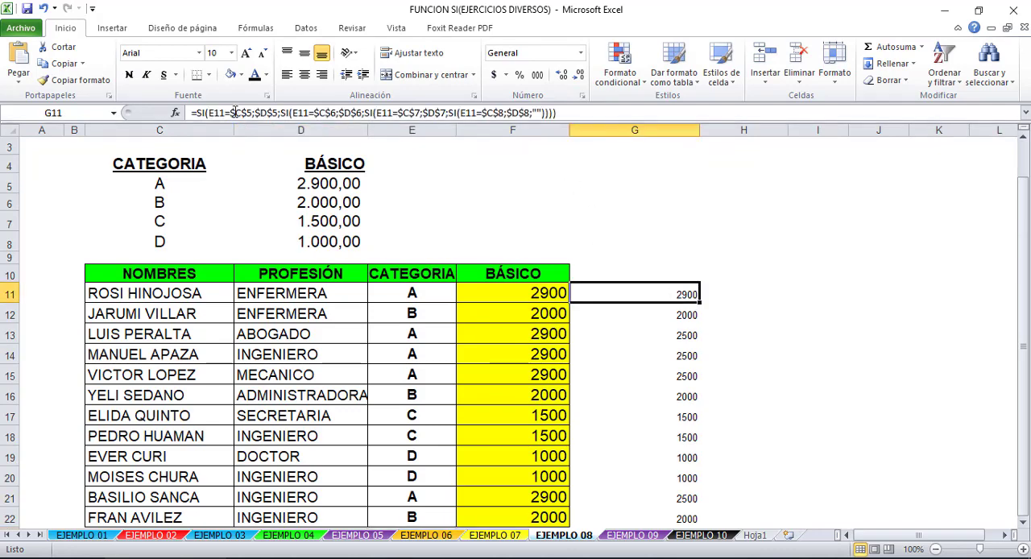
pyautogui.moveTo(232, 112); pyautogui.dragTo(644, 111)
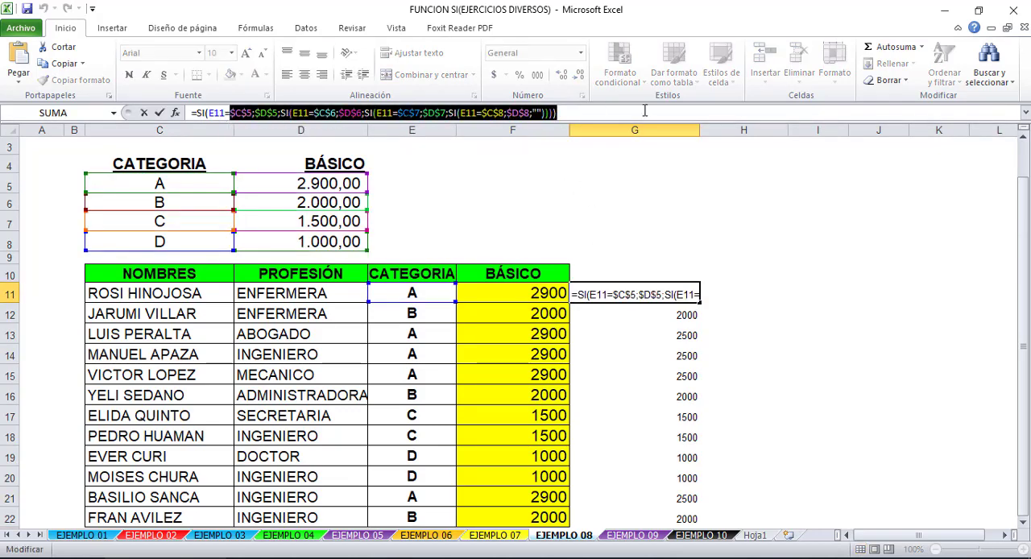
pyautogui.press('F4')
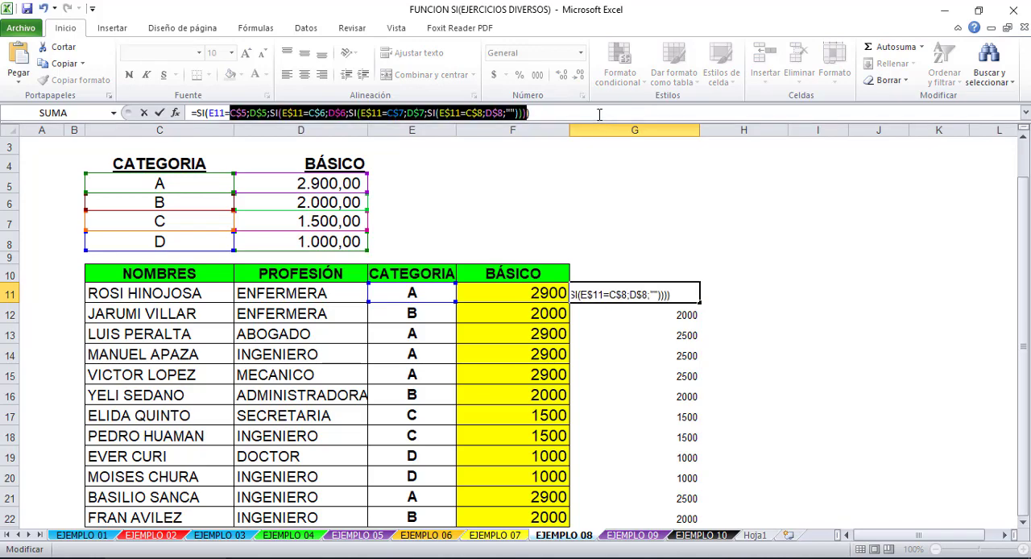
pyautogui.click(599, 114)
pyautogui.moveTo(579, 115); pyautogui.dragTo(113, 116)
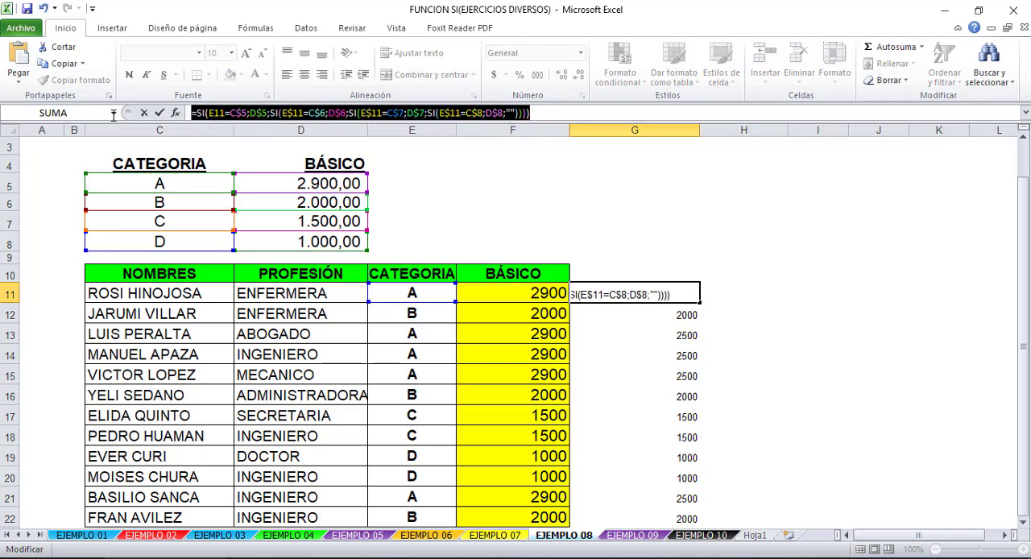
# - Make the C5 and D5 references in G11's first SI relative
pyautogui.click(238, 115)
pyautogui.press('F4')
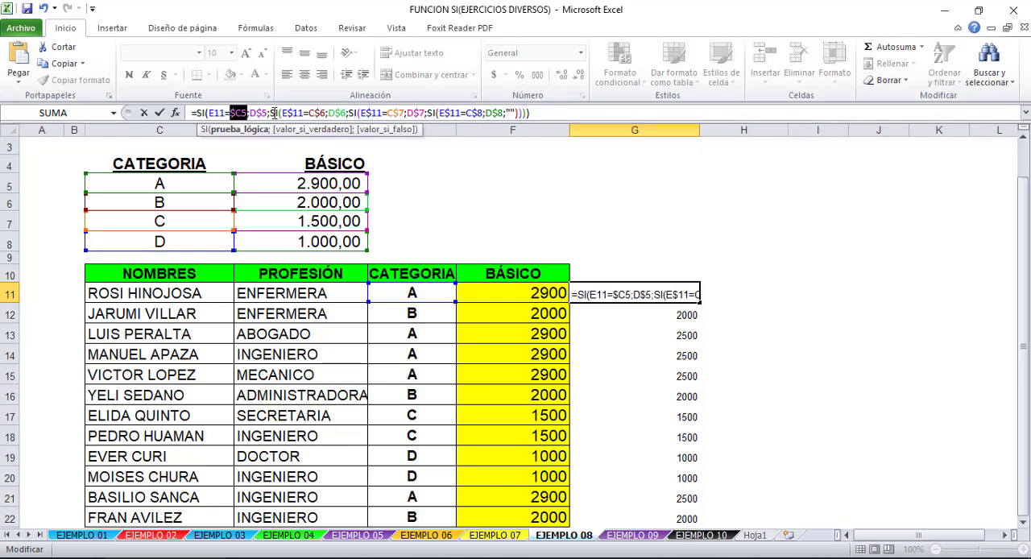
pyautogui.press('F4')
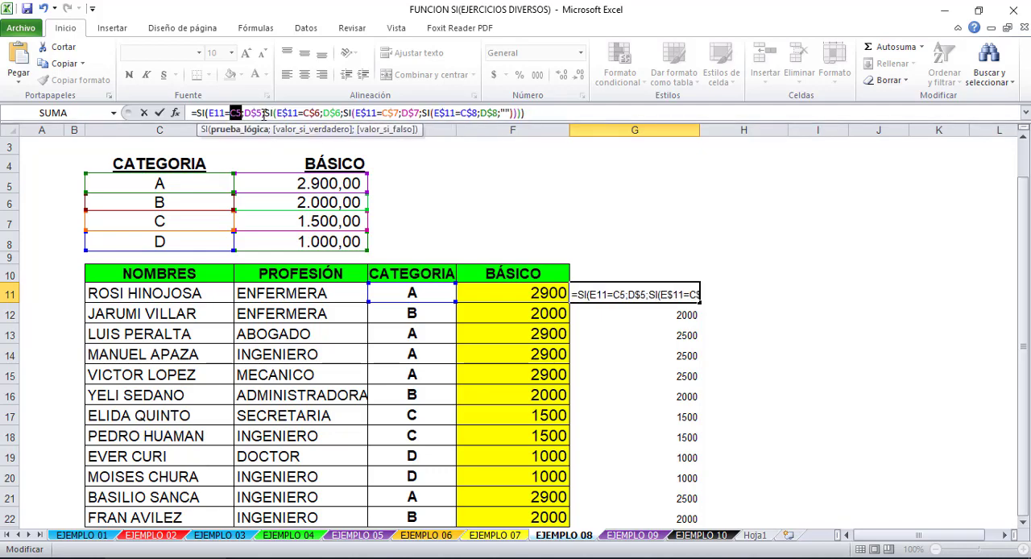
pyautogui.click(252, 116)
pyautogui.press('F4')
pyautogui.press('F4')
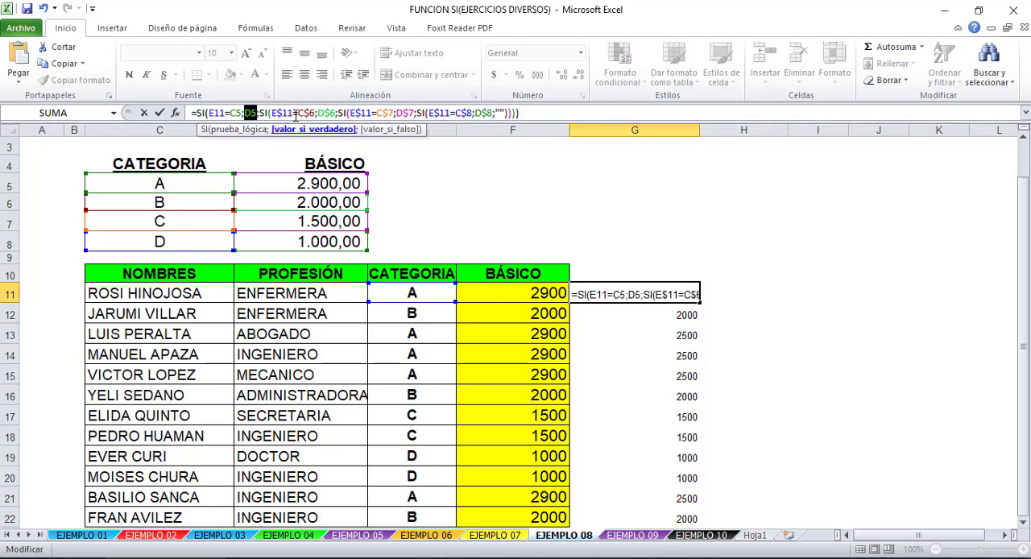
# - Make the E11, C6 and D6 references in G11's second SI relative
pyautogui.click(311, 114)
pyautogui.press('F4')
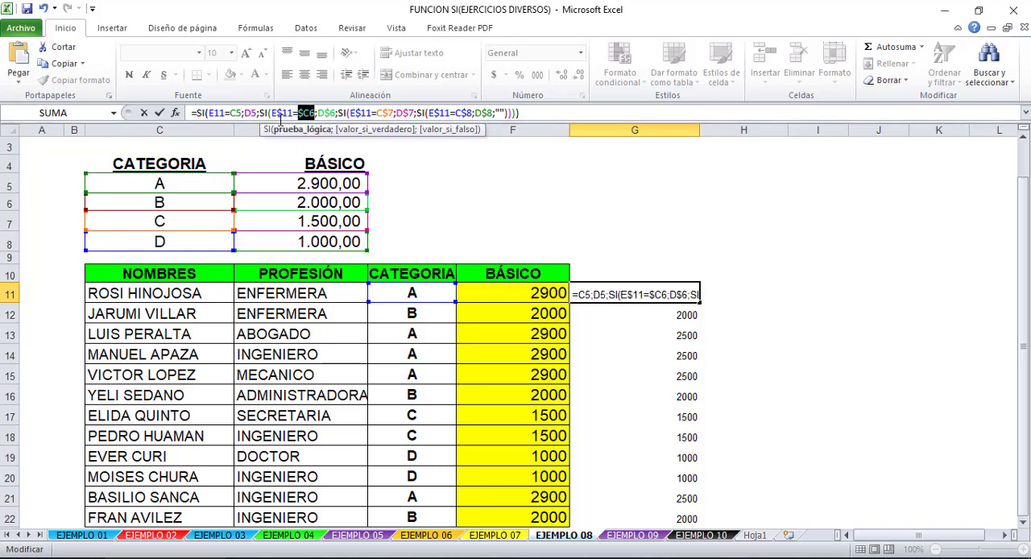
pyautogui.click(279, 113)
pyautogui.press('F4')
pyautogui.press('F4')
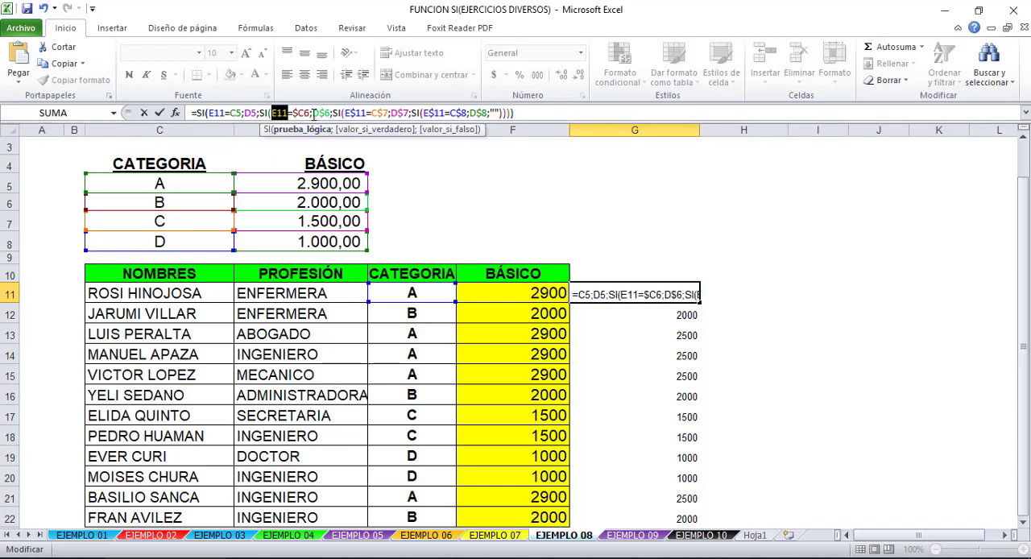
pyautogui.click(302, 113)
pyautogui.press('F4')
pyautogui.click(321, 113)
pyautogui.press('F4')
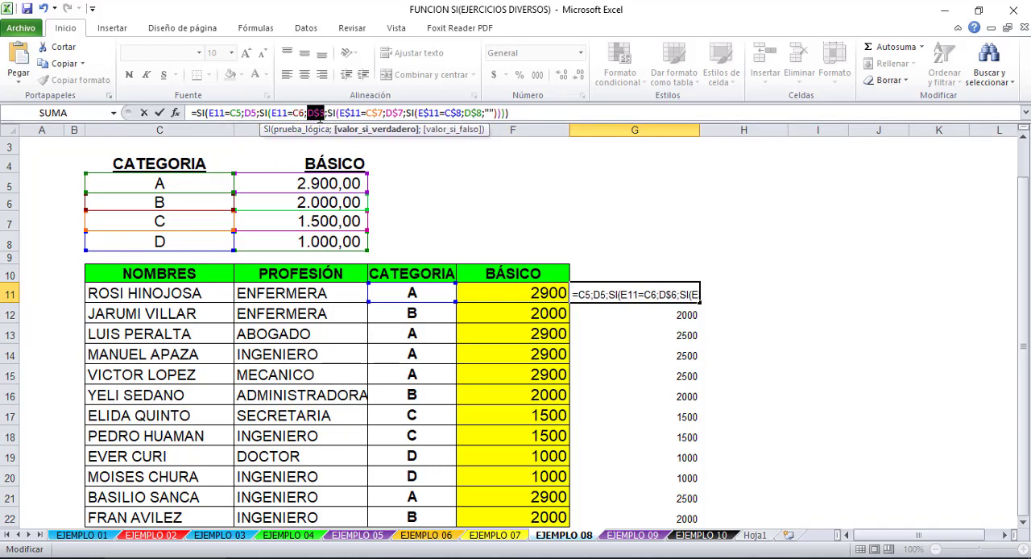
pyautogui.press('F4')
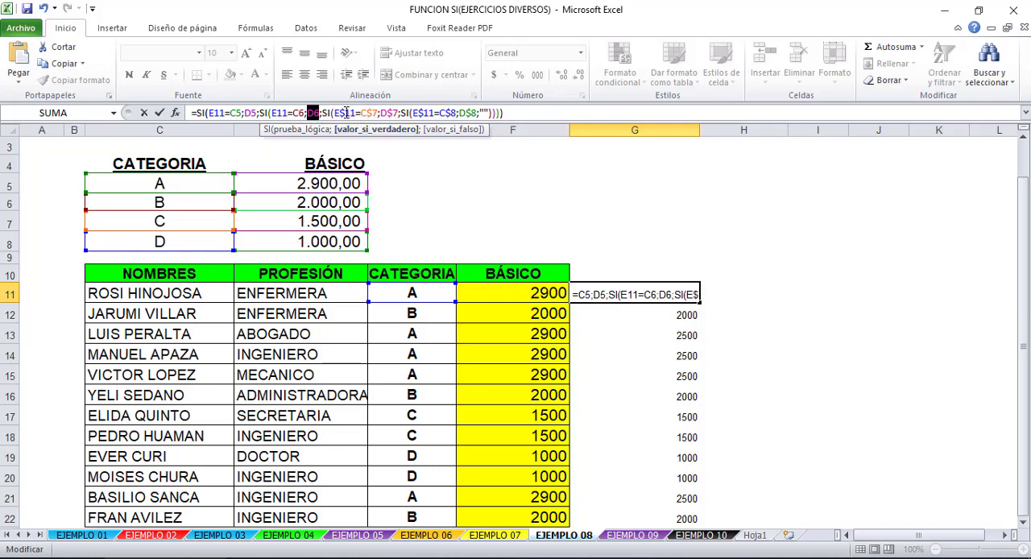
# - Make the E11, C7 and D7 references in G11's third SI relative
pyautogui.click(346, 113)
pyautogui.press('F4')
pyautogui.press('F4')
pyautogui.click(364, 113)
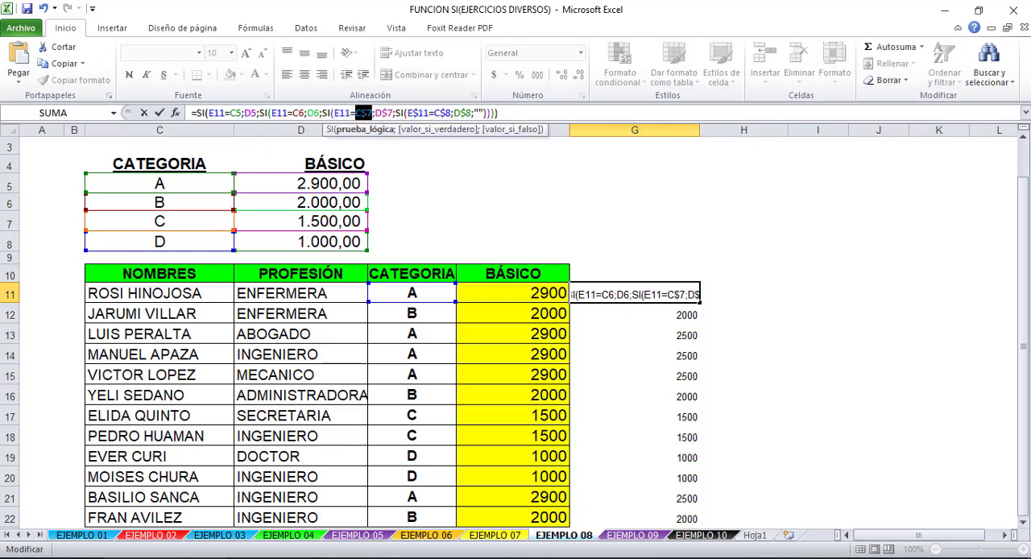
pyautogui.press('F4')
pyautogui.press('F4')
pyautogui.click(378, 113)
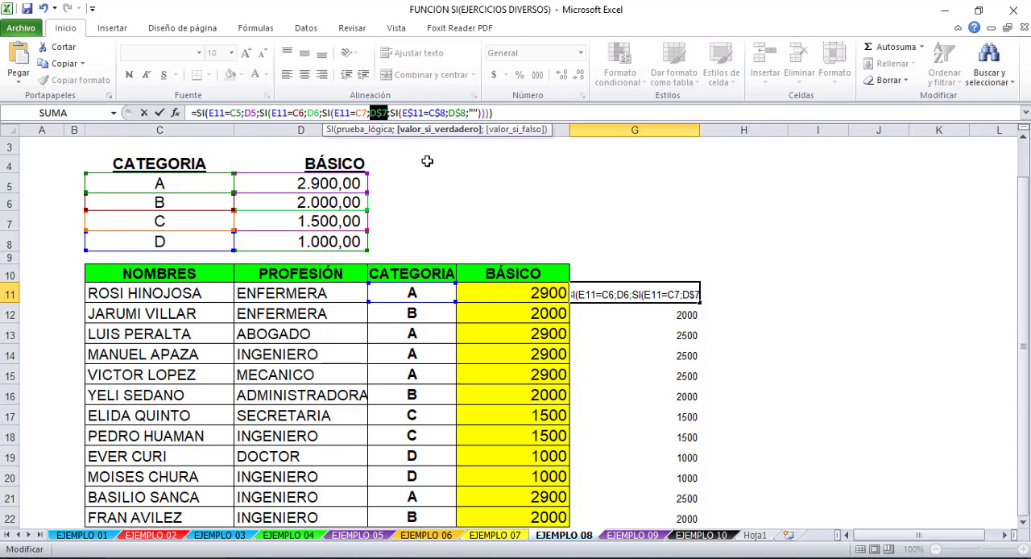
pyautogui.press('F4')
pyautogui.press('F4')
# - Make the E11, C8 and D8 references in G11's fourth SI relative and commit the formula
pyautogui.click(412, 113)
pyautogui.press('F4')
pyautogui.press('F4')
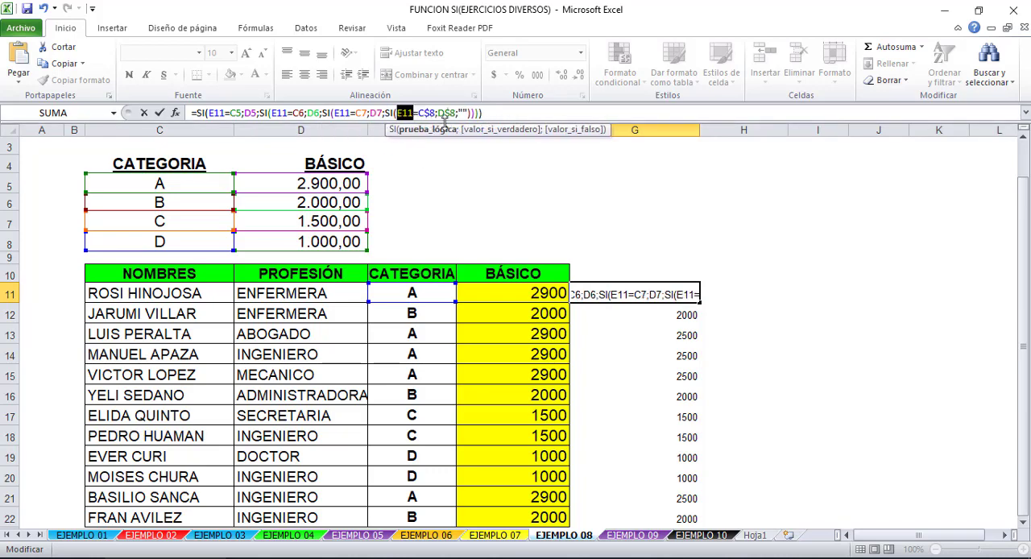
pyautogui.doubleClick(426, 113)
pyautogui.press('F4')
pyautogui.press('F4')
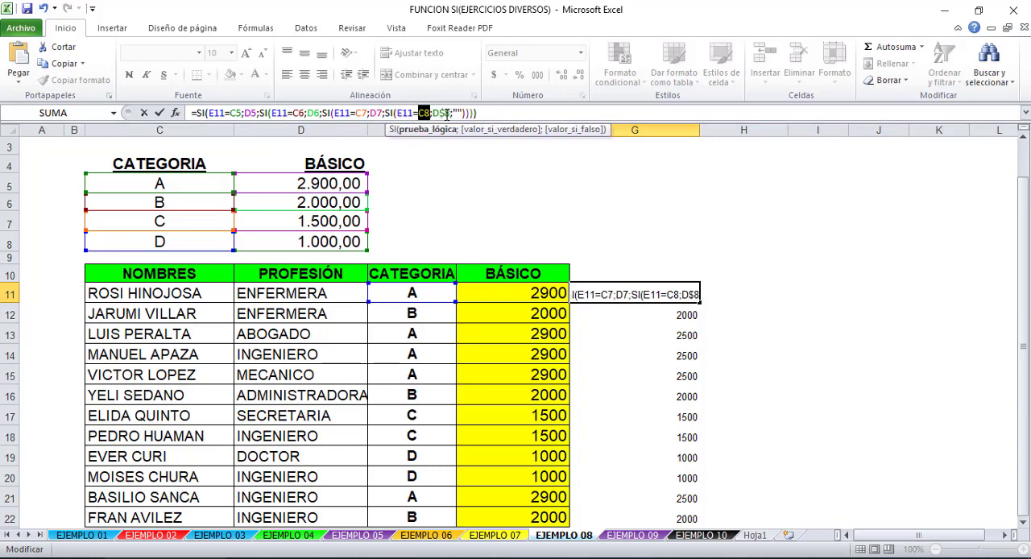
pyautogui.doubleClick(442, 113)
pyautogui.press('F4')
pyautogui.press('F4')
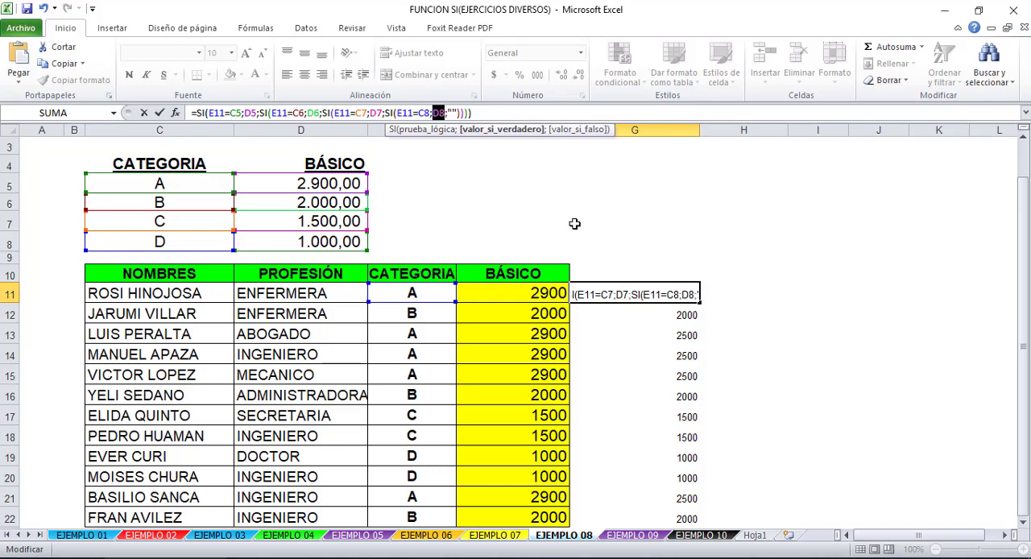
pyautogui.press('Return')
# - Clear the contents of G12:G22 next to the BÁSICO column
pyautogui.moveTo(650, 313); pyautogui.dragTo(644, 506)
pyautogui.press('Delete')
pyautogui.click(657, 259)
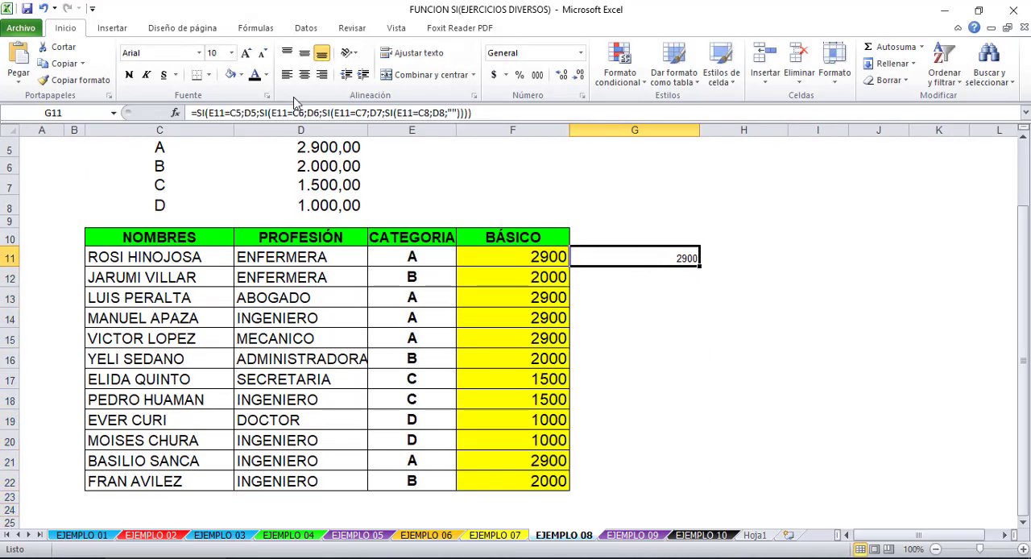
# - Compare the cell references in G11's formula with those in F11's formula
pyautogui.doubleClick(627, 257)
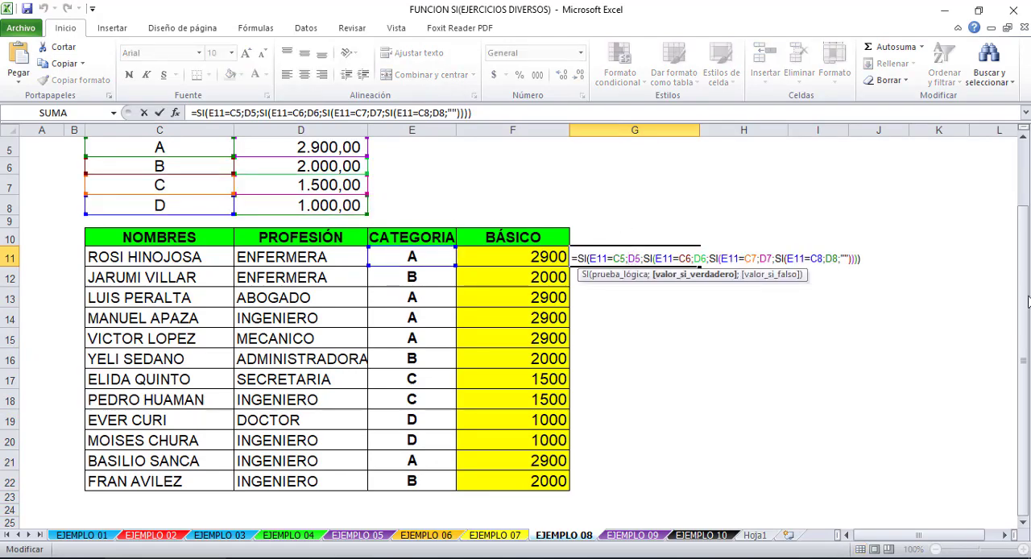
pyautogui.moveTo(1026, 301); pyautogui.dragTo(1025, 295)
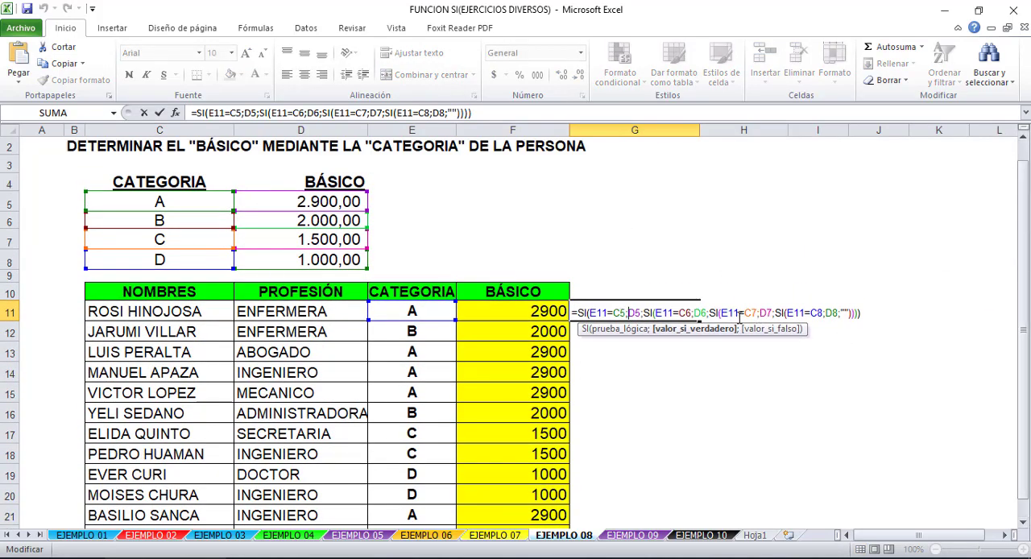
pyautogui.press('Return')
pyautogui.click(527, 318)
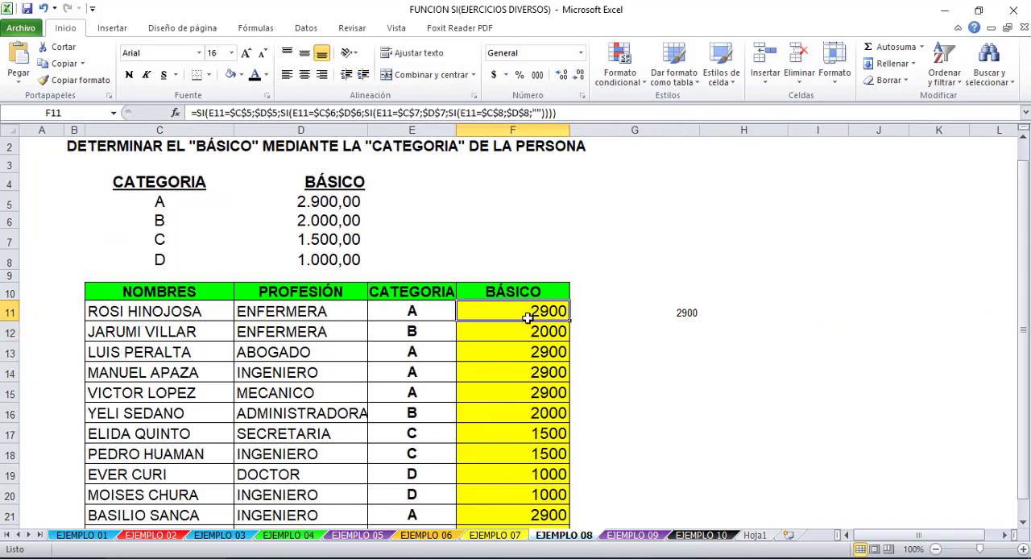
pyautogui.doubleClick(527, 318)
pyautogui.press('Escape')
# - Fill G11's relative-reference formula down to G22
pyautogui.click(638, 306)
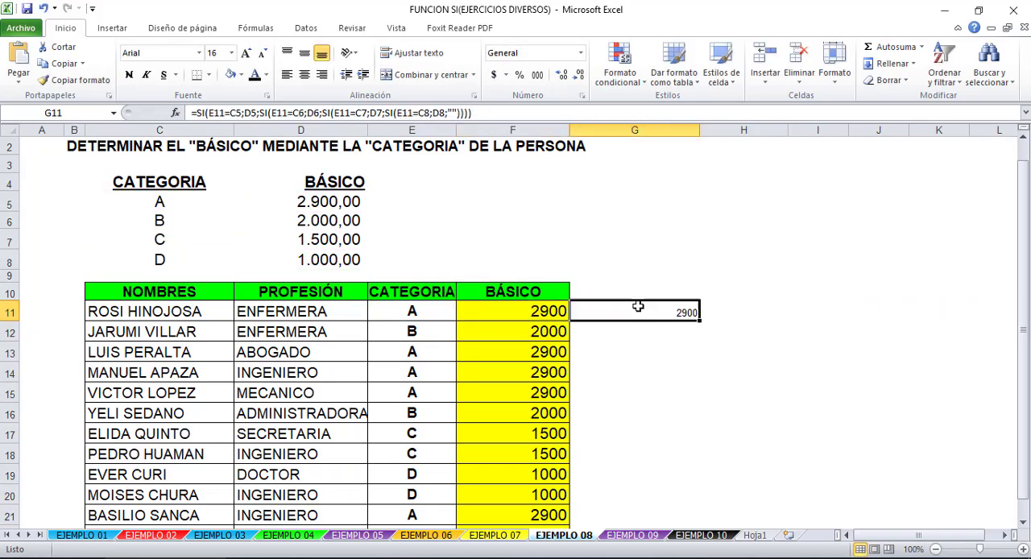
pyautogui.moveTo(699, 321); pyautogui.dragTo(678, 506)
pyautogui.click(757, 397)
pyautogui.moveTo(1027, 322); pyautogui.dragTo(1026, 259)
# - Compare which category table cells the formulas in G11 and G12 refer to
pyautogui.doubleClick(660, 322)
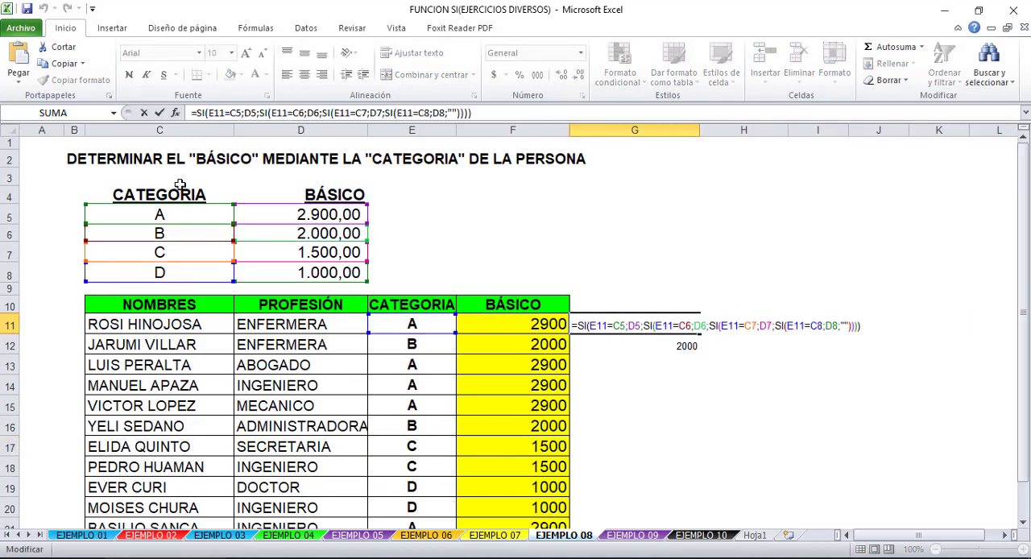
pyautogui.hotkey('ctrl', 'Return')
pyautogui.click(637, 346)
pyautogui.doubleClick(637, 347)
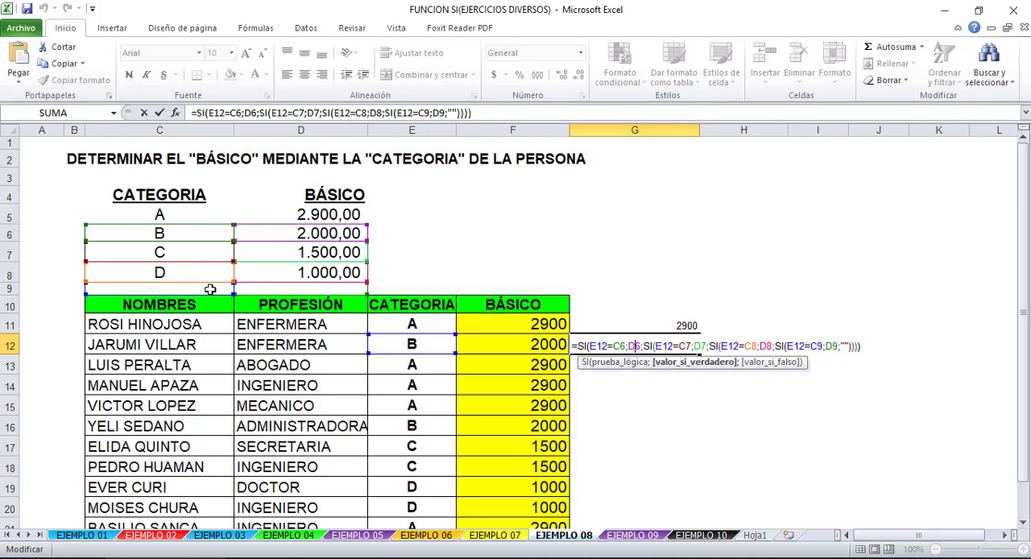
pyautogui.press('Escape')
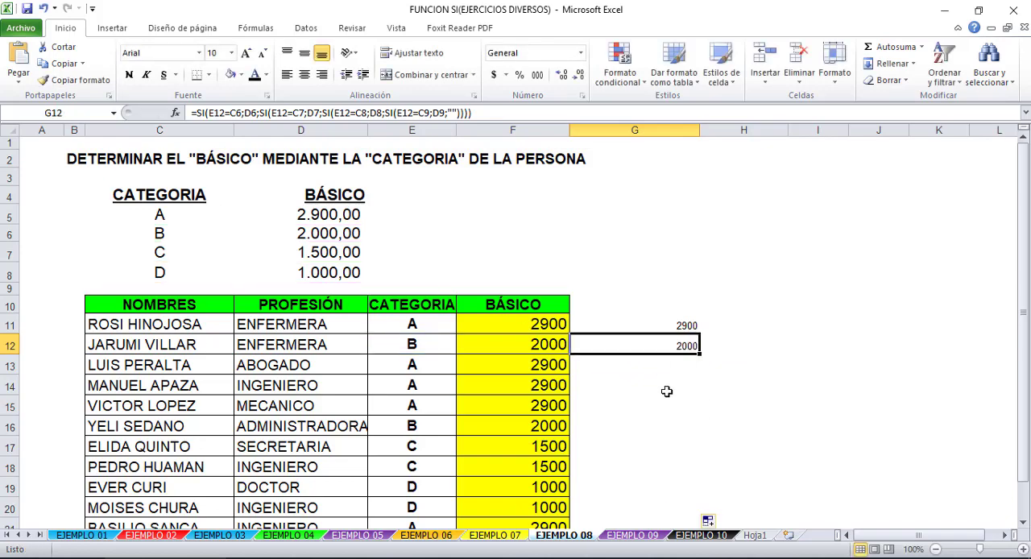
# - Inspect the filled formulas in column G from G13 down to G22 for shifted table references
pyautogui.doubleClick(662, 367)
pyautogui.press('Escape')
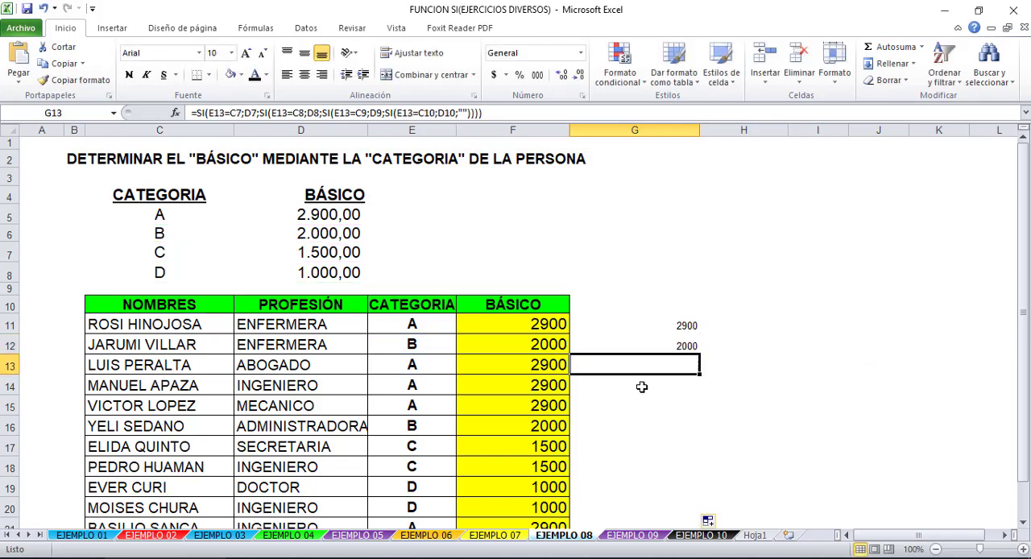
pyautogui.doubleClick(642, 386)
pyautogui.press('Escape')
pyautogui.doubleClick(659, 402)
pyautogui.press('Escape')
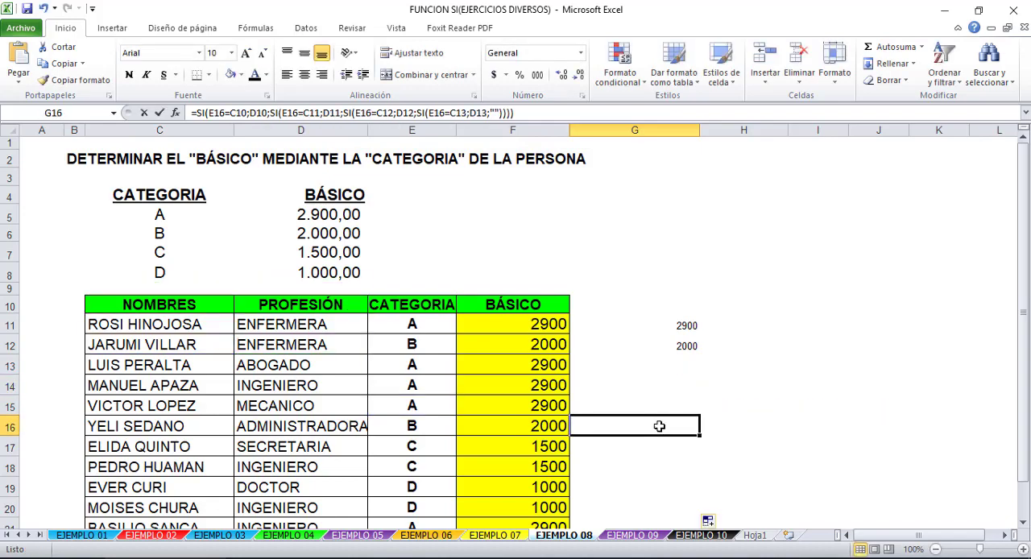
pyautogui.doubleClick(661, 426)
pyautogui.press('Escape')
pyautogui.doubleClick(661, 449)
pyautogui.press('Escape')
pyautogui.click(661, 475)
pyautogui.doubleClick(660, 476)
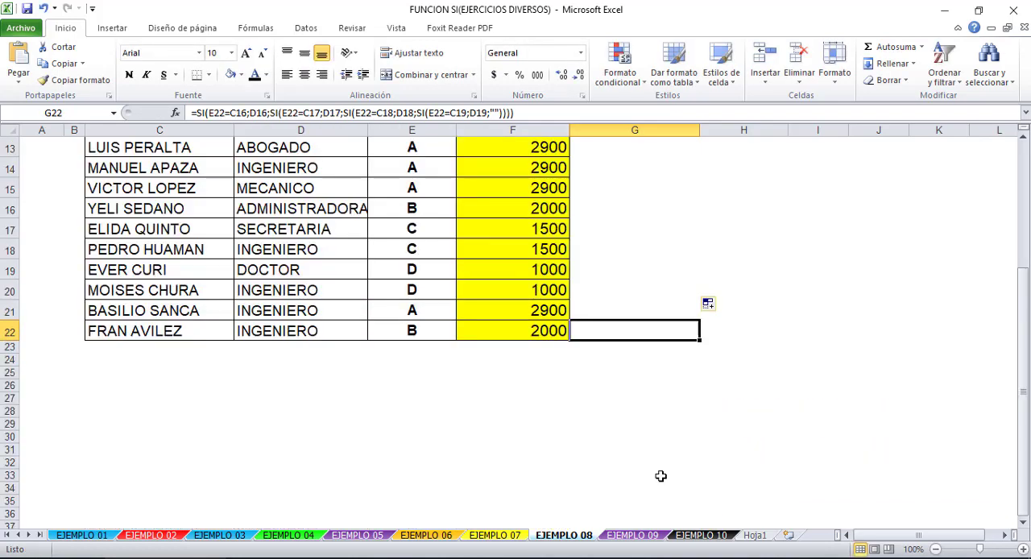
pyautogui.doubleClick(651, 251)
pyautogui.scroll(4, 674, 291)
pyautogui.press('Escape')
pyautogui.click(667, 323)
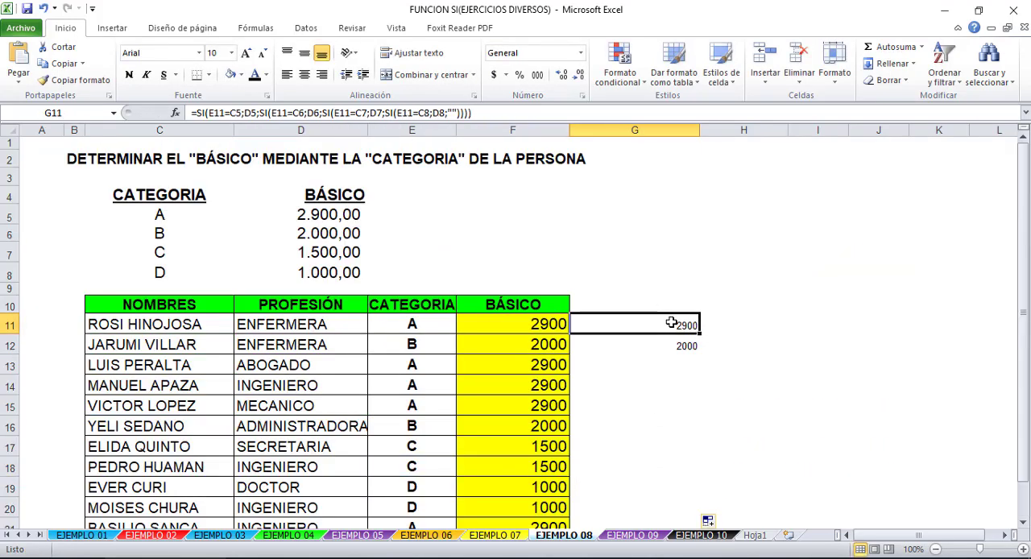
# - Inspect the formulas in F11:F15 to check their absolute references to the category table
pyautogui.click(524, 323)
pyautogui.doubleClick(524, 323)
pyautogui.press('Escape')
pyautogui.doubleClick(532, 345)
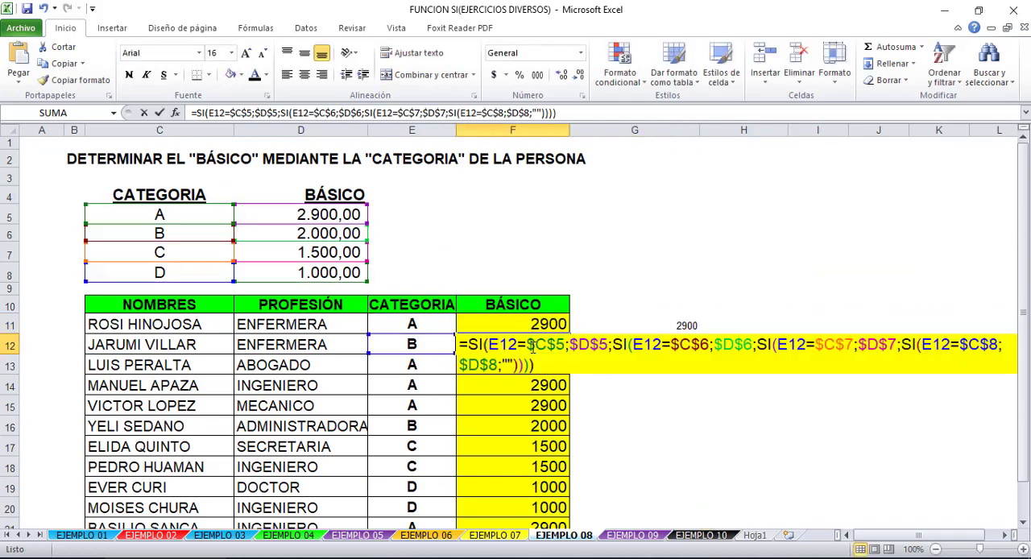
pyautogui.press('Escape')
pyautogui.doubleClick(533, 365)
pyautogui.press('Escape')
pyautogui.doubleClick(532, 384)
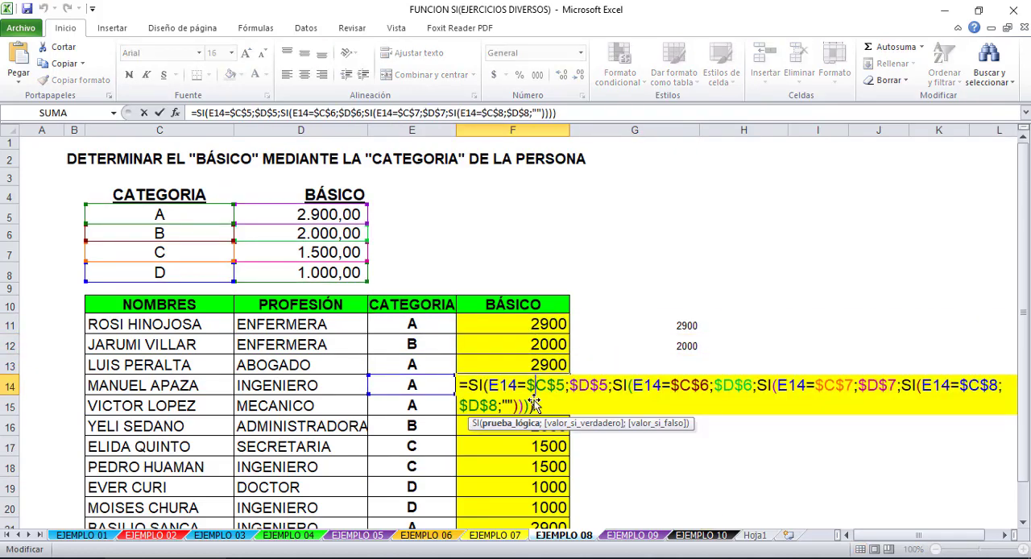
pyautogui.press('Escape')
pyautogui.doubleClick(532, 405)
pyautogui.press('Escape')
# - Compare the relative formulas in G11 and G15 with the absolute formula in F11
pyautogui.click(665, 317)
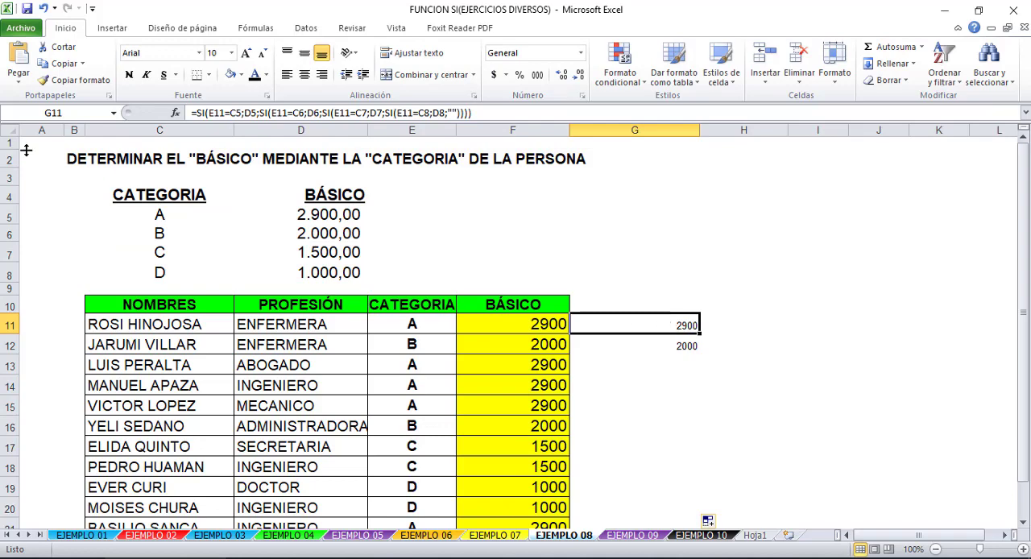
pyautogui.moveTo(668, 327); pyautogui.dragTo(668, 407)
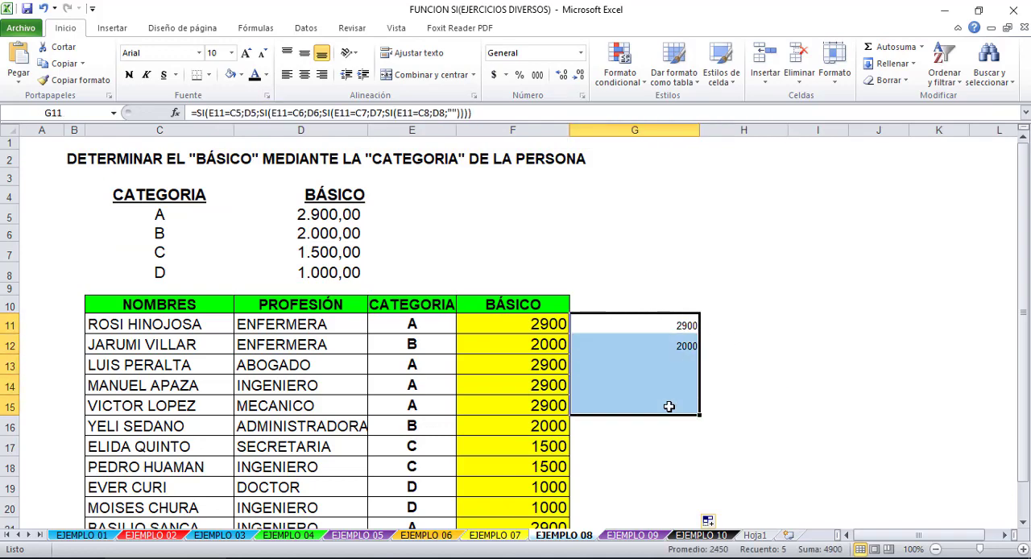
pyautogui.click(668, 407)
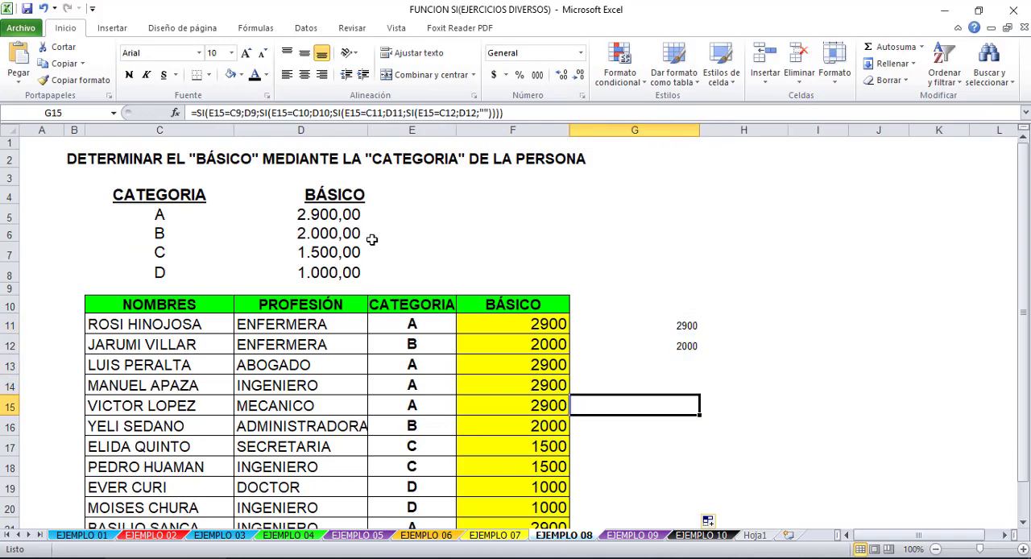
pyautogui.click(538, 323)
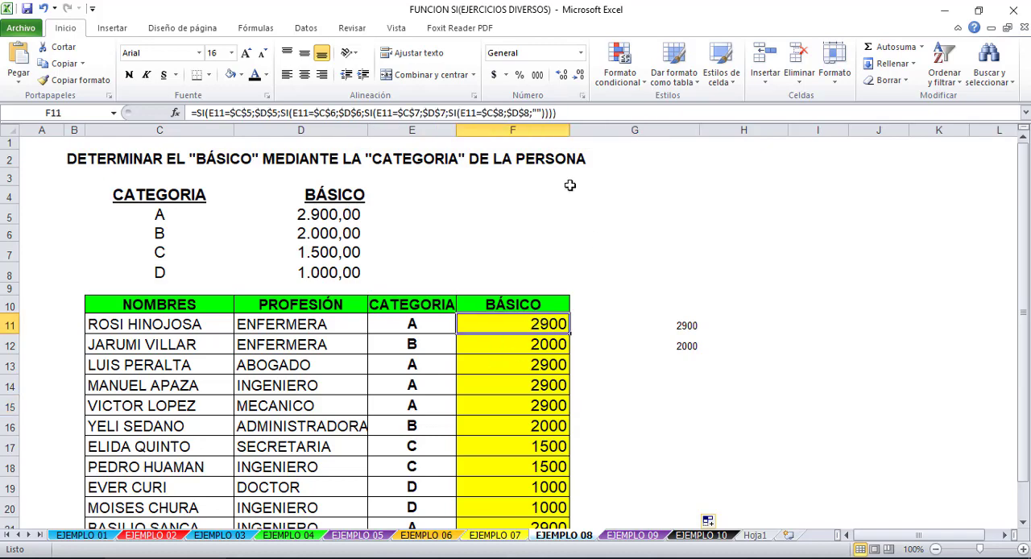
# - Clear the trial formulas in G11:G15 and go to the EJEMPLO 09 sheet
pyautogui.moveTo(674, 322); pyautogui.dragTo(678, 405)
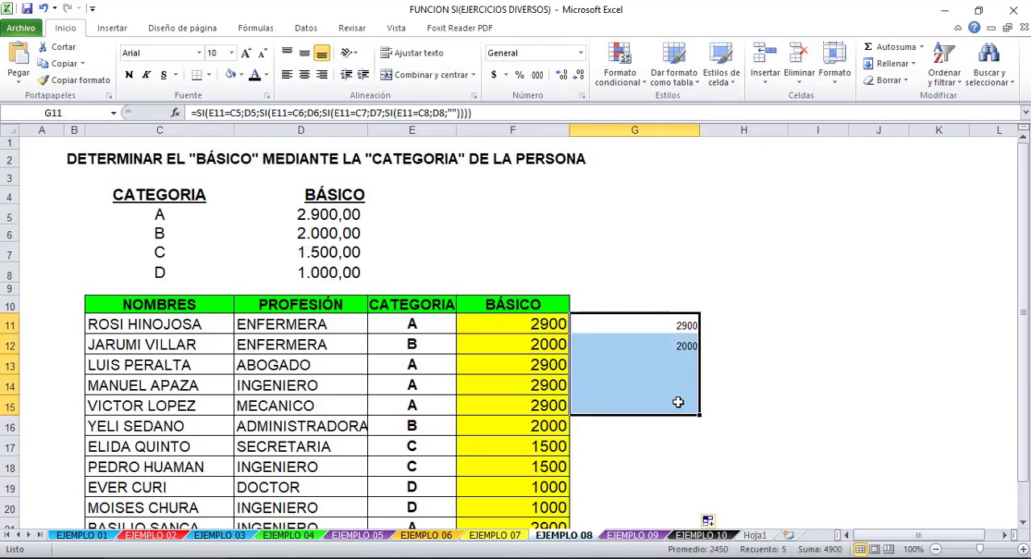
pyautogui.press('Delete')
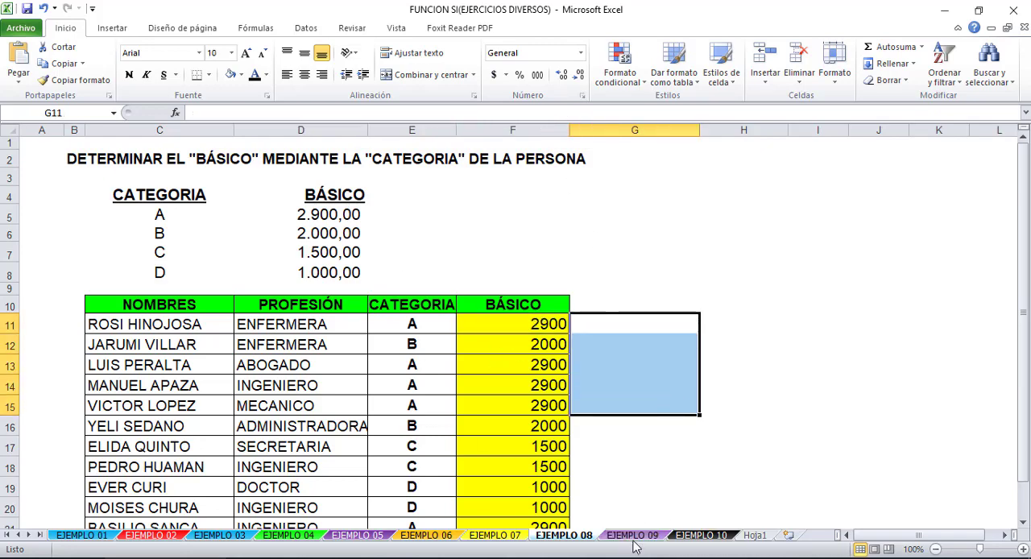
pyautogui.click(632, 535)
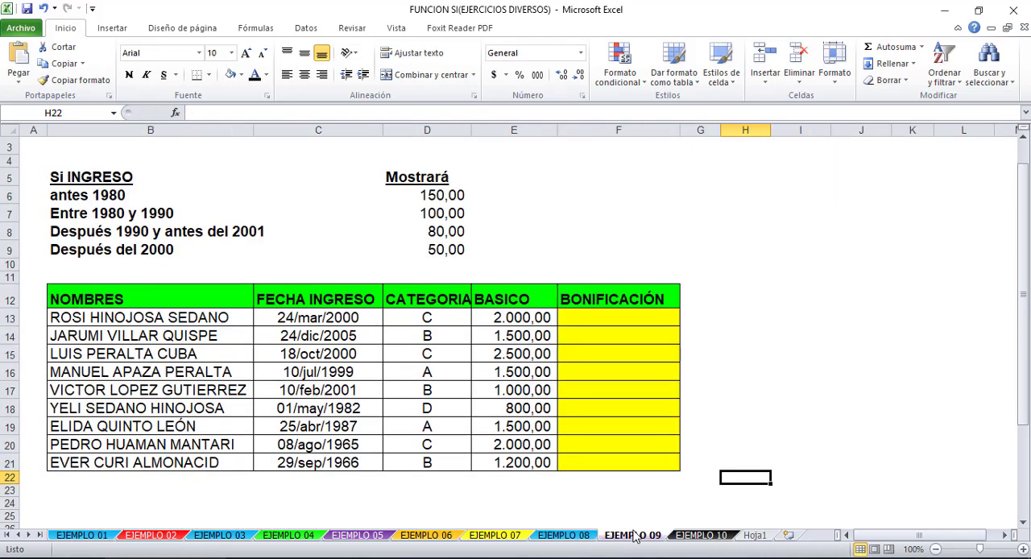
pyautogui.click(592, 537)
pyautogui.click(633, 537)
pyautogui.click(752, 352)
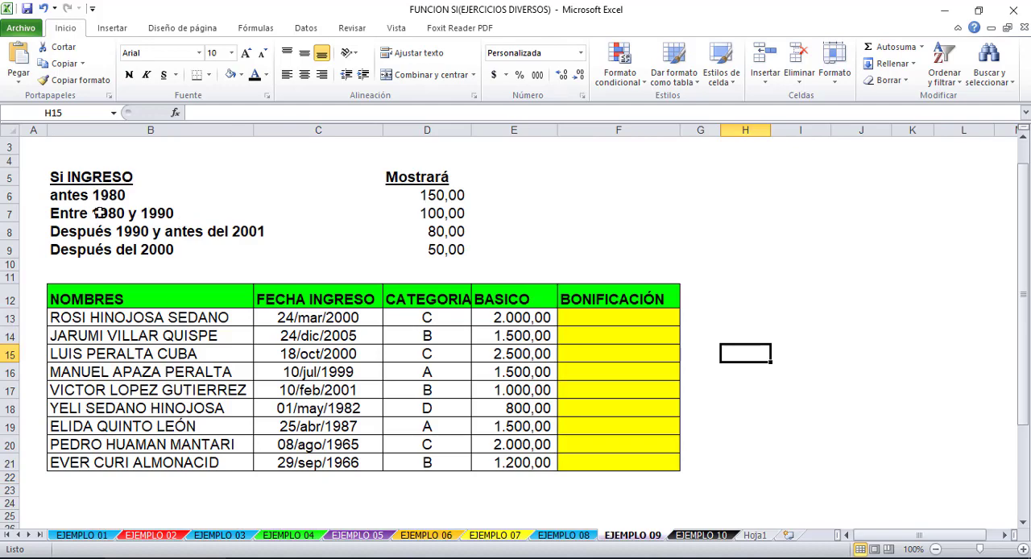
# - Review each entry-date condition in B6:B9 with its matching bonus amount in D6:D9
pyautogui.click(123, 196)
pyautogui.click(136, 249)
pyautogui.click(129, 196)
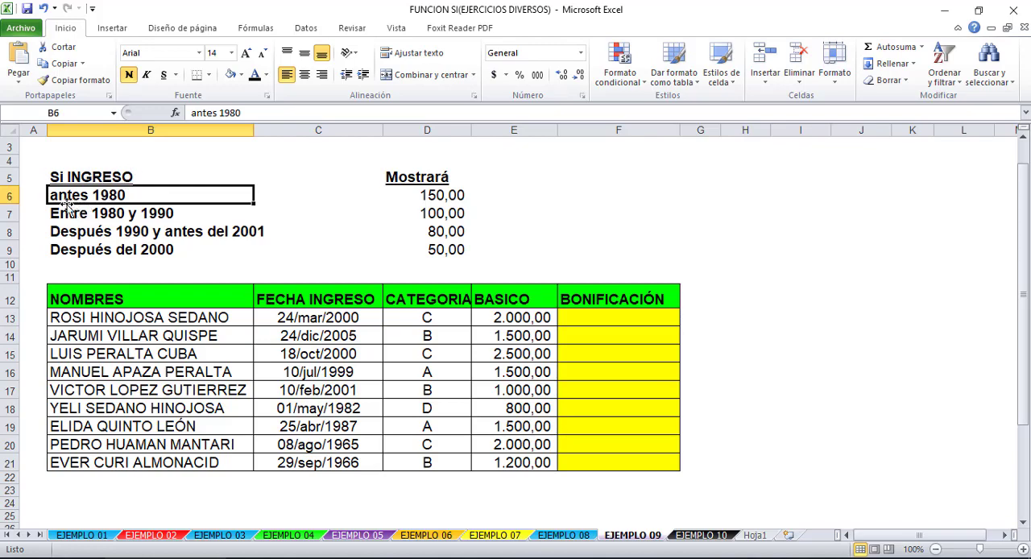
pyautogui.click(446, 196)
pyautogui.click(93, 213)
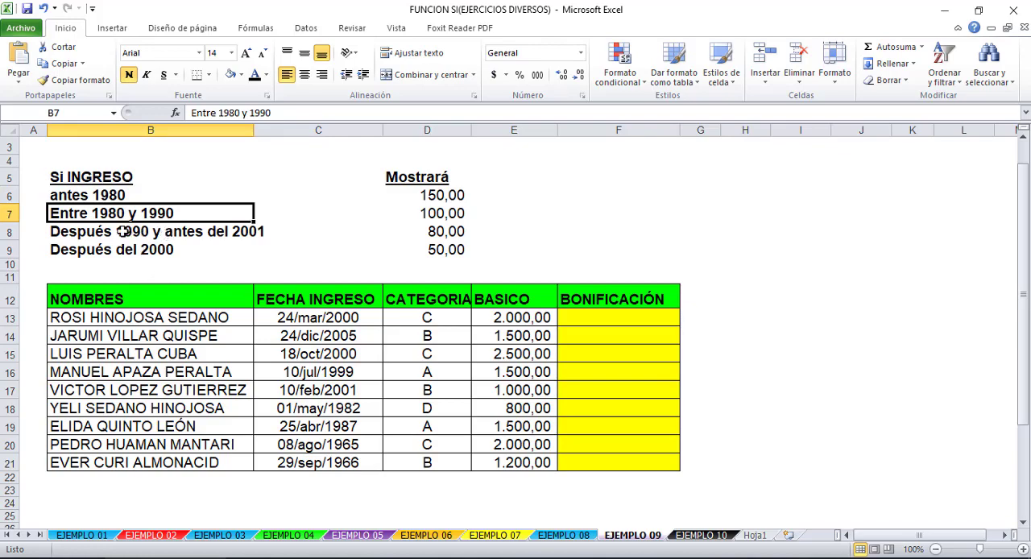
pyautogui.click(412, 214)
pyautogui.click(87, 235)
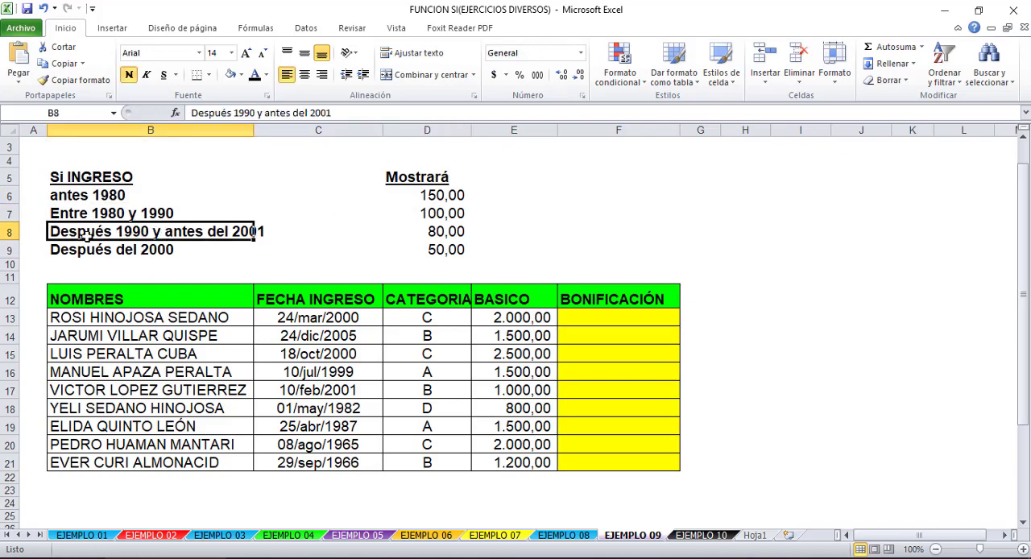
pyautogui.click(438, 231)
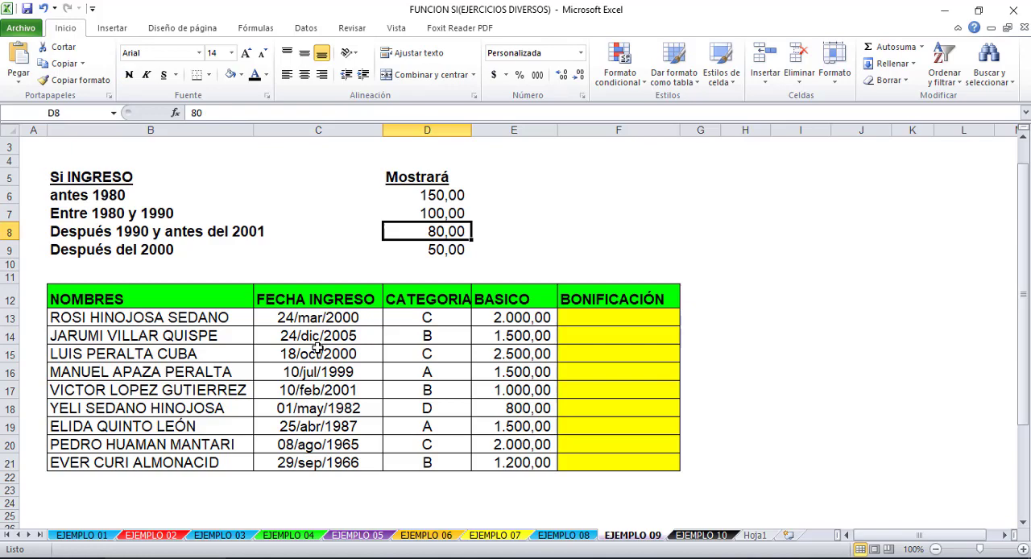
pyautogui.click(108, 250)
pyautogui.click(416, 249)
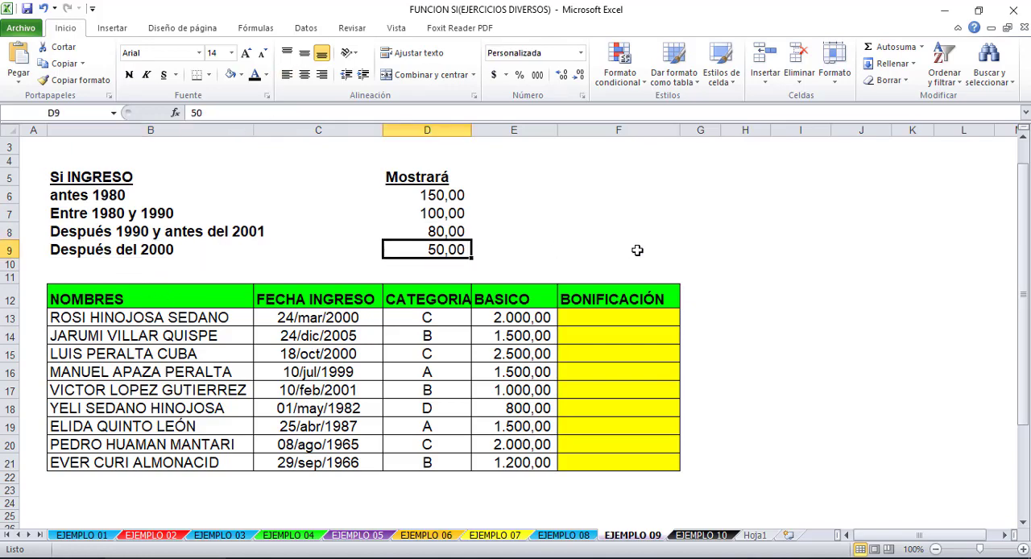
# - Enter >=1980 in E6 as a note beside the "antes 1980" condition
pyautogui.click(509, 196)
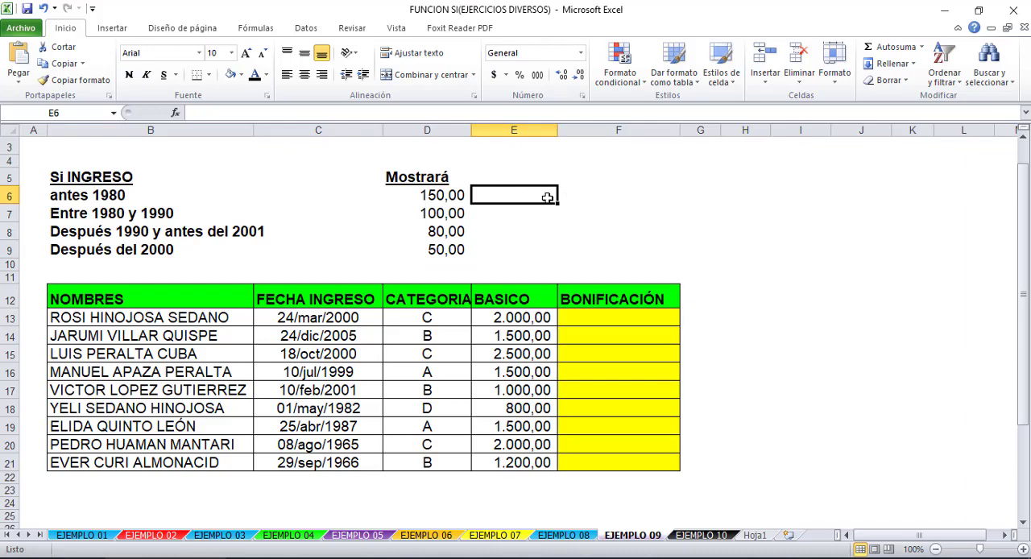
pyautogui.write('>')
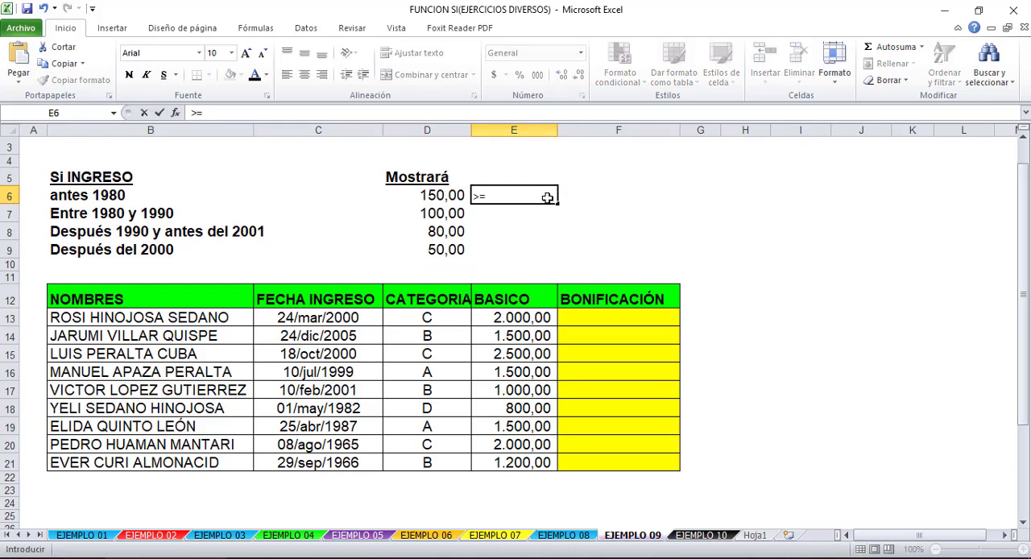
pyautogui.write('=1980')
pyautogui.press('Return')
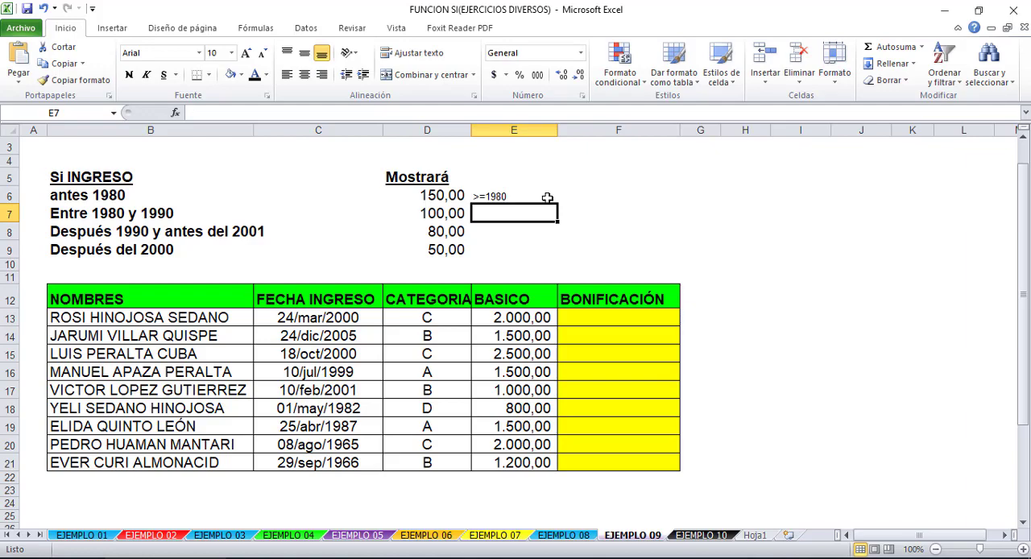
# - Change the note in E6 beside the "antes 1980" condition to <=1980
pyautogui.doubleClick(491, 196)
pyautogui.moveTo(482, 196); pyautogui.dragTo(473, 196)
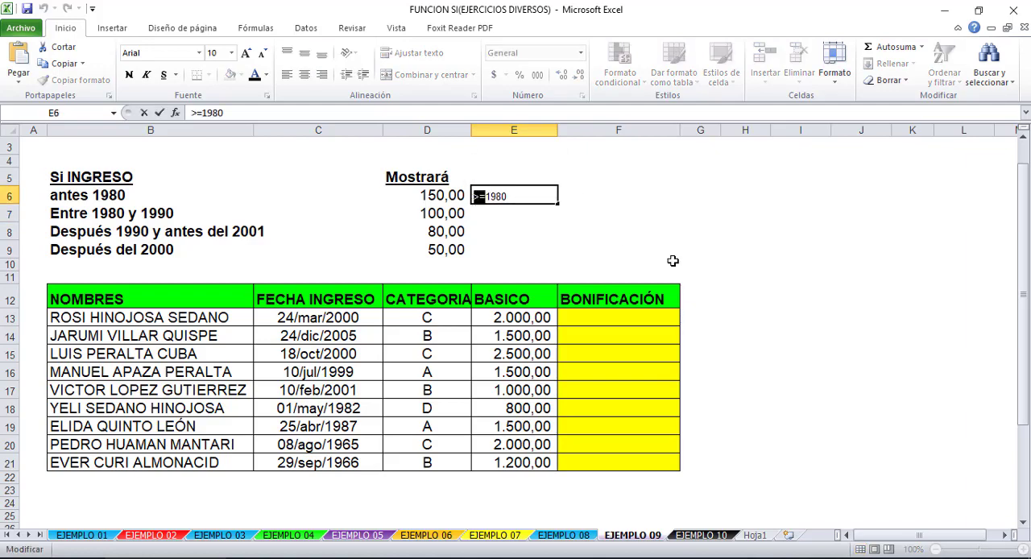
pyautogui.write('<')
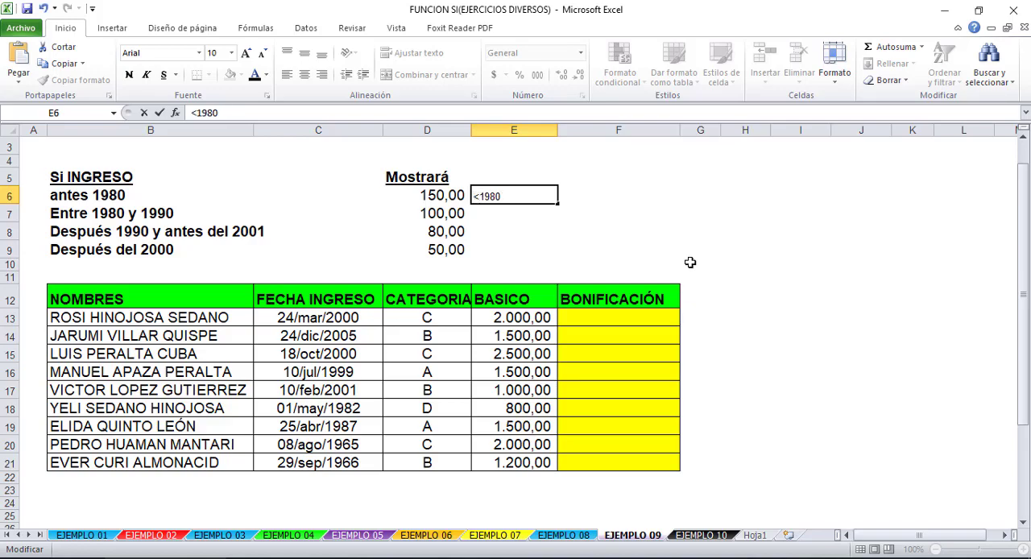
pyautogui.write('=')
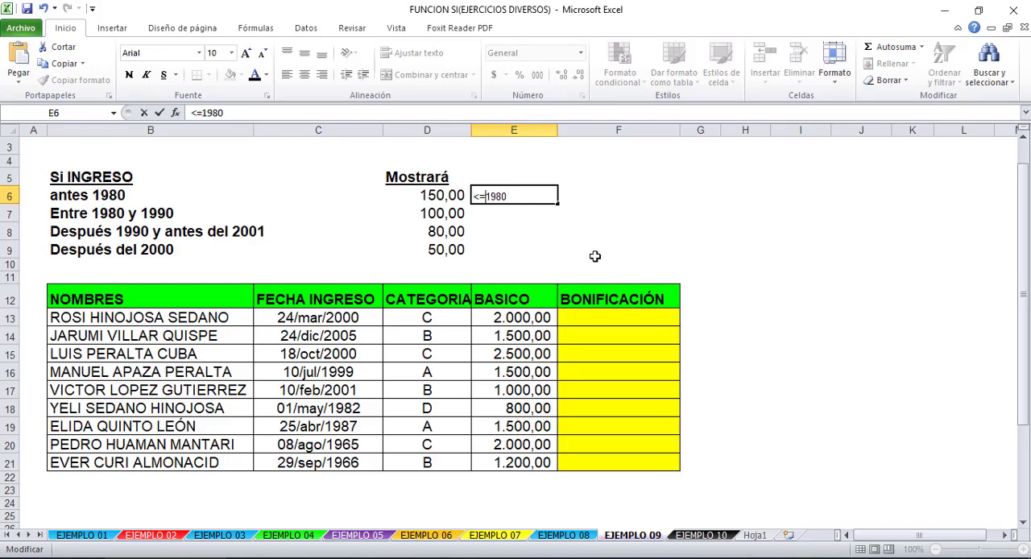
pyautogui.click(512, 214)
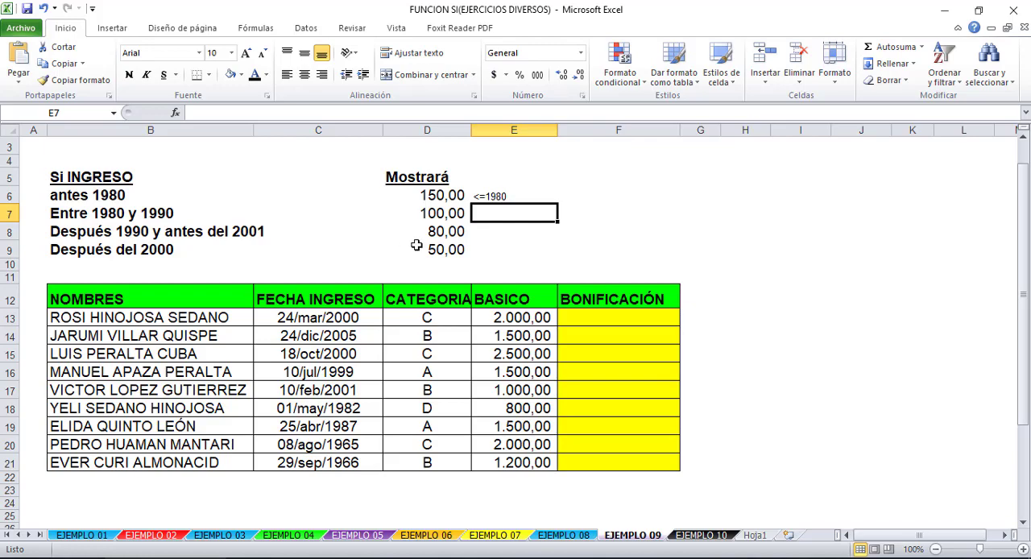
# - Enter the notes <=1990 in E7 and <=2001 in E8 beside the second and third conditions
pyautogui.write('>')
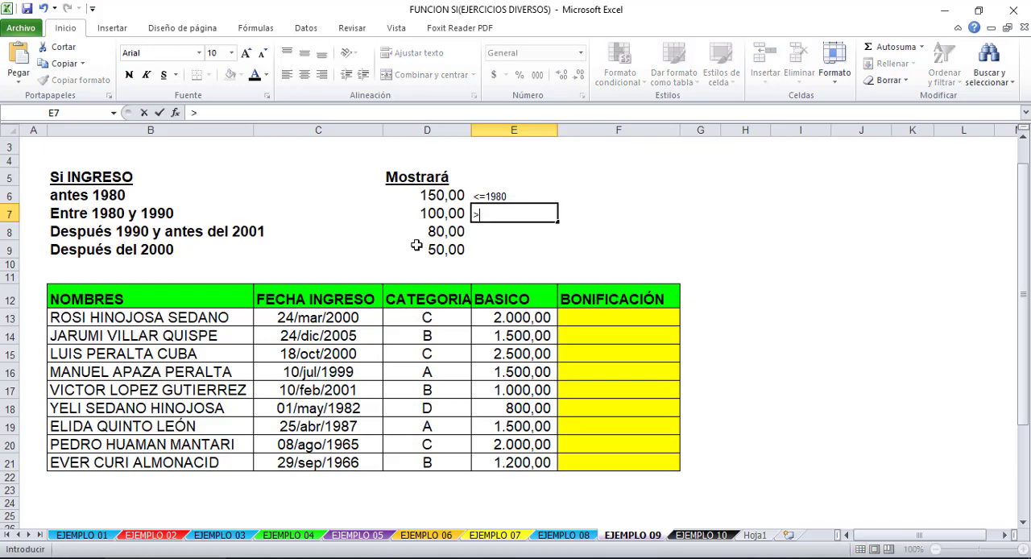
pyautogui.write('=1990')
pyautogui.press('Return')
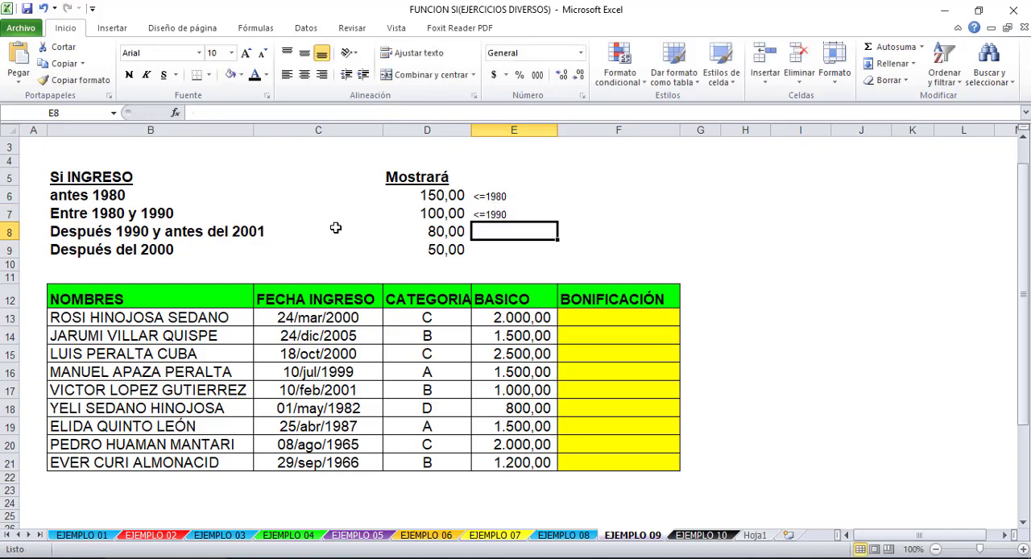
pyautogui.write('<=2001')
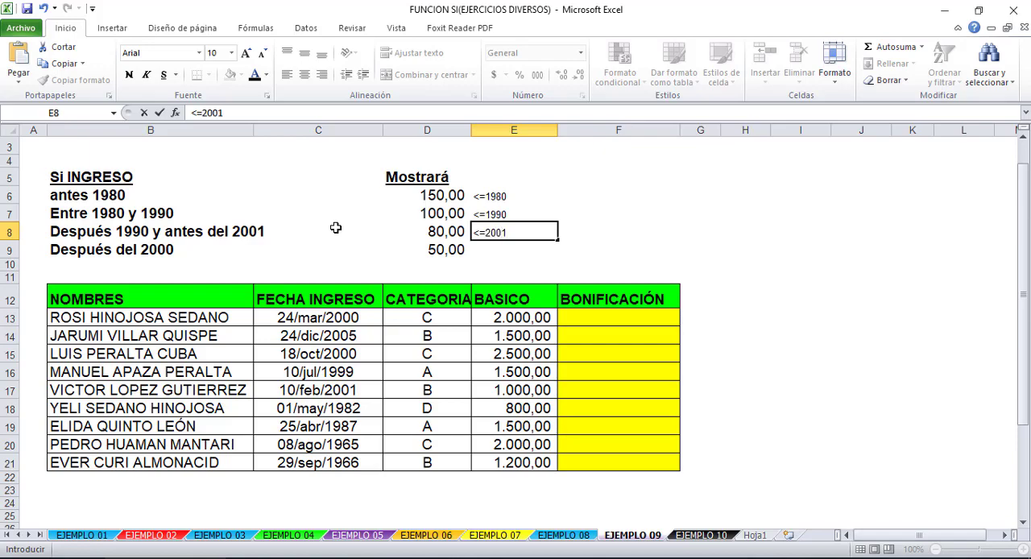
pyautogui.press('Return')
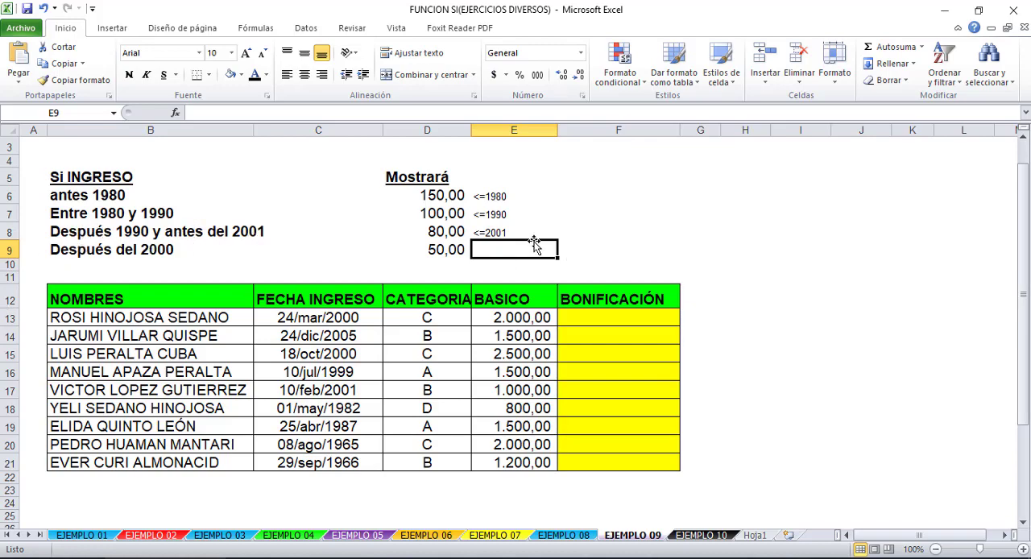
# - Change the condition text in B8 to "Después 1990 y antes del 2000"
pyautogui.click(44, 230)
pyautogui.click(62, 228)
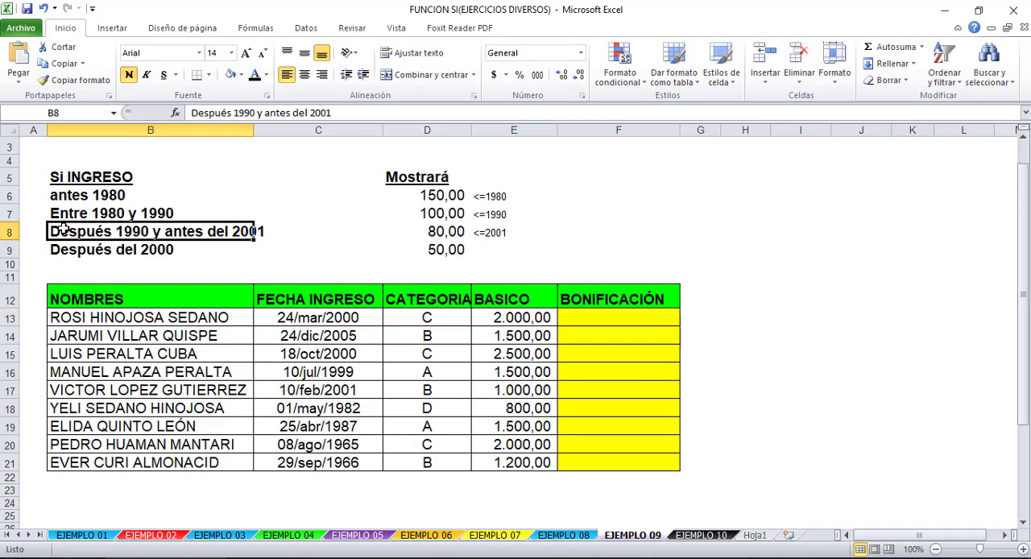
pyautogui.click(339, 111)
pyautogui.press('BackSpace')
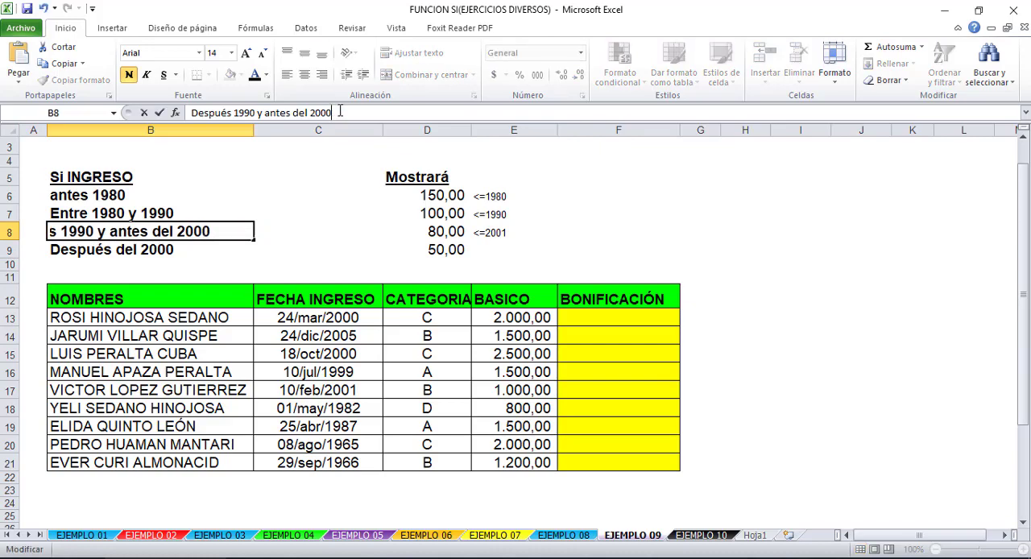
pyautogui.write('0')
pyautogui.press('Return')
# - Enter the note >2000 in E9 and change the note in E8 to <=2000
pyautogui.click(493, 247)
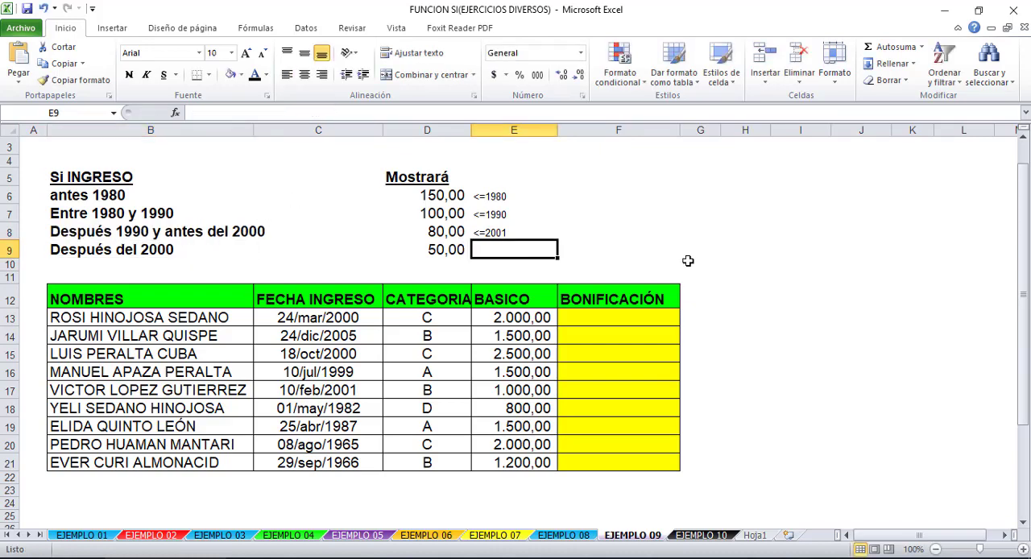
pyautogui.write('Z')
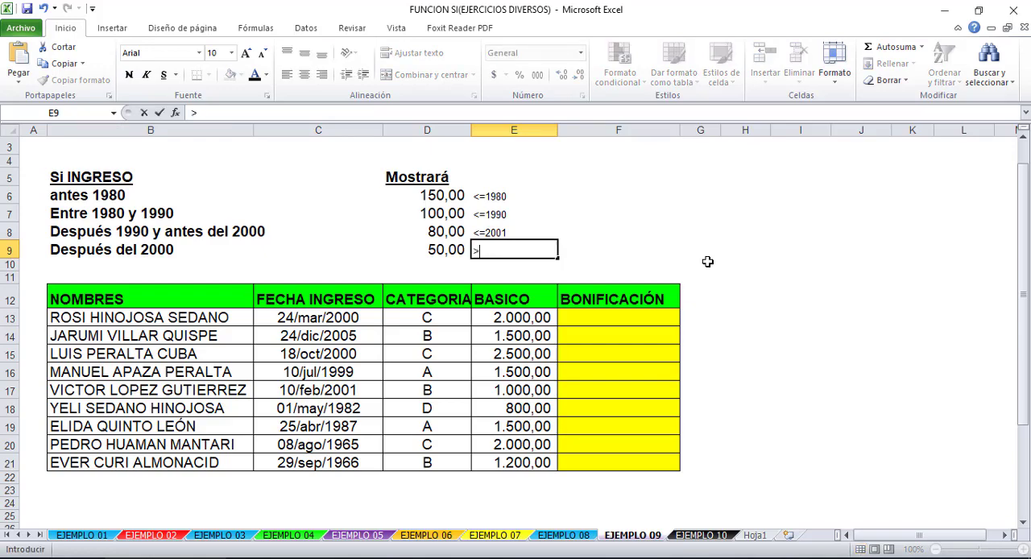
pyautogui.write('2000')
pyautogui.click(535, 232)
pyautogui.doubleClick(536, 231)
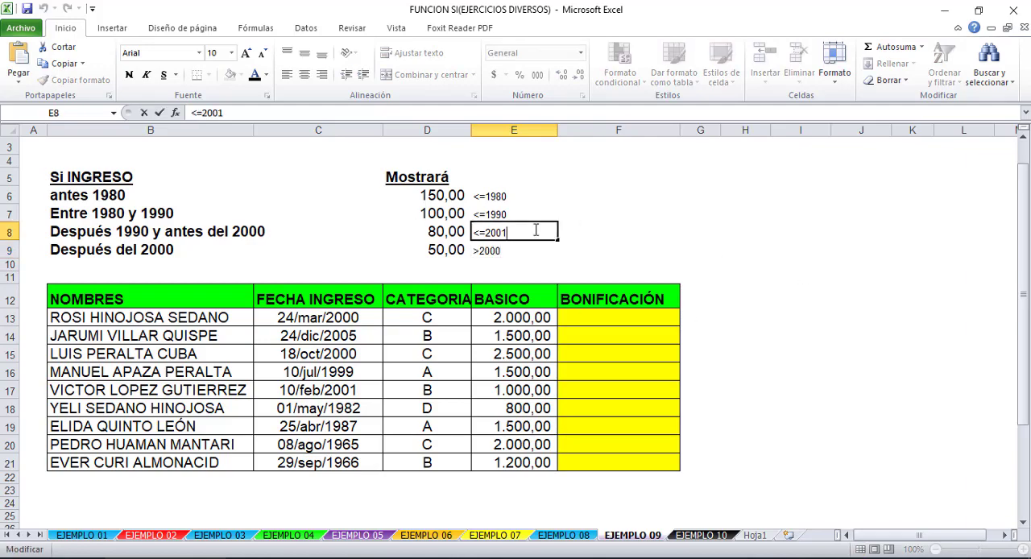
pyautogui.press('Return')
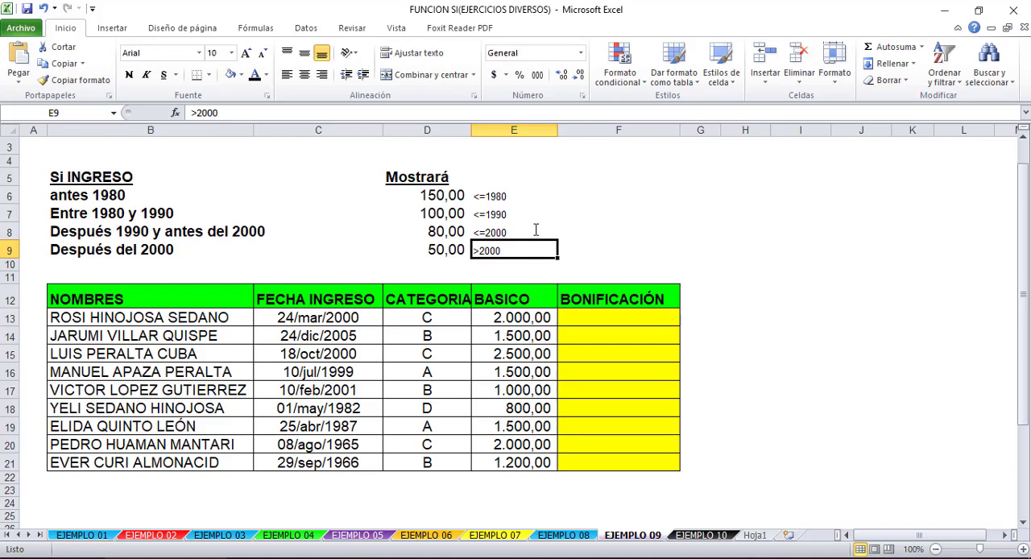
# - Begin the BONIFICACIÓN formula in F13 as =SI(AÑO(C13)<=1980;150, testing the year of the entry date
pyautogui.click(618, 318)
pyautogui.write('=SI(')
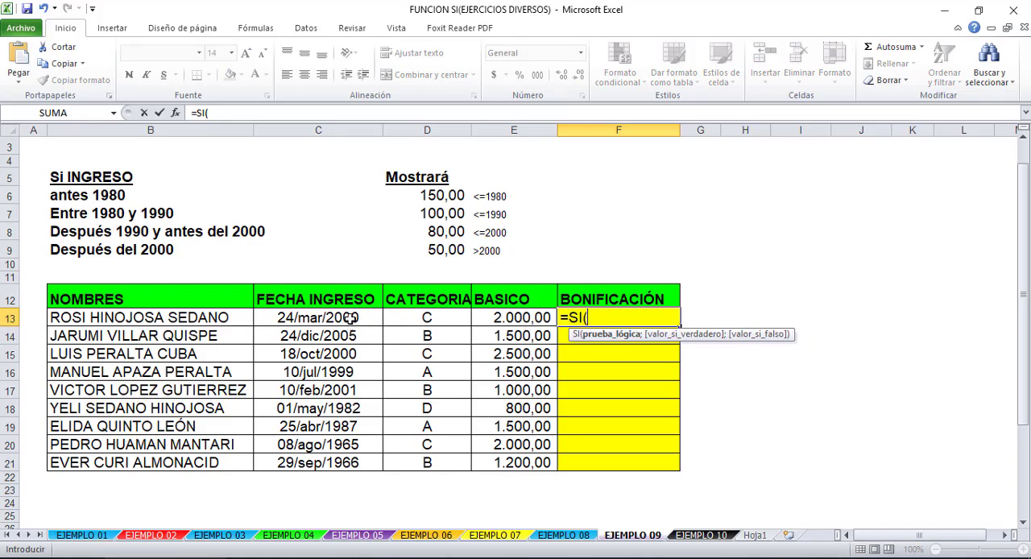
pyautogui.write('AÑO(')
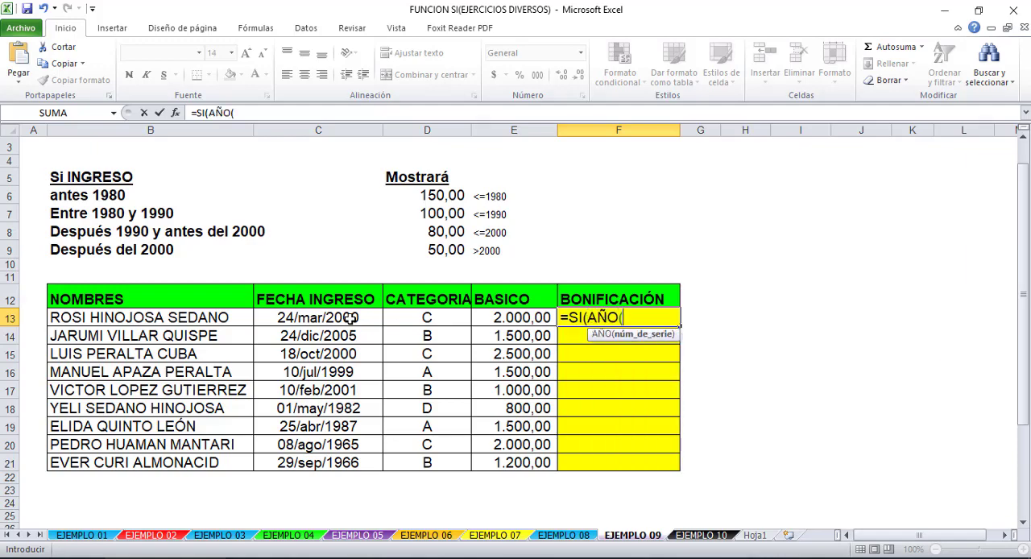
pyautogui.click(351, 318)
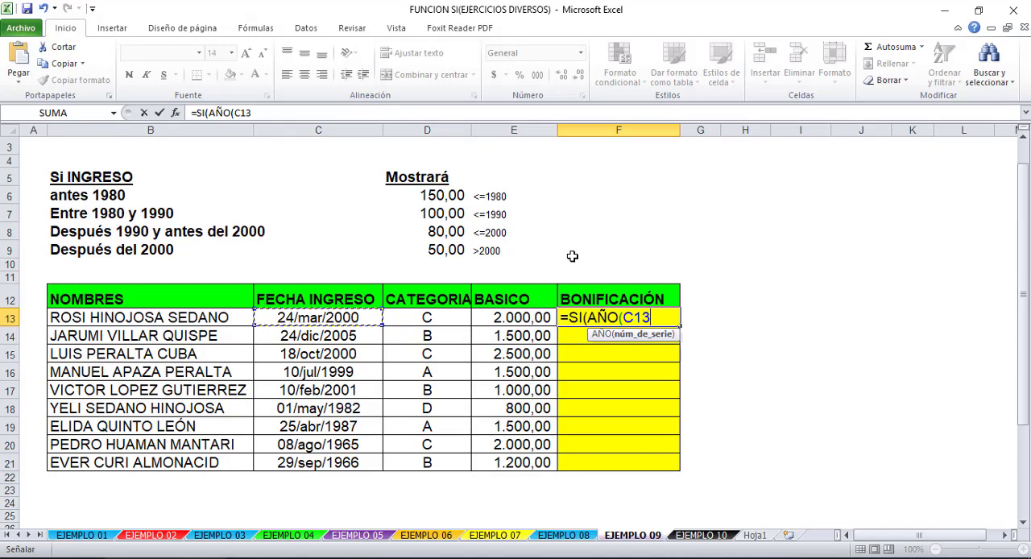
pyautogui.write(')')
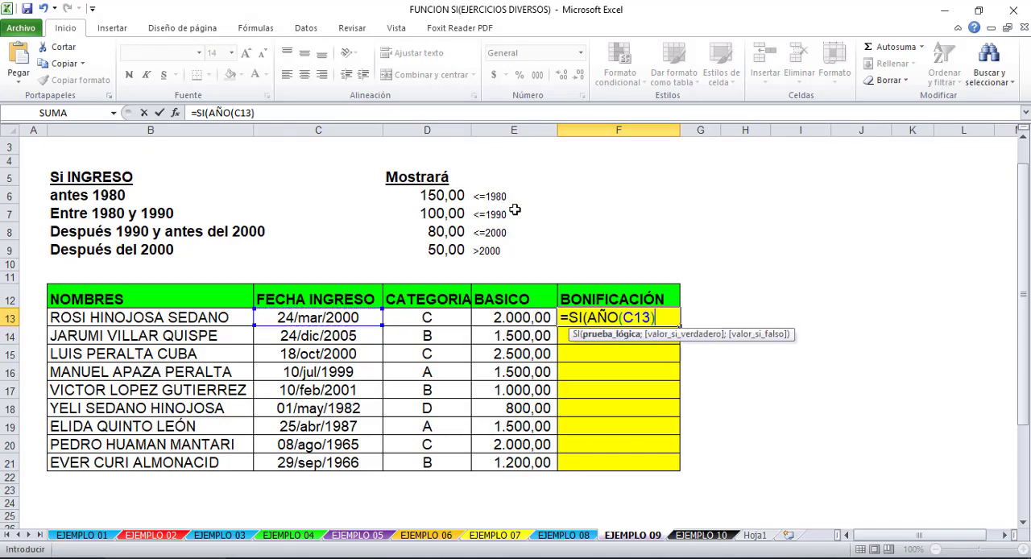
pyautogui.write('<=1980')
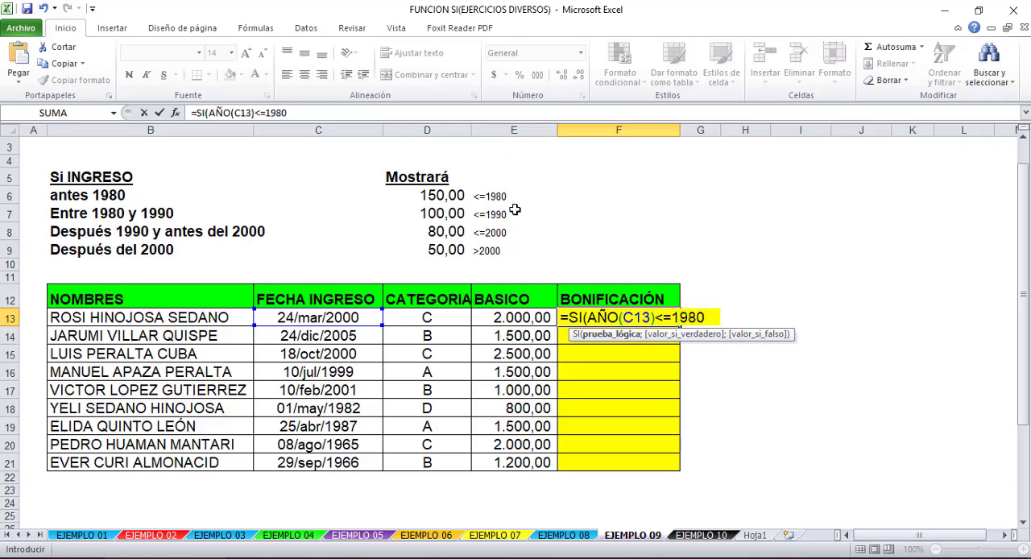
pyautogui.write(';')
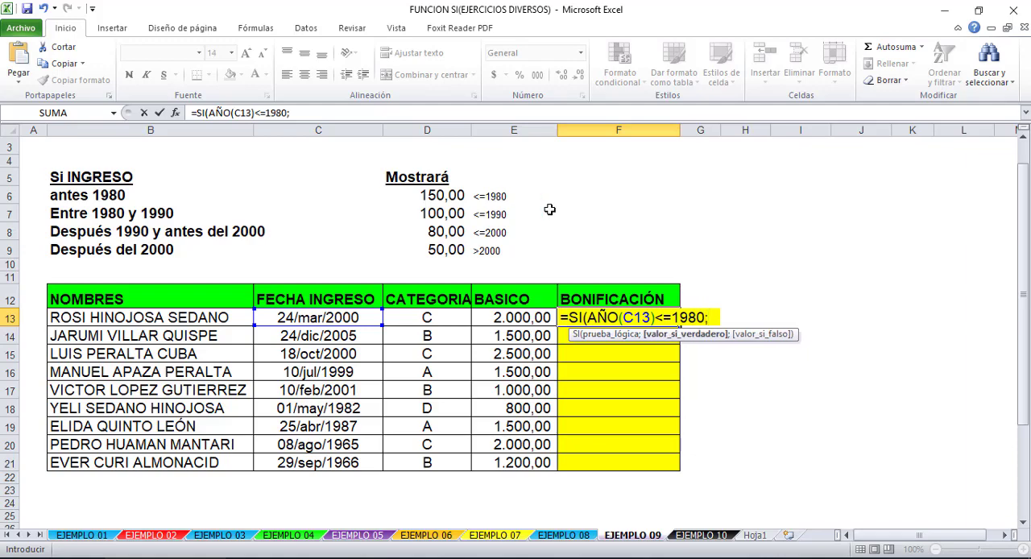
pyautogui.write('150')
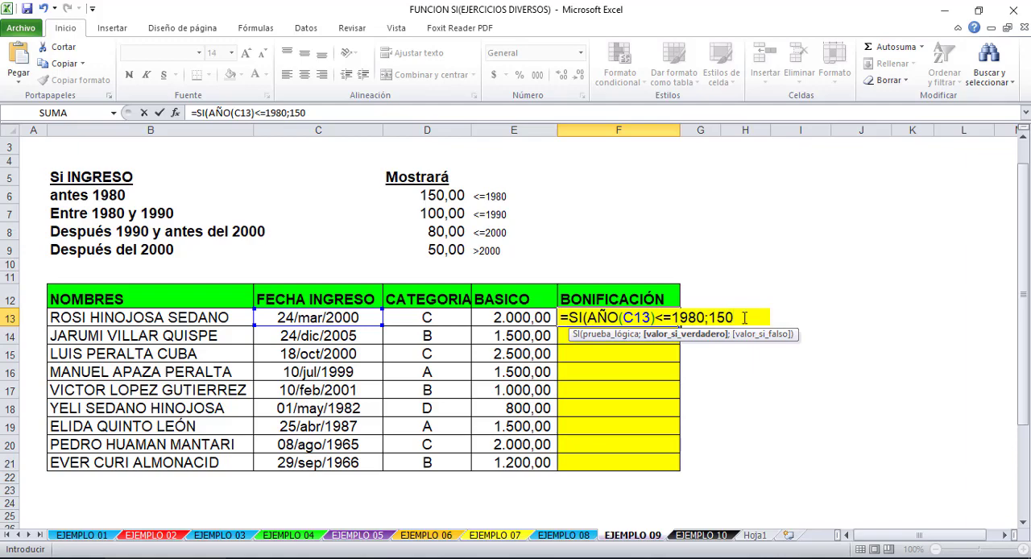
# - Add a semicolon after 150 and append a copy of SI(AÑO(C13)<=1980;150; as the nested second test
pyautogui.moveTo(743, 318); pyautogui.dragTo(567, 318)
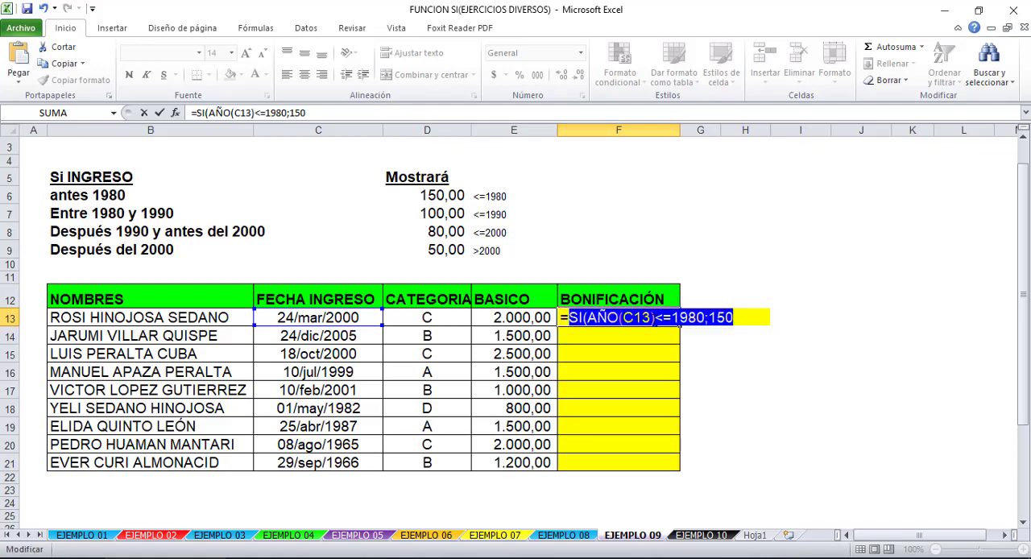
pyautogui.click(744, 318)
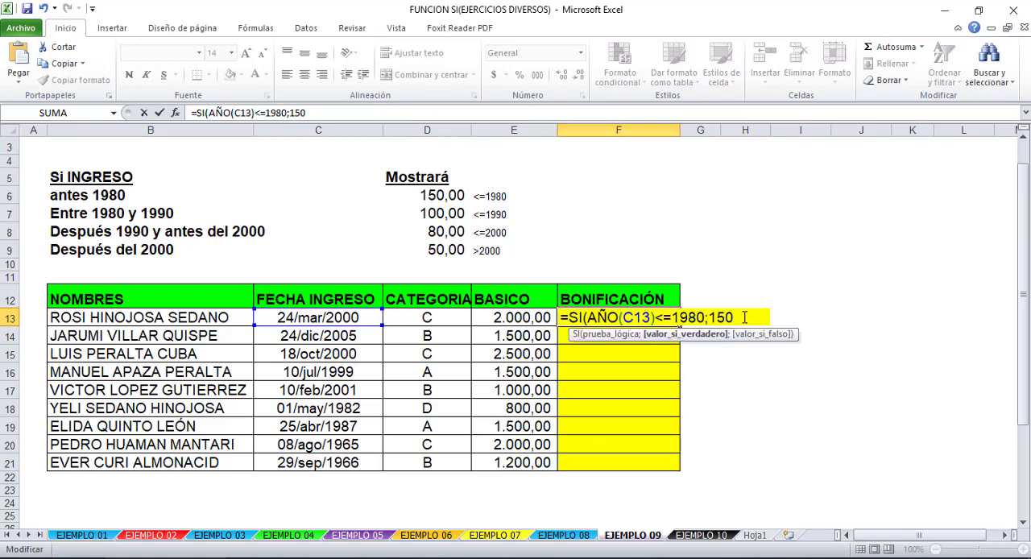
pyautogui.write(';')
pyautogui.moveTo(739, 317); pyautogui.dragTo(569, 317)
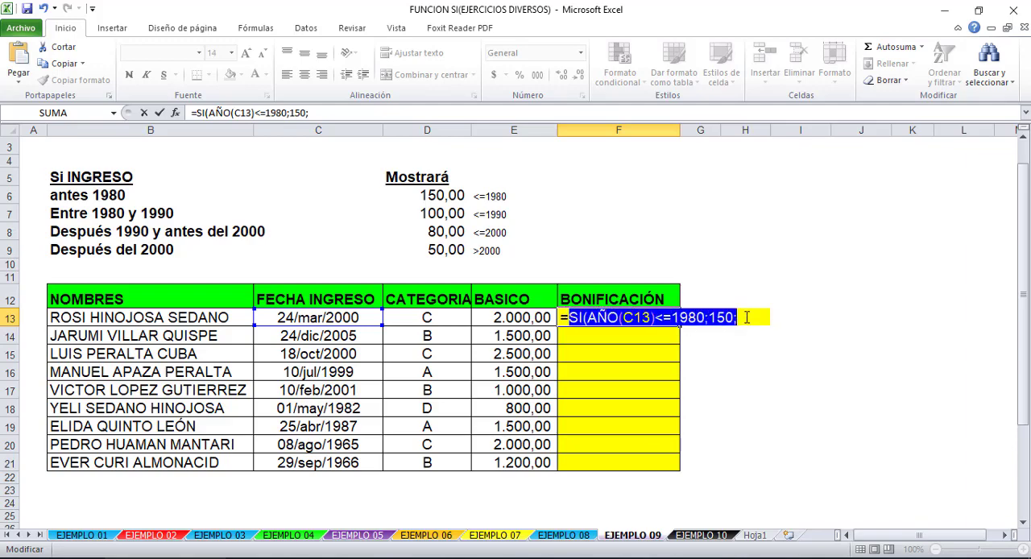
pyautogui.hotkey('ctrl', 'c')
pyautogui.click(746, 317)
pyautogui.hotkey('ctrl', 'v')
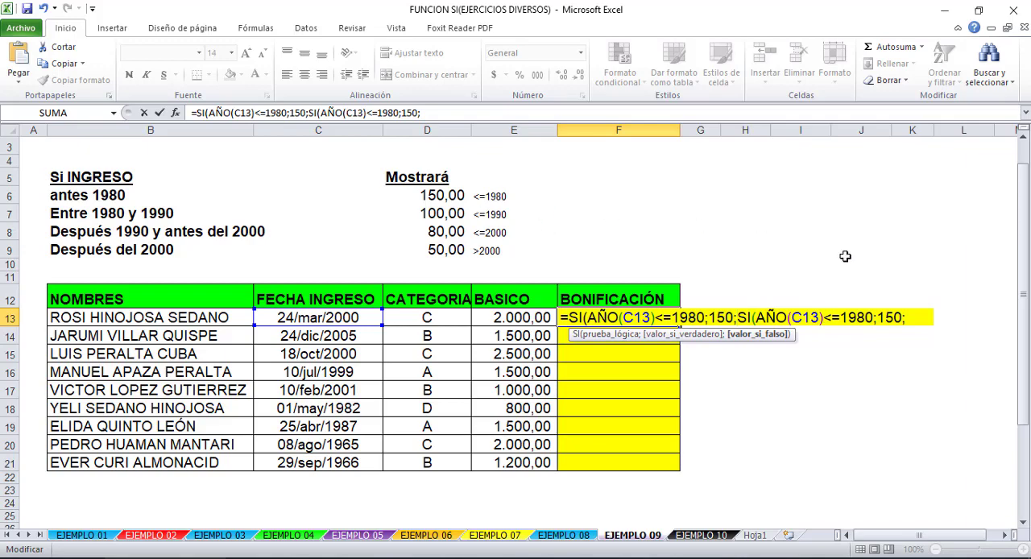
# - Set the second SI test in the F13 formula to <=1990 with a bonus of 100
pyautogui.click(865, 318)
pyautogui.press('BackSpace')
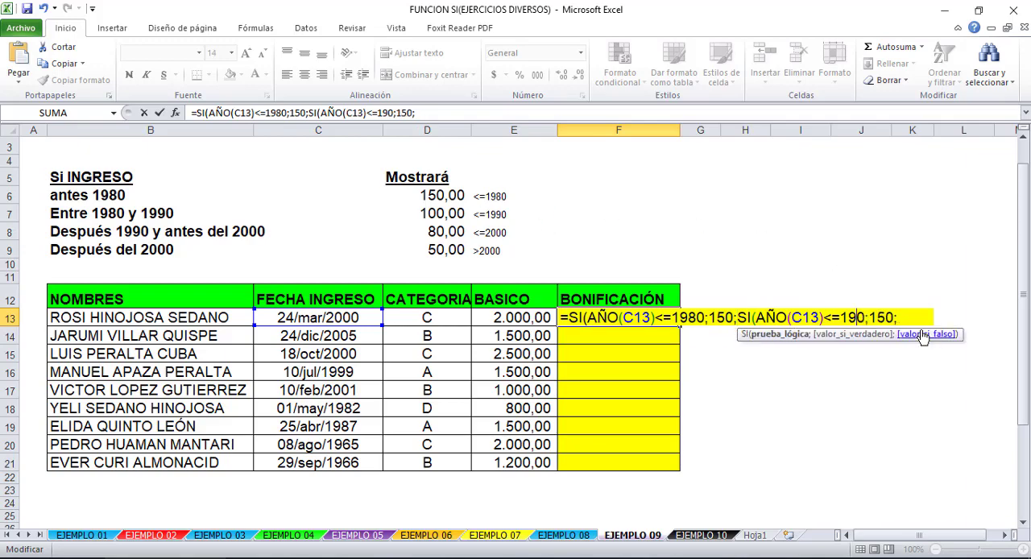
pyautogui.write('9')
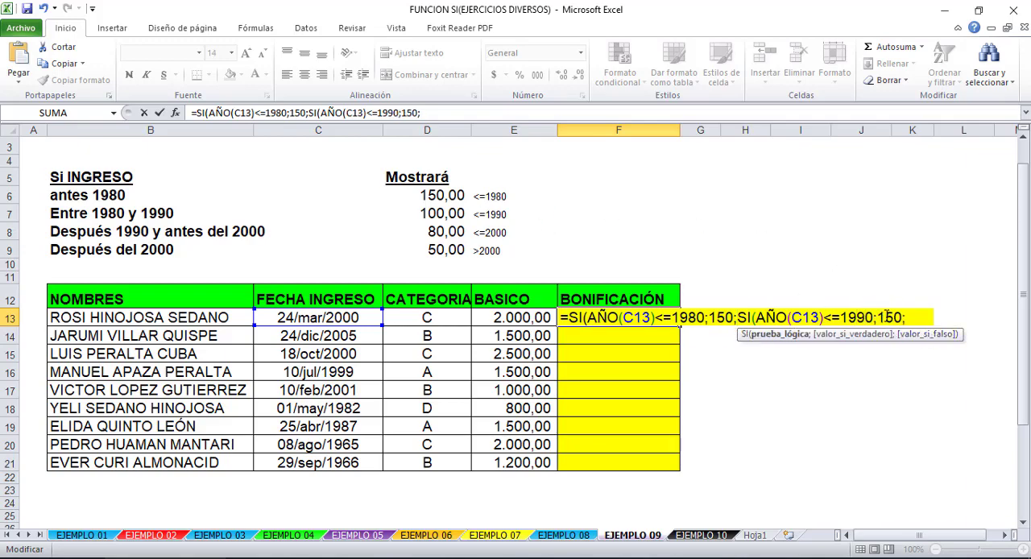
pyautogui.moveTo(894, 317); pyautogui.dragTo(887, 317)
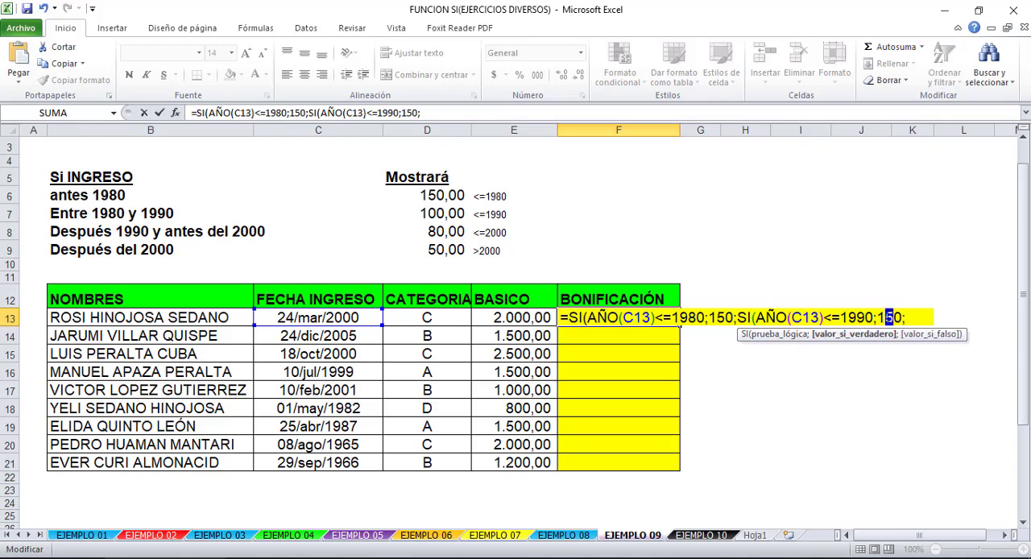
pyautogui.press('BackSpace')
pyautogui.write('00;SI(AÑO(C13)<=1980;1')
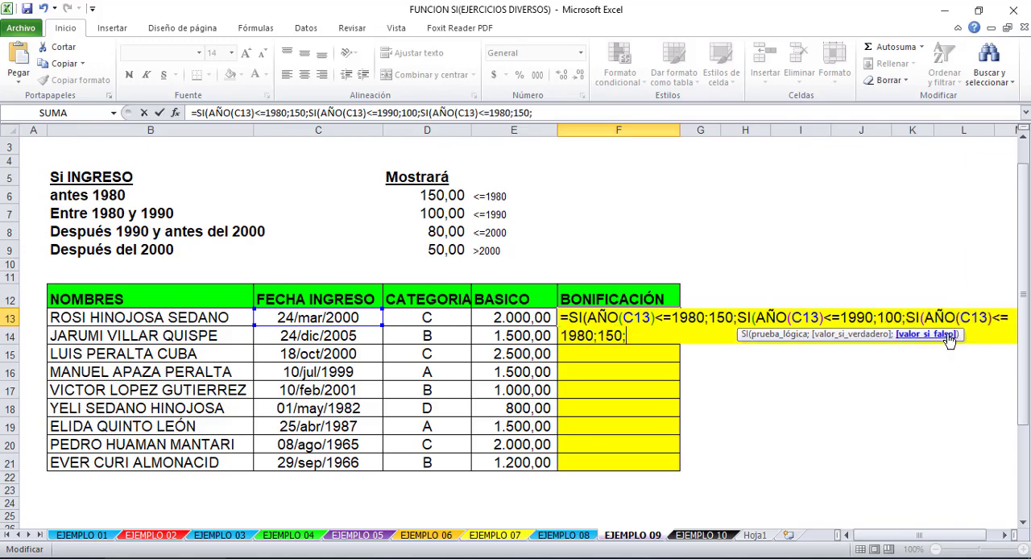
# - Paste a third nested SI into the F13 formula and set it to <=2000 with a bonus of 80
pyautogui.hotkey('ctrl', 'v')
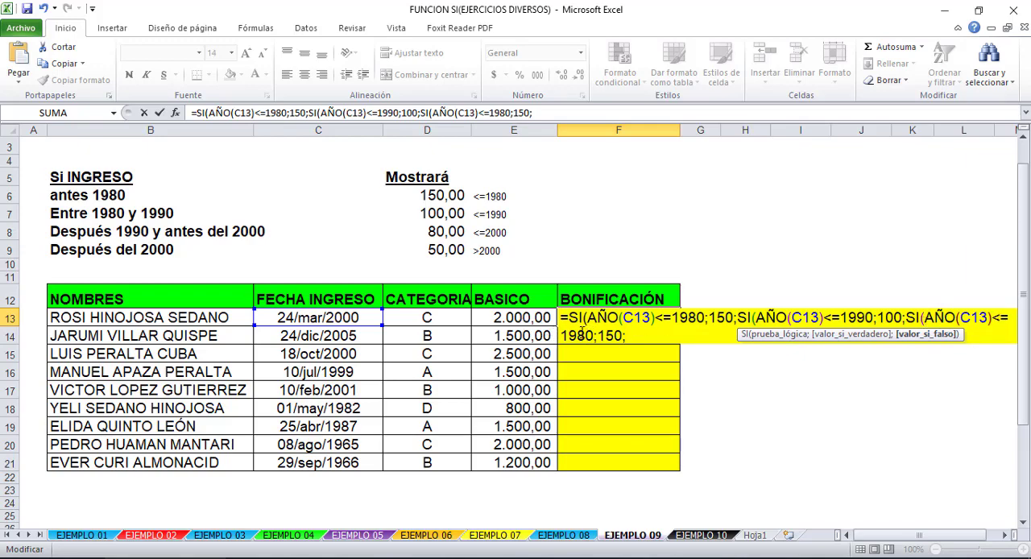
pyautogui.moveTo(594, 337); pyautogui.dragTo(560, 335)
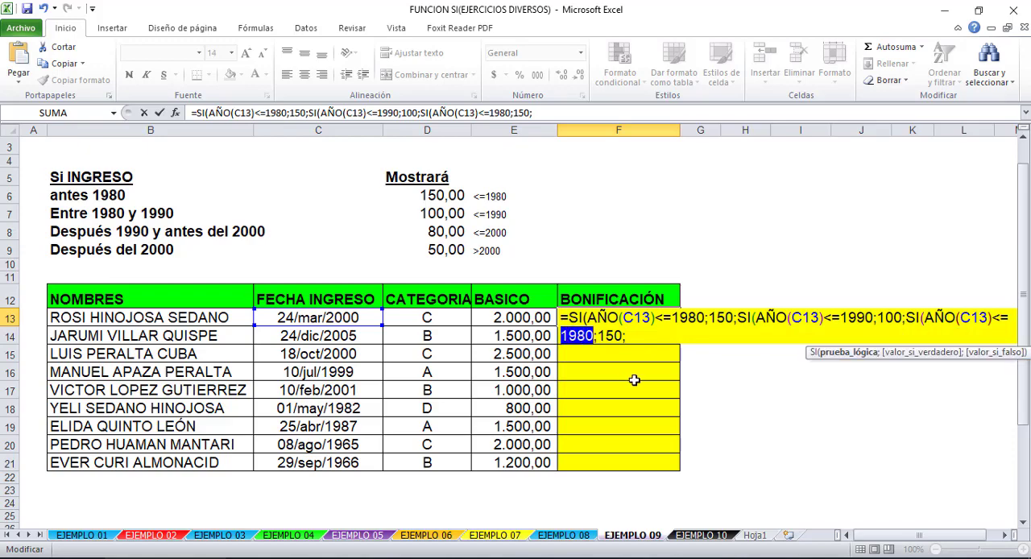
pyautogui.write('200')
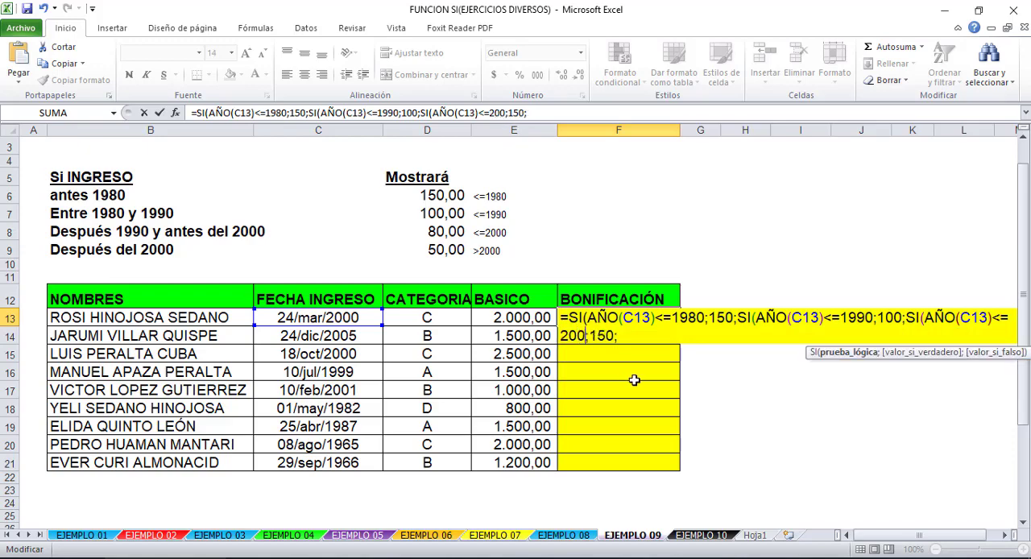
pyautogui.write('0')
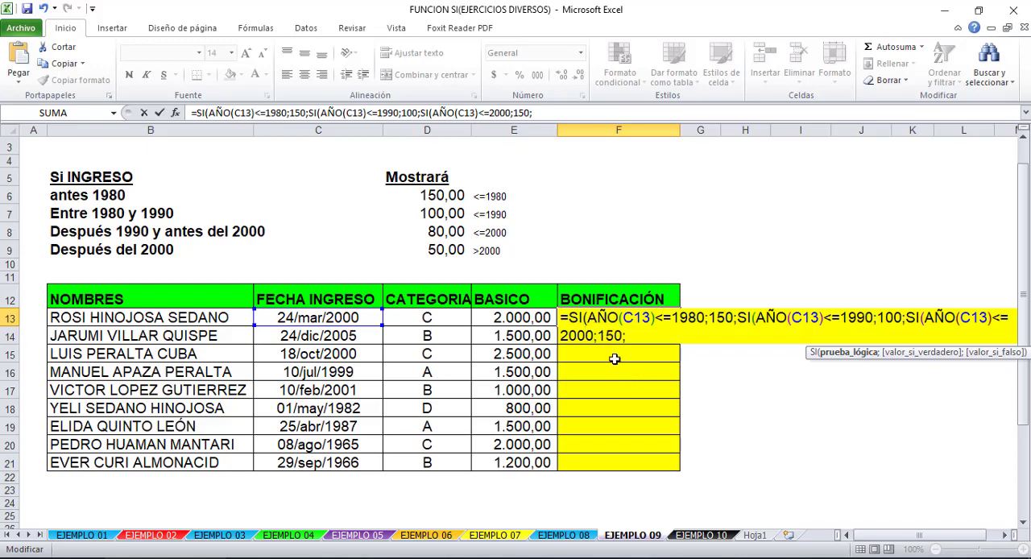
pyautogui.moveTo(614, 336); pyautogui.dragTo(598, 336)
pyautogui.write('8')
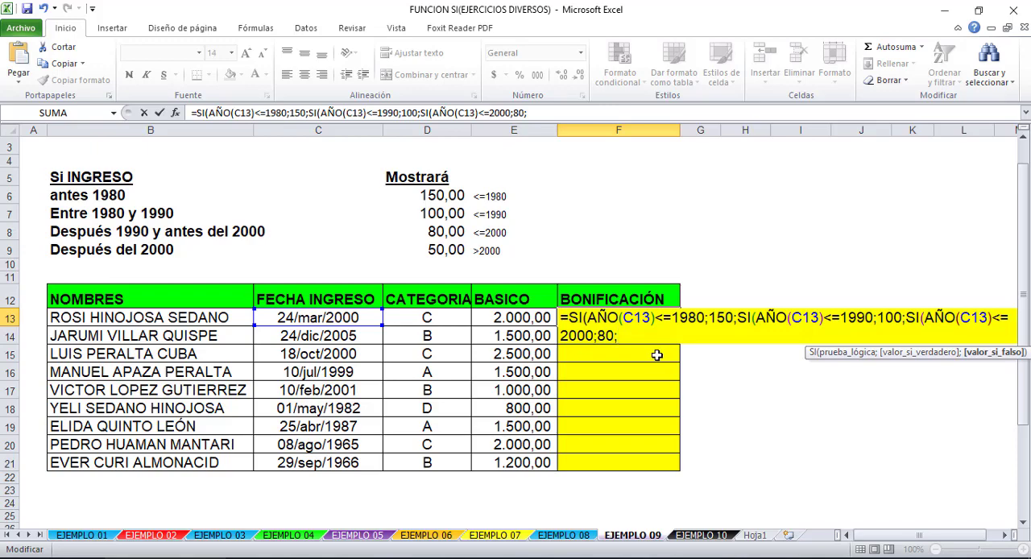
# - Paste a fourth nested SI into the F13 formula and set it to >2000 with a bonus of 50
pyautogui.hotkey('ctrl', 'v')
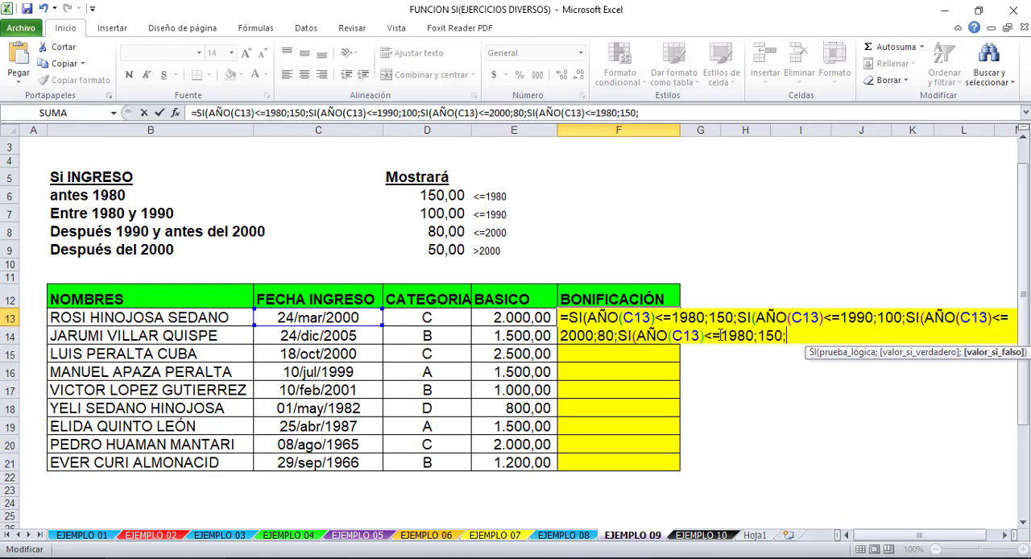
pyautogui.moveTo(720, 336); pyautogui.dragTo(705, 336)
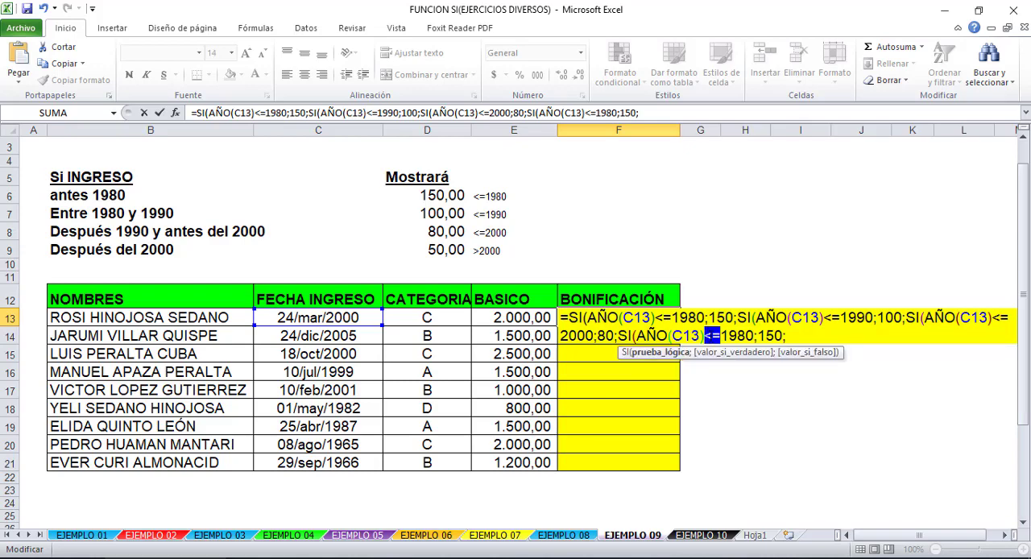
pyautogui.write('>')
pyautogui.moveTo(745, 335); pyautogui.dragTo(713, 335)
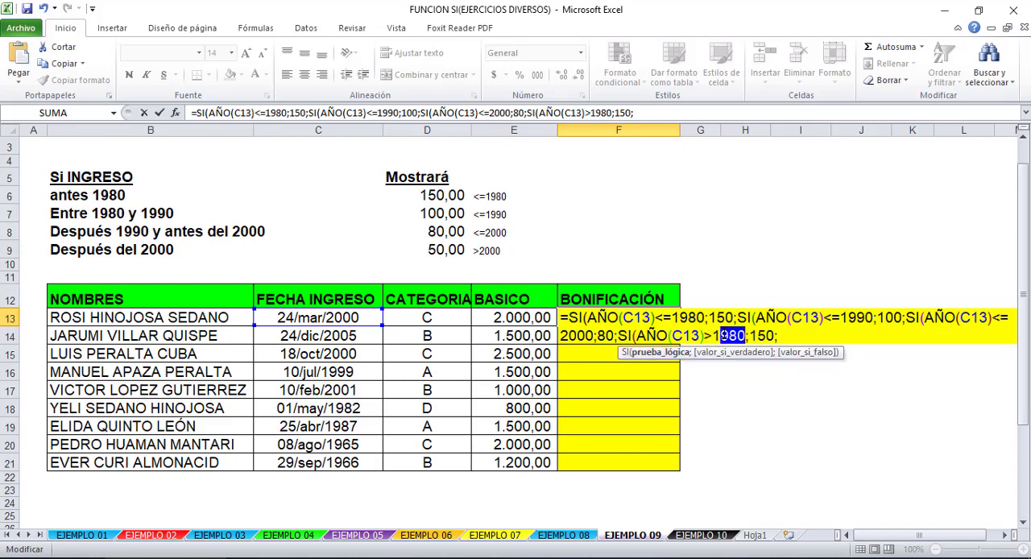
pyautogui.write('200')
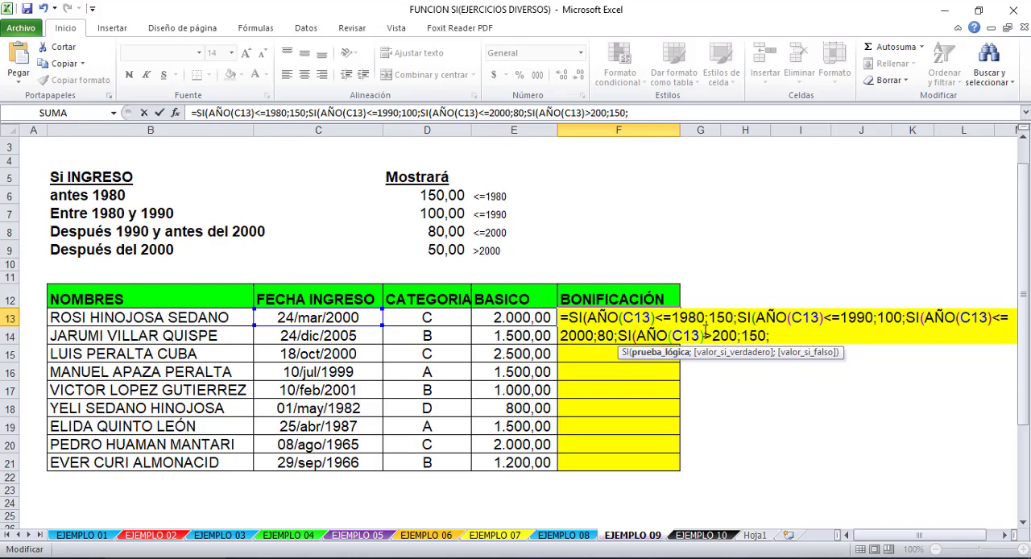
pyautogui.write('0')
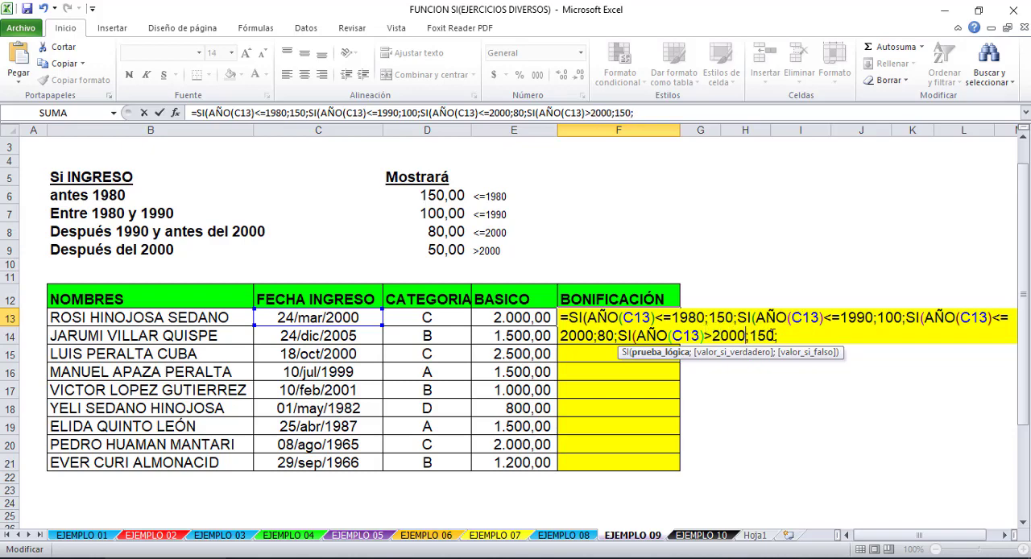
pyautogui.click(759, 335)
pyautogui.press('BackSpace')
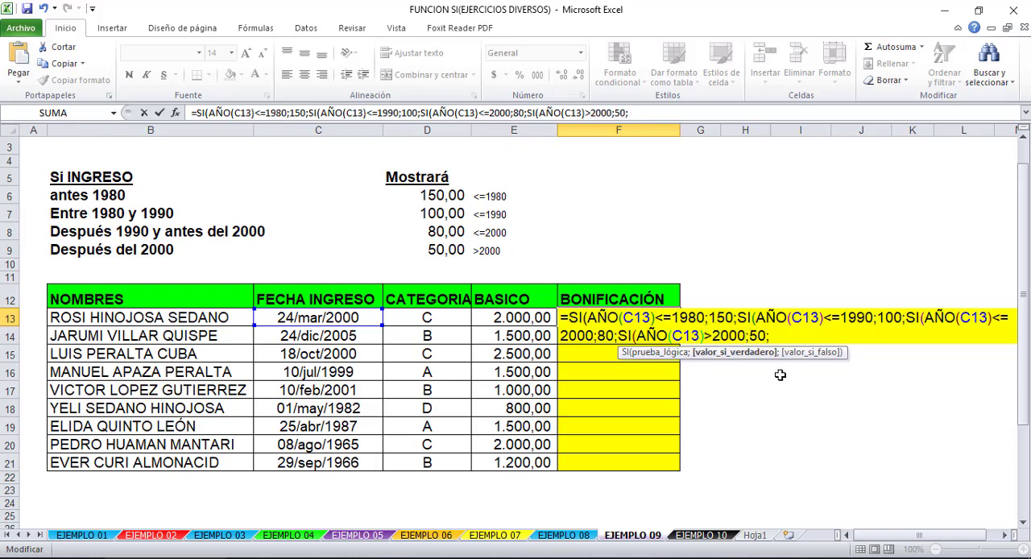
pyautogui.click(782, 337)
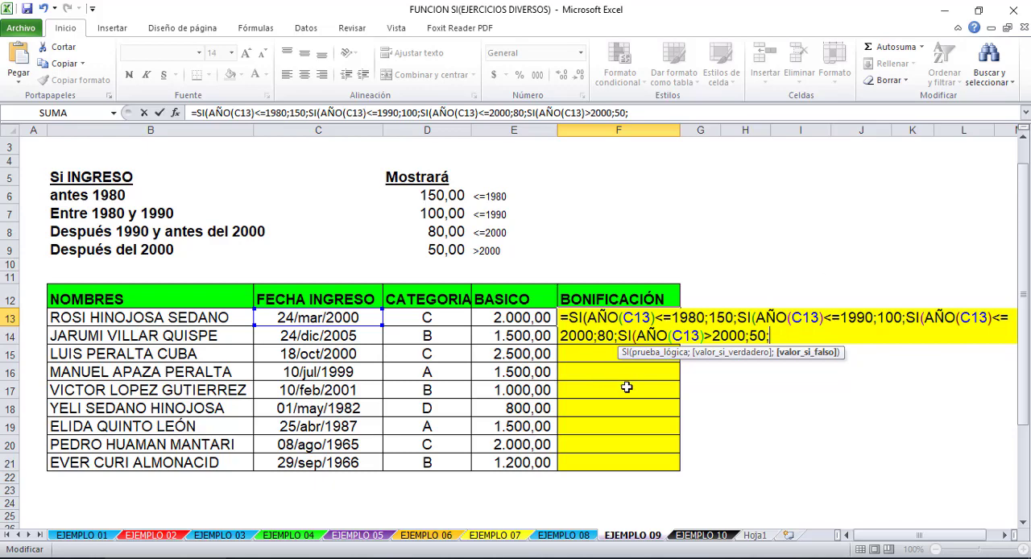
# - Replace the fourth SI at the end of the F13 formula with 50 as the final value-if-false
pyautogui.moveTo(789, 335); pyautogui.dragTo(618, 343)
pyautogui.click(617, 344)
pyautogui.click(604, 338)
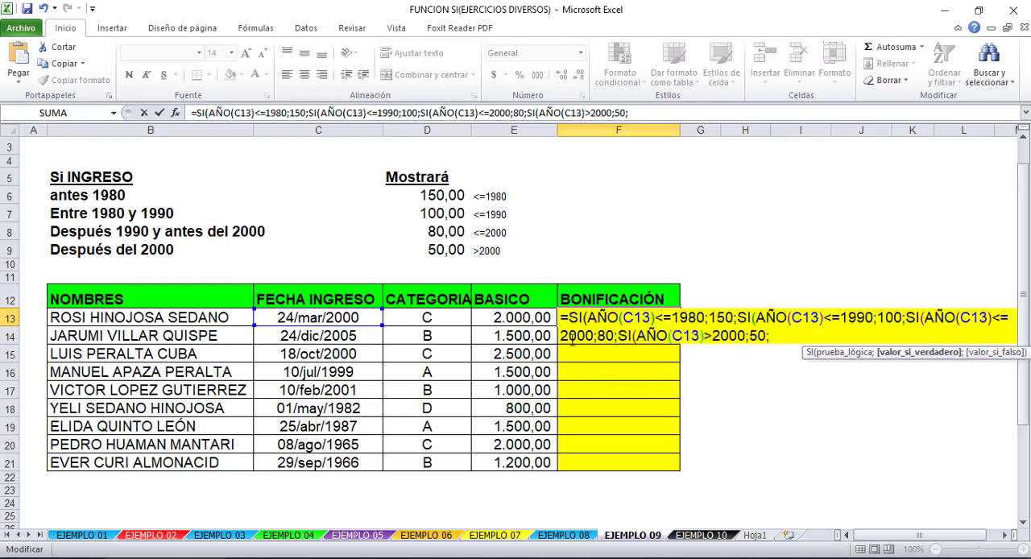
pyautogui.click(578, 337)
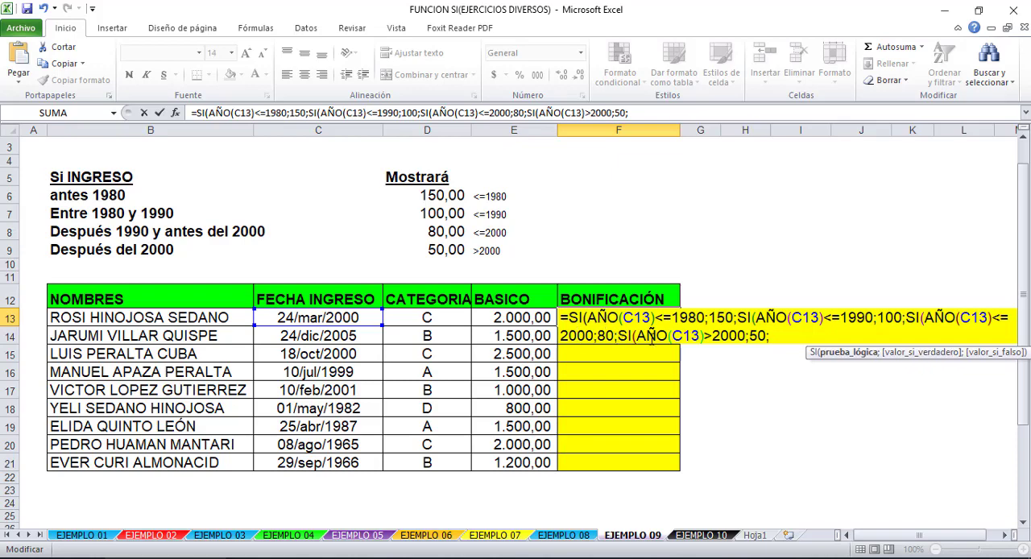
pyautogui.moveTo(618, 339); pyautogui.dragTo(771, 339)
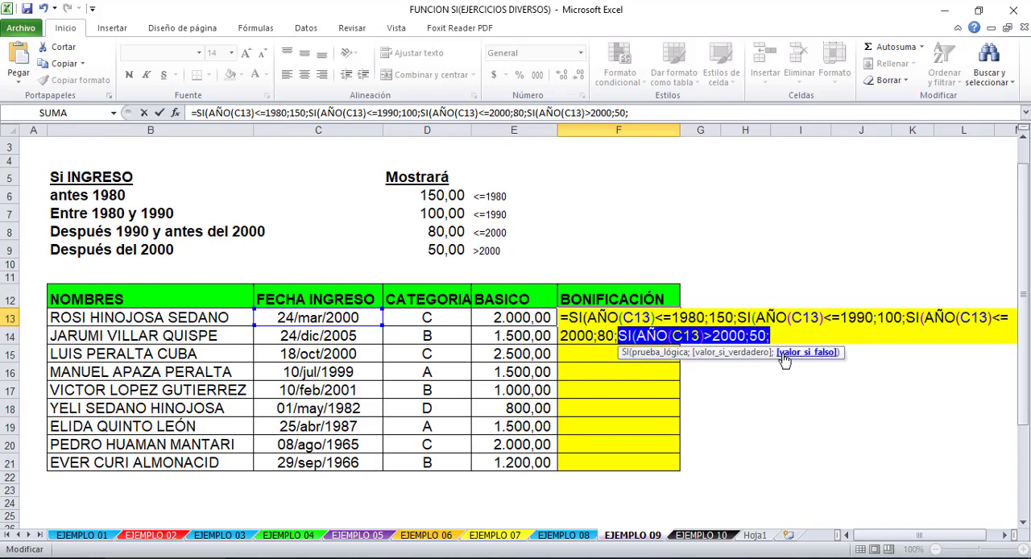
pyautogui.write('50')
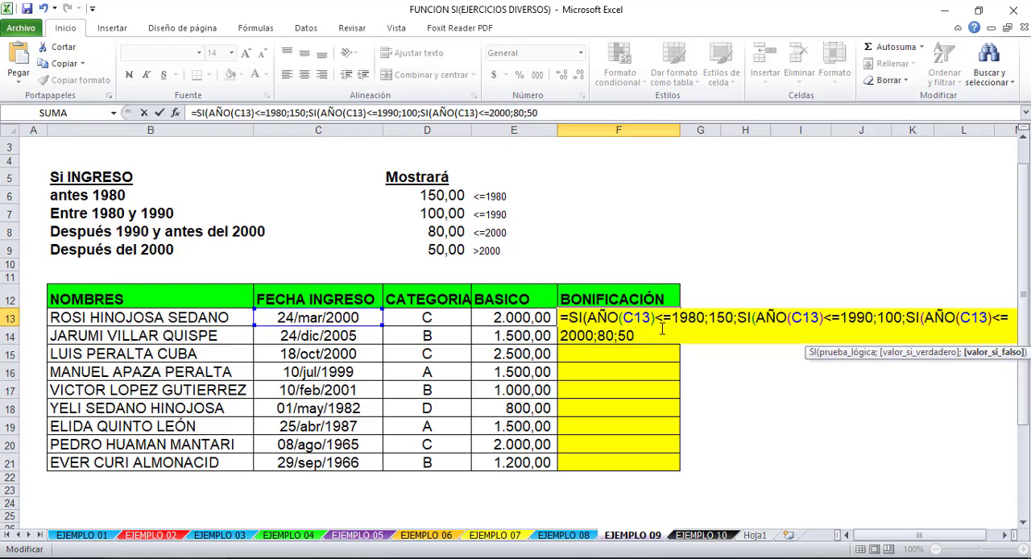
# - Enter the F13 formula with the proposed closing parentheses and fill it down the BONIFICACIÓN column to F21
pyautogui.click(715, 316)
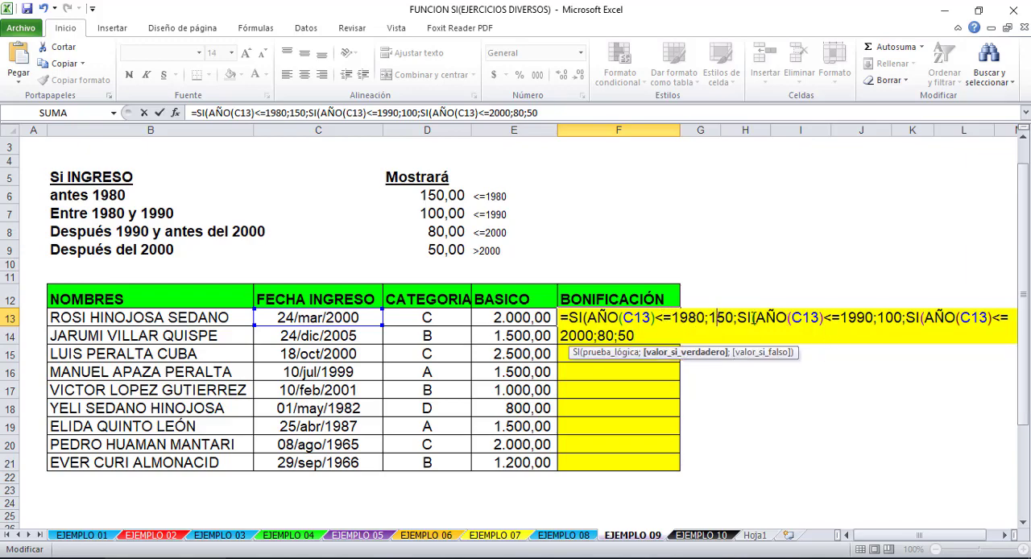
pyautogui.click(753, 316)
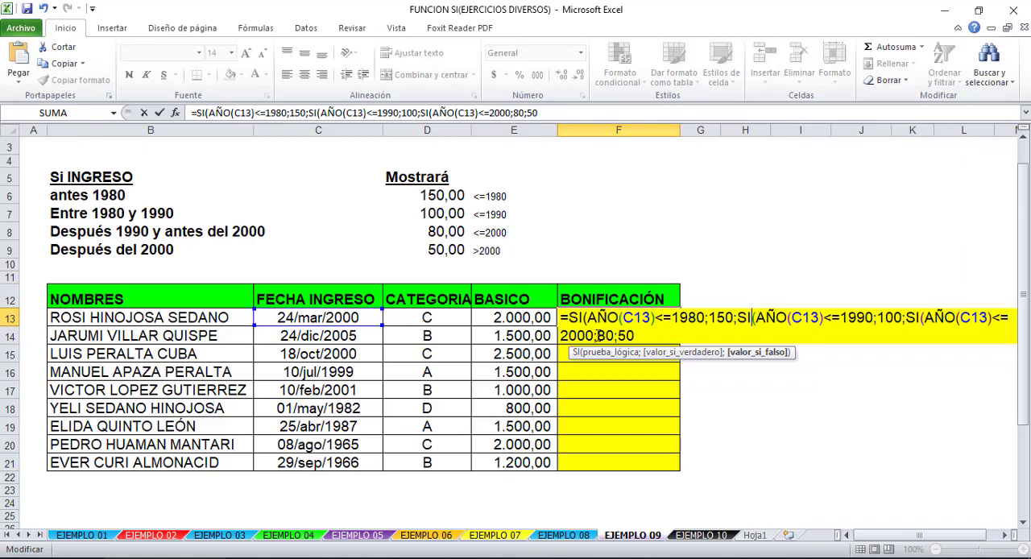
pyautogui.click(650, 335)
pyautogui.press('Return')
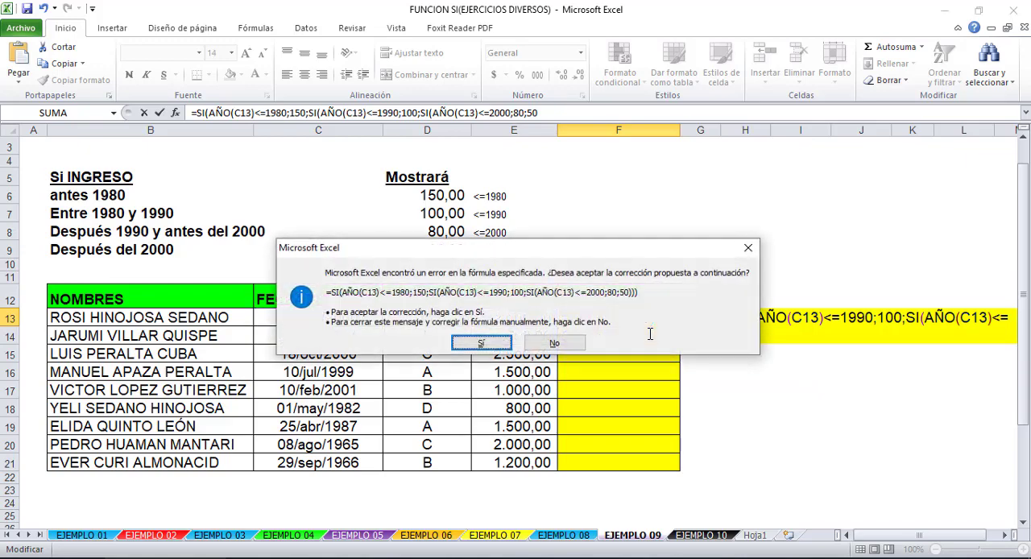
pyautogui.press('Return')
pyautogui.click(669, 319)
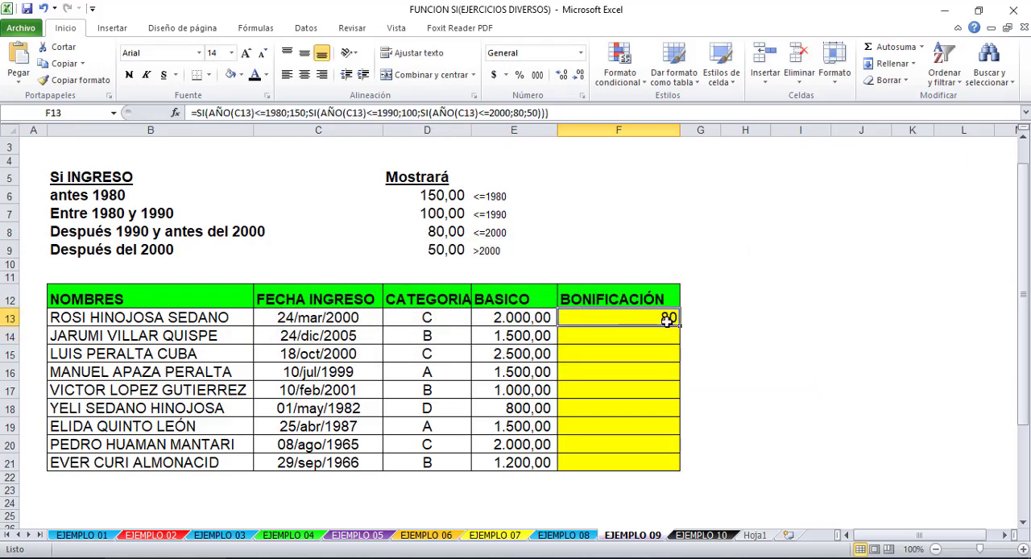
pyautogui.moveTo(678, 325); pyautogui.dragTo(670, 475)
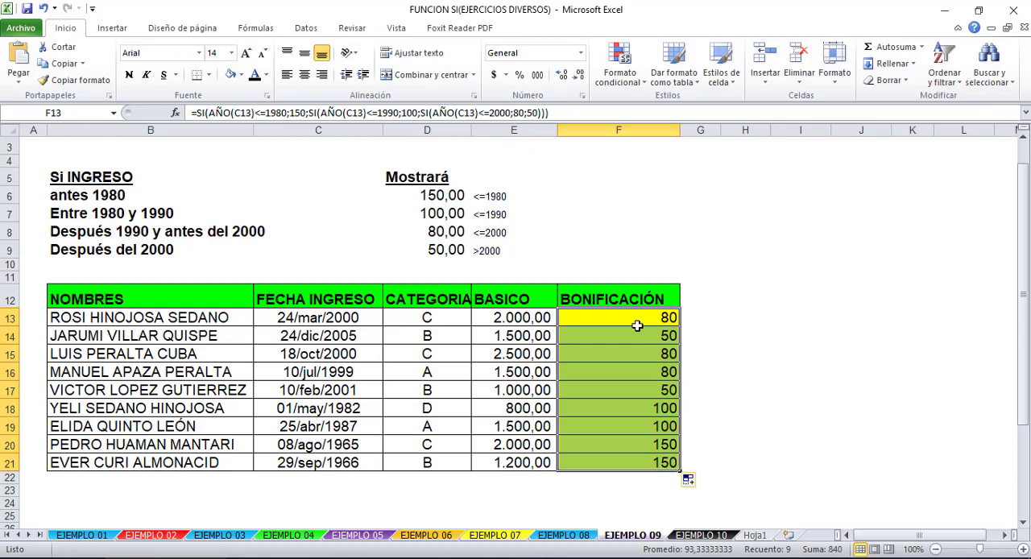
# - Check the BONIFICACIÓN results in rows 13 to 18 against the entry dates and the bonus rules
pyautogui.click(536, 328)
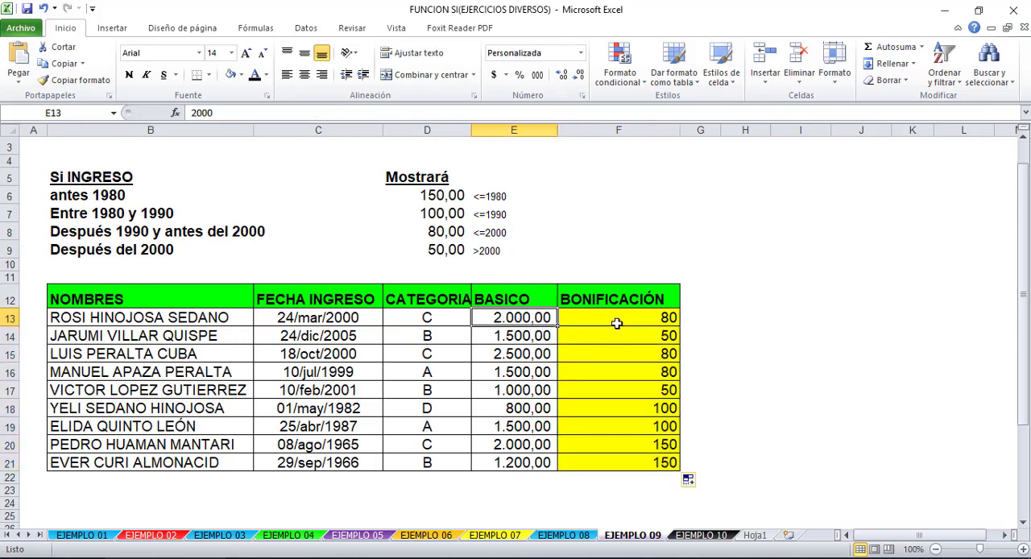
pyautogui.click(311, 316)
pyautogui.click(651, 321)
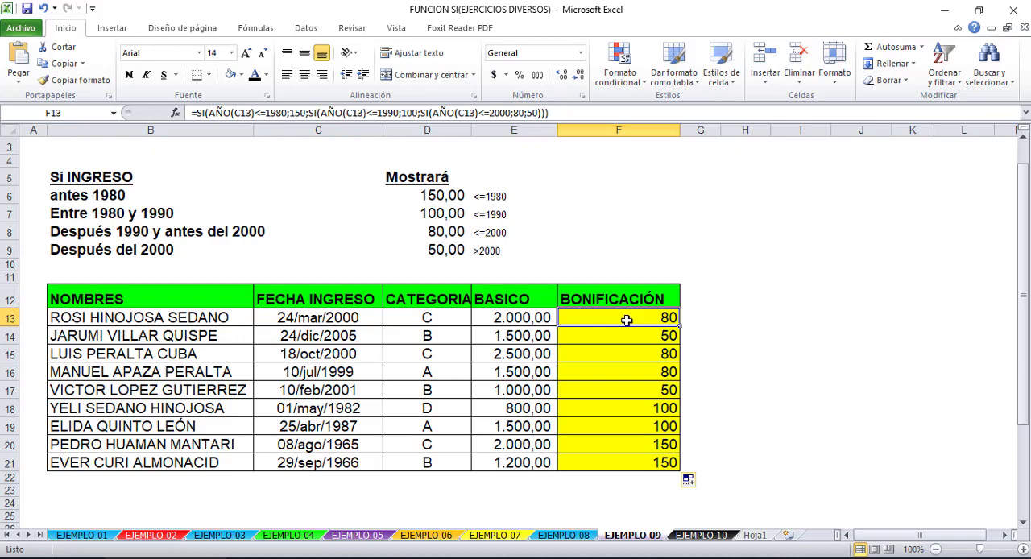
pyautogui.click(638, 336)
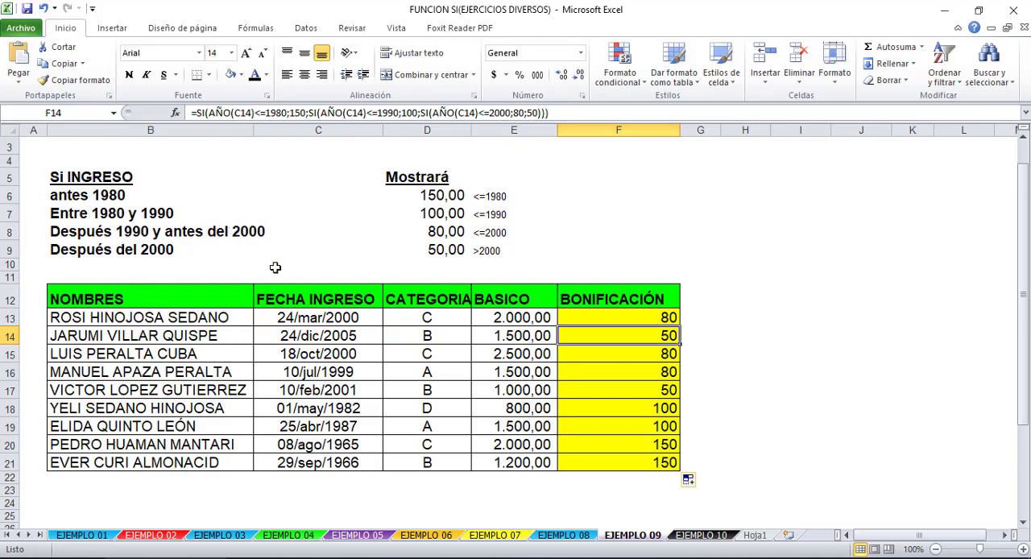
pyautogui.click(654, 352)
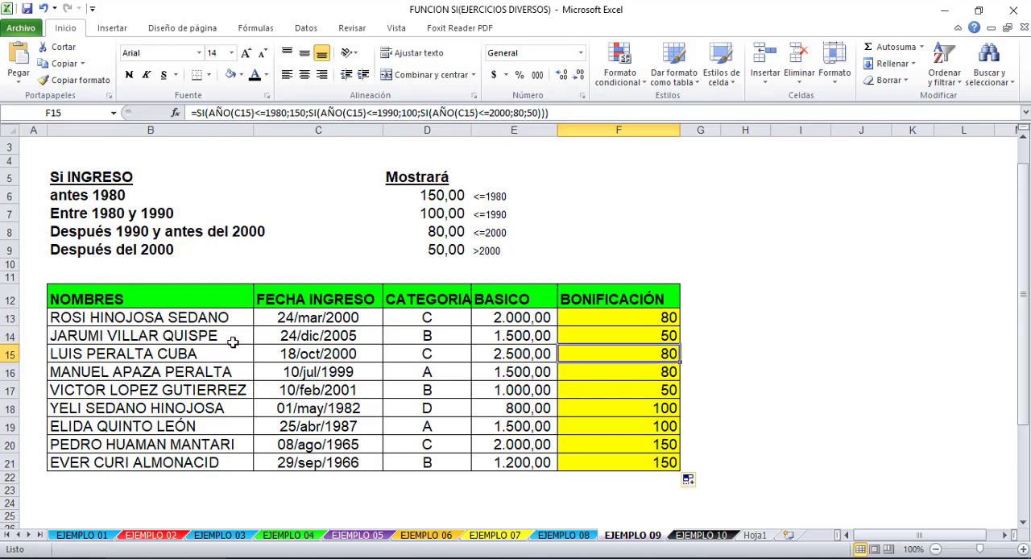
pyautogui.click(633, 373)
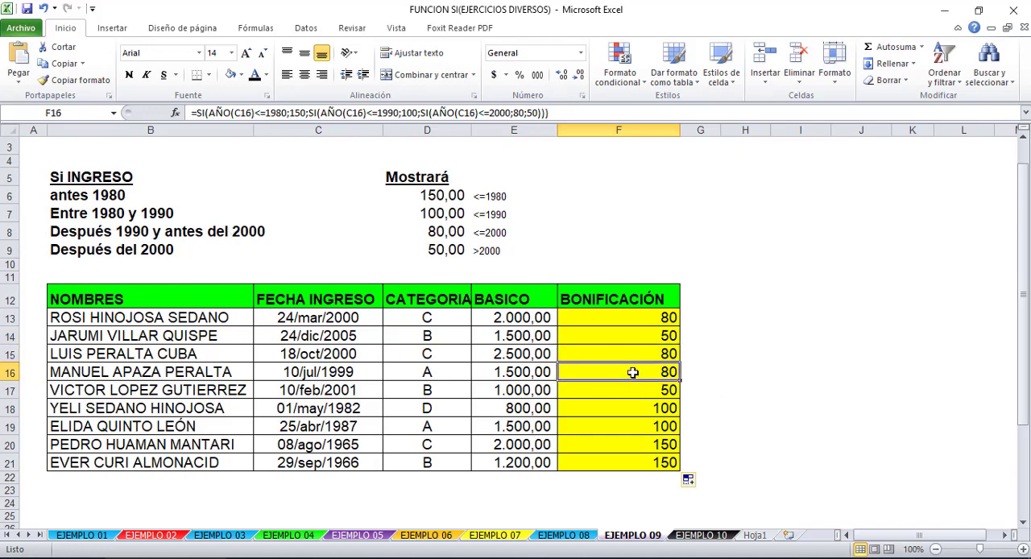
pyautogui.click(610, 410)
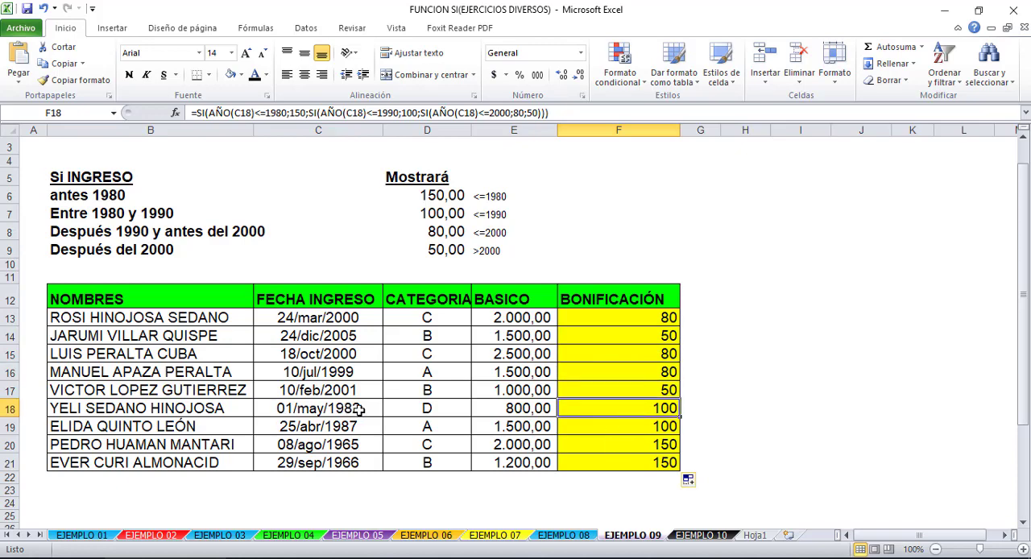
pyautogui.click(646, 321)
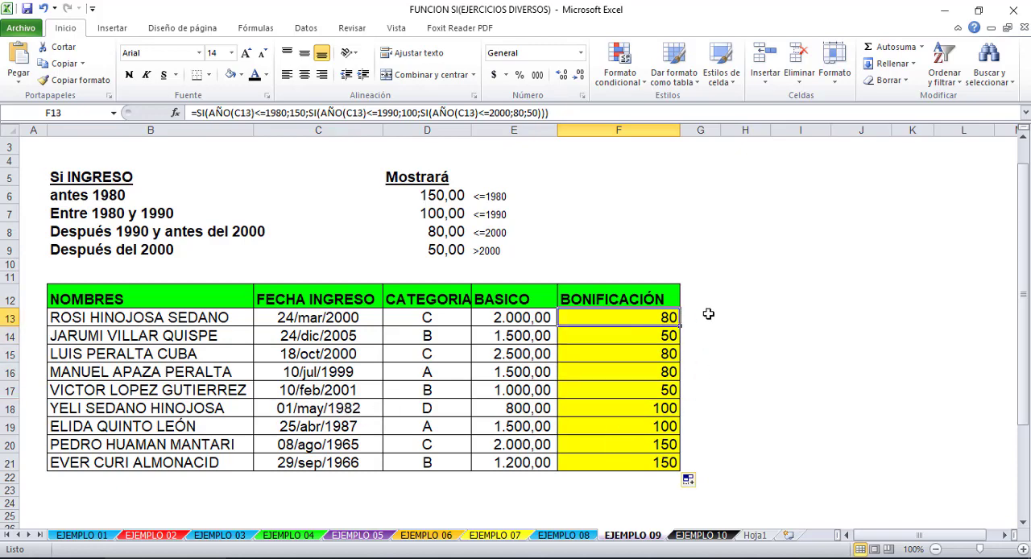
# - Begin an alternative bonus formula in G13 as =SI(AÑO(C13)>2000;50; testing from the most recent years
pyautogui.click(713, 318)
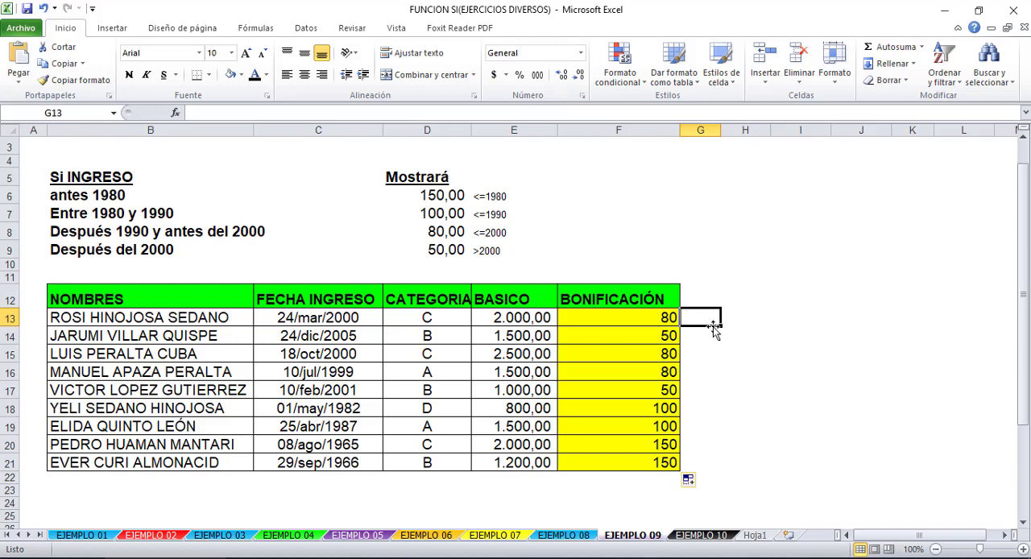
pyautogui.write('=SI(AÑO(C13)<=1980;150;')
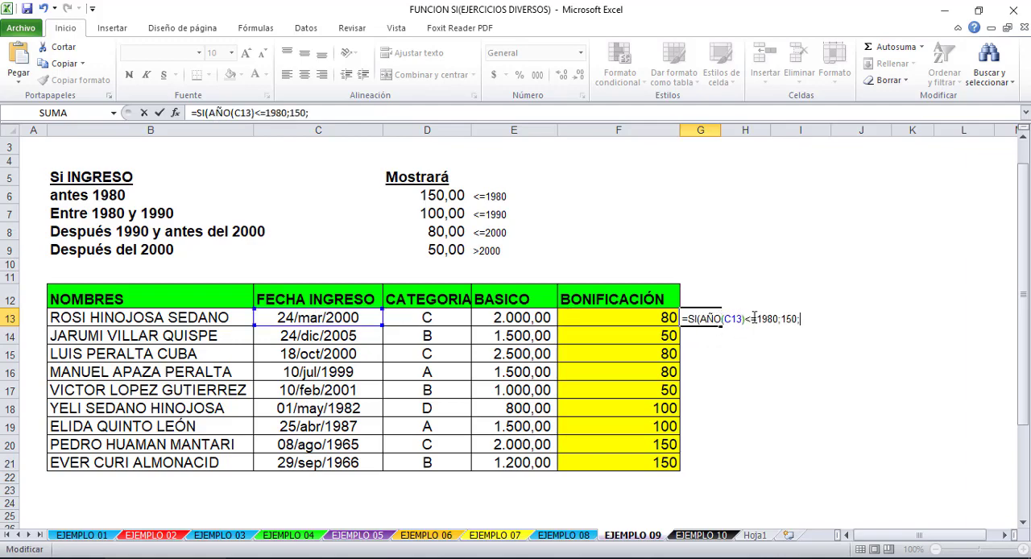
pyautogui.moveTo(745, 321); pyautogui.dragTo(761, 322)
pyautogui.write('<')
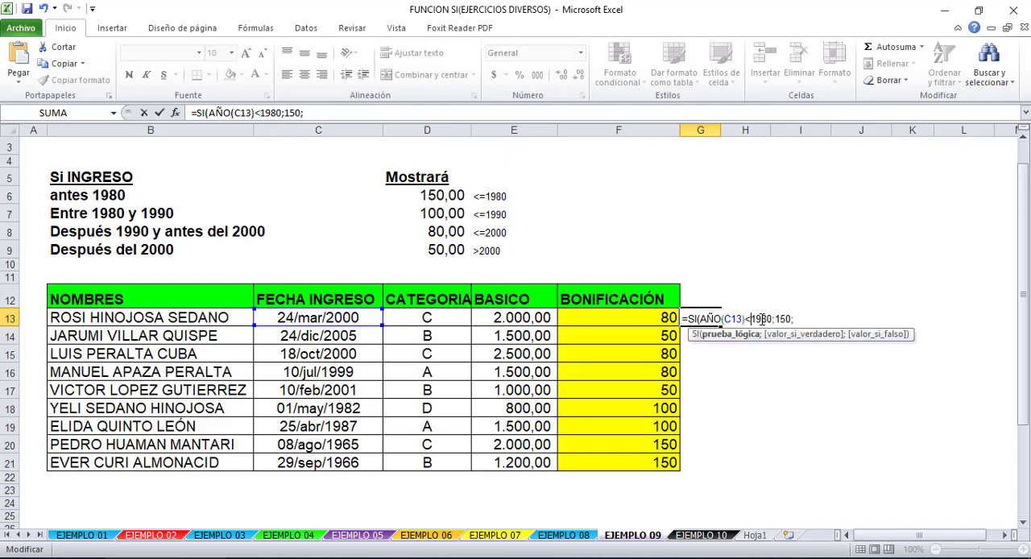
pyautogui.press('BackSpace')
pyautogui.write('>')
pyautogui.moveTo(750, 318); pyautogui.dragTo(769, 320)
pyautogui.write('2000')
pyautogui.click(783, 320)
pyautogui.press('BackSpace')
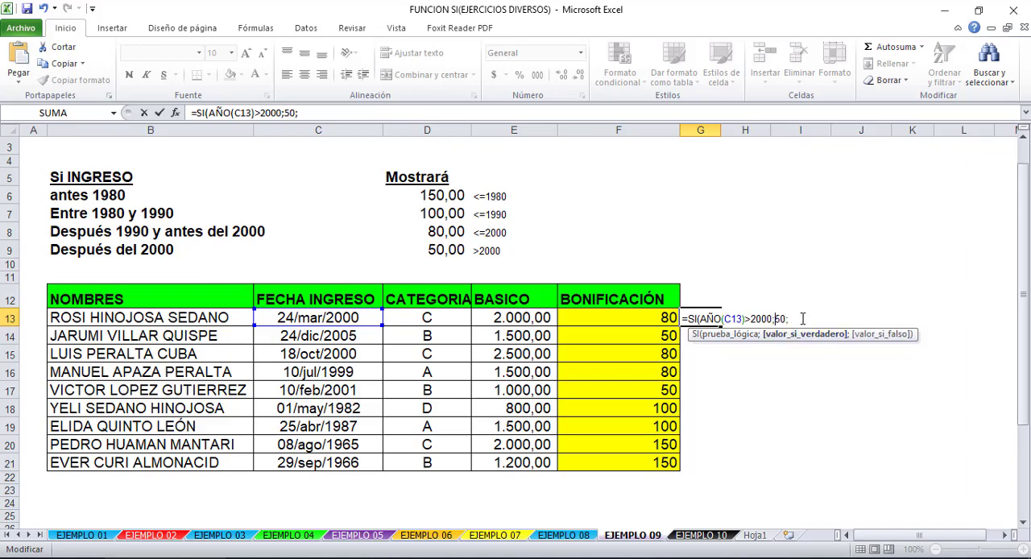
# - Nest SI(AÑO(C13)>1990;50 as the second test in the G13 formula and enter it with the proposed closing parentheses
pyautogui.moveTo(794, 321); pyautogui.dragTo(689, 319)
pyautogui.hotkey('ctrl', 'c')
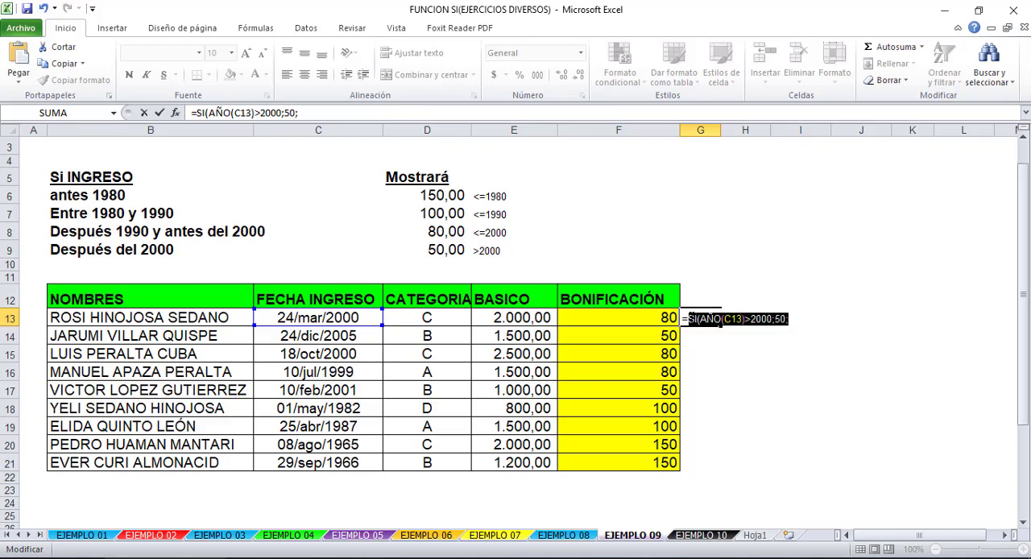
pyautogui.click(811, 322)
pyautogui.hotkey('ctrl', 'v')
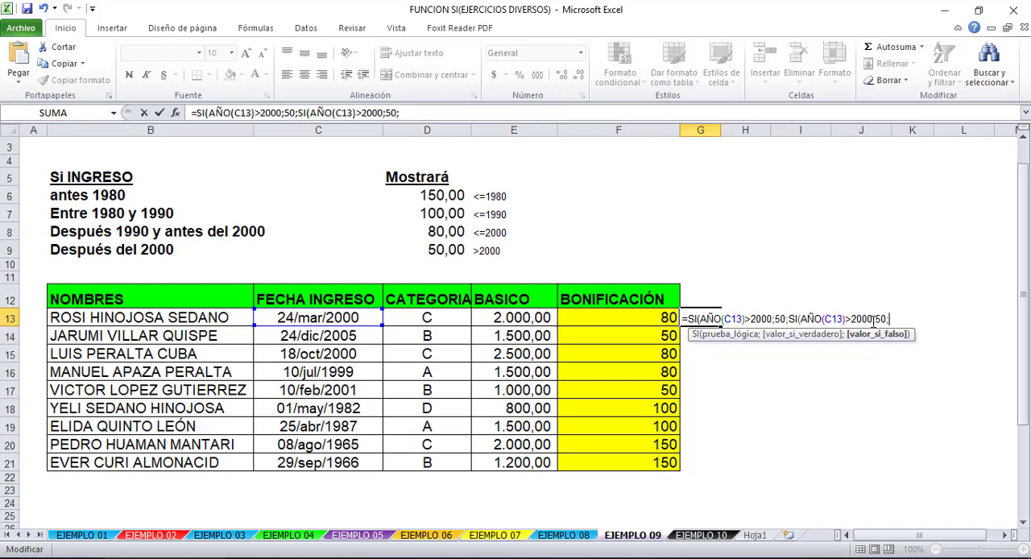
pyautogui.moveTo(873, 320); pyautogui.dragTo(851, 319)
pyautogui.write('1990')
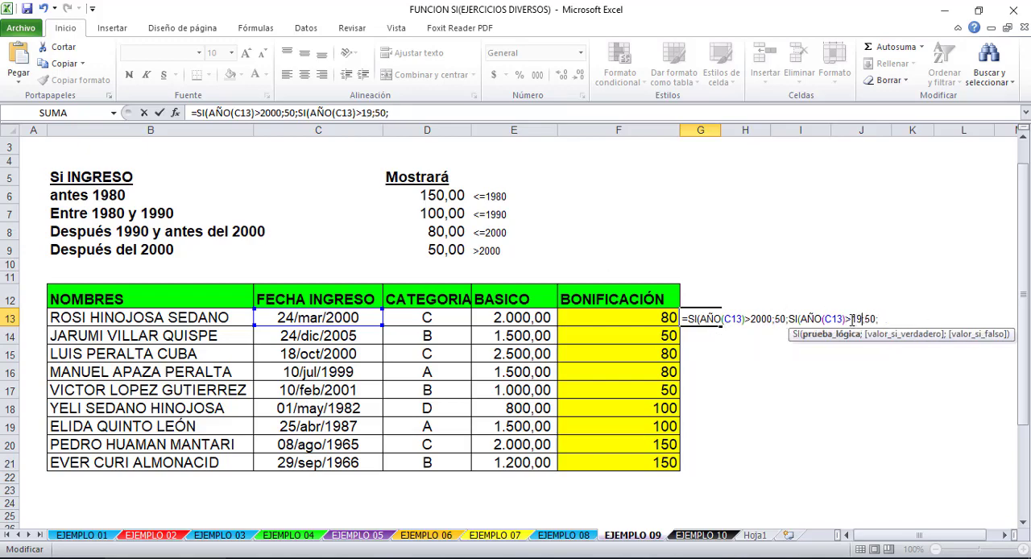
pyautogui.press('Return')
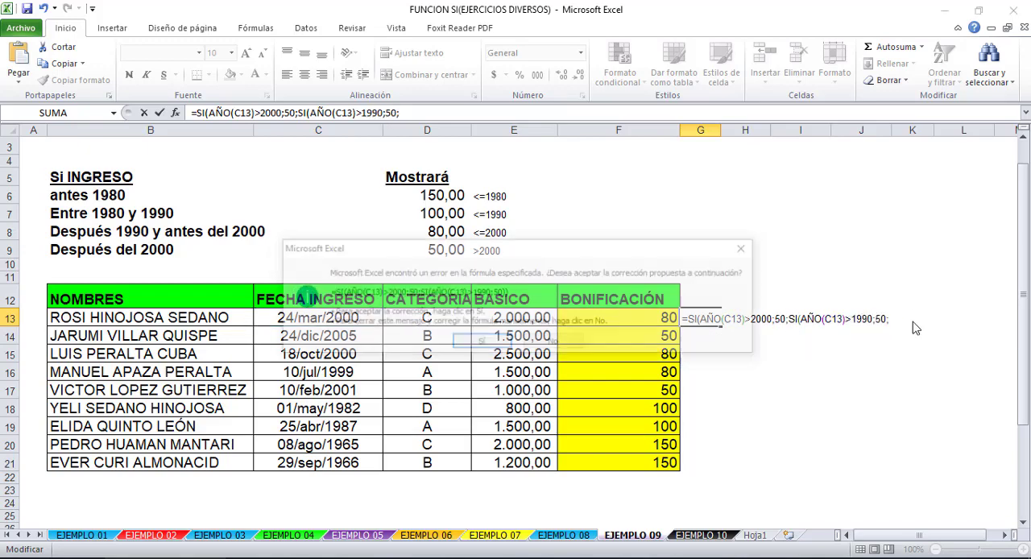
pyautogui.click(491, 342)
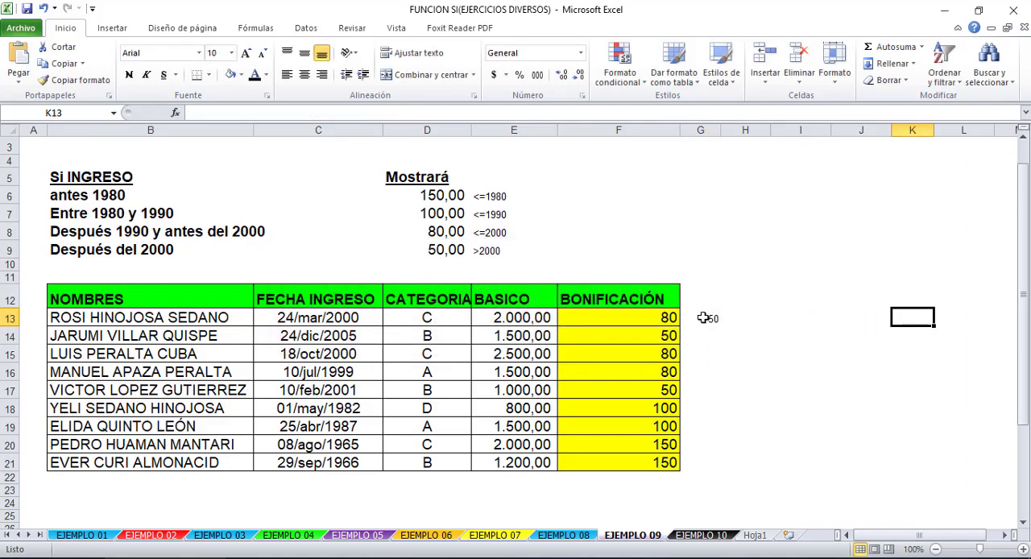
# - Reopen the G13 formula and set the year in the first SI test to 2001
pyautogui.doubleClick(701, 319)
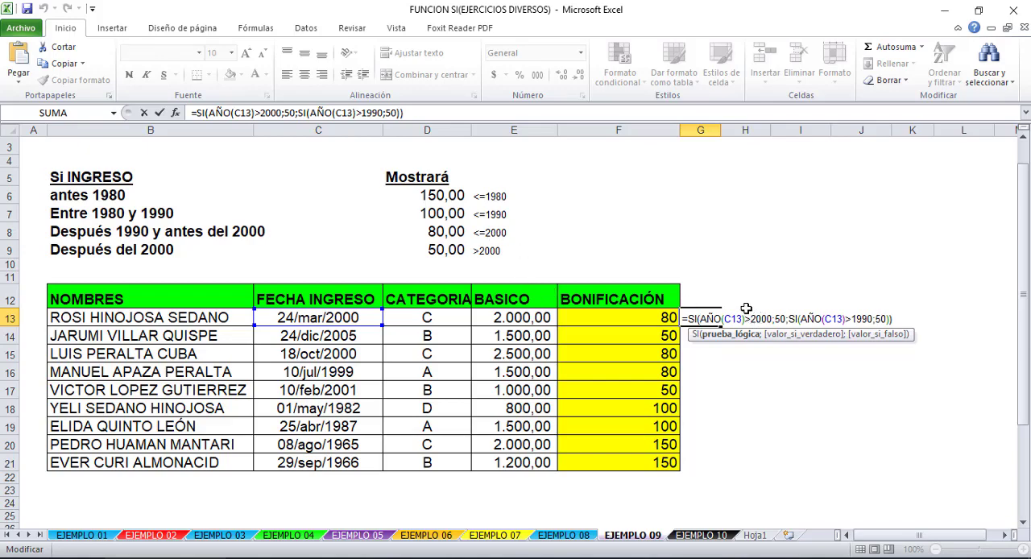
pyautogui.click(768, 319)
pyautogui.press('BackSpace')
pyautogui.write('1')
# - Set the second SI's bonus in G13 to 80 and replace the closing parentheses with ;SI(AÑO(C13)>2000;50; as the third test
pyautogui.click(880, 318)
pyautogui.press('BackSpace')
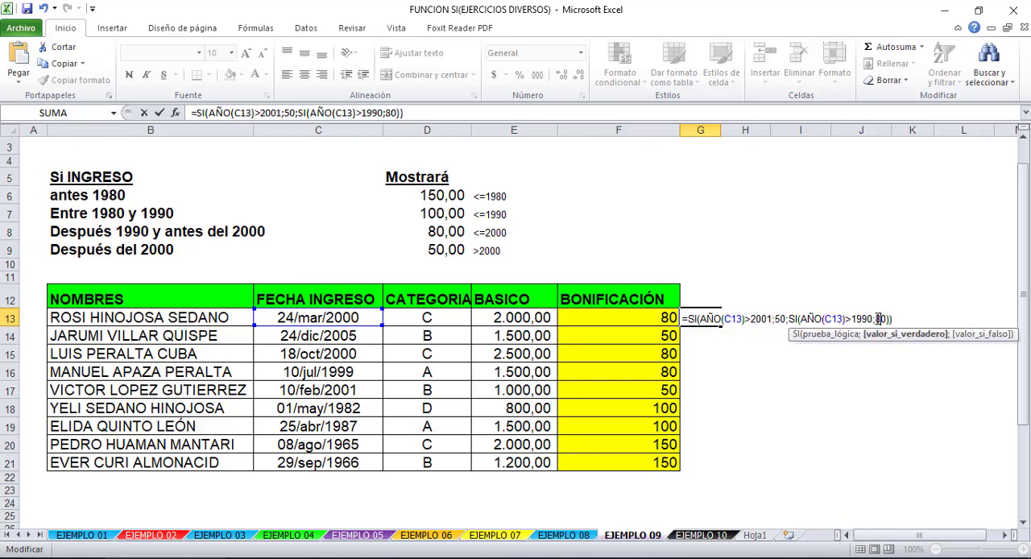
pyautogui.write('8')
pyautogui.moveTo(894, 319); pyautogui.dragTo(885, 319)
pyautogui.write(';SI(AÑO(C13)>2000;50;')
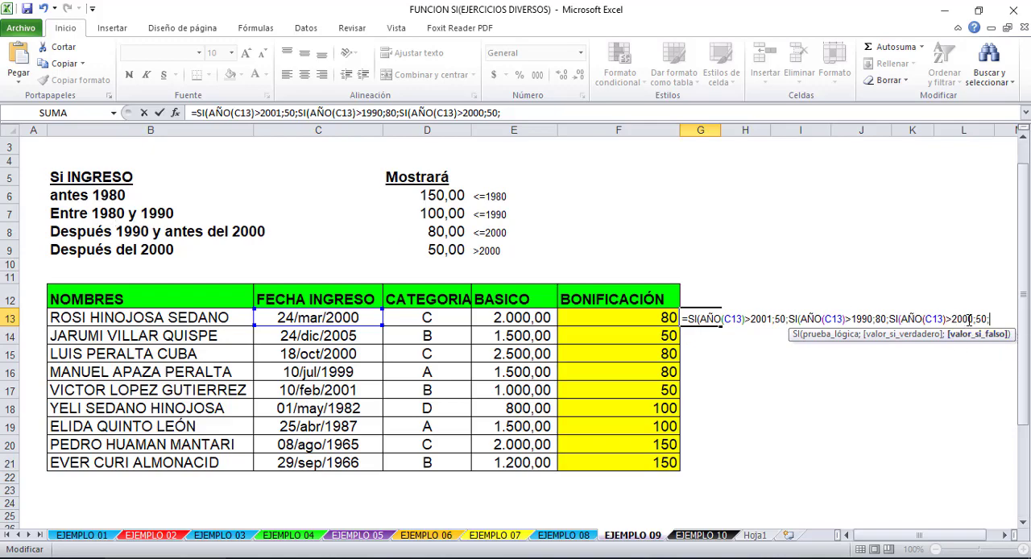
# - Set the third SI in the G13 formula to test for a year above 1980 and return 100
pyautogui.moveTo(972, 319); pyautogui.dragTo(952, 319)
pyautogui.write('1980')
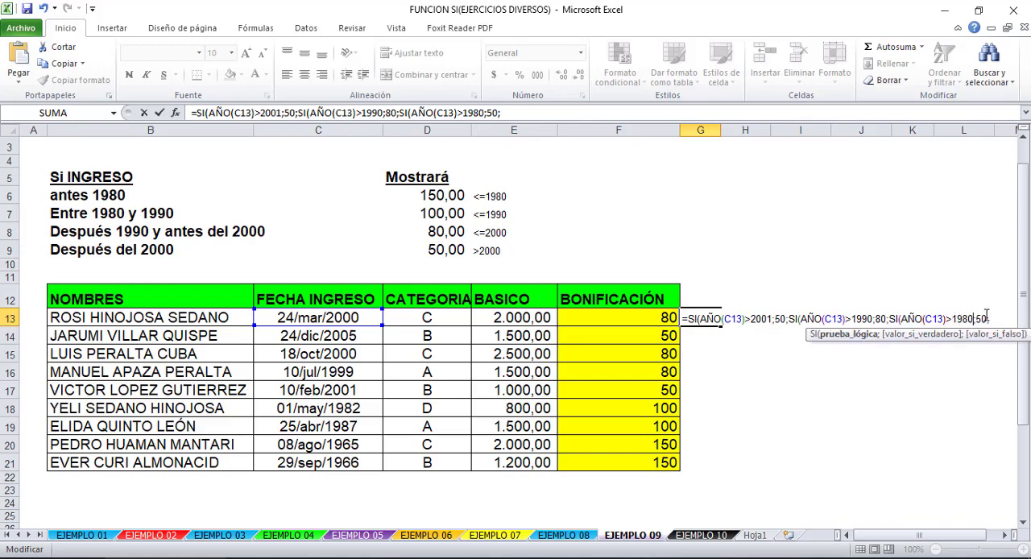
pyautogui.moveTo(986, 319); pyautogui.dragTo(981, 319)
pyautogui.press('BackSpace')
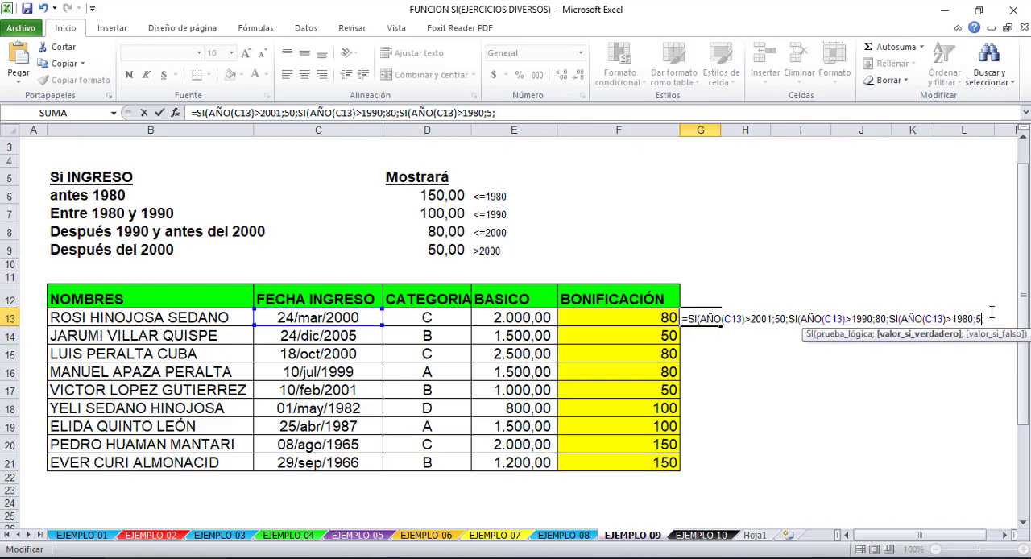
pyautogui.press('BackSpace')
pyautogui.write('100;')
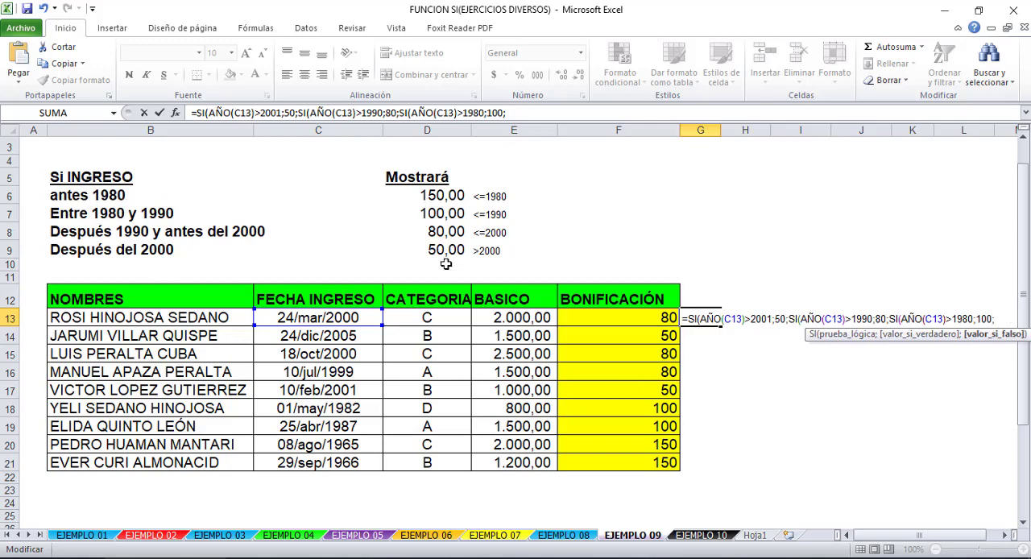
pyautogui.write('10')
# - Complete the G13 formula with 10 as the final false value and the proposed closing parentheses, and fill it down through G21
pyautogui.press('Return')
pyautogui.press('Return')
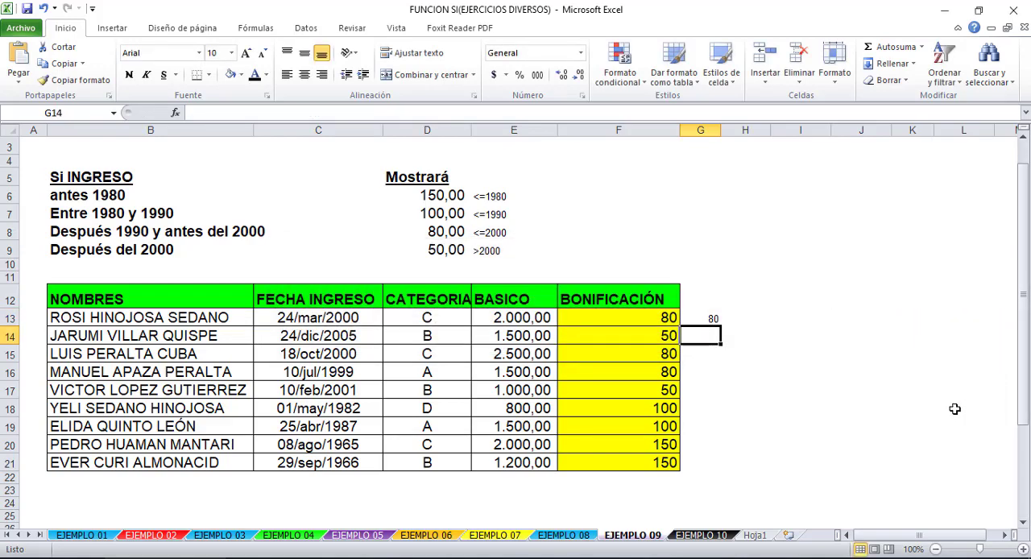
pyautogui.click(720, 315)
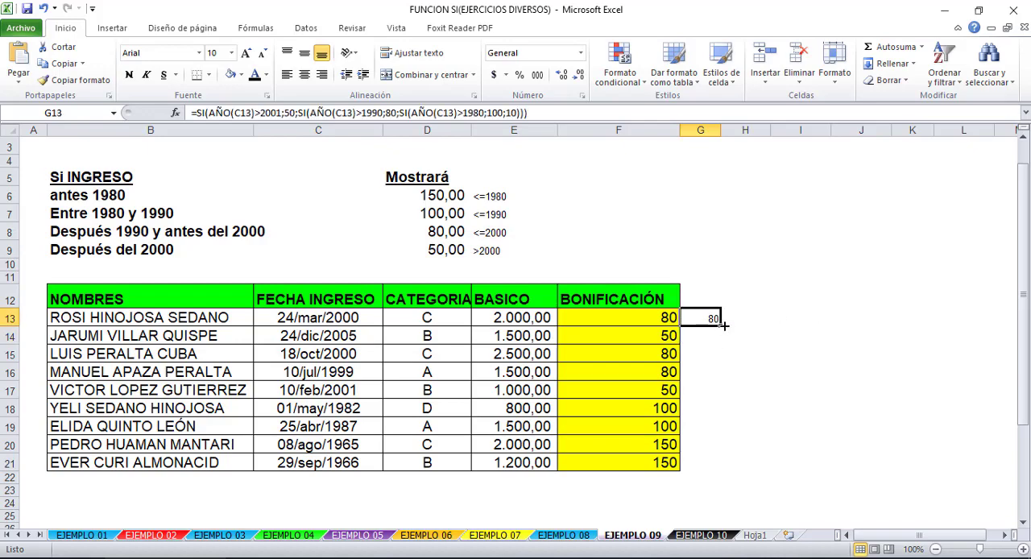
pyautogui.moveTo(721, 325); pyautogui.dragTo(713, 478)
pyautogui.click(775, 425)
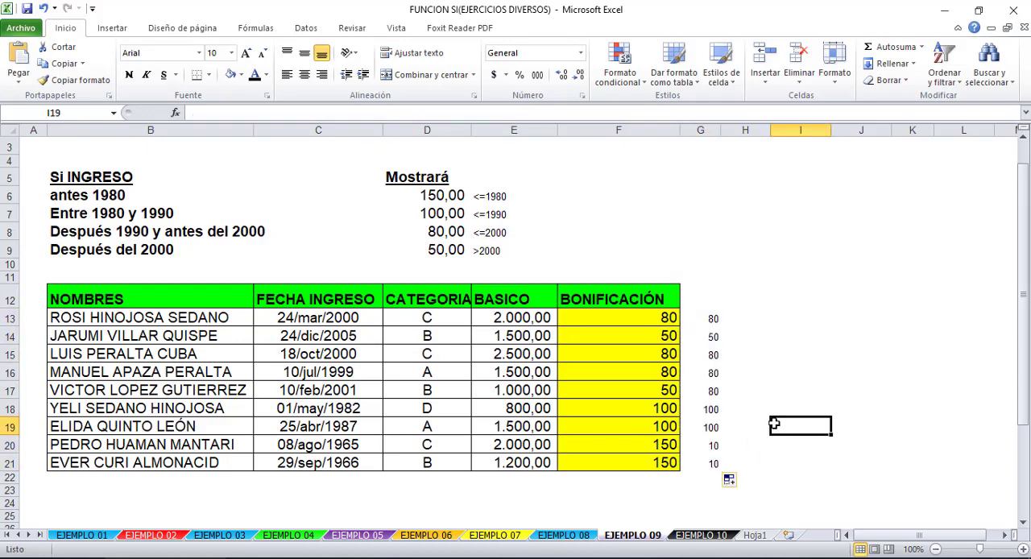
# - Correct the last false value in the G21 formula to 150
pyautogui.click(712, 464)
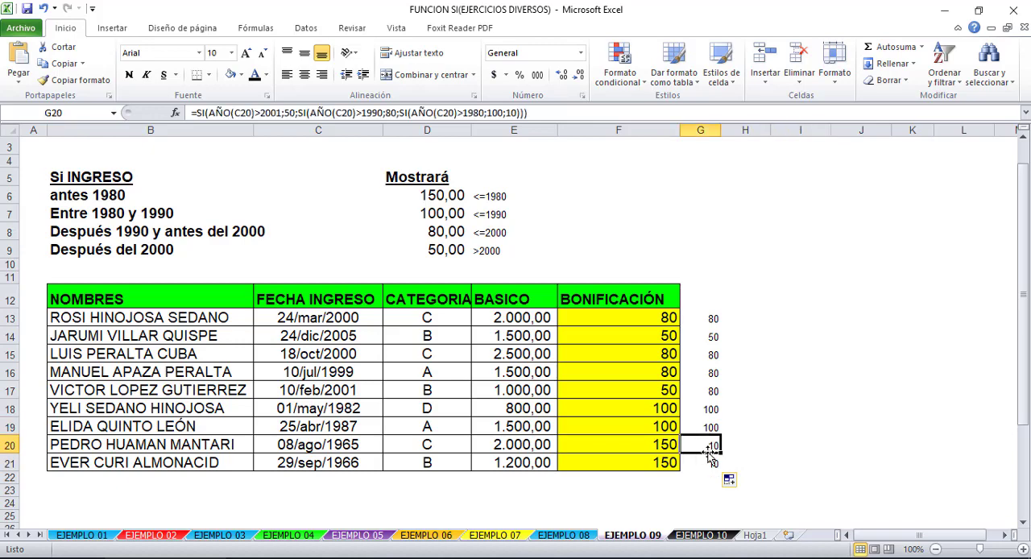
pyautogui.click(516, 112)
pyautogui.press('Left')
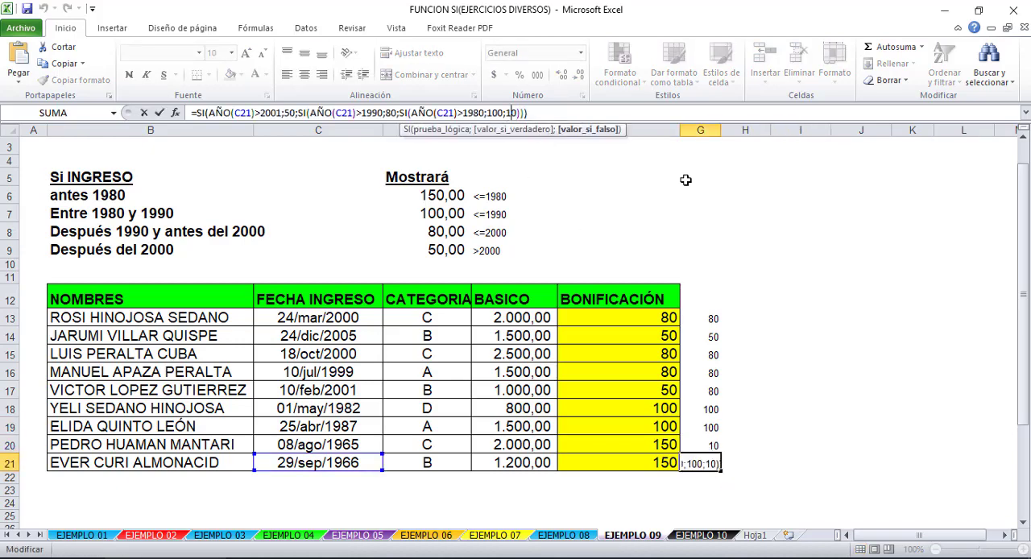
pyautogui.write('5')
pyautogui.press('Return')
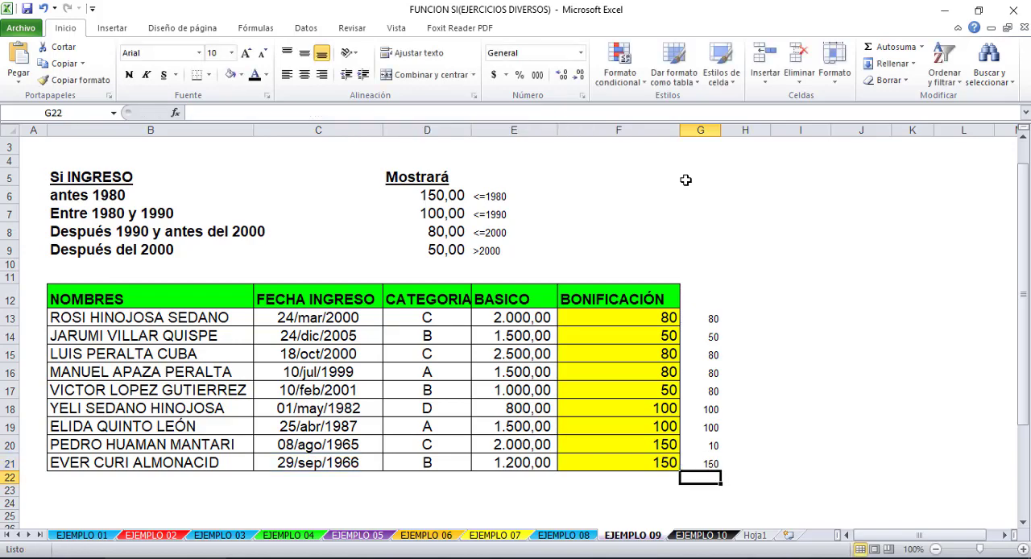
# - Fill the corrected G21 formula up through G13 to replace the formulas above it
pyautogui.click(707, 464)
pyautogui.moveTo(719, 471); pyautogui.dragTo(715, 309)
pyautogui.click(761, 345)
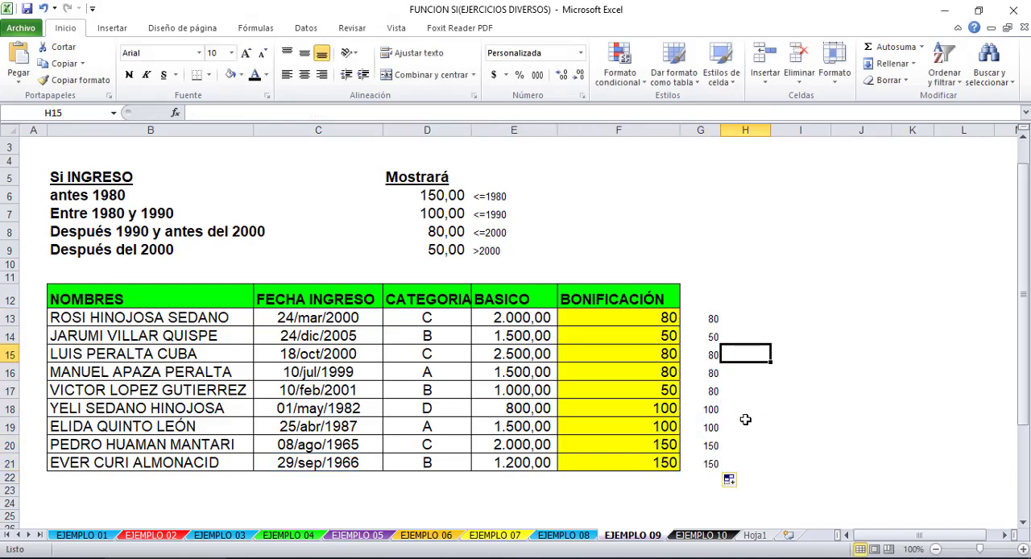
# - Compare the greater-than formula in G13 with the original less-than-or-equal formula in F13
pyautogui.click(713, 319)
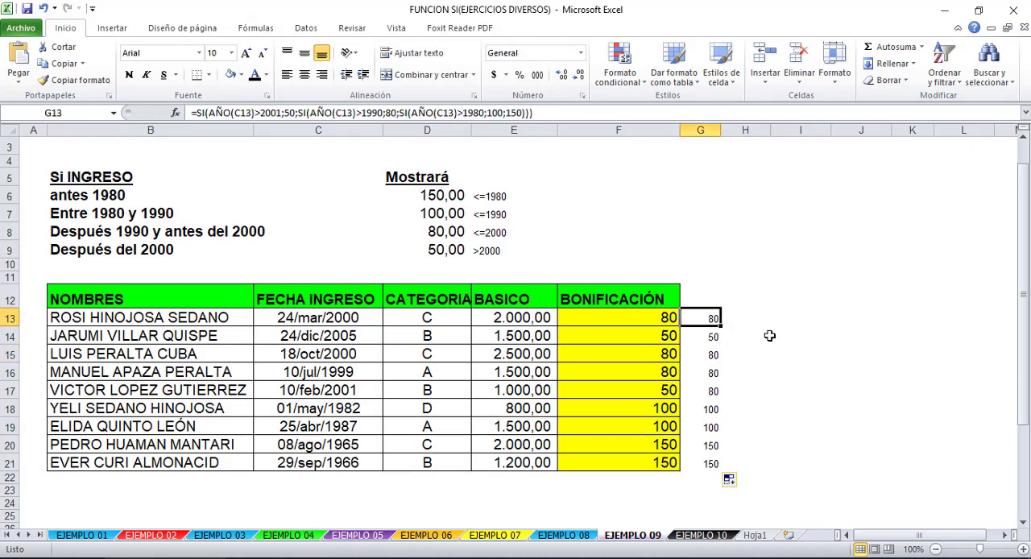
pyautogui.click(640, 332)
pyautogui.click(641, 320)
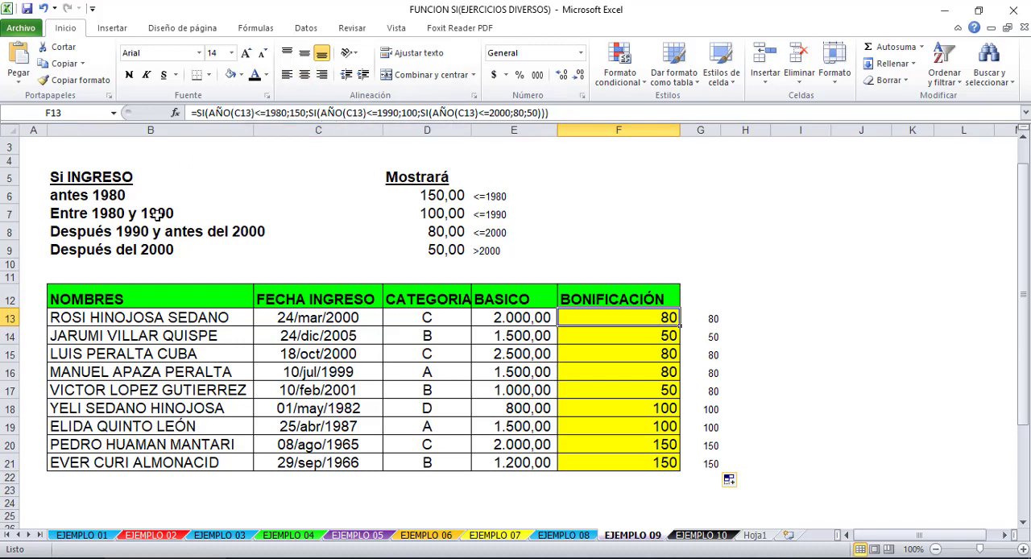
# - Examine the nested SI formula in F13, checking each AÑO(C13) condition and the bonus value assigned to it
pyautogui.click(388, 113)
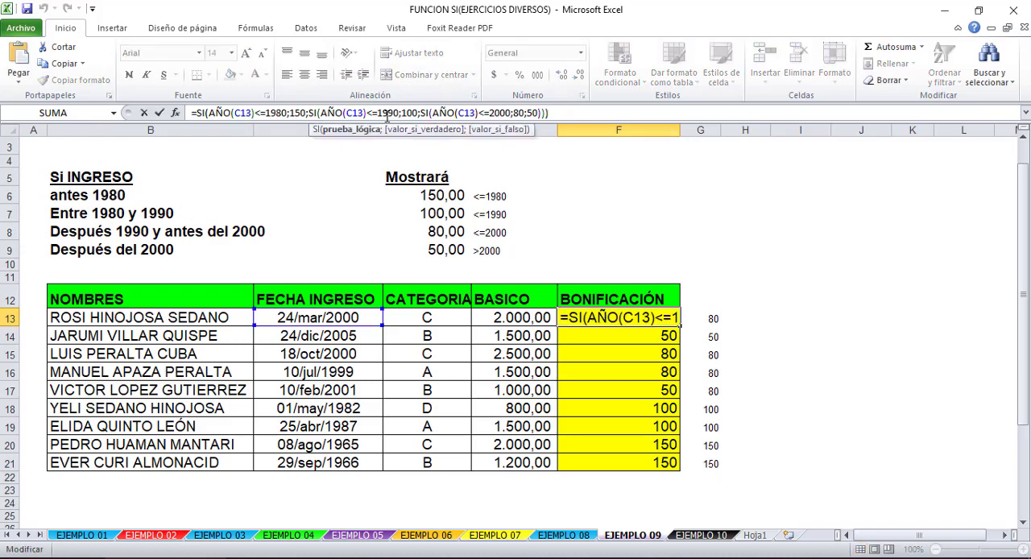
pyautogui.moveTo(286, 112); pyautogui.dragTo(255, 113)
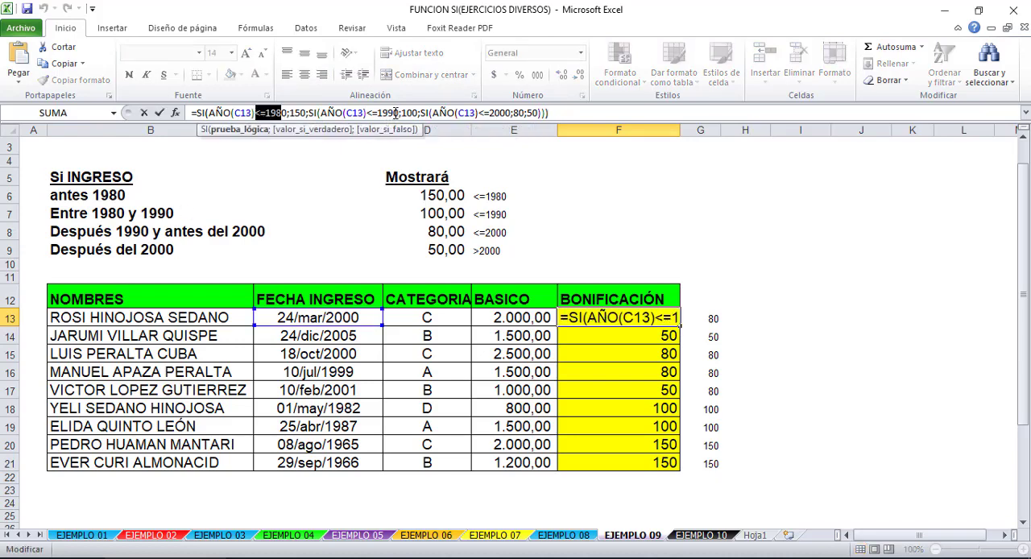
pyautogui.click(395, 113)
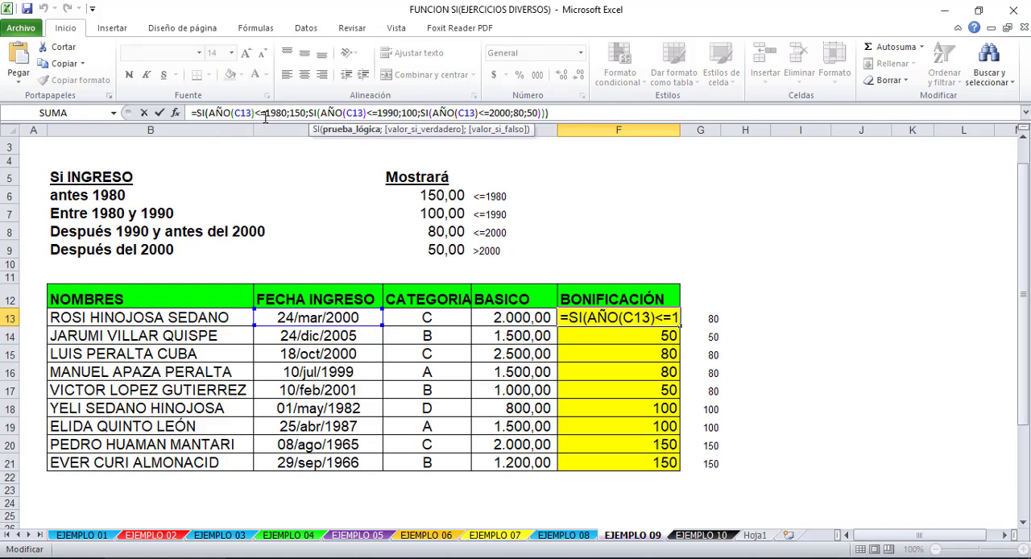
pyautogui.click(307, 113)
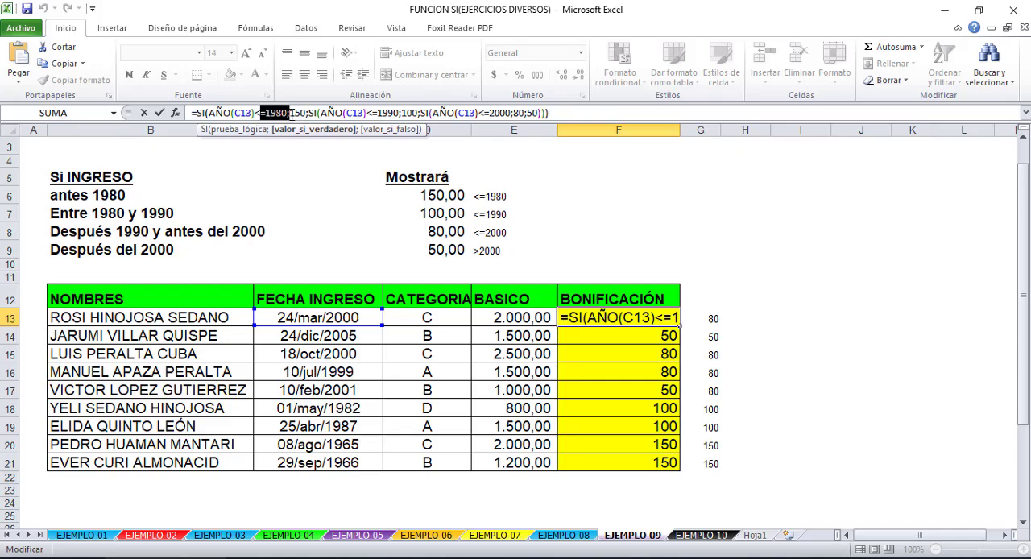
pyautogui.click(281, 113)
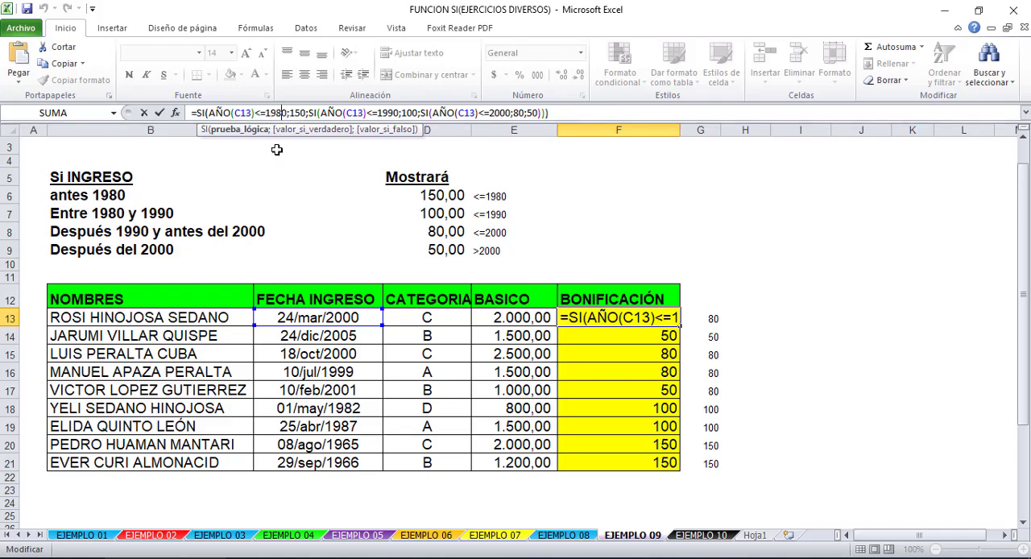
pyautogui.click(303, 113)
pyautogui.click(381, 112)
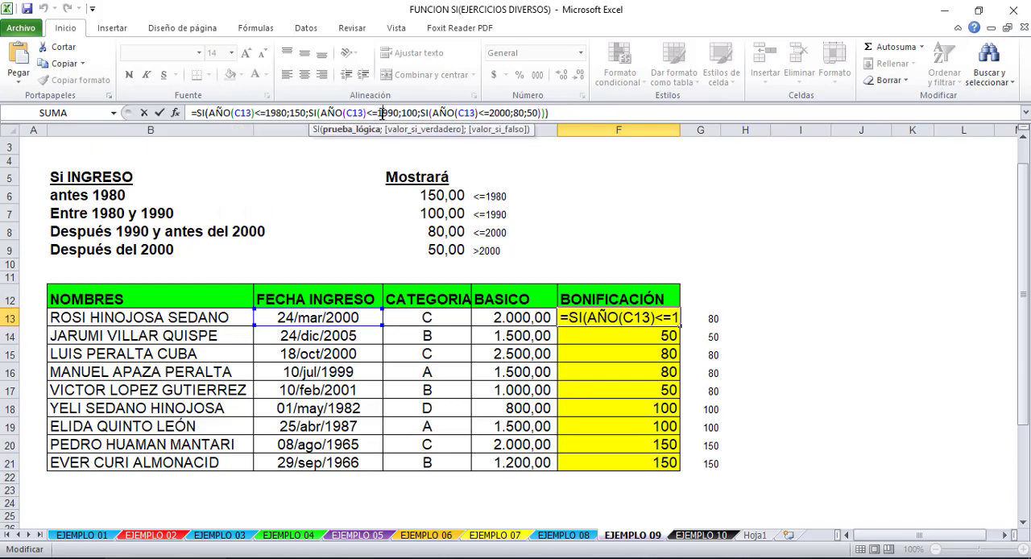
pyautogui.click(283, 112)
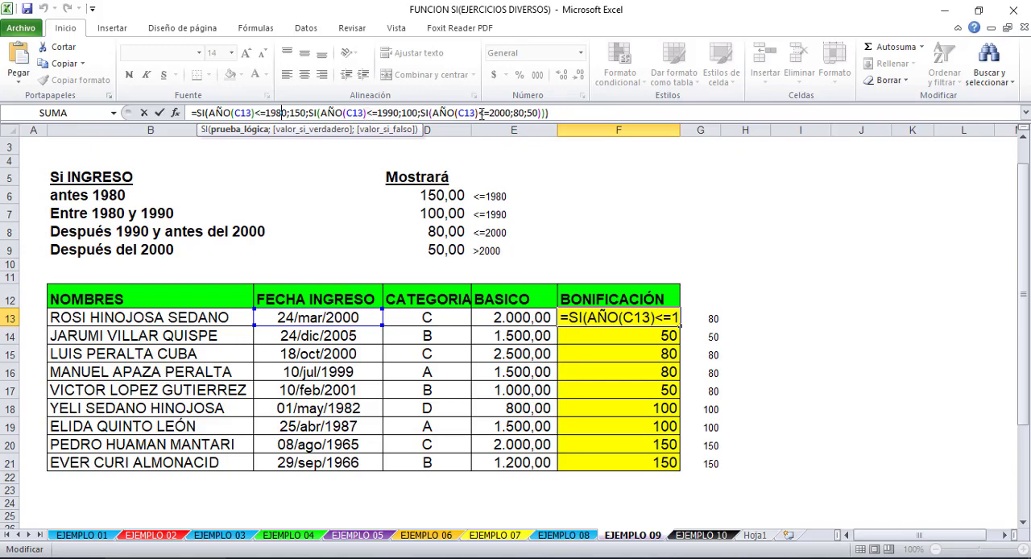
pyautogui.moveTo(537, 112); pyautogui.dragTo(532, 112)
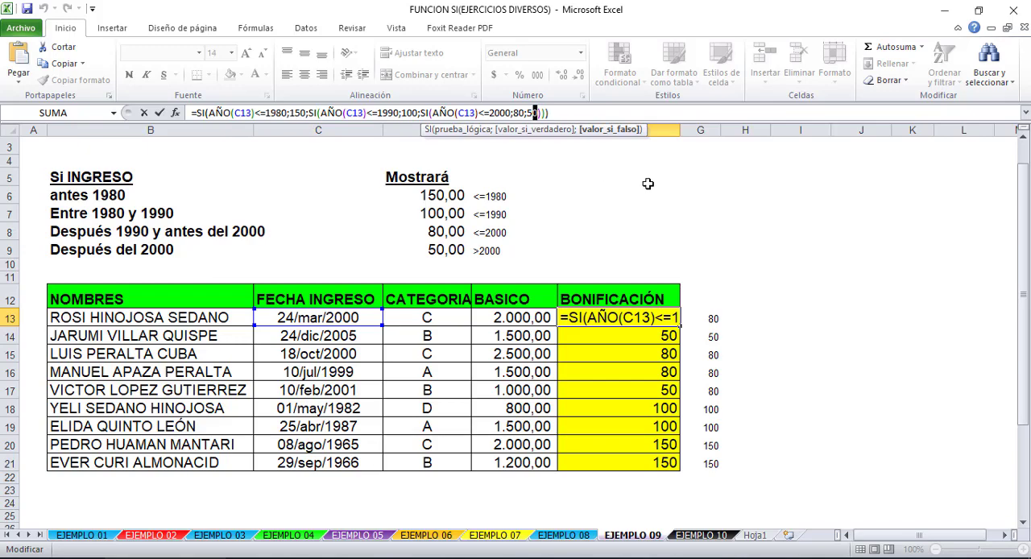
pyautogui.press('Return')
# - Compare the alternative nested SI formula in G13 with the BONIFICACIÓN formula in F13
pyautogui.click(701, 316)
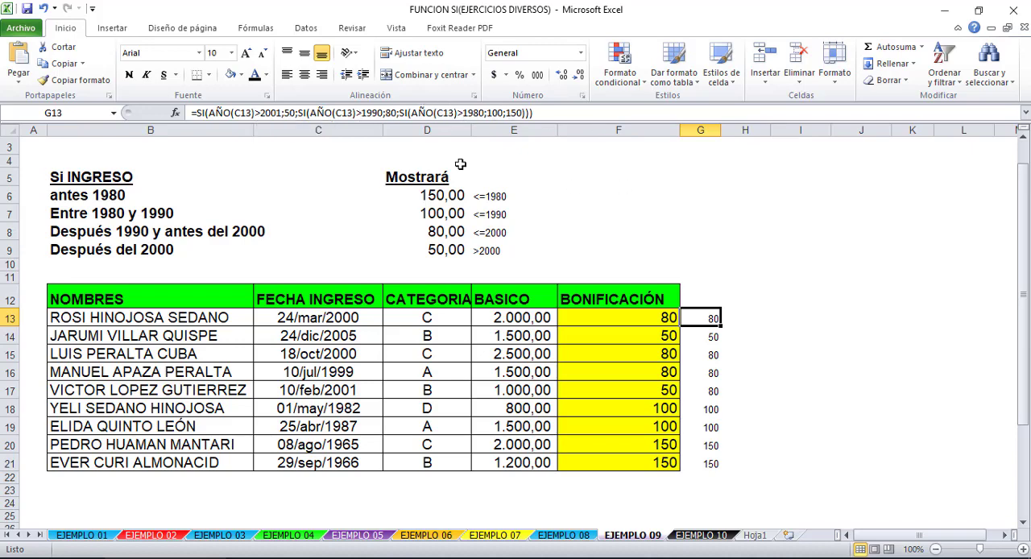
pyautogui.click(709, 336)
pyautogui.click(676, 316)
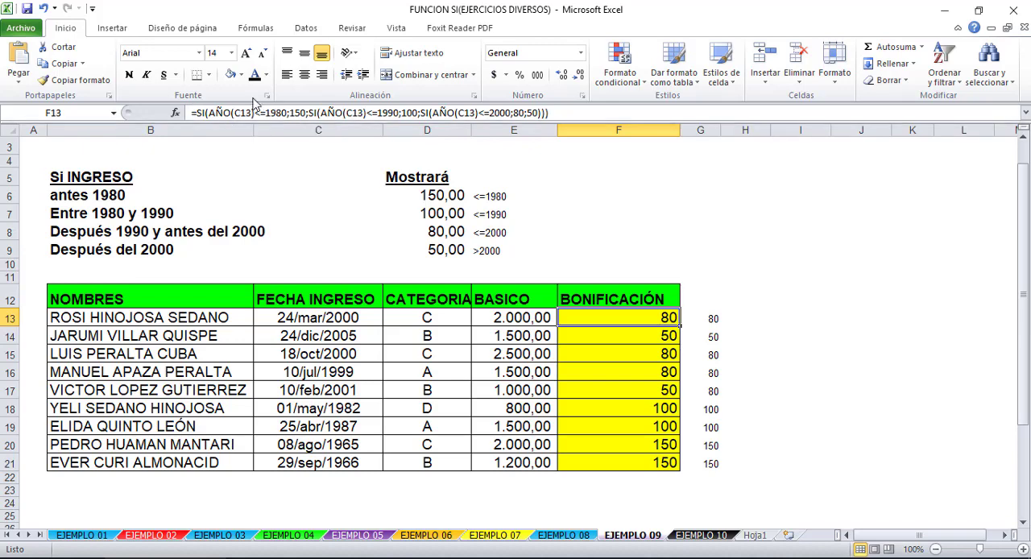
pyautogui.click(713, 336)
pyautogui.click(713, 318)
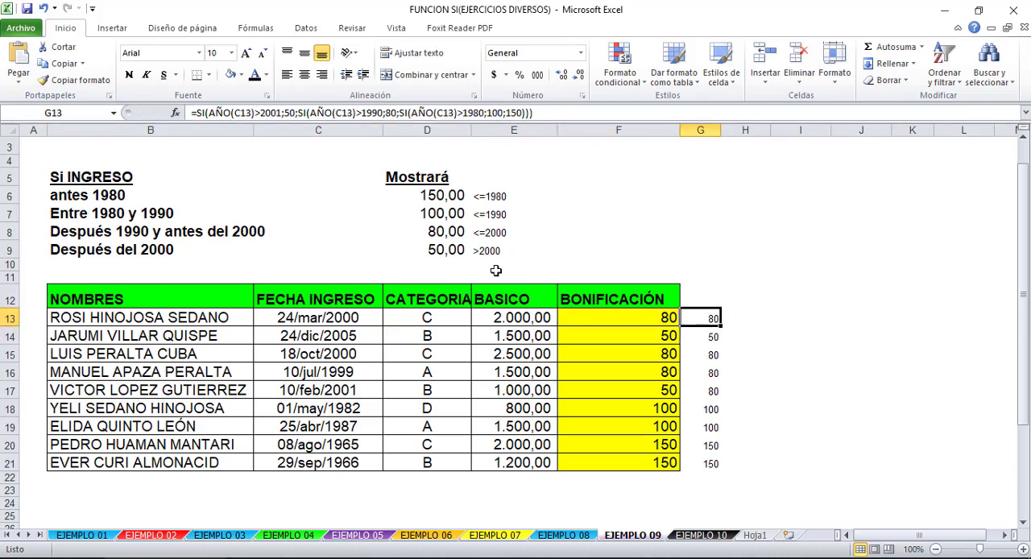
pyautogui.click(640, 316)
pyautogui.click(704, 317)
pyautogui.click(640, 317)
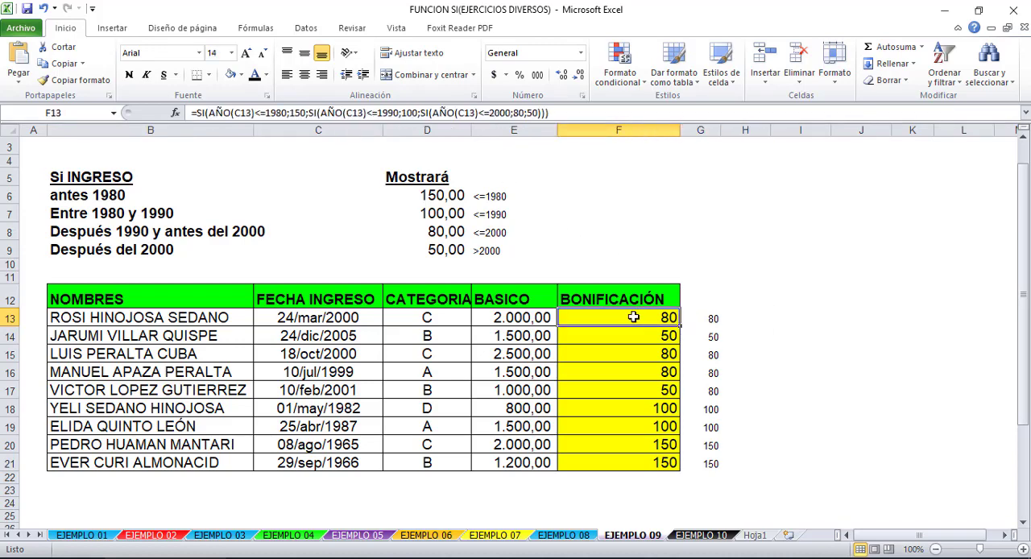
pyautogui.click(702, 320)
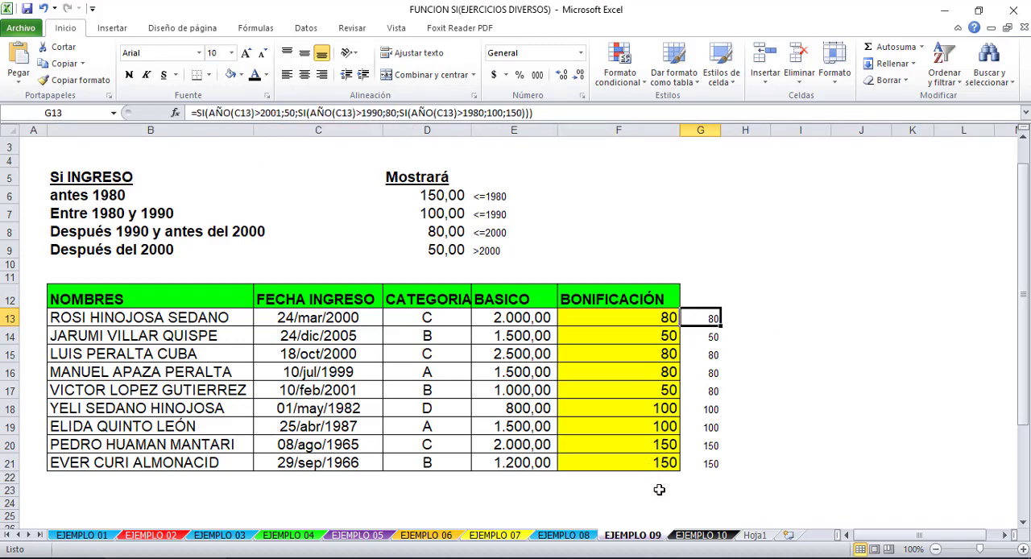
# - Switch to the EJEMPLO 10 sheet and review the payment rules and the PAGO 1 amount in H12
pyautogui.click(701, 538)
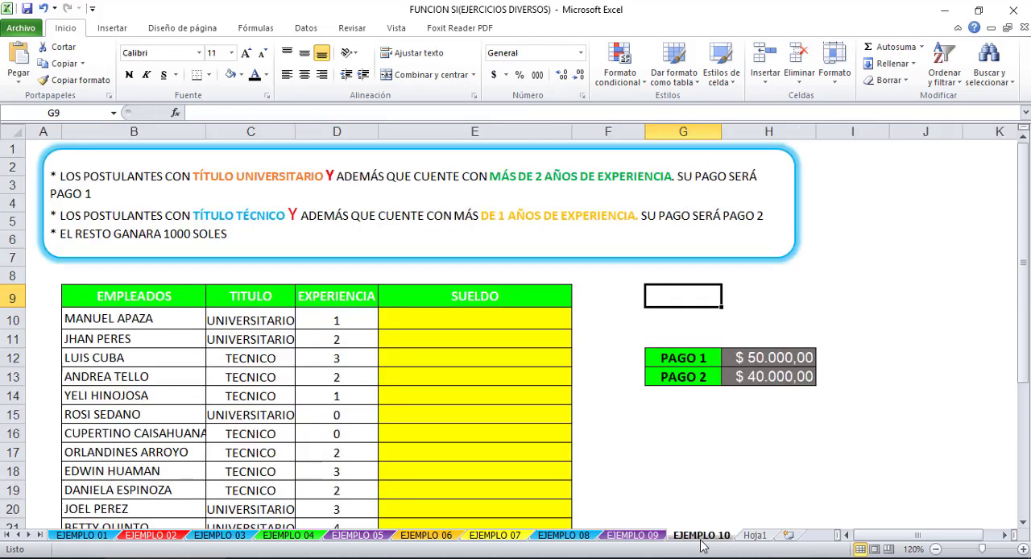
pyautogui.click(623, 377)
pyautogui.click(636, 432)
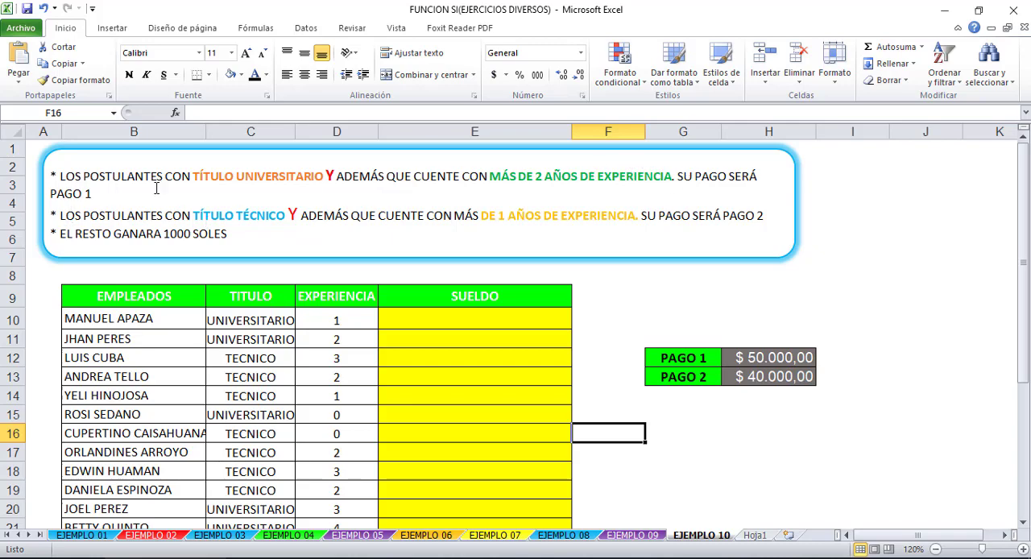
pyautogui.click(778, 355)
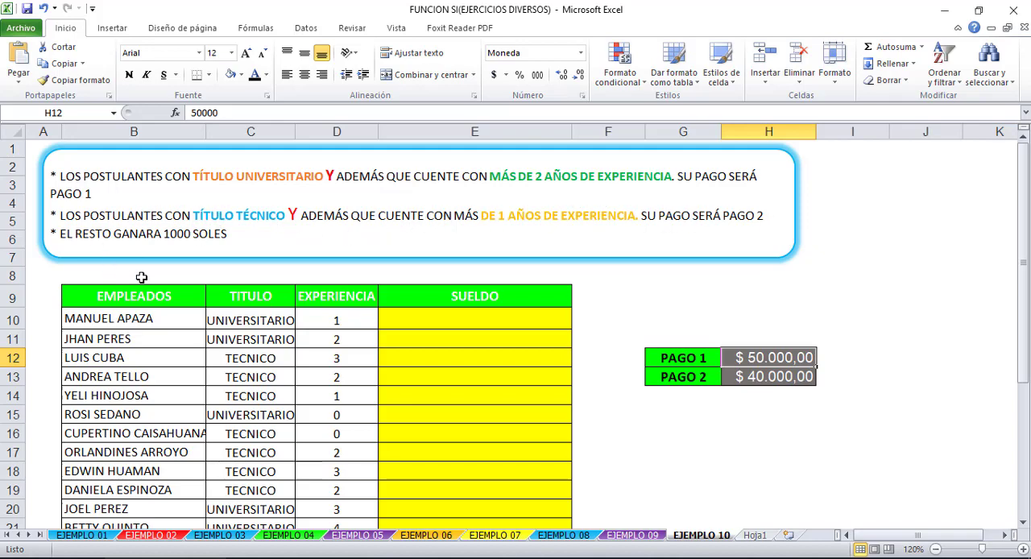
pyautogui.click(636, 343)
# - Start a formula in SUELDO cell E10 with a Y function nested inside SI: =SI(Y(
pyautogui.click(502, 324)
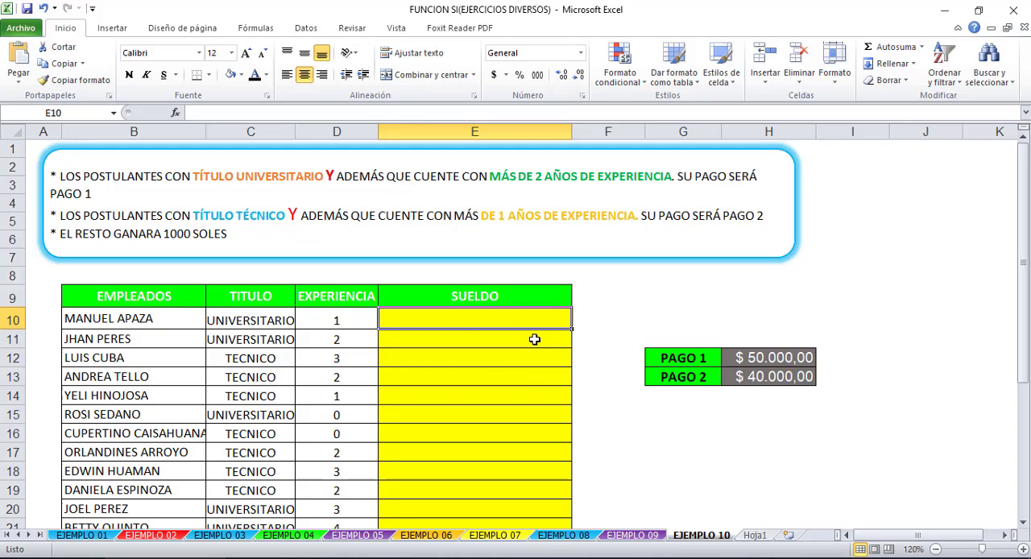
pyautogui.write('=SI')
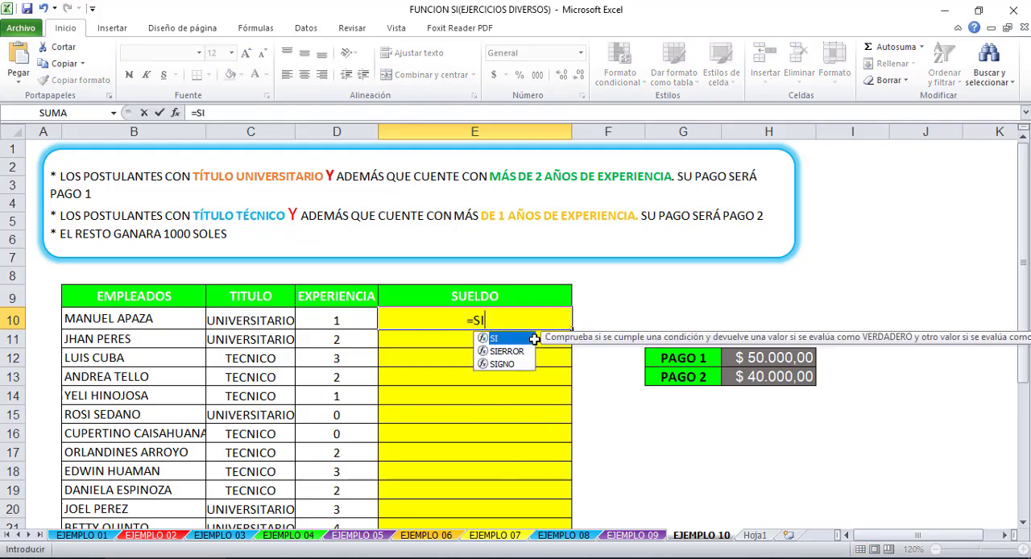
pyautogui.write('(')
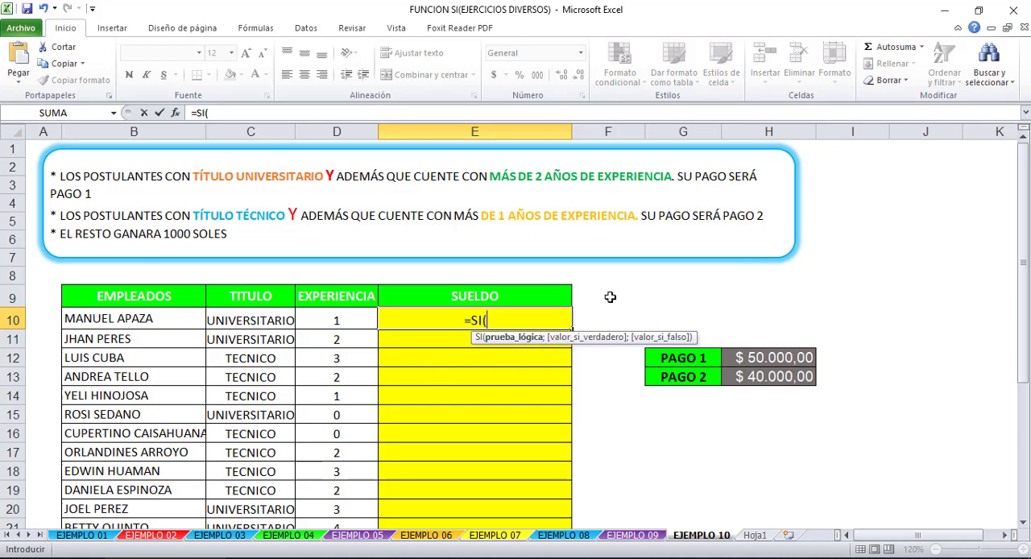
pyautogui.write('Y(')
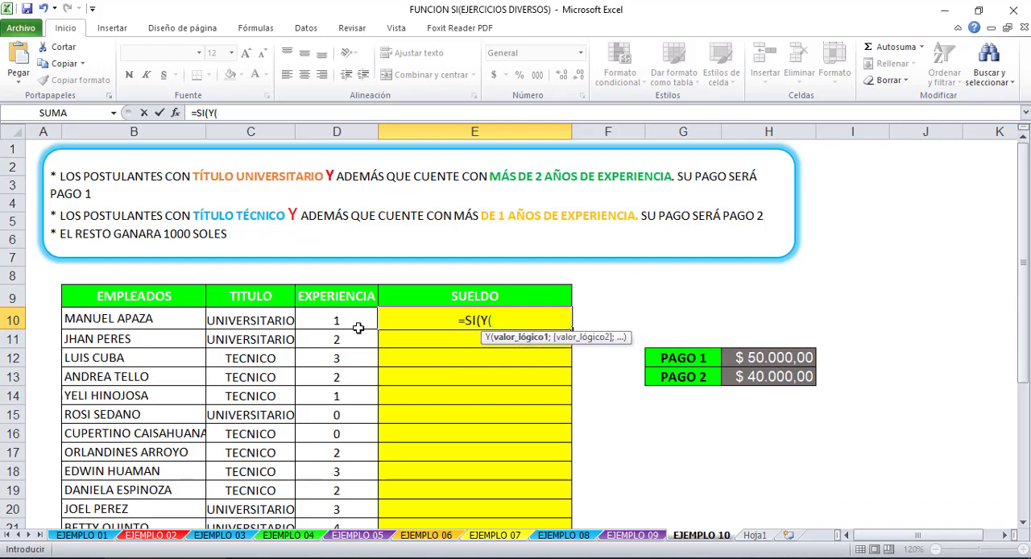
# - Add the first Y condition to the E10 formula, requiring the title C10="UNIVERSITARIO"
pyautogui.click(252, 318)
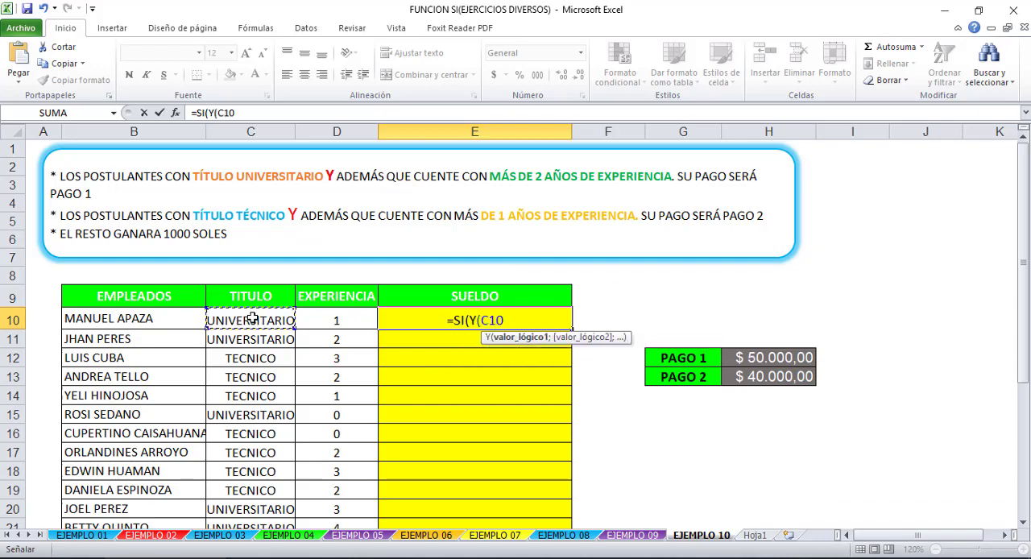
pyautogui.write('=')
pyautogui.write('"UN')
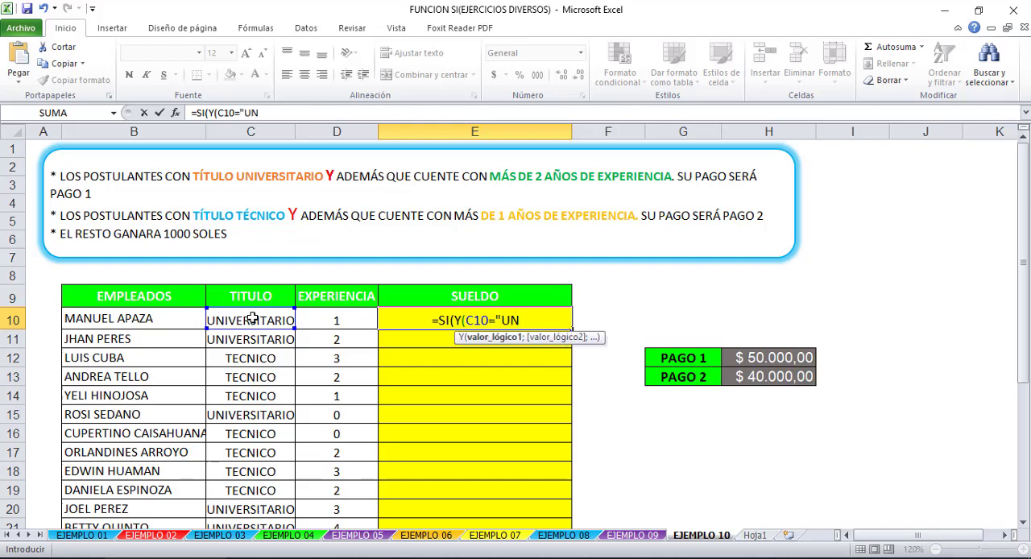
pyautogui.write('N')
pyautogui.press('BackSpace')
pyautogui.write('I')
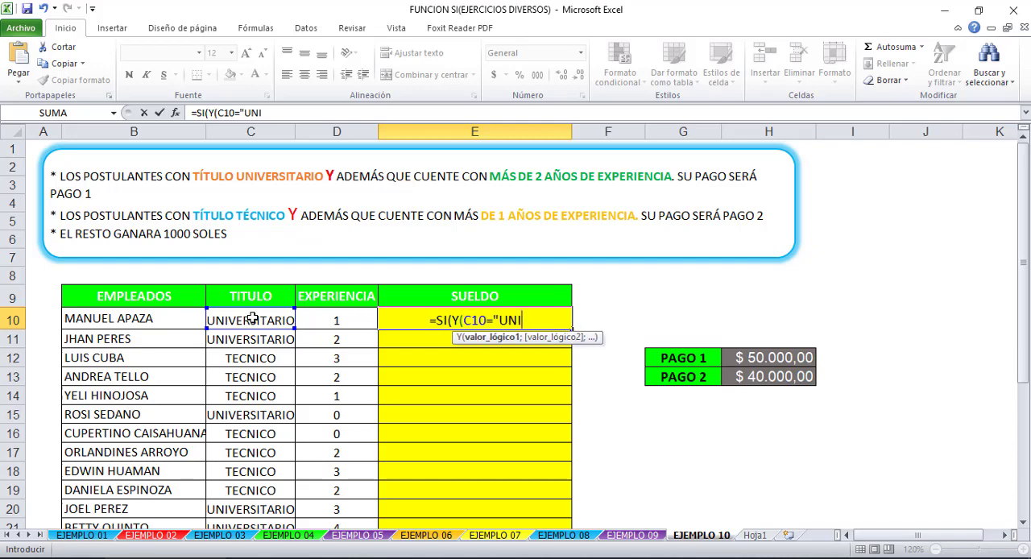
pyautogui.write('VERSIT')
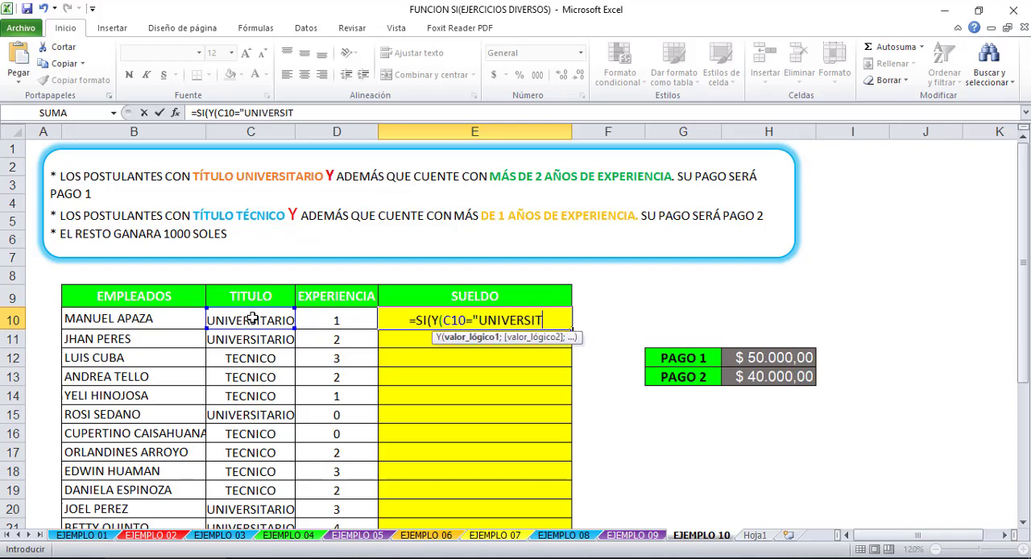
pyautogui.write('ARIO"')
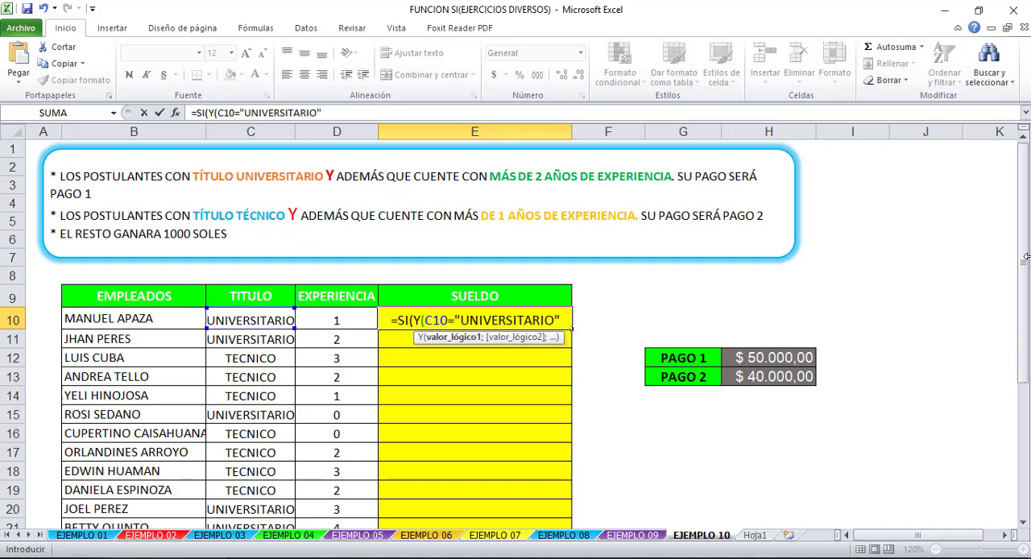
pyautogui.write(';')
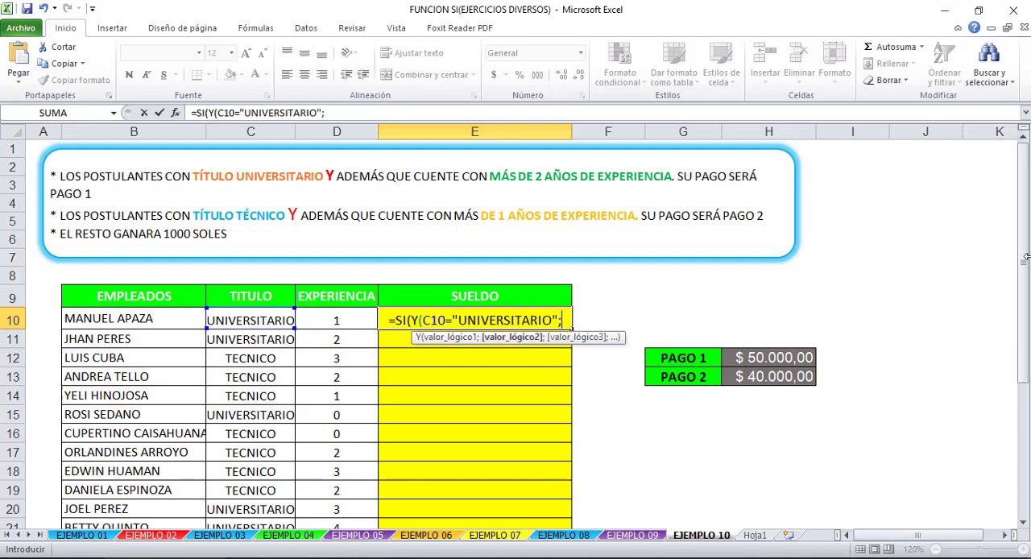
# - Add the second Y condition D10>2 for experience, and close the Y function followed by a semicolon
pyautogui.click(347, 321)
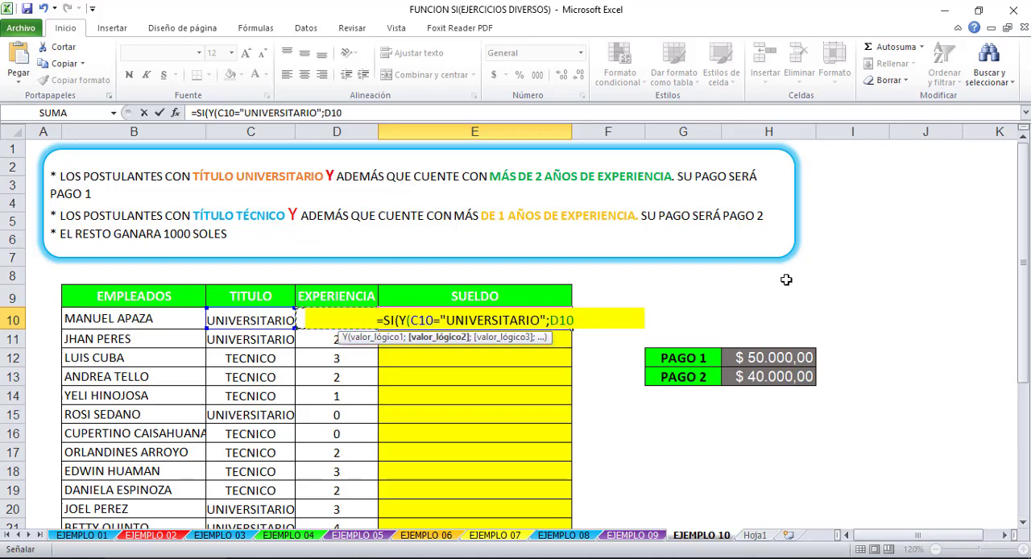
pyautogui.write('>')
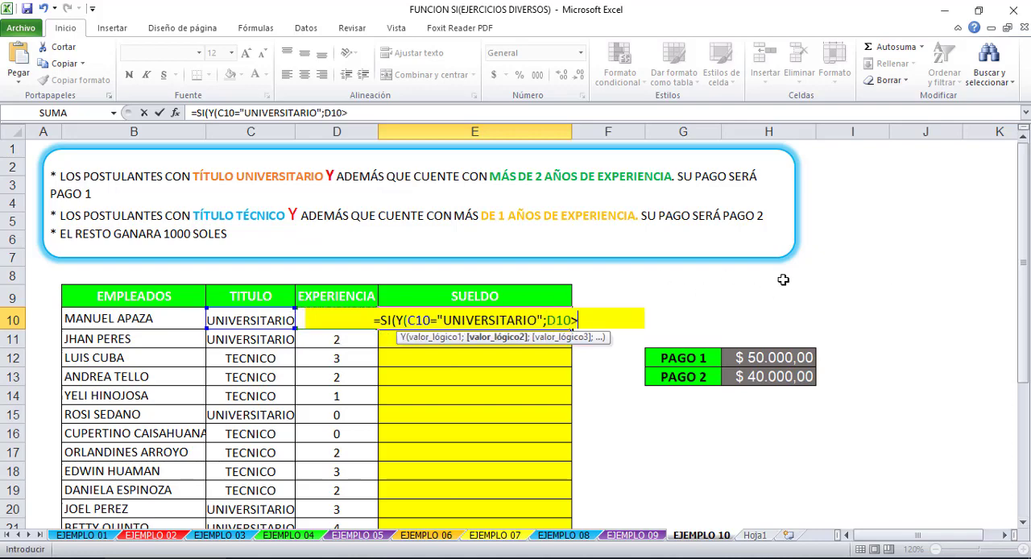
pyautogui.write('2')
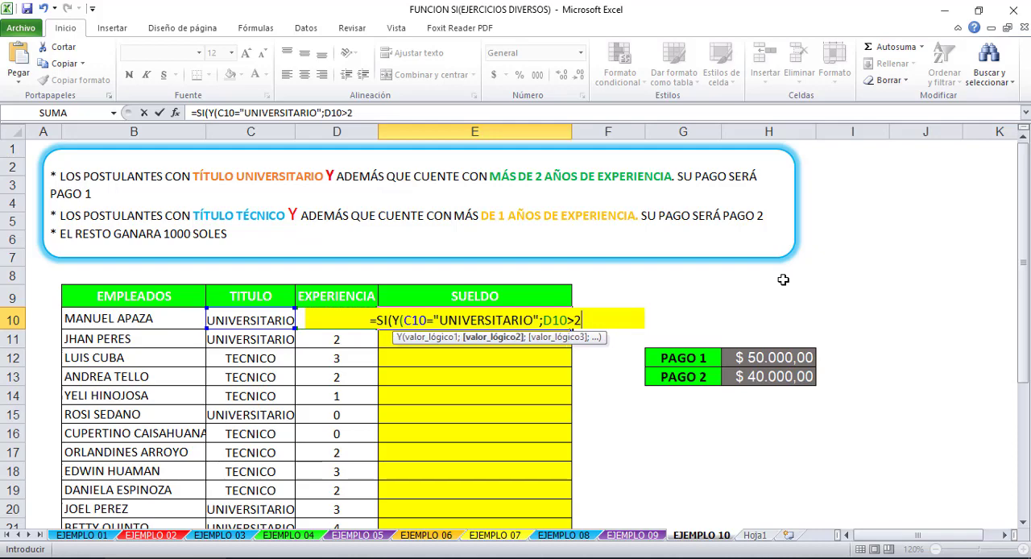
pyautogui.write(';')
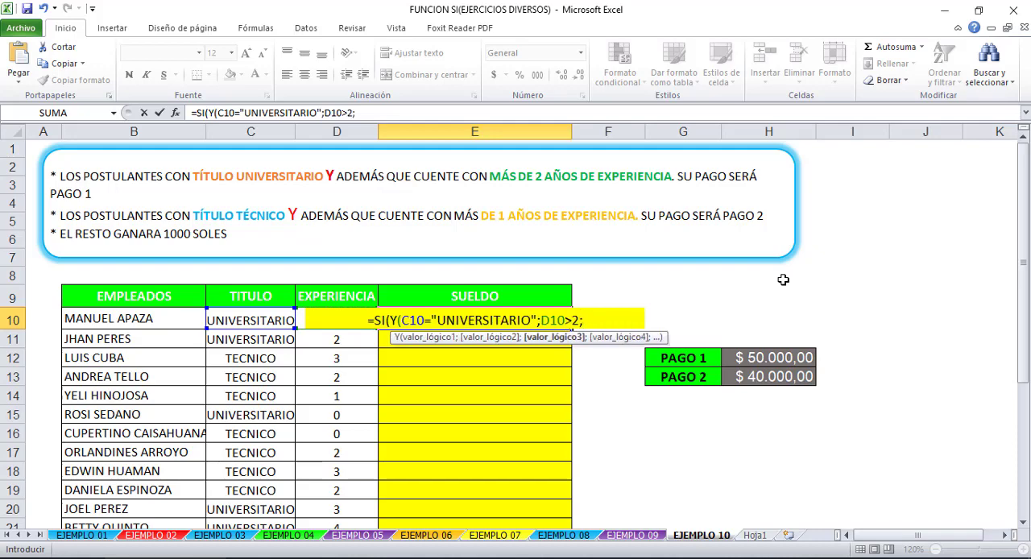
pyautogui.press('BackSpace')
pyautogui.write(');')
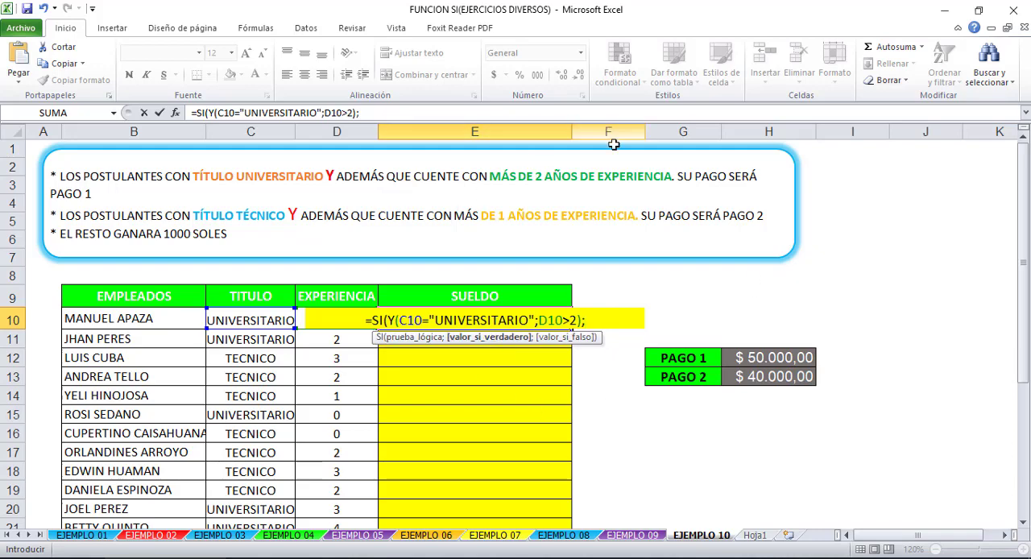
# - Set the absolute PAGO 1 reference $H$12 as the true value, and paste a copy of the SI expression after a semicolon
pyautogui.click(746, 357)
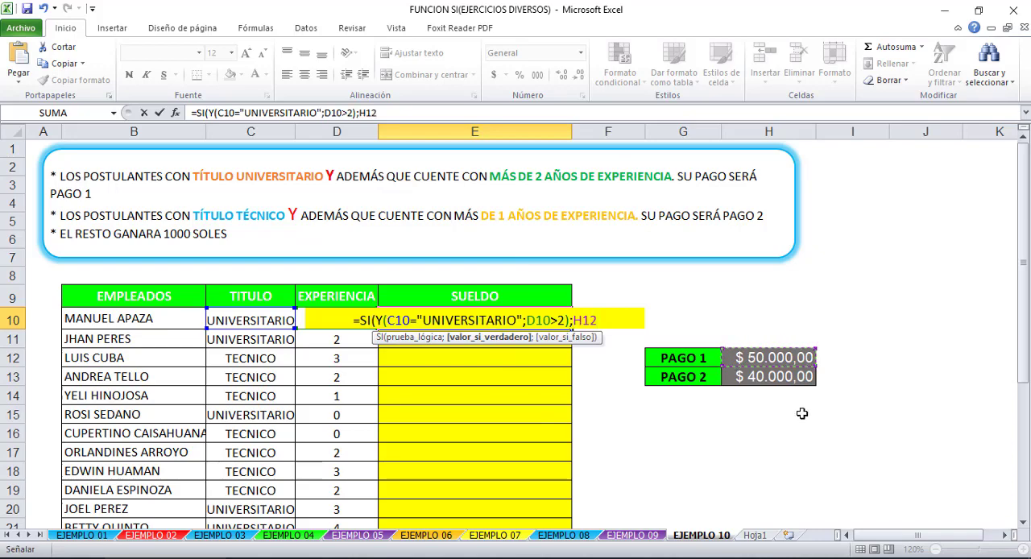
pyautogui.press('F4')
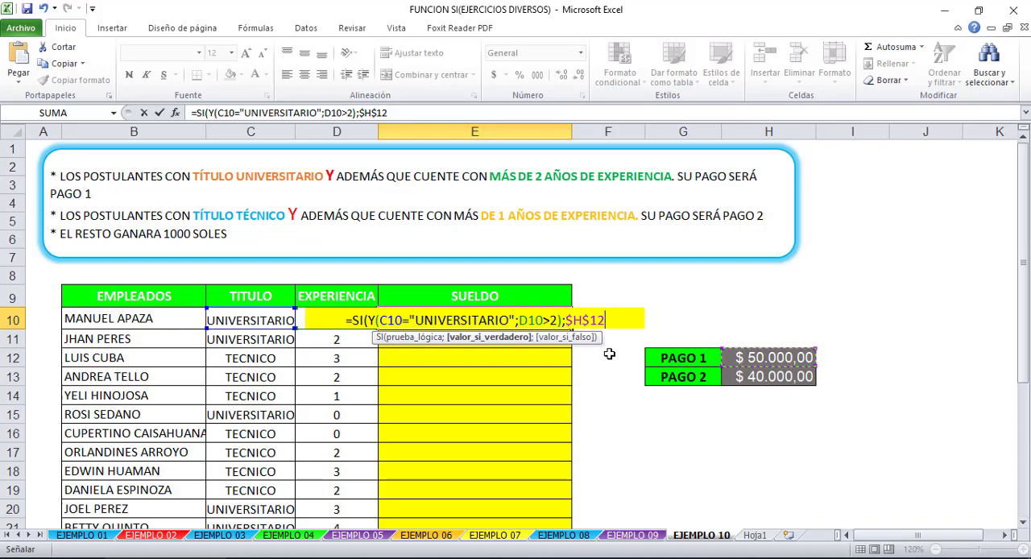
pyautogui.moveTo(615, 322); pyautogui.dragTo(352, 320)
pyautogui.click(606, 318)
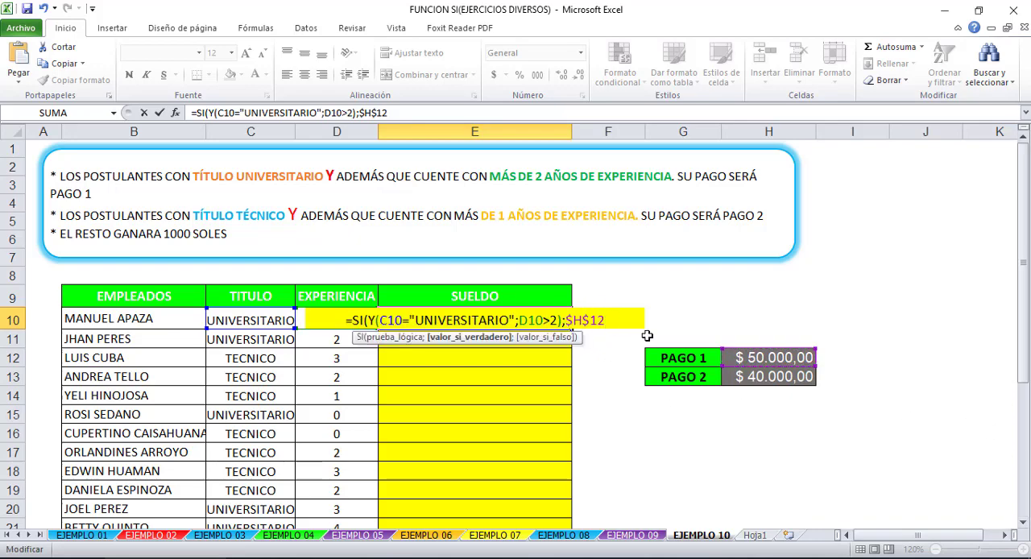
pyautogui.write(',')
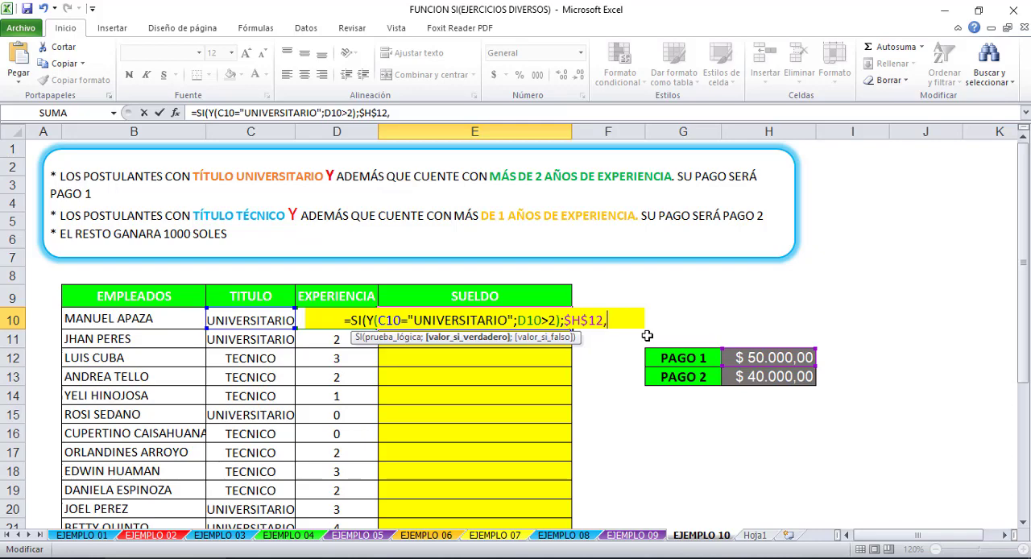
pyautogui.press('BackSpace')
pyautogui.write(';')
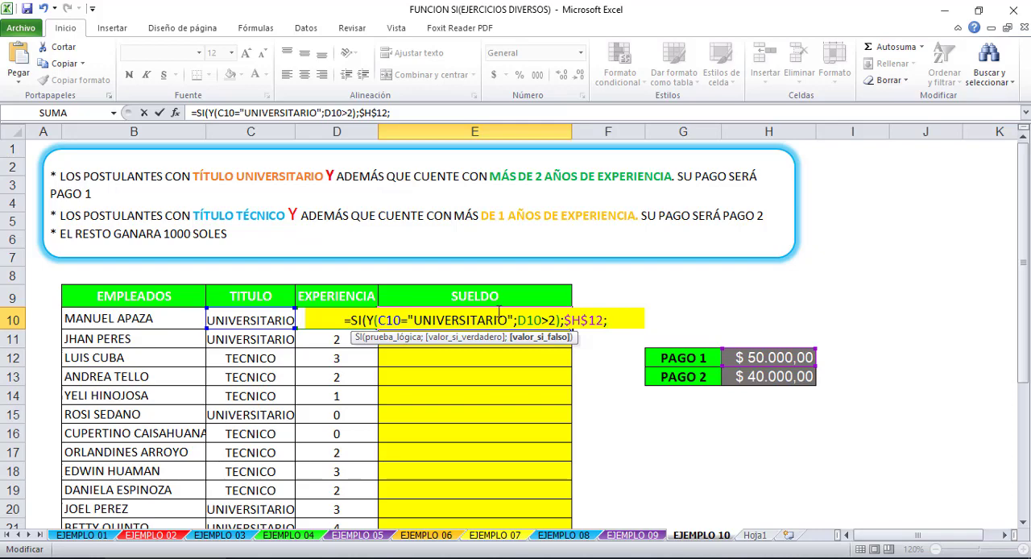
pyautogui.hotkey('ctrl', 'v')
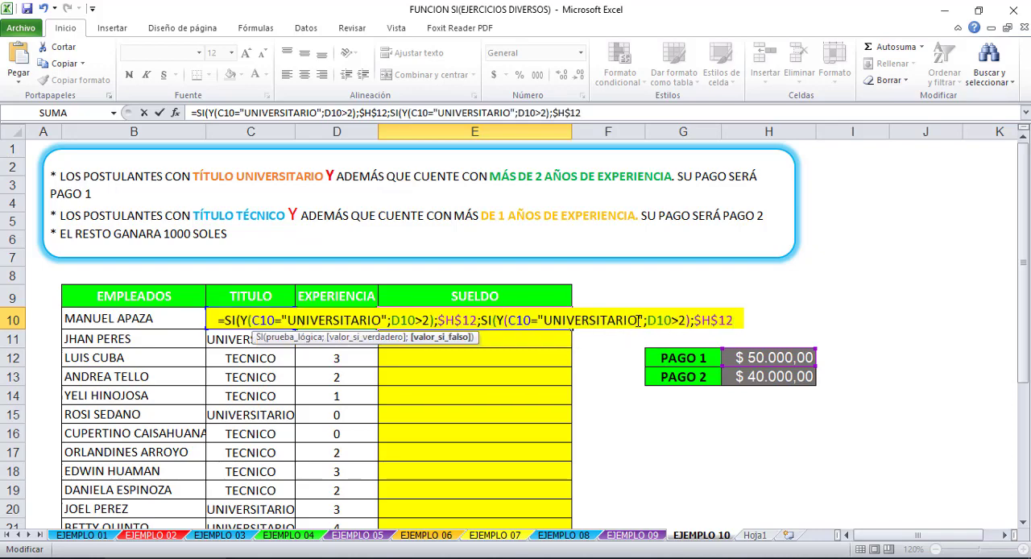
# - Change the pasted SI's Y conditions to the title "TECNICO" and experience D10>1
pyautogui.moveTo(638, 321); pyautogui.dragTo(544, 321)
pyautogui.write('T')
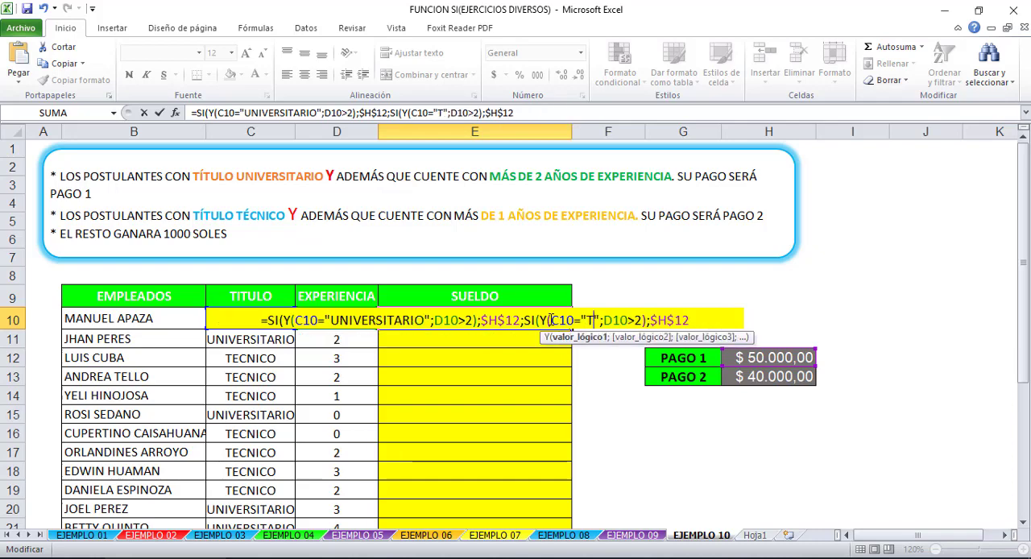
pyautogui.write('ECNICO')
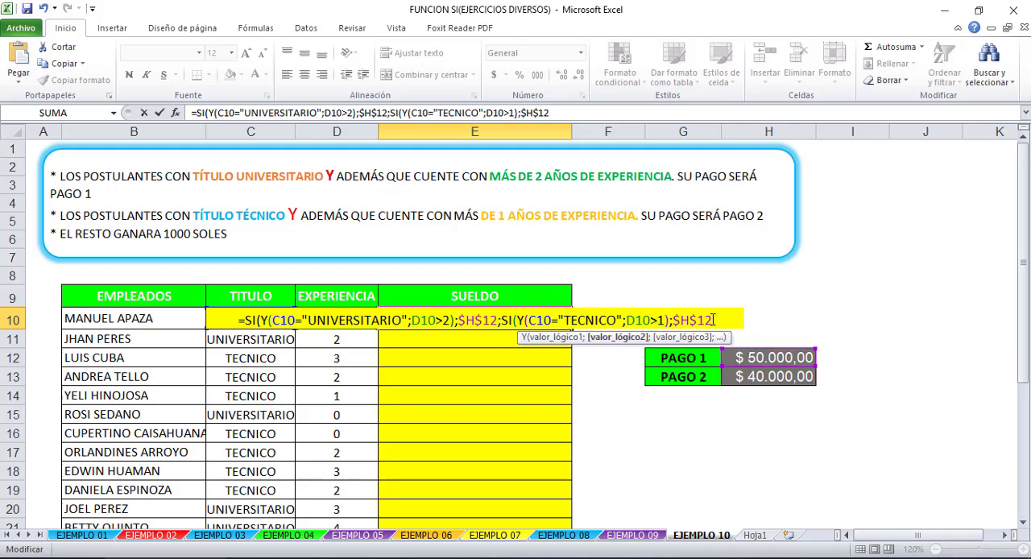
# - Accept the proposed formula correction, and replace the nested SI's true value with the absolute PAGO 2 reference $H$13
pyautogui.click(705, 320)
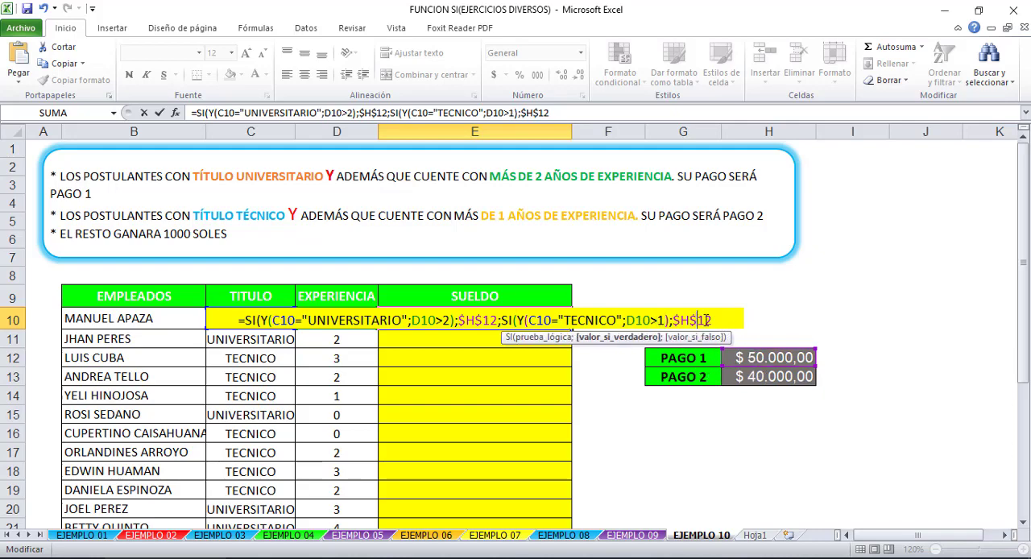
pyautogui.click(693, 378)
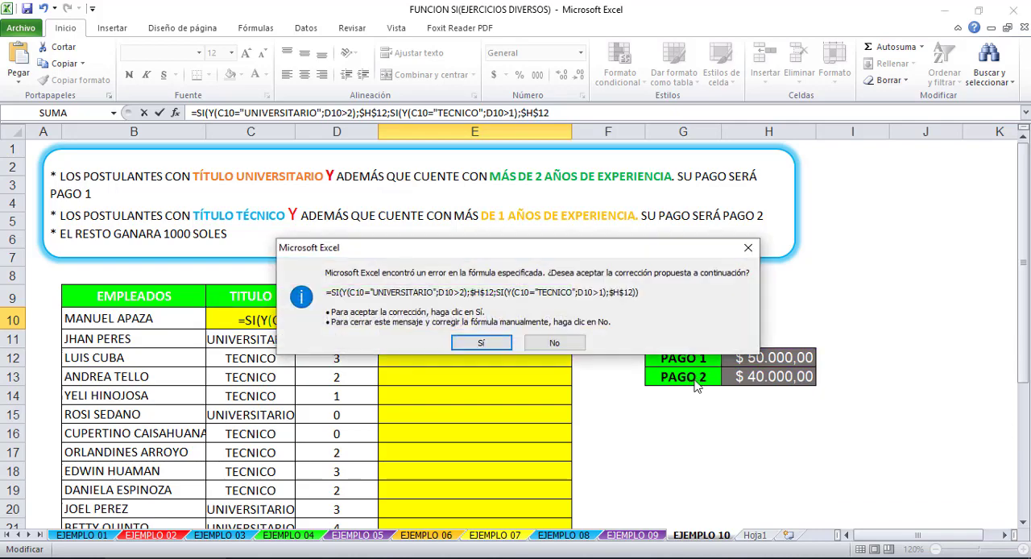
pyautogui.press('Return')
pyautogui.click(487, 322)
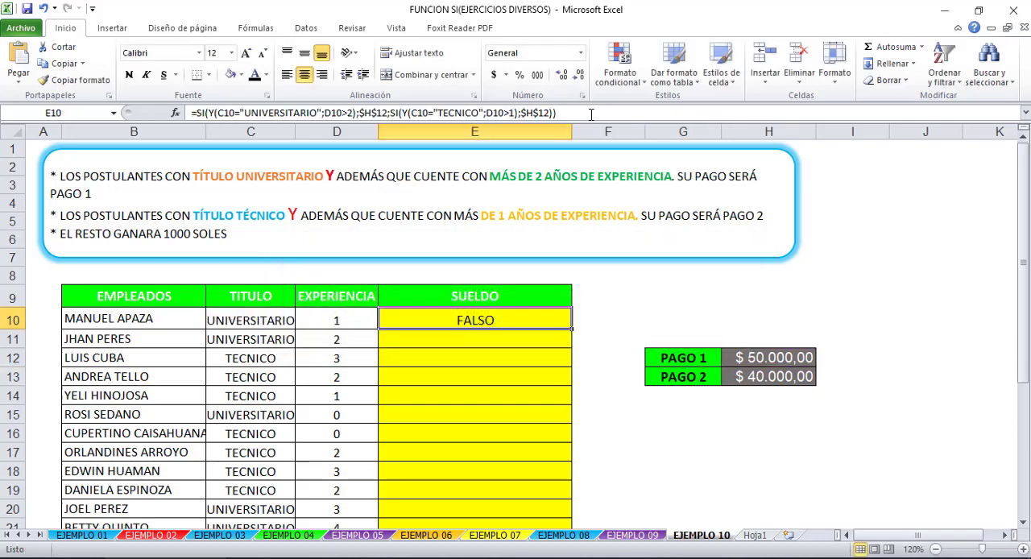
pyautogui.click(591, 114)
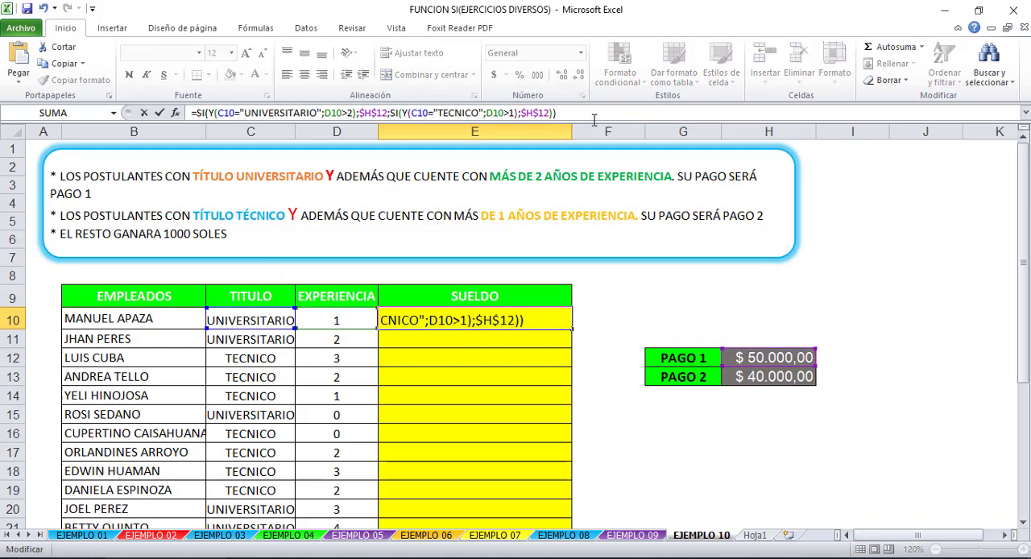
pyautogui.press('BackSpace')
pyautogui.press('BackSpace')
pyautogui.press('BackSpace')
pyautogui.press('BackSpace')
pyautogui.press('BackSpace')
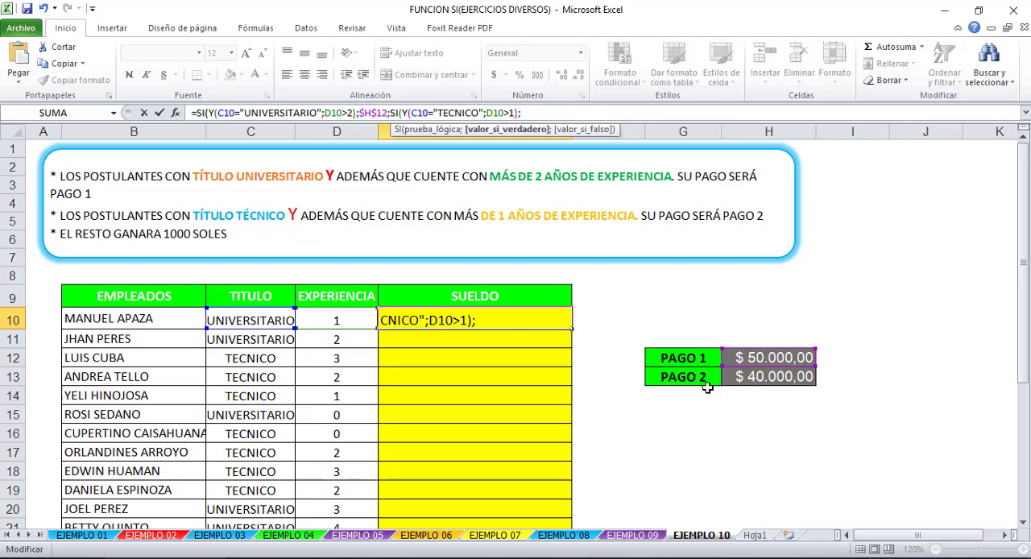
pyautogui.click(768, 376)
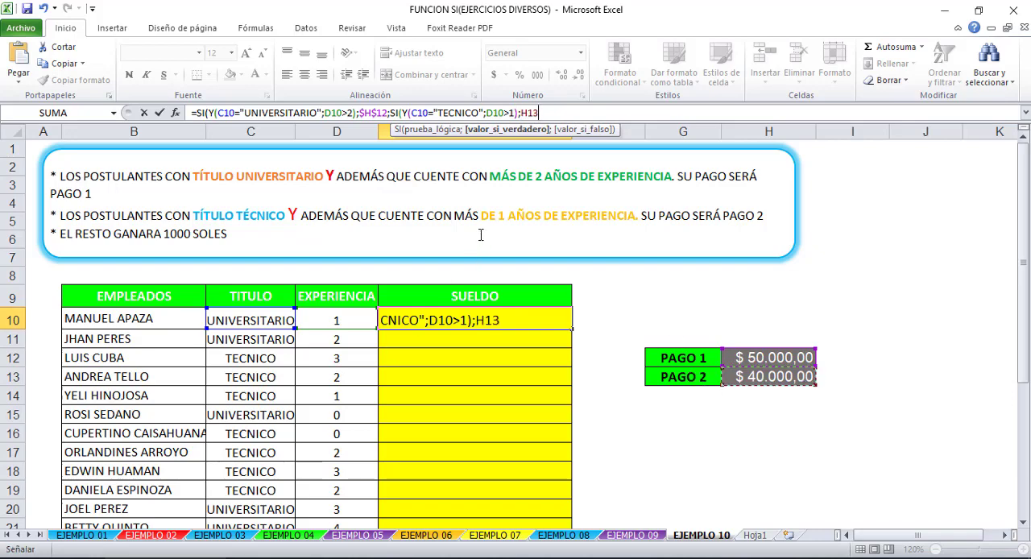
pyautogui.press('F4')
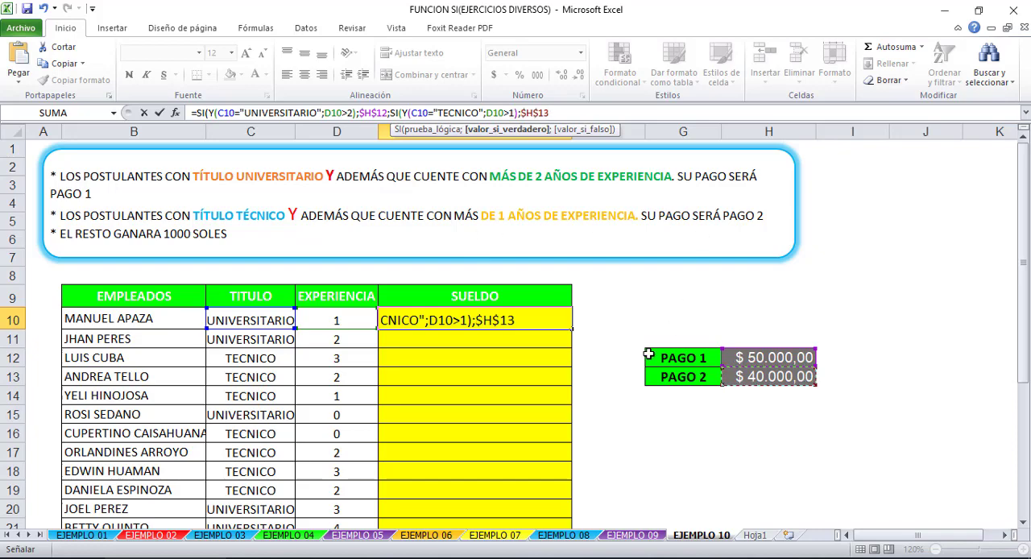
# - Add 1000 as the nested SI's false value, close both SI functions and confirm the E10 formula
pyautogui.write(';1000')
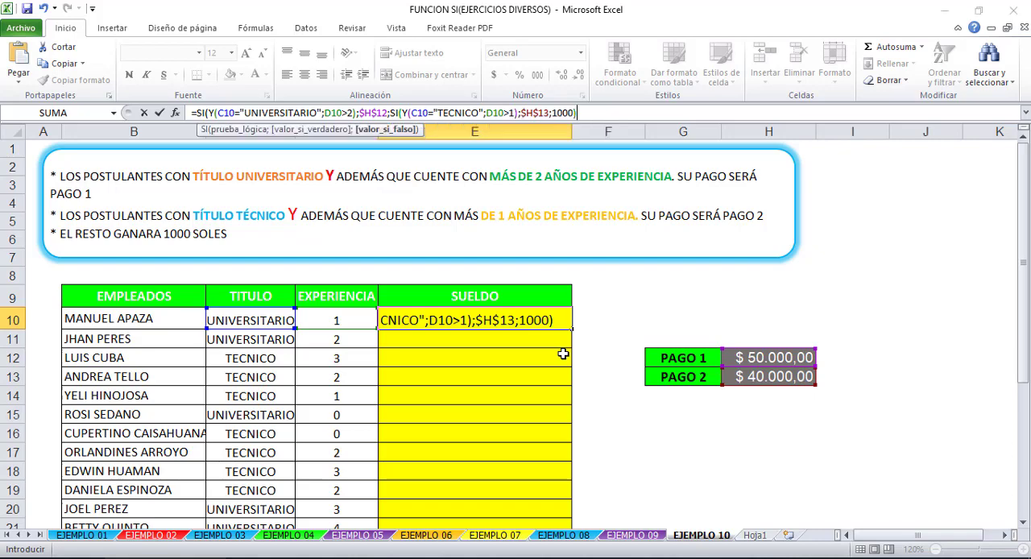
pyautogui.press('Return')
pyautogui.press('Return')
# - Fill the E10 formula down the SUELDO column for the remaining employees
pyautogui.click(410, 314)
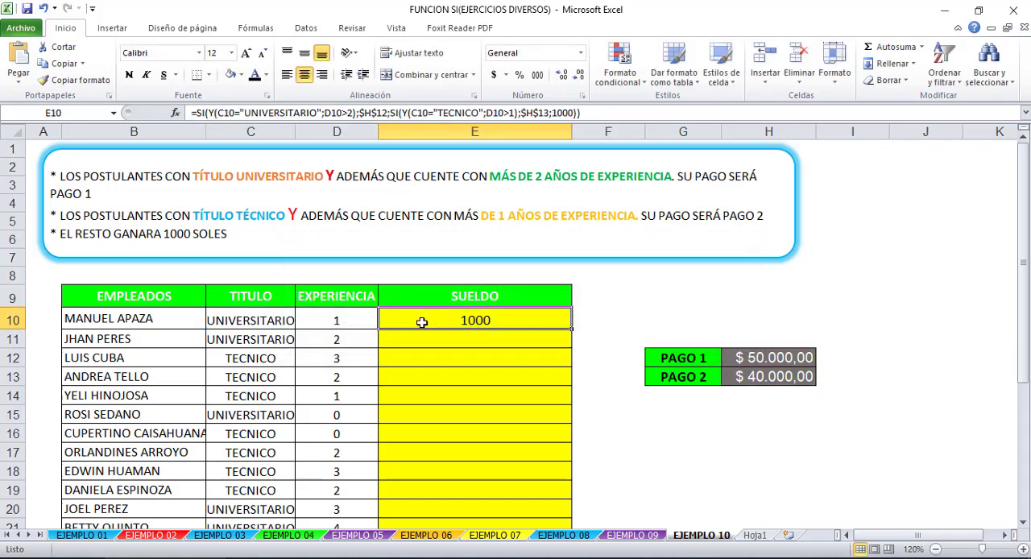
pyautogui.moveTo(573, 331); pyautogui.dragTo(540, 494)
pyautogui.scroll(4, 508, 362)
pyautogui.press('Down')
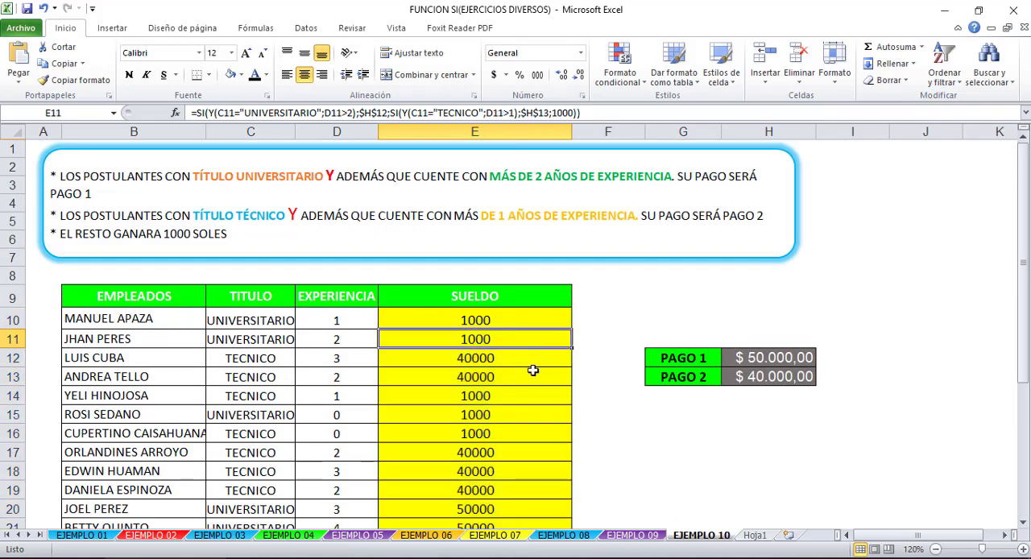
# - Check the title, experience and SUELDO of the first two employees, rows 10 and 11, against the payment rules
pyautogui.scroll(-4, 524, 371)
pyautogui.scroll(3, 337, 288)
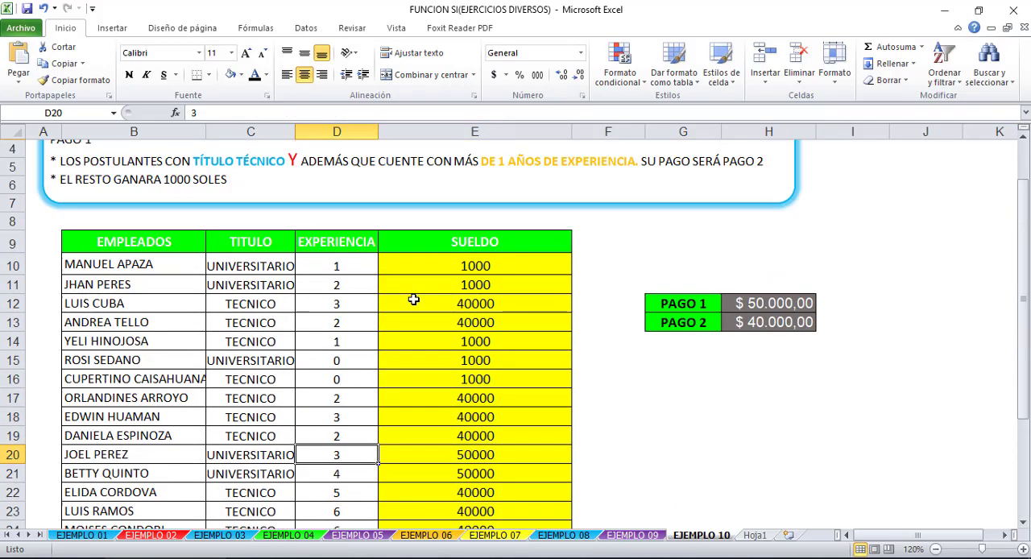
pyautogui.click(505, 265)
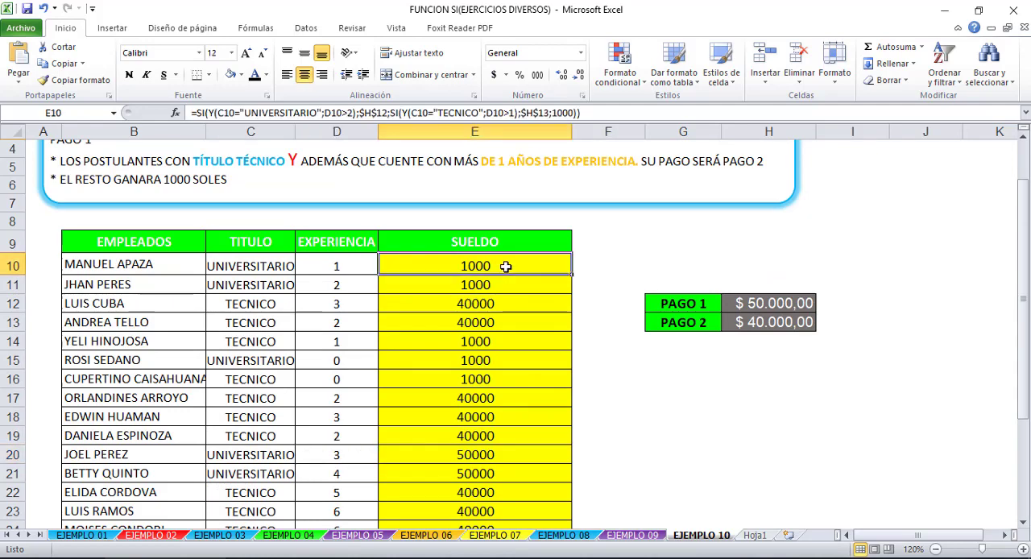
pyautogui.click(255, 266)
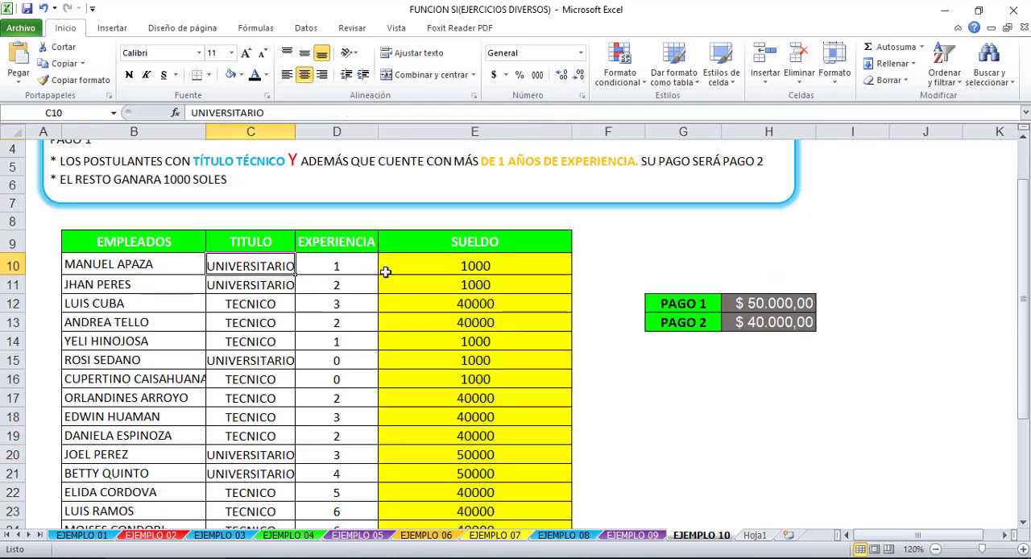
pyautogui.click(334, 267)
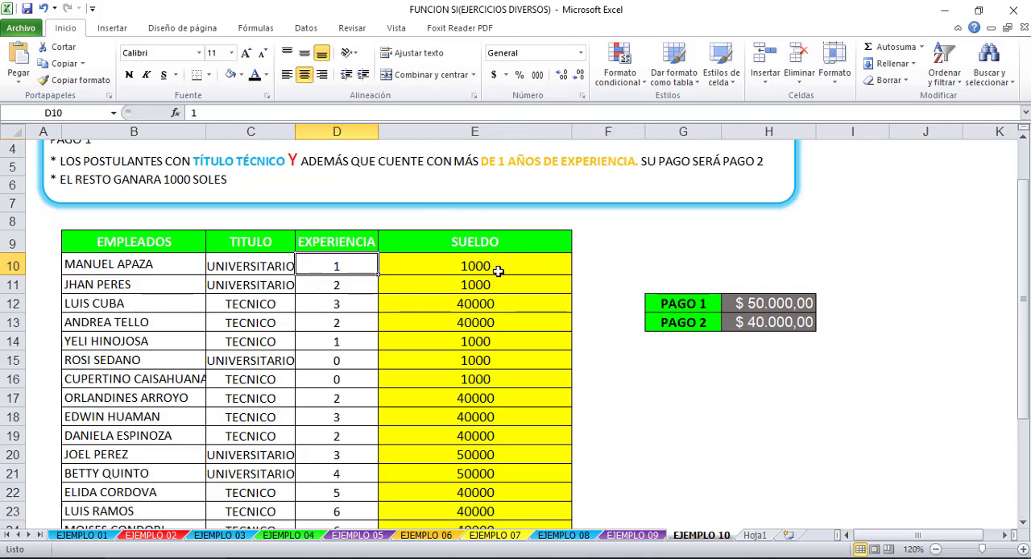
pyautogui.scroll(1, 499, 265)
pyautogui.scroll(-1, 518, 292)
pyautogui.click(261, 284)
pyautogui.click(344, 284)
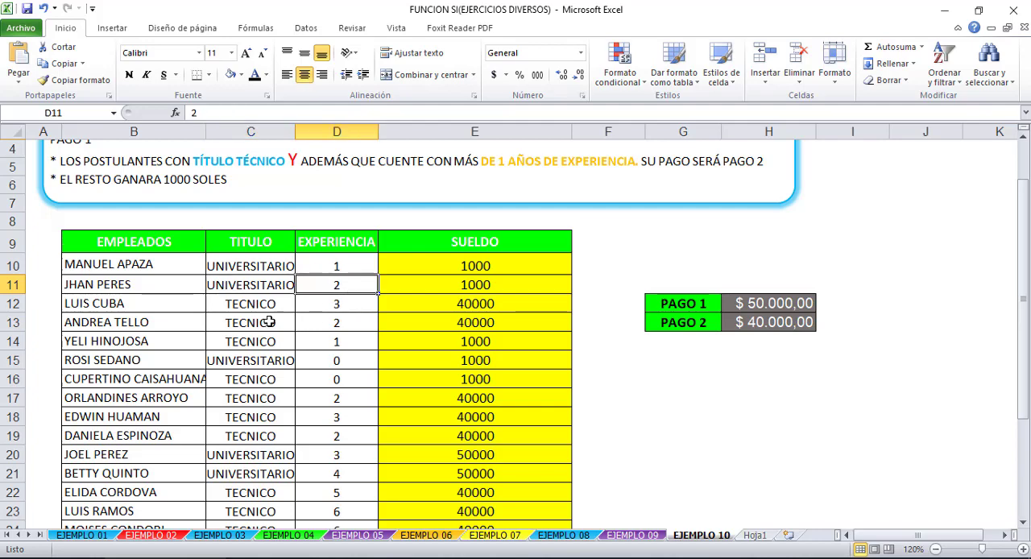
# - Check the title and experience in rows 12 to 14, and compare the SUELDO results down to E15 with the rules
pyautogui.click(246, 304)
pyautogui.click(334, 301)
pyautogui.click(252, 319)
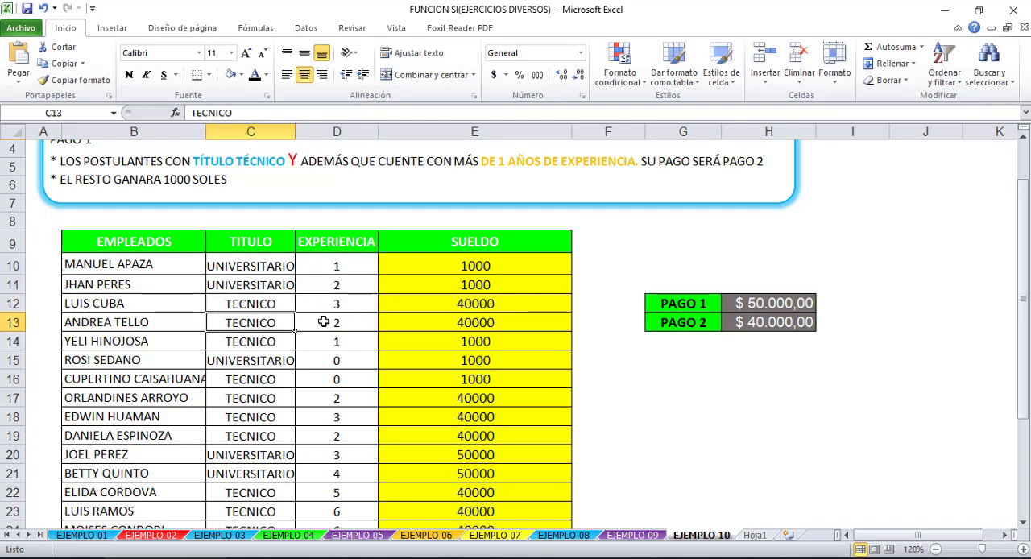
pyautogui.click(327, 322)
pyautogui.click(252, 340)
pyautogui.click(312, 340)
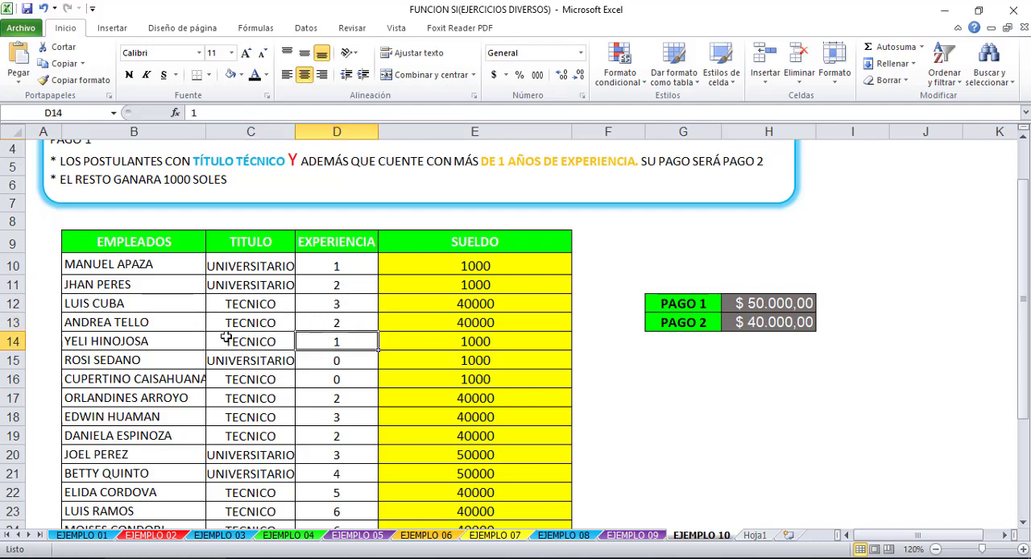
pyautogui.click(426, 334)
pyautogui.click(443, 266)
pyautogui.click(467, 286)
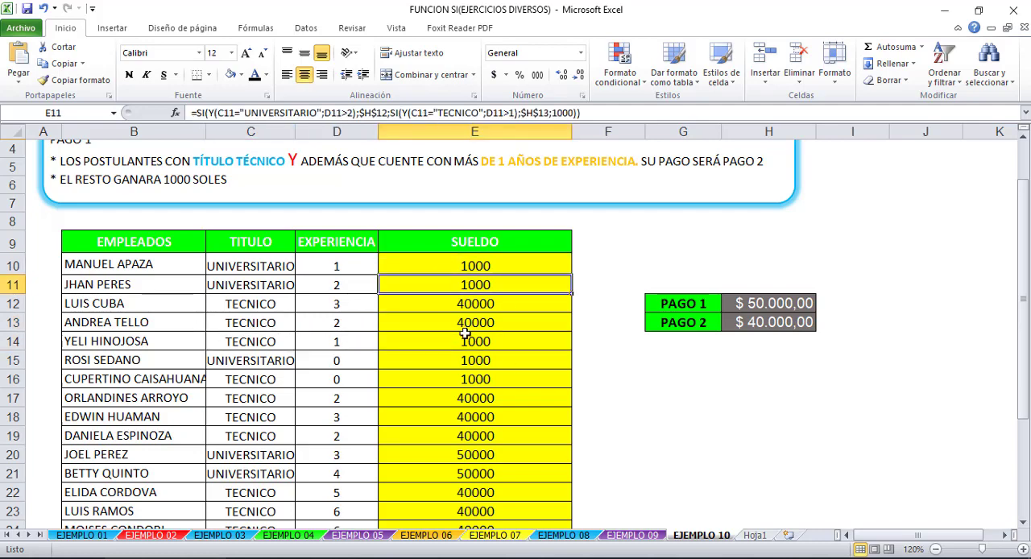
pyautogui.click(499, 362)
pyautogui.scroll(-6, 550, 357)
pyautogui.scroll(6, 605, 371)
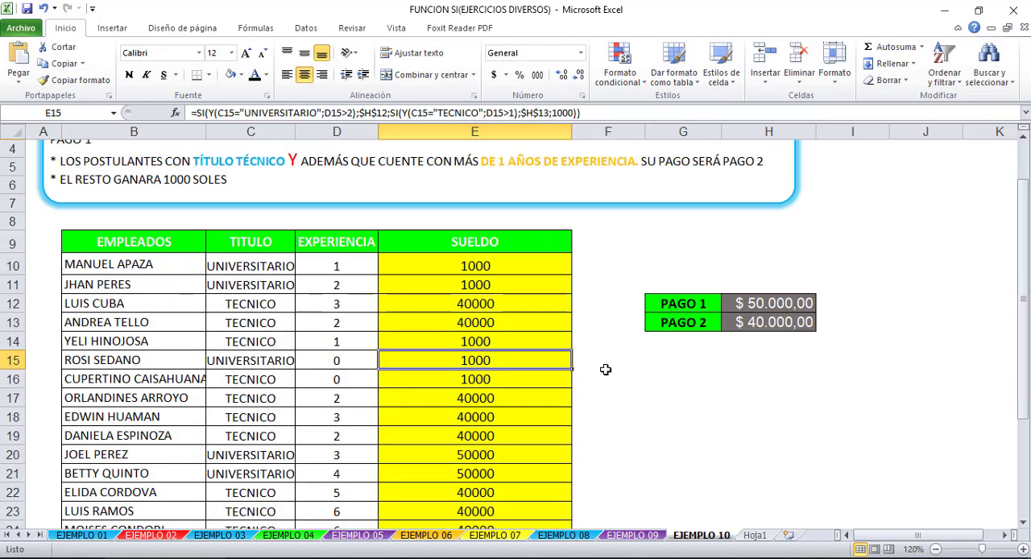
# - Examine the E10 formula's outer SI, its two Y conditions and the nested SI, and leave the formula as it is
pyautogui.click(490, 262)
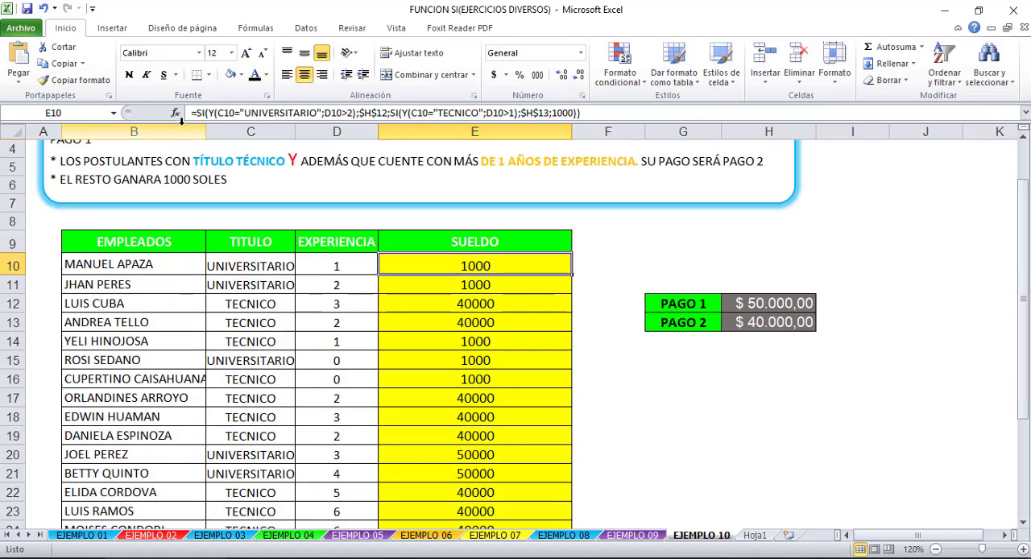
pyautogui.click(214, 113)
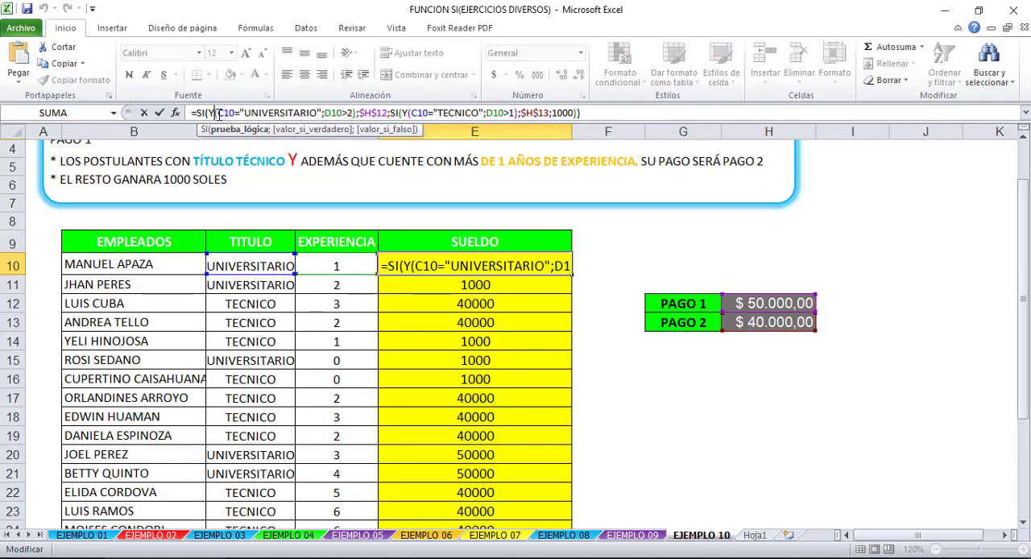
pyautogui.click(251, 112)
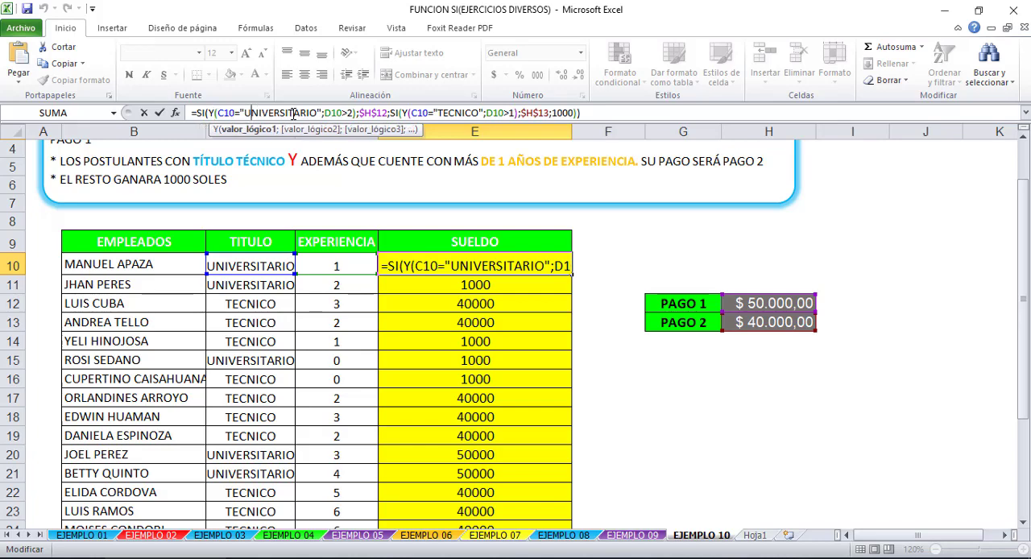
pyautogui.click(342, 114)
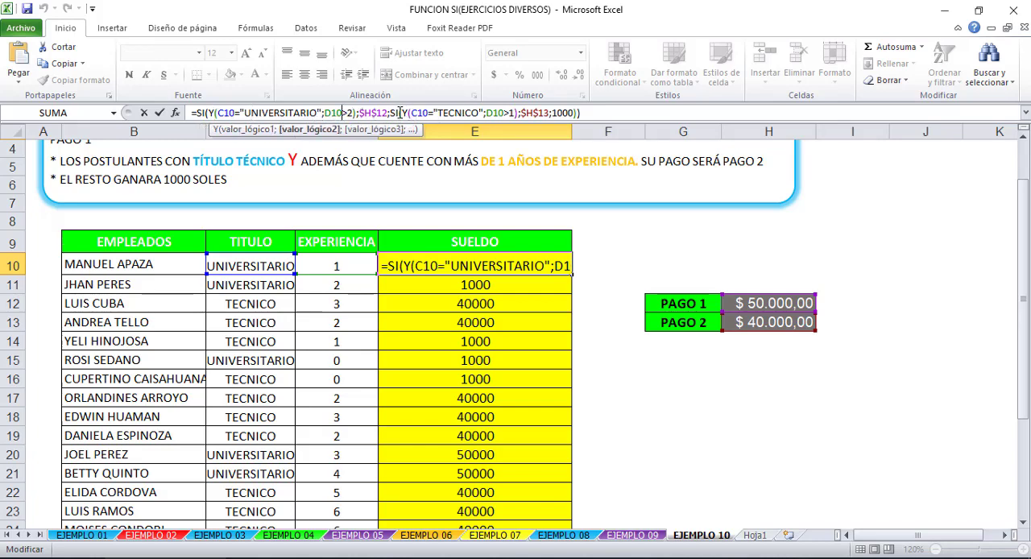
pyautogui.click(397, 113)
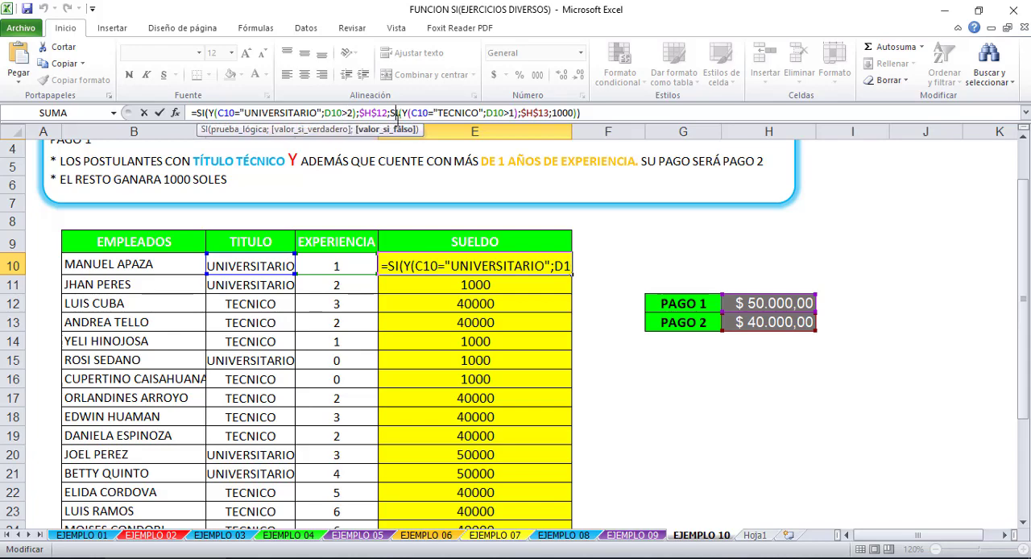
pyautogui.click(206, 113)
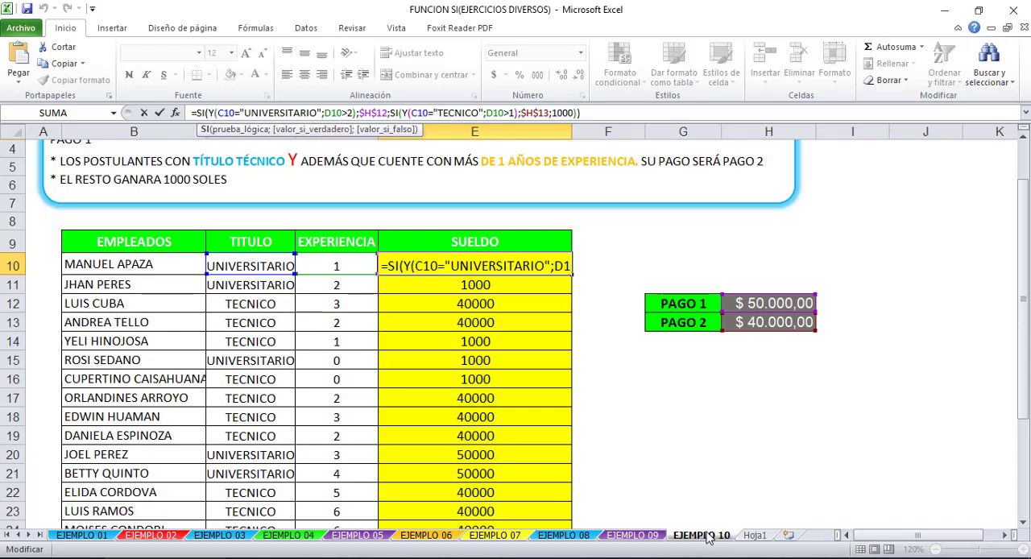
pyautogui.hotkey('ctrl', 'Return')
pyautogui.click(742, 411)
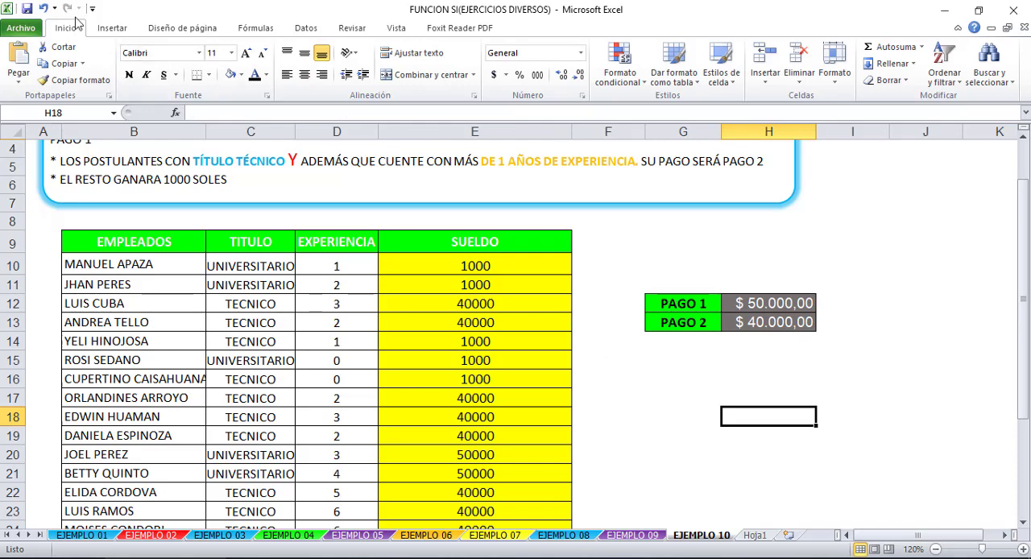
# - Look back over the payment rules and the EJEMPLO 09, 08 and 07 sheets, ending on EJEMPLO 01
pyautogui.moveTo(1026, 259); pyautogui.dragTo(1026, 242)
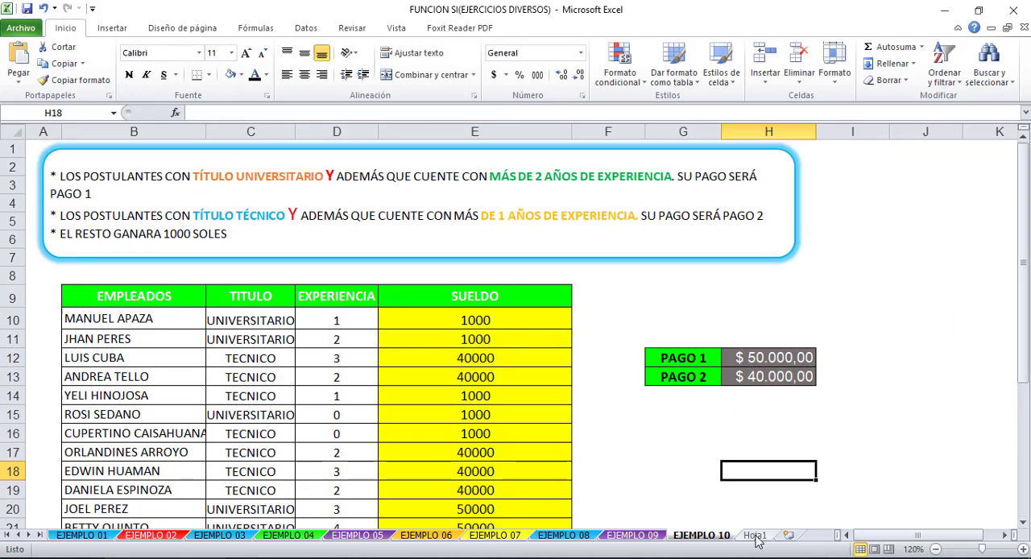
pyautogui.click(632, 535)
pyautogui.click(564, 536)
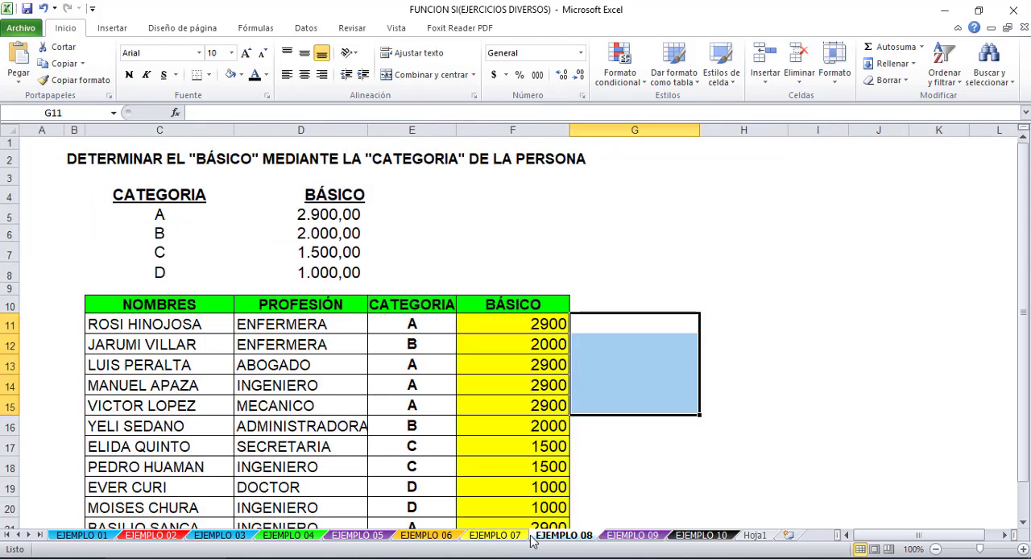
pyautogui.click(494, 536)
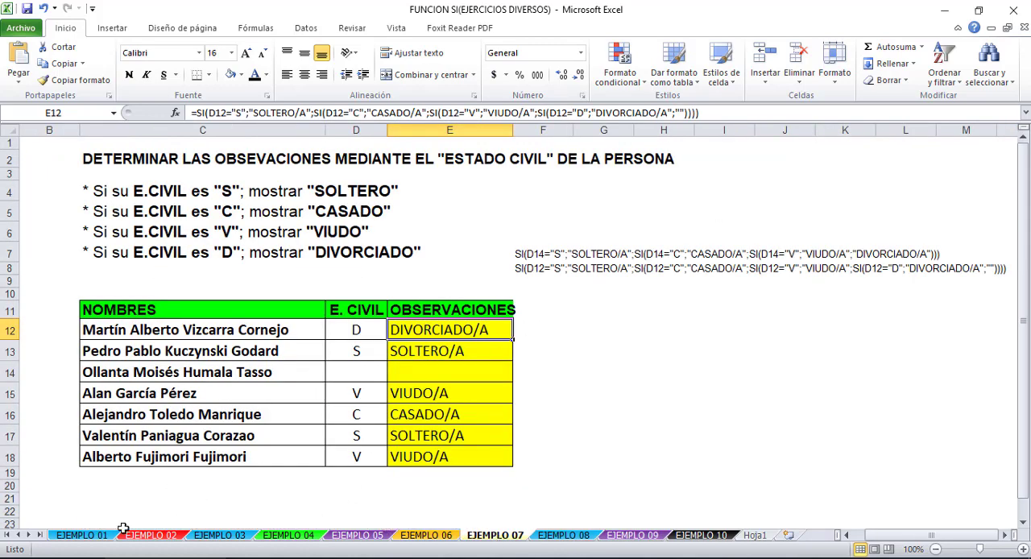
pyautogui.click(92, 535)
pyautogui.click(823, 430)
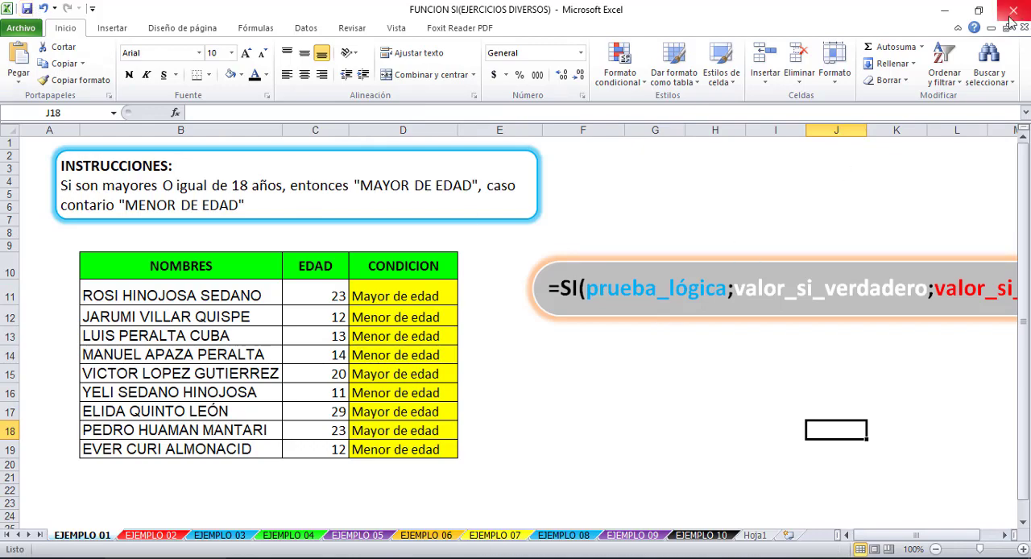
pyautogui.click(910, 558)
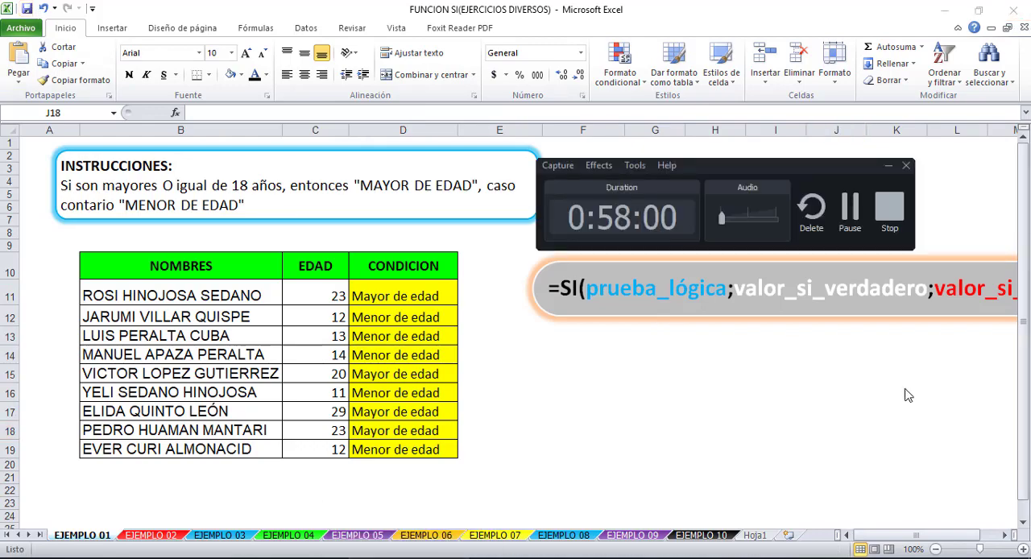